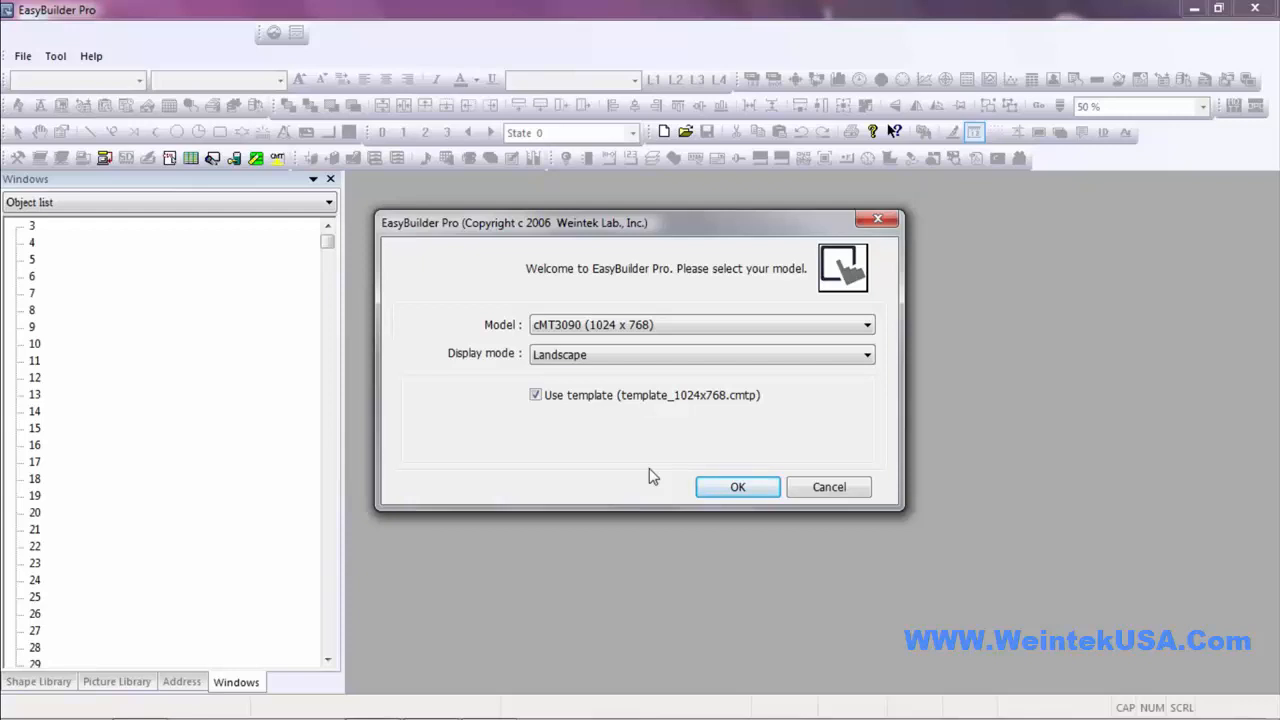
Create a cMT3090 (1024 x 768) landscape project from the template and open the PLC type selection for a new PLC
{"action": "left_click", "coordinate": [737, 487]}
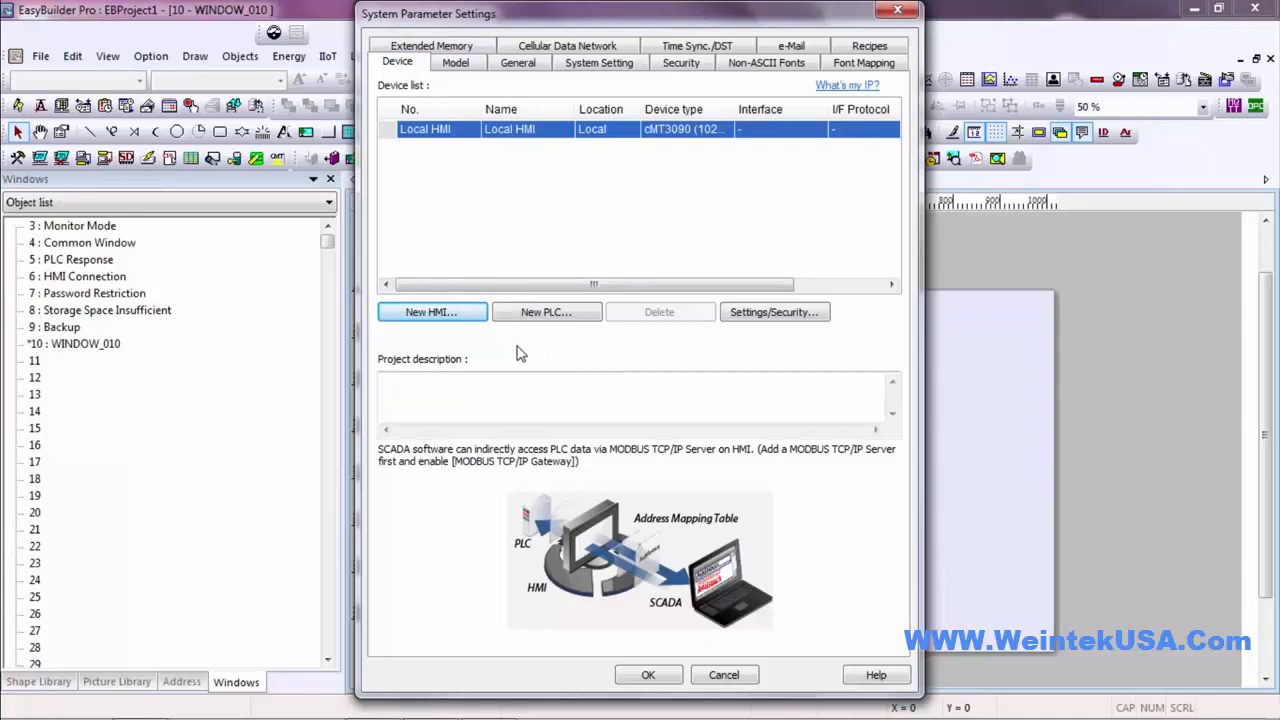
{"action": "left_click", "coordinate": [543, 315]}
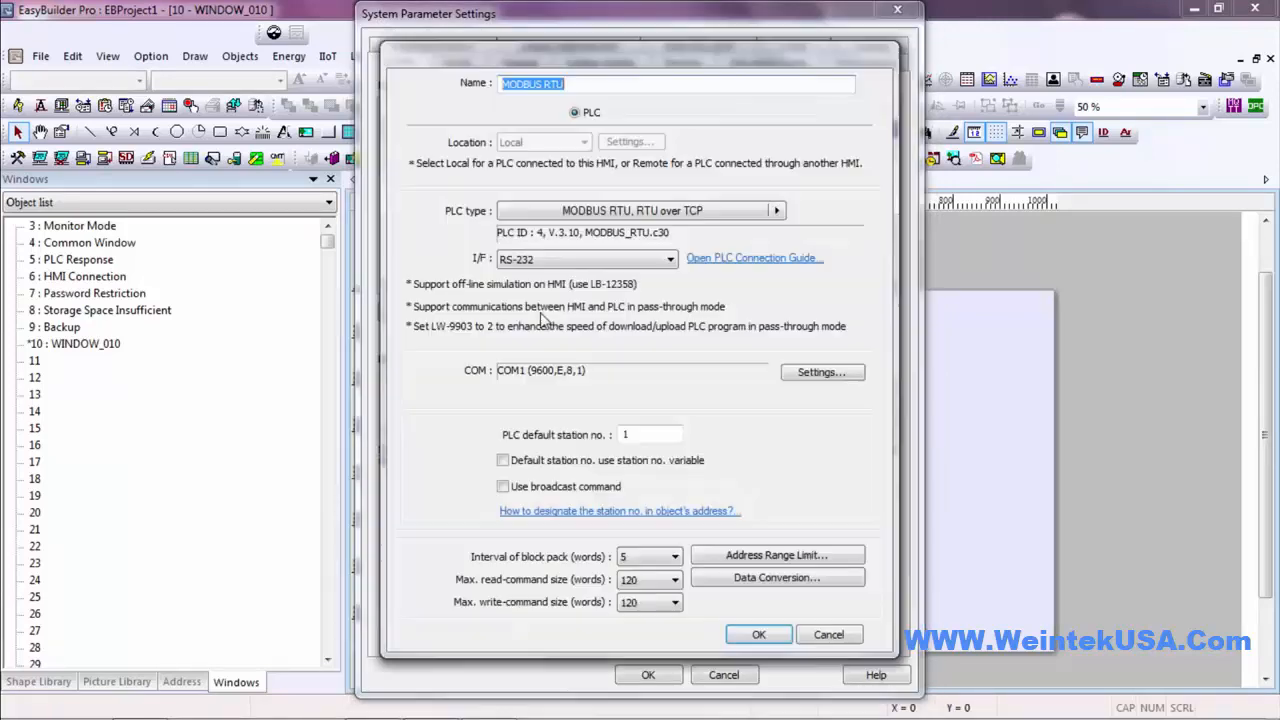
{"action": "left_click", "coordinate": [653, 215]}
Examine the Rockwell Automation, Inc. drivers, including EtherNet/IP (CompactLogix) - Free Tag Names and EtherNet/IP (DF1)
{"action": "left_click", "coordinate": [566, 89]}
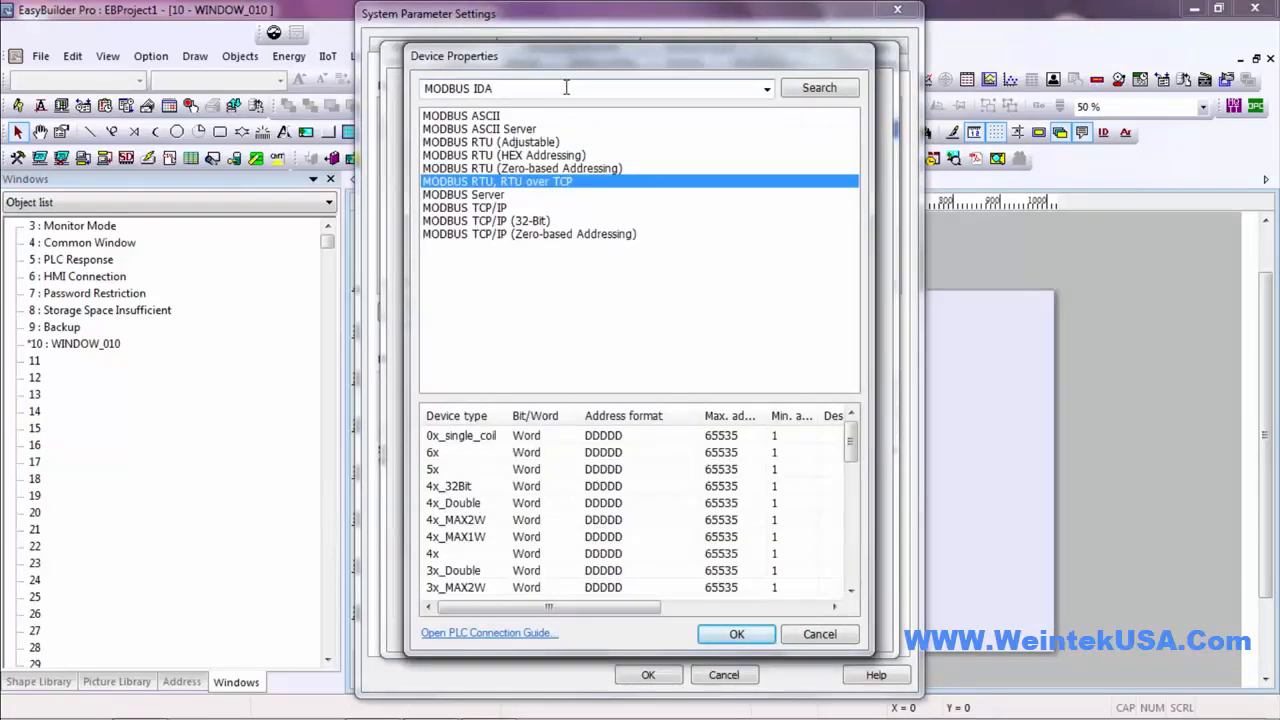
{"action": "left_click", "coordinate": [767, 89]}
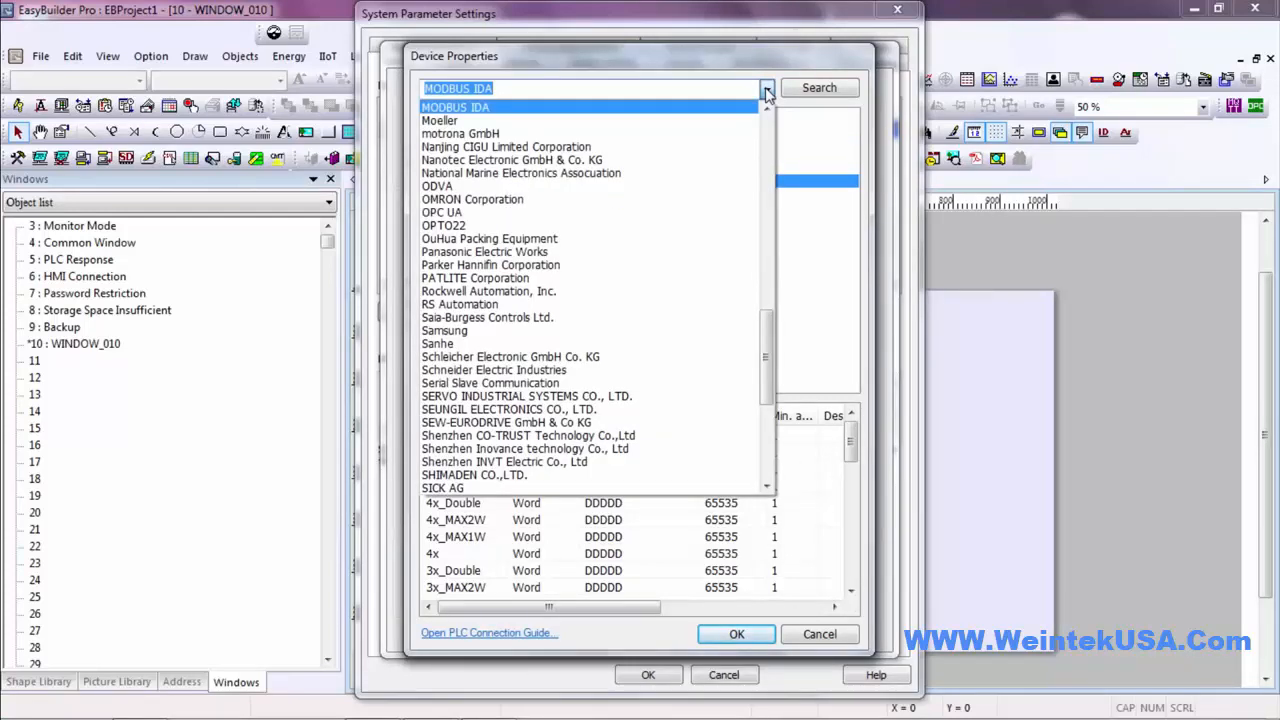
{"action": "type", "text": "roc"}
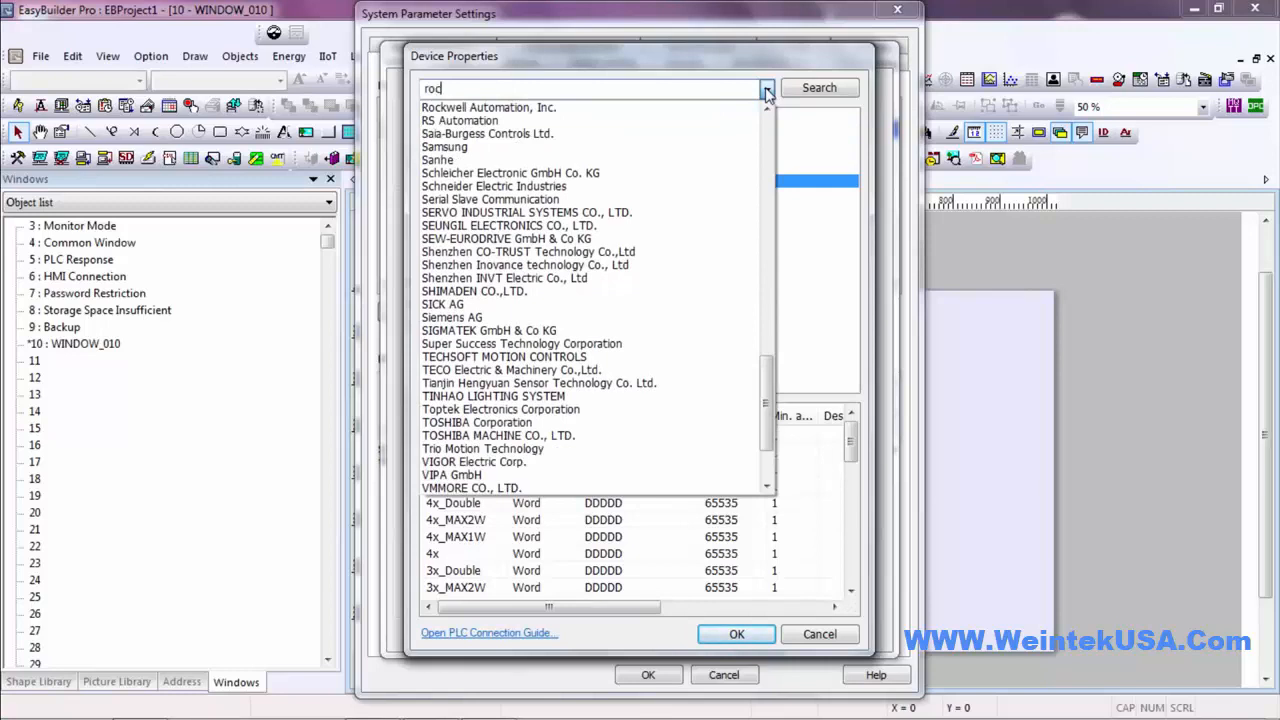
{"action": "left_click", "coordinate": [623, 108]}
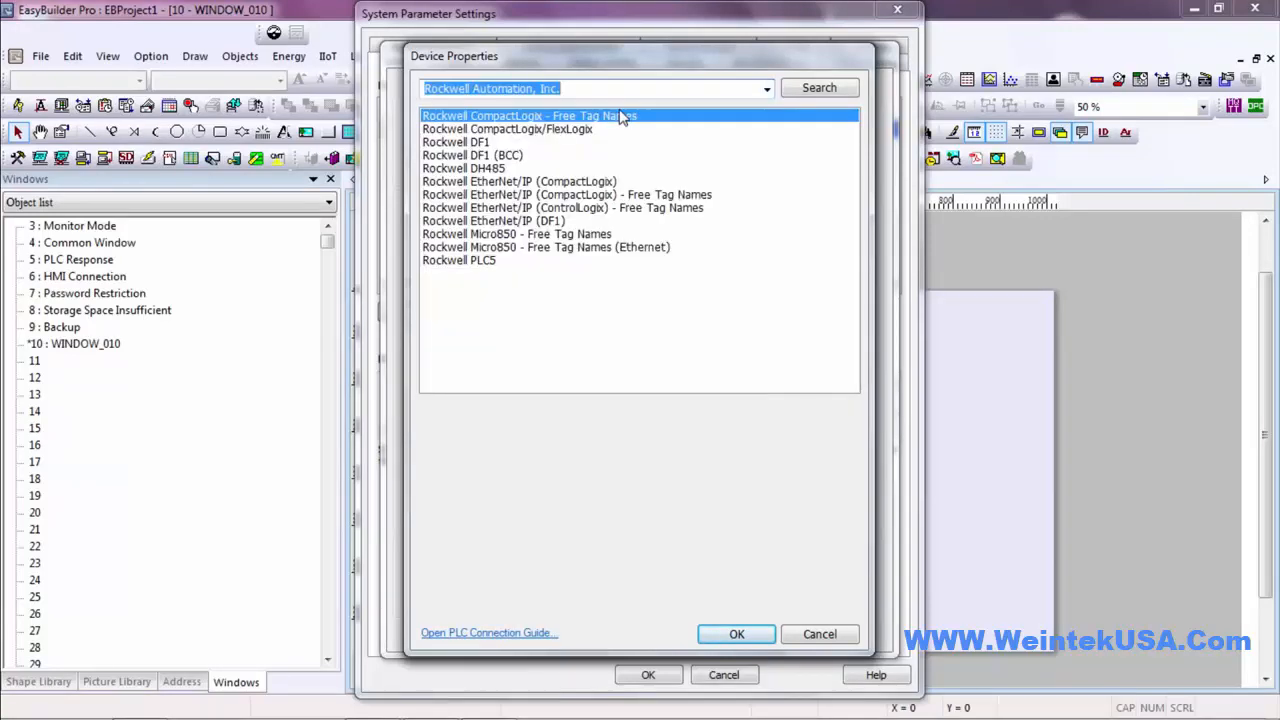
{"action": "left_click", "coordinate": [559, 195]}
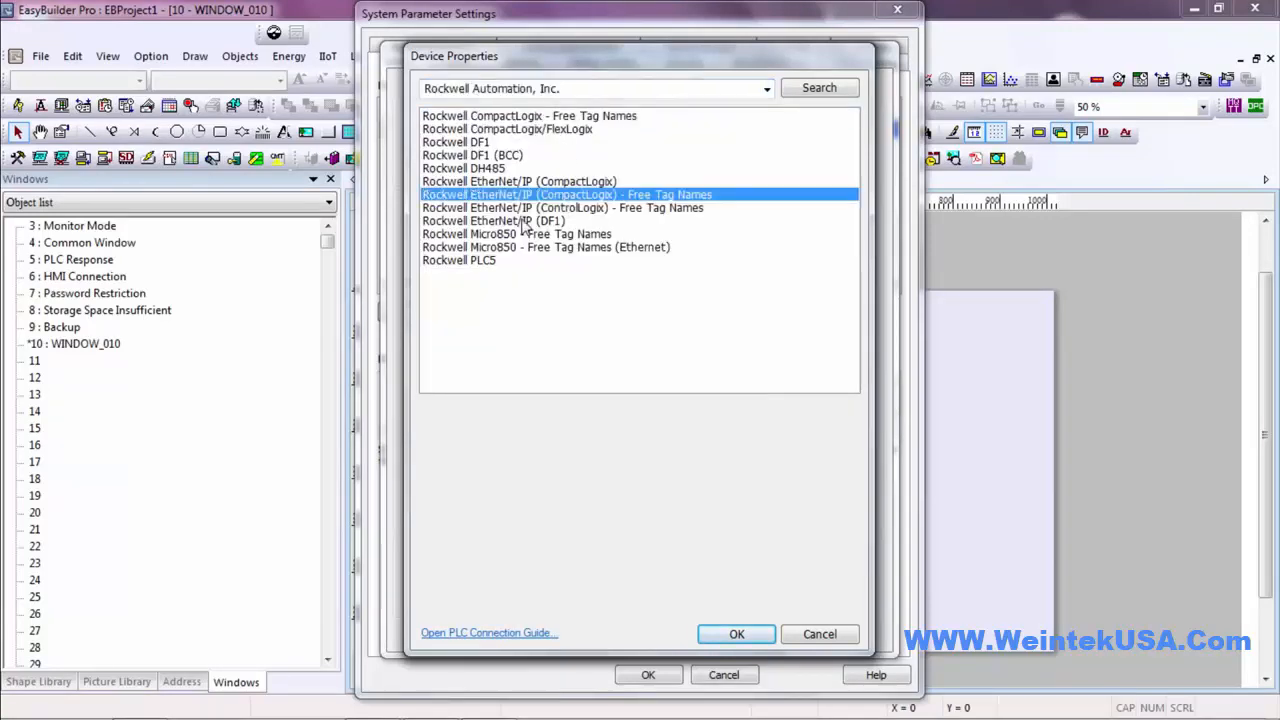
{"action": "left_click", "coordinate": [521, 221]}
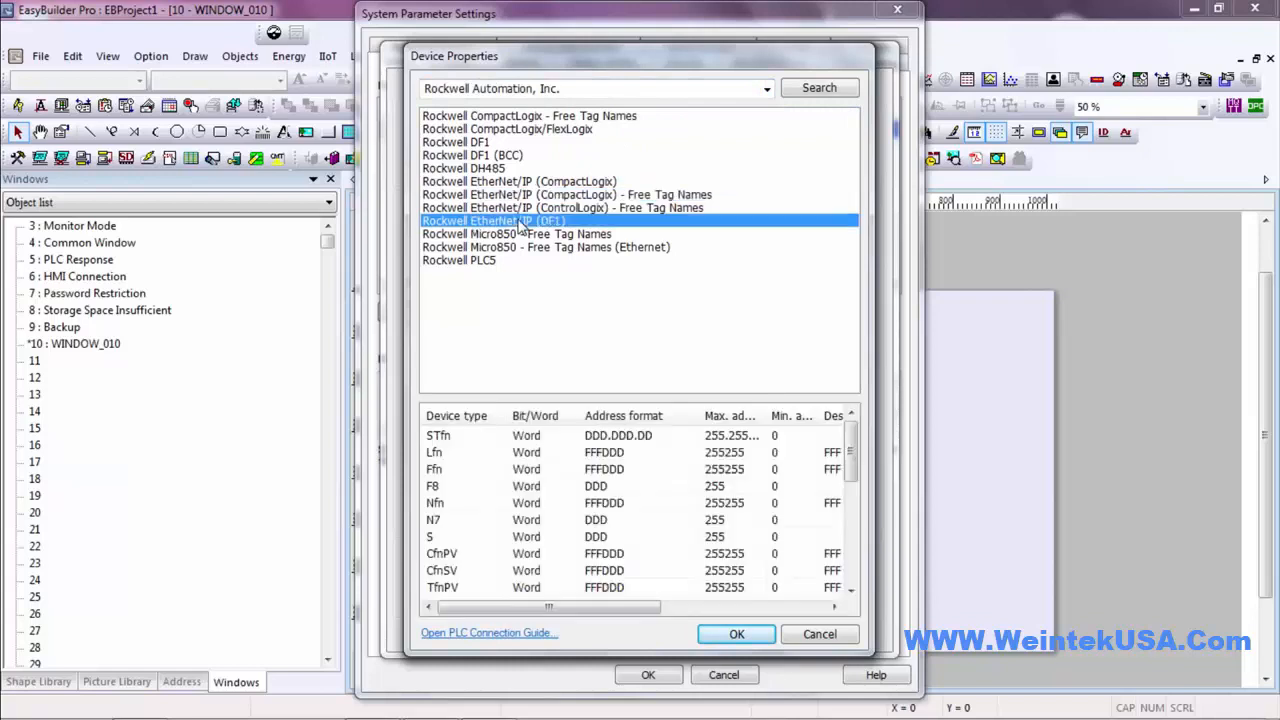
Set the new PLC's type to FATEK FB/FBs/B1/B1z Series from FATEK AUTOMATION Corporation
{"action": "left_click", "coordinate": [767, 91]}
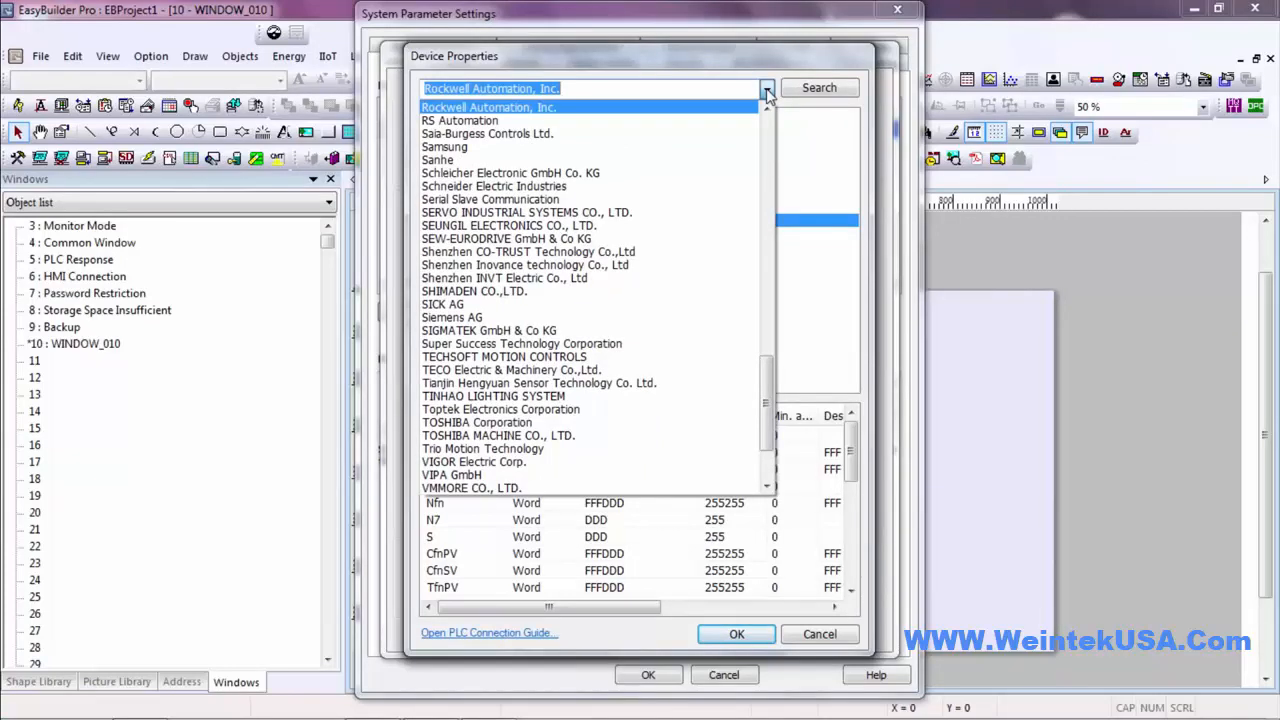
{"action": "type", "text": "fa"}
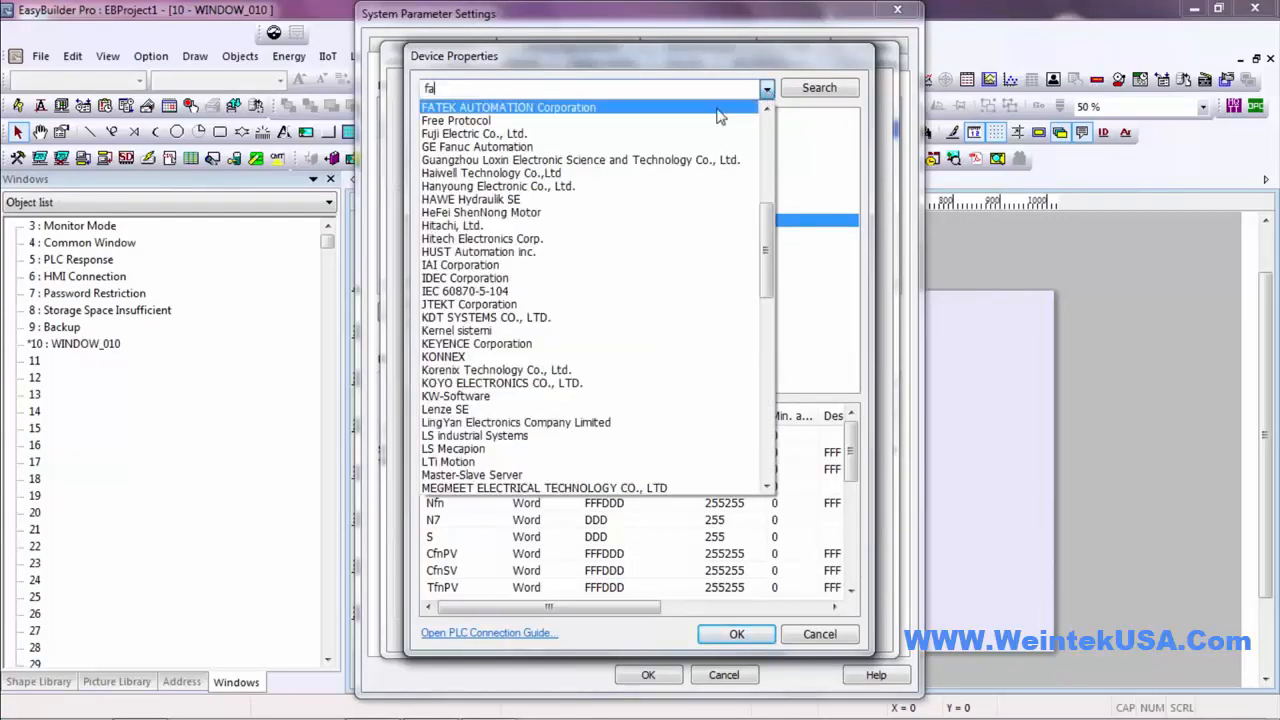
{"action": "left_click", "coordinate": [667, 108]}
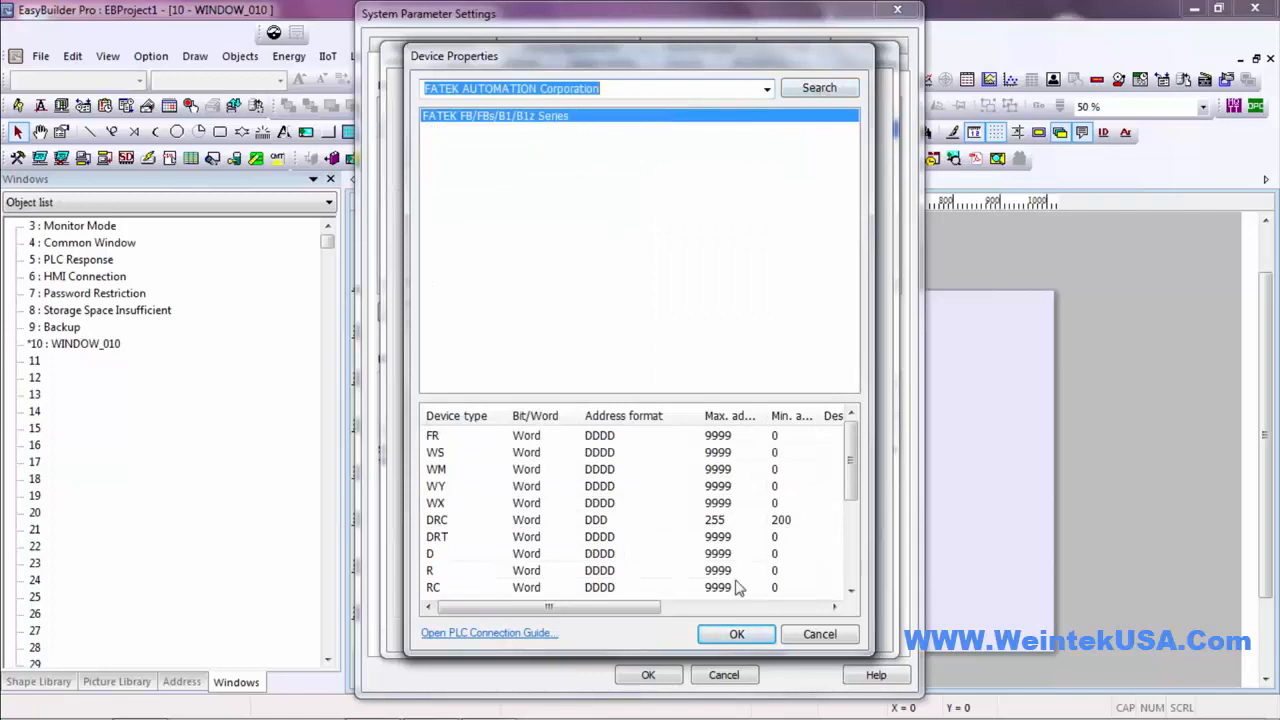
{"action": "left_click", "coordinate": [736, 634]}
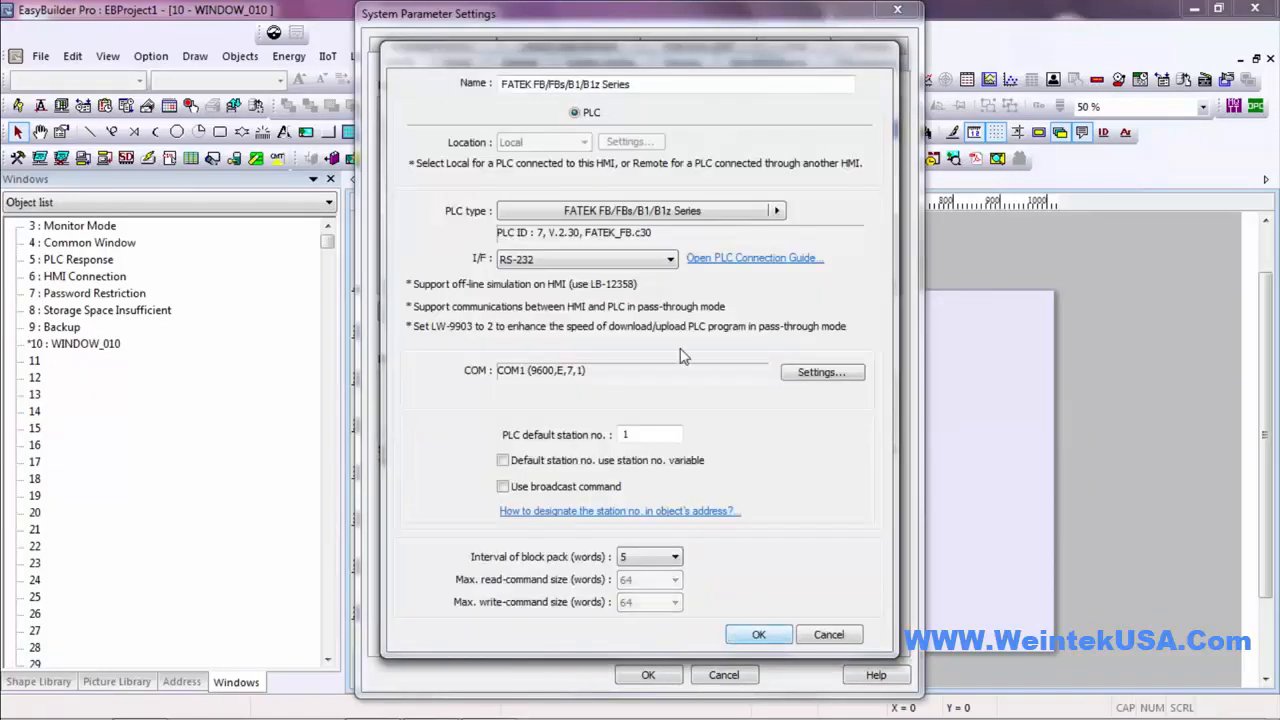
Set the FATEK PLC's interface to Ethernet with IP address 192.168.10.3 and add it to the project's device list
{"action": "left_click", "coordinate": [663, 260]}
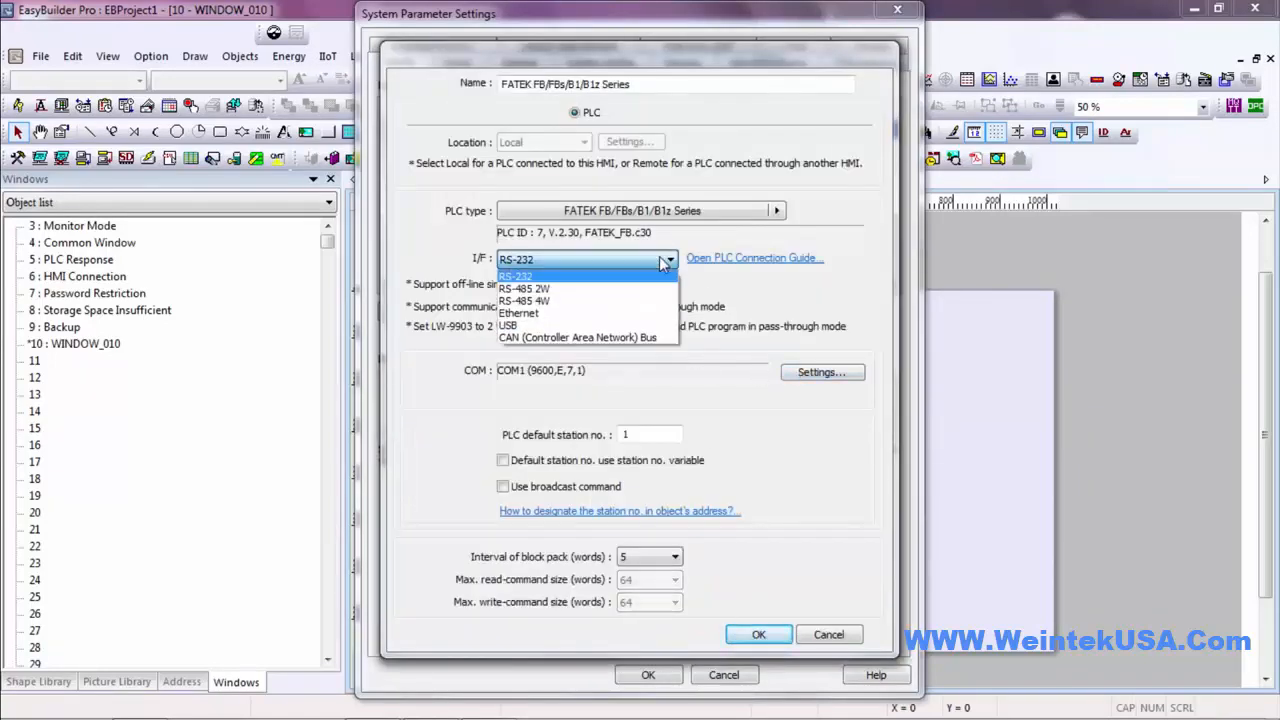
{"action": "left_click", "coordinate": [560, 313]}
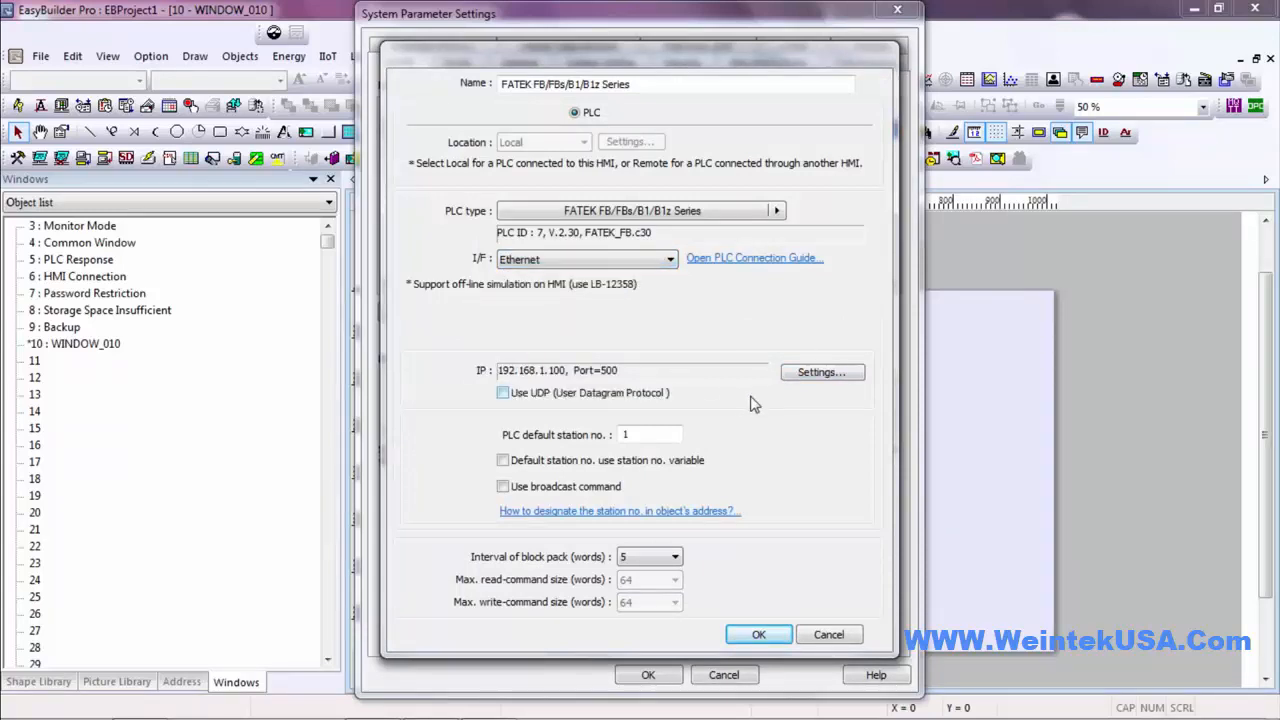
{"action": "left_click", "coordinate": [805, 374]}
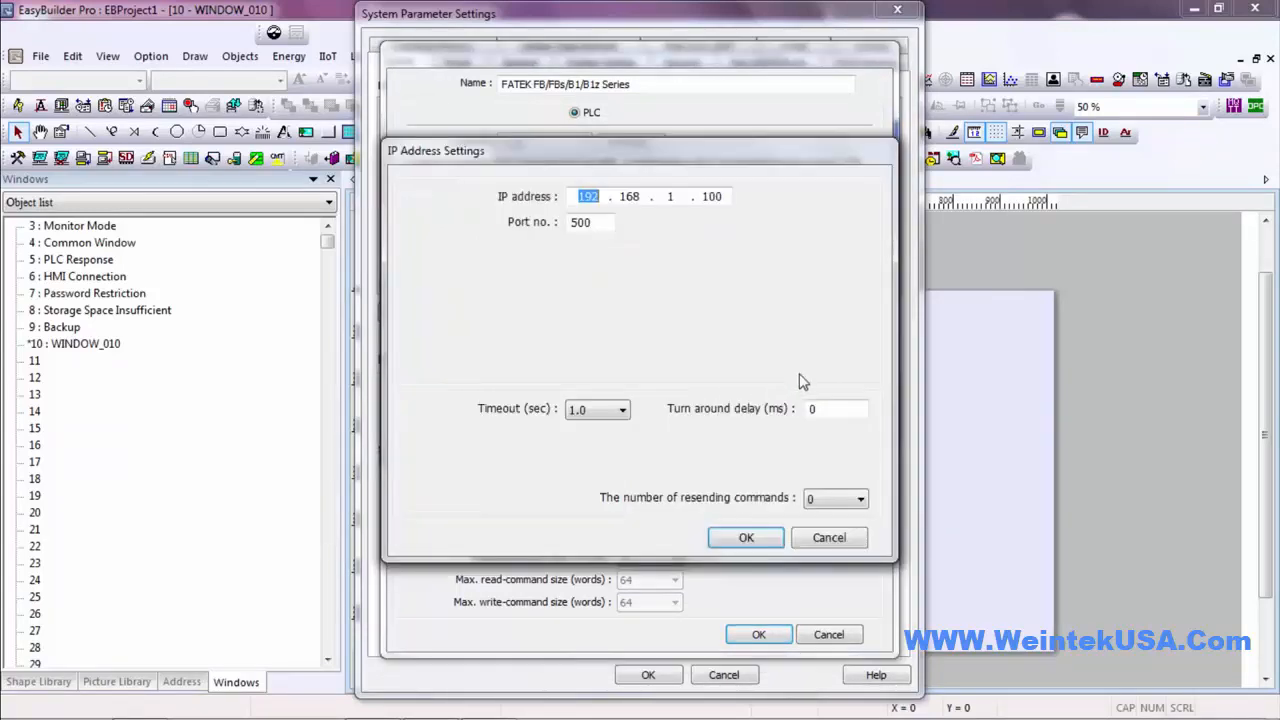
{"action": "left_click", "coordinate": [680, 200]}
{"action": "type", "text": "0"}
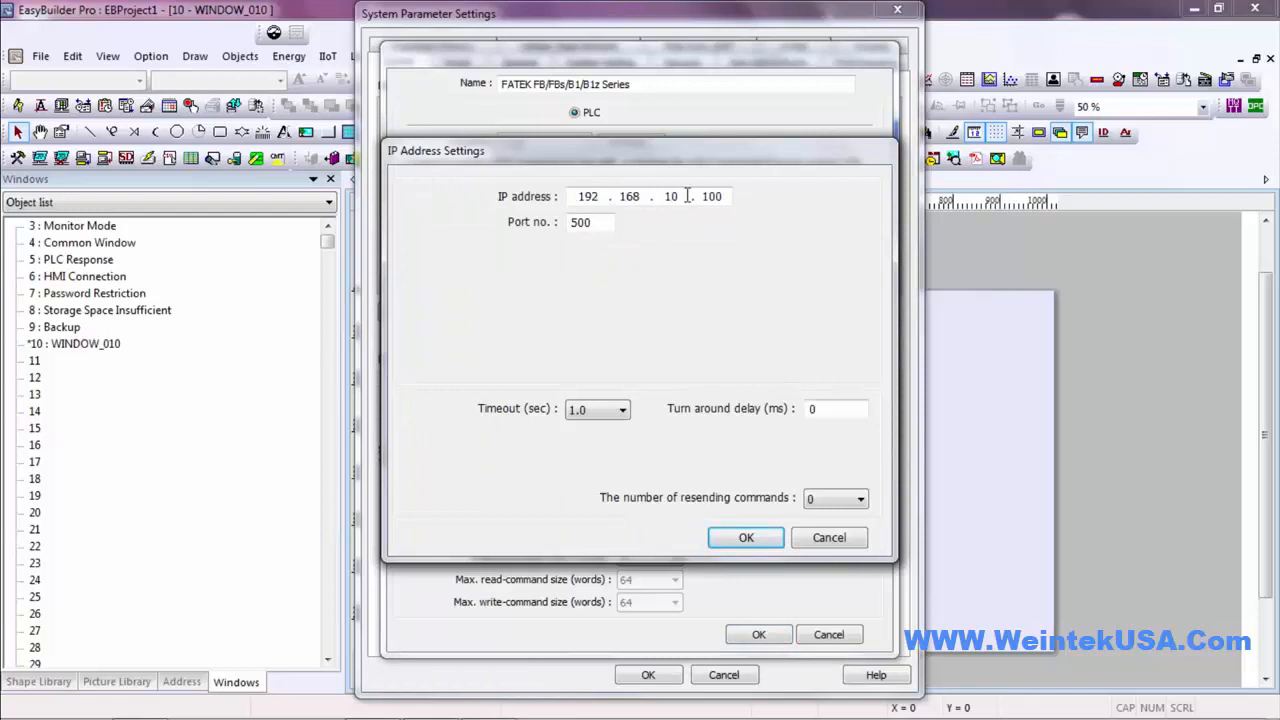
{"action": "key", "text": "period"}
{"action": "type", "text": "3"}
{"action": "key", "text": "Return"}
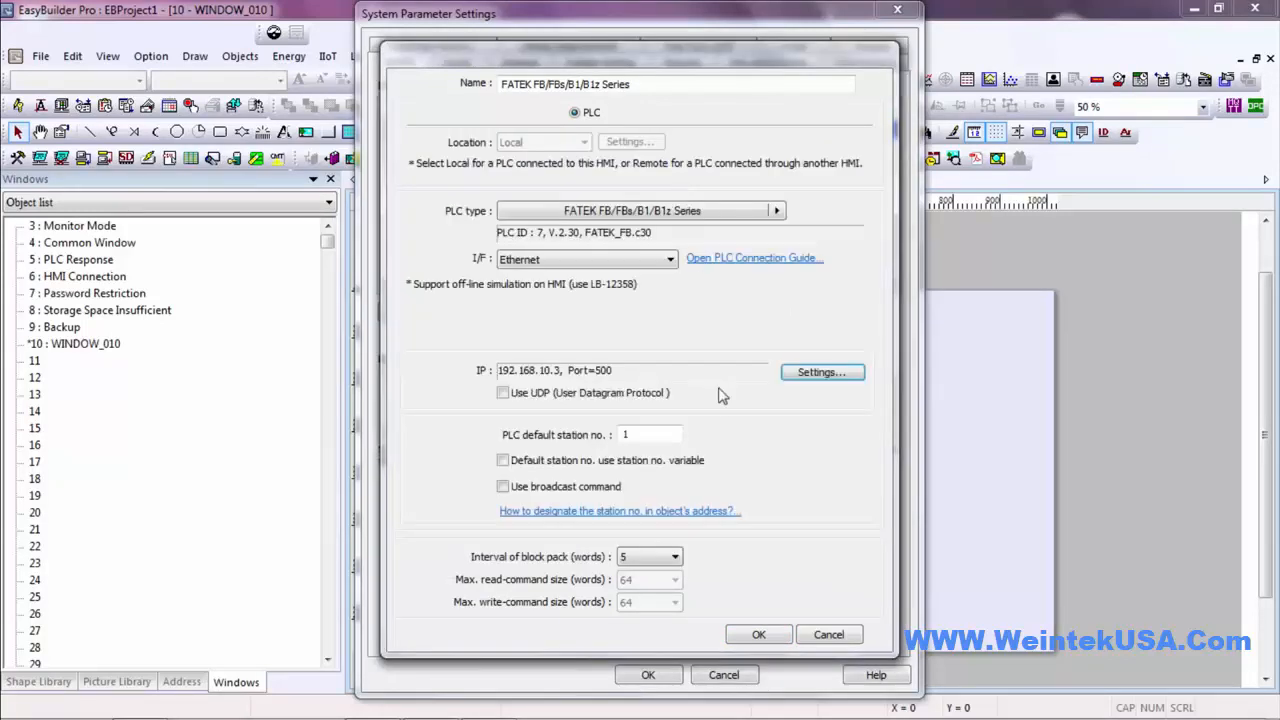
{"action": "left_click", "coordinate": [757, 634]}
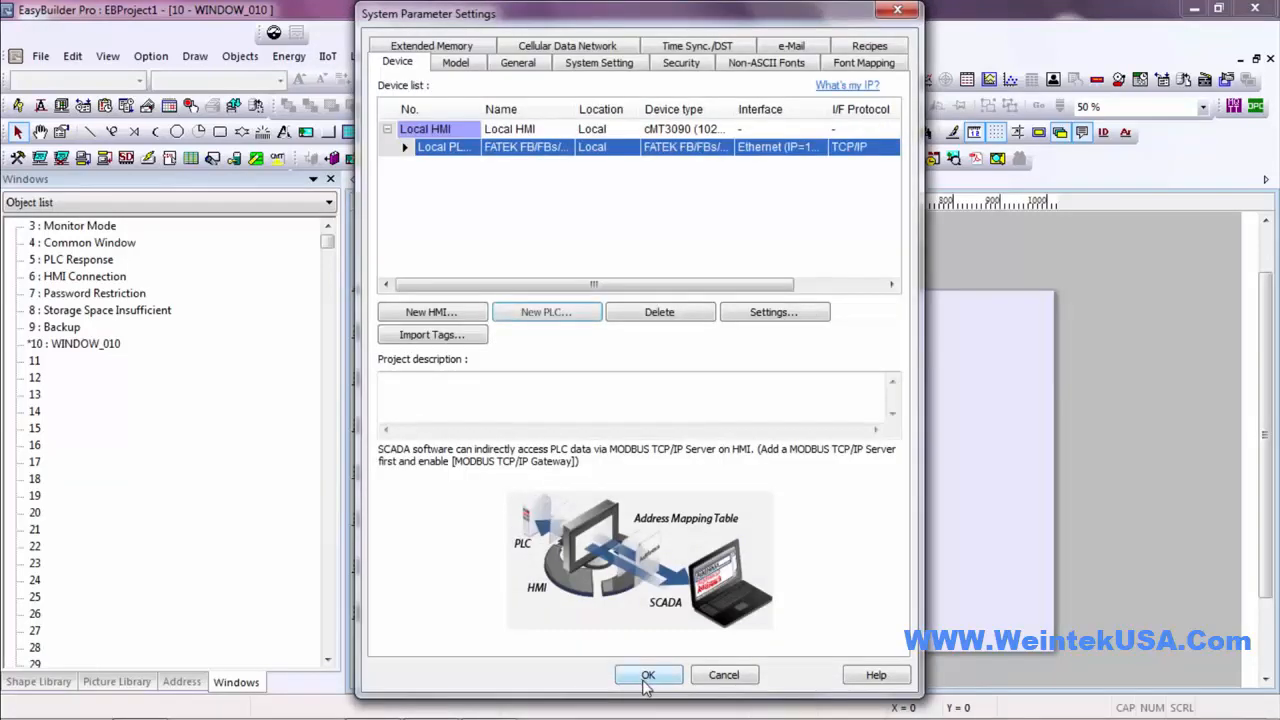
{"action": "left_click", "coordinate": [648, 675]}
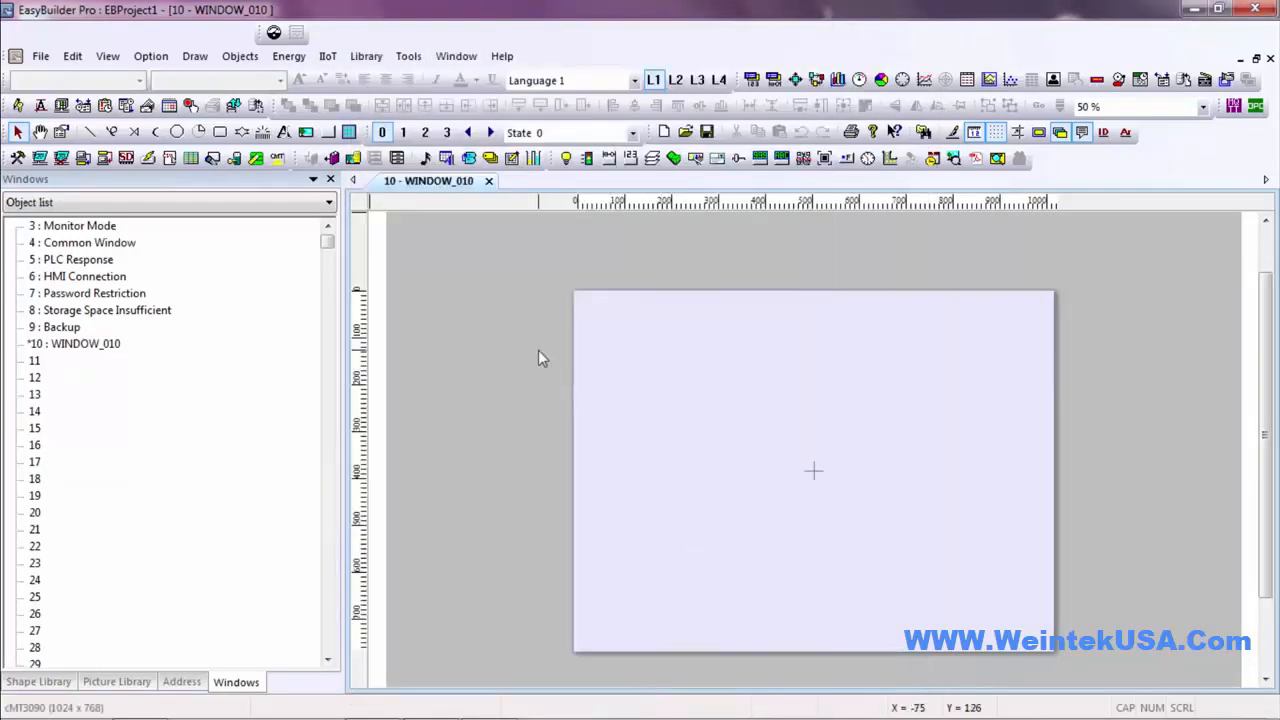
Review which window is assigned as the startup window in the general system parameters
{"action": "left_click", "coordinate": [76, 347]}
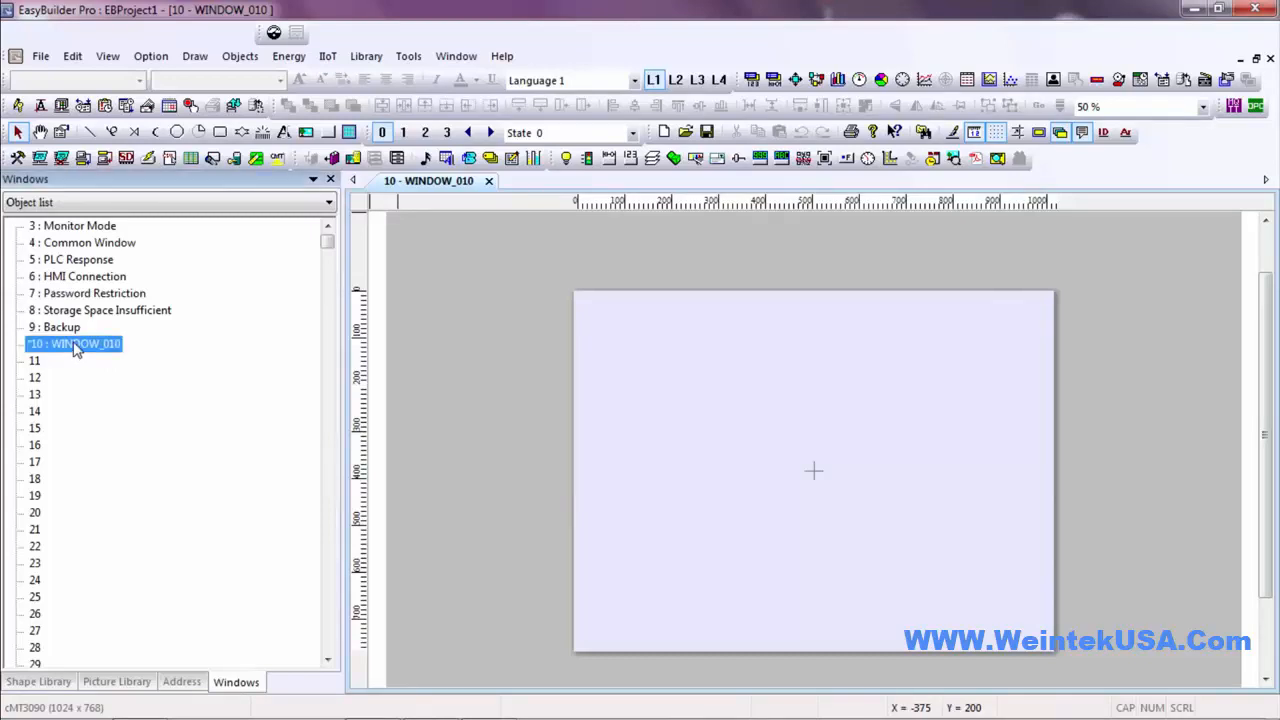
{"action": "left_click", "coordinate": [72, 57]}
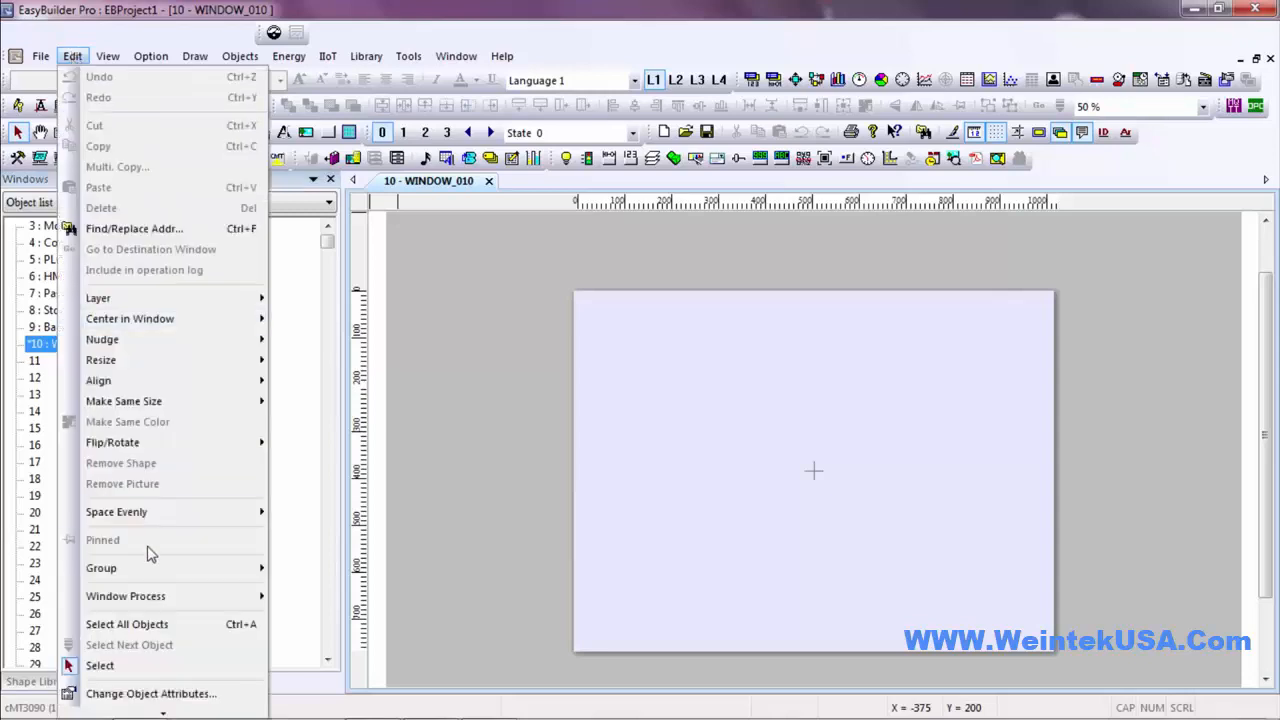
{"action": "mouse_move", "coordinate": [163, 708]}
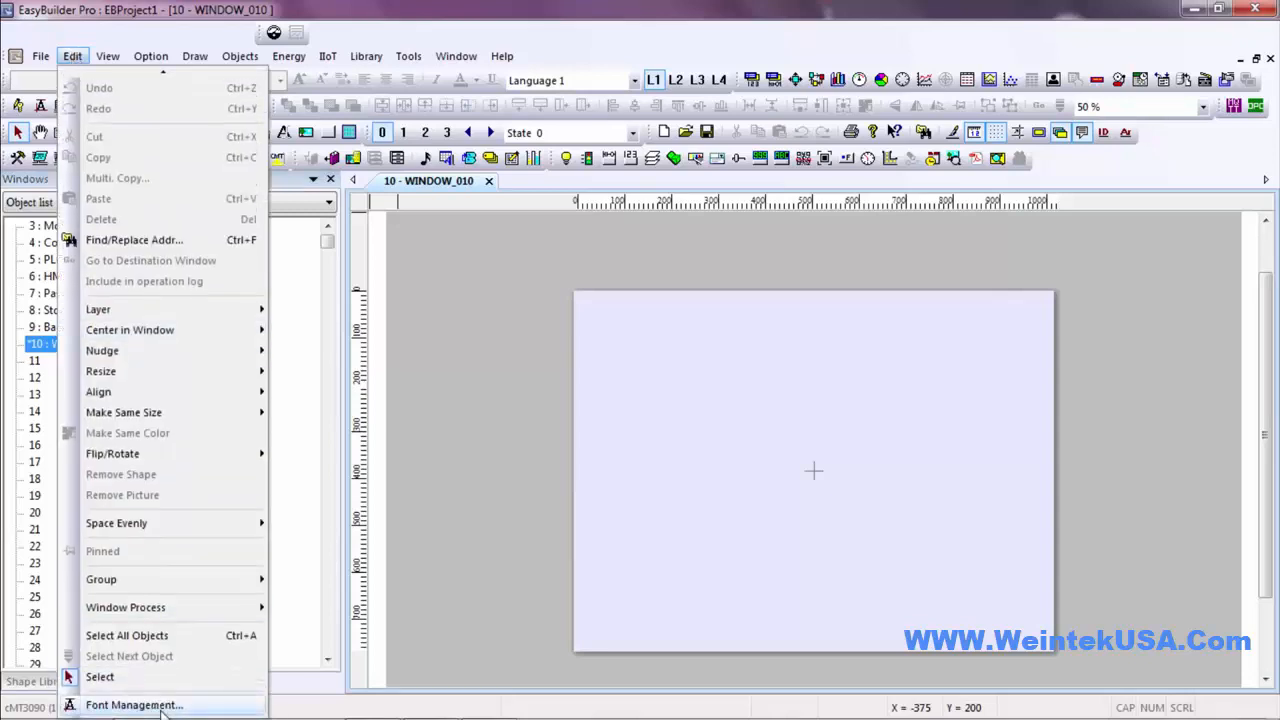
{"action": "left_click", "coordinate": [161, 706]}
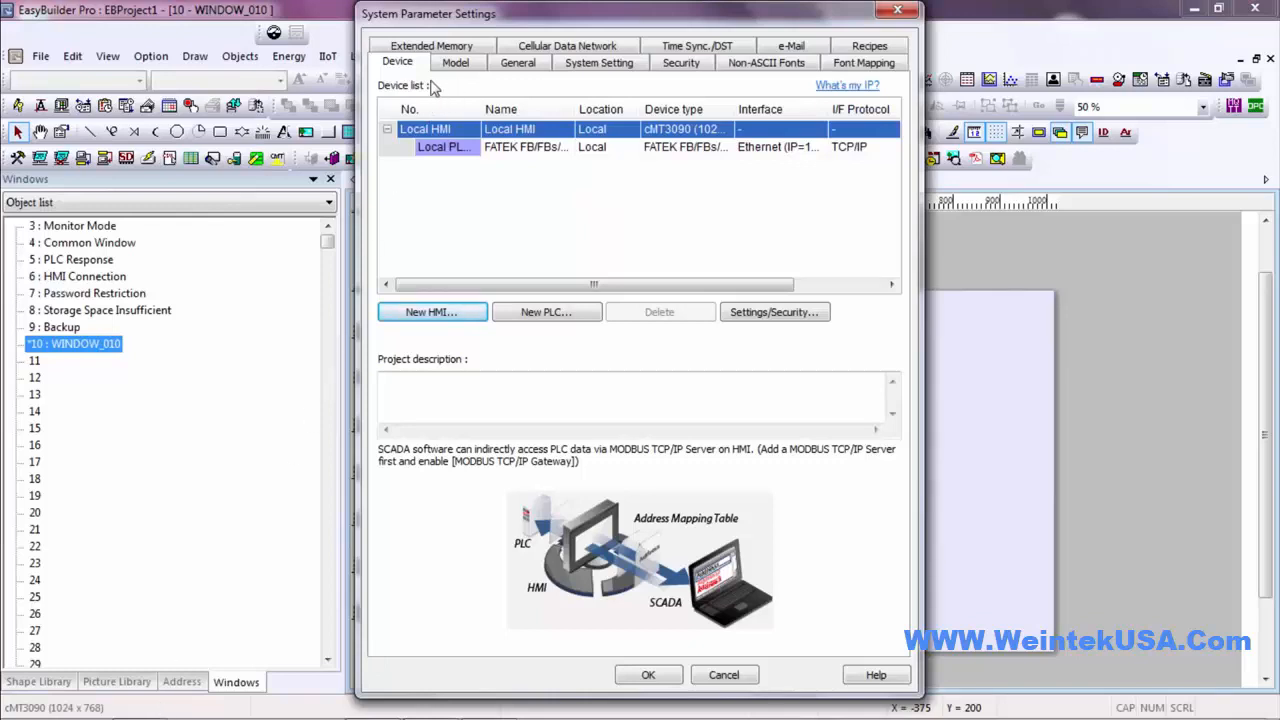
{"action": "left_click", "coordinate": [516, 64]}
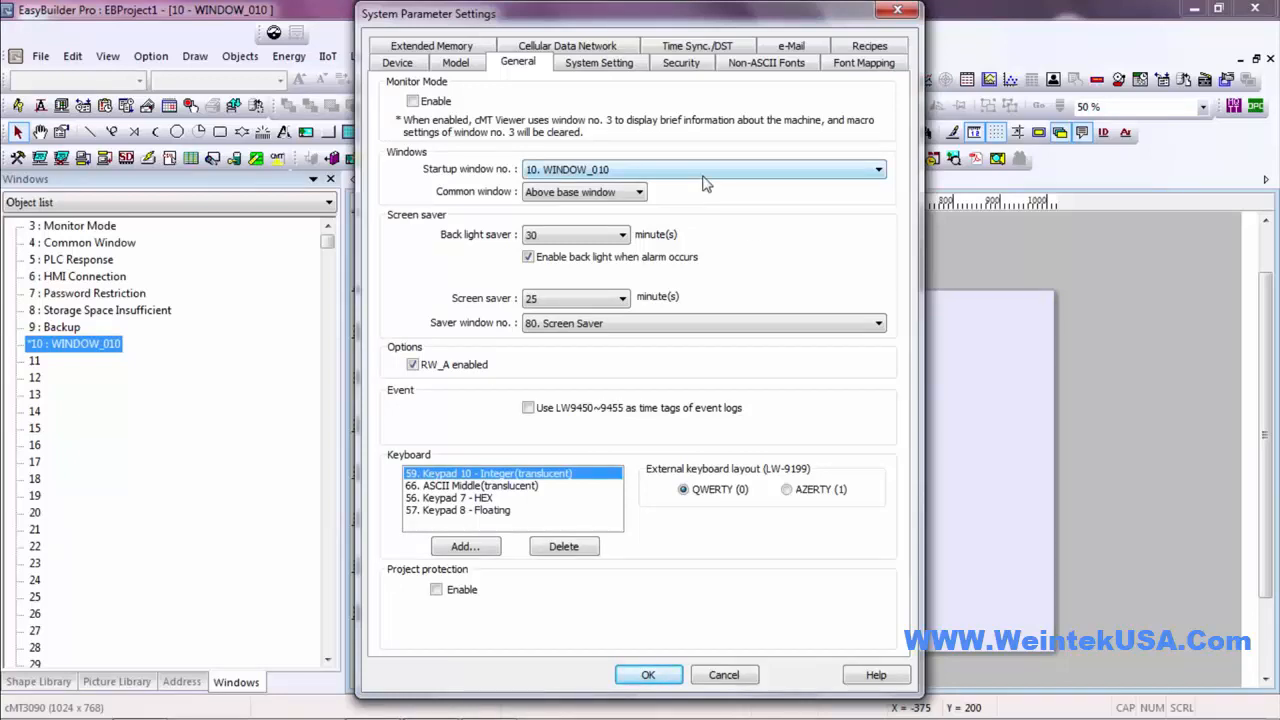
{"action": "left_click", "coordinate": [641, 677]}
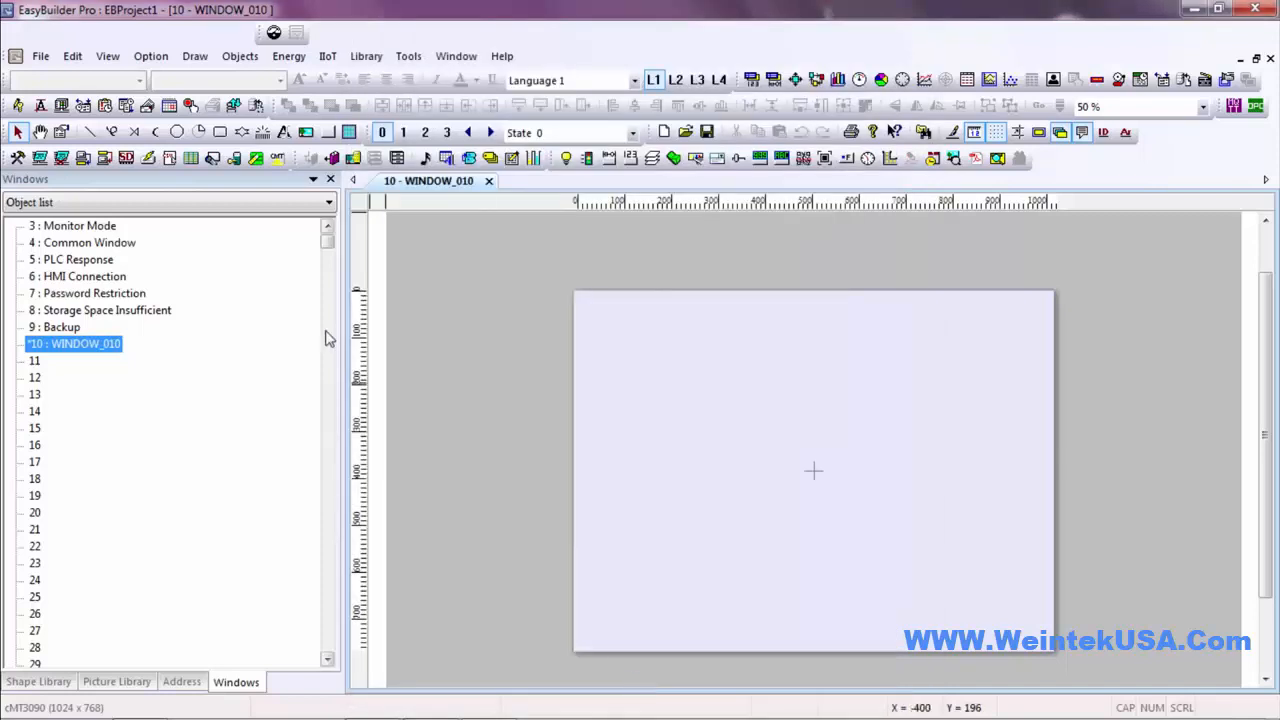
Rename window 10 as STARTUP in its window settings
{"action": "right_click", "coordinate": [85, 347]}
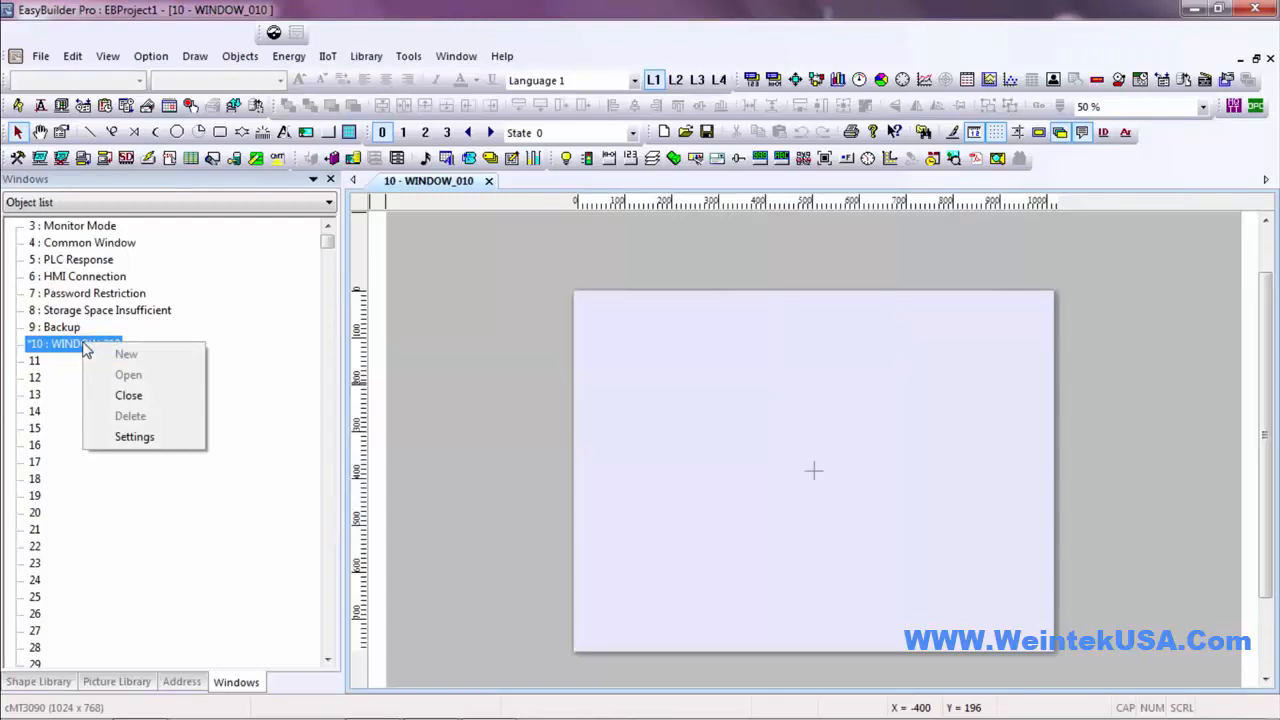
{"action": "left_click", "coordinate": [150, 439]}
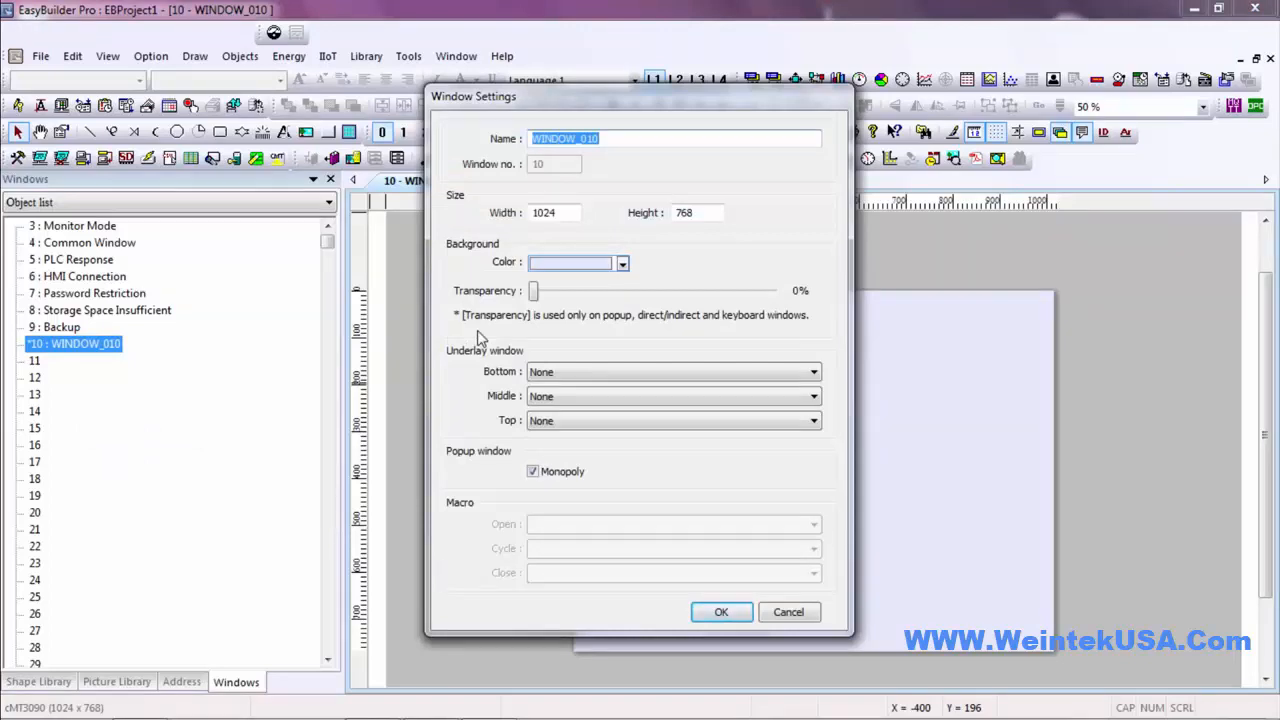
{"action": "type", "text": "startup"}
{"action": "key", "text": "BackSpace"}
{"action": "key", "text": "BackSpace"}
{"action": "key", "text": "BackSpace"}
{"action": "key", "text": "BackSpace"}
{"action": "key", "text": "BackSpace"}
{"action": "key", "text": "BackSpace"}
{"action": "key", "text": "BackSpace"}
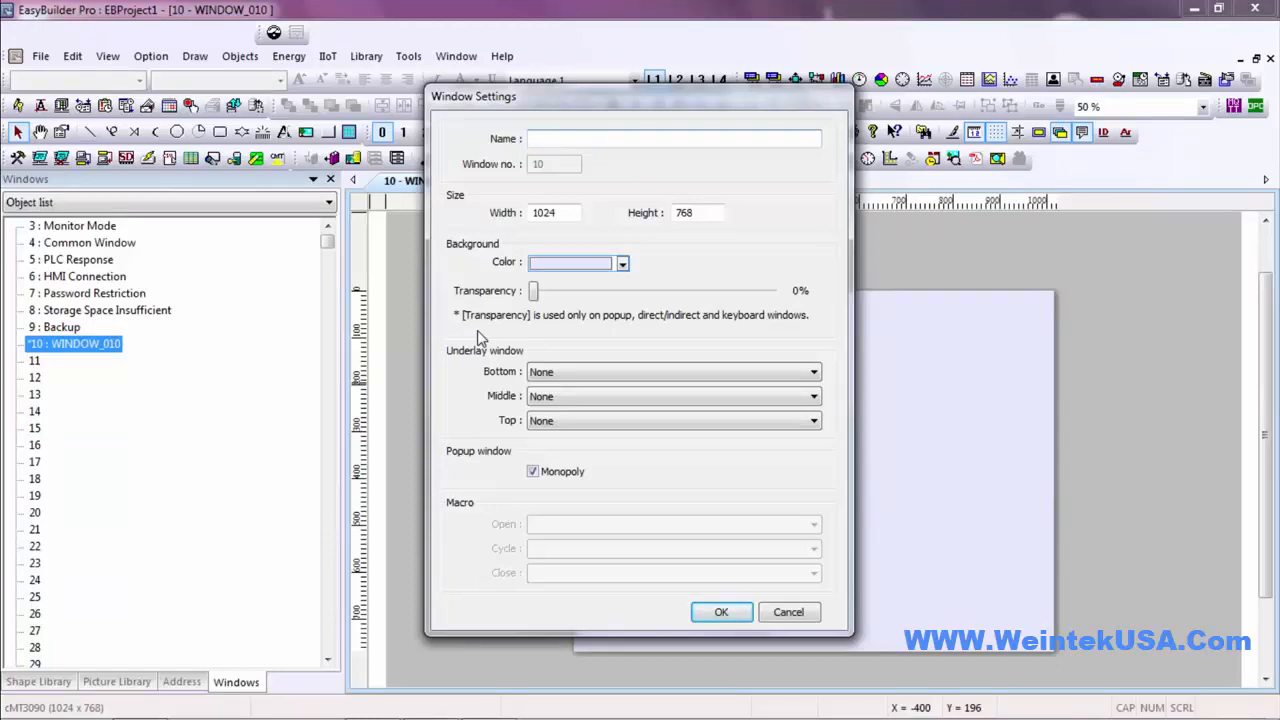
{"action": "type", "text": "STARTUP"}
{"action": "left_click", "coordinate": [728, 612]}
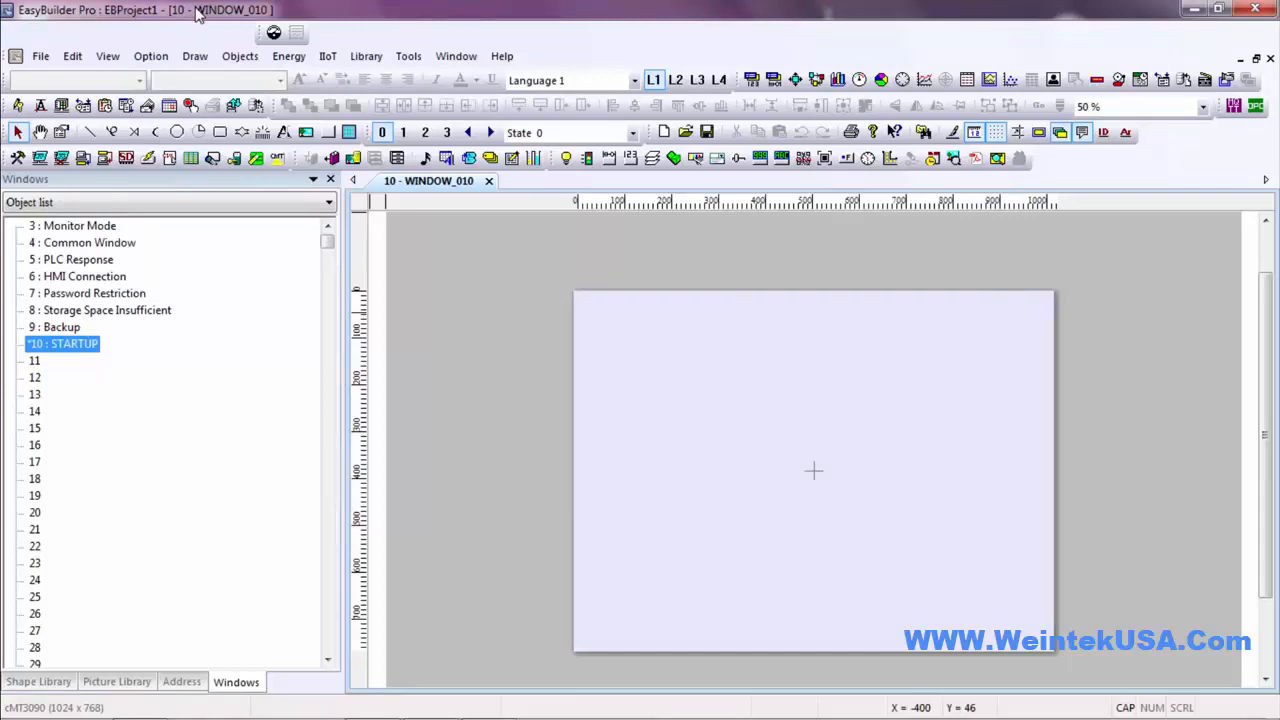
Save the project as EBProject1 in the project images folder and run its simulation in a smaller viewer window
{"action": "left_click", "coordinate": [40, 57]}
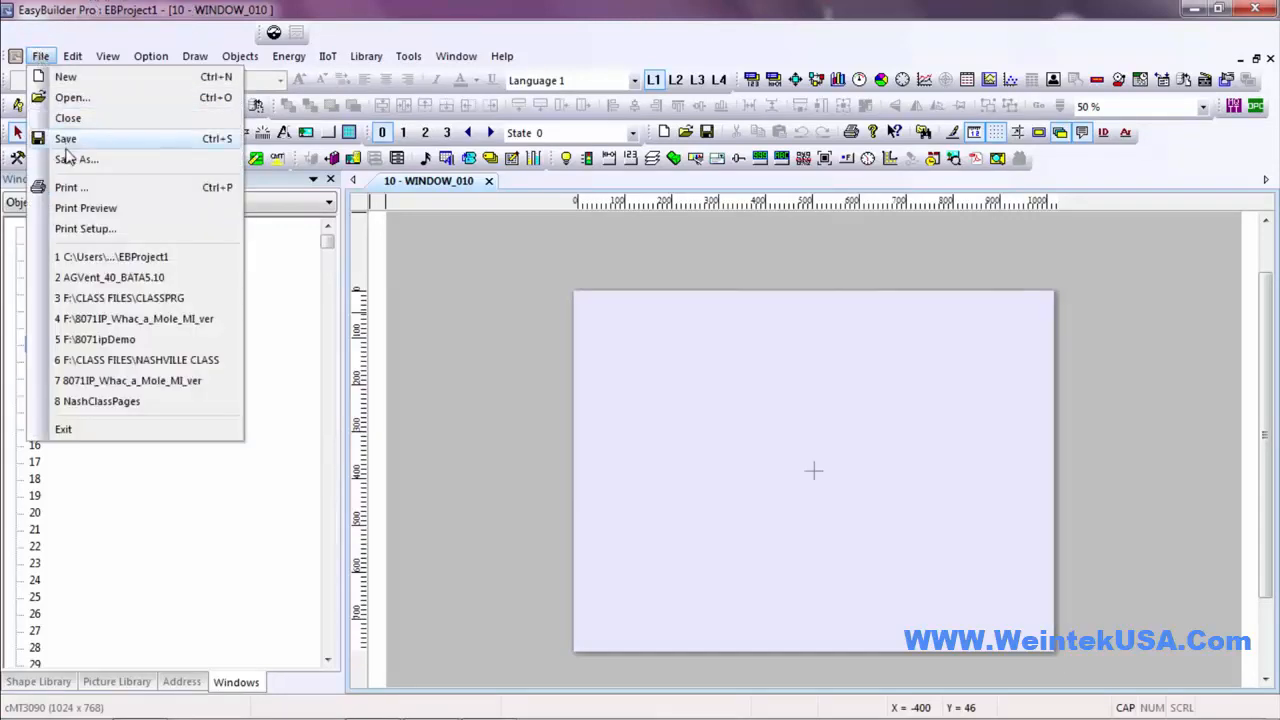
{"action": "left_click", "coordinate": [82, 8]}
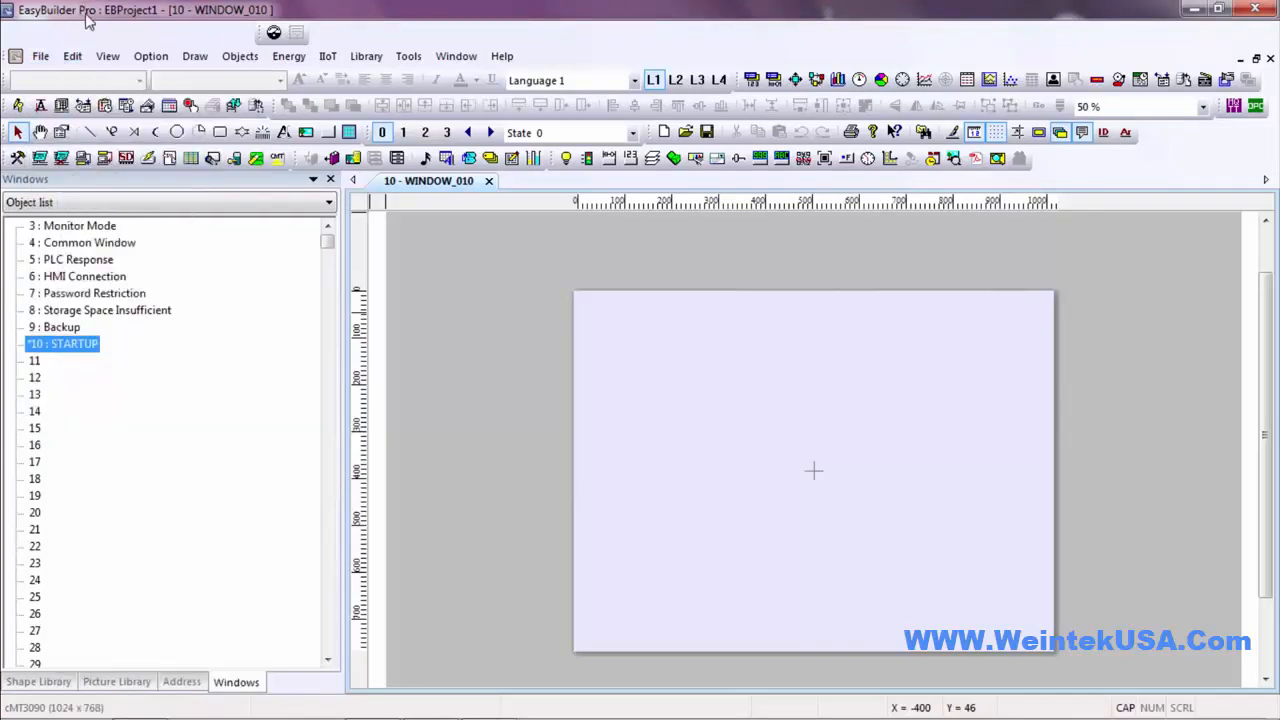
{"action": "left_click", "coordinate": [61, 163]}
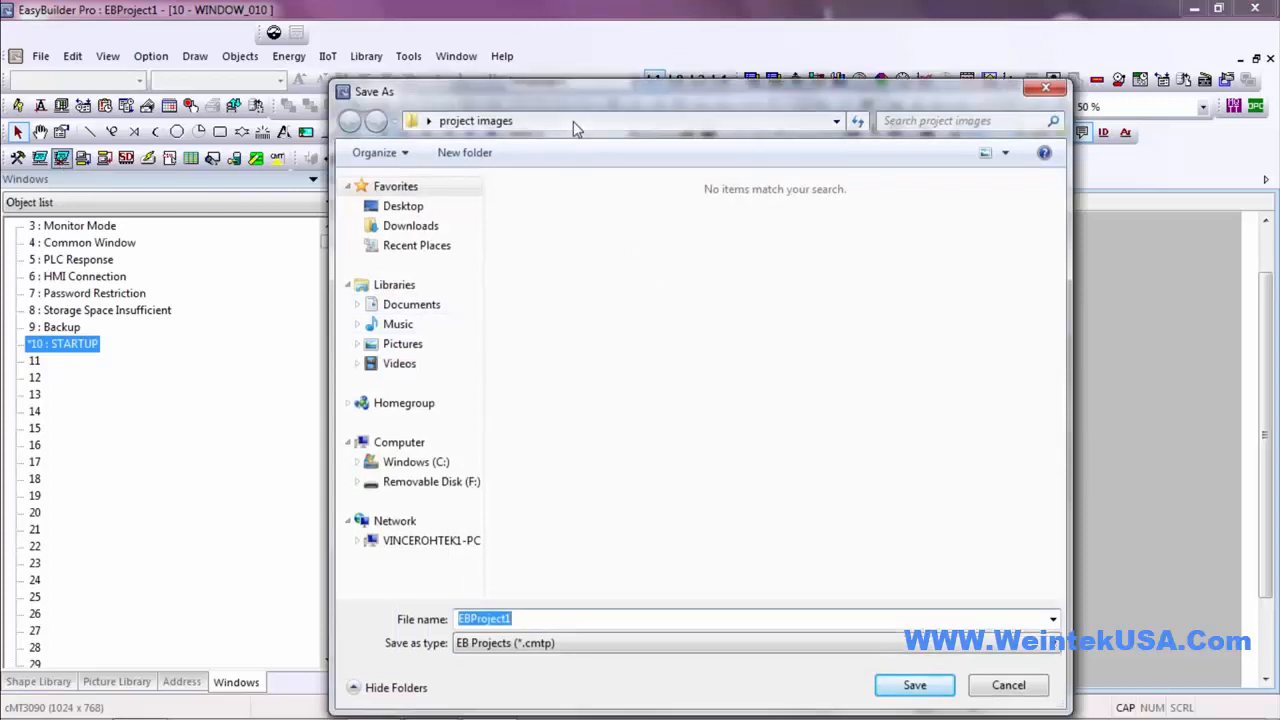
{"action": "left_click_drag", "start_coordinate": [575, 104], "coordinate": [555, 76]}
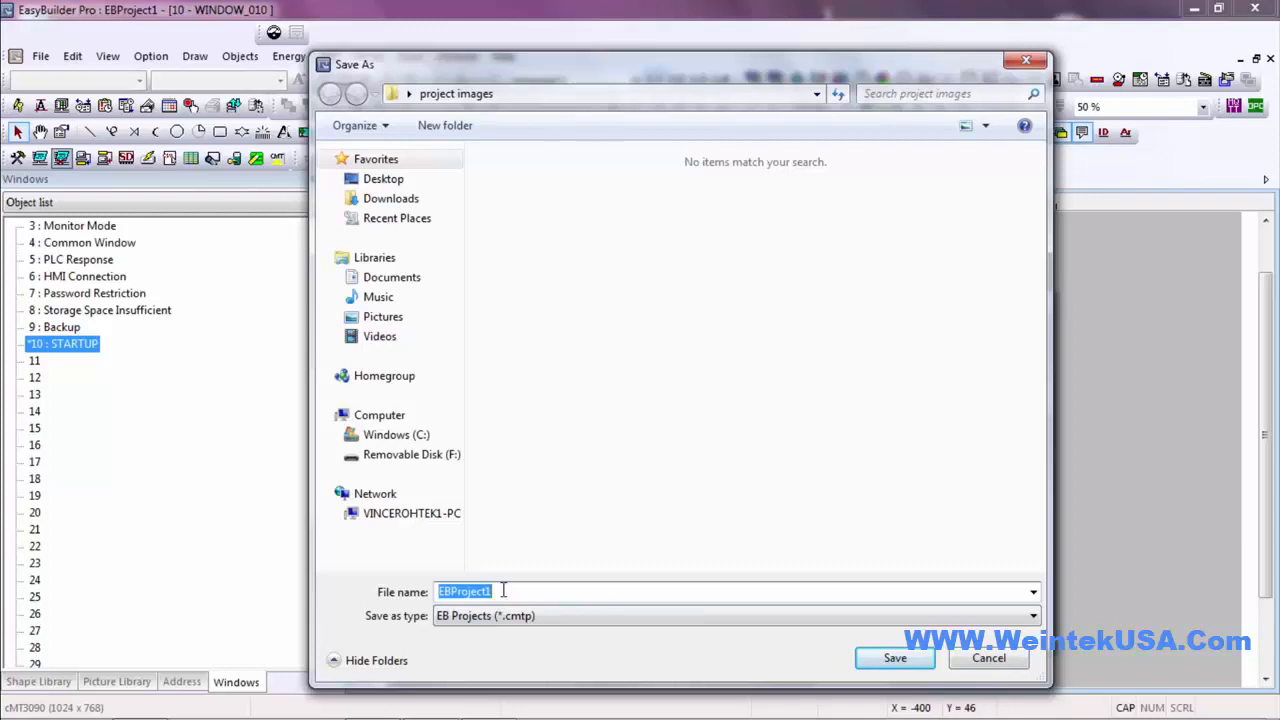
{"action": "left_click", "coordinate": [888, 661]}
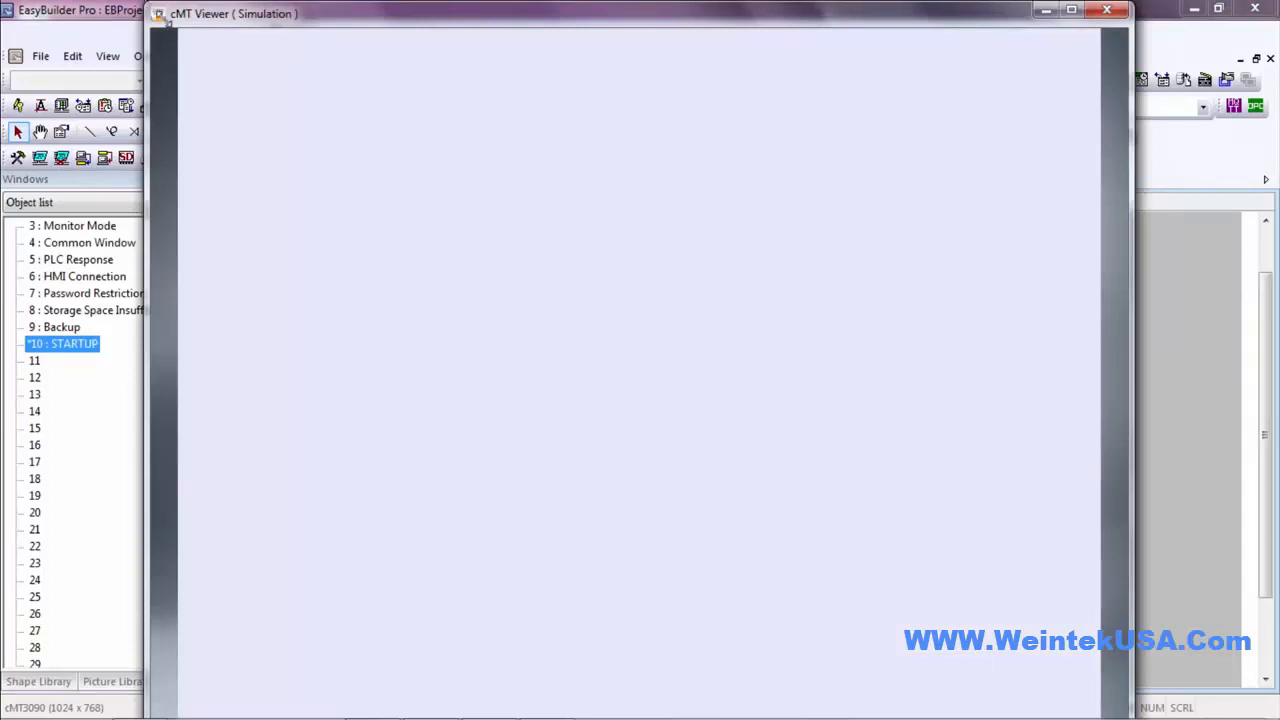
{"action": "left_click_drag", "start_coordinate": [440, 205], "coordinate": [344, 96]}
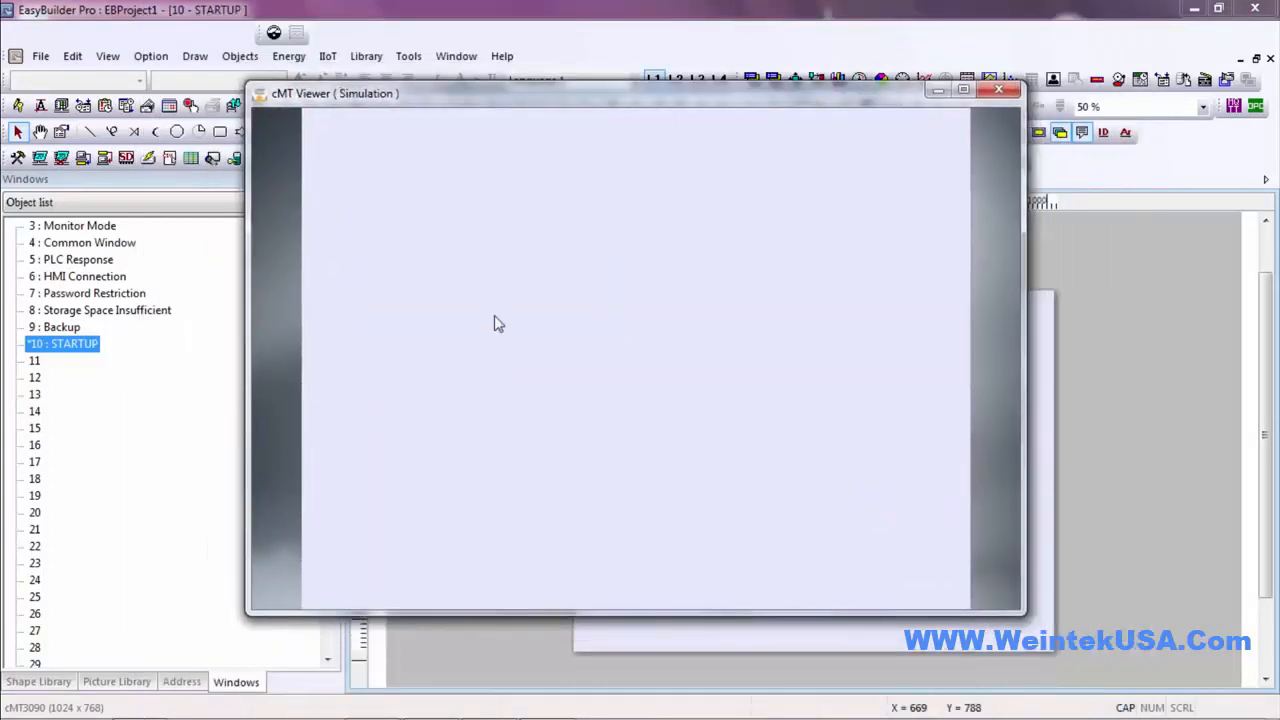
Close the simulation, create window 11 with the name HOME, and open it for editing
{"action": "left_click", "coordinate": [998, 92]}
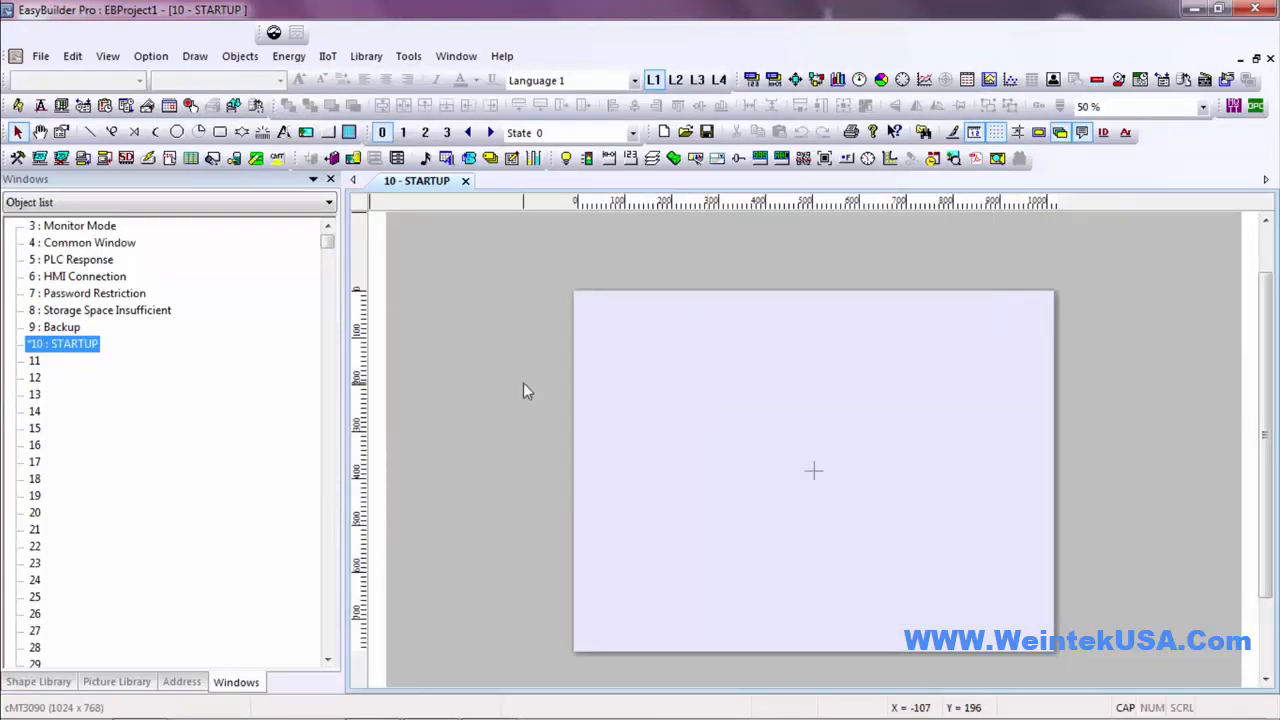
{"action": "left_click", "coordinate": [34, 363]}
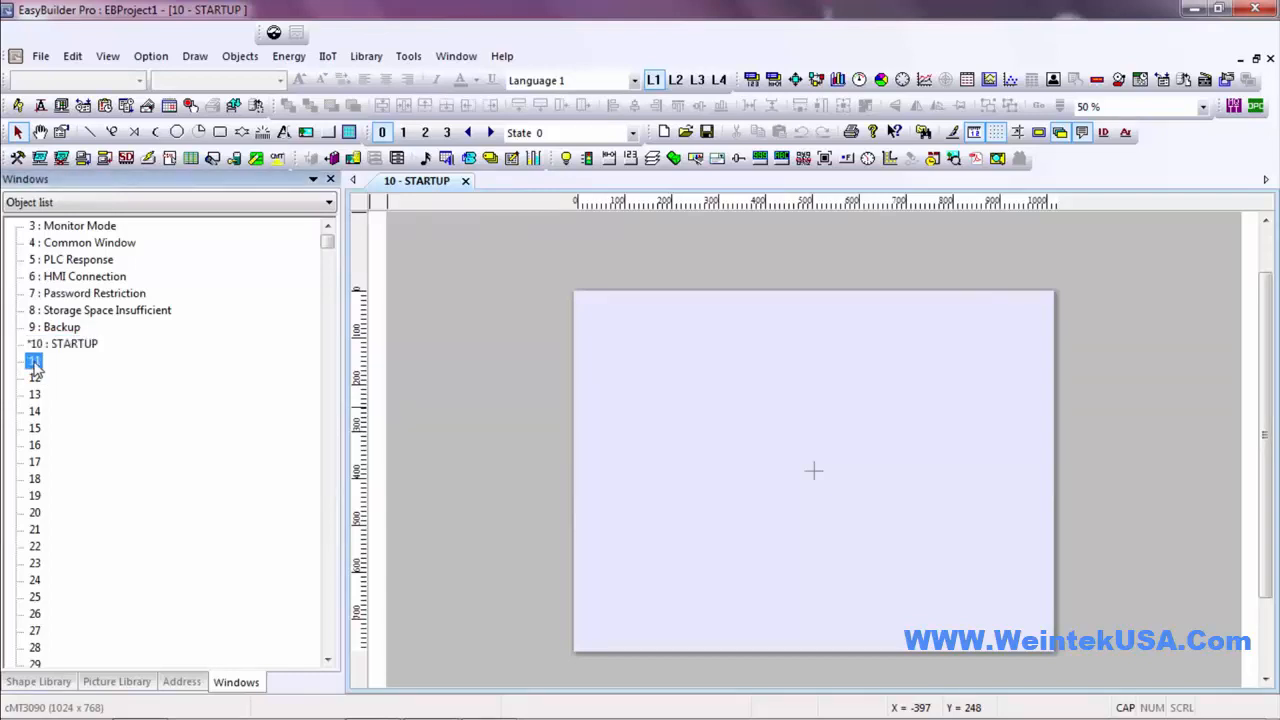
{"action": "right_click", "coordinate": [36, 369]}
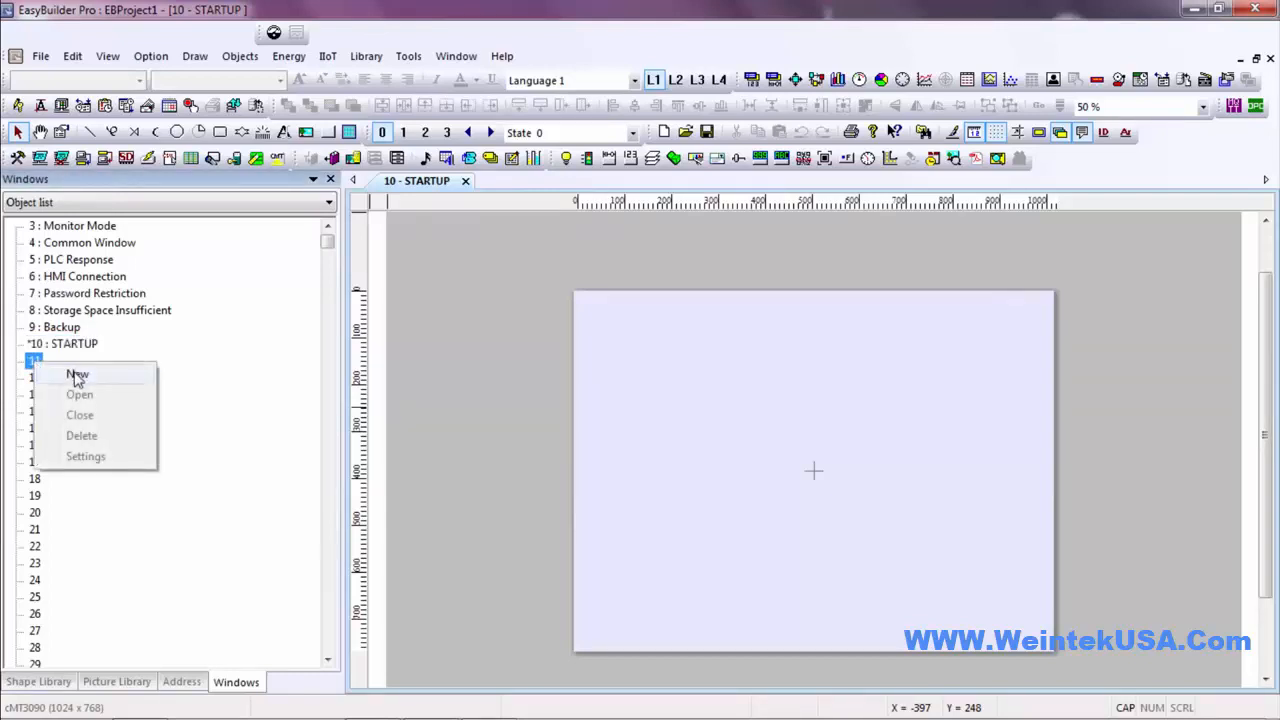
{"action": "left_click", "coordinate": [77, 377]}
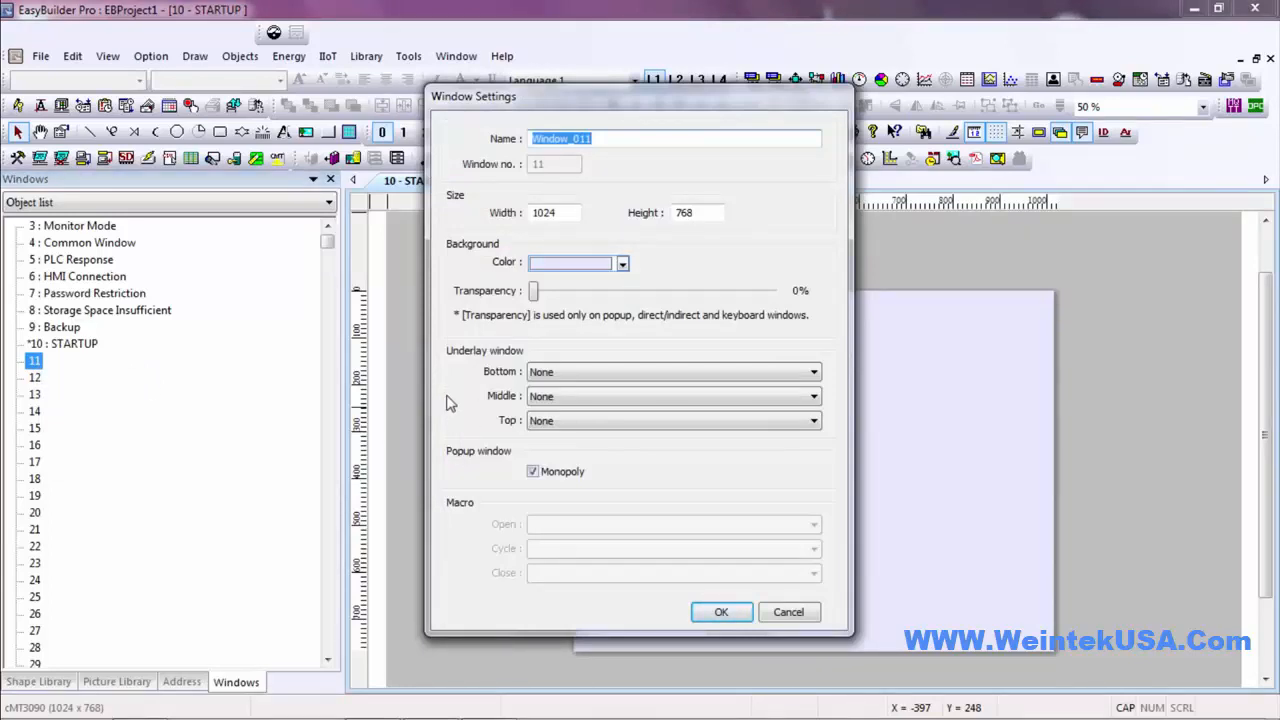
{"action": "type", "text": "HOME"}
{"action": "left_click", "coordinate": [720, 613]}
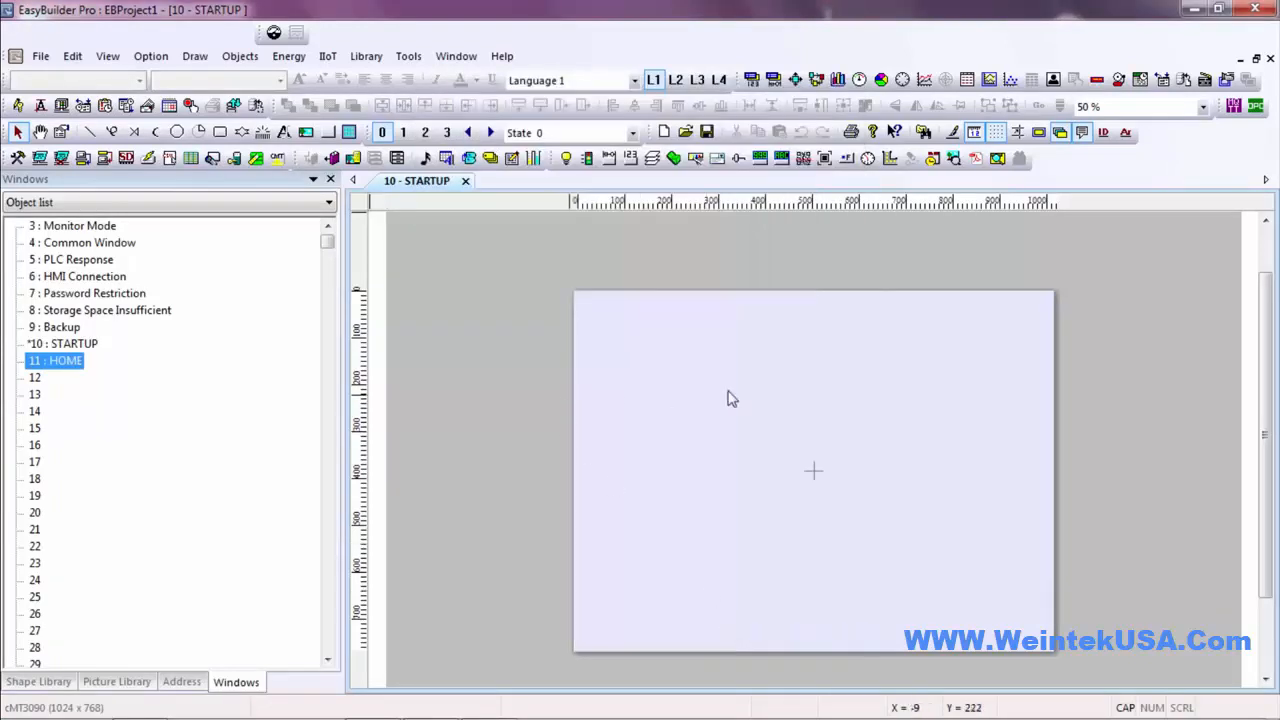
{"action": "double_click", "coordinate": [58, 362]}
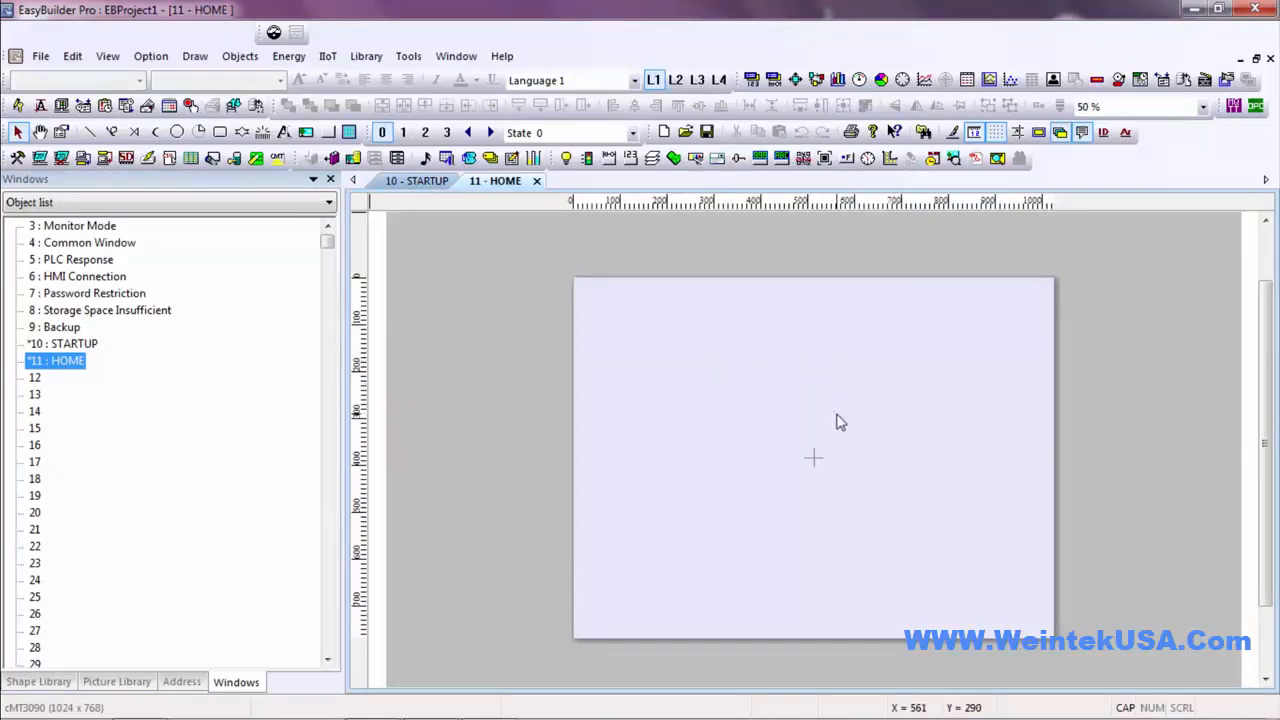
Start a new ASCII object with input allowed, trying out the multi-line display option and its vertical alignment choices
{"action": "left_click", "coordinate": [781, 160]}
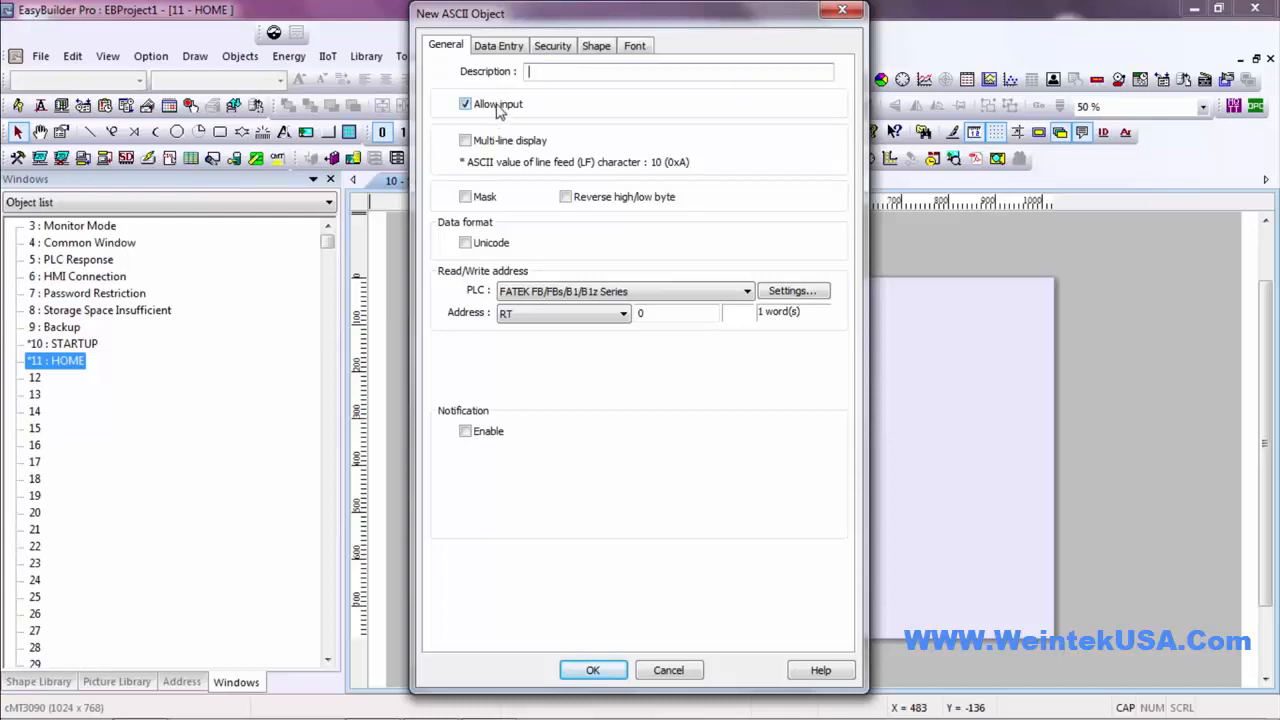
{"action": "left_click", "coordinate": [465, 141]}
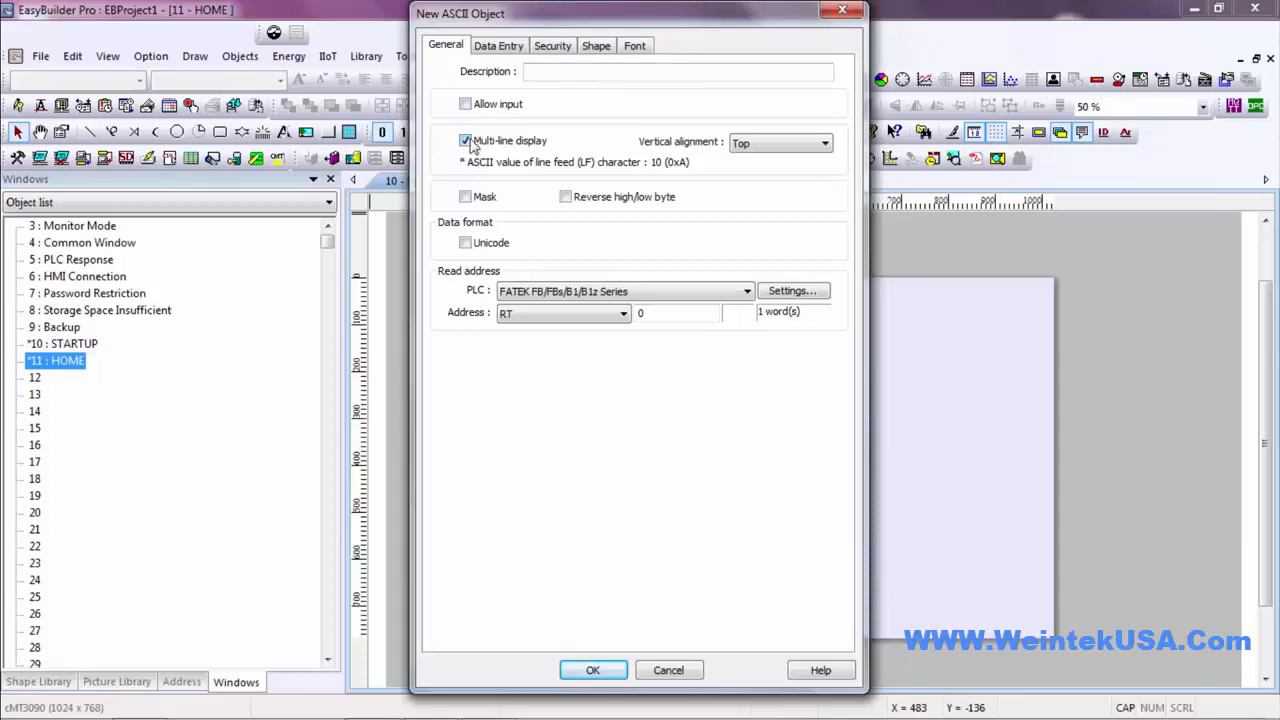
{"action": "left_click", "coordinate": [767, 146]}
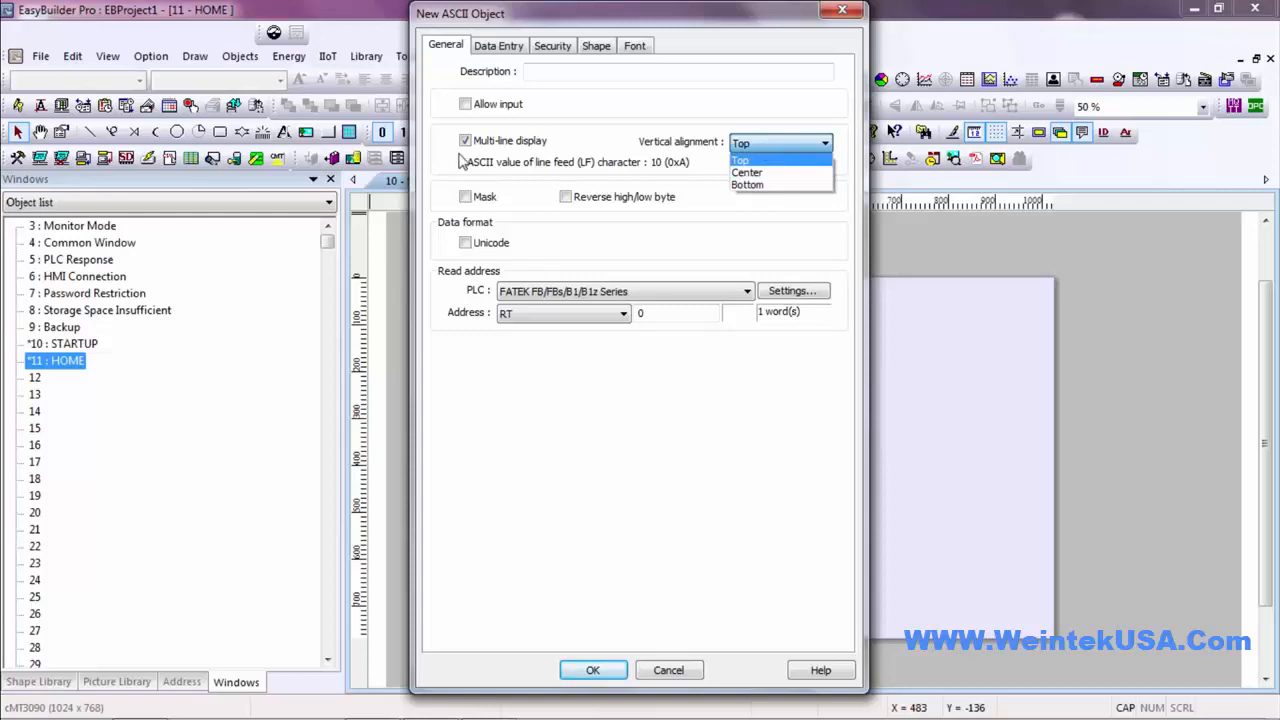
{"action": "left_click", "coordinate": [465, 107]}
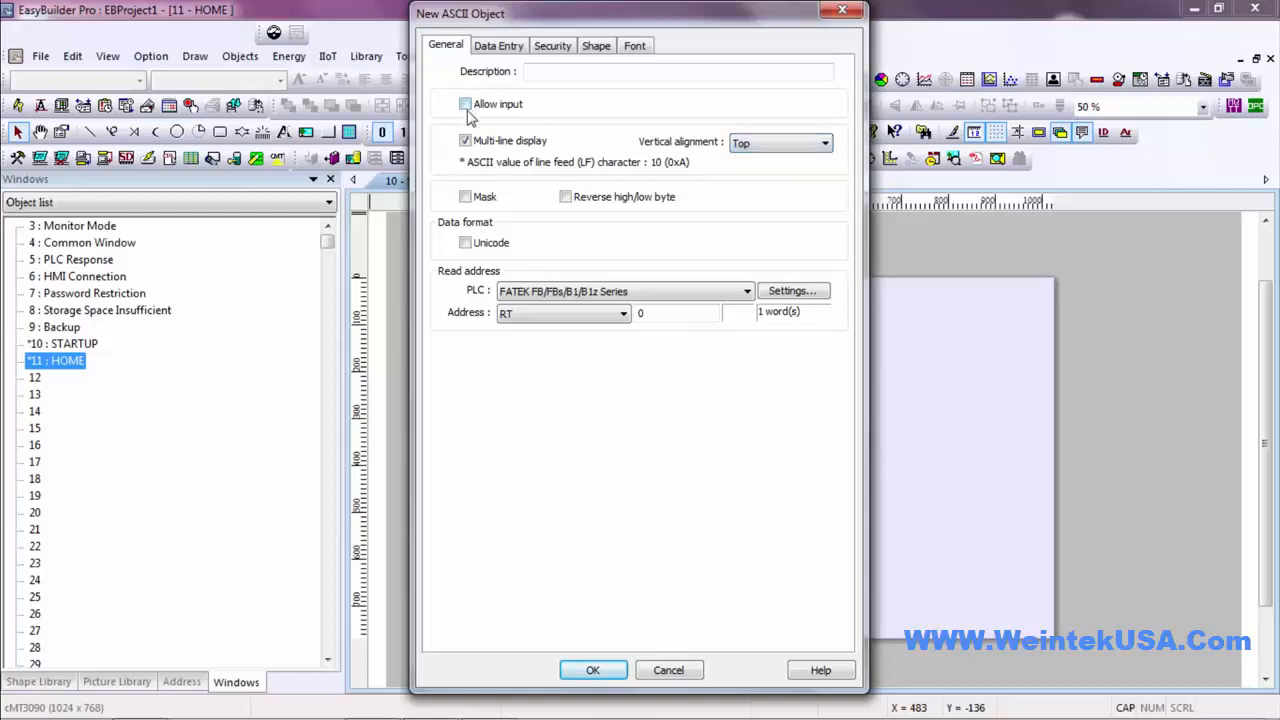
{"action": "left_click", "coordinate": [465, 105]}
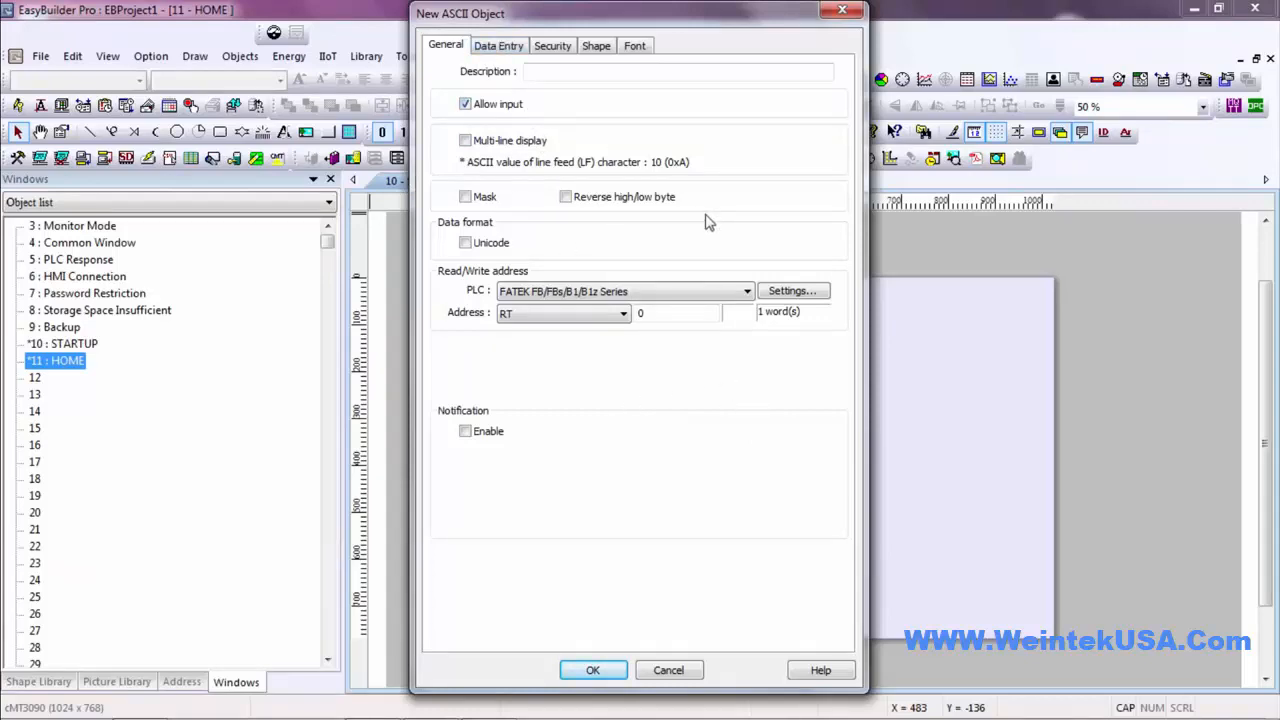
Set the ASCII object's read/write address to the Local HMI system tag LW-9100 (14 words) : project name
{"action": "left_click", "coordinate": [680, 292]}
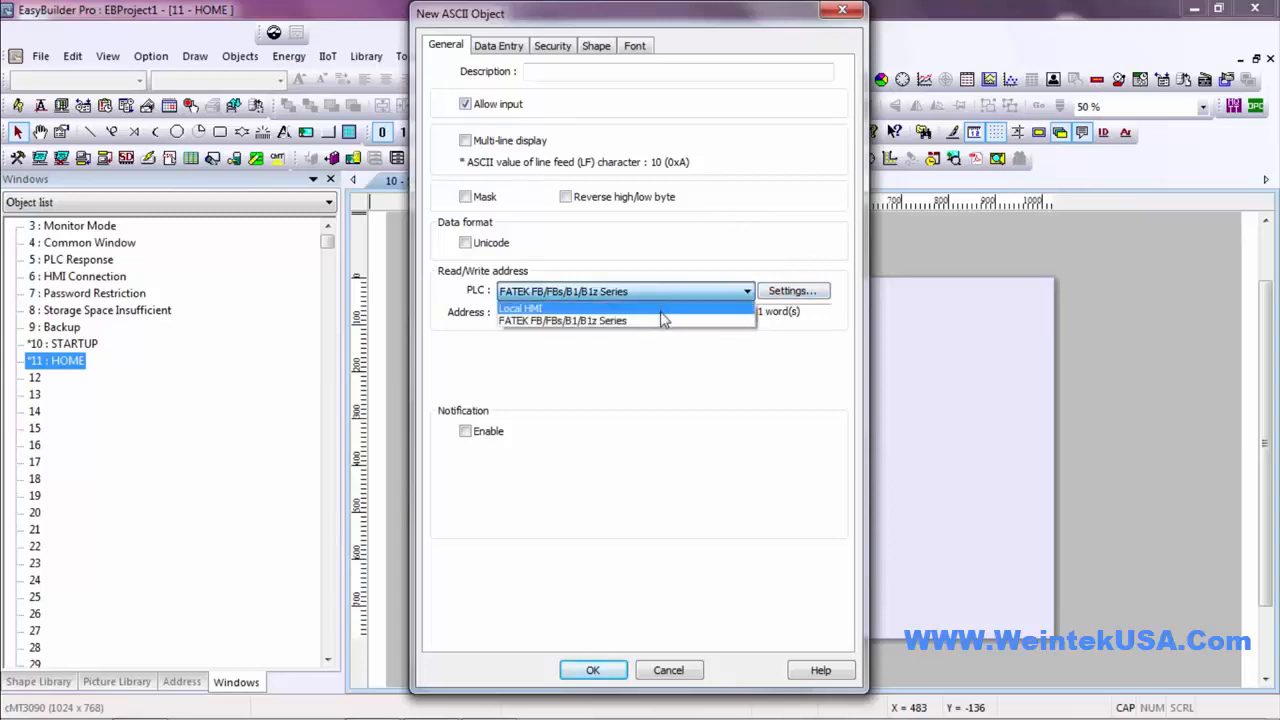
{"action": "left_click", "coordinate": [660, 310]}
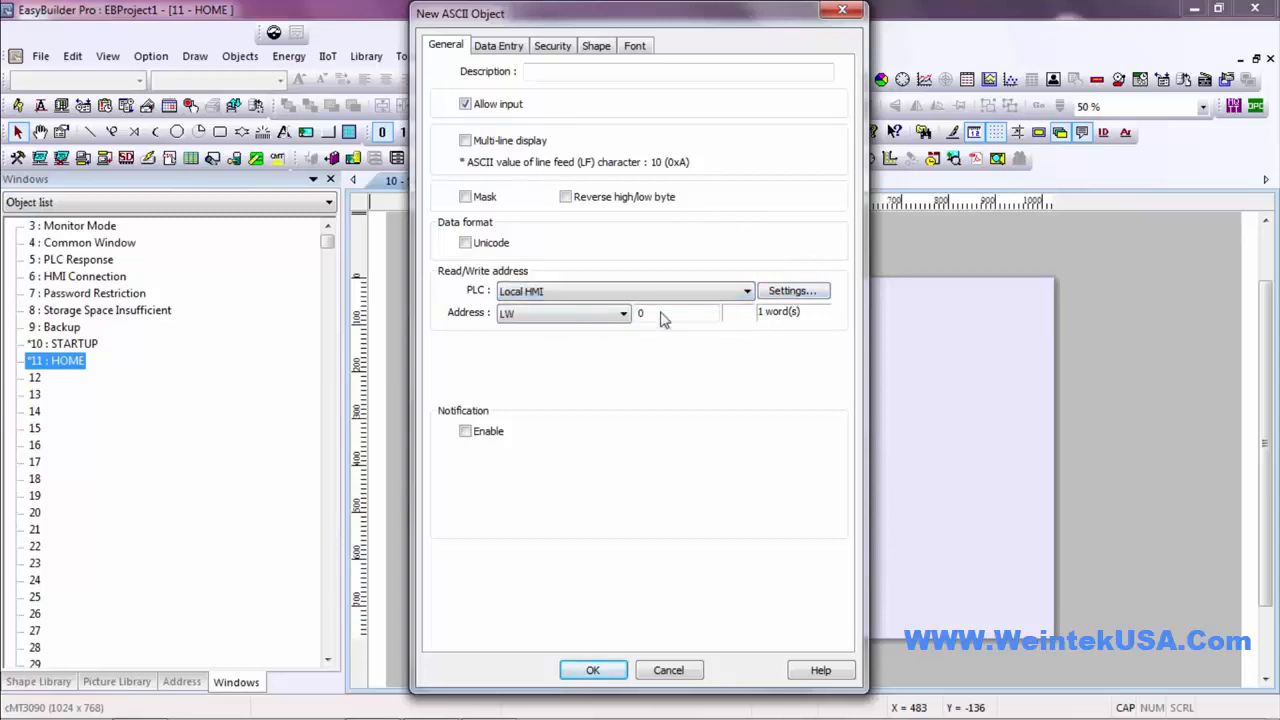
{"action": "left_click", "coordinate": [782, 292]}
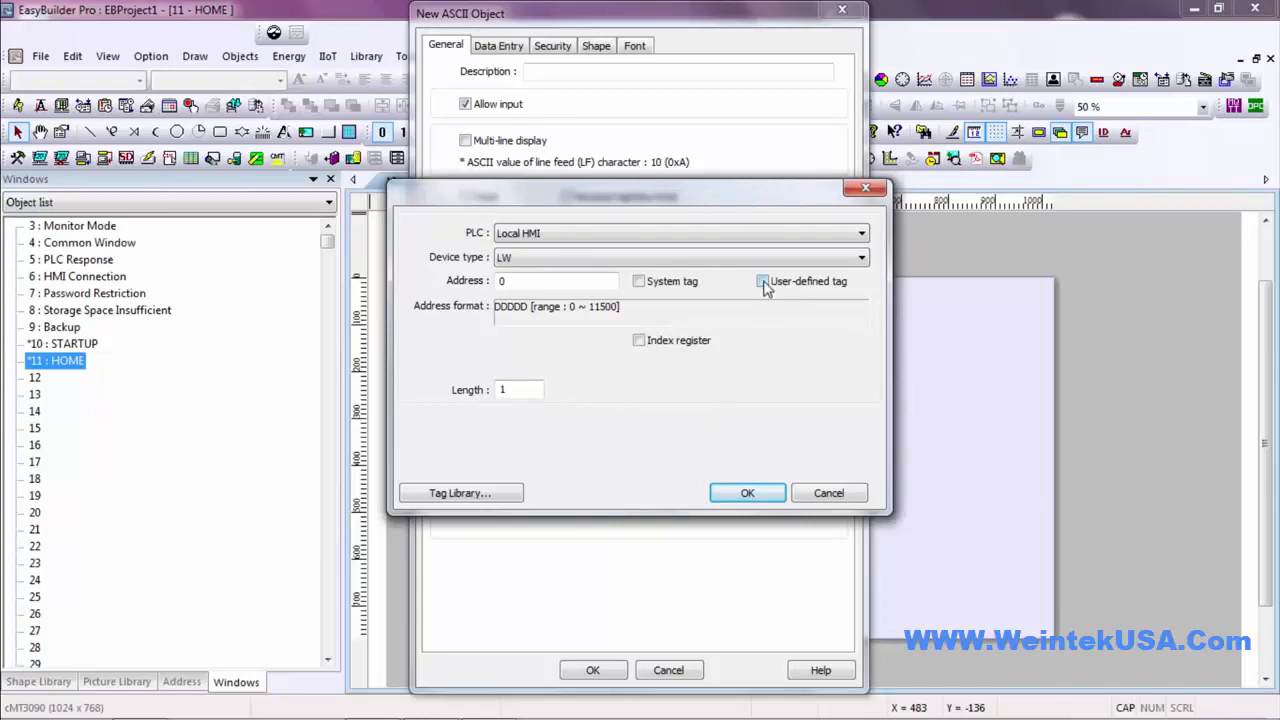
{"action": "left_click", "coordinate": [639, 282]}
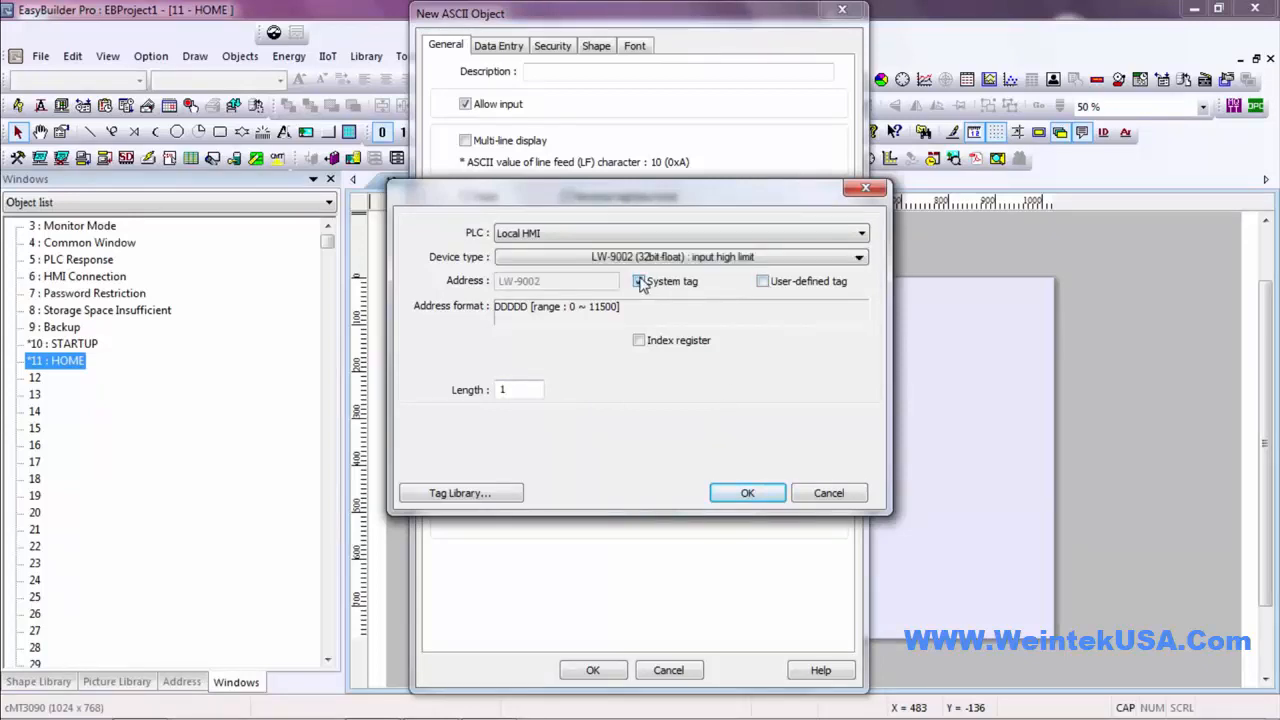
{"action": "left_click", "coordinate": [663, 258]}
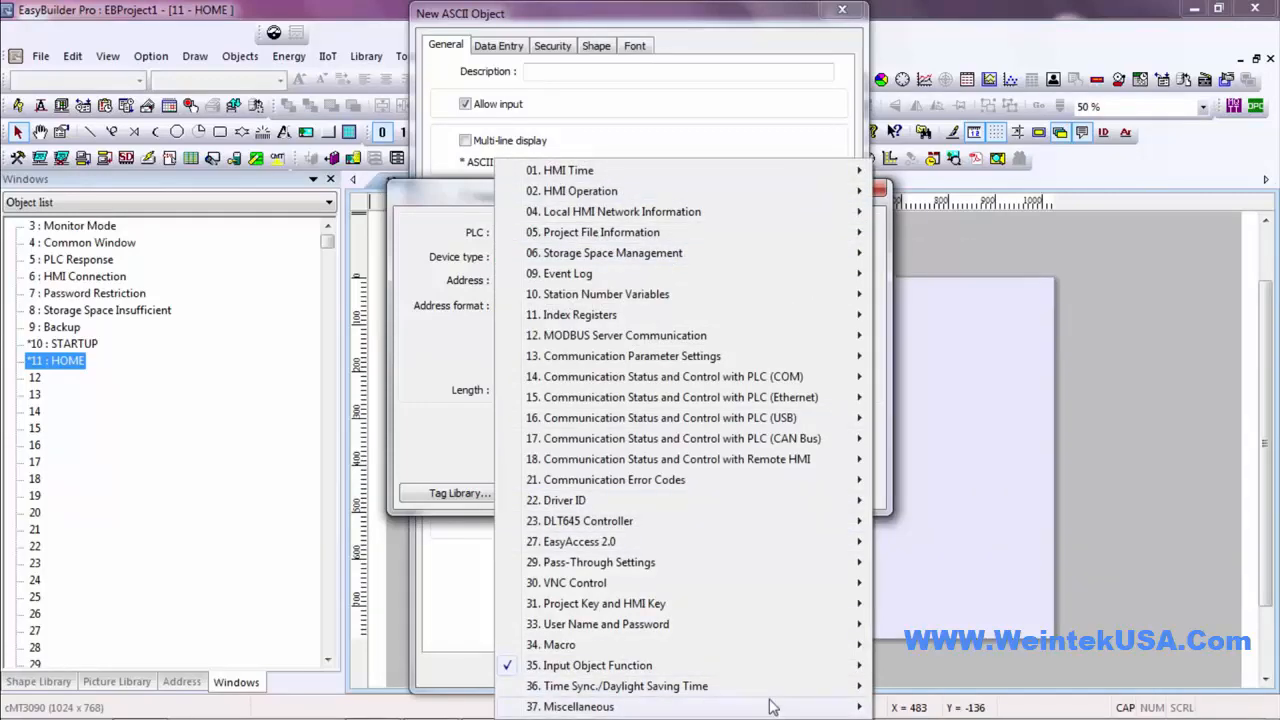
{"action": "mouse_move", "coordinate": [772, 708]}
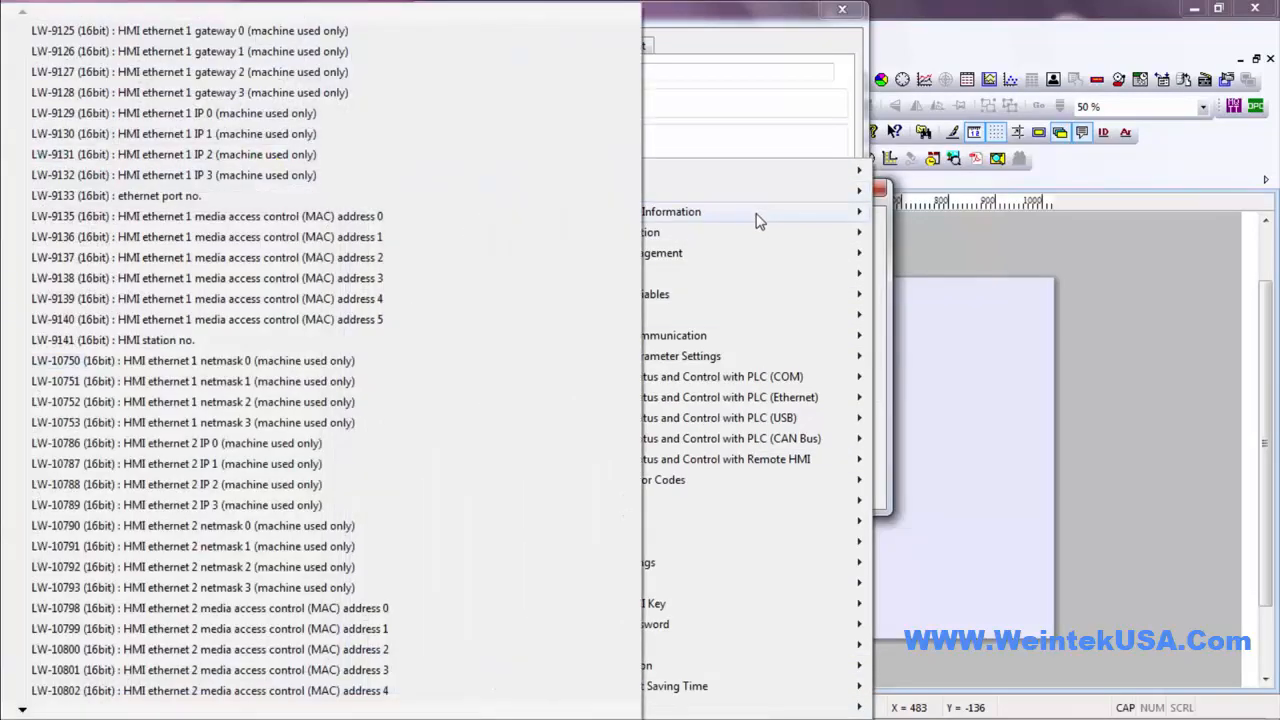
{"action": "mouse_move", "coordinate": [755, 235]}
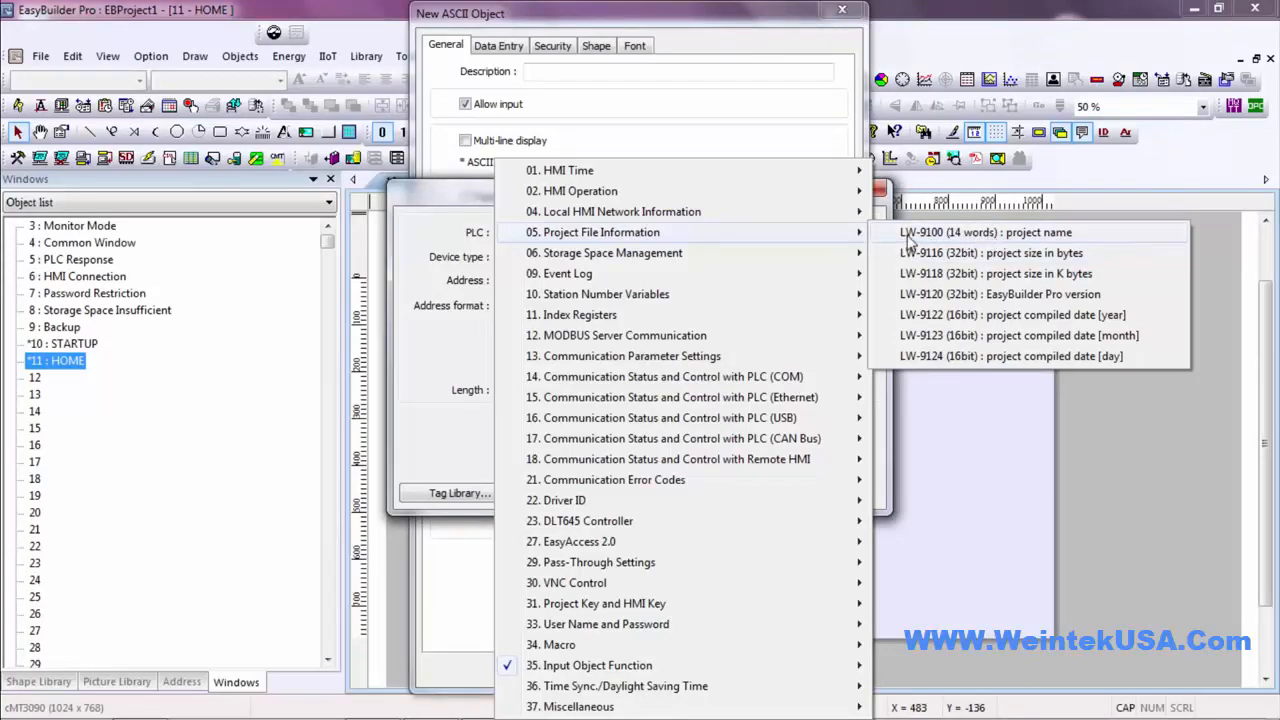
{"action": "left_click", "coordinate": [973, 236]}
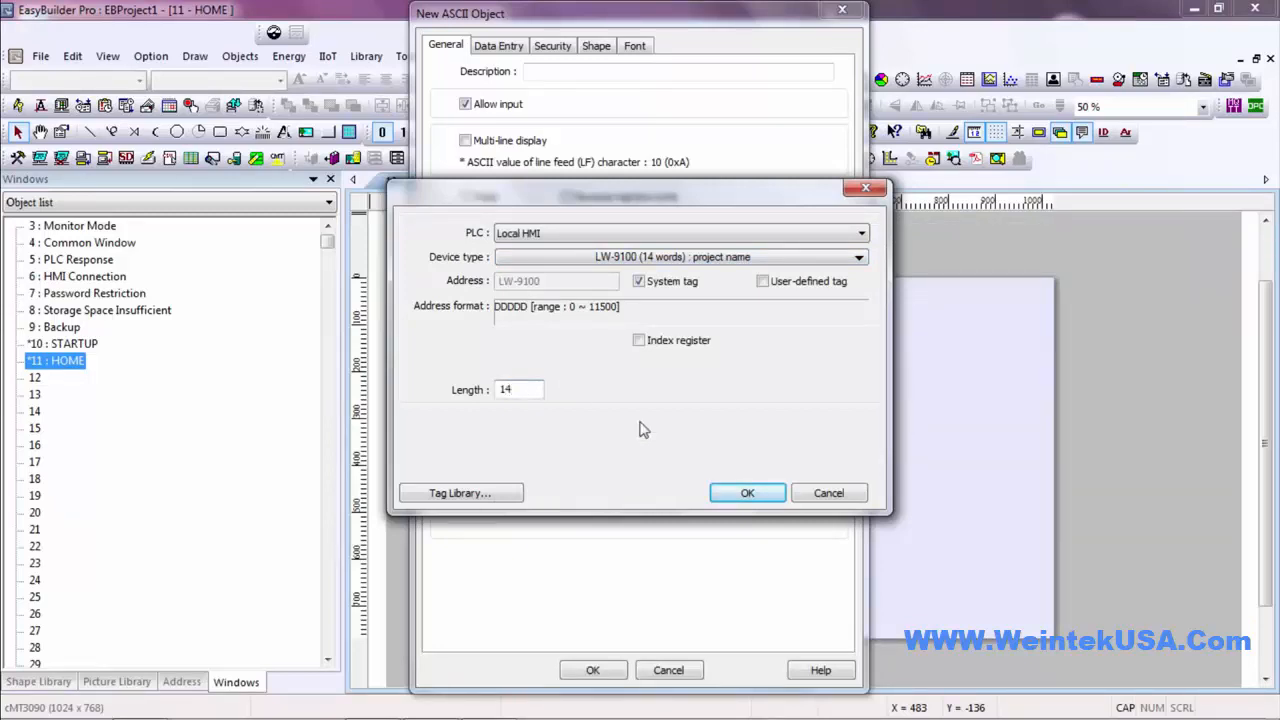
{"action": "left_click", "coordinate": [754, 493]}
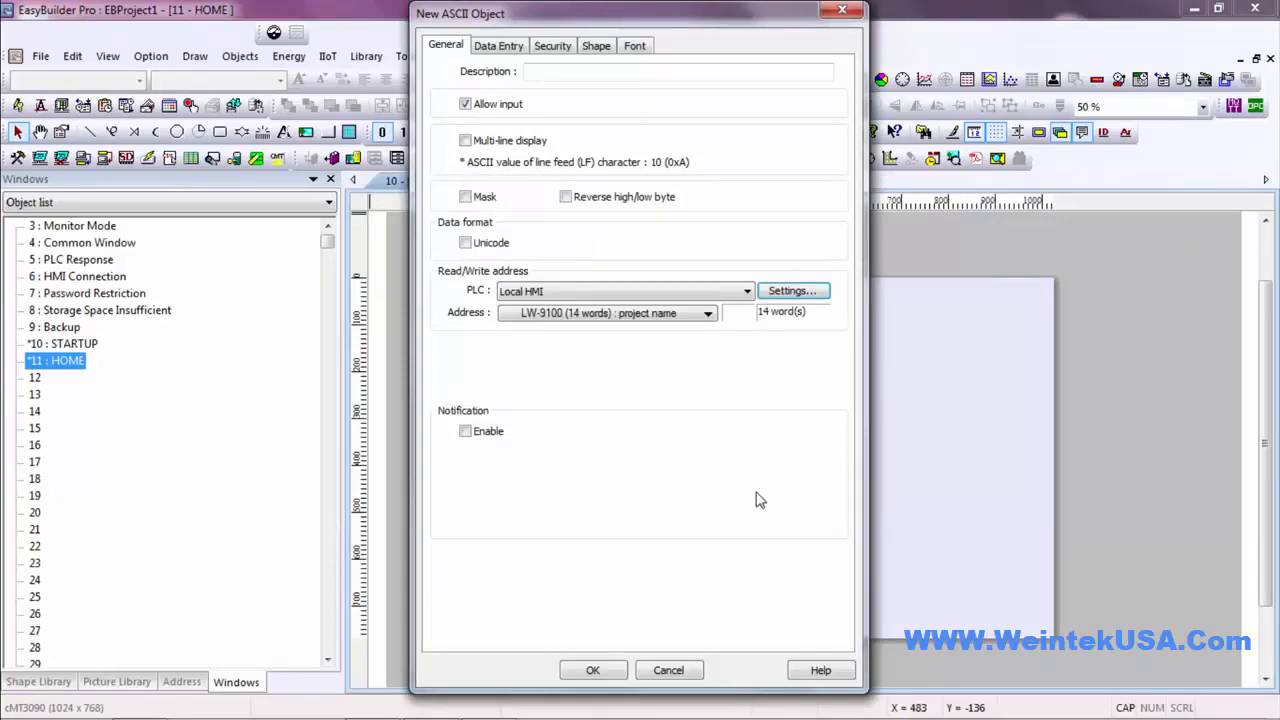
Place the ASCII object near the HOME window's upper right corner, at about X 621, Y 24
{"action": "left_click", "coordinate": [590, 670]}
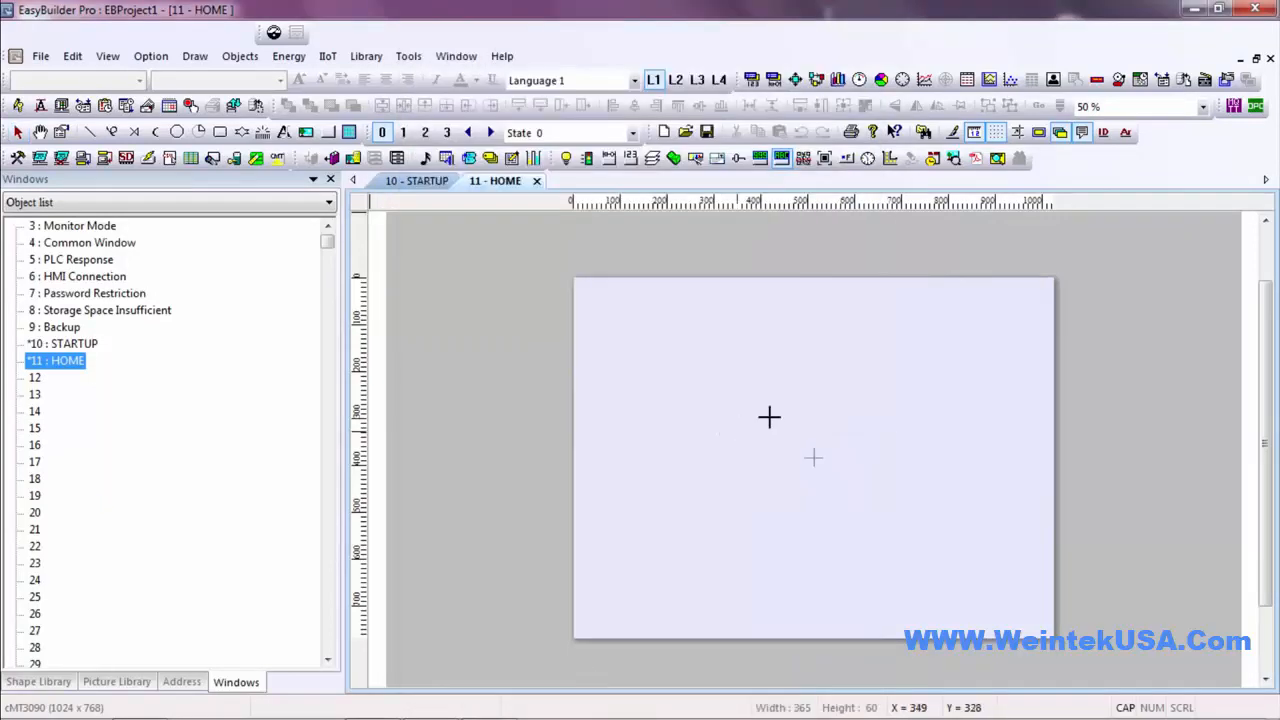
{"action": "left_click", "coordinate": [863, 288]}
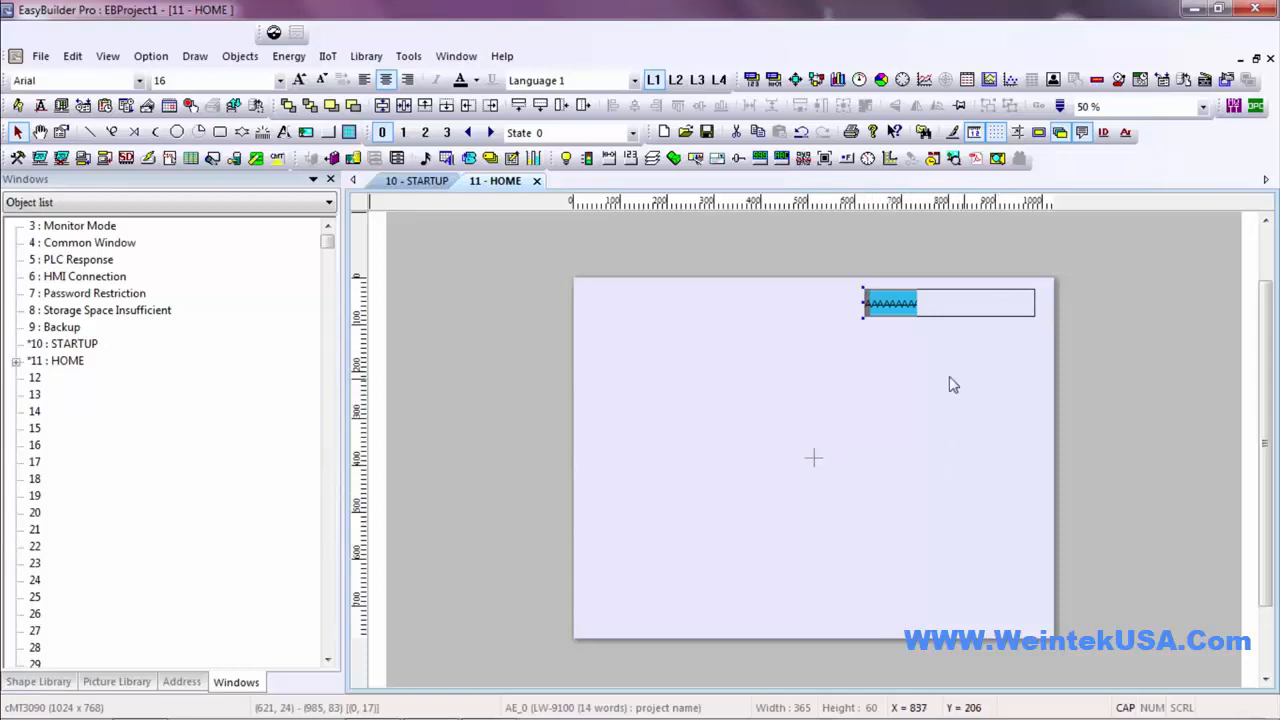
{"action": "left_click", "coordinate": [953, 132]}
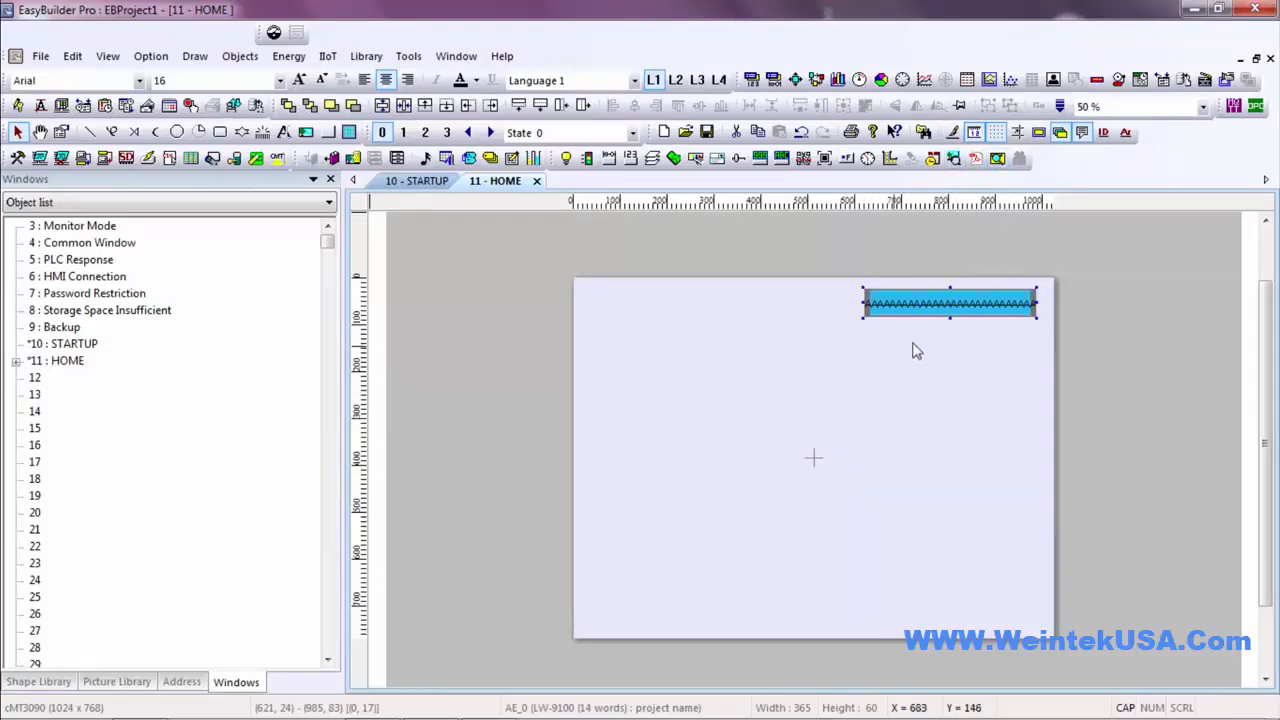
Remove the background picture from the project name ASCII object
{"action": "double_click", "coordinate": [912, 307]}
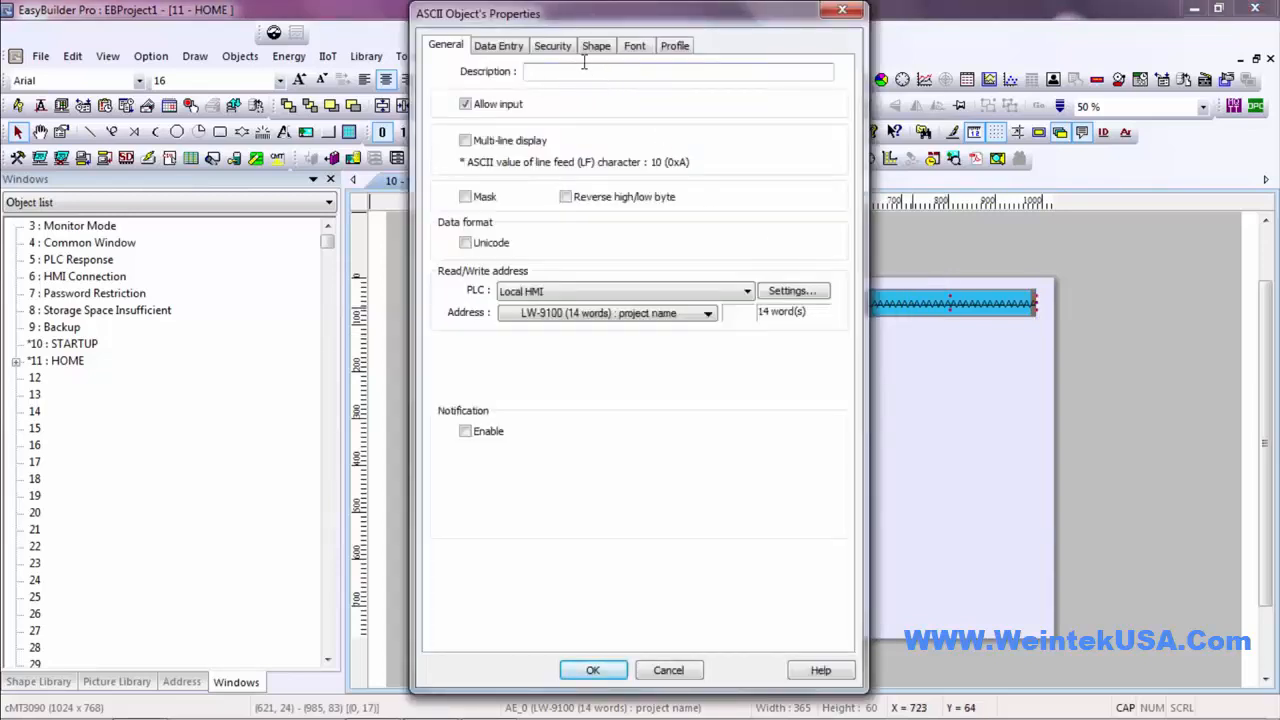
{"action": "left_click", "coordinate": [600, 46]}
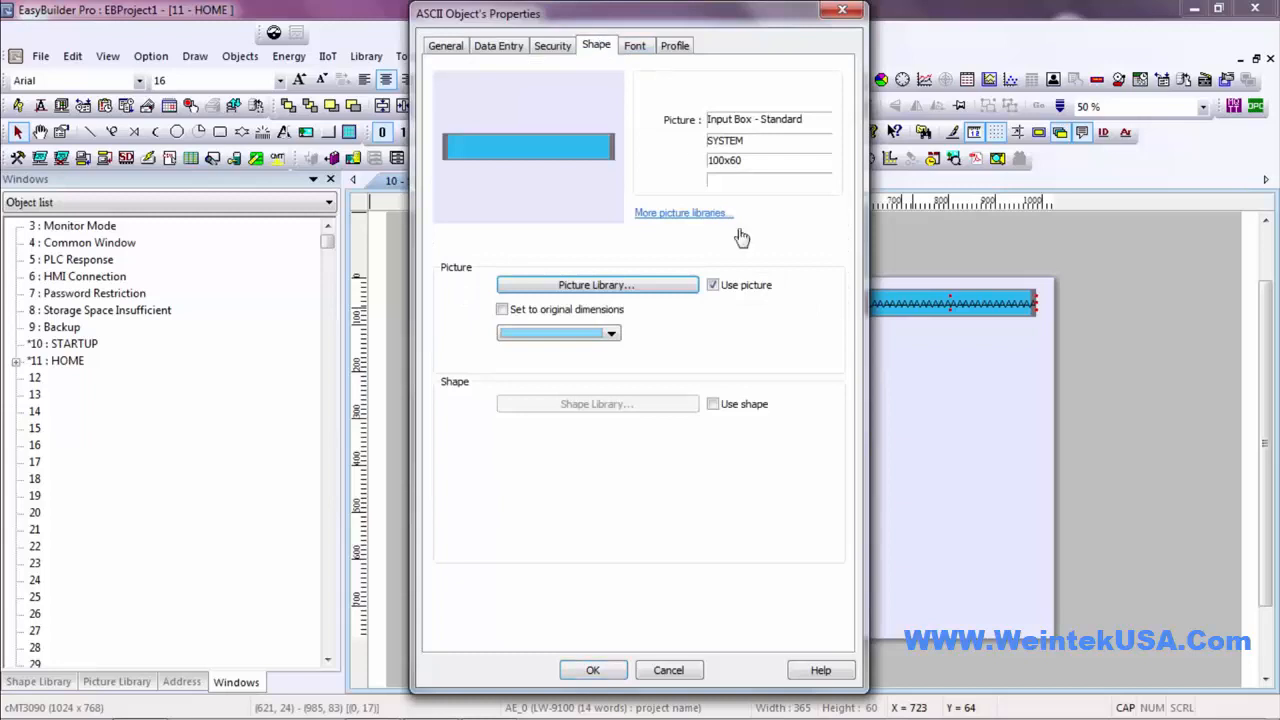
{"action": "left_click", "coordinate": [713, 286]}
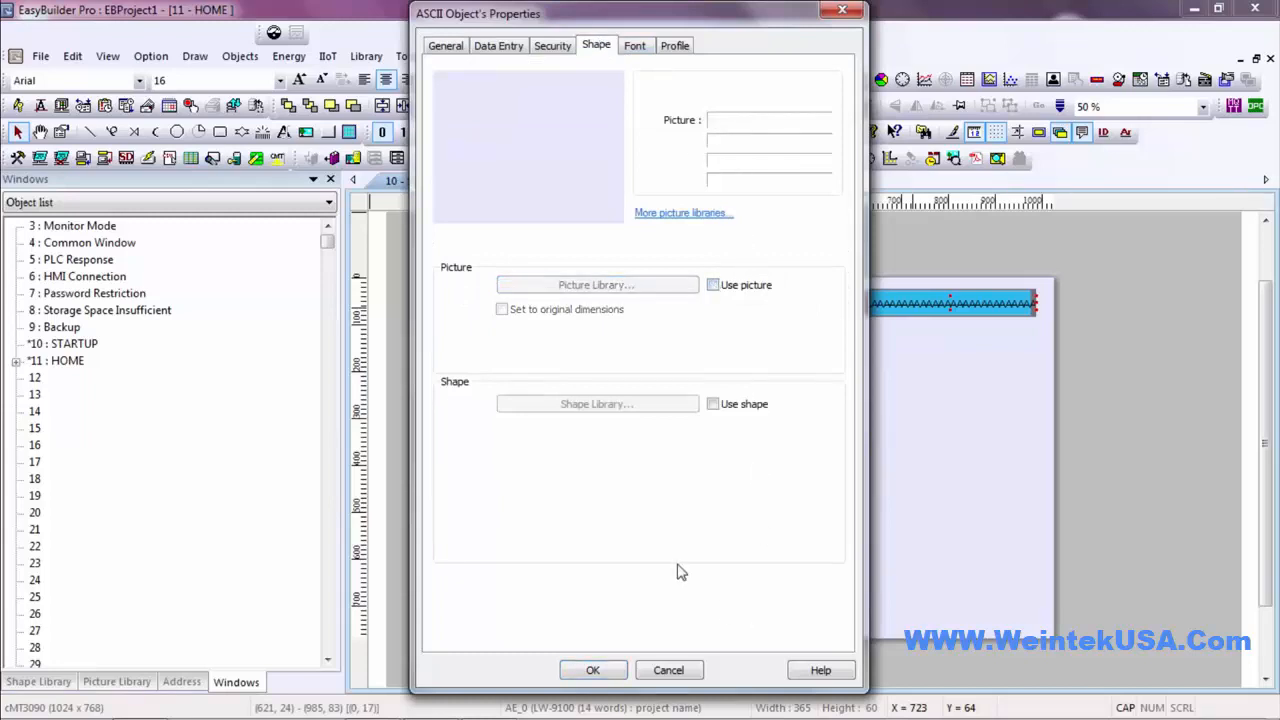
{"action": "left_click", "coordinate": [597, 670]}
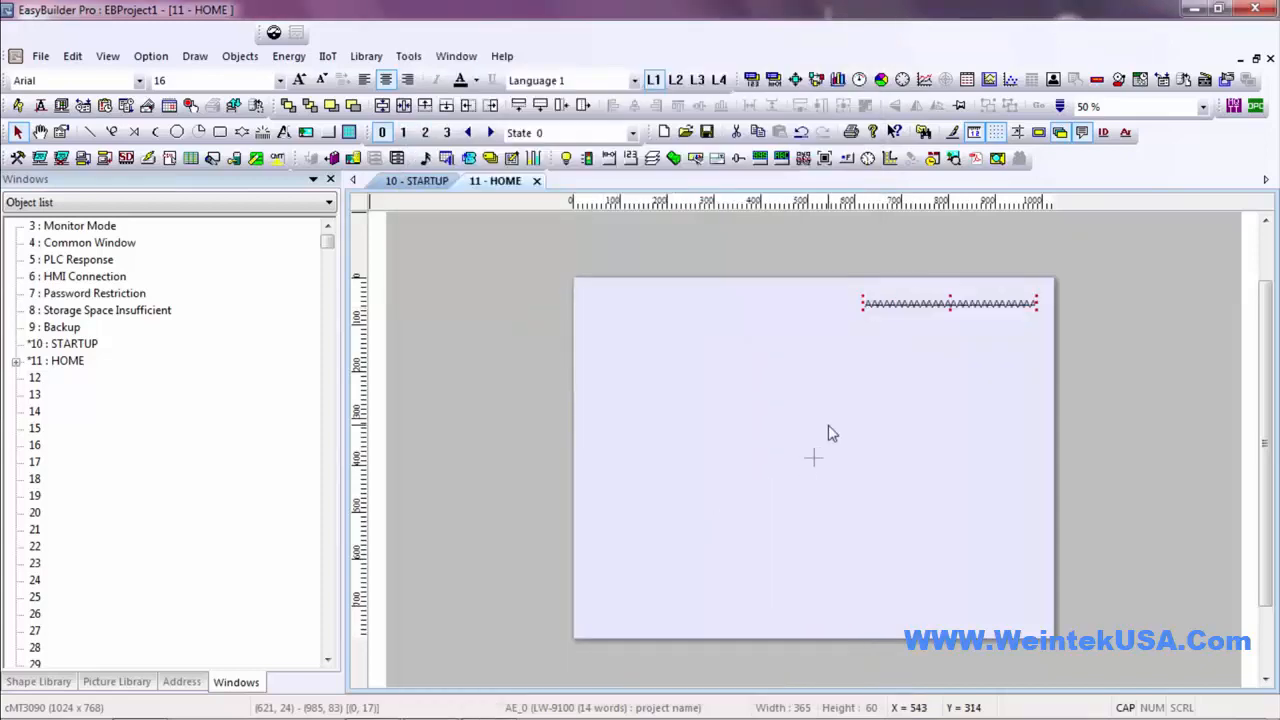
{"action": "left_click", "coordinate": [924, 335]}
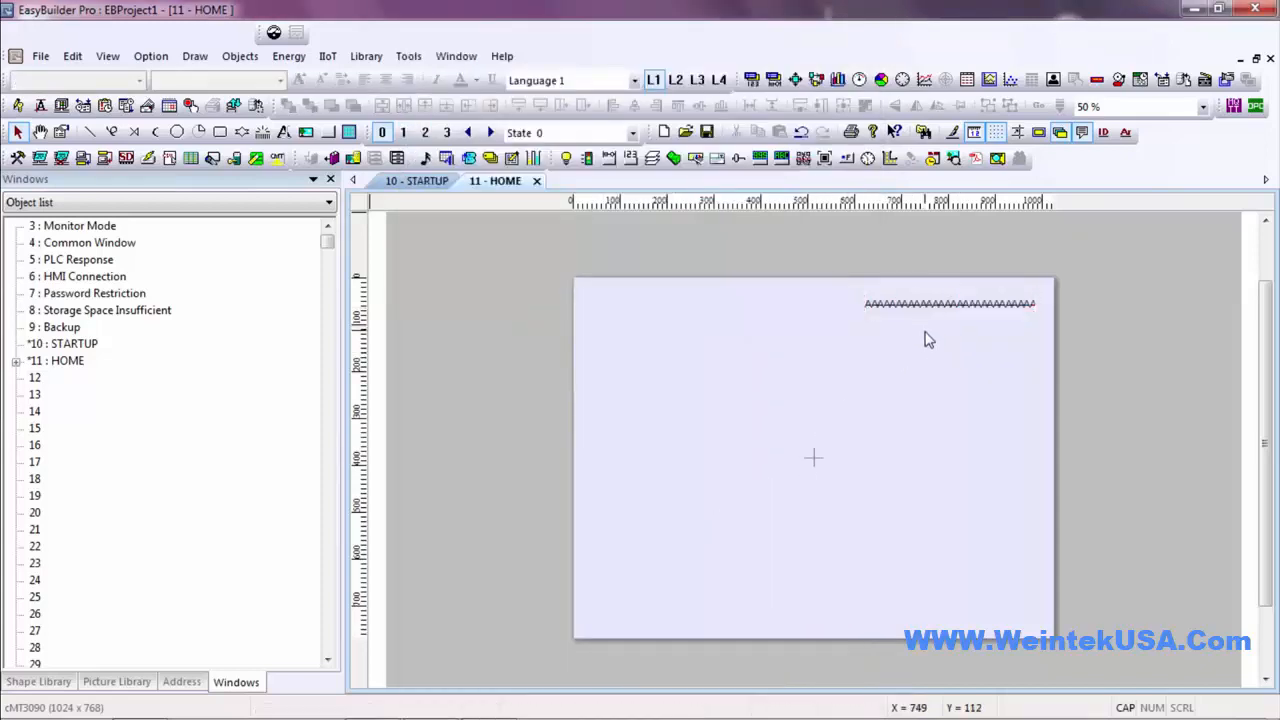
Set the project name object's font to Arial Black, size 20, and move it left to fit inside the HOME window
{"action": "left_click", "coordinate": [930, 306]}
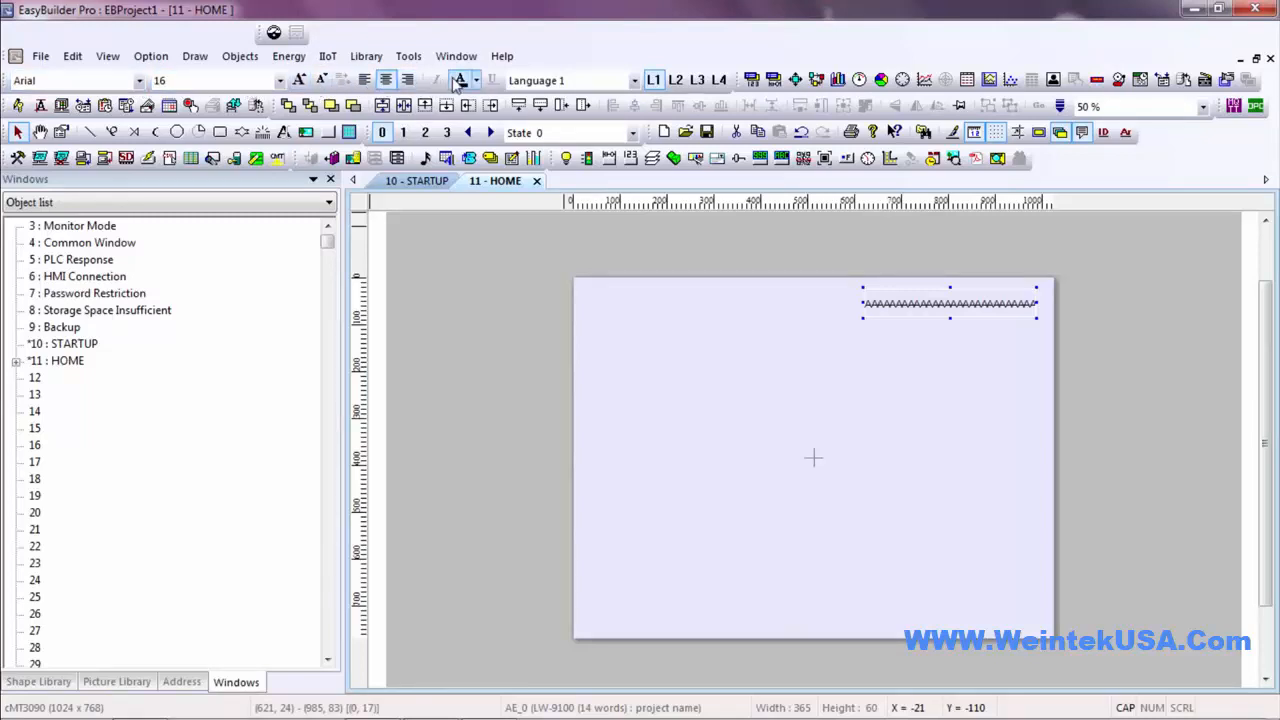
{"action": "left_click", "coordinate": [141, 80]}
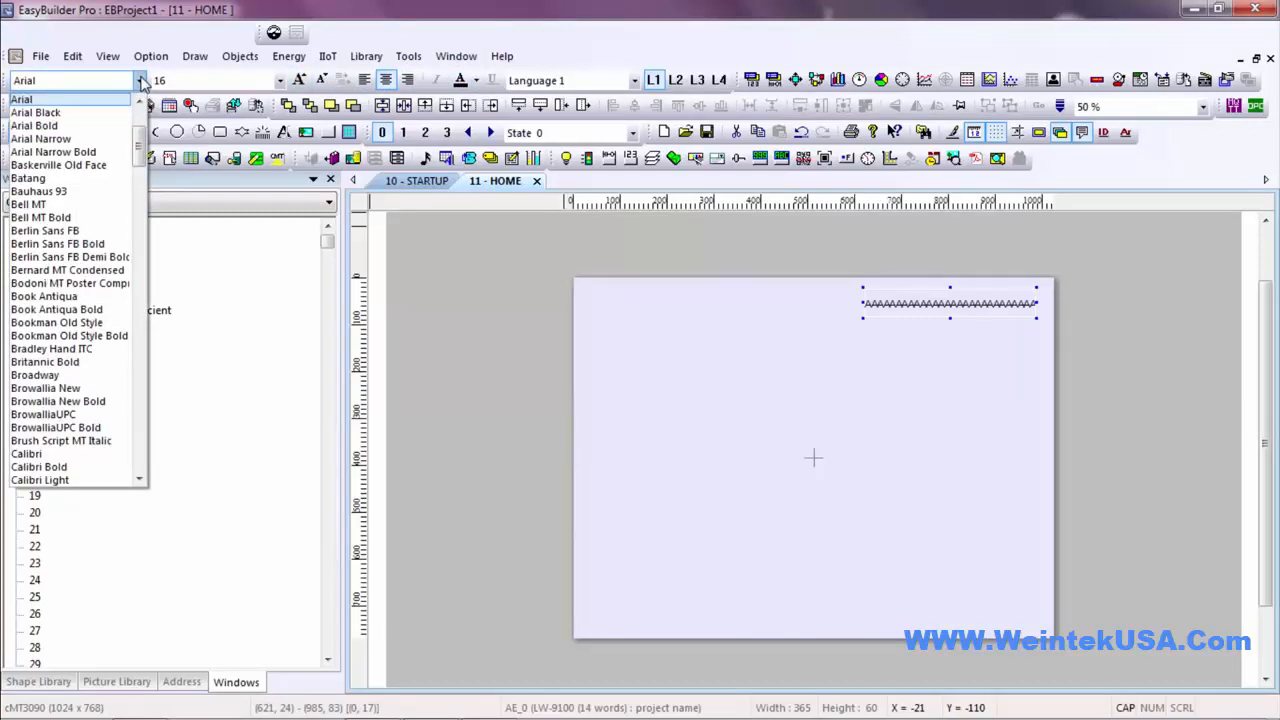
{"action": "left_click", "coordinate": [103, 112]}
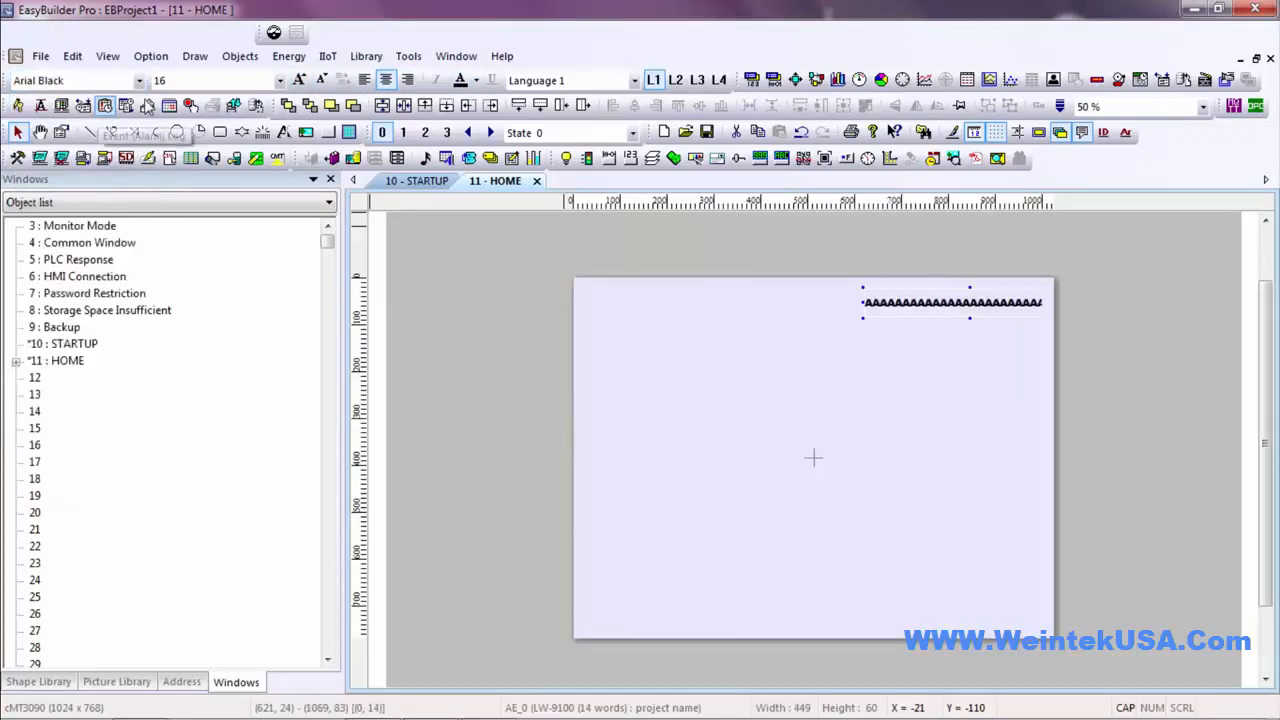
{"action": "left_click", "coordinate": [280, 80]}
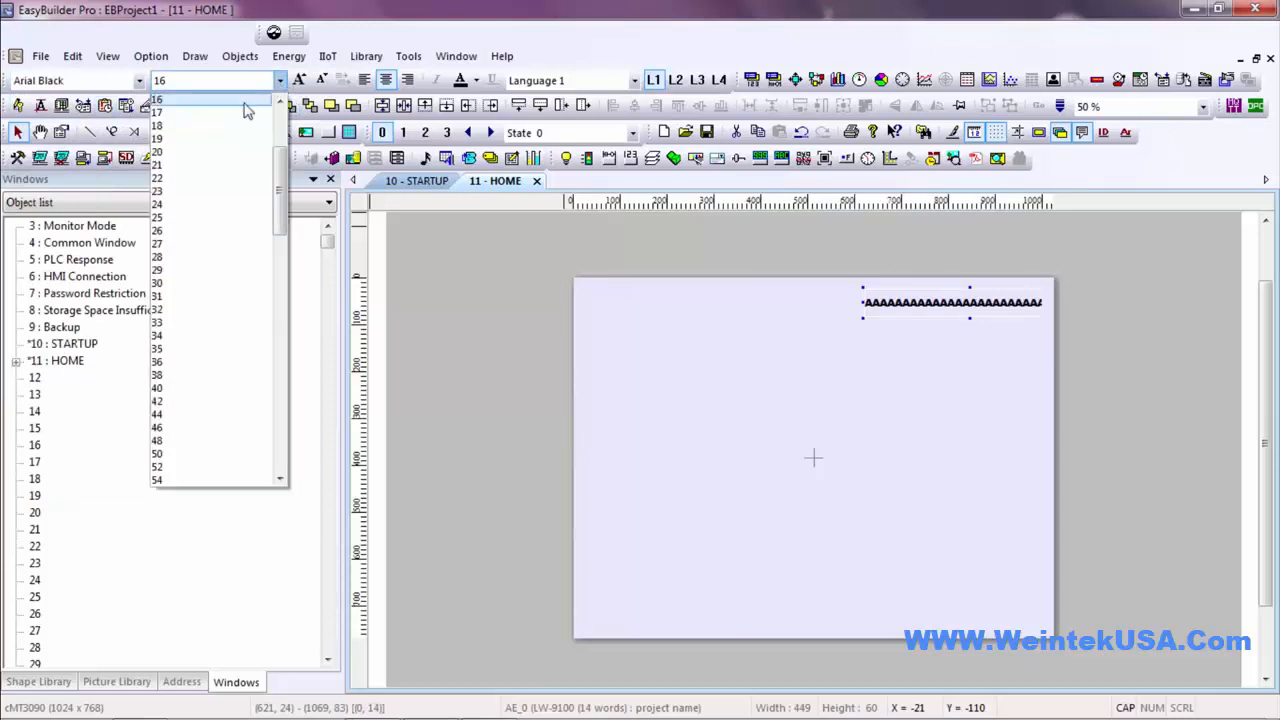
{"action": "left_click", "coordinate": [211, 153]}
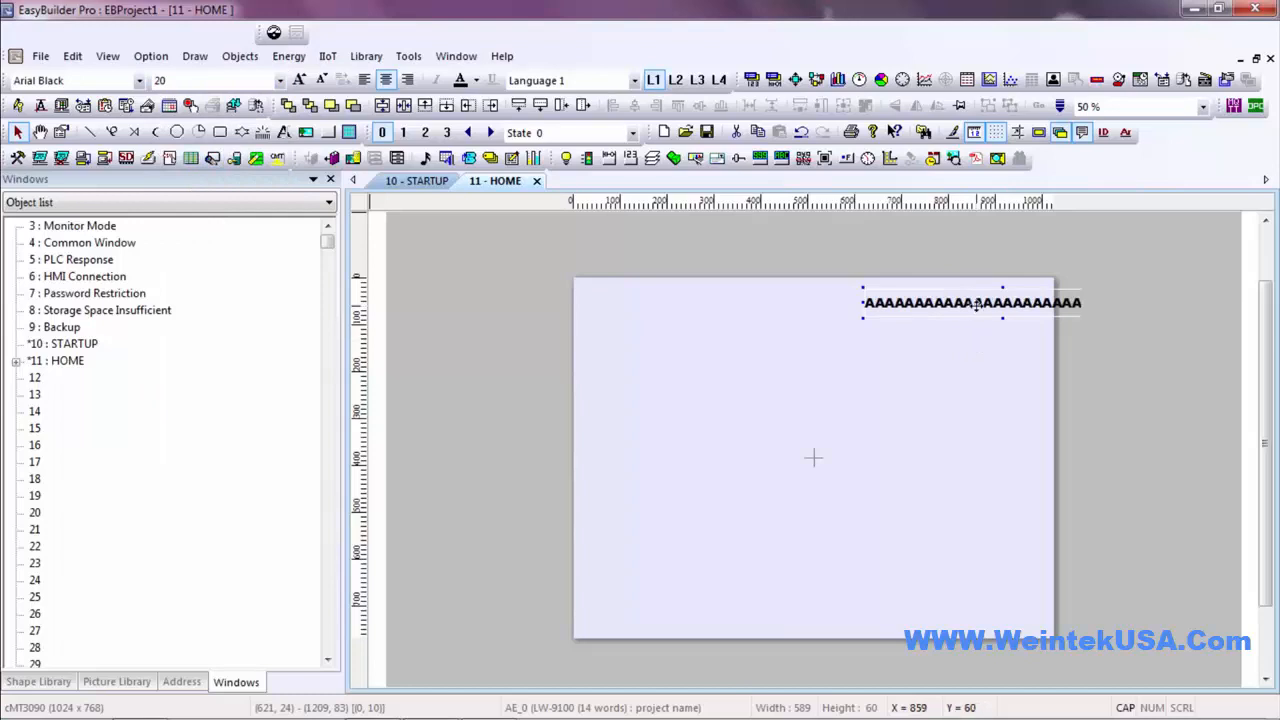
{"action": "left_click_drag", "start_coordinate": [977, 305], "coordinate": [878, 307]}
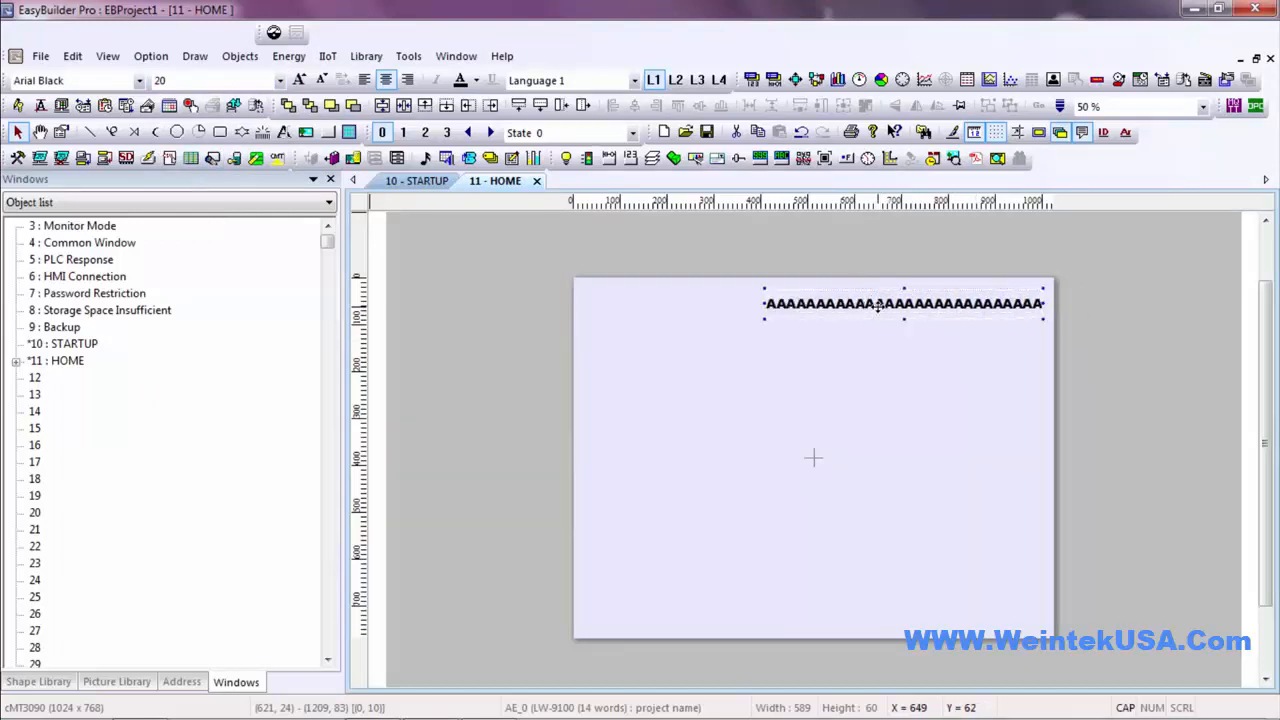
{"action": "left_click", "coordinate": [945, 396]}
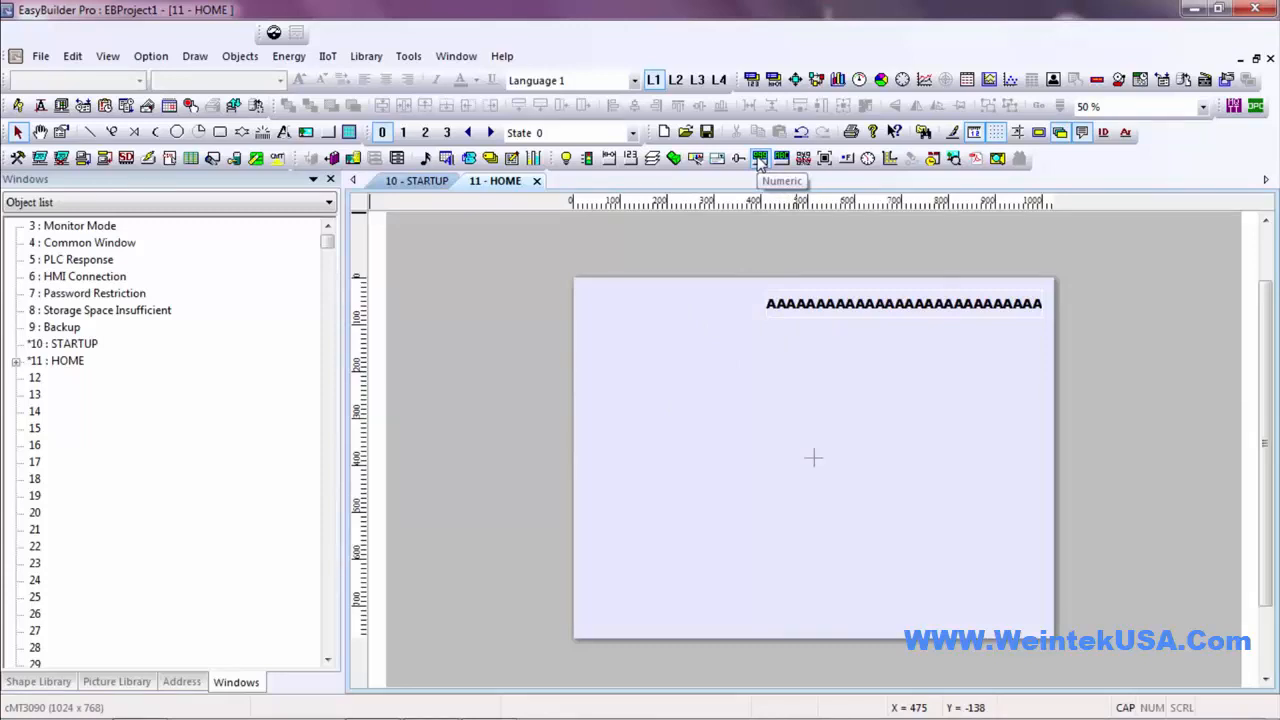
Start a new ASCII object and set its read/write address to Local HMI RW 0 without a system tag, keeping a length of 14 words
{"action": "left_click", "coordinate": [781, 158]}
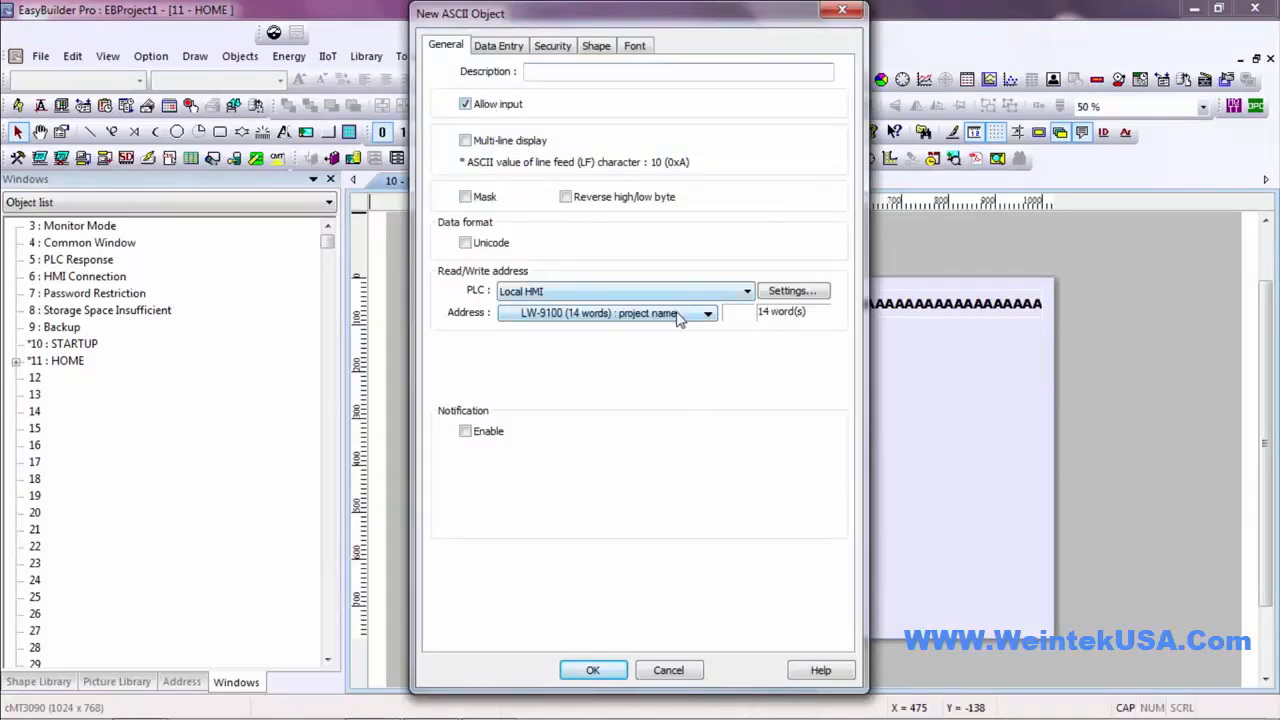
{"action": "left_click", "coordinate": [800, 292]}
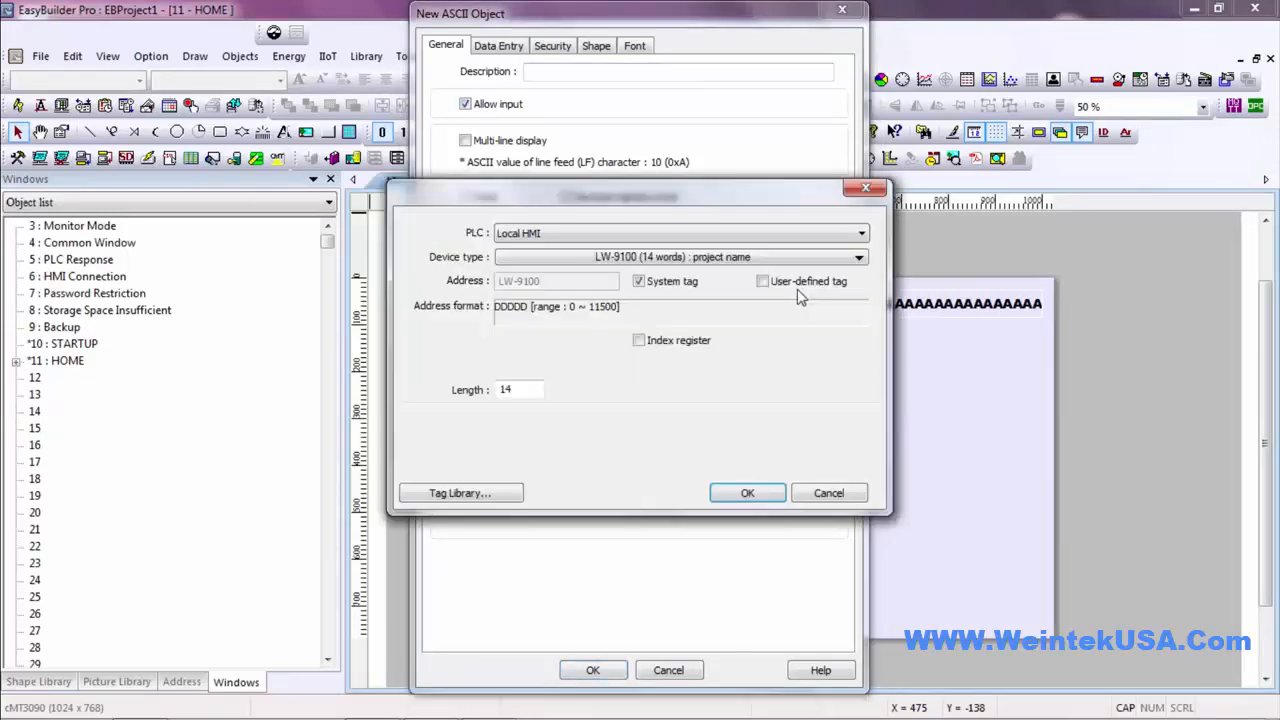
{"action": "left_click", "coordinate": [640, 282]}
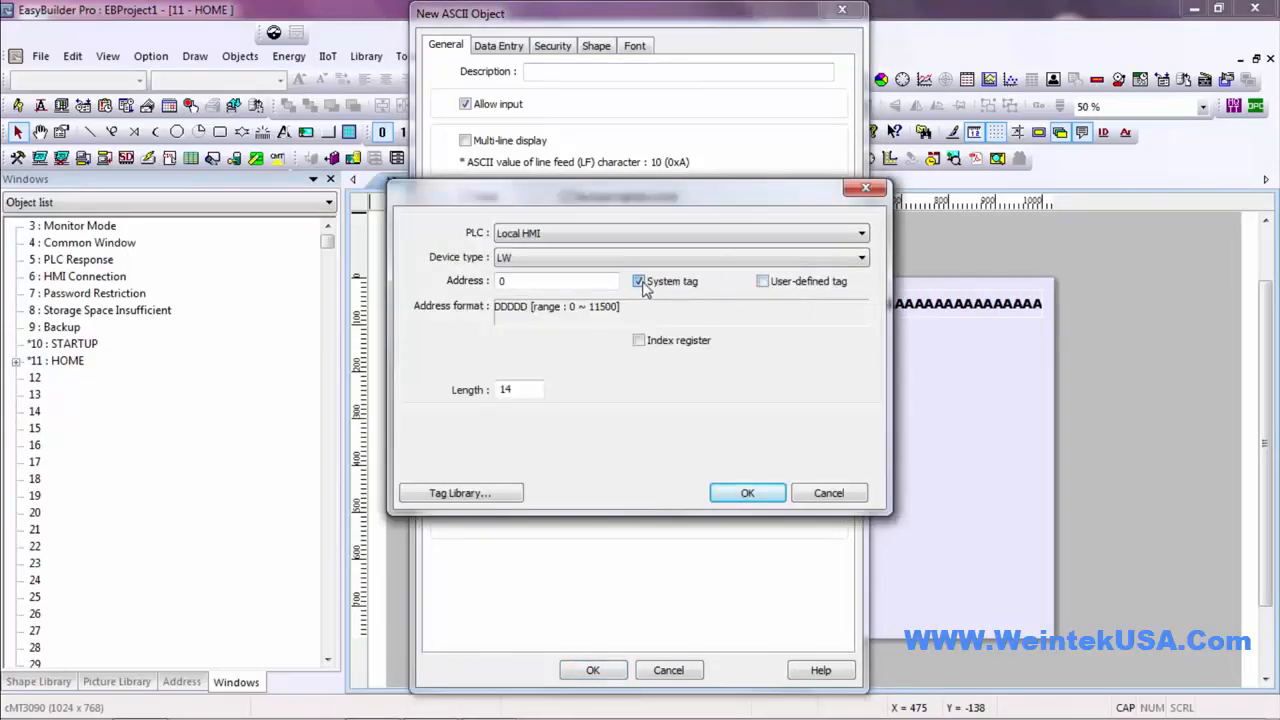
{"action": "left_click", "coordinate": [598, 258]}
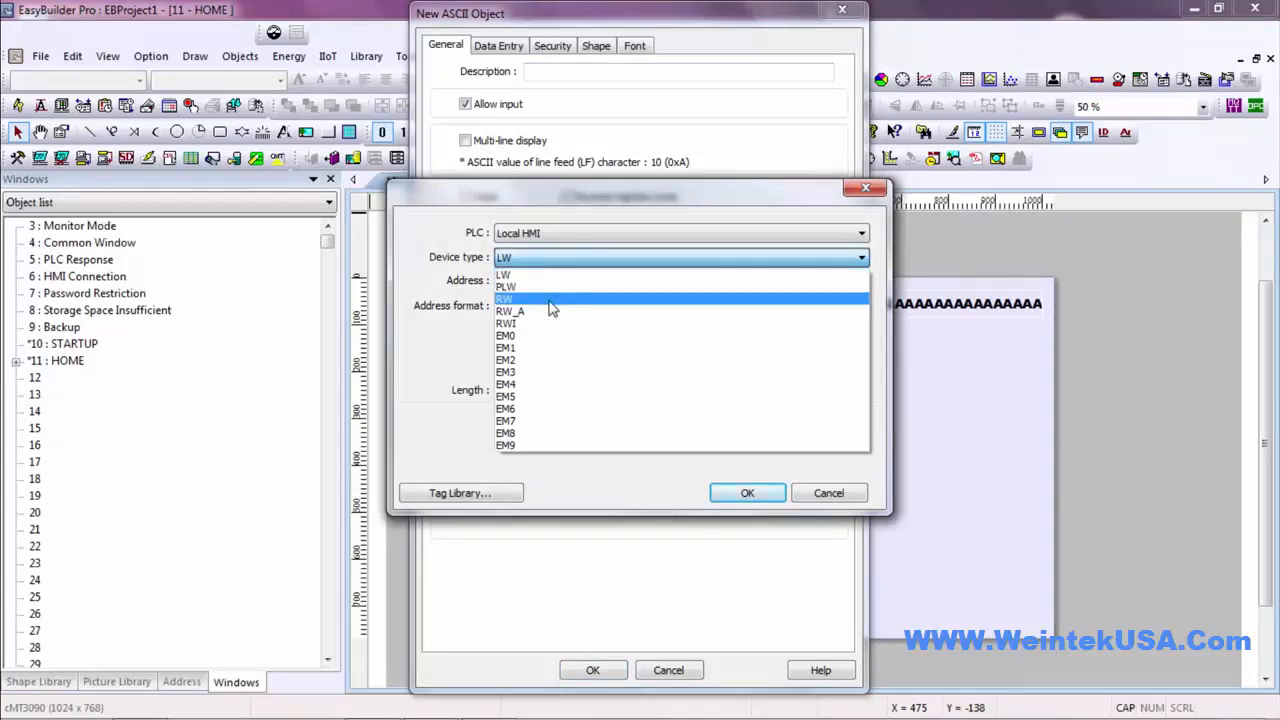
{"action": "left_click", "coordinate": [551, 301]}
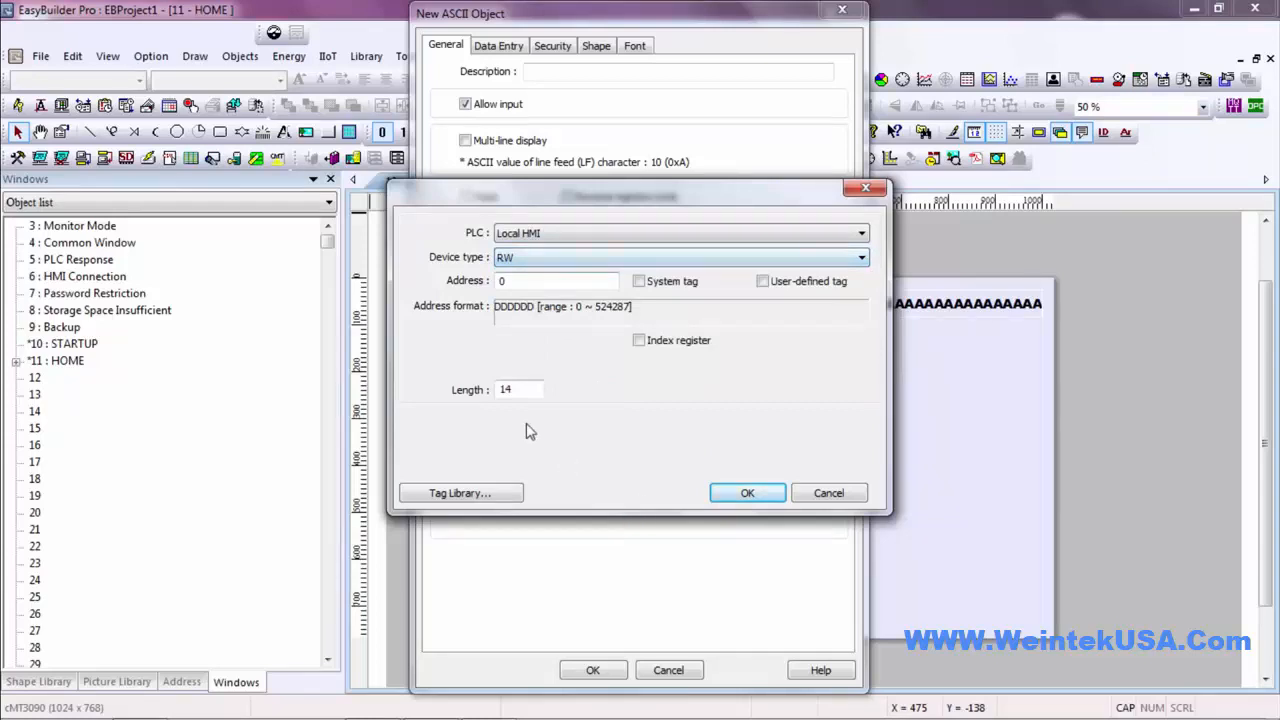
{"action": "left_click", "coordinate": [748, 494]}
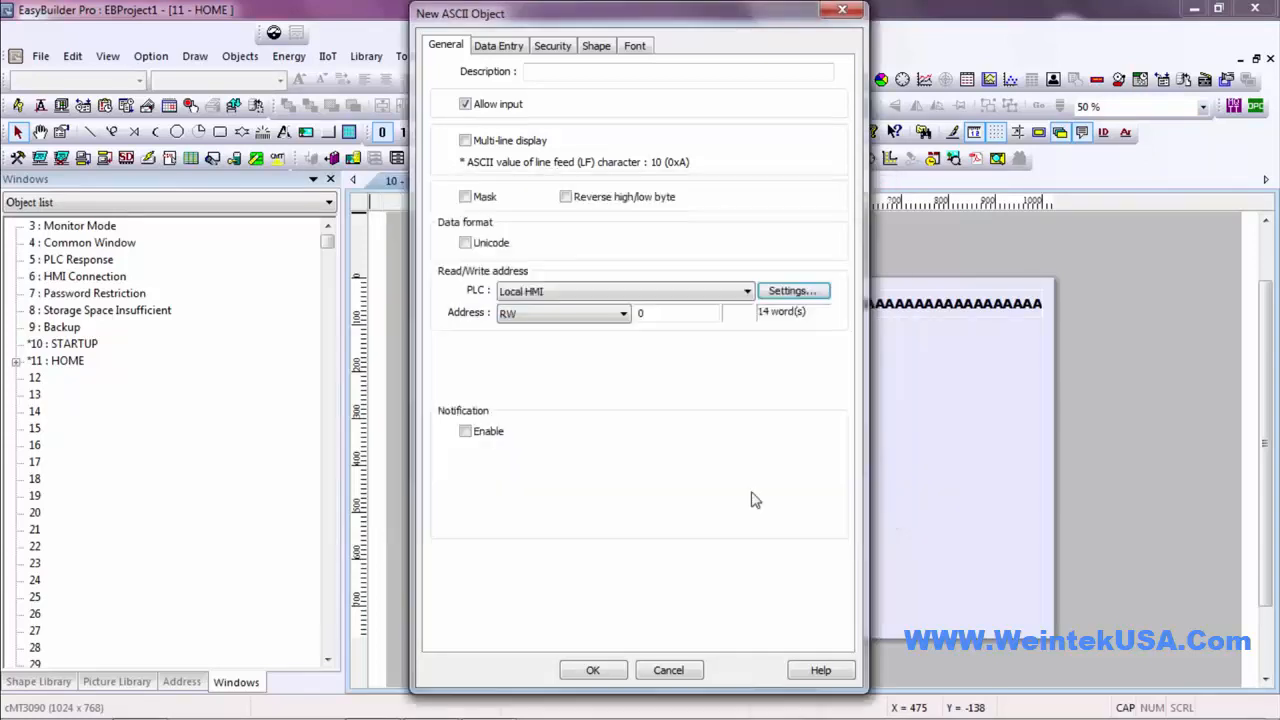
Place the new ASCII object in the HOME window directly below the project name object, at about X 411, Y 102
{"action": "left_click", "coordinate": [593, 670]}
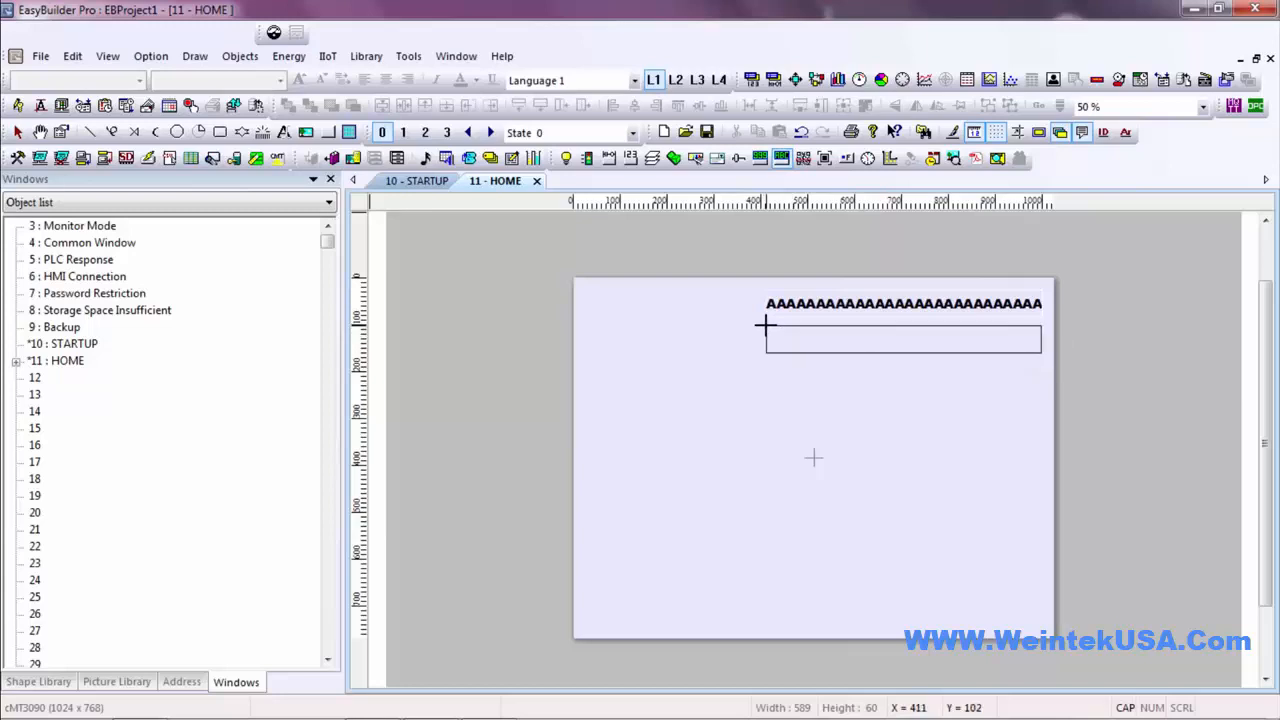
{"action": "left_click", "coordinate": [765, 325]}
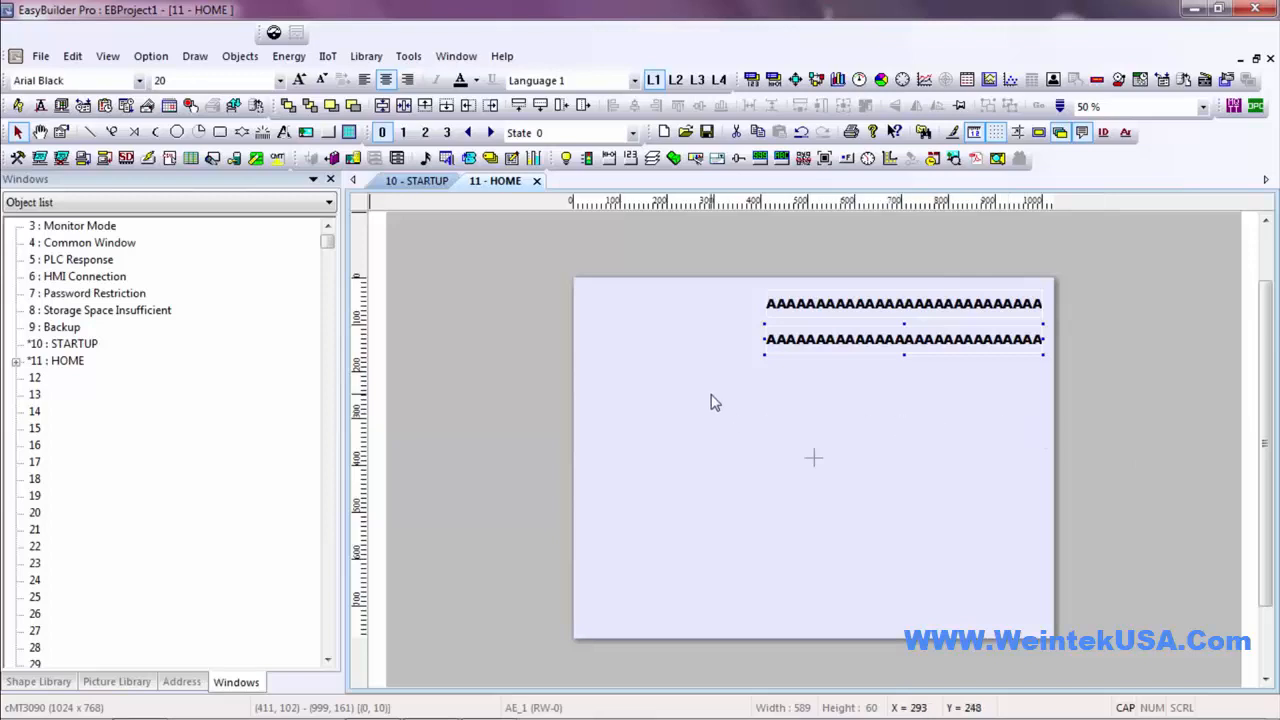
{"action": "left_click", "coordinate": [489, 276]}
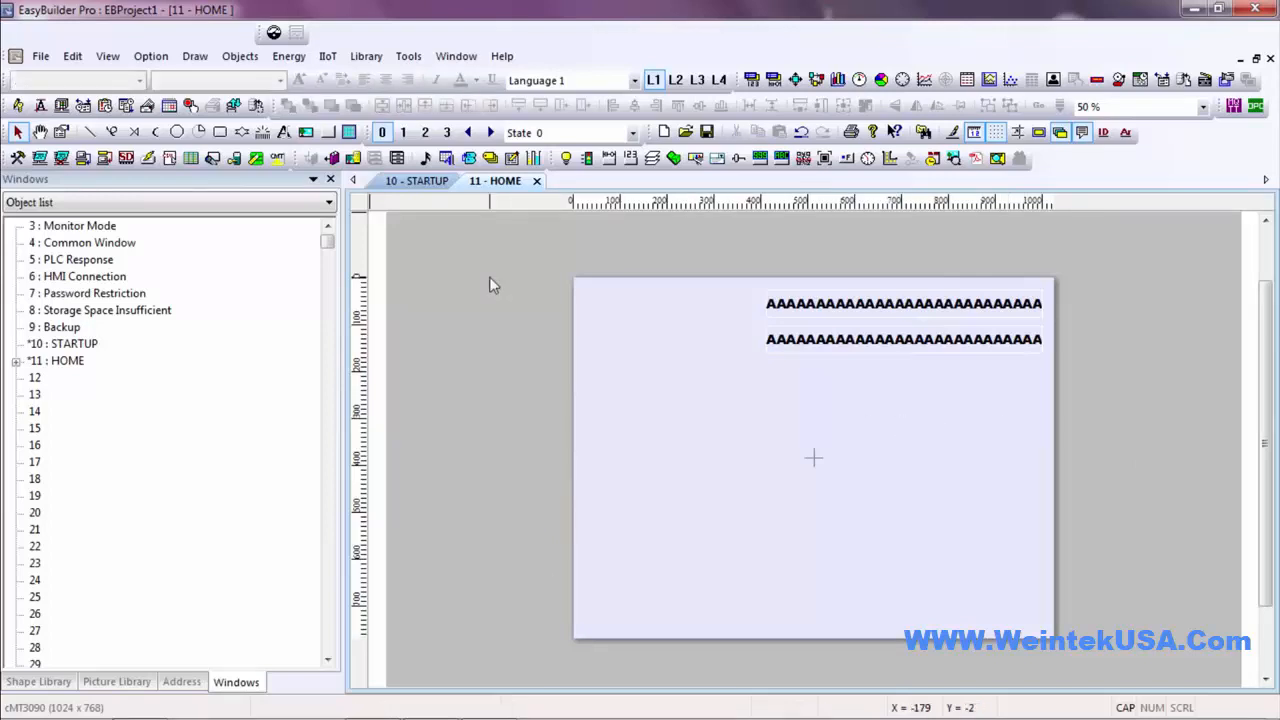
Create a text object reading INDEX and place it in the HOME window at about X 127, Y 262
{"action": "left_click", "coordinate": [285, 134]}
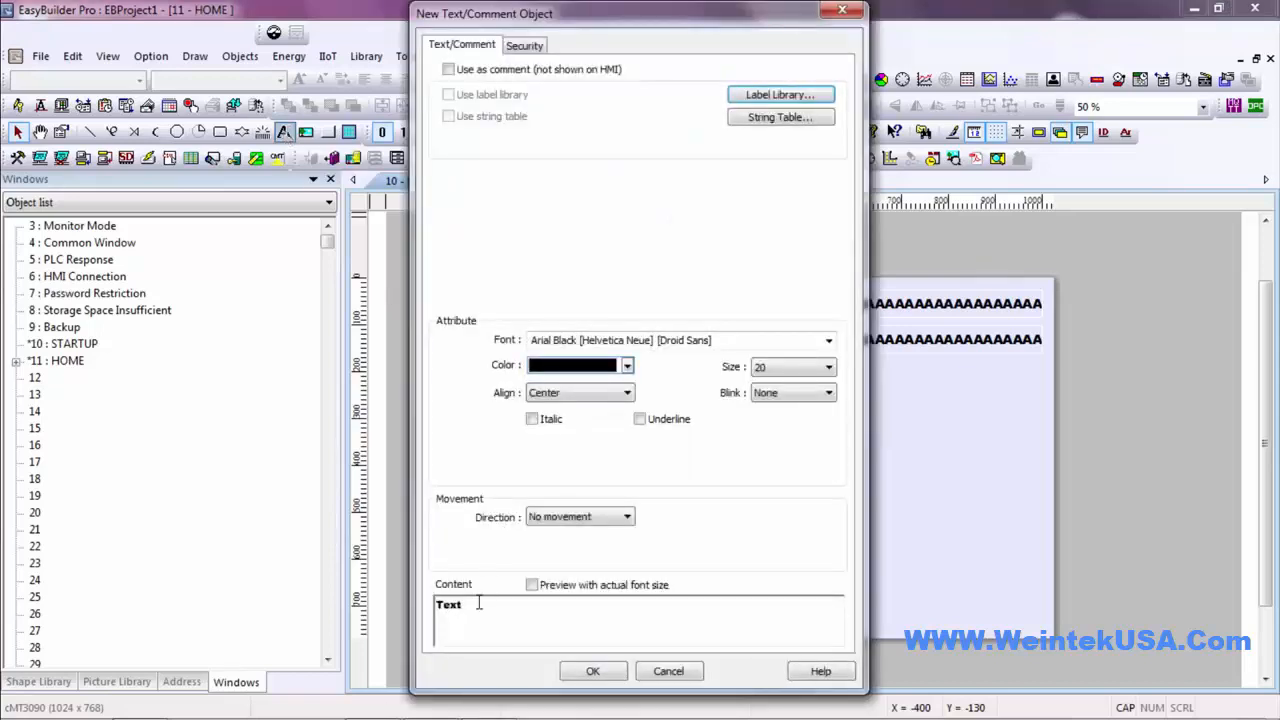
{"action": "left_click_drag", "start_coordinate": [481, 604], "coordinate": [396, 594]}
{"action": "type", "text": "INDEX"}
{"action": "left_click", "coordinate": [592, 673]}
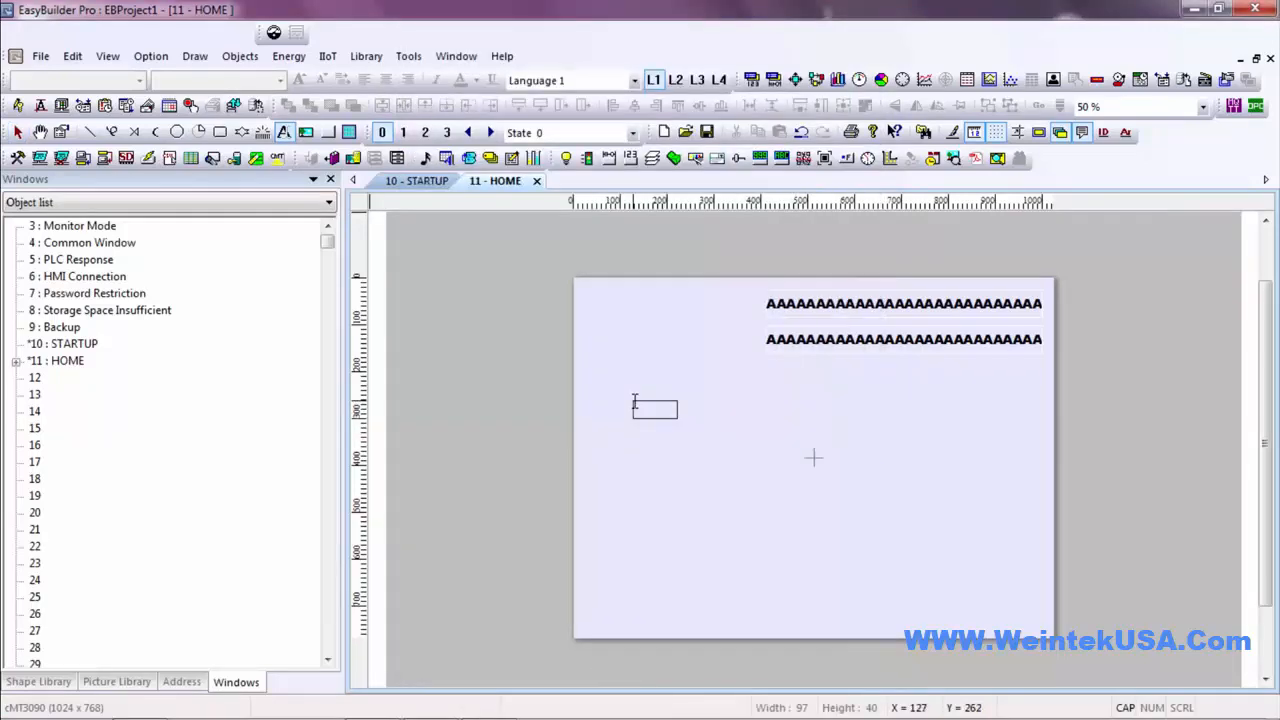
{"action": "left_click", "coordinate": [633, 406]}
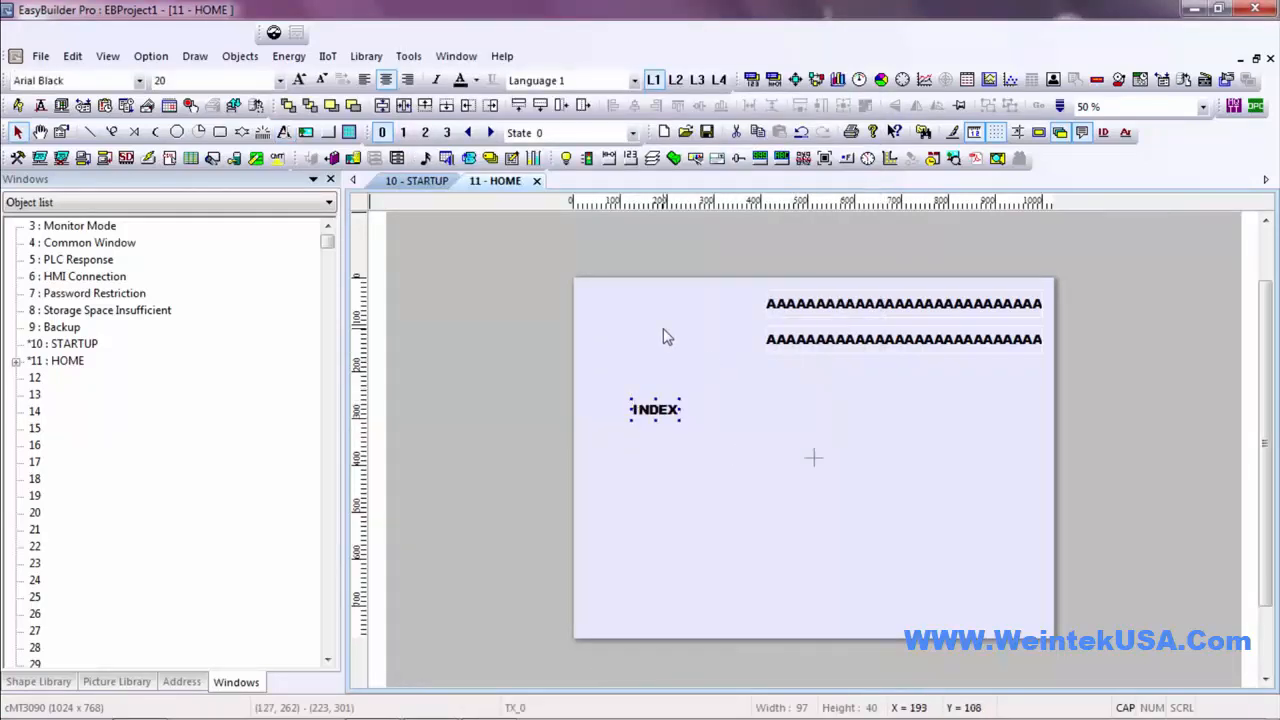
Start a new numeric object with input disallowed and set its read address to Local HMI LW 9200
{"action": "left_click", "coordinate": [760, 160]}
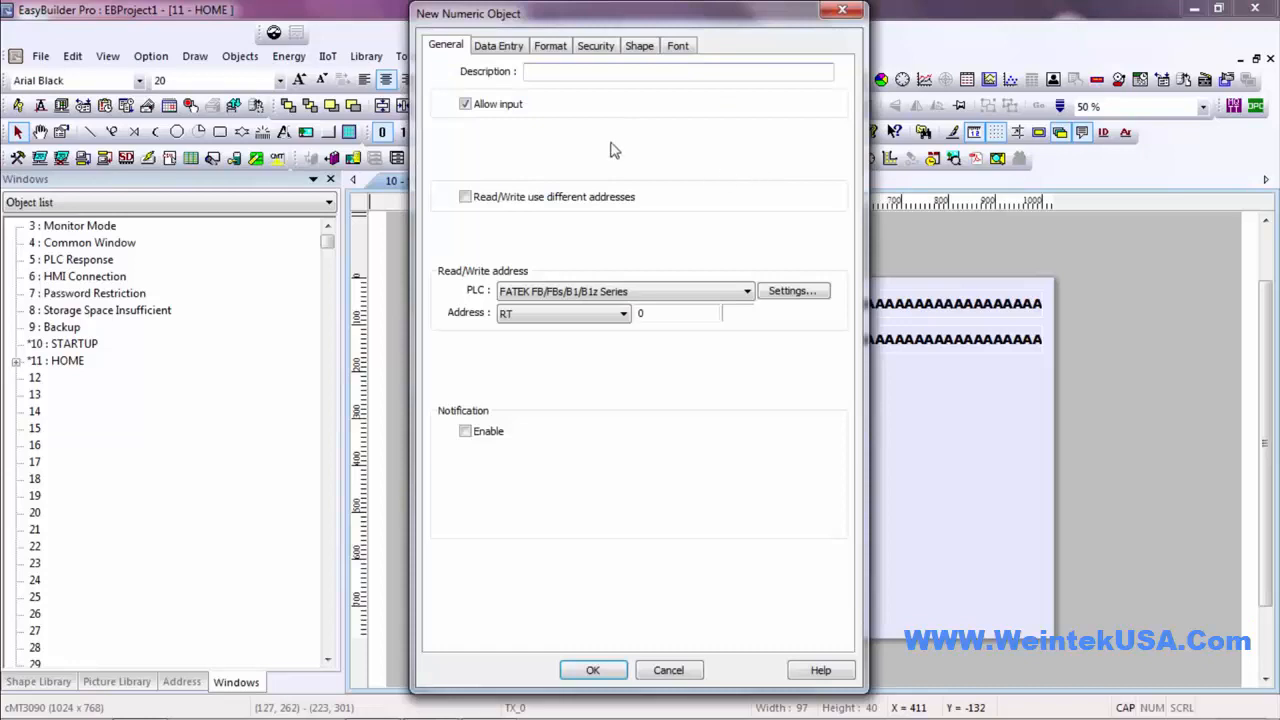
{"action": "left_click", "coordinate": [465, 104]}
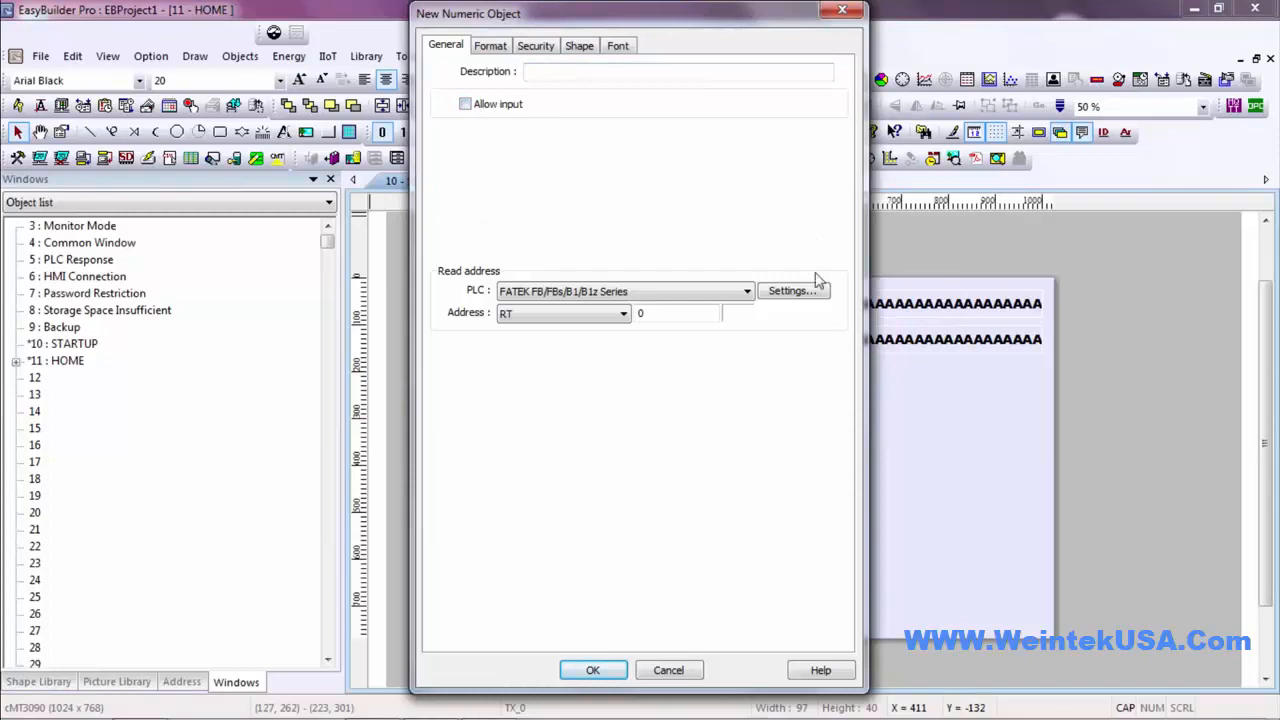
{"action": "left_click", "coordinate": [722, 299]}
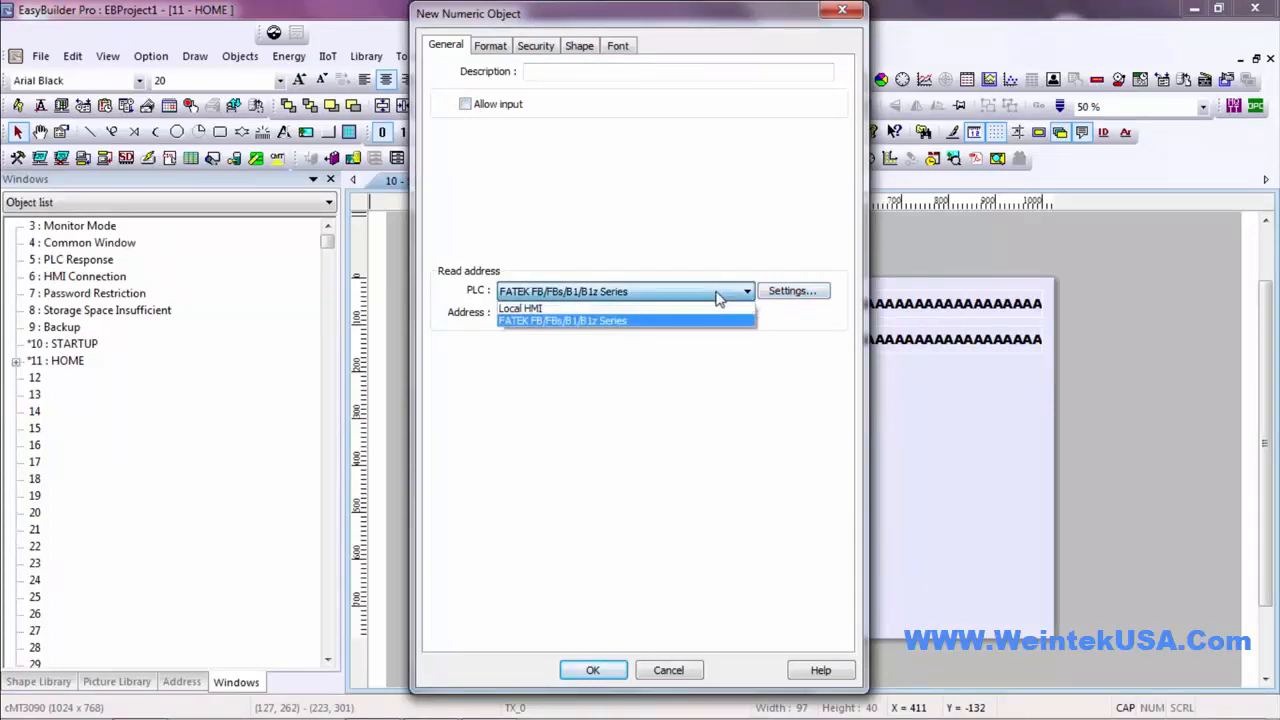
{"action": "left_click", "coordinate": [699, 310]}
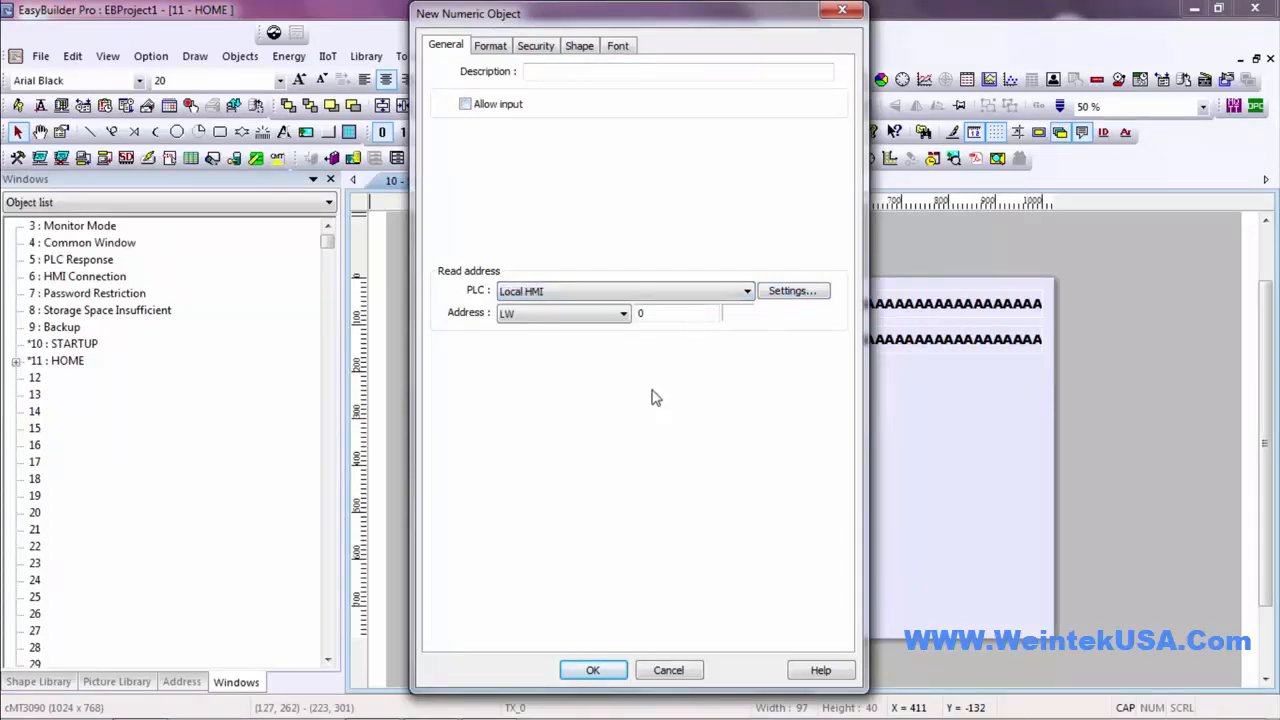
{"action": "double_click", "coordinate": [660, 312]}
{"action": "type", "text": "9200"}
{"action": "left_click", "coordinate": [793, 292]}
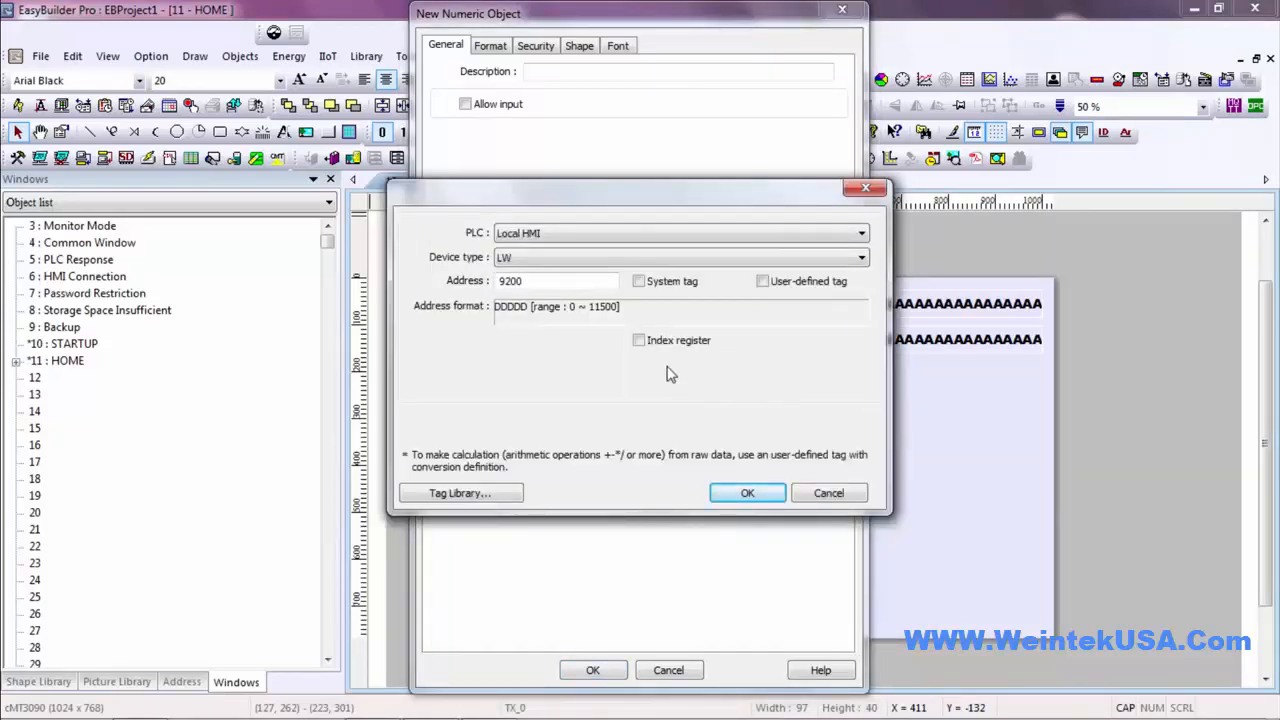
{"action": "left_click", "coordinate": [641, 341]}
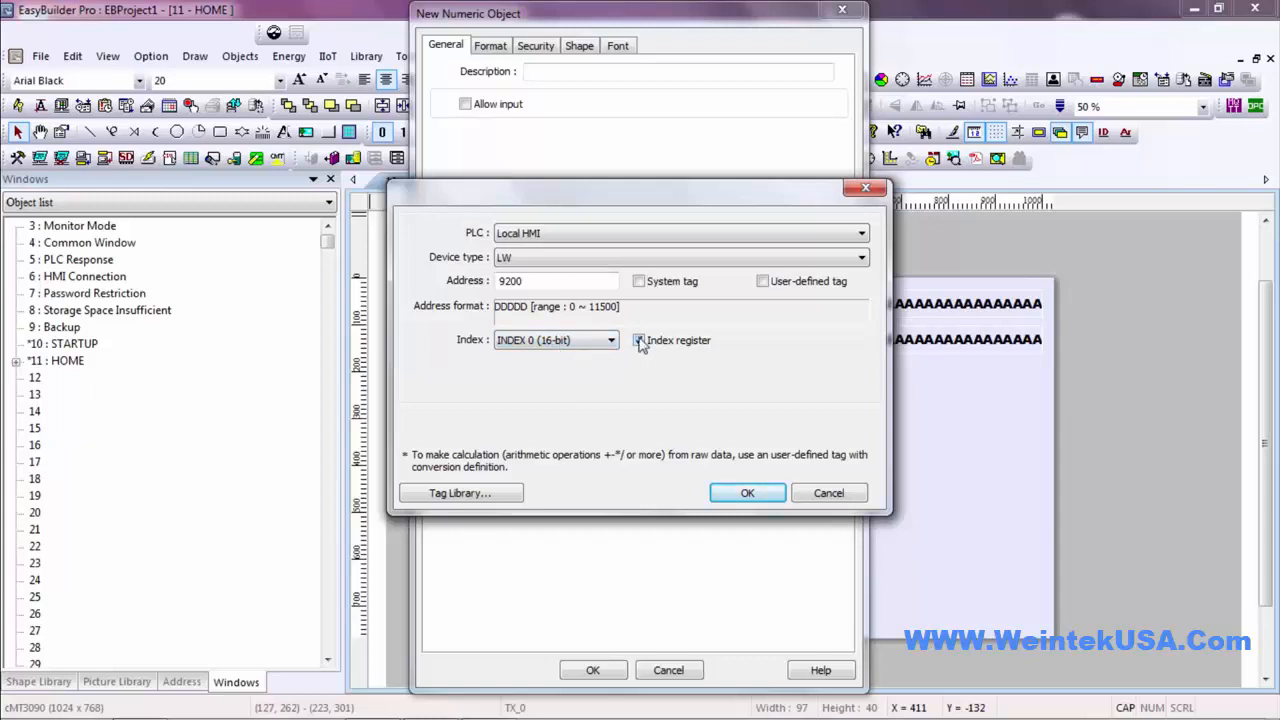
{"action": "left_click", "coordinate": [640, 341]}
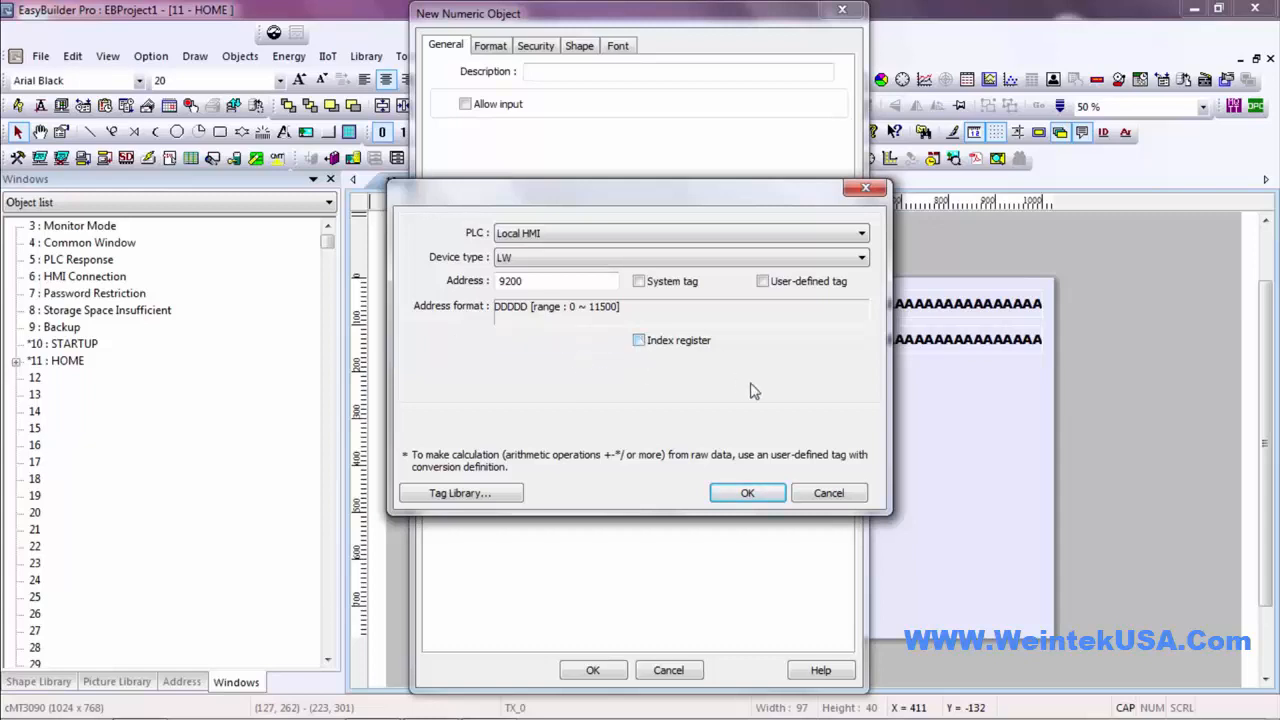
{"action": "left_click", "coordinate": [738, 500]}
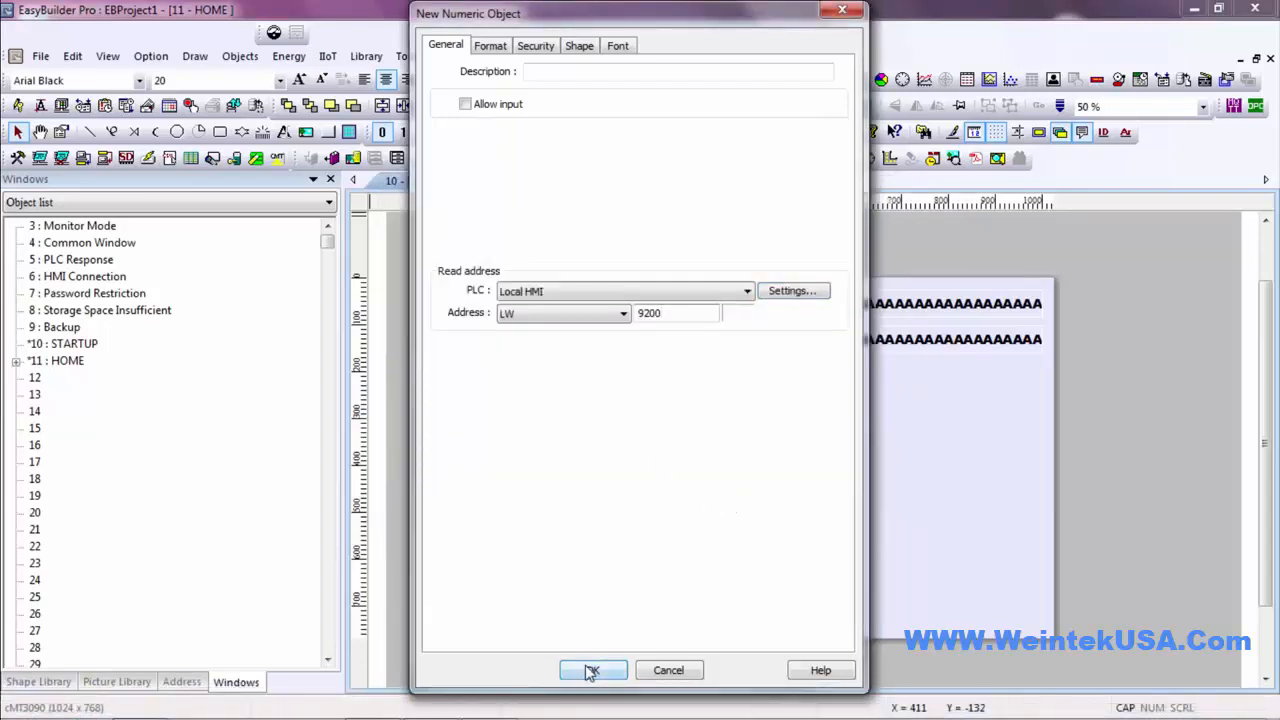
Accept the LW 9200 numeric object and place it just to the right of the INDEX text
{"action": "left_click", "coordinate": [592, 671]}
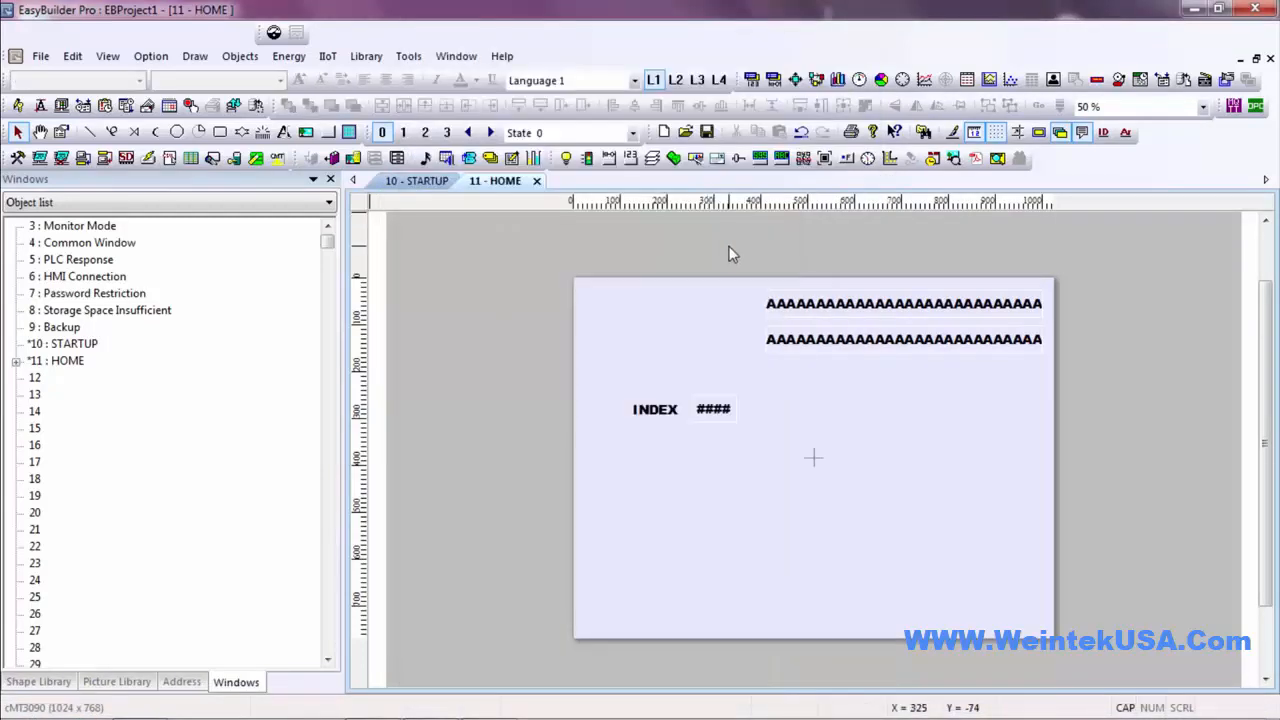
Start another numeric object with input allowed and set its read/write address to Local HMI RW 20
{"action": "left_click", "coordinate": [758, 158]}
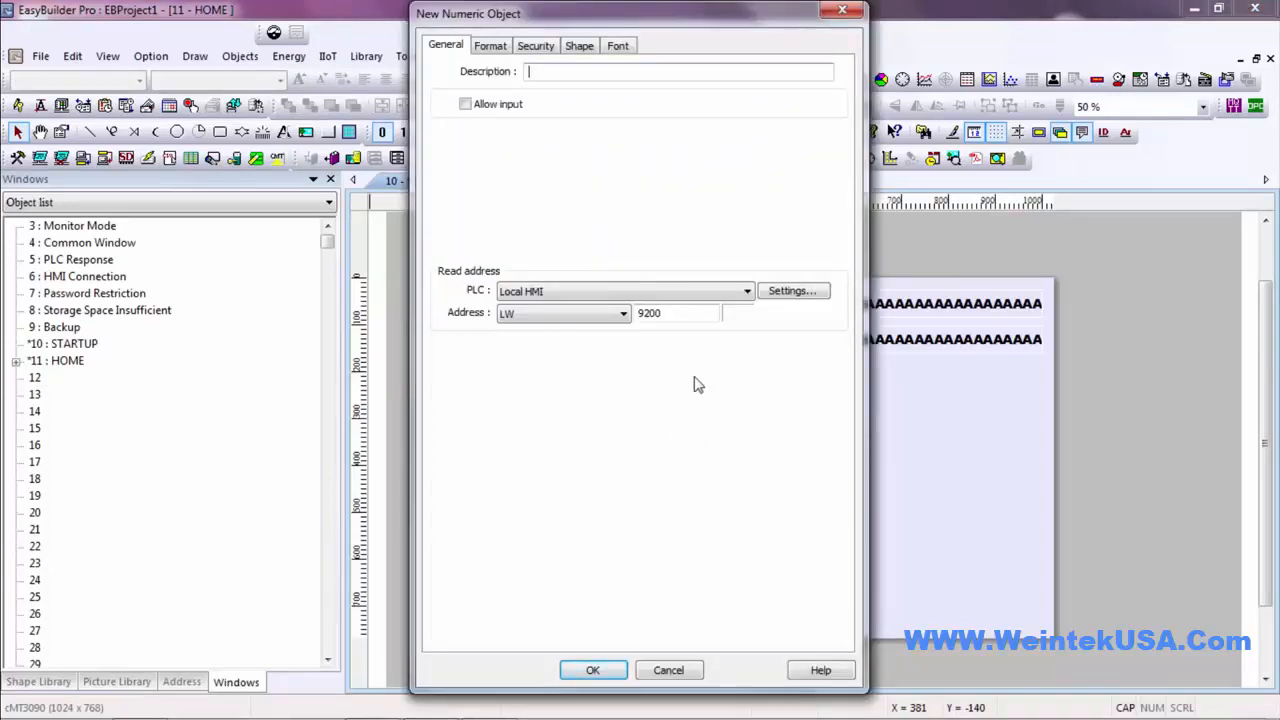
{"action": "left_click", "coordinate": [466, 104]}
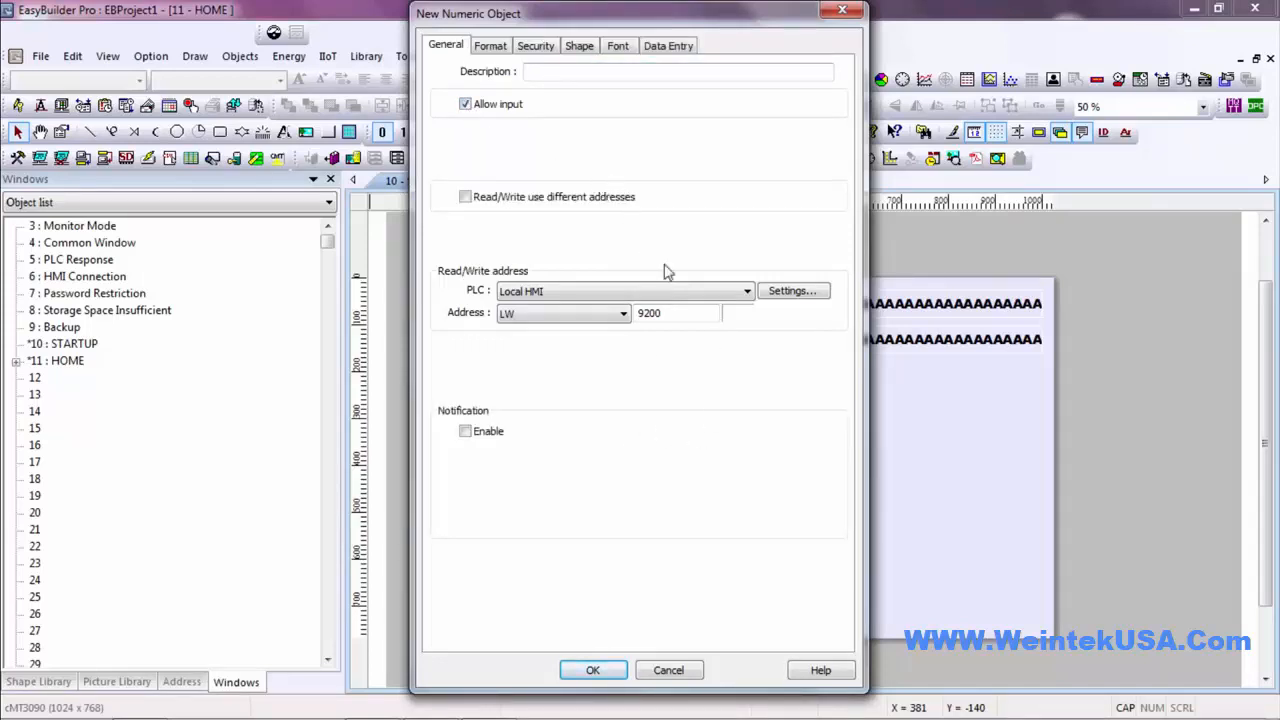
{"action": "left_click", "coordinate": [593, 314]}
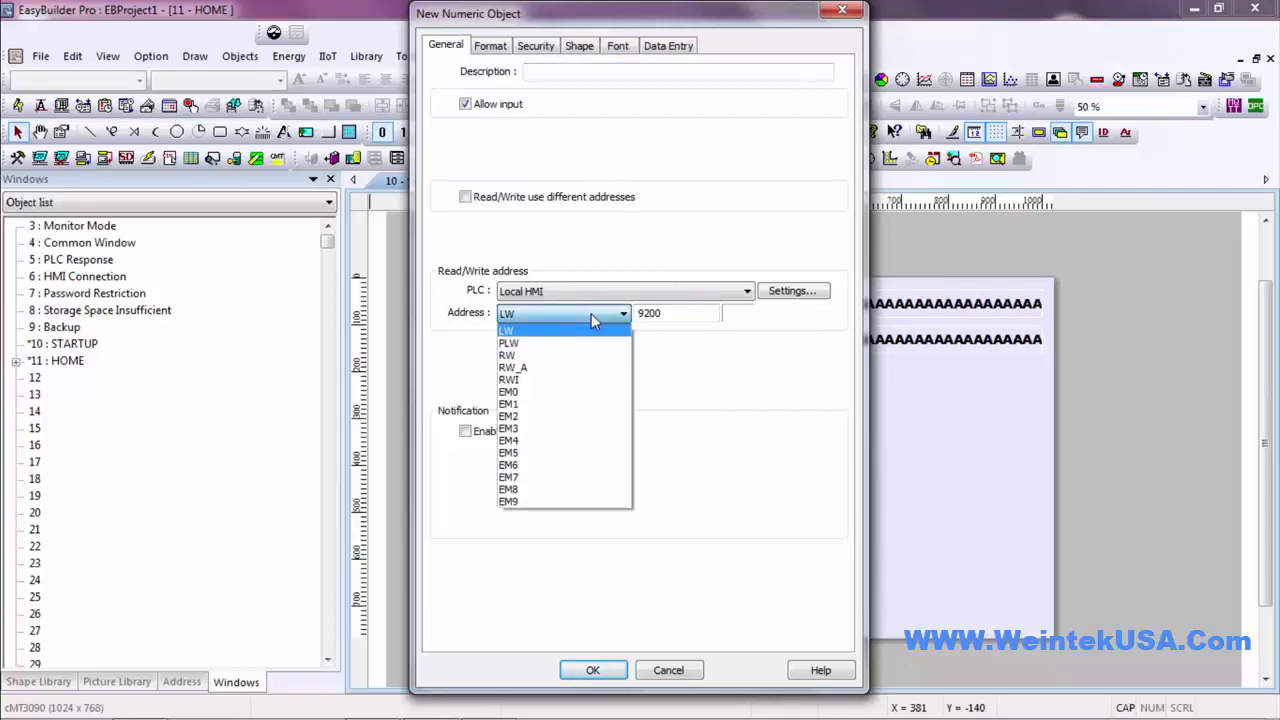
{"action": "left_click", "coordinate": [561, 363]}
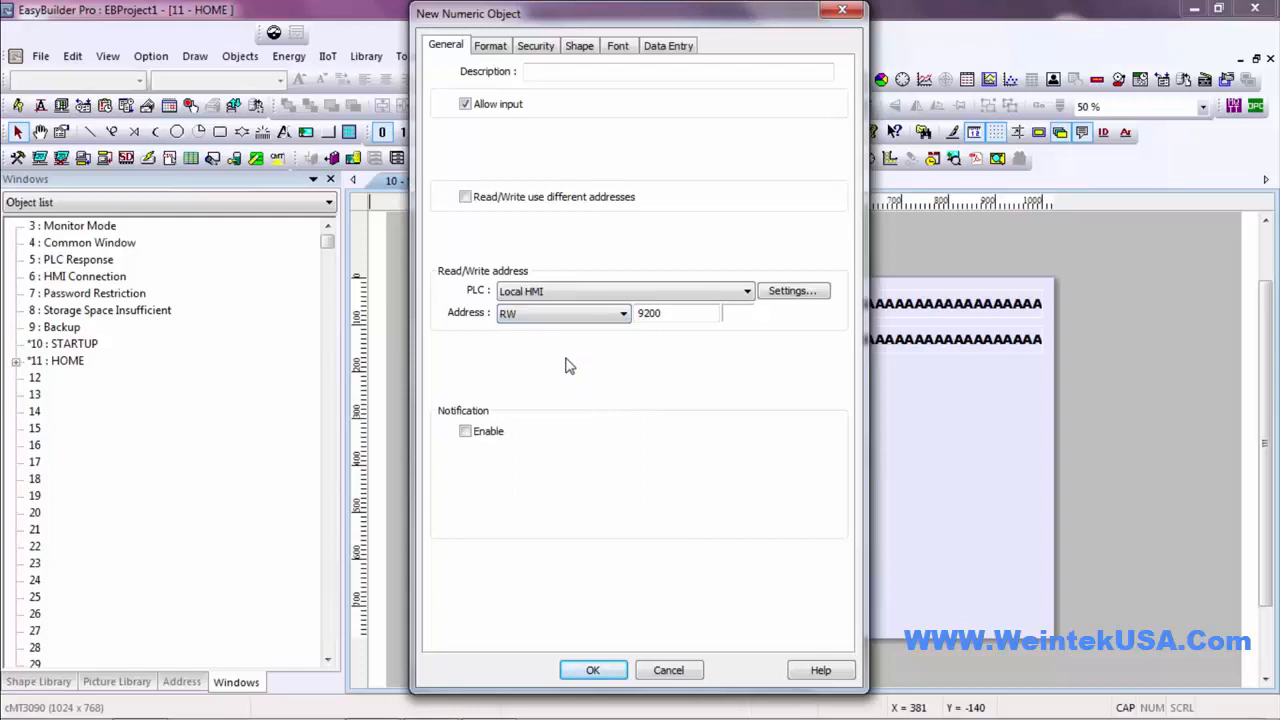
{"action": "double_click", "coordinate": [651, 314]}
{"action": "type", "text": "20"}
Enable index register INDEX 0 (16-bit) for the RW 20 address and place the numeric object below INDEX at about X 97, Y 352
{"action": "left_click", "coordinate": [790, 291]}
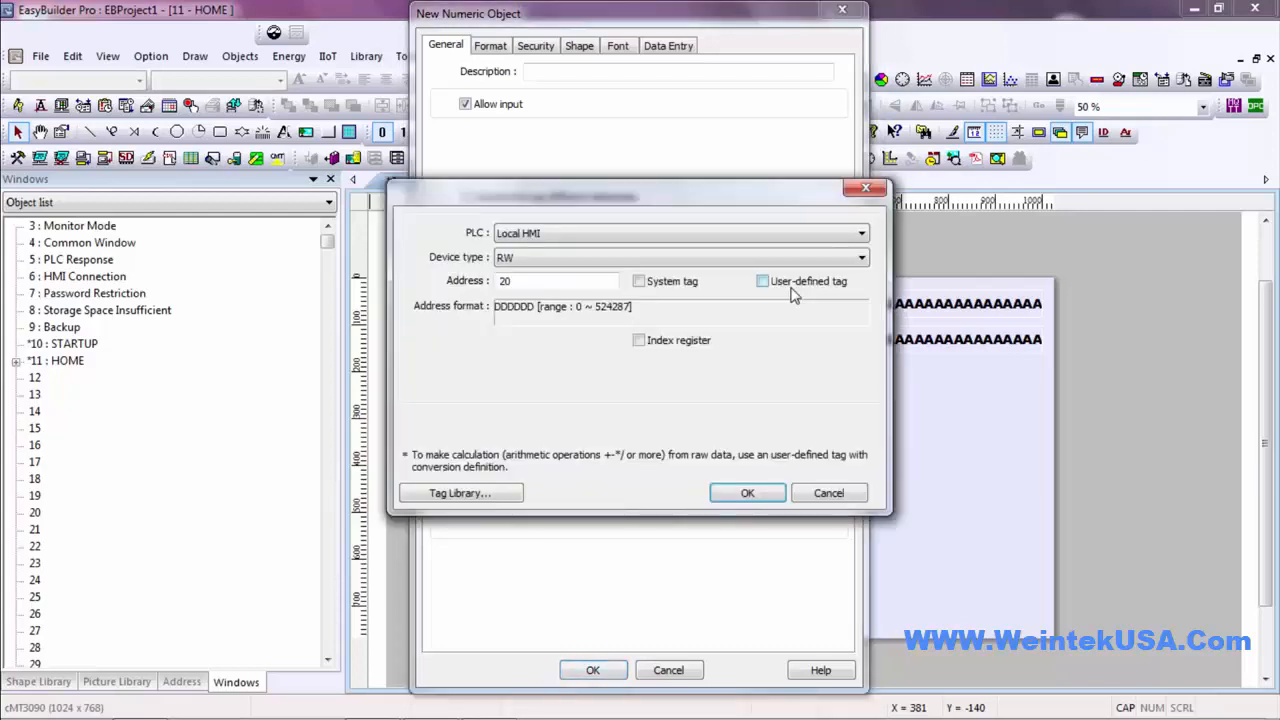
{"action": "left_click", "coordinate": [639, 341]}
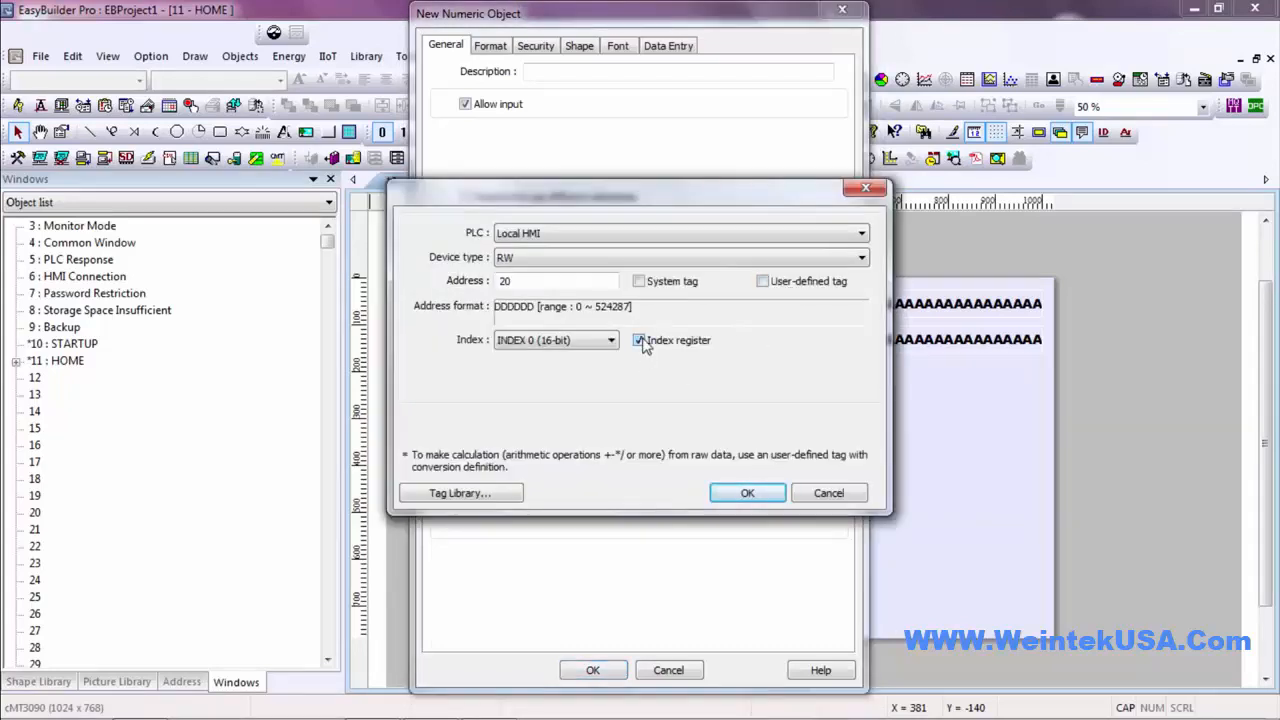
{"action": "left_click", "coordinate": [573, 341]}
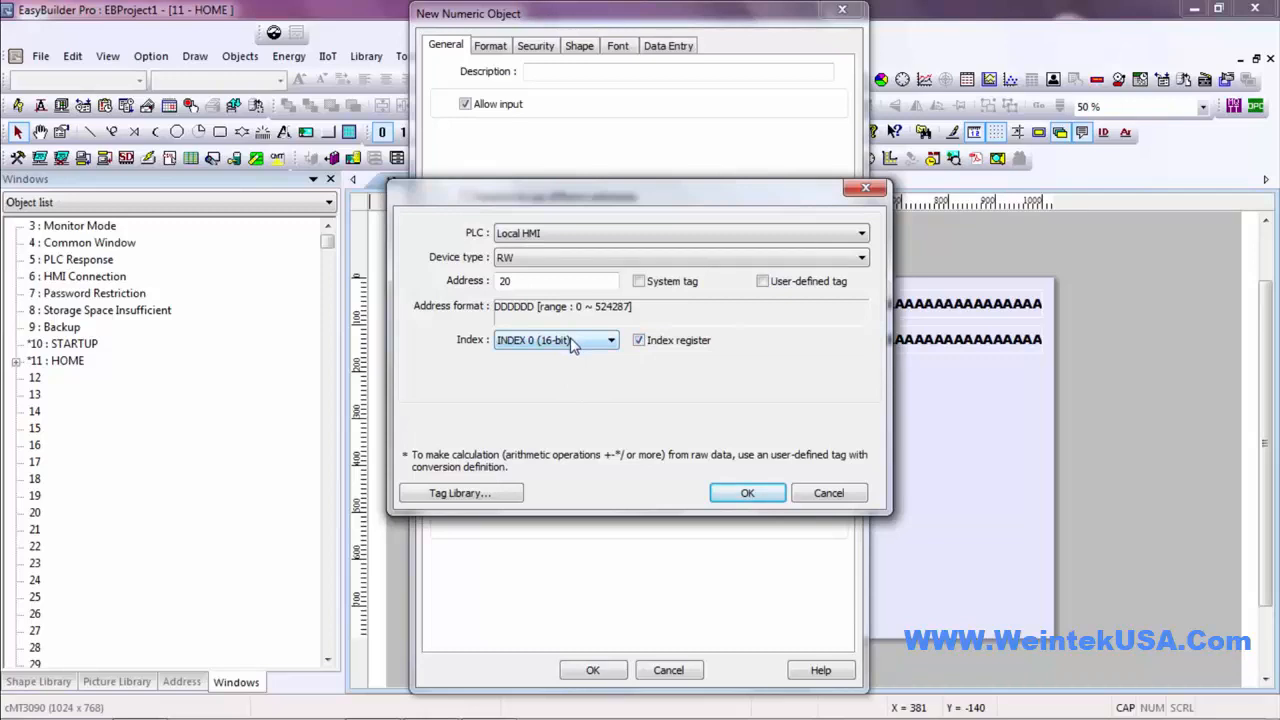
{"action": "left_click", "coordinate": [741, 497]}
{"action": "left_click", "coordinate": [741, 497]}
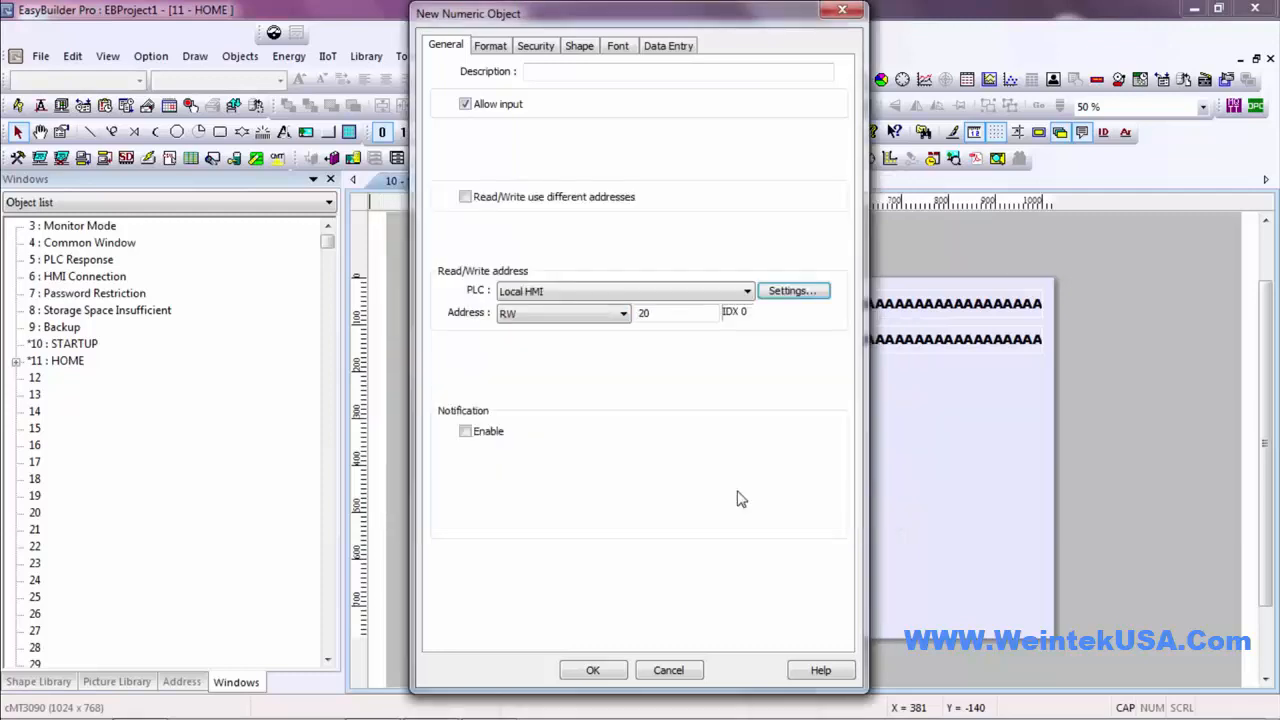
{"action": "left_click", "coordinate": [587, 671]}
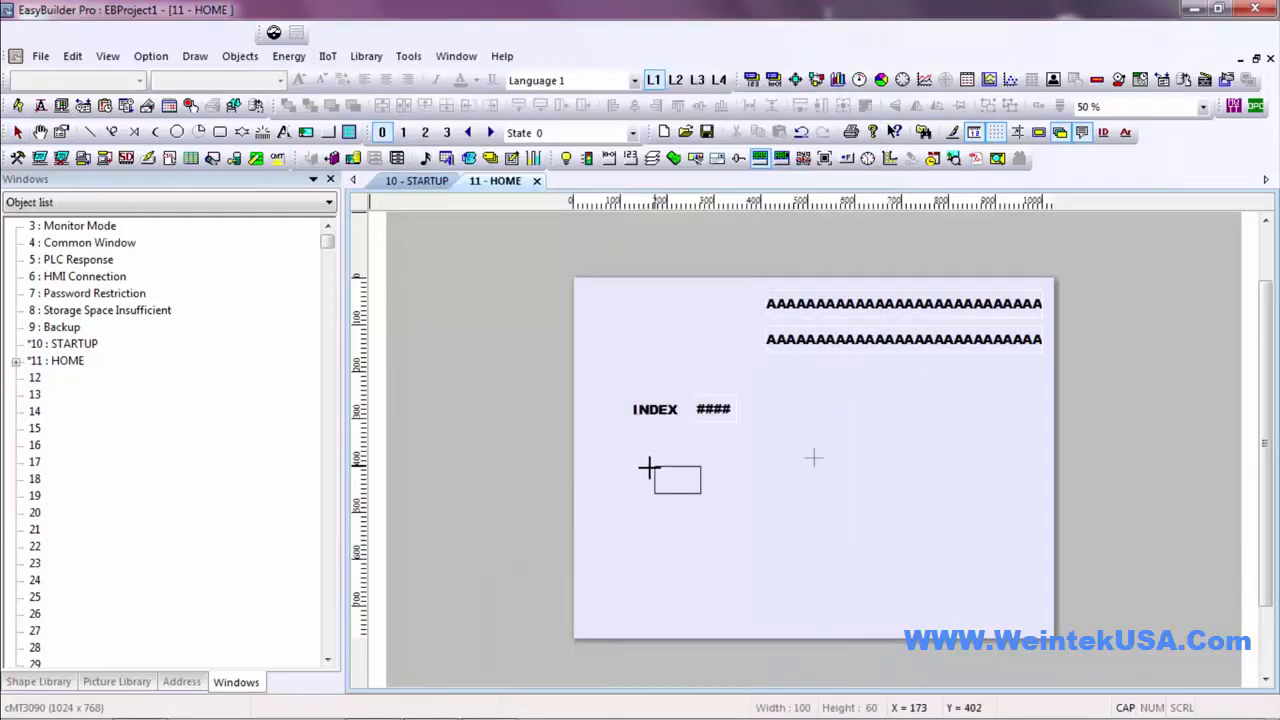
{"action": "left_click", "coordinate": [617, 441]}
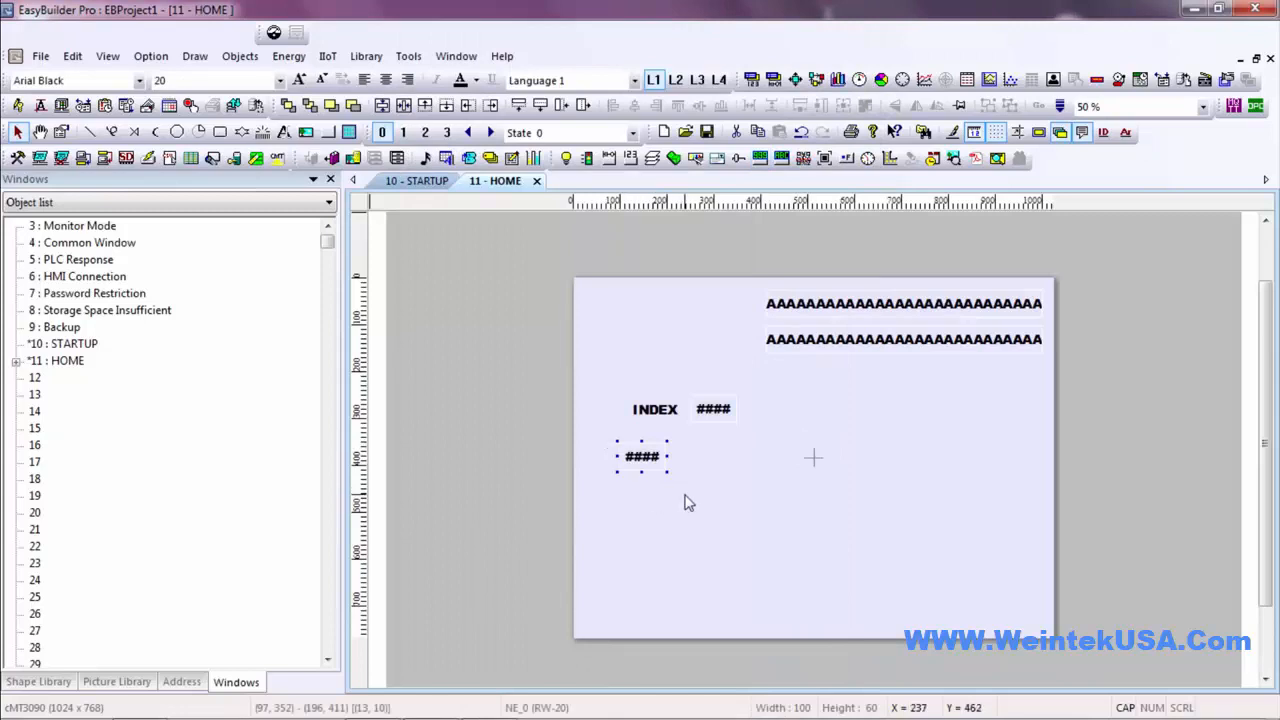
Duplicate the RW 20 numeric object and position the copy directly below the original, at about X 97, Y 432
{"action": "key", "text": "ctrl+c"}
{"action": "key", "text": "ctrl+v"}
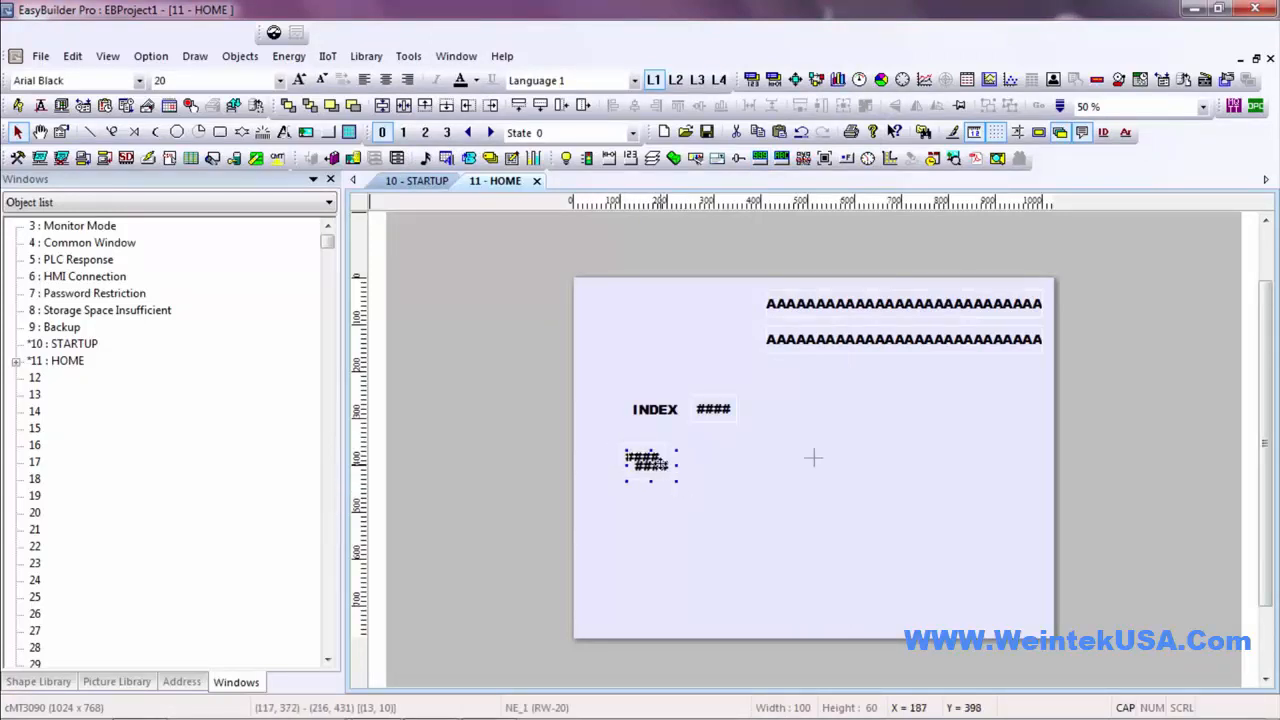
{"action": "left_click_drag", "start_coordinate": [656, 488], "coordinate": [651, 493]}
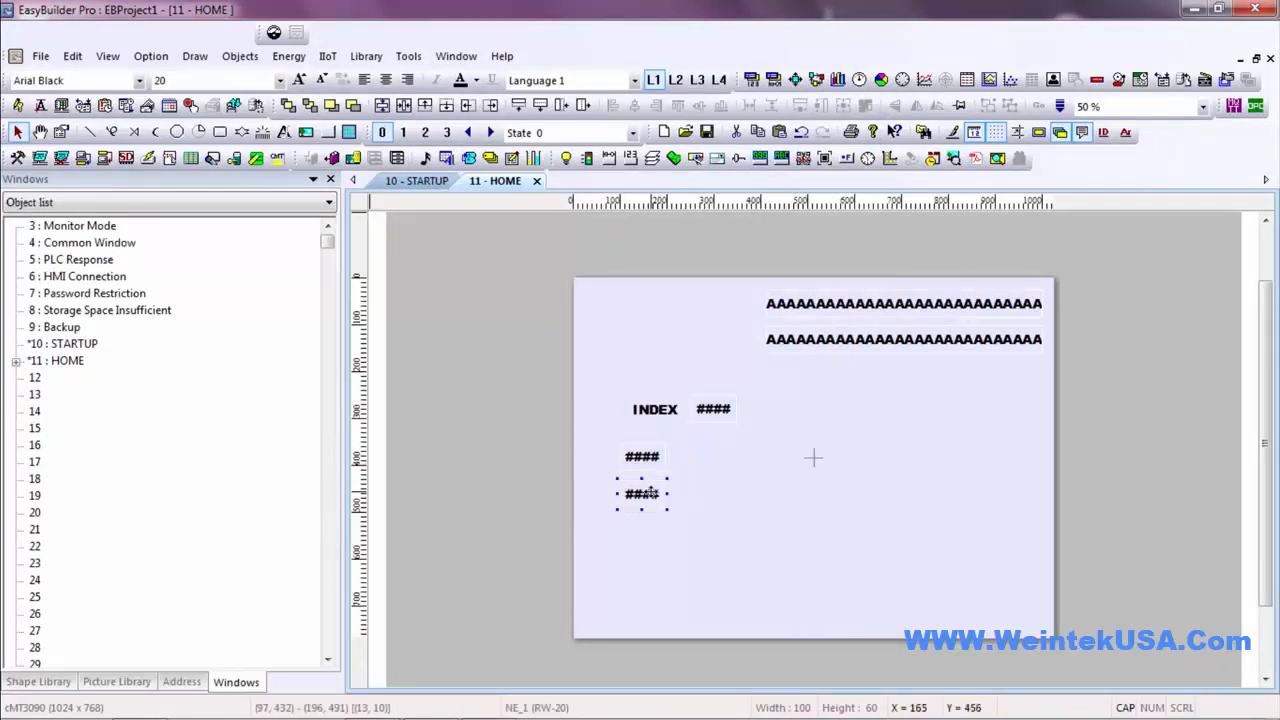
Set the read/write address of the lower numeric object to RW 30
{"action": "double_click", "coordinate": [651, 493]}
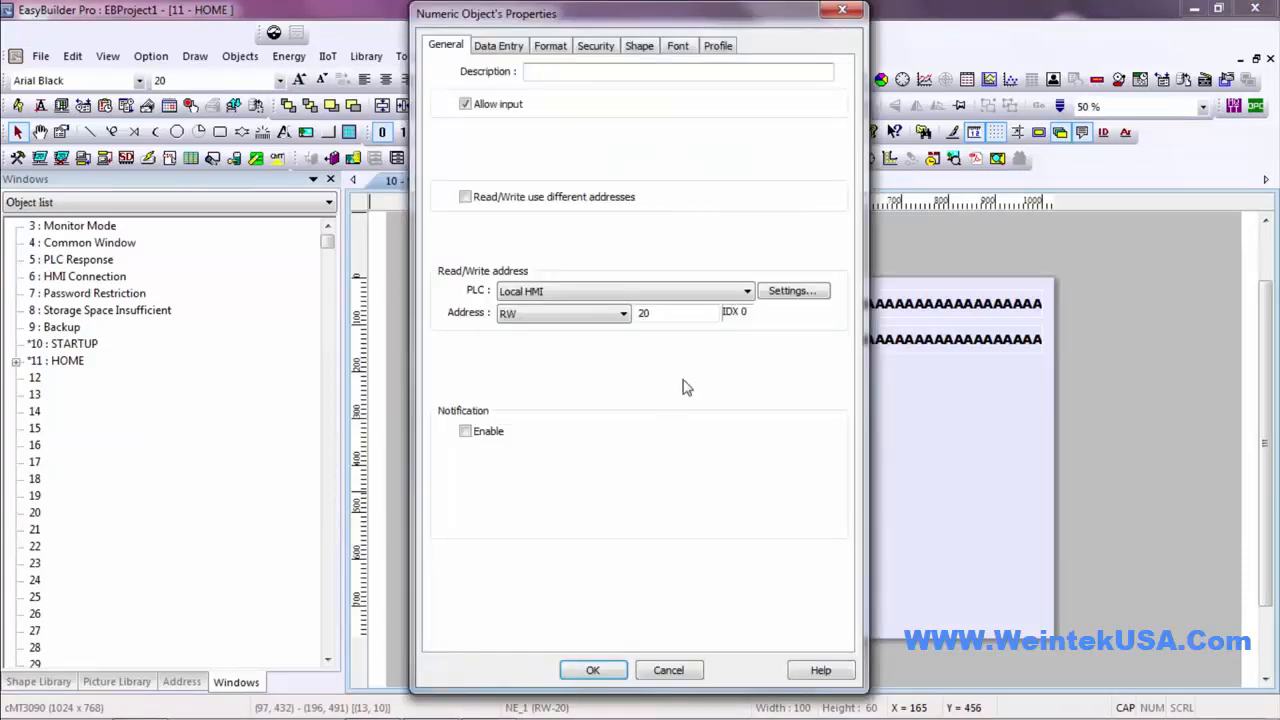
{"action": "left_click", "coordinate": [643, 313]}
{"action": "double_click", "coordinate": [643, 313]}
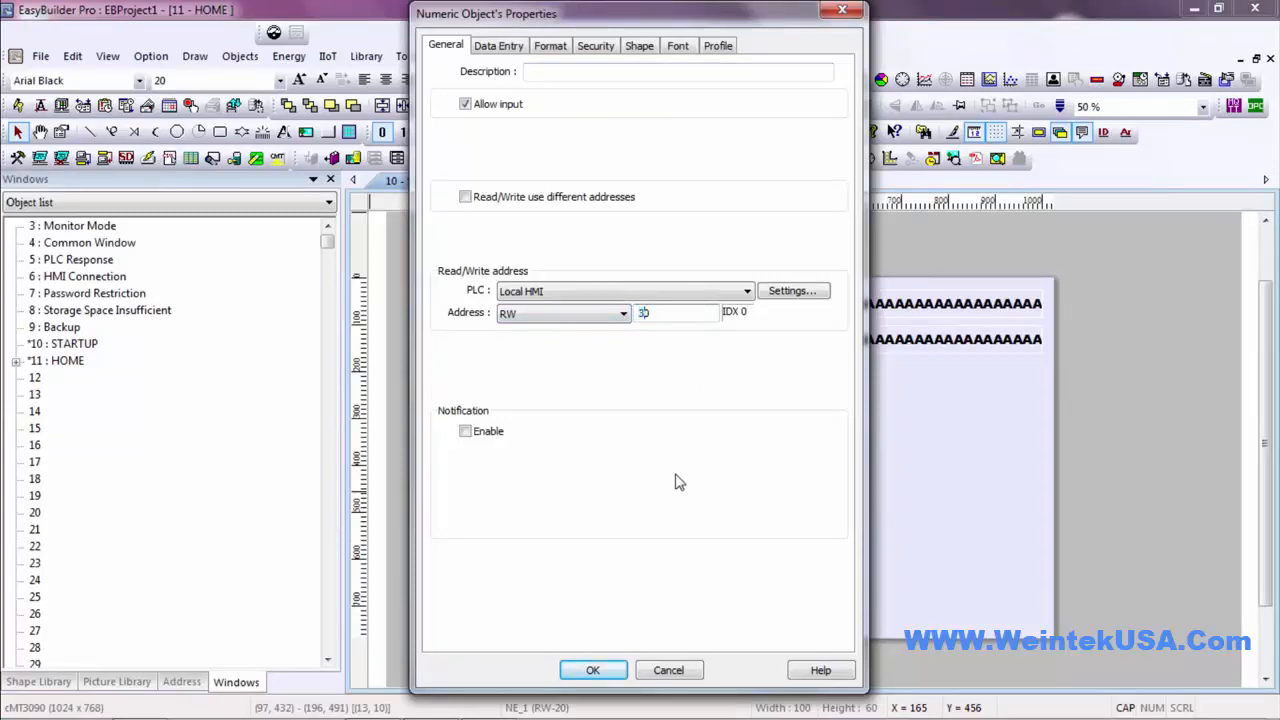
{"action": "left_click", "coordinate": [600, 670]}
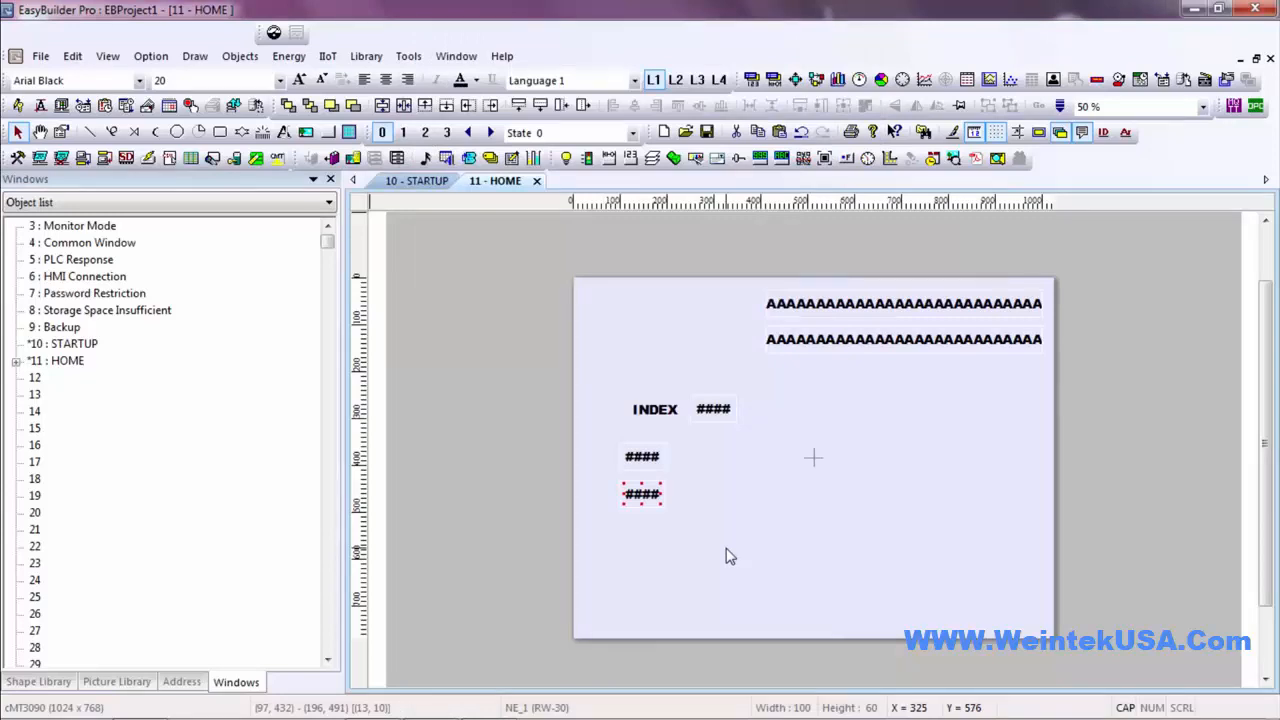
Duplicate the RW 30 numeric object below the original at about X 95, Y 530, and set the copy's address to RW 40
{"action": "key", "text": "ctrl+c"}
{"action": "key", "text": "ctrl+v"}
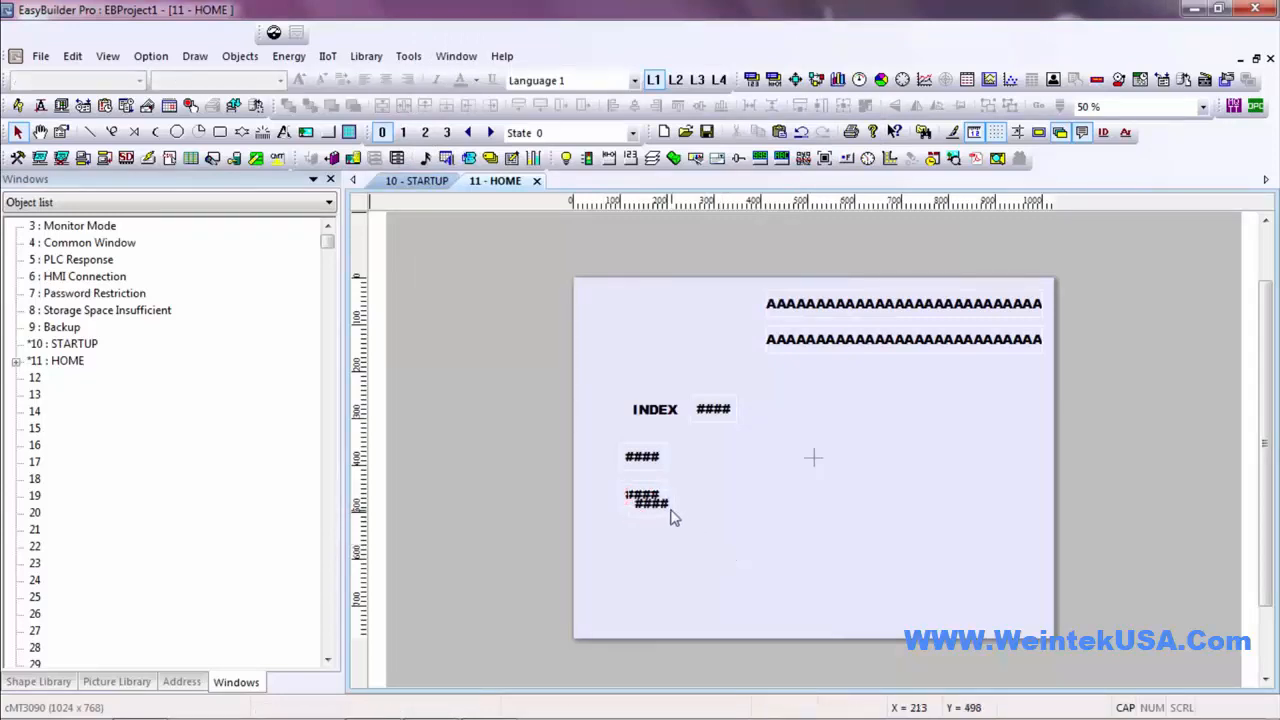
{"action": "left_click_drag", "start_coordinate": [669, 505], "coordinate": [660, 543]}
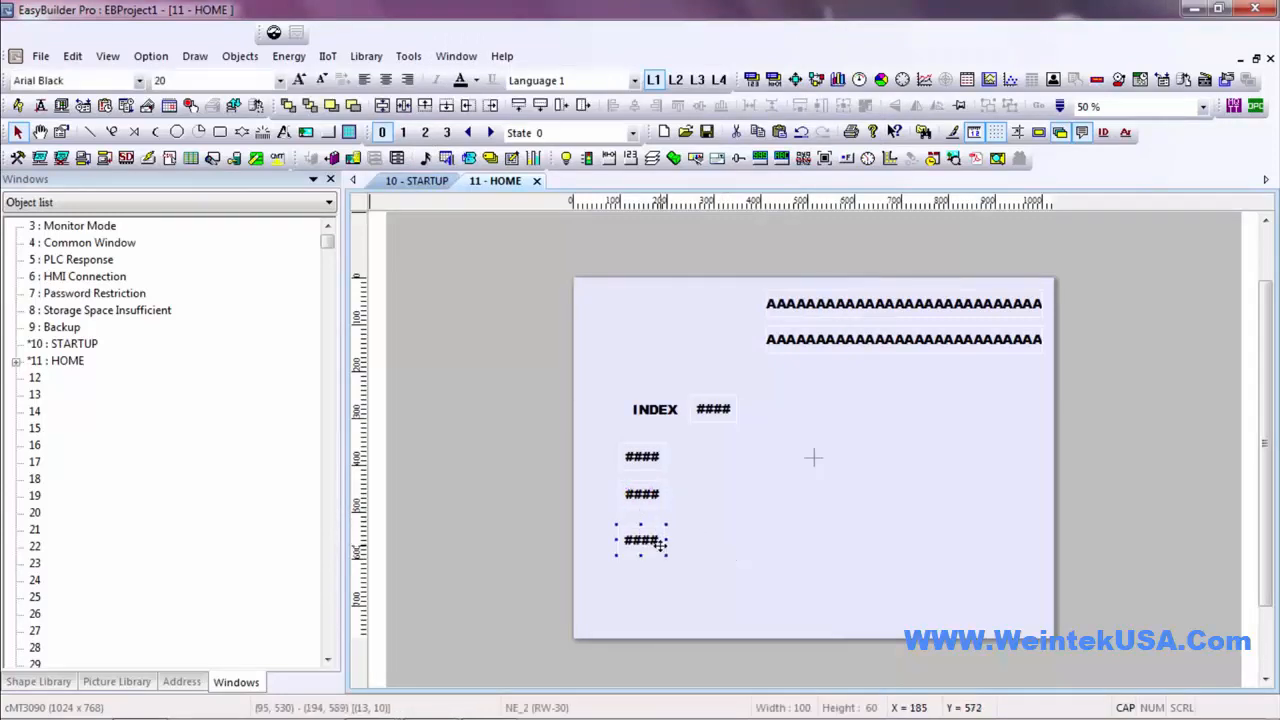
{"action": "double_click", "coordinate": [660, 543]}
{"action": "double_click", "coordinate": [645, 313]}
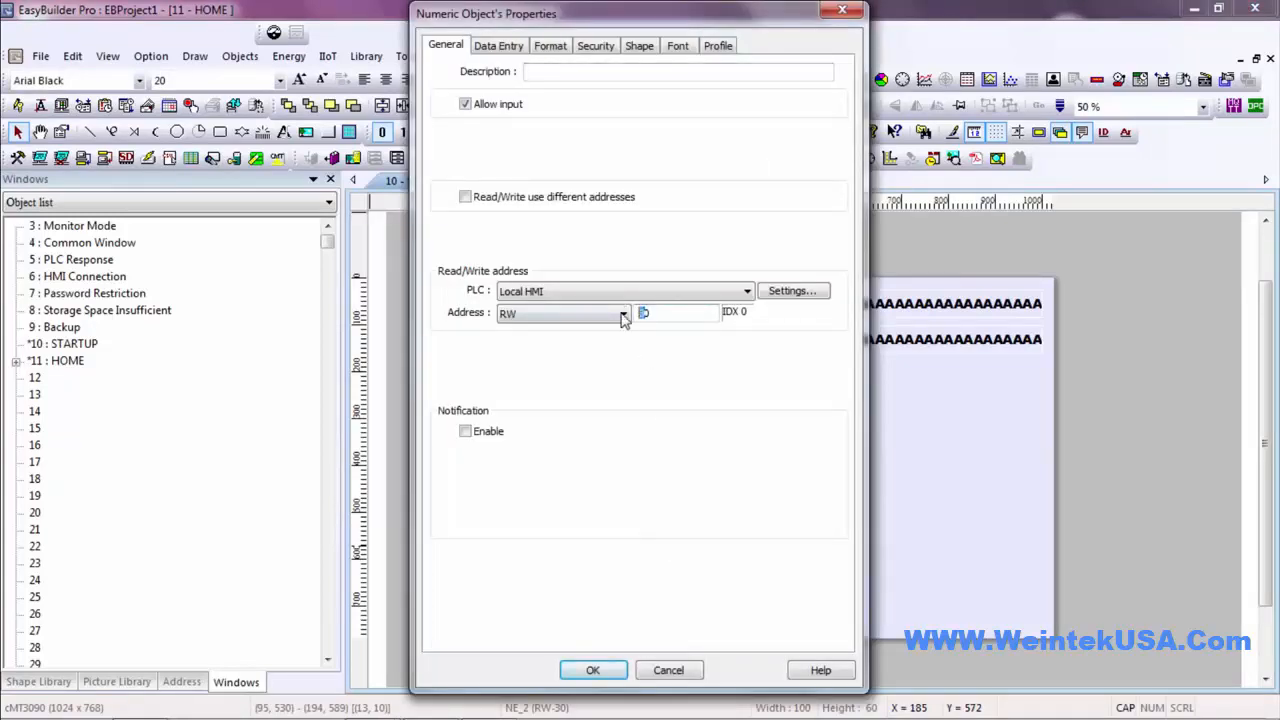
{"action": "type", "text": "40"}
{"action": "left_click", "coordinate": [592, 669]}
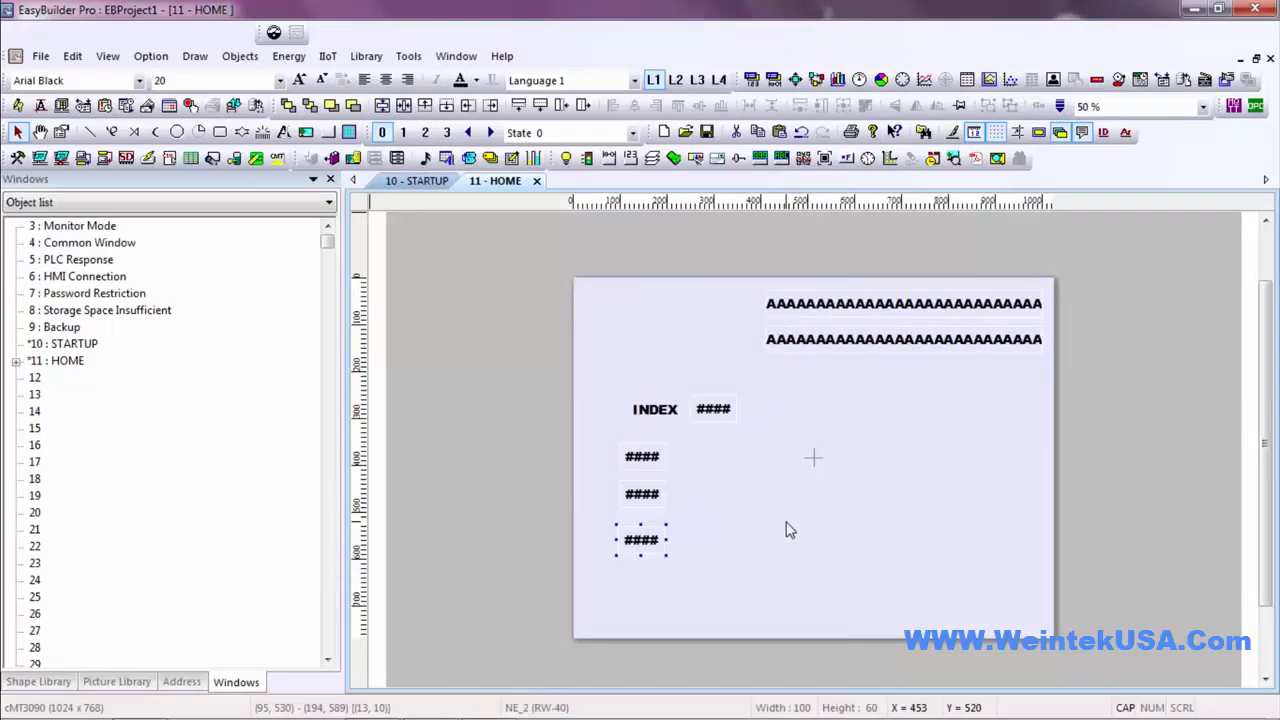
Allow input on the LW 9200 numeric object beside the INDEX text
{"action": "double_click", "coordinate": [714, 409]}
{"action": "left_click", "coordinate": [466, 104]}
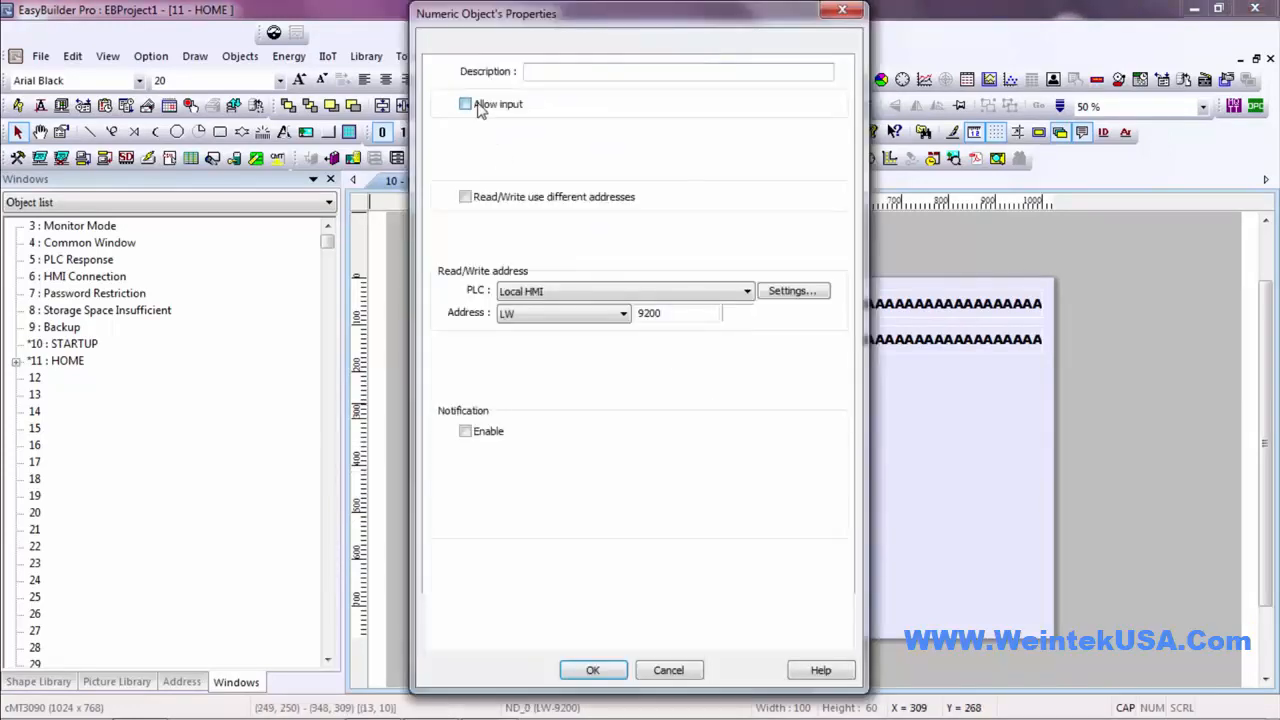
{"action": "left_click", "coordinate": [610, 670]}
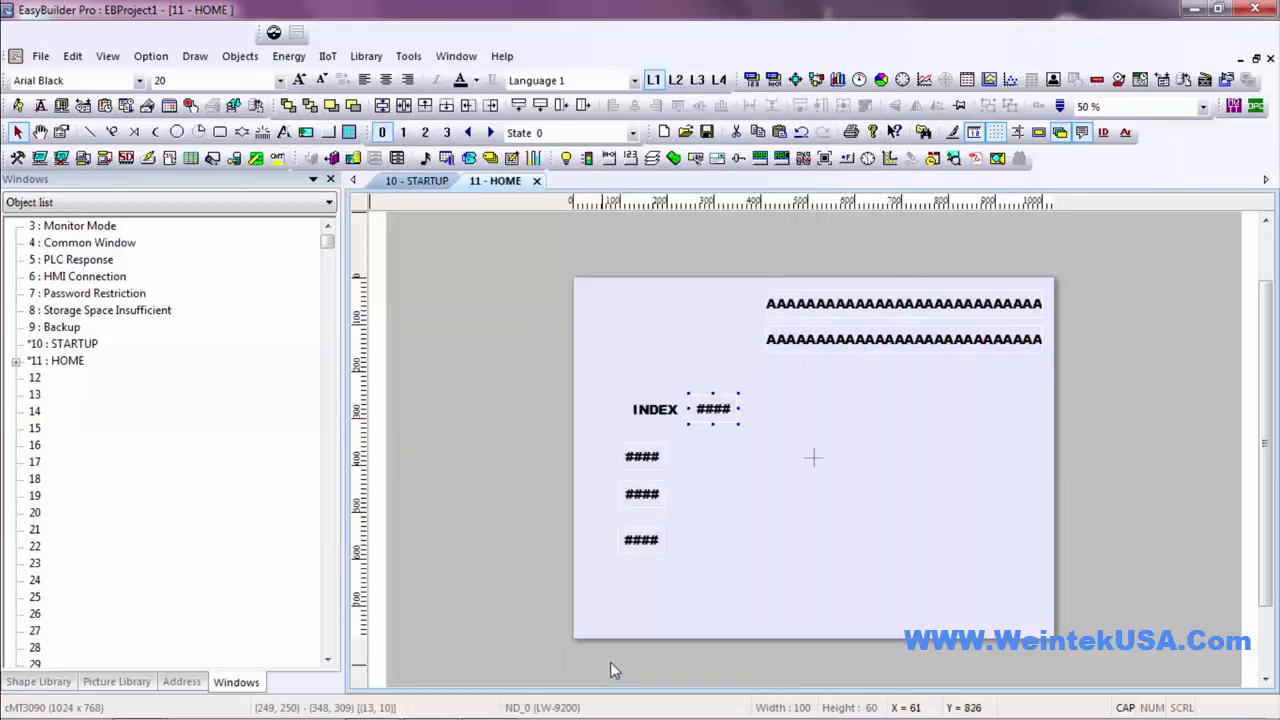
{"action": "left_click", "coordinate": [770, 546]}
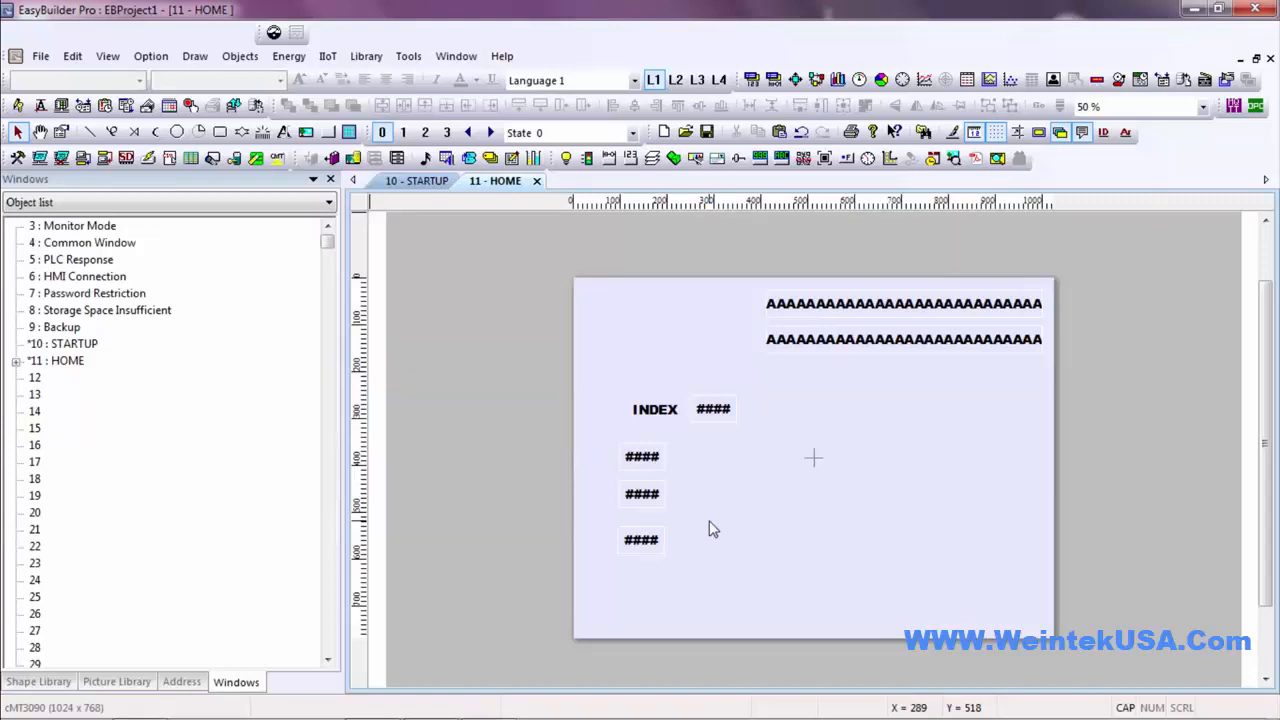
Examine the read/write address and index settings of the first numeric object below INDEX, leaving them as they are
{"action": "double_click", "coordinate": [652, 460]}
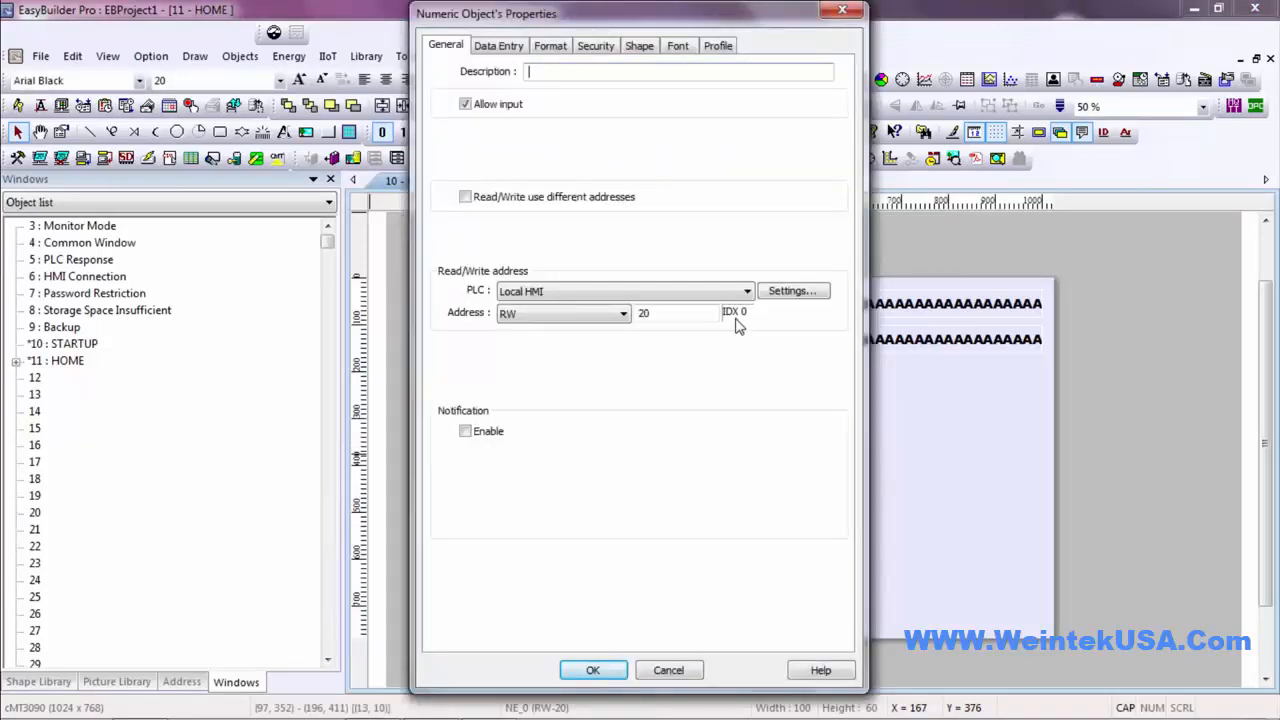
{"action": "left_click", "coordinate": [563, 316]}
{"action": "left_click", "coordinate": [668, 670]}
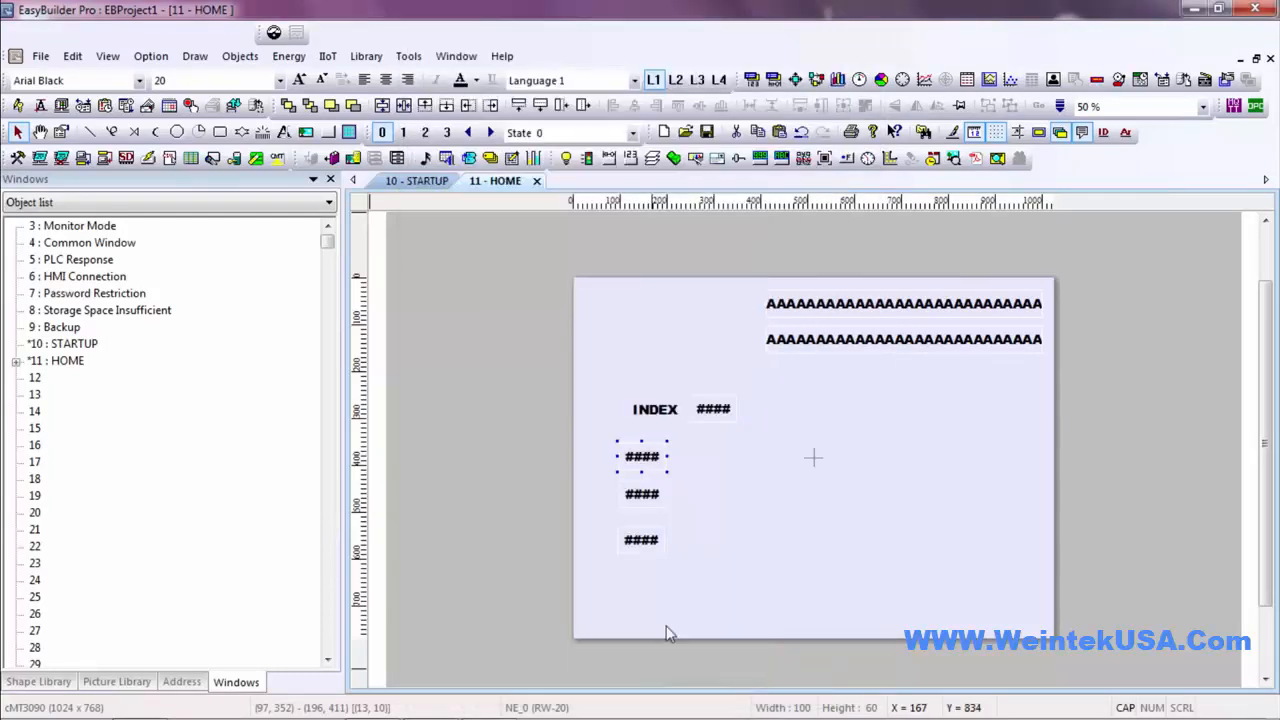
{"action": "left_click", "coordinate": [703, 481]}
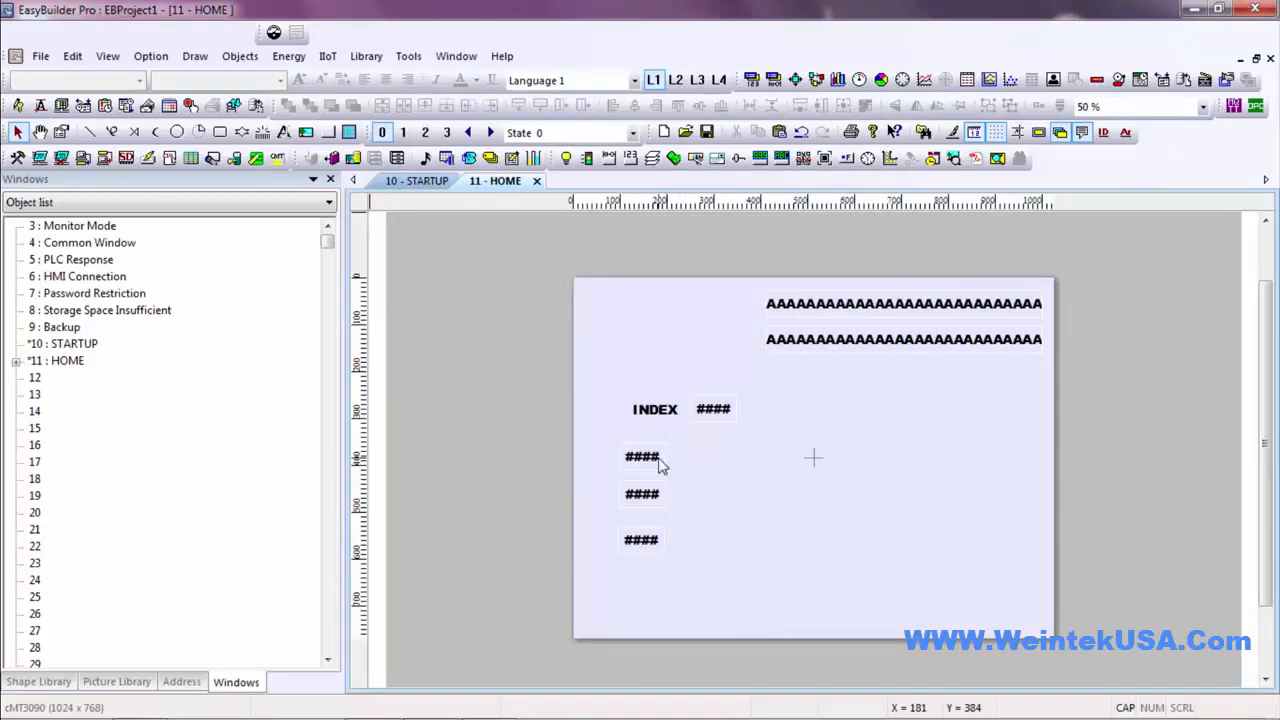
Move the RW 40 numeric object up beneath the RW 30 object, to about X 97, Y 504
{"action": "left_click", "coordinate": [649, 539]}
{"action": "left_click_drag", "start_coordinate": [649, 539], "coordinate": [648, 527]}
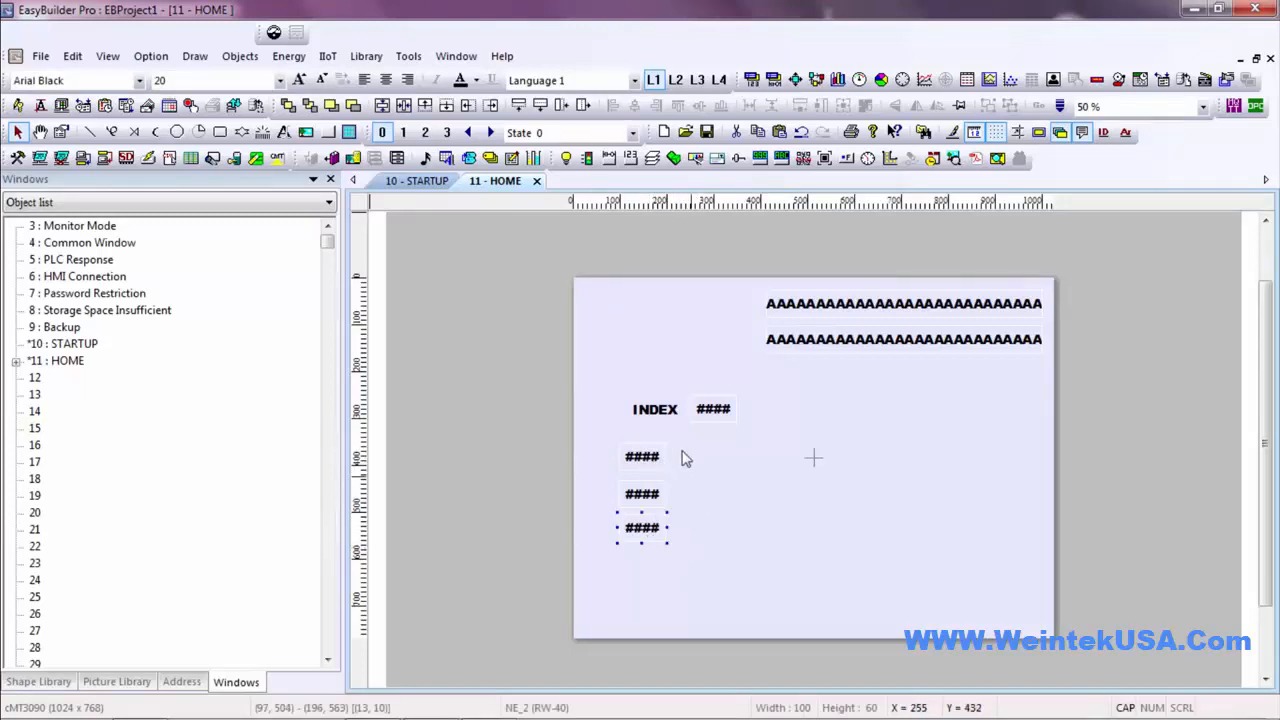
{"action": "left_click", "coordinate": [648, 462]}
{"action": "left_click", "coordinate": [637, 527]}
Space the three numeric objects below INDEX evenly in the vertical direction
{"action": "scroll", "coordinate": [715, 550], "scroll_direction": "up", "scroll_amount": 1}
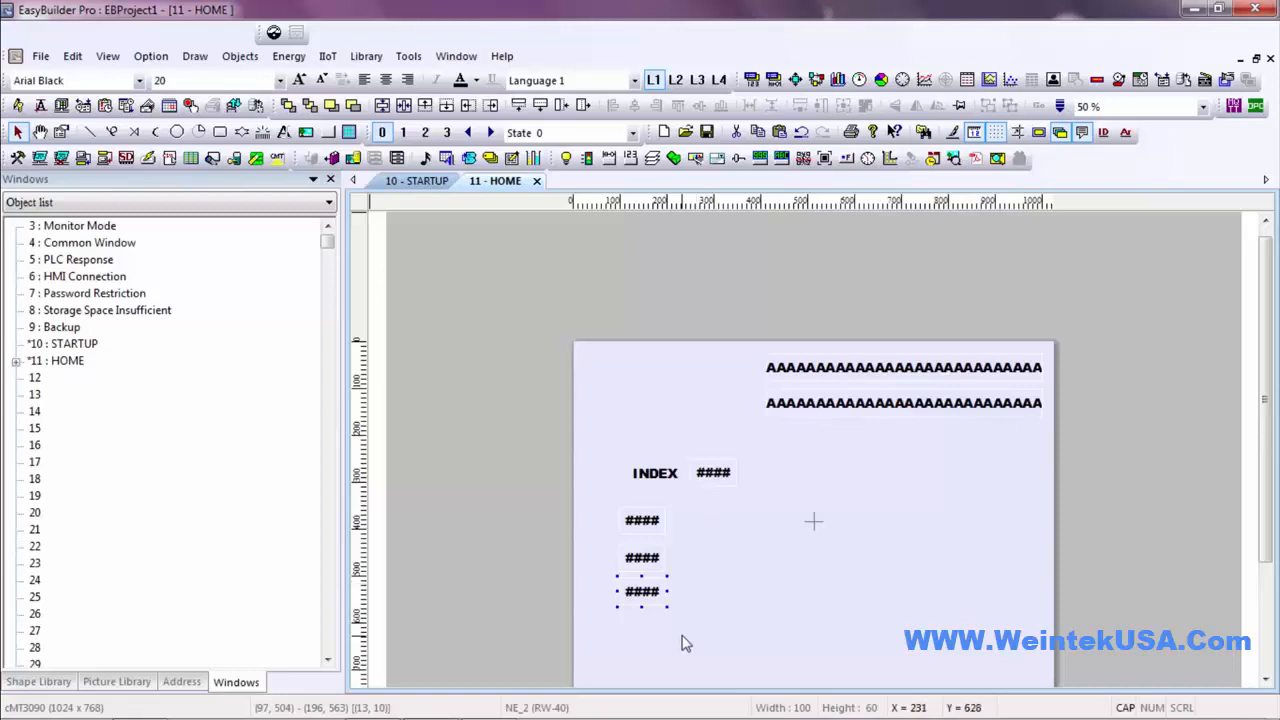
{"action": "left_click_drag", "start_coordinate": [682, 634], "coordinate": [604, 488]}
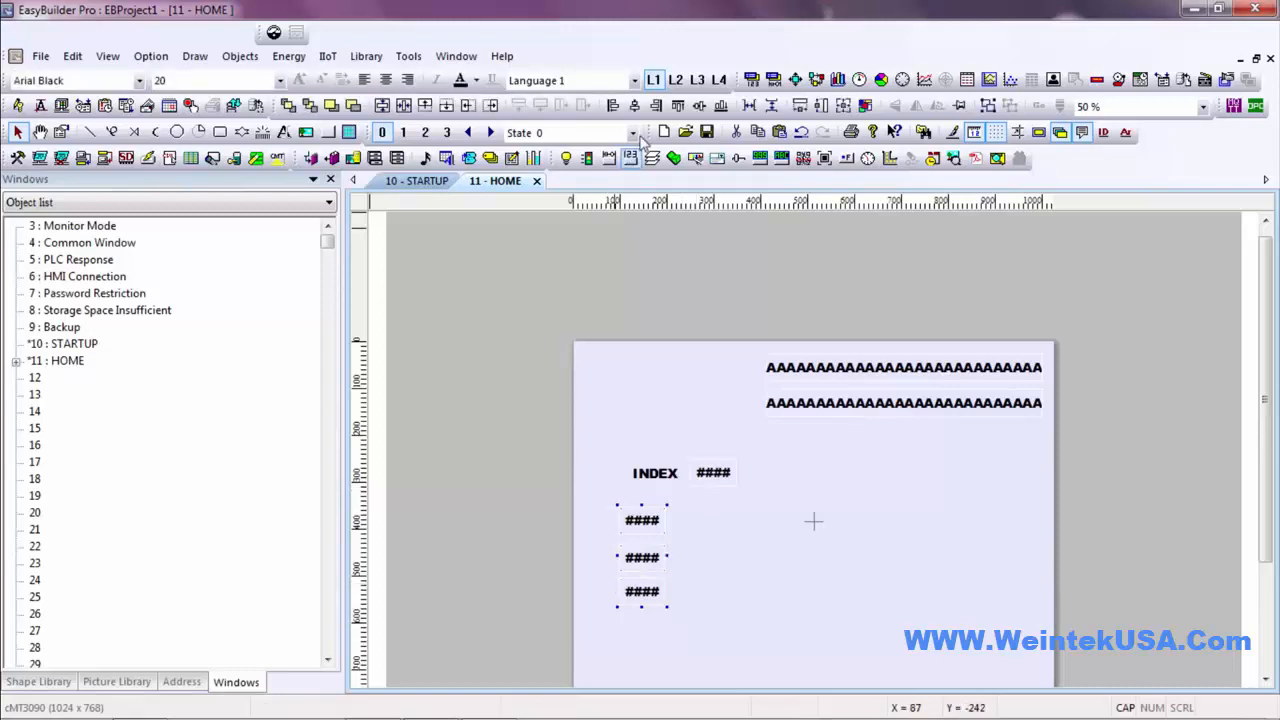
{"action": "left_click", "coordinate": [771, 110]}
{"action": "left_click", "coordinate": [733, 537]}
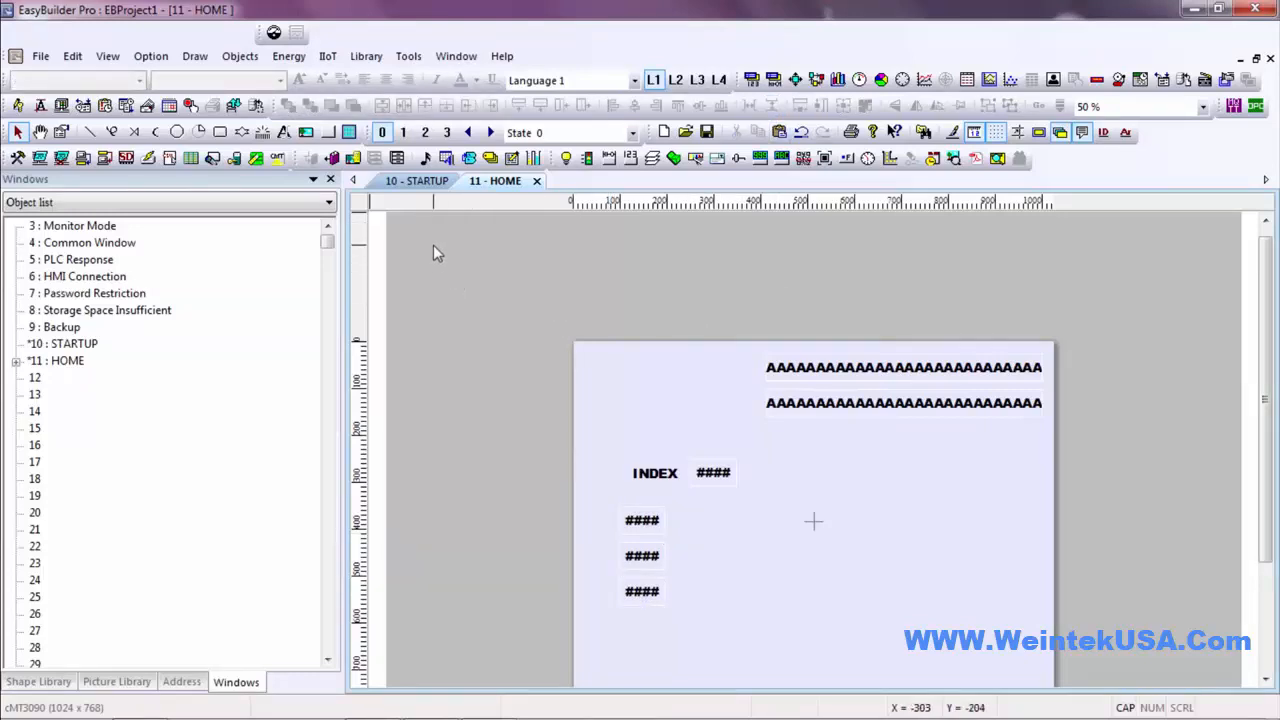
Add a function key to the STARTUP window that changes the full-screen window to 11. HOME, placed at about X 139, Y 100
{"action": "left_click", "coordinate": [424, 182]}
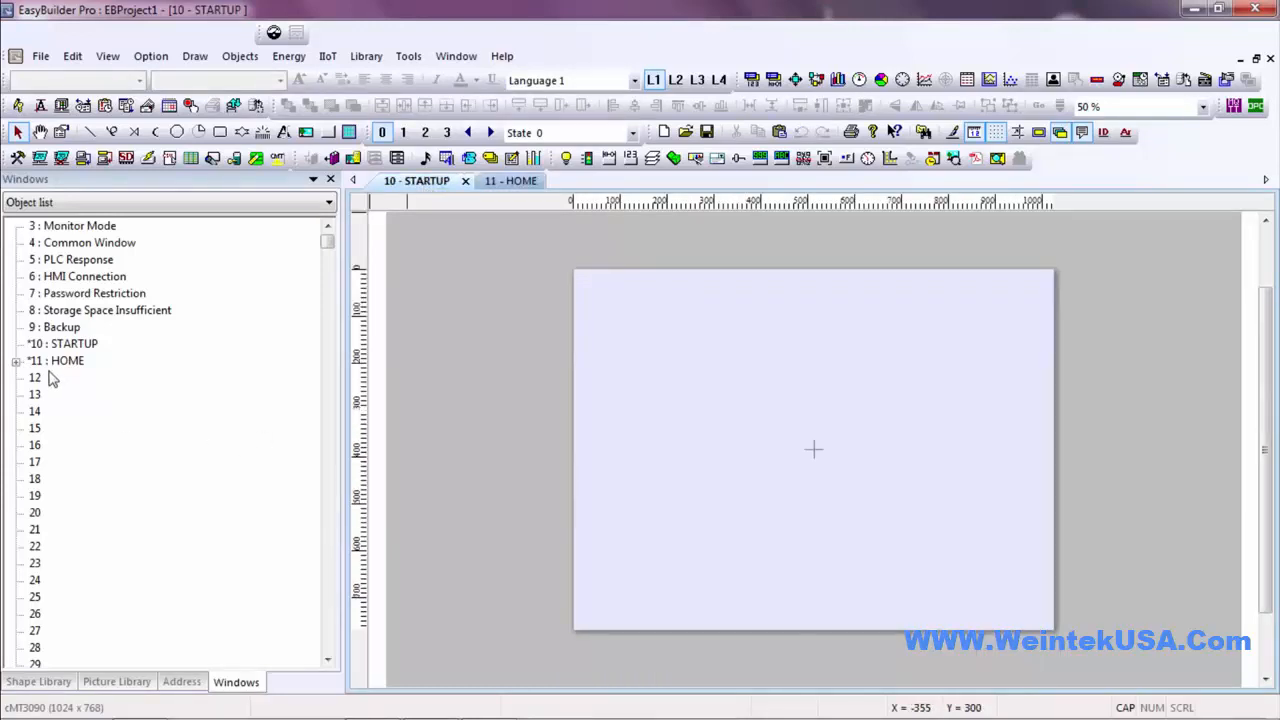
{"action": "left_click", "coordinate": [846, 156]}
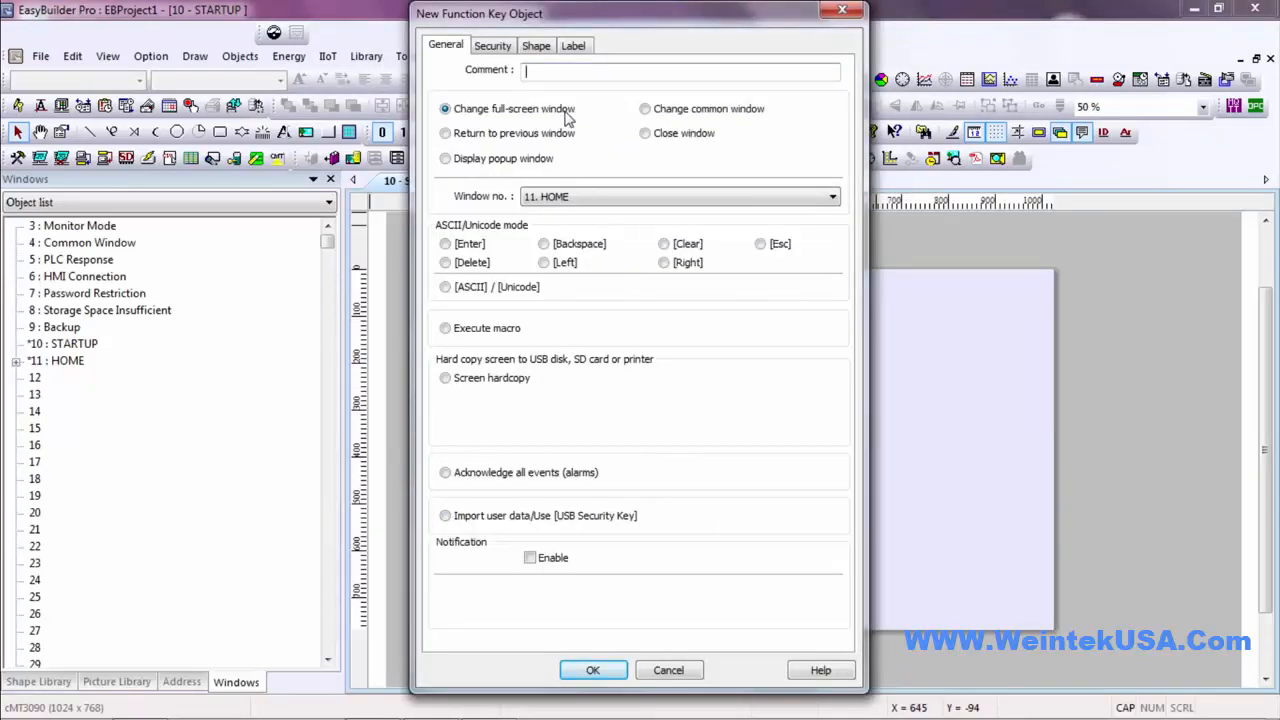
{"action": "left_click_drag", "start_coordinate": [675, 15], "coordinate": [714, 35]}
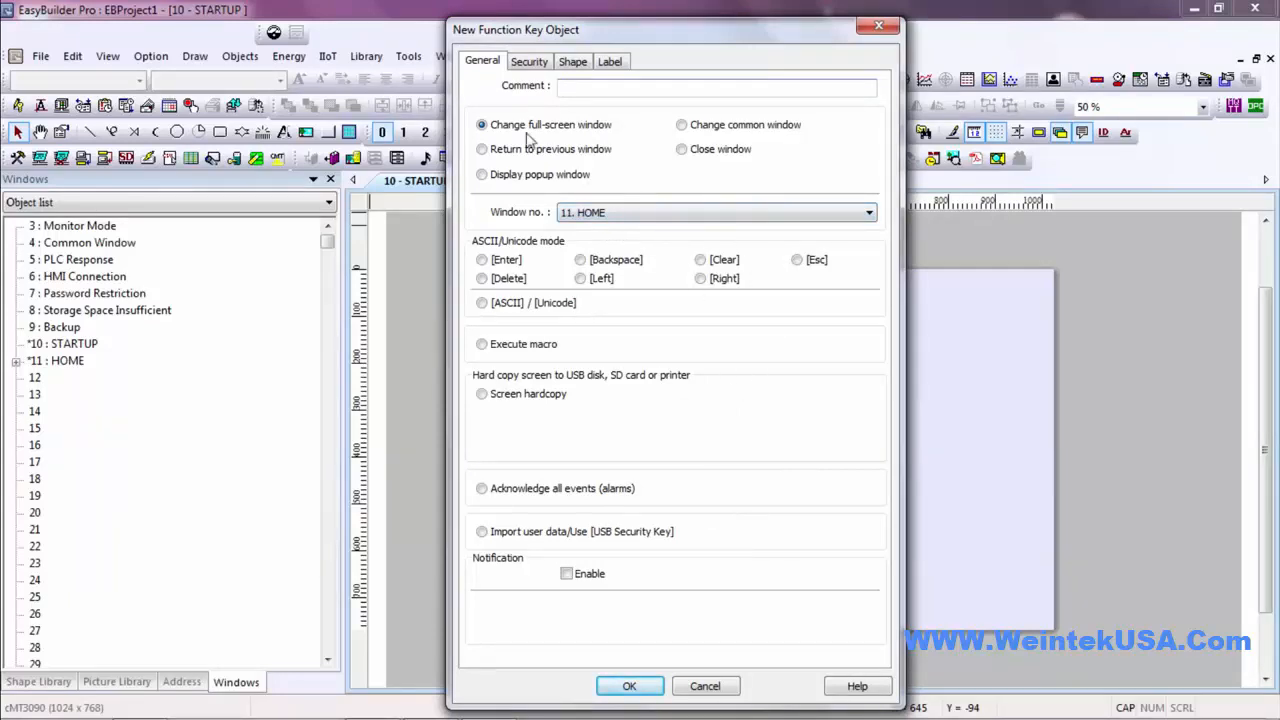
{"action": "left_click", "coordinate": [624, 210]}
{"action": "left_click", "coordinate": [625, 212]}
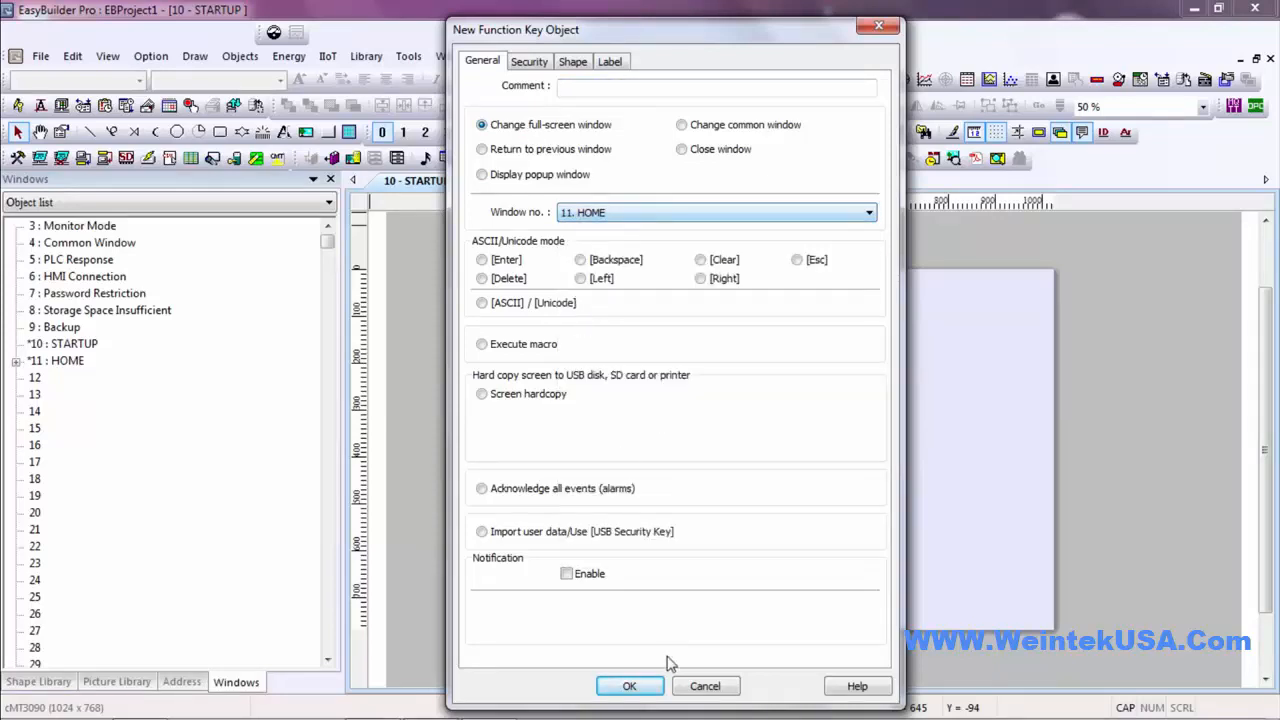
{"action": "left_click", "coordinate": [643, 686]}
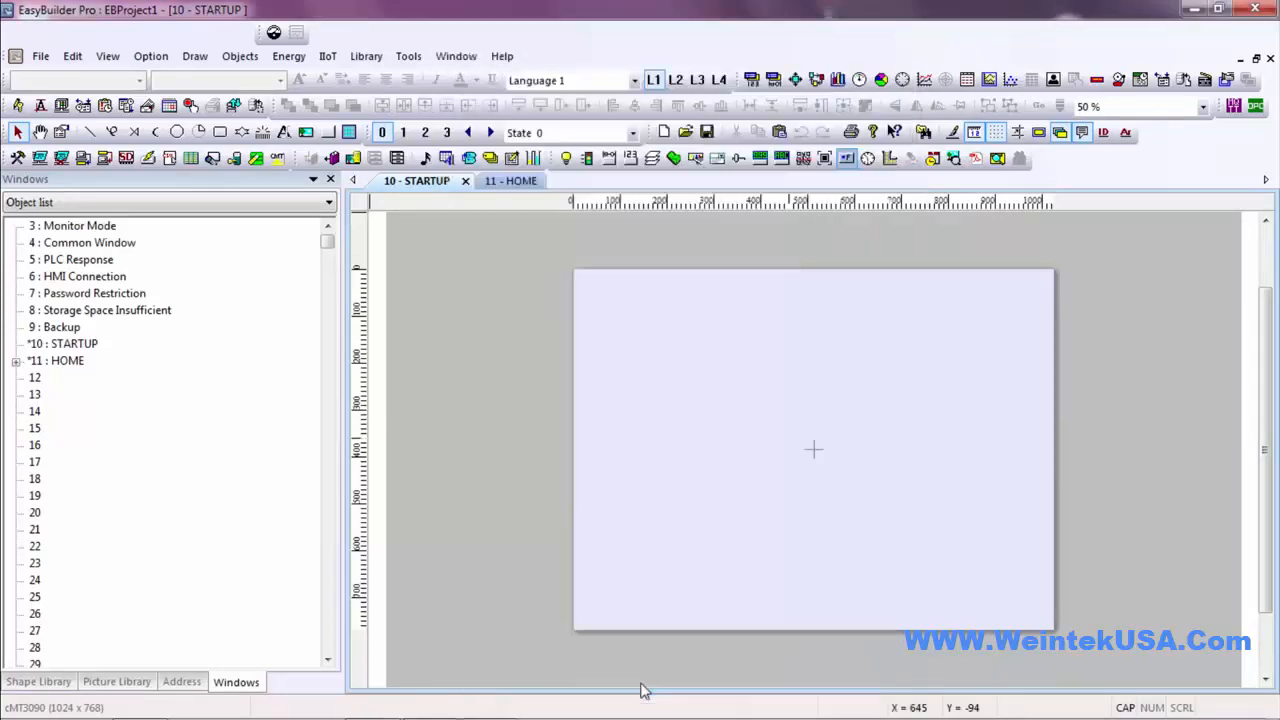
{"action": "left_click", "coordinate": [636, 316]}
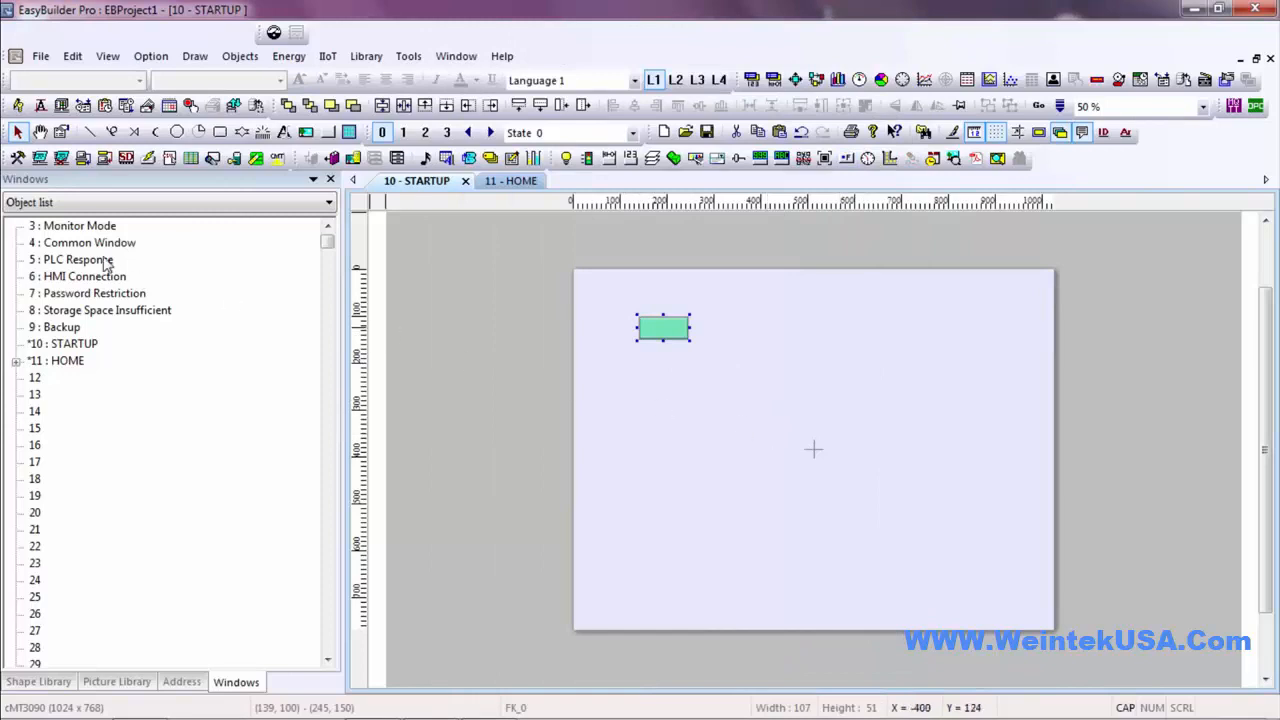
Start the project simulation and go to the HOME window with the function key
{"action": "left_click", "coordinate": [62, 158]}
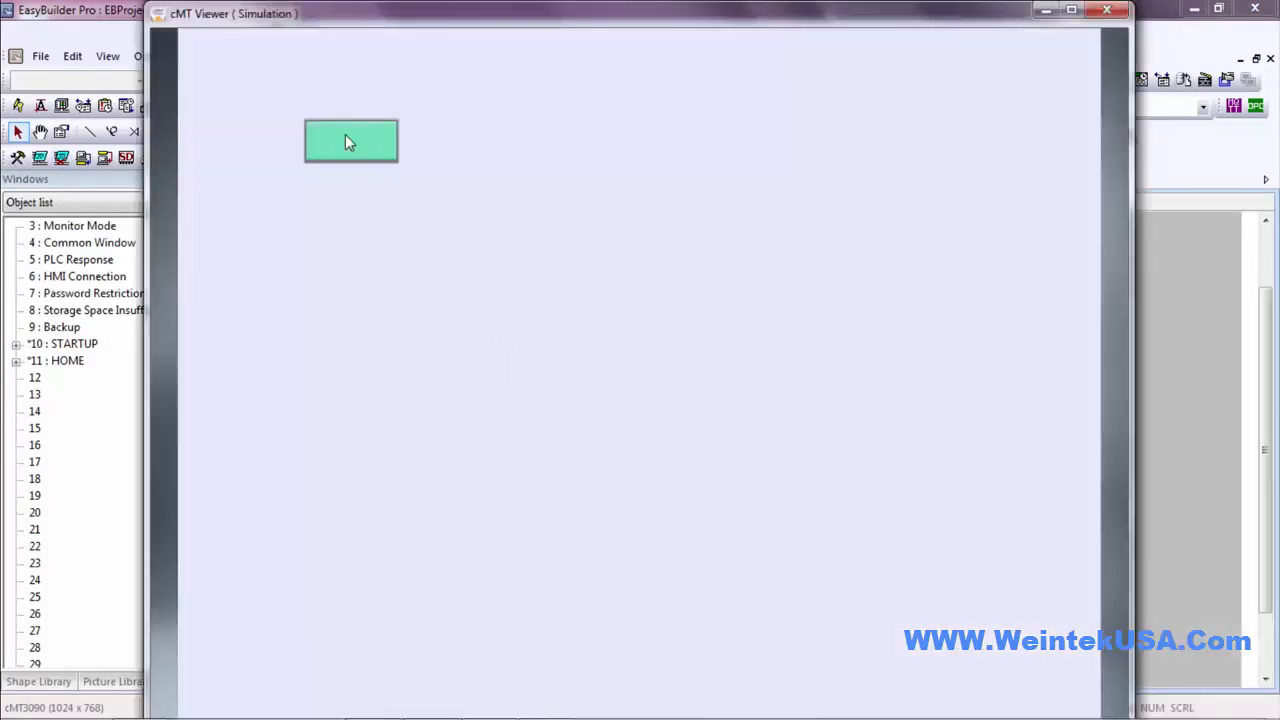
{"action": "left_click", "coordinate": [345, 137]}
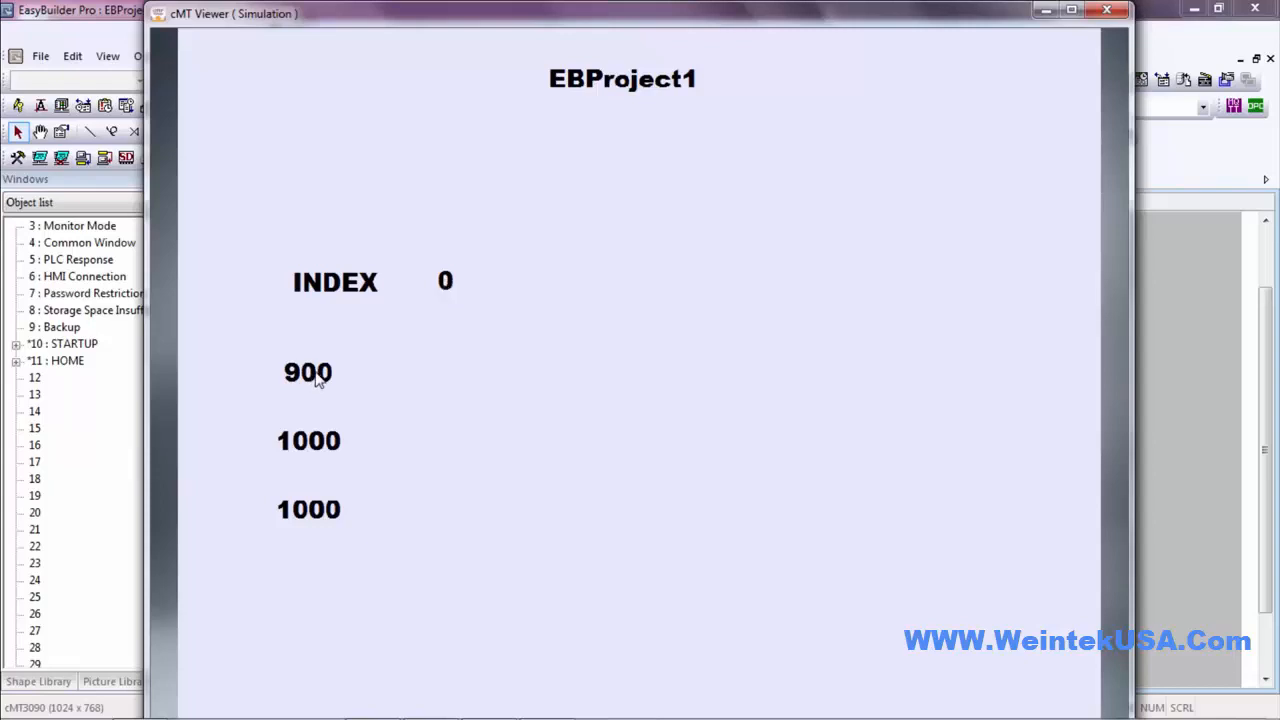
Enter 2000 as the third value for index 0 in the simulation, and switch INDEX to 1
{"action": "left_click", "coordinate": [313, 512]}
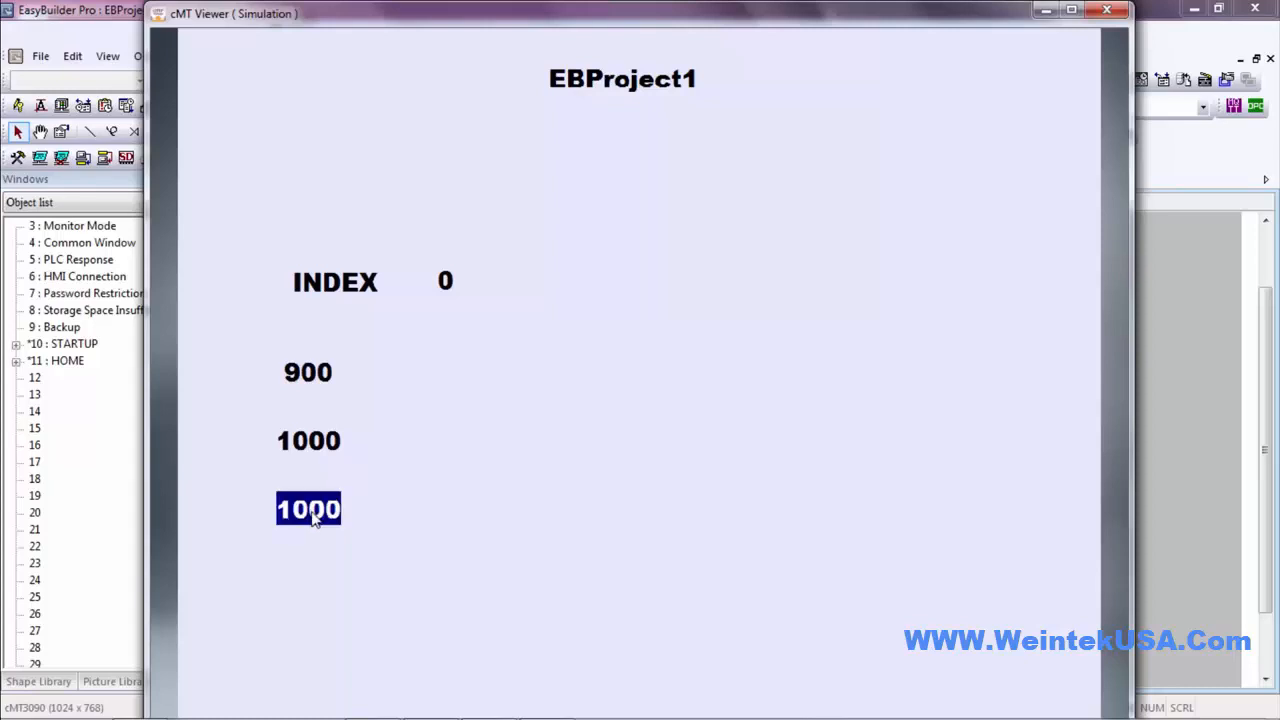
{"action": "type", "text": "2000"}
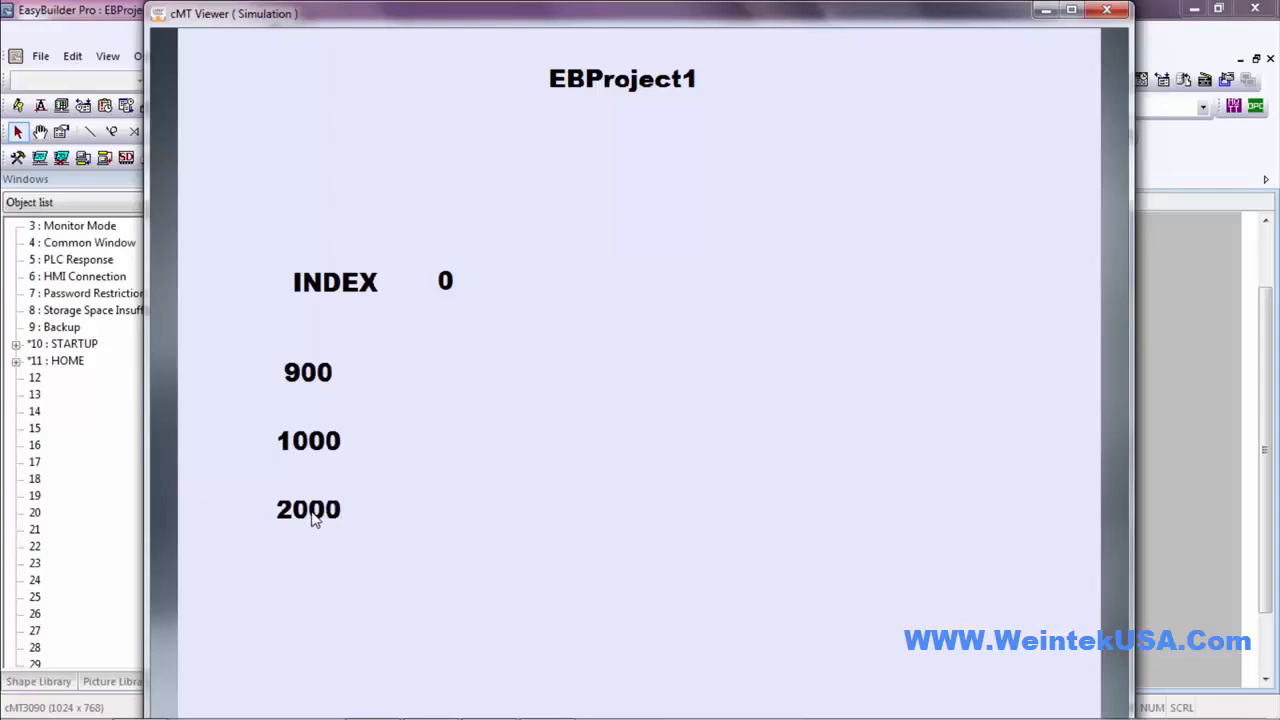
{"action": "left_click", "coordinate": [446, 282]}
{"action": "type", "text": "1"}
{"action": "key", "text": "Return"}
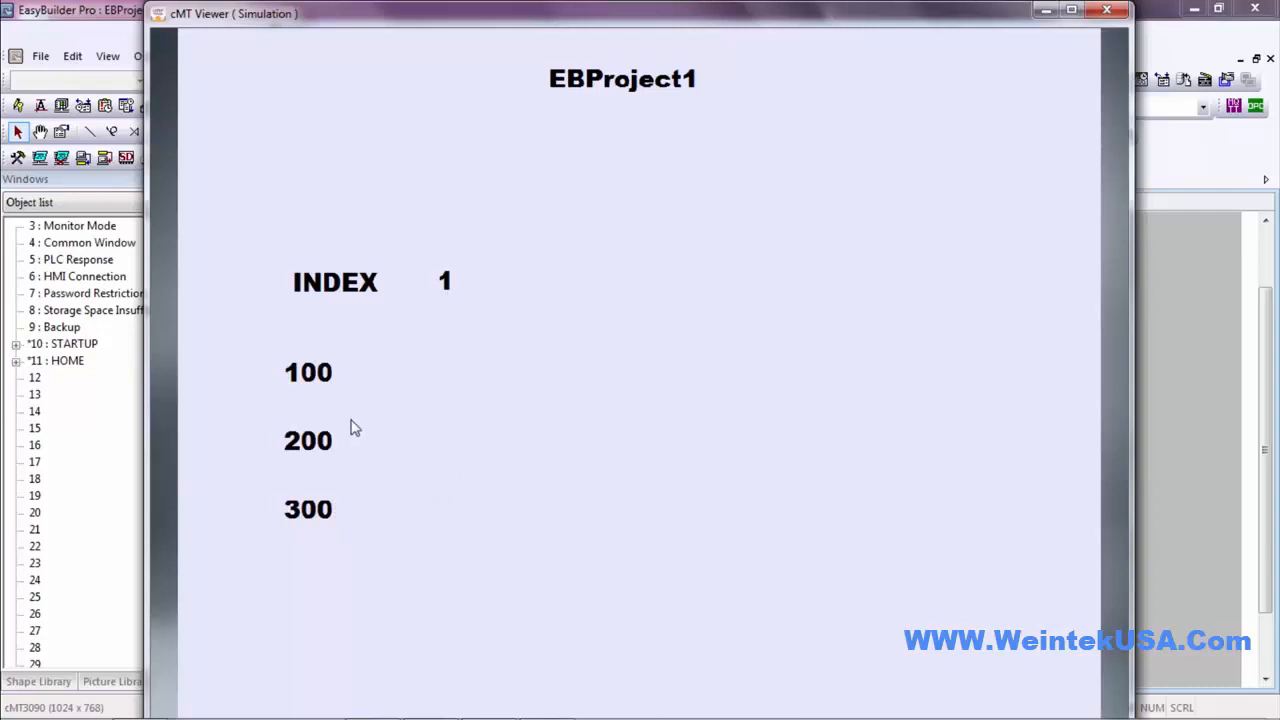
Set the third value for index 1 to 400, and switch INDEX to 3
{"action": "left_click", "coordinate": [303, 515]}
{"action": "left_click_drag", "start_coordinate": [303, 515], "coordinate": [277, 515]}
{"action": "type", "text": "4"}
{"action": "left_click", "coordinate": [446, 284]}
{"action": "type", "text": "3"}
{"action": "key", "text": "Return"}
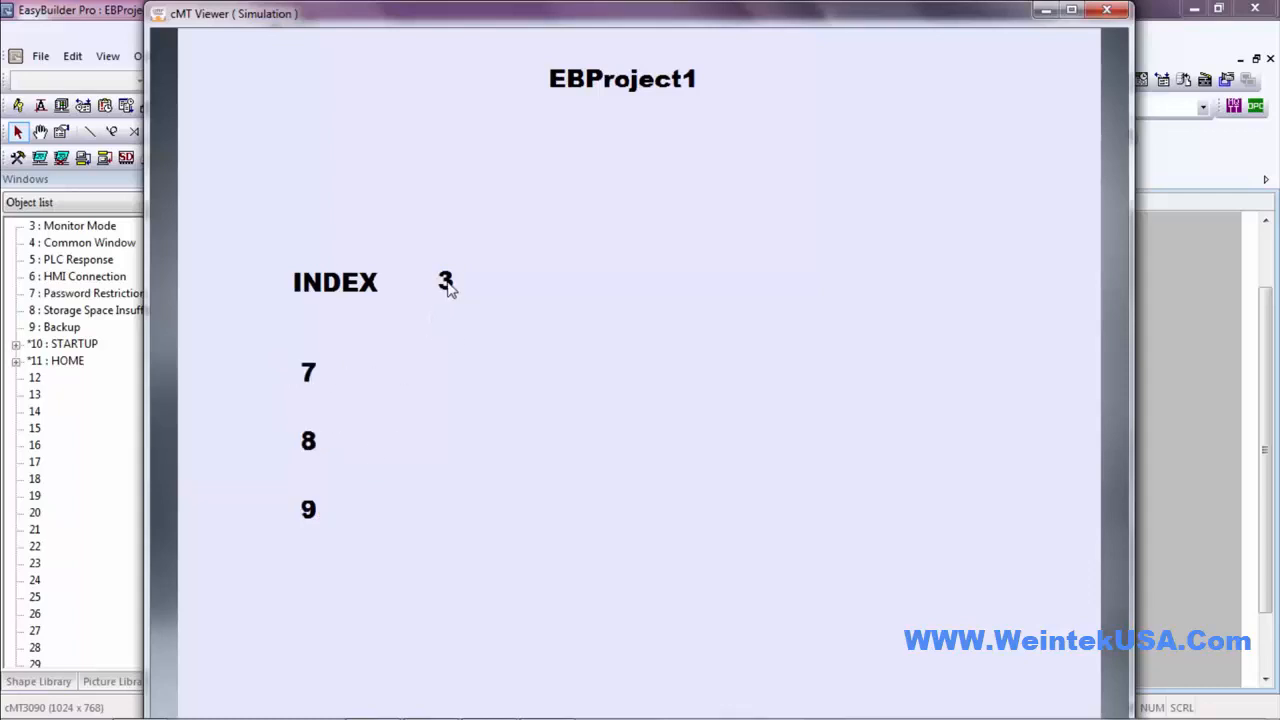
Step INDEX back through 2, 1 and 0 to check the three values stored for each index
{"action": "left_click", "coordinate": [447, 284]}
{"action": "type", "text": "2"}
{"action": "key", "text": "Return"}
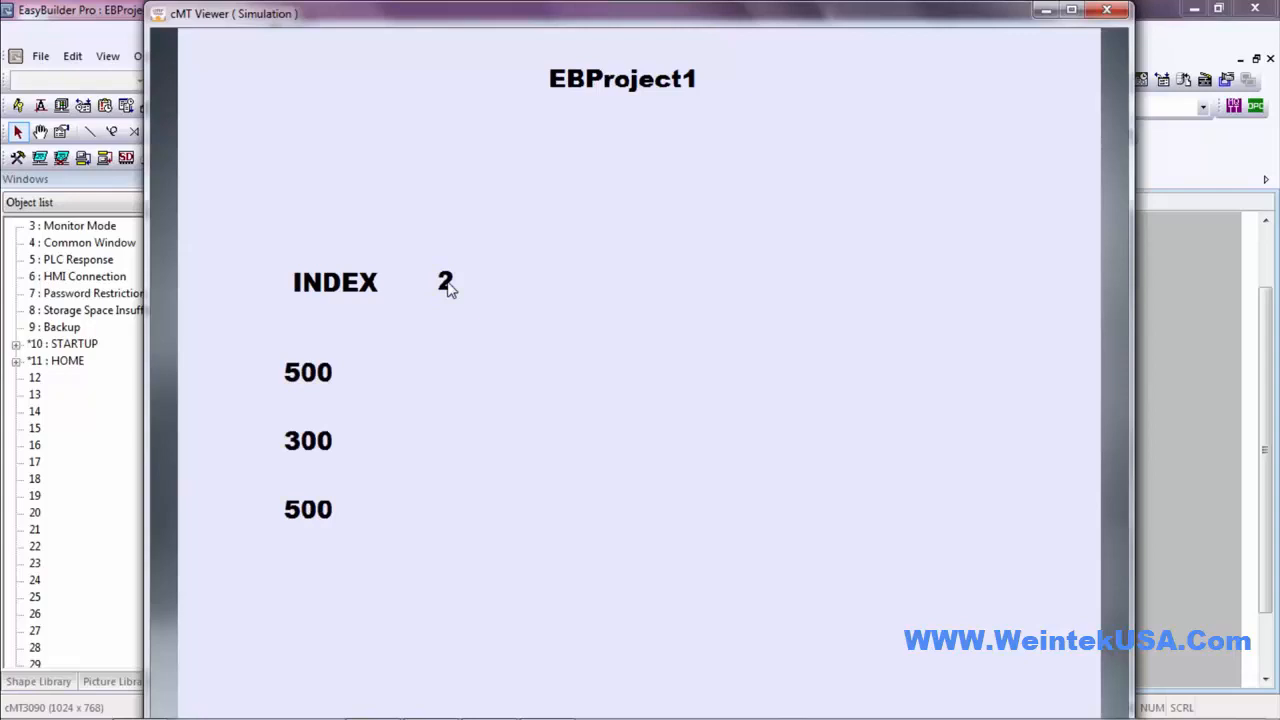
{"action": "left_click", "coordinate": [447, 284]}
{"action": "type", "text": "1"}
{"action": "key", "text": "Return"}
{"action": "left_click", "coordinate": [449, 288]}
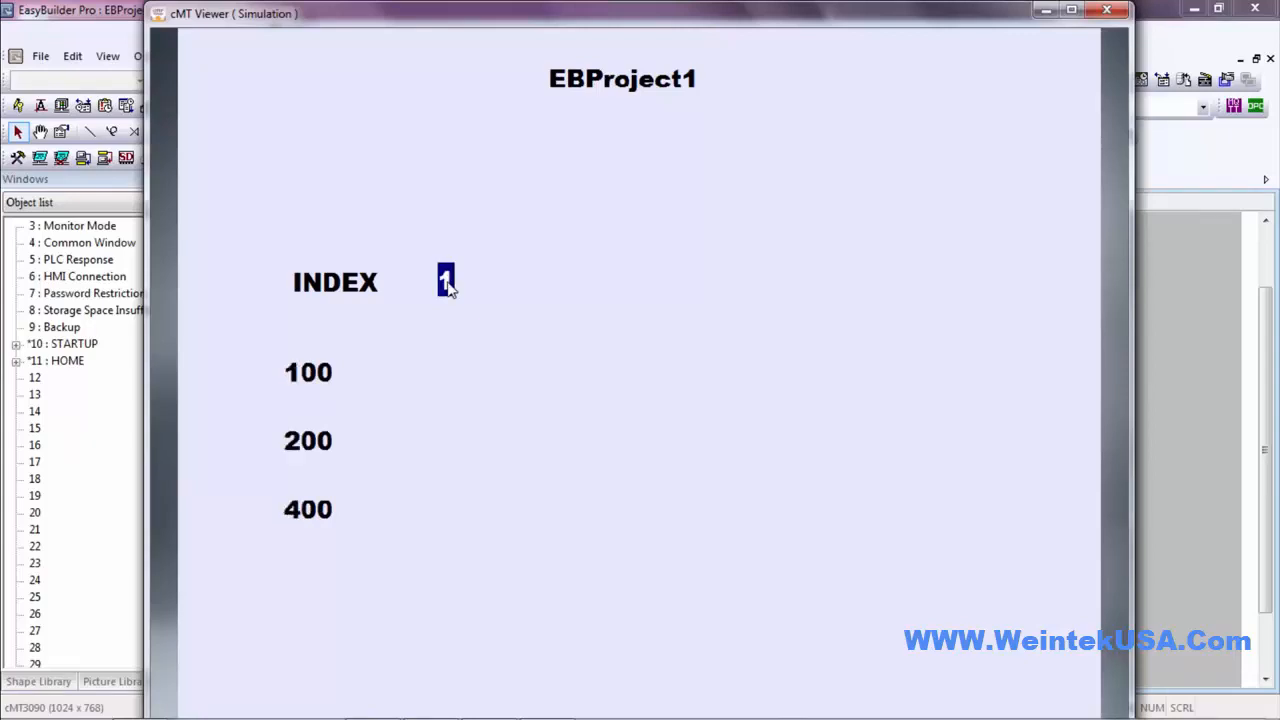
{"action": "type", "text": "0"}
{"action": "key", "text": "Return"}
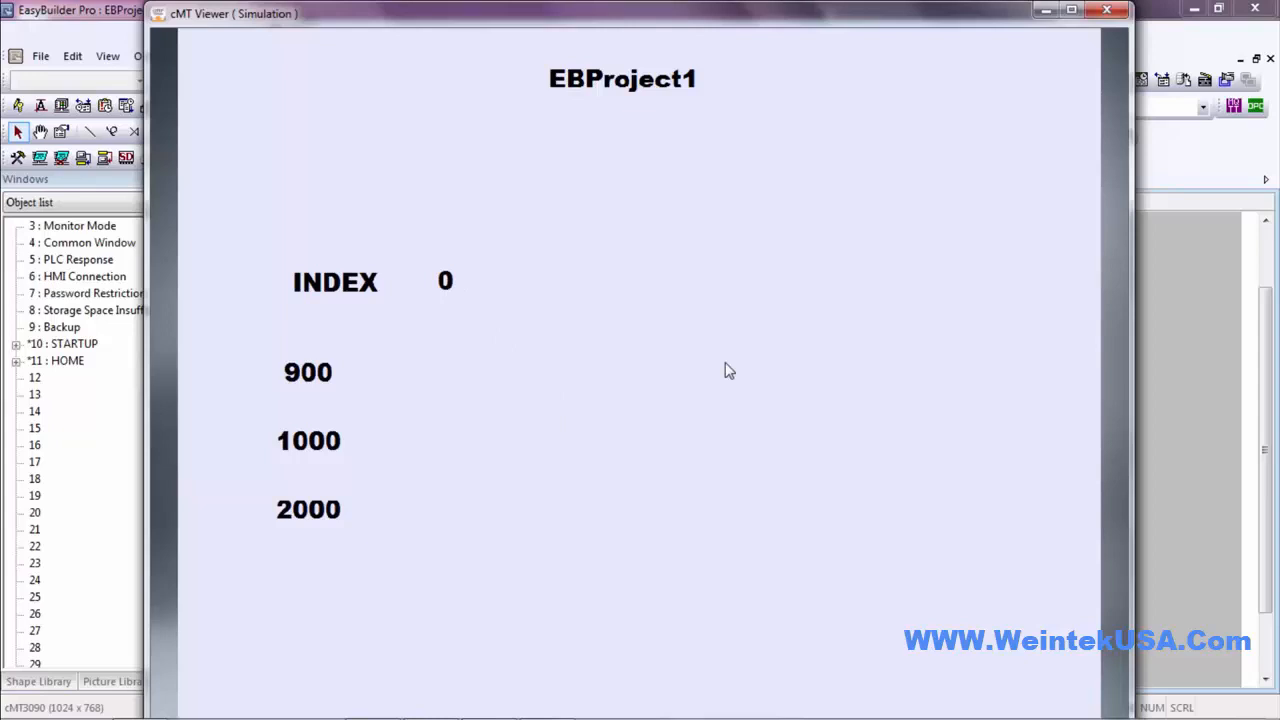
Close the simulation, return to the HOME window and select the RW 20 numeric object
{"action": "left_click", "coordinate": [1106, 12]}
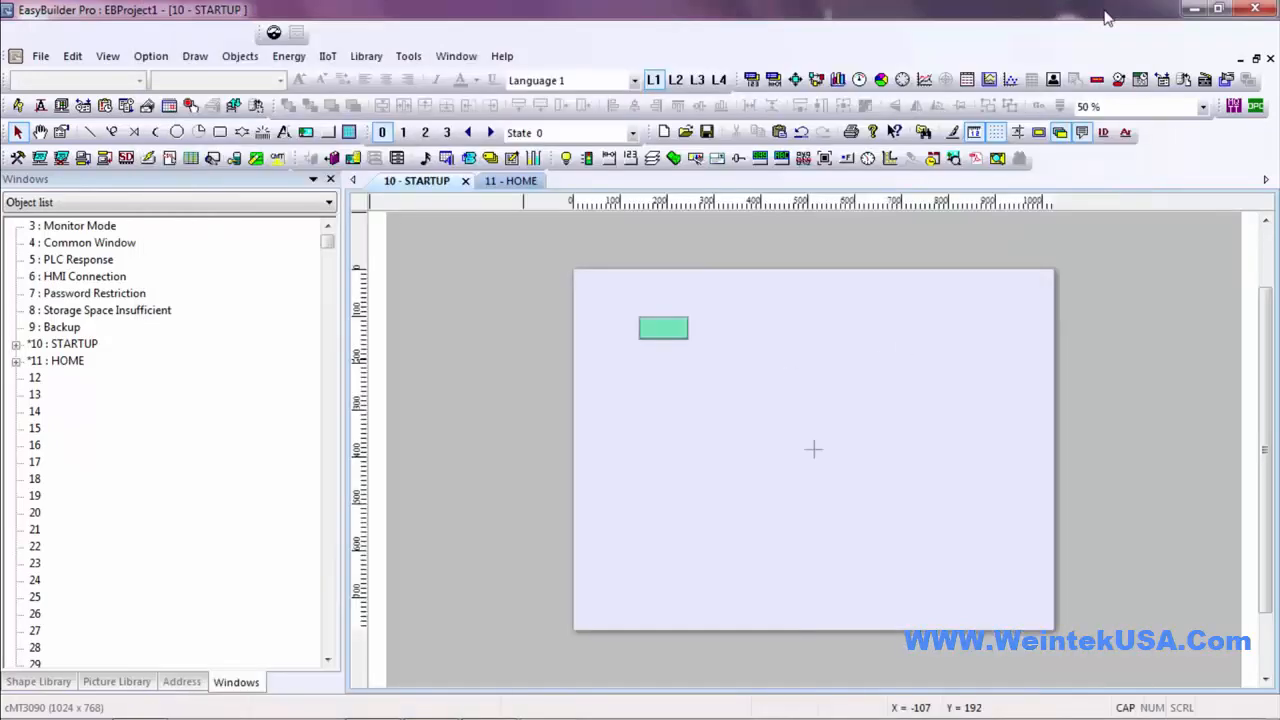
{"action": "left_click", "coordinate": [512, 181]}
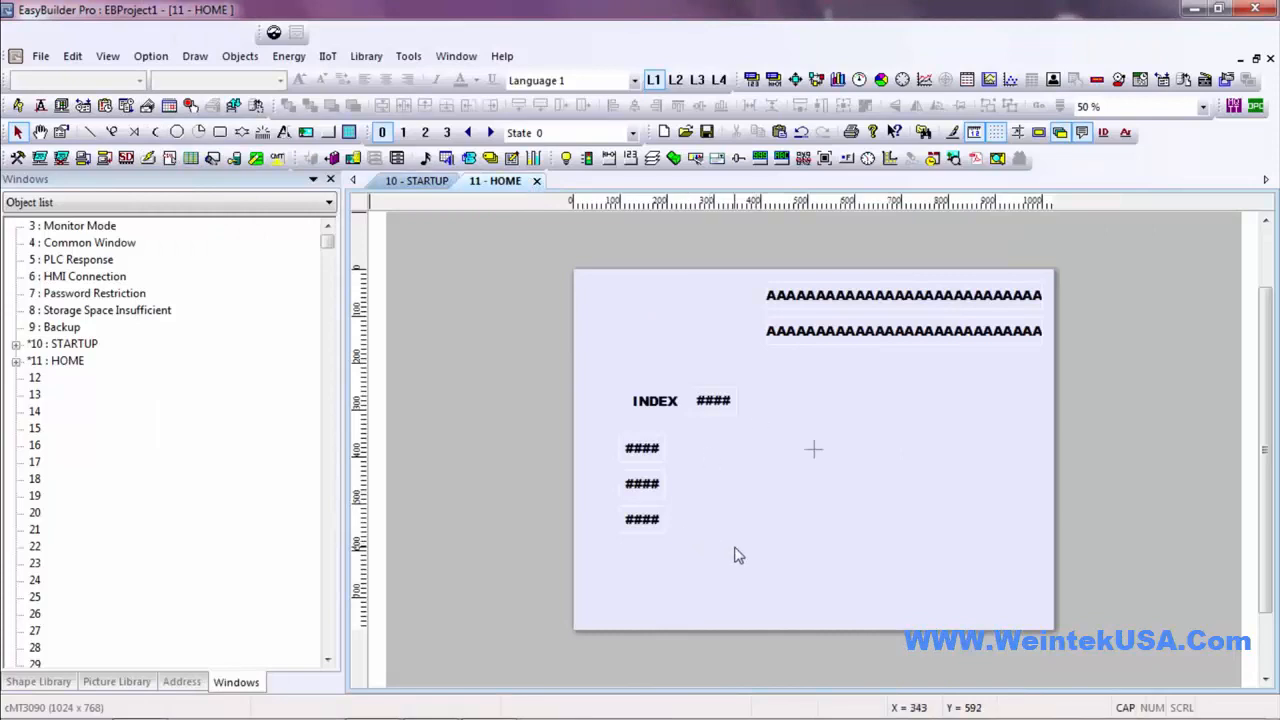
{"action": "left_click", "coordinate": [642, 452]}
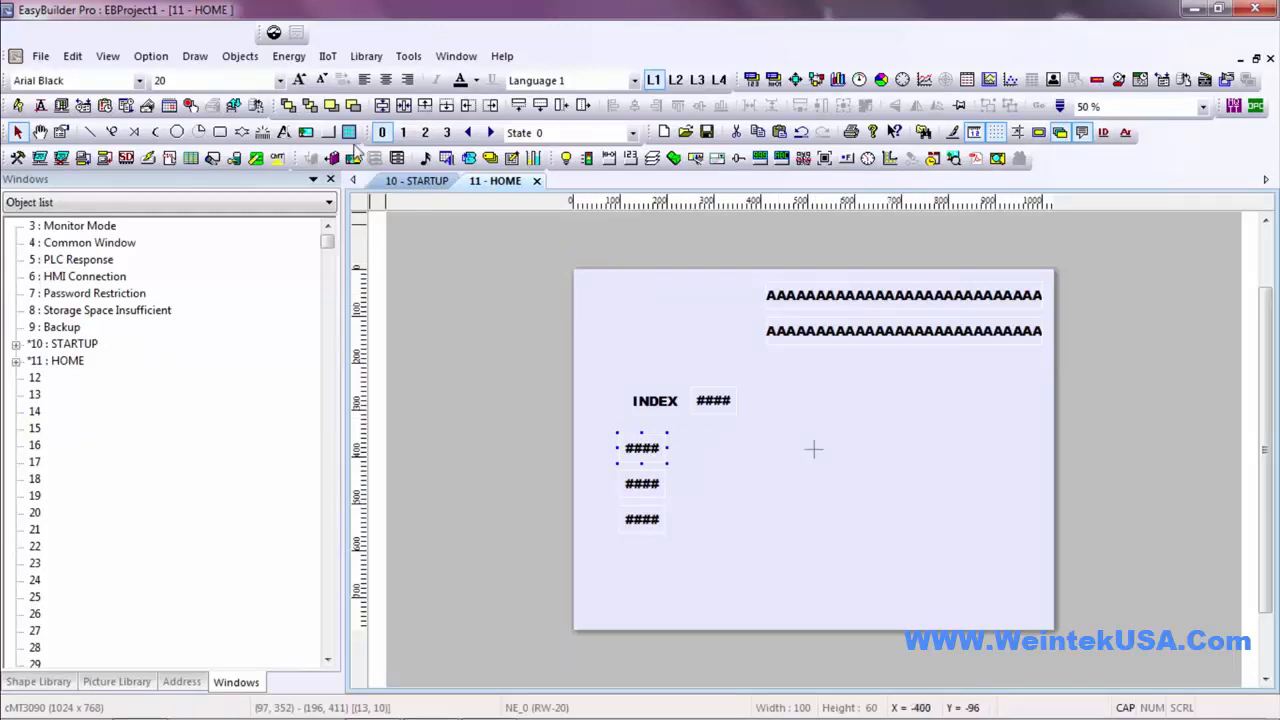
Start a new trigger-based Data Transfer object for the HOME window
{"action": "left_click", "coordinate": [240, 56]}
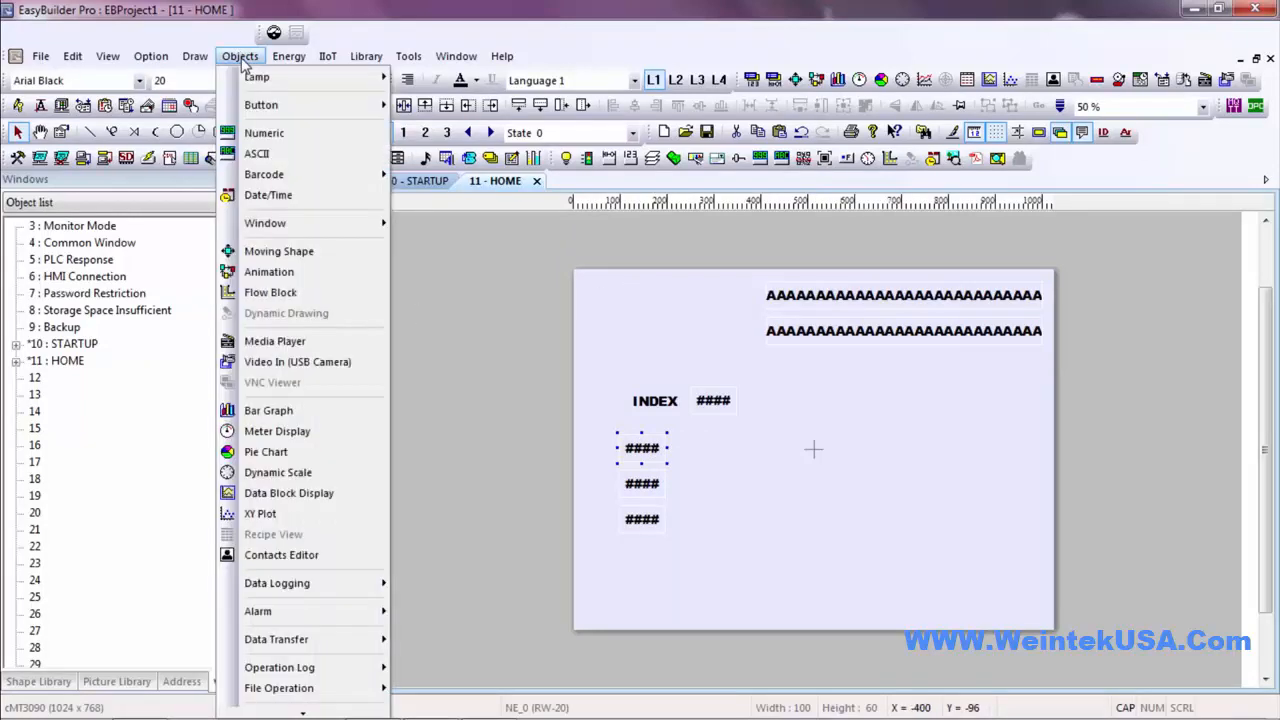
{"action": "left_click", "coordinate": [240, 58]}
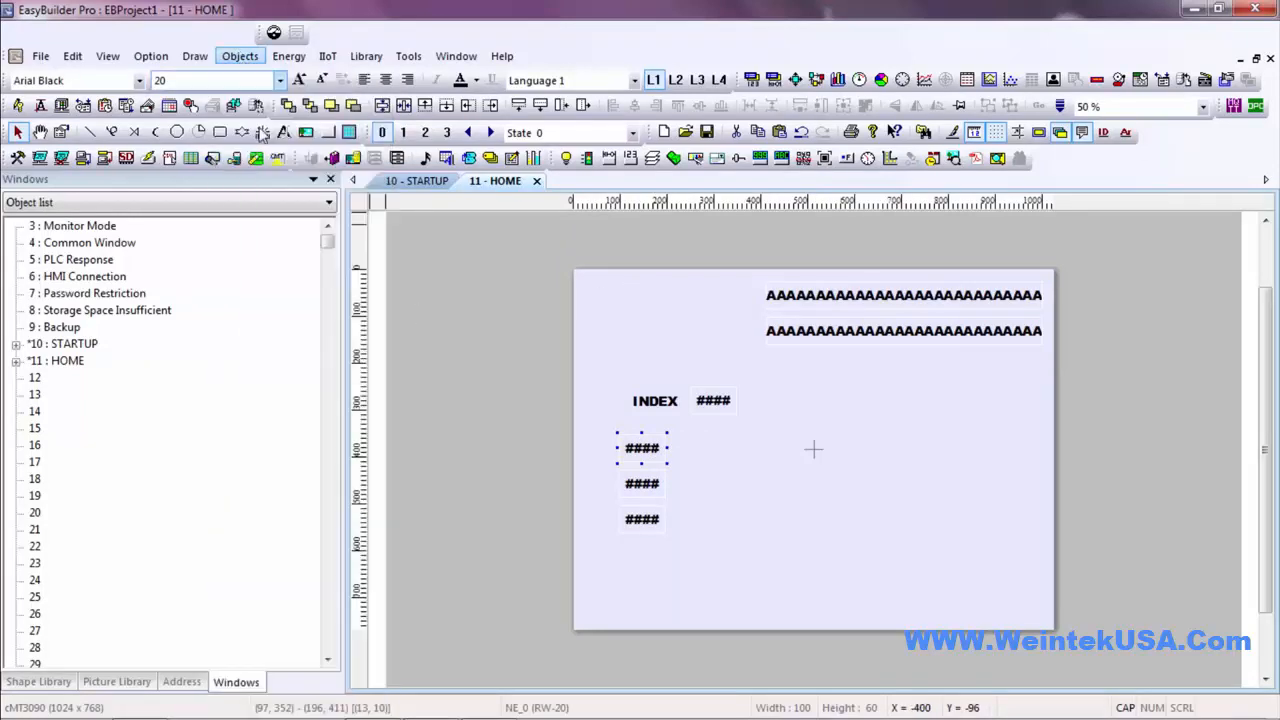
{"action": "left_click", "coordinate": [238, 58]}
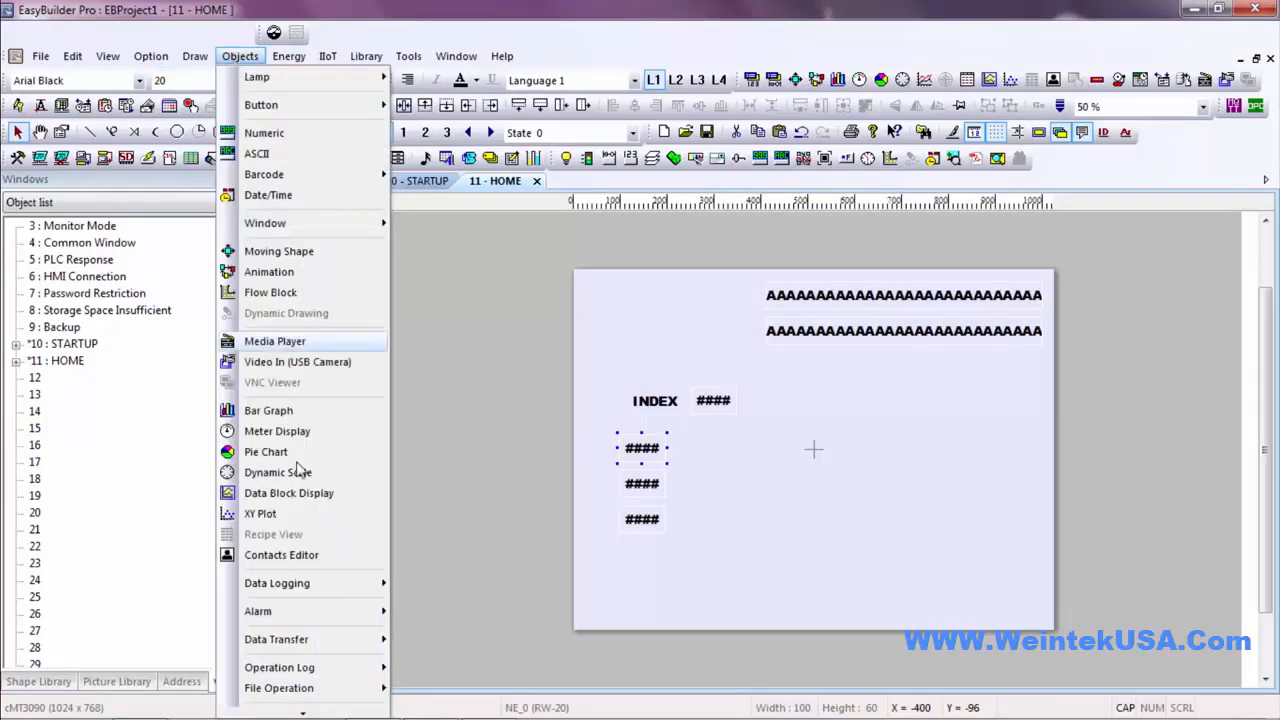
{"action": "mouse_move", "coordinate": [324, 698]}
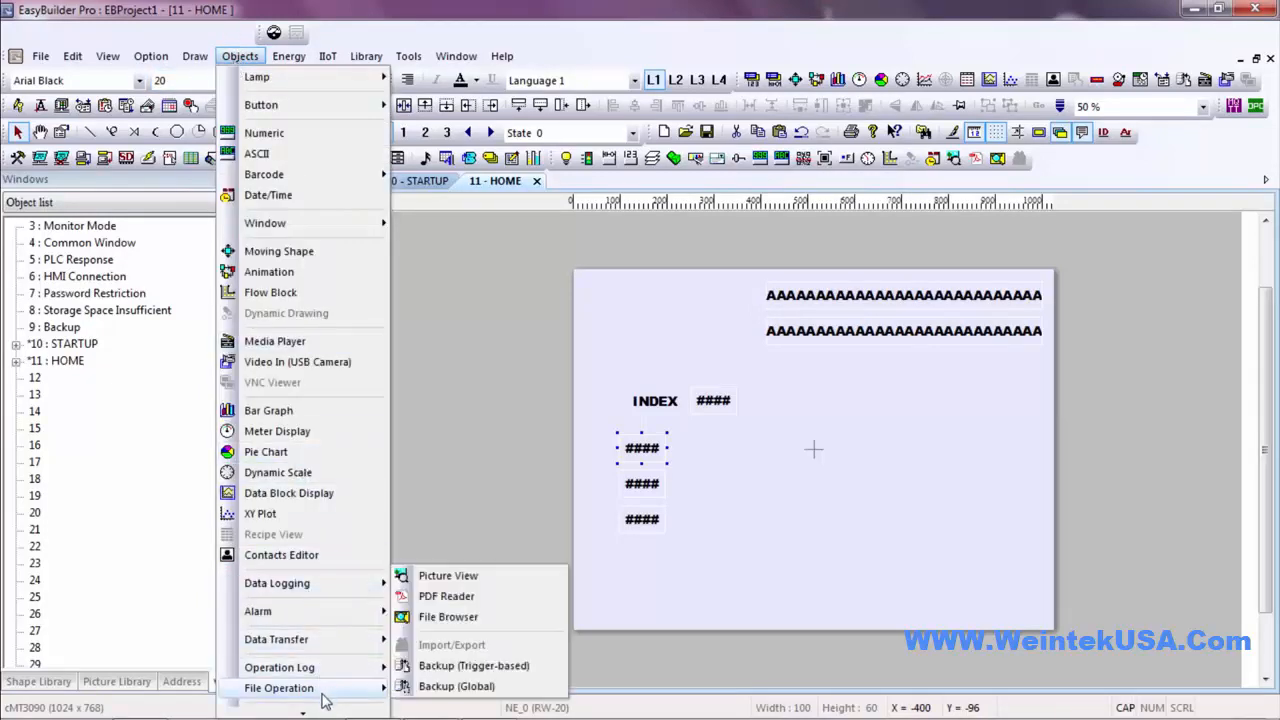
{"action": "mouse_move", "coordinate": [334, 648]}
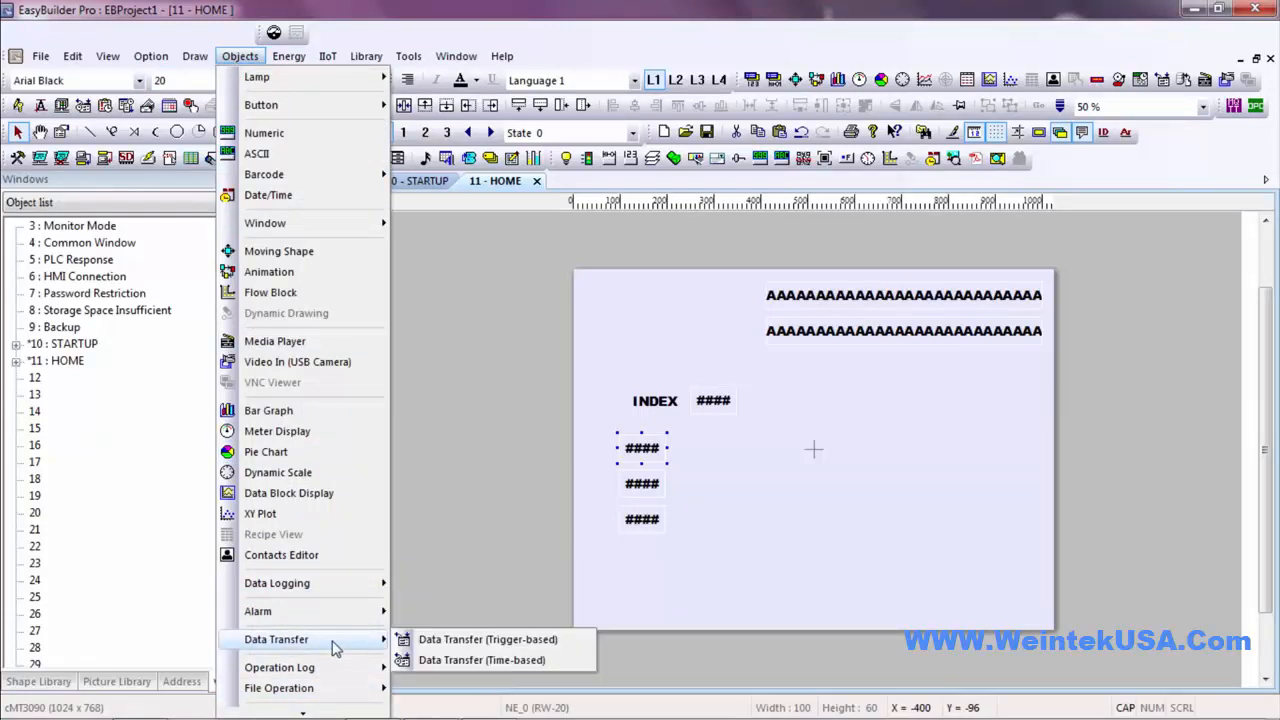
{"action": "left_click", "coordinate": [432, 640]}
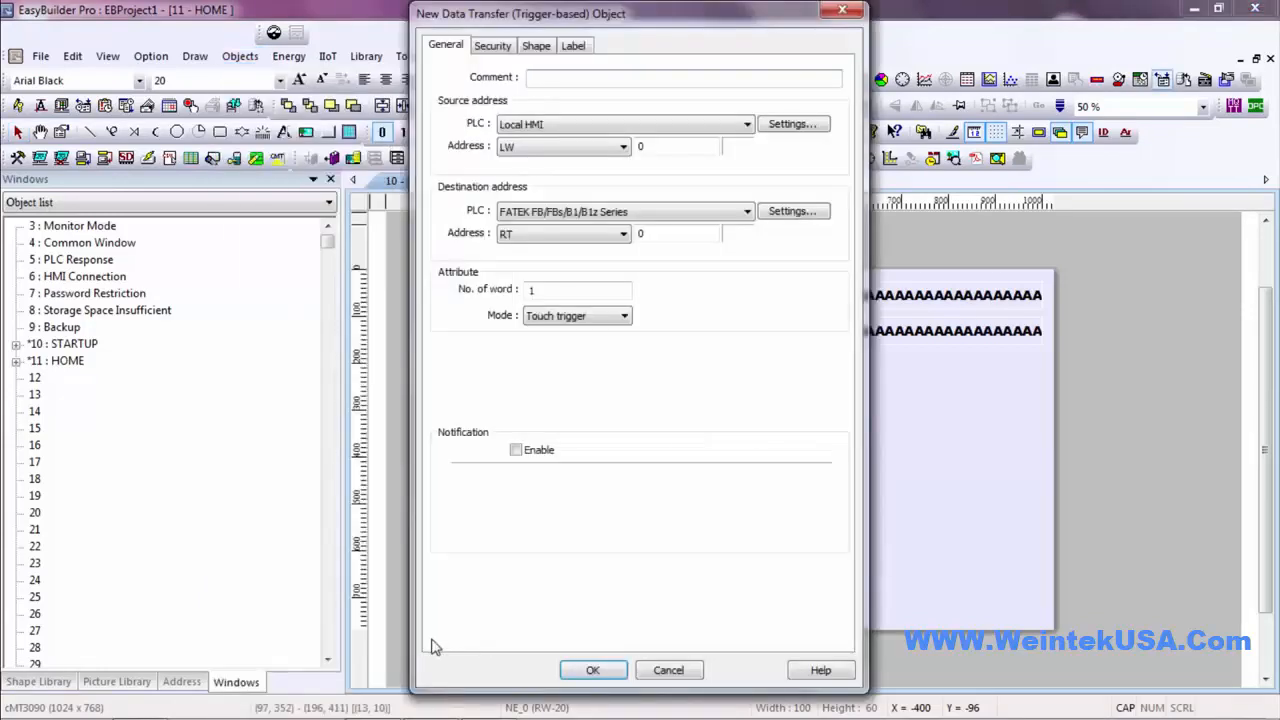
Try External trigger mode with the FATEK FB/FBs/B1/B1z Series PLC as trigger device, and return the mode to Touch trigger
{"action": "left_click", "coordinate": [625, 317]}
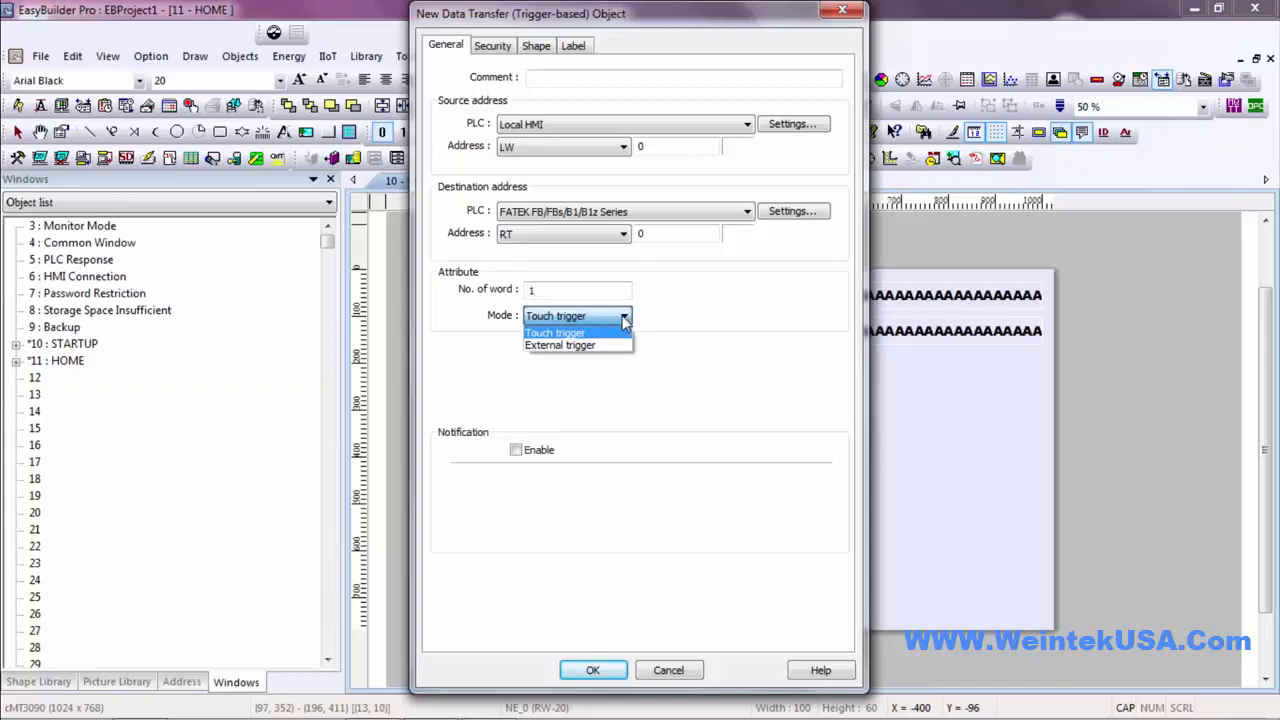
{"action": "left_click", "coordinate": [601, 346]}
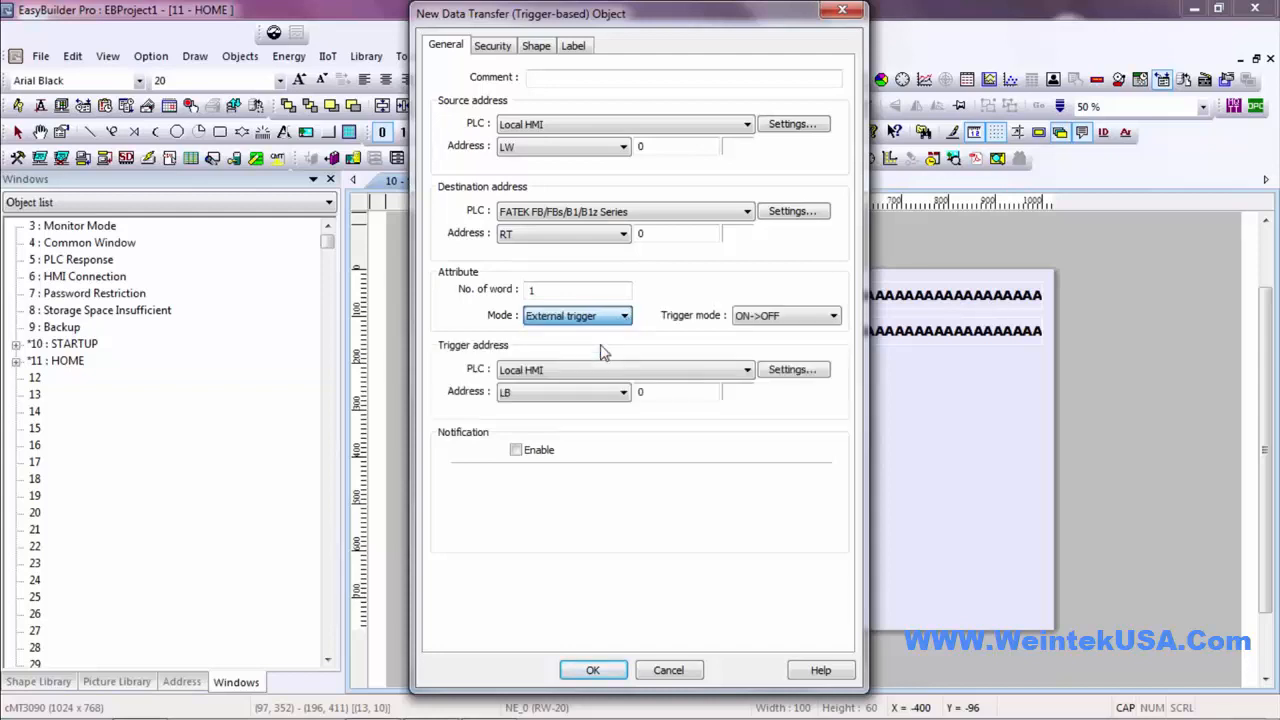
{"action": "left_click", "coordinate": [712, 370]}
{"action": "left_click", "coordinate": [704, 400]}
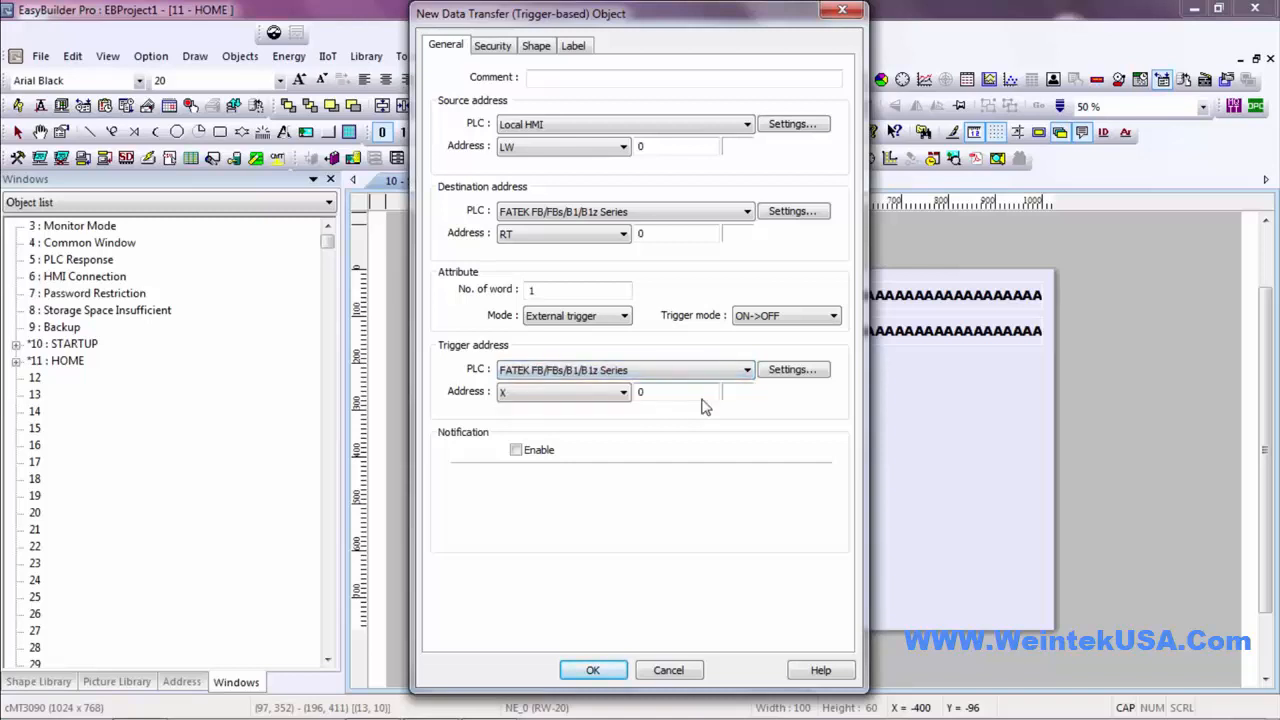
{"action": "left_click", "coordinate": [624, 316]}
{"action": "left_click", "coordinate": [612, 332]}
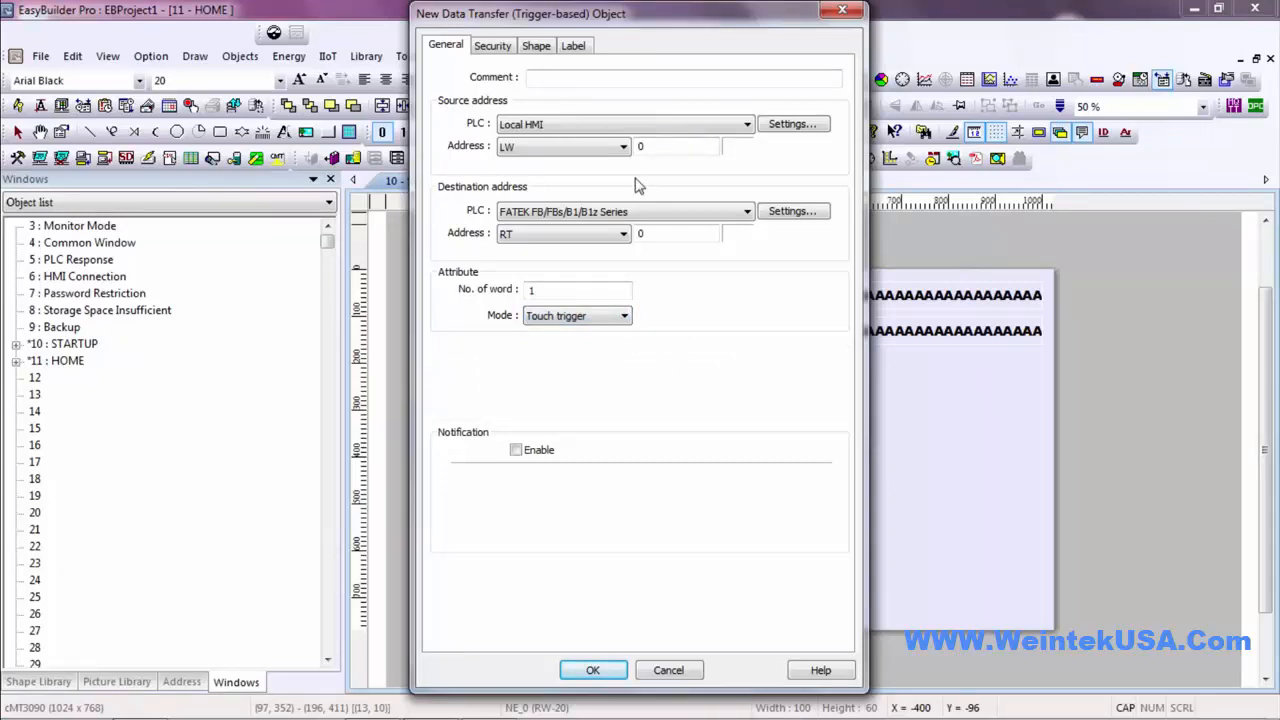
Set the source address to Local HMI RW 20 with index register INDEX 0 (16-bit), and the destination device type to R
{"action": "left_click", "coordinate": [600, 150]}
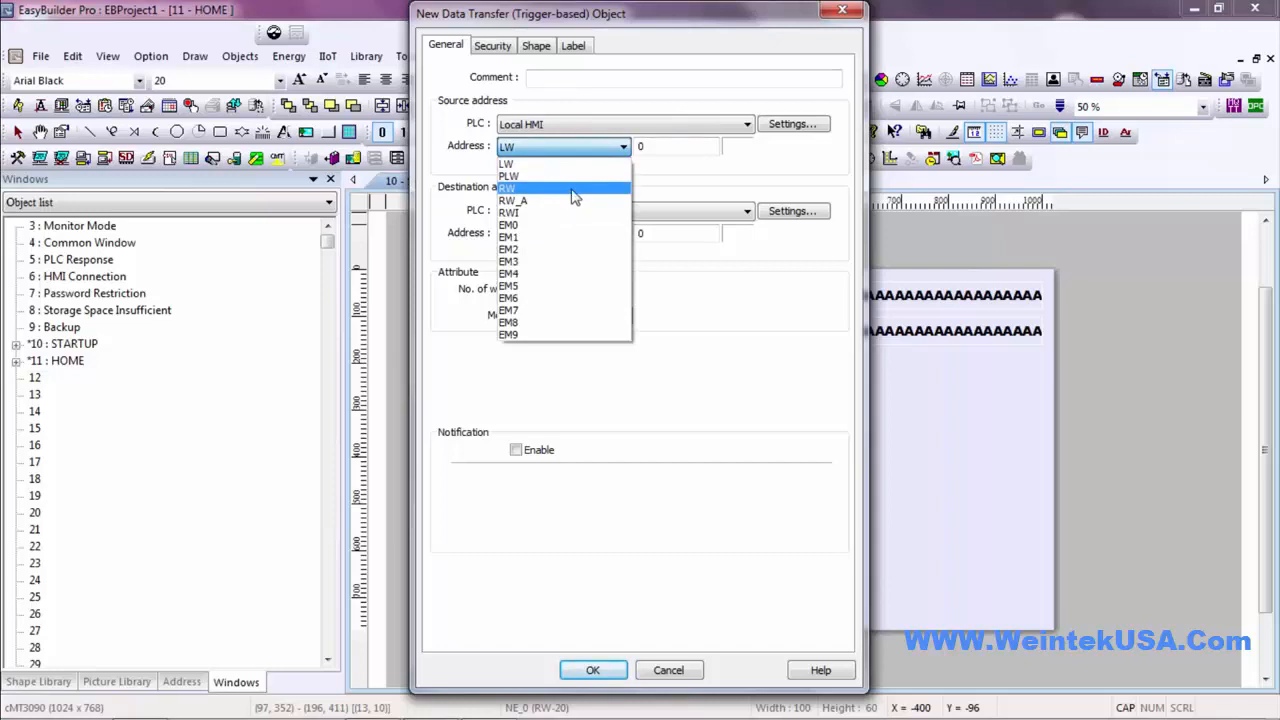
{"action": "left_click", "coordinate": [575, 190]}
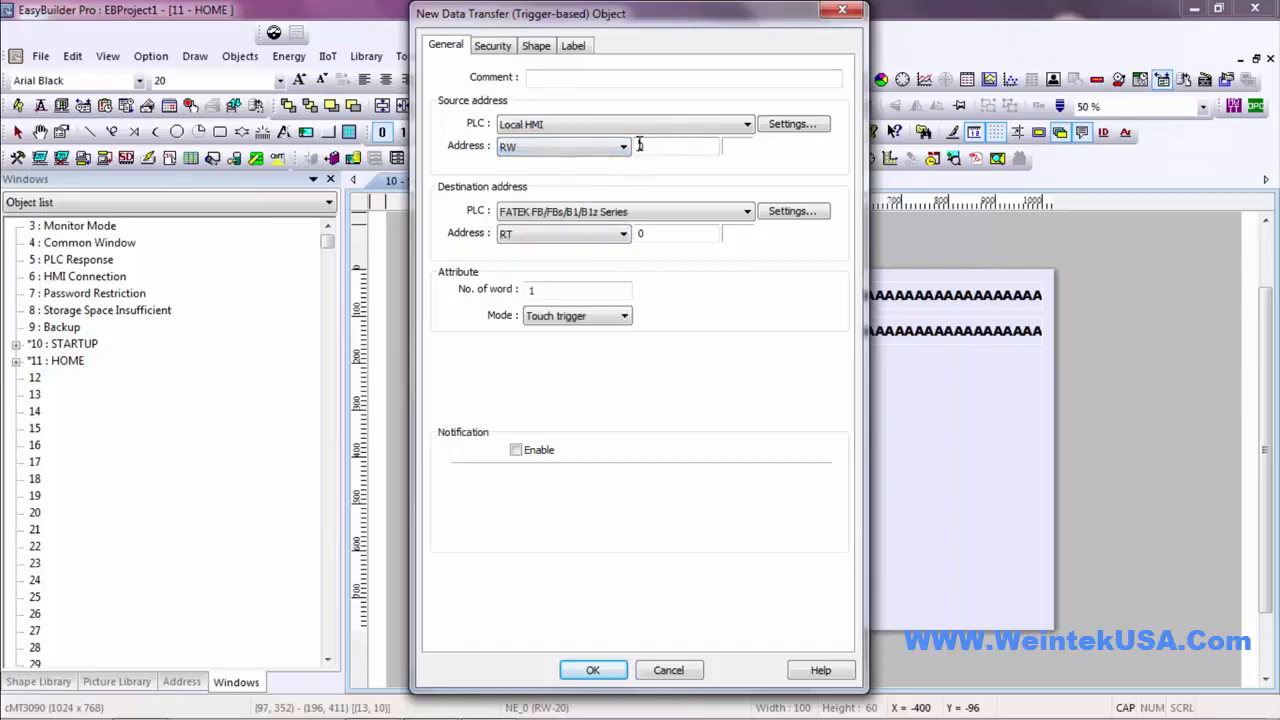
{"action": "left_click", "coordinate": [780, 126]}
{"action": "left_click", "coordinate": [639, 341]}
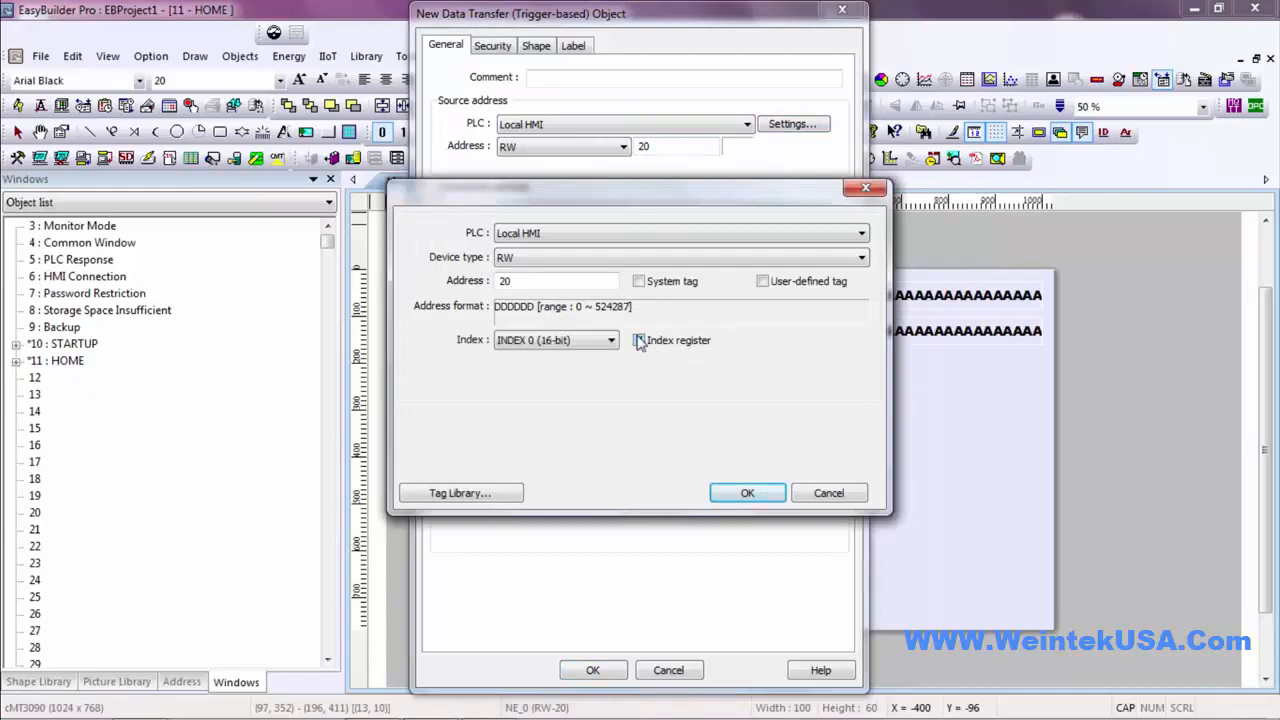
{"action": "left_click", "coordinate": [740, 494]}
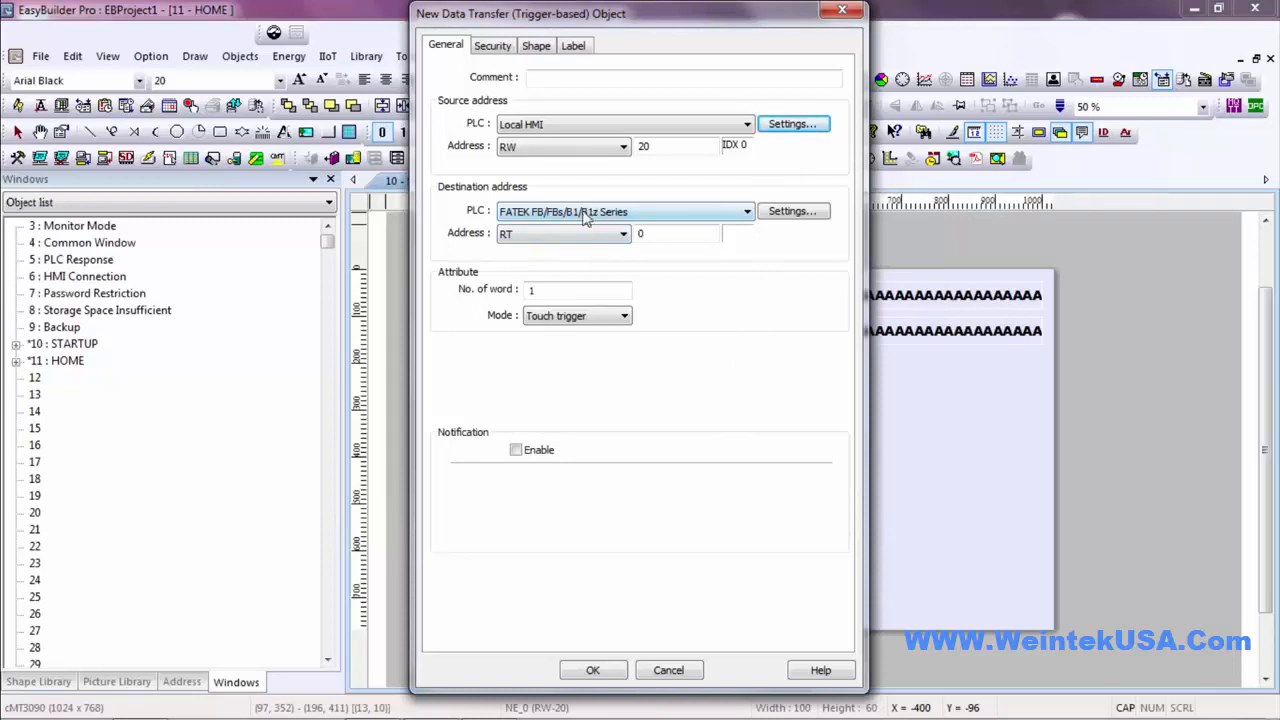
{"action": "left_click", "coordinate": [567, 236]}
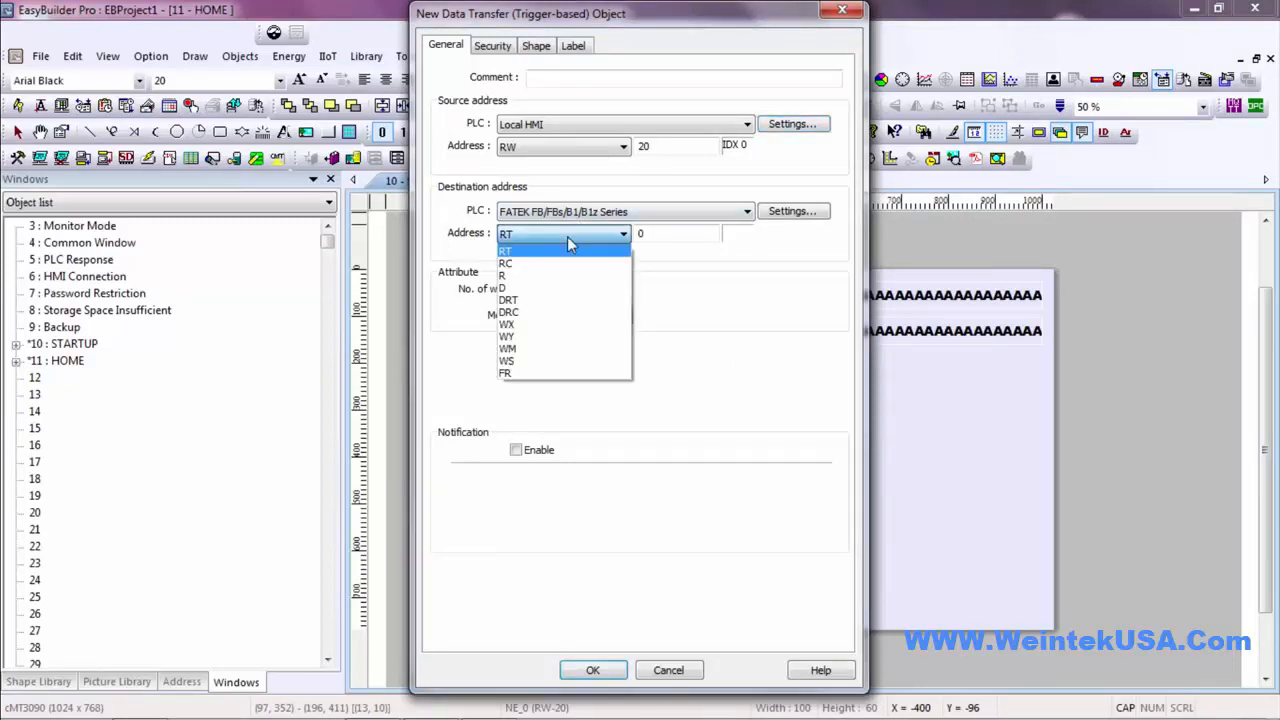
{"action": "left_click", "coordinate": [528, 276]}
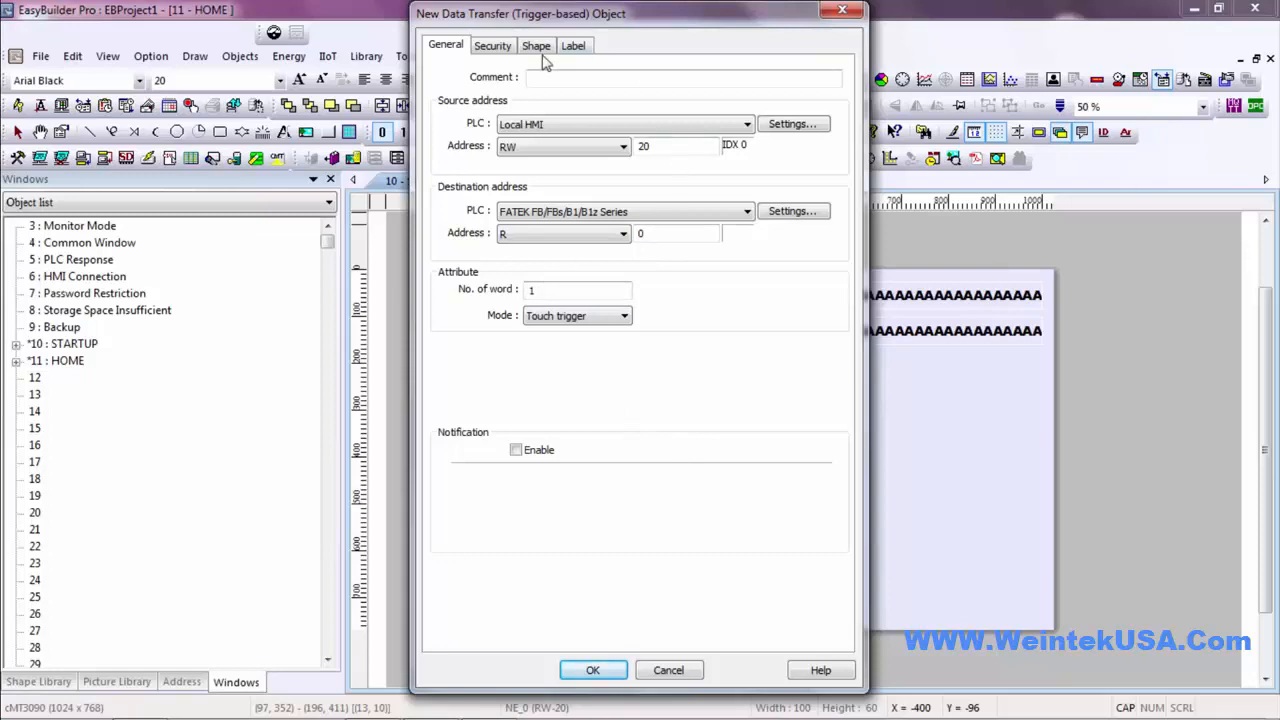
Replace the data transfer object's picture with the rounded shape from the System Button library
{"action": "left_click", "coordinate": [493, 46]}
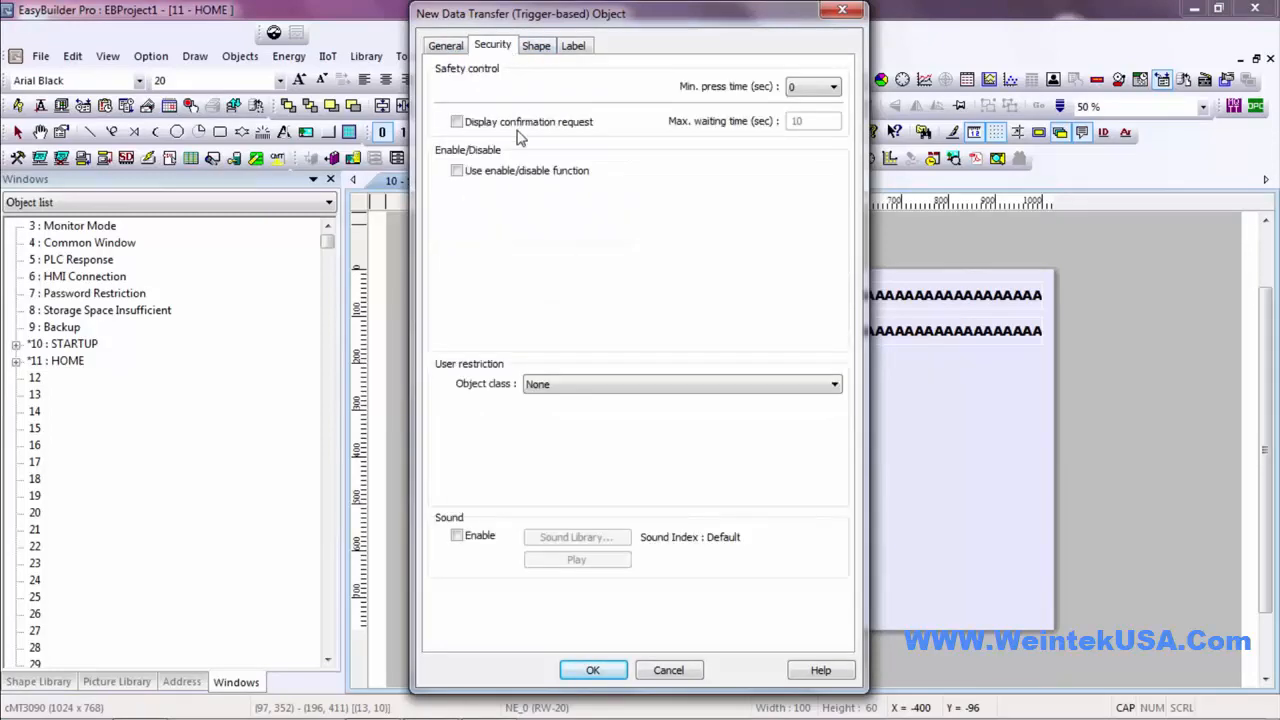
{"action": "left_click", "coordinate": [540, 48]}
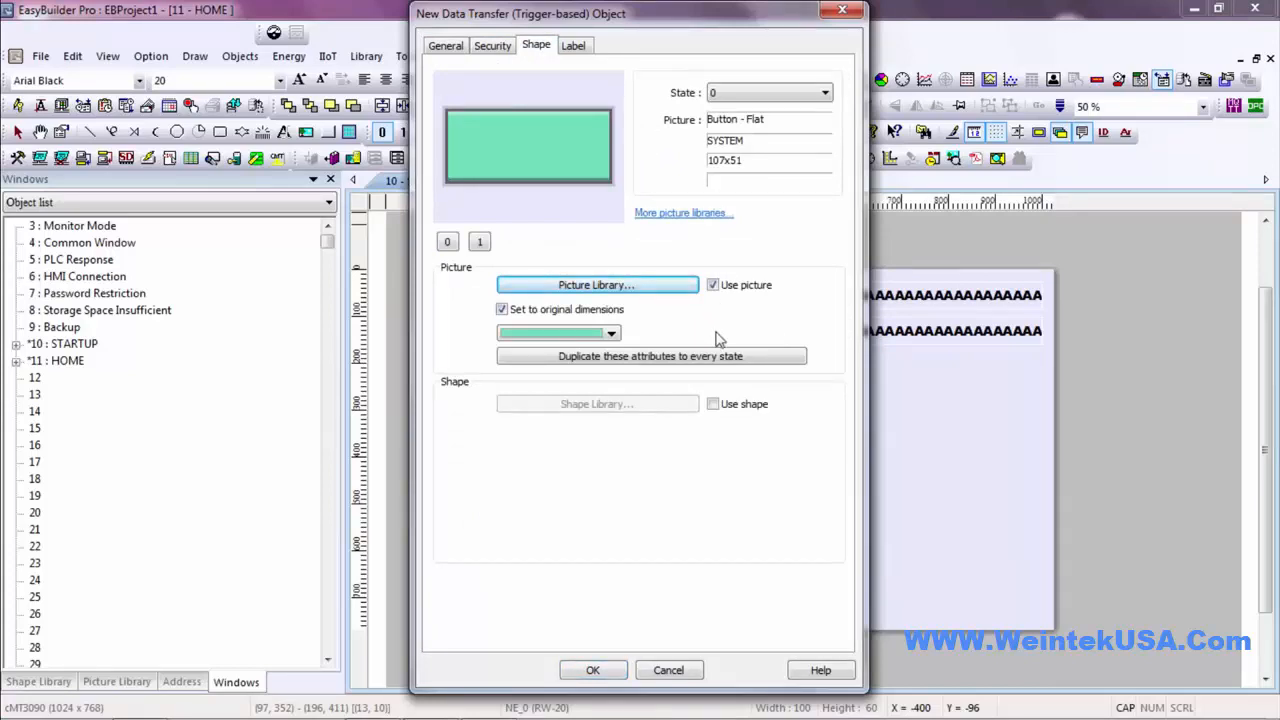
{"action": "left_click", "coordinate": [713, 286]}
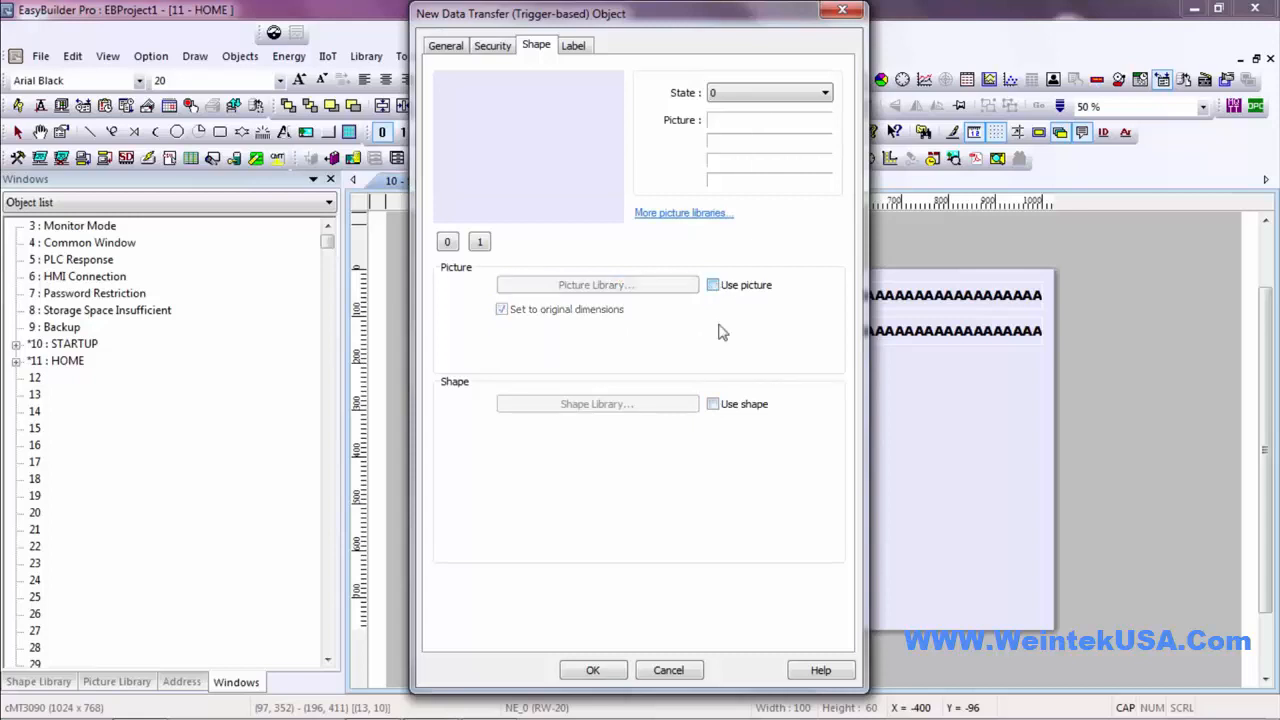
{"action": "left_click", "coordinate": [714, 405]}
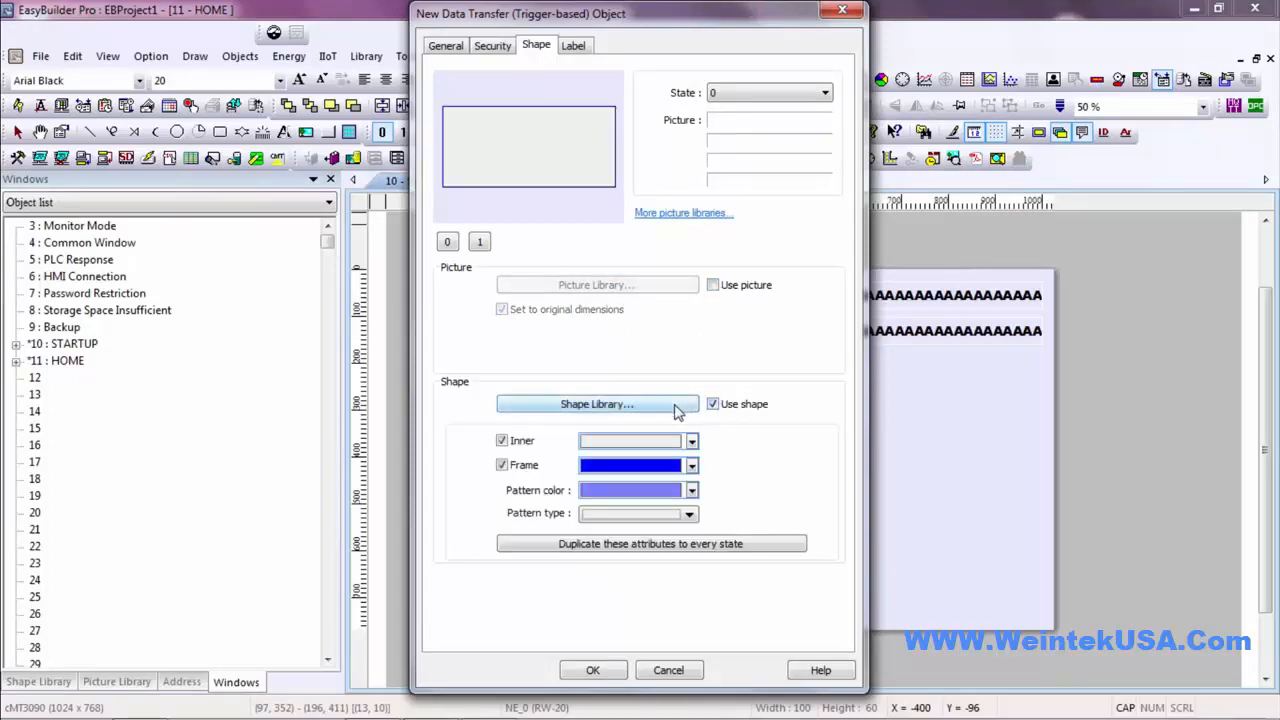
{"action": "left_click", "coordinate": [676, 411]}
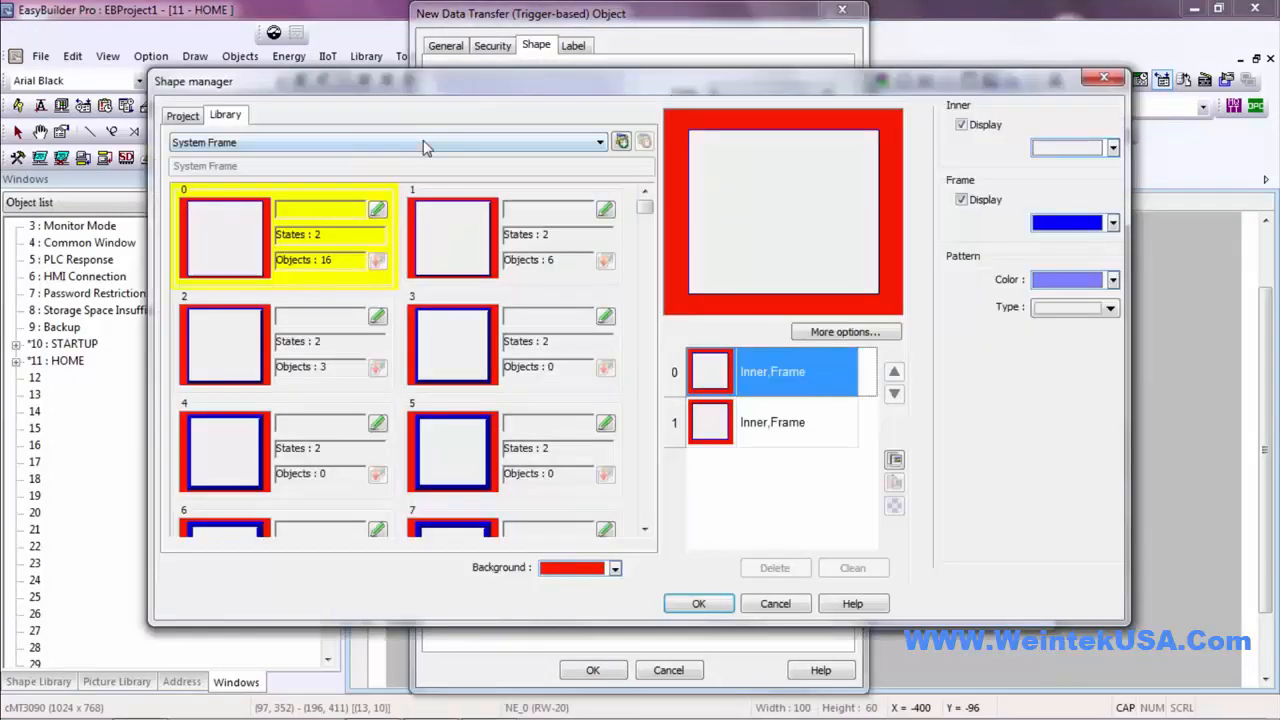
{"action": "left_click", "coordinate": [330, 146]}
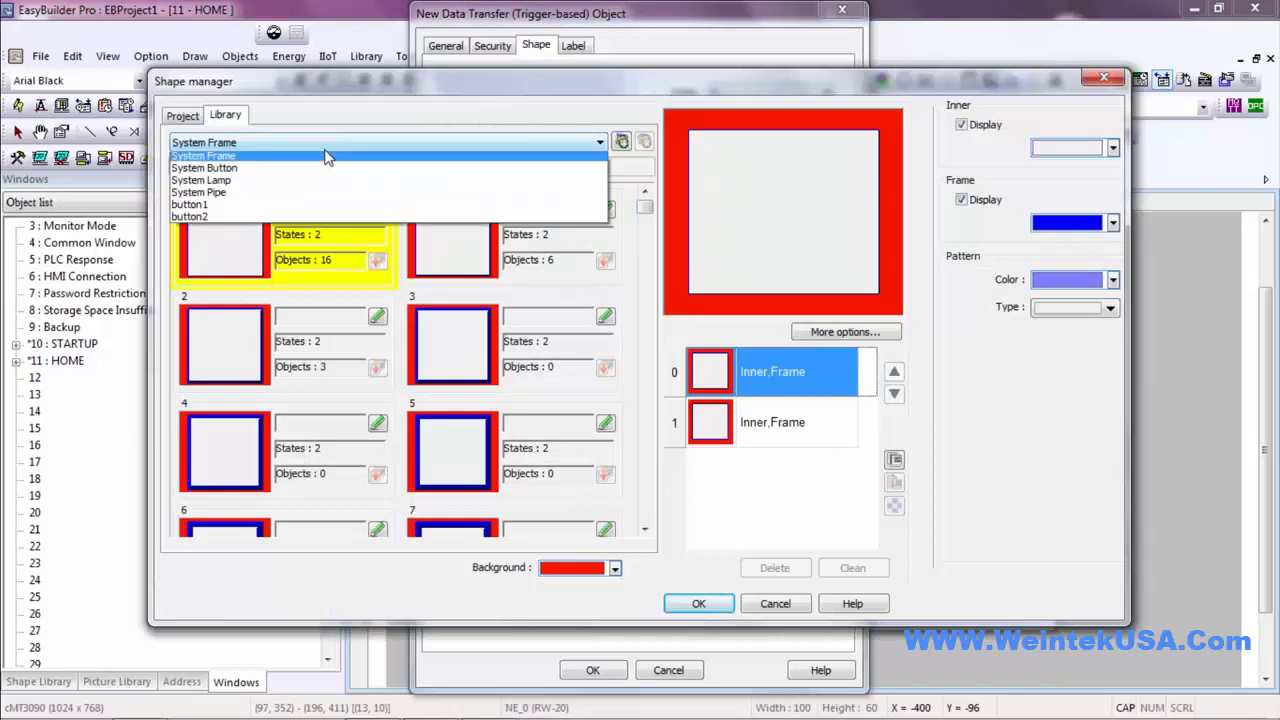
{"action": "left_click", "coordinate": [276, 176]}
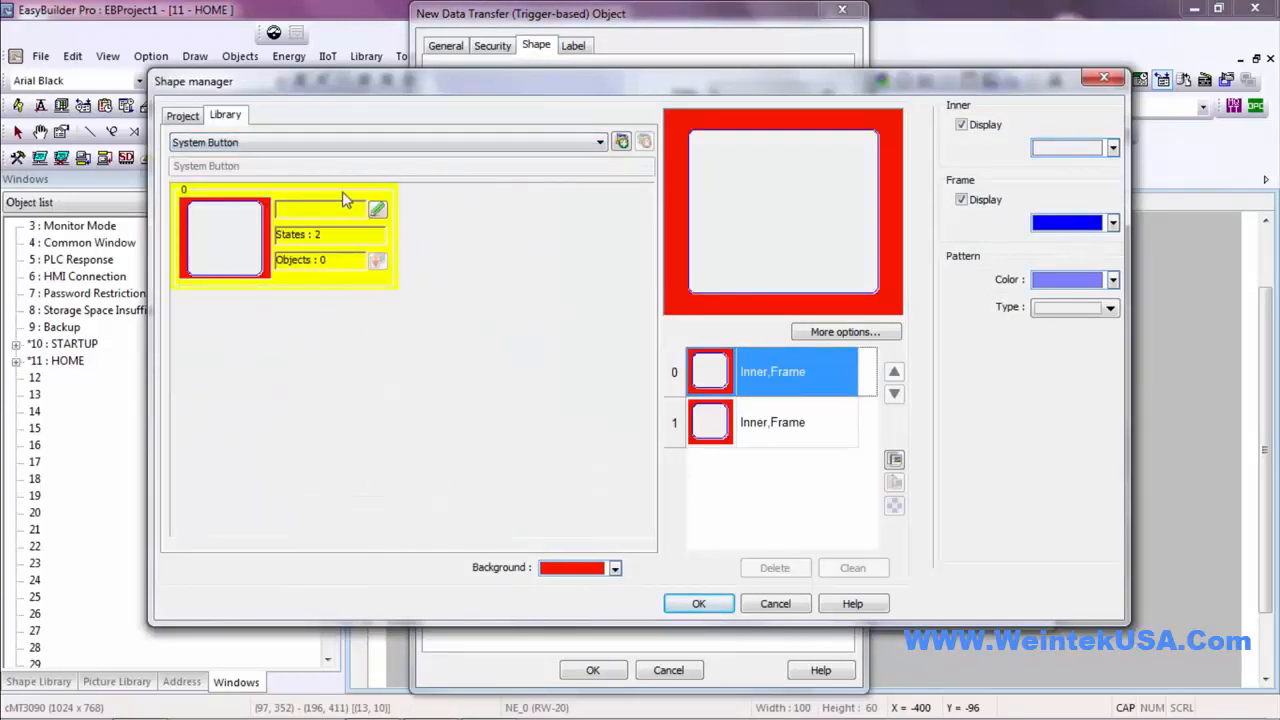
{"action": "left_click", "coordinate": [307, 141]}
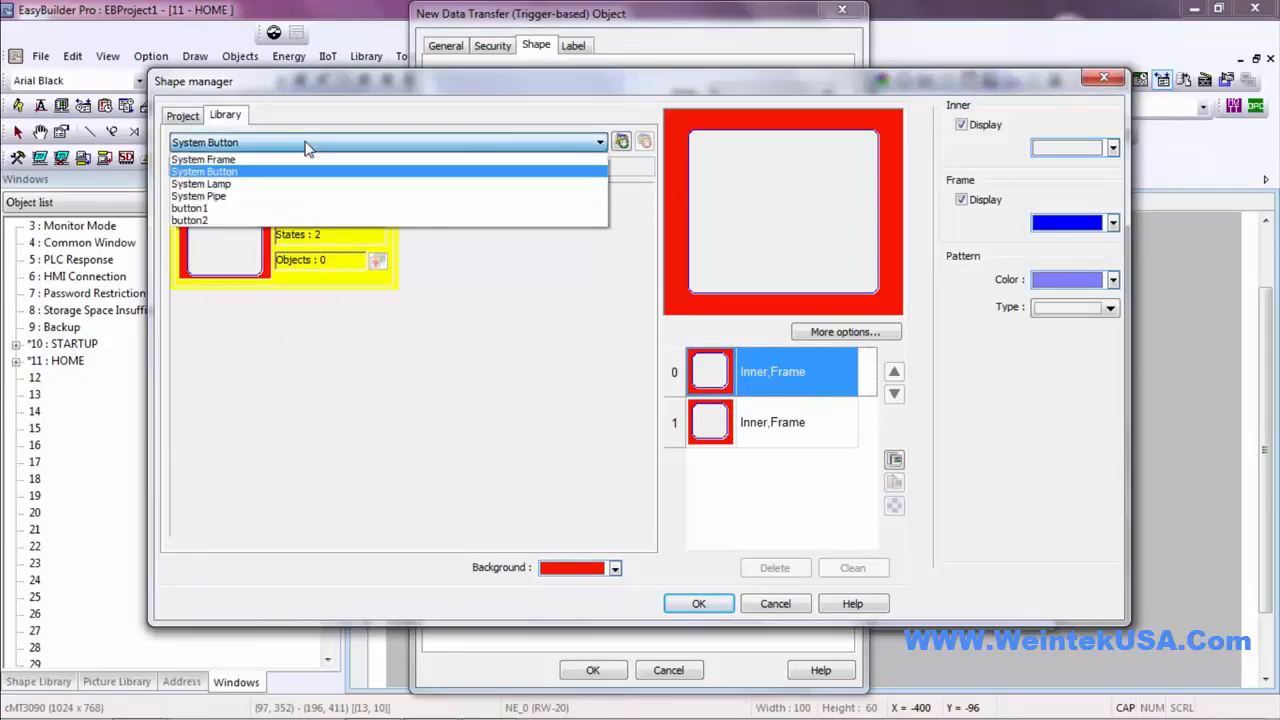
{"action": "left_click", "coordinate": [234, 173]}
{"action": "left_click", "coordinate": [700, 603]}
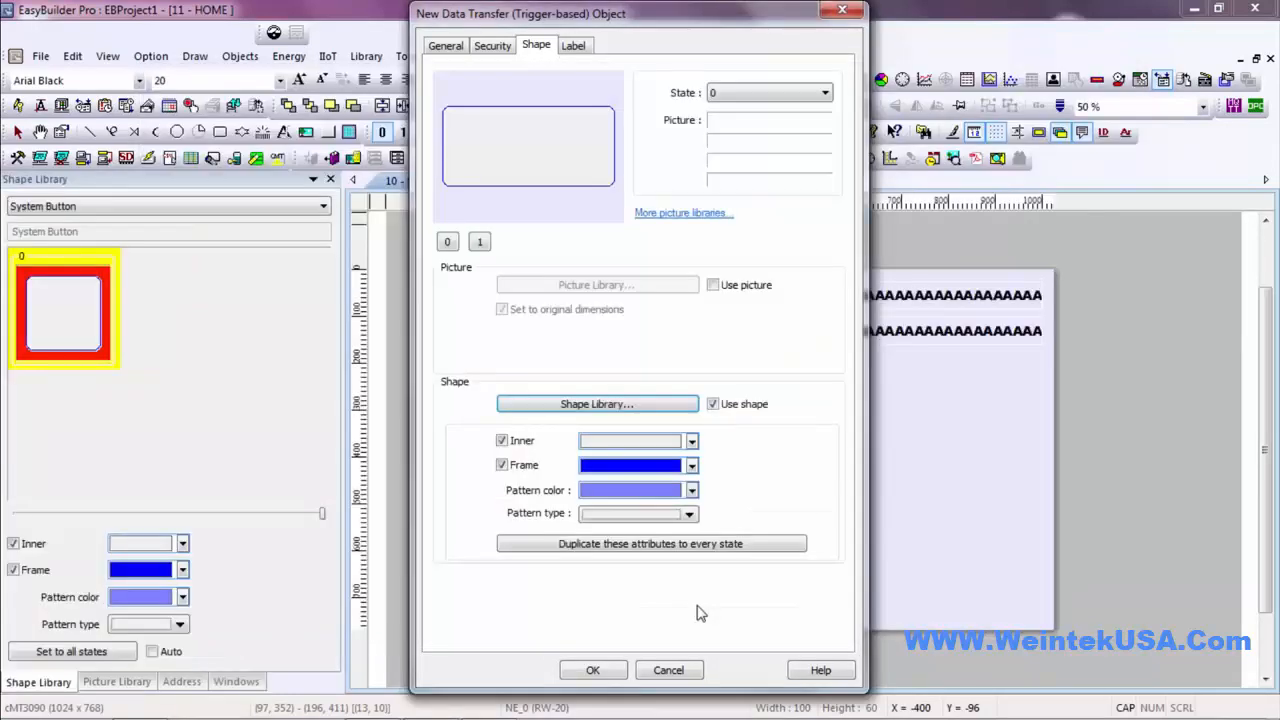
Fill the button shape's interior with dark gray and turn off its frame
{"action": "left_click", "coordinate": [691, 442]}
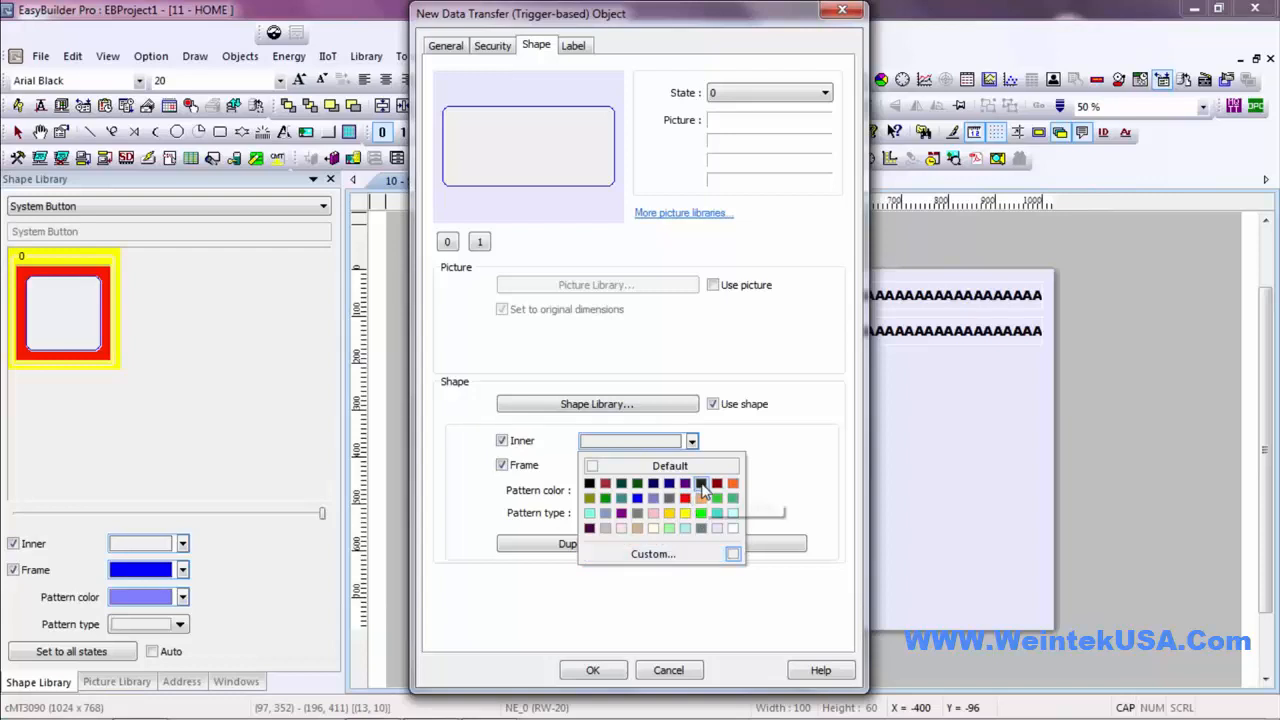
{"action": "left_click", "coordinate": [701, 484]}
{"action": "left_click", "coordinate": [691, 466]}
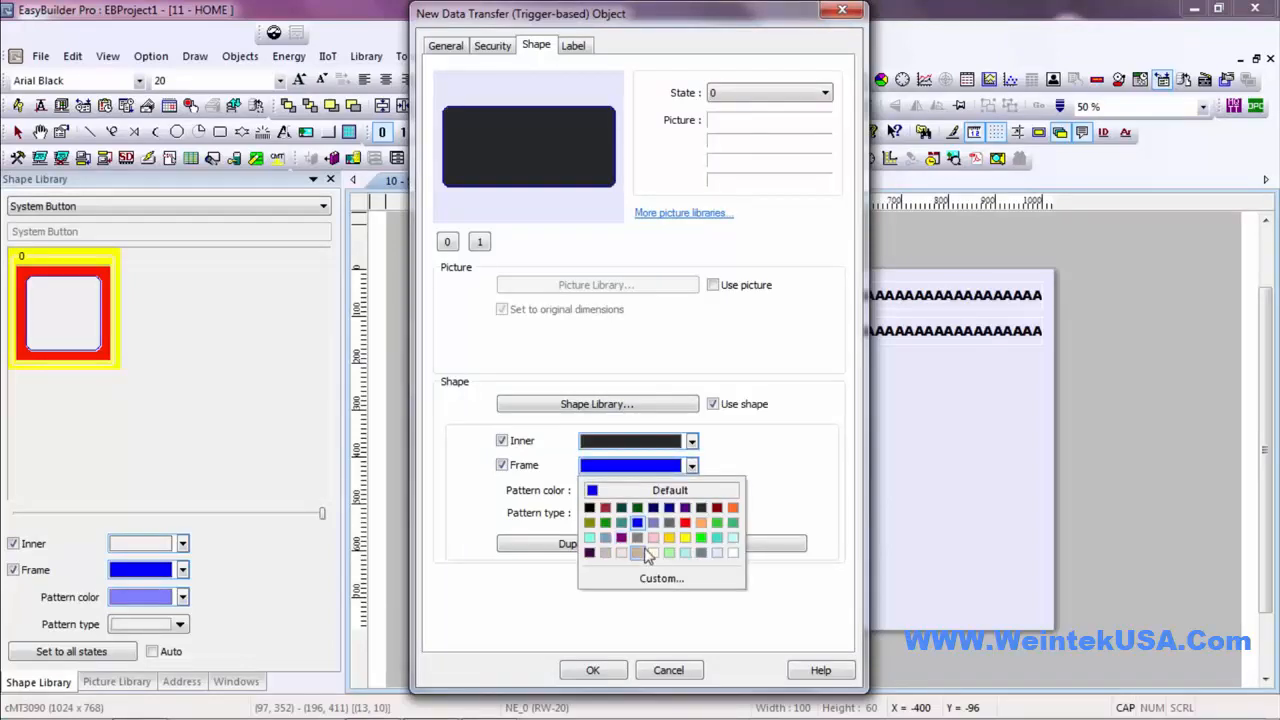
{"action": "left_click", "coordinate": [717, 553]}
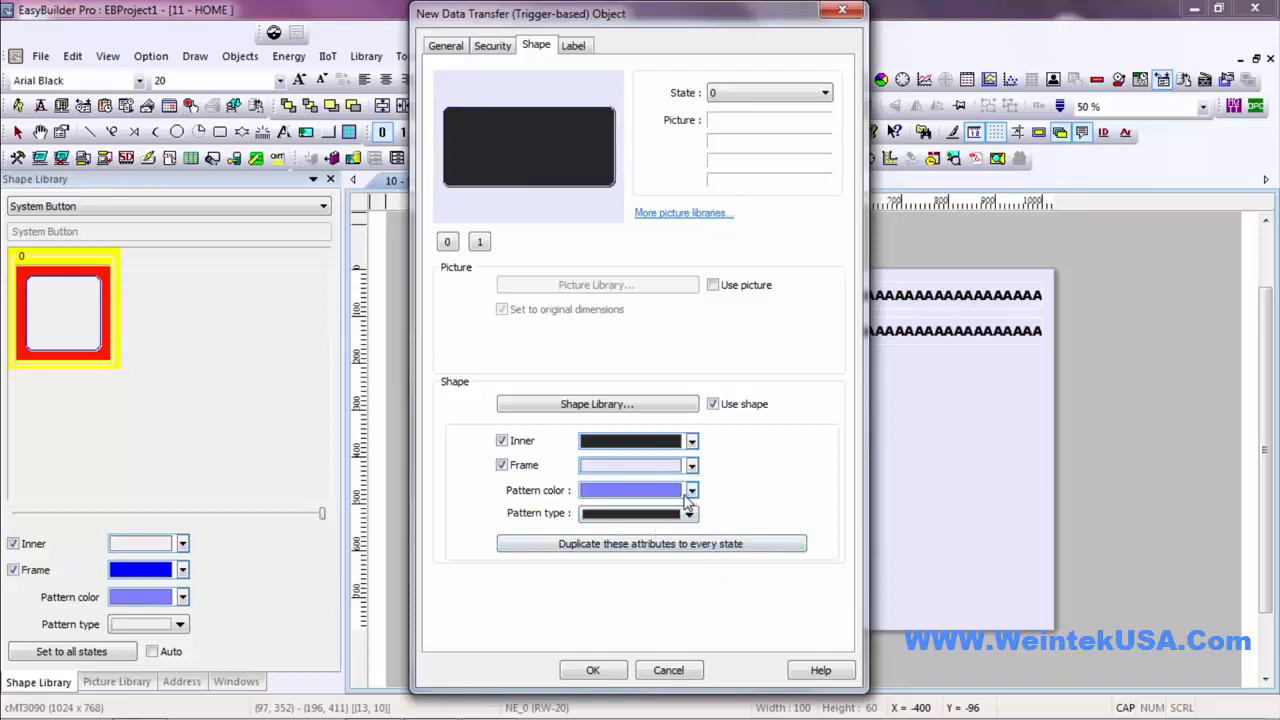
{"action": "left_click", "coordinate": [502, 466]}
Give the button shape a light gray pattern color and a vertical gradient that darkens toward the bottom
{"action": "left_click", "coordinate": [691, 490]}
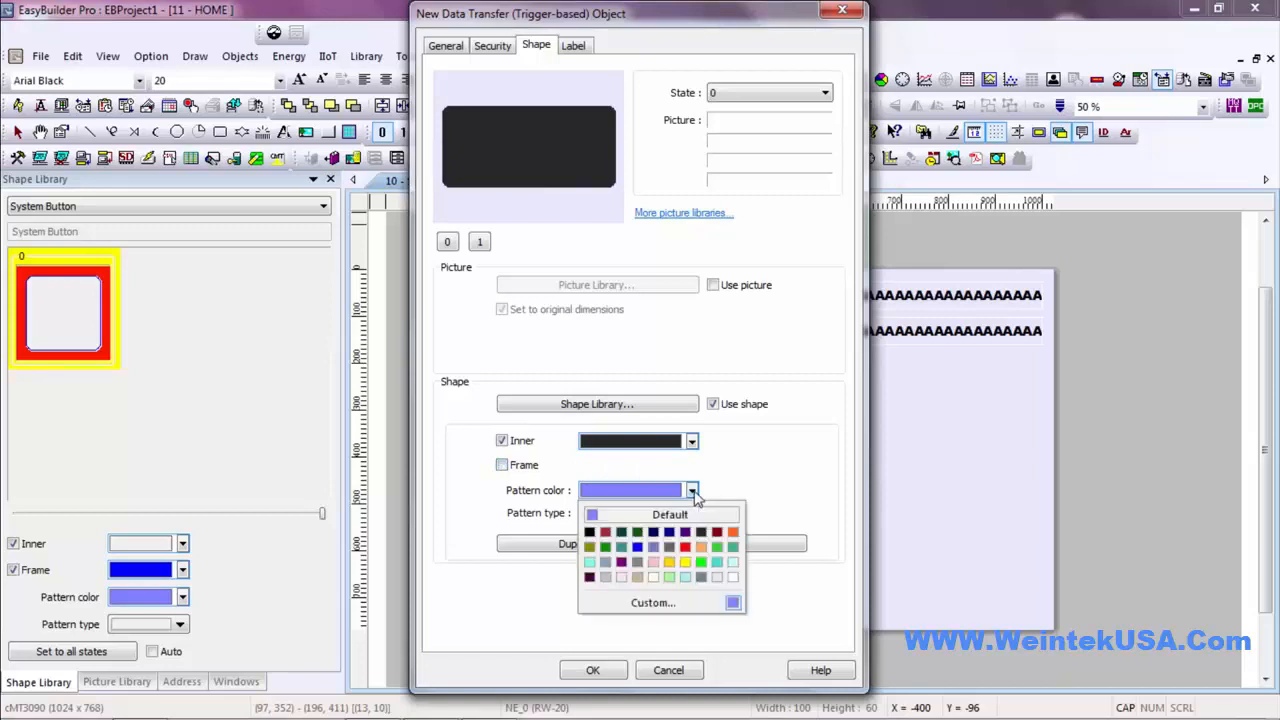
{"action": "left_click", "coordinate": [605, 578]}
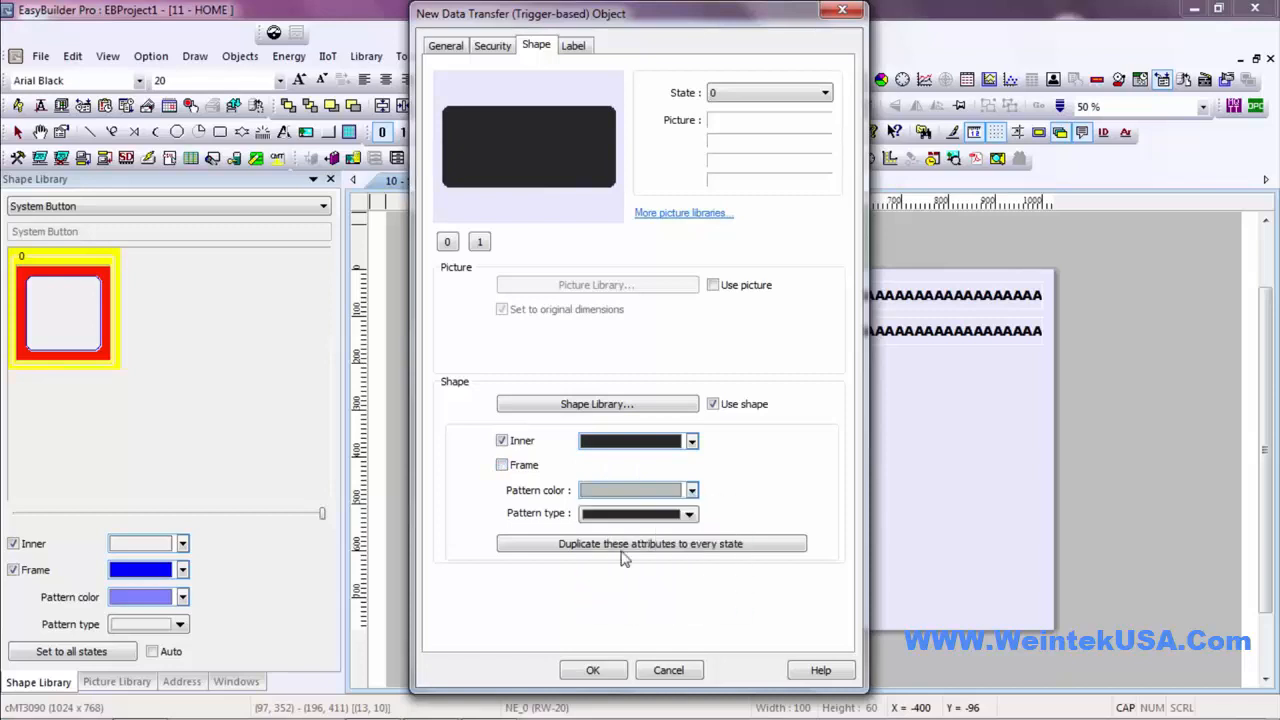
{"action": "left_click", "coordinate": [690, 514]}
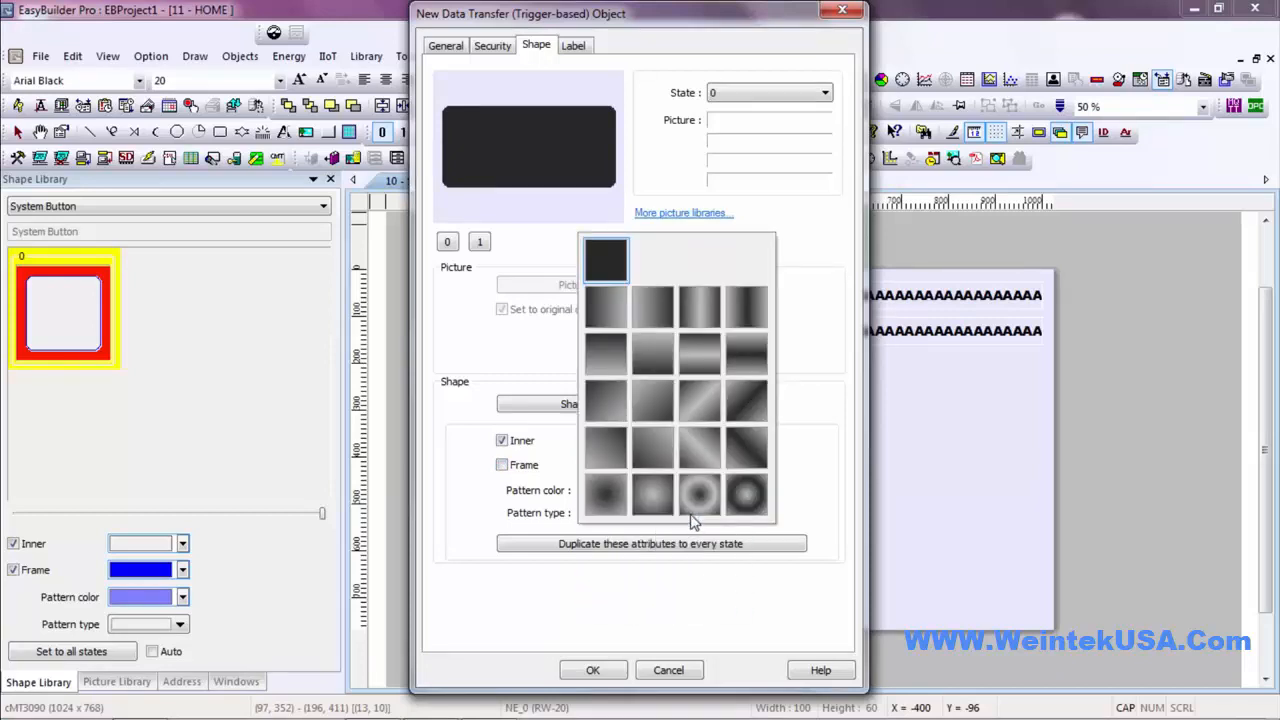
{"action": "left_click", "coordinate": [655, 352]}
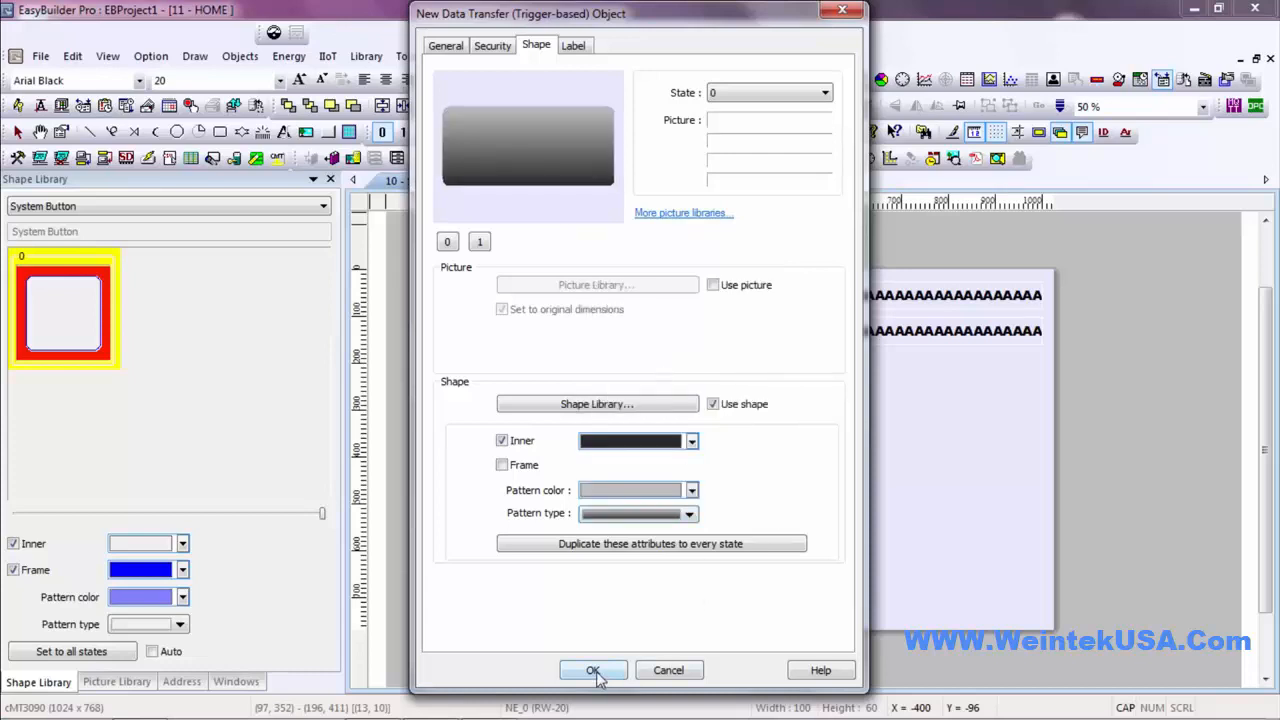
Give the data transfer button a yellow SET label in every state and place it beside the first numeric object
{"action": "left_click", "coordinate": [574, 47]}
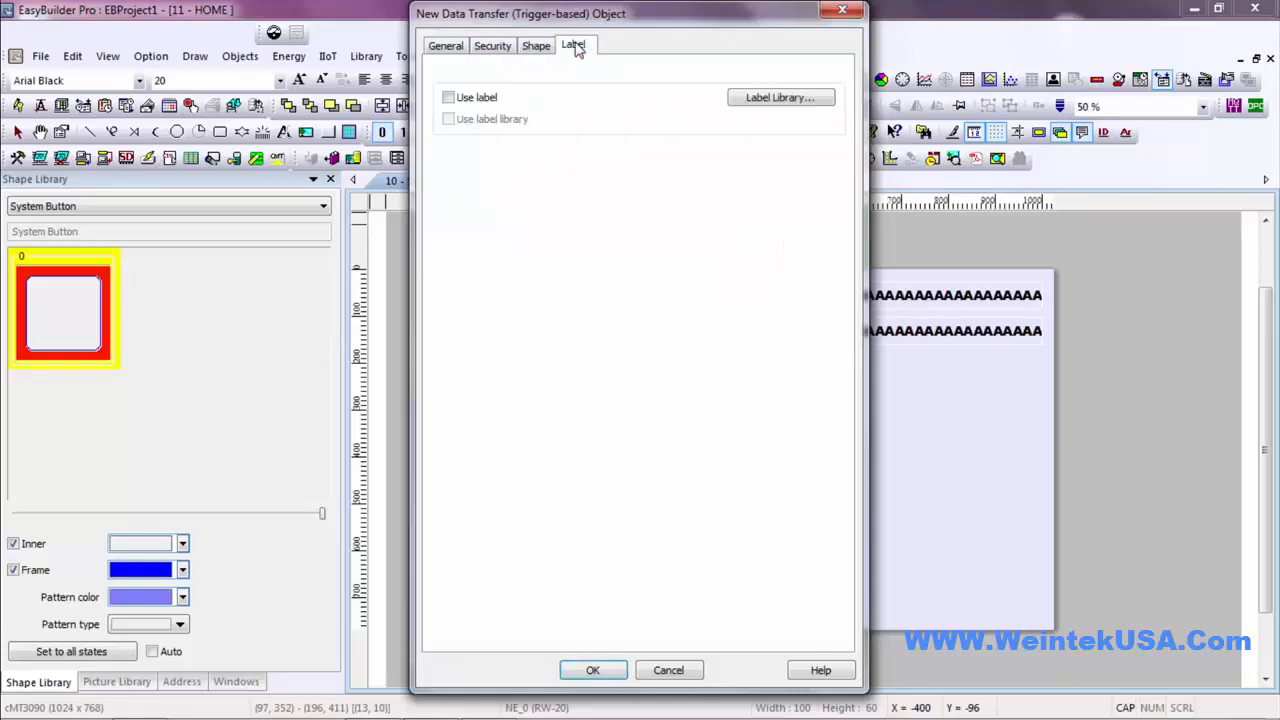
{"action": "left_click", "coordinate": [448, 97]}
{"action": "left_click", "coordinate": [627, 292]}
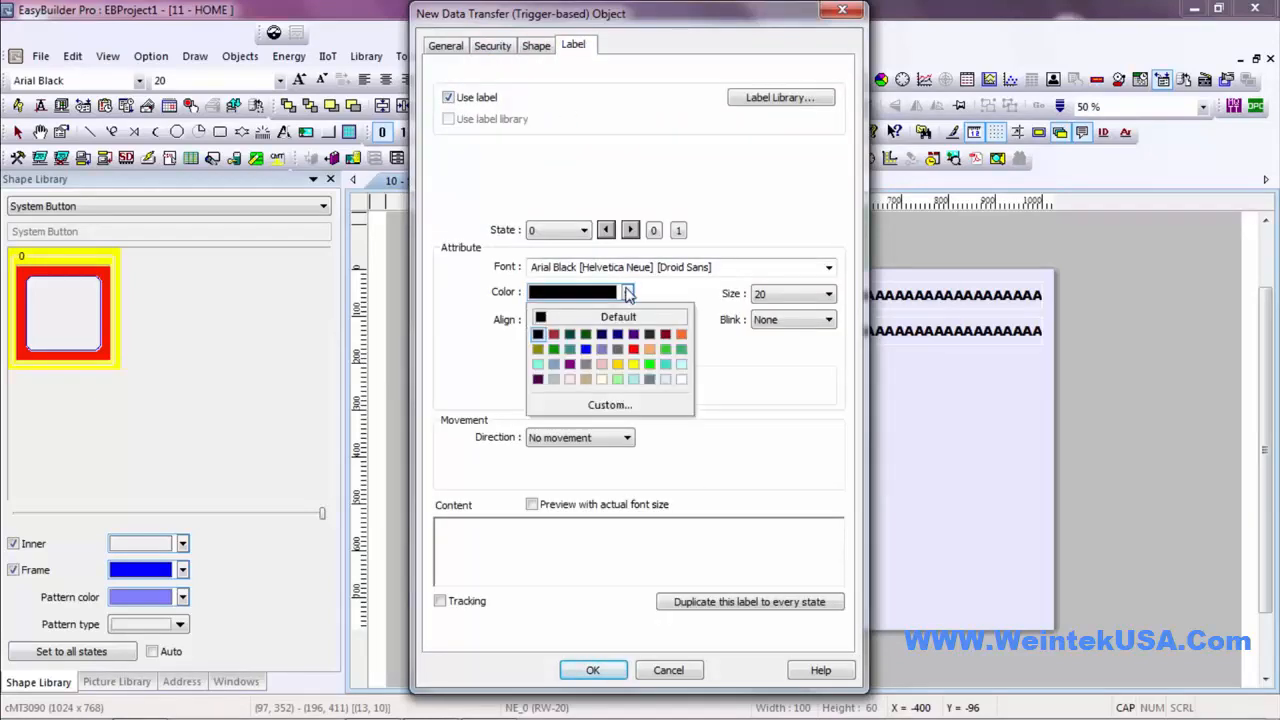
{"action": "left_click", "coordinate": [633, 365]}
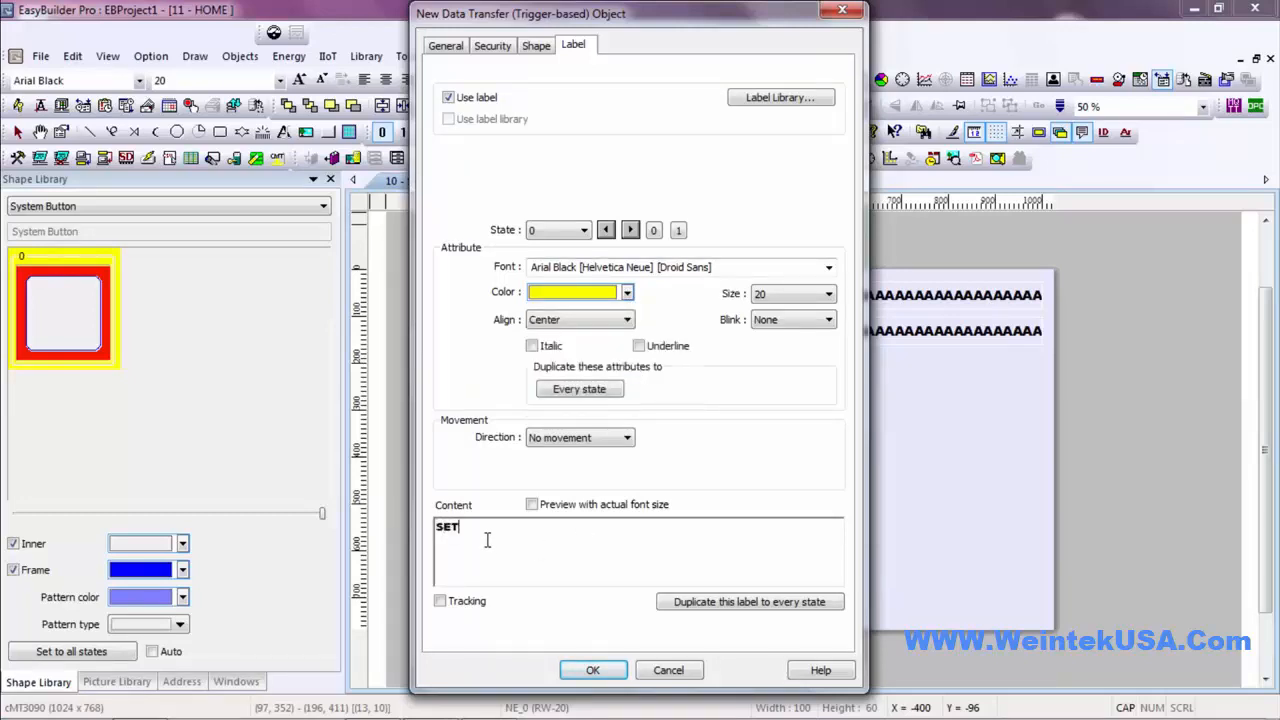
{"action": "left_click", "coordinate": [716, 603]}
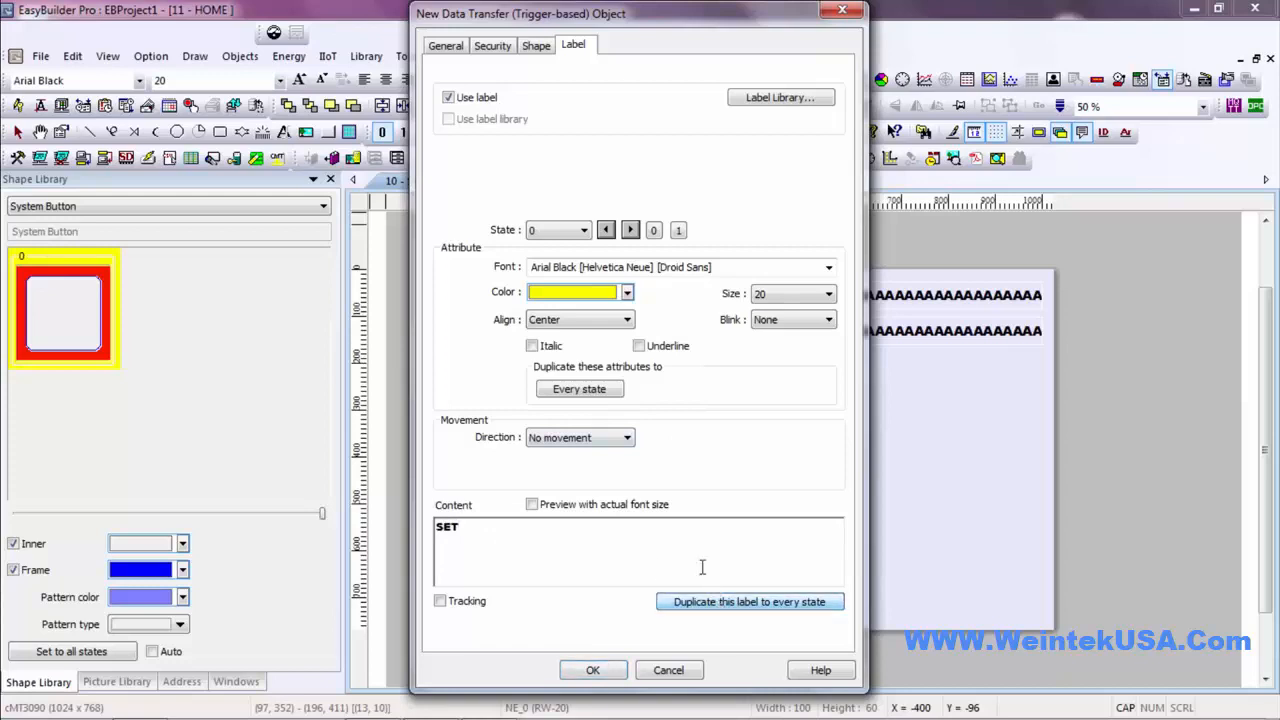
{"action": "left_click", "coordinate": [612, 674]}
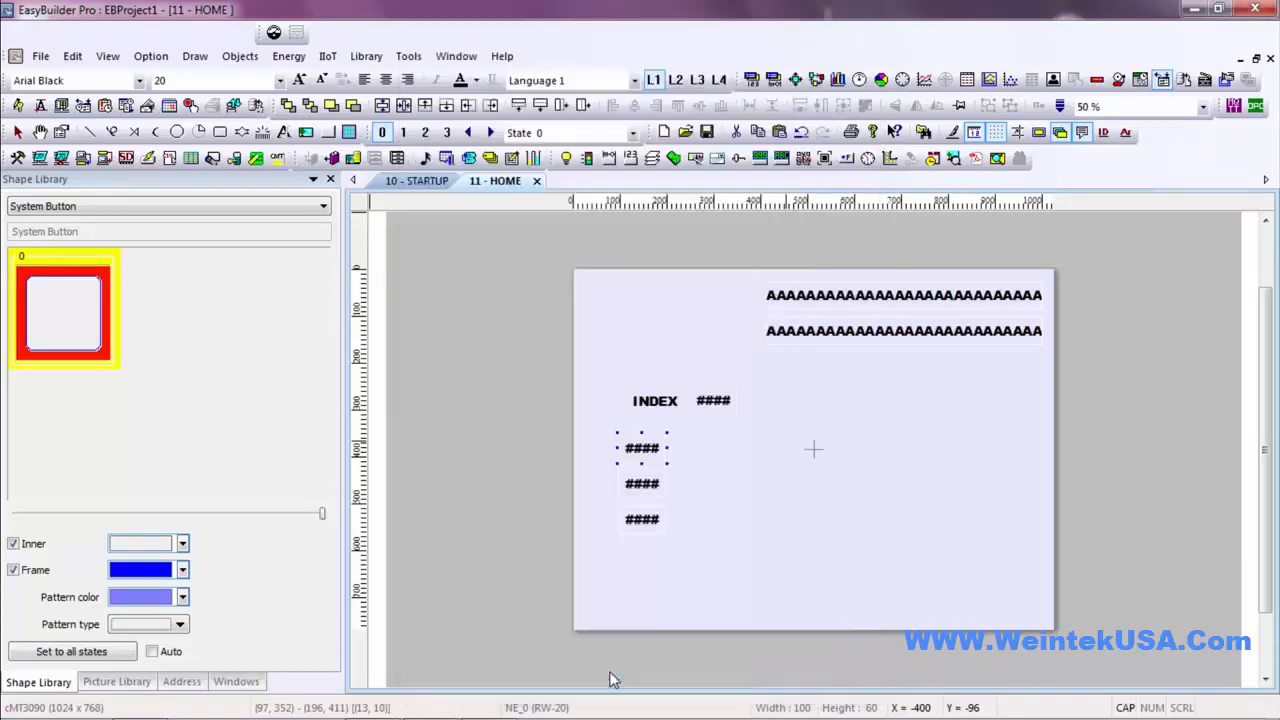
{"action": "left_click", "coordinate": [677, 437]}
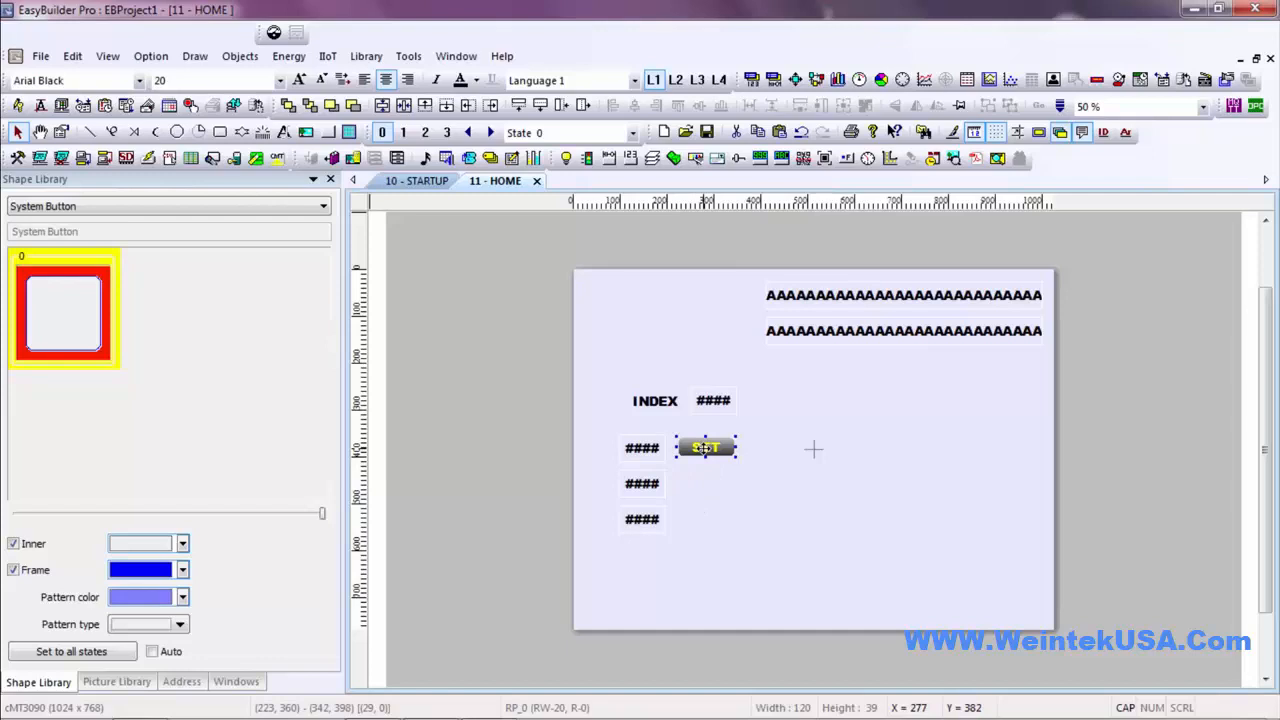
Start a new numeric object that reads and writes device type R on the FATEK FB/FBs/B1/B1z Series PLC
{"action": "left_click", "coordinate": [643, 455]}
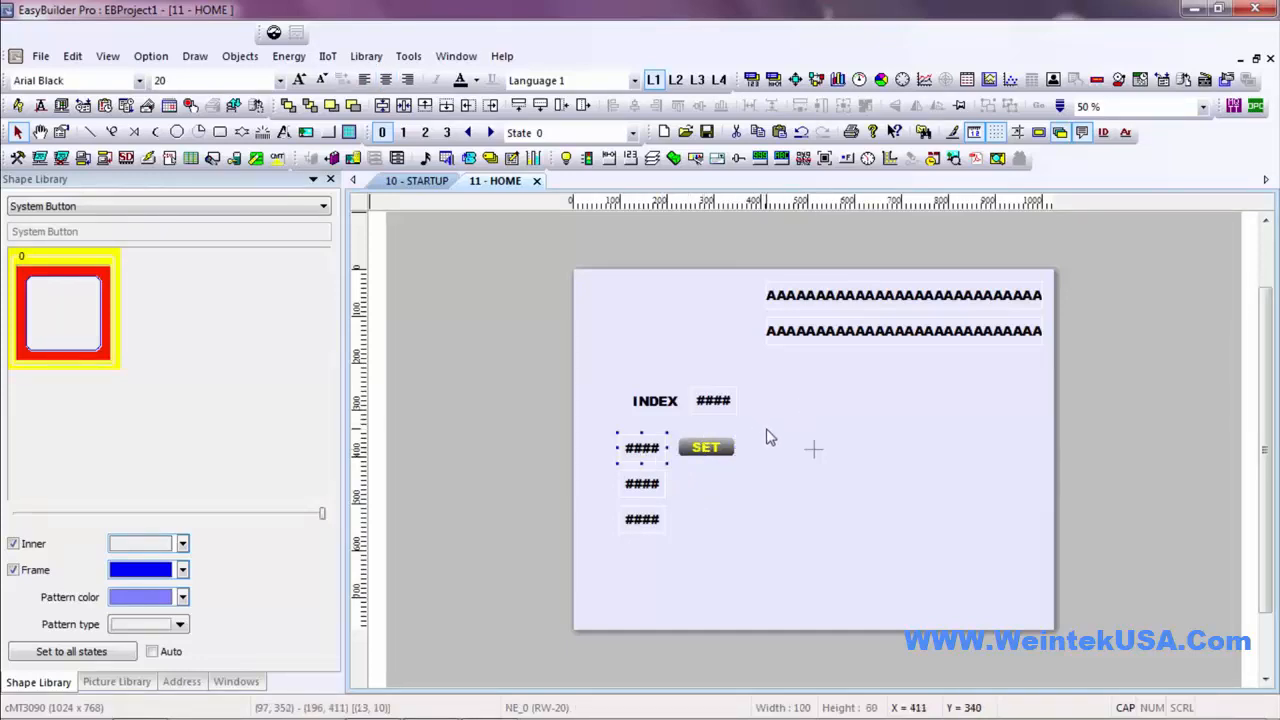
{"action": "left_click", "coordinate": [760, 158]}
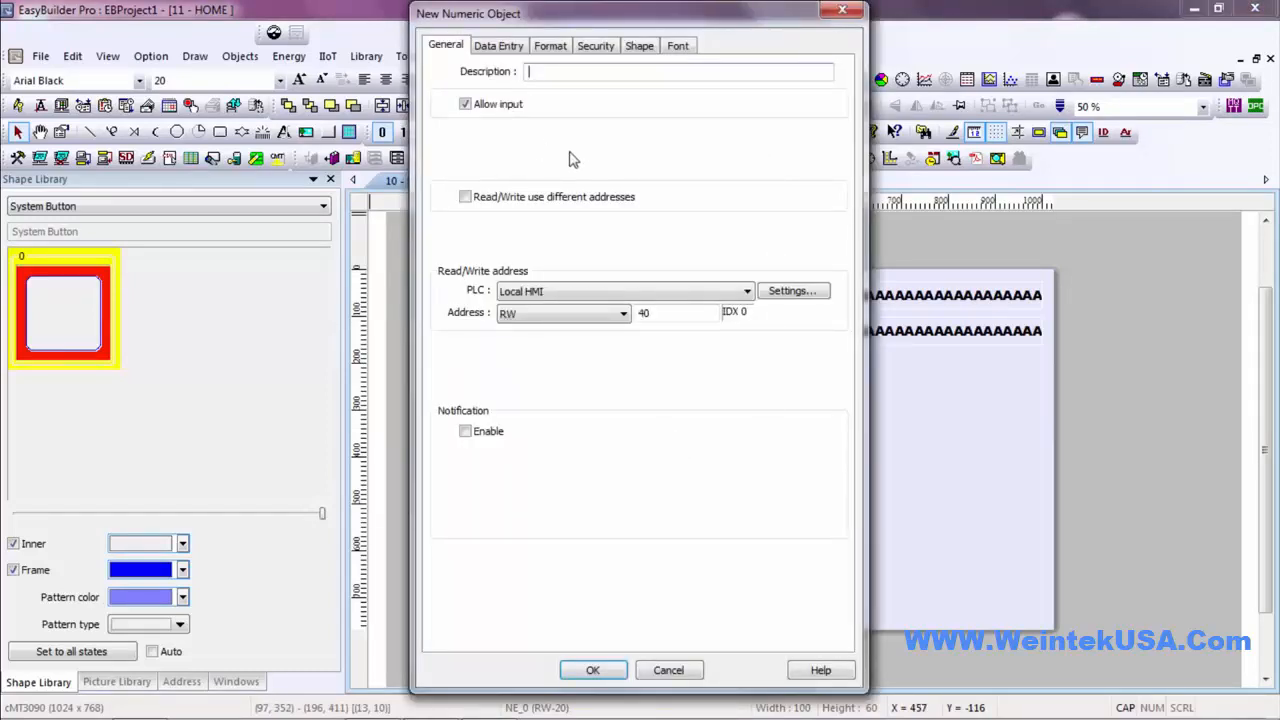
{"action": "left_click", "coordinate": [627, 292]}
{"action": "left_click", "coordinate": [611, 321]}
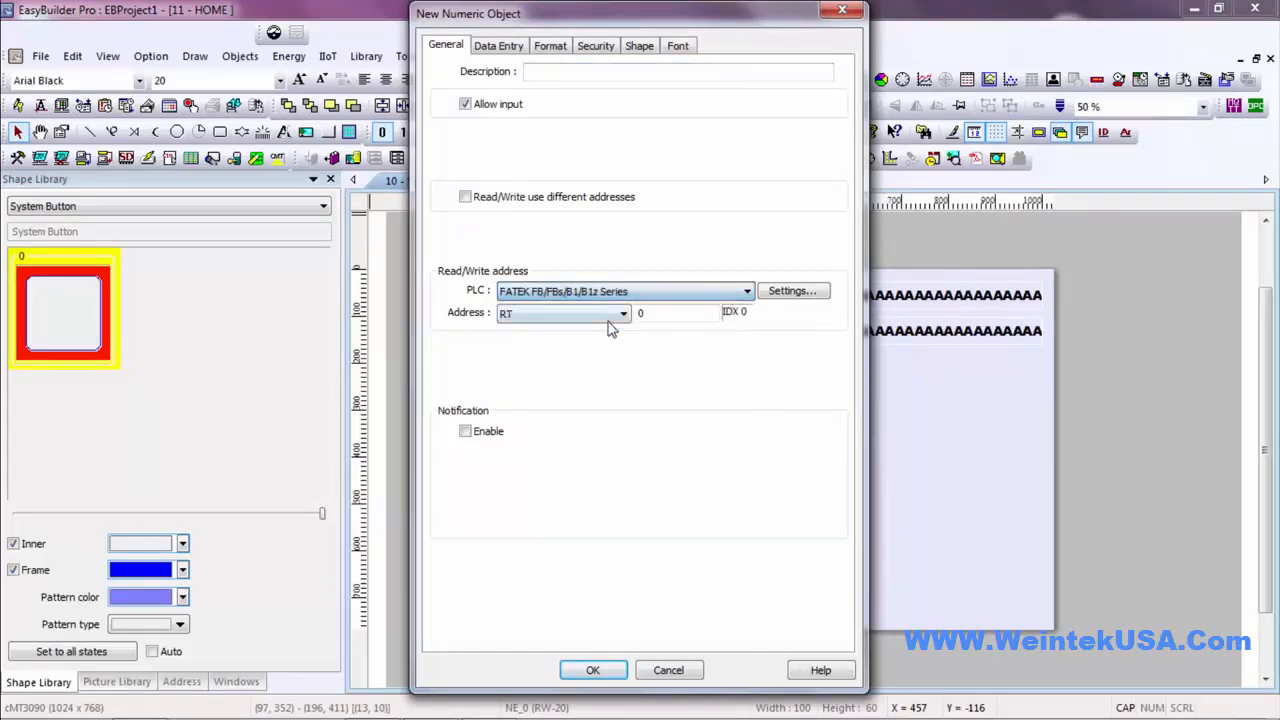
{"action": "left_click", "coordinate": [601, 314]}
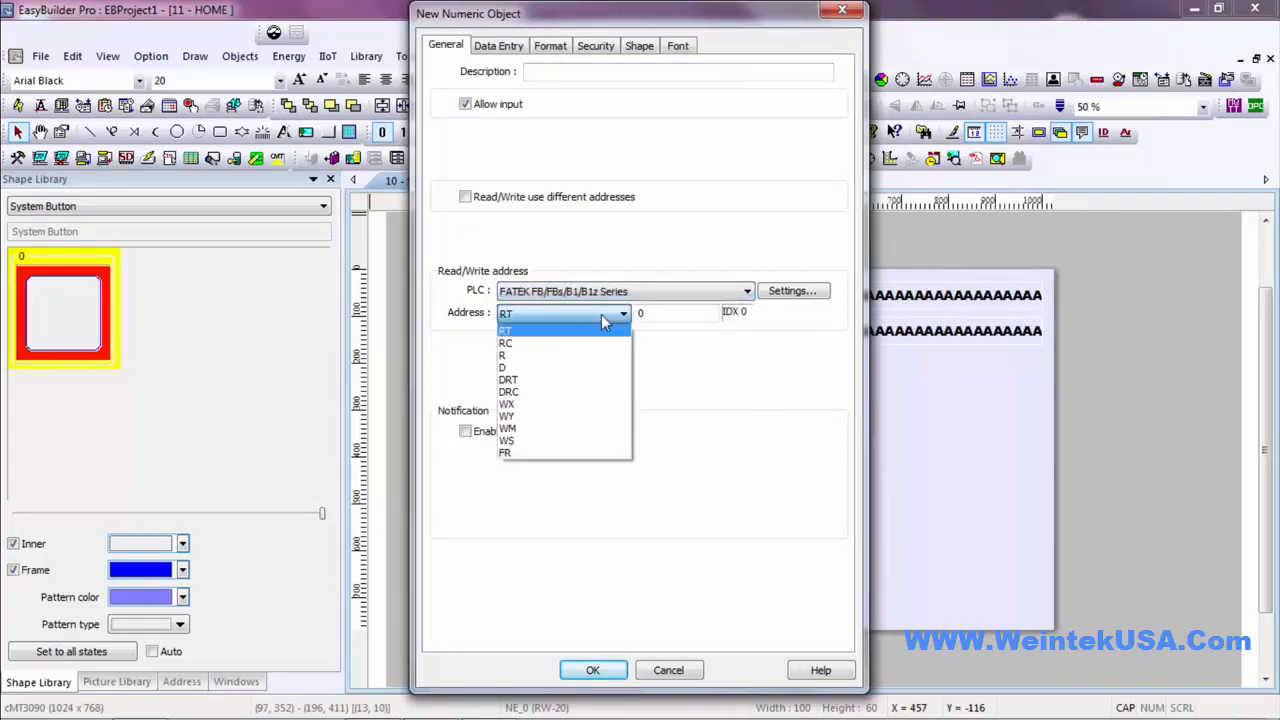
{"action": "left_click", "coordinate": [544, 356]}
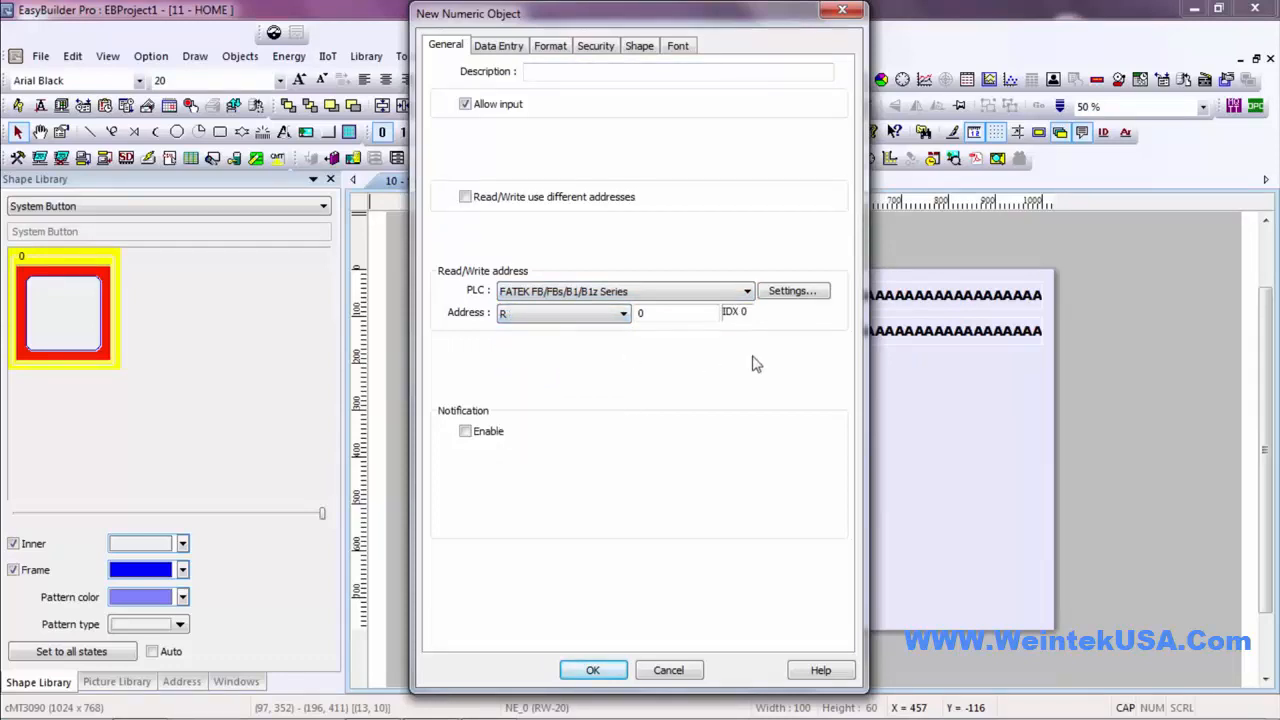
Turn off the index register for the new numeric object's address and place the object on the far side of the SET button
{"action": "left_click", "coordinate": [786, 291]}
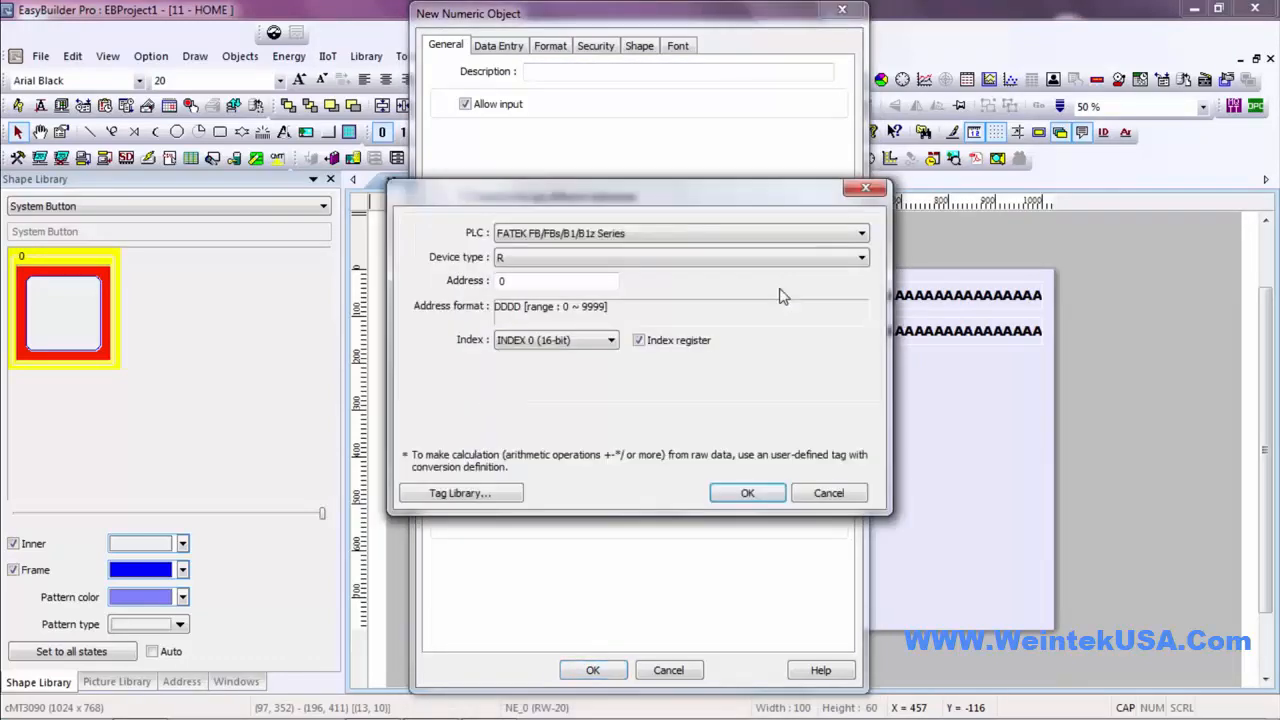
{"action": "left_click", "coordinate": [639, 340]}
{"action": "left_click", "coordinate": [742, 493]}
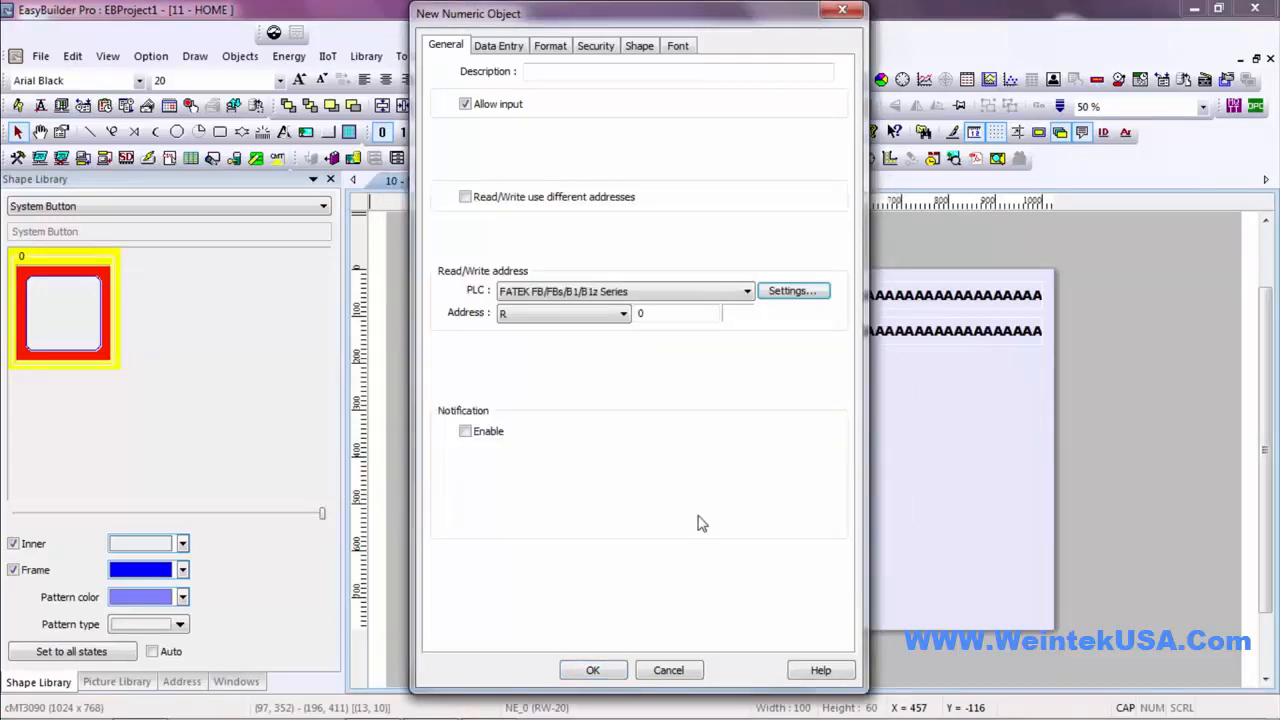
{"action": "left_click", "coordinate": [589, 670]}
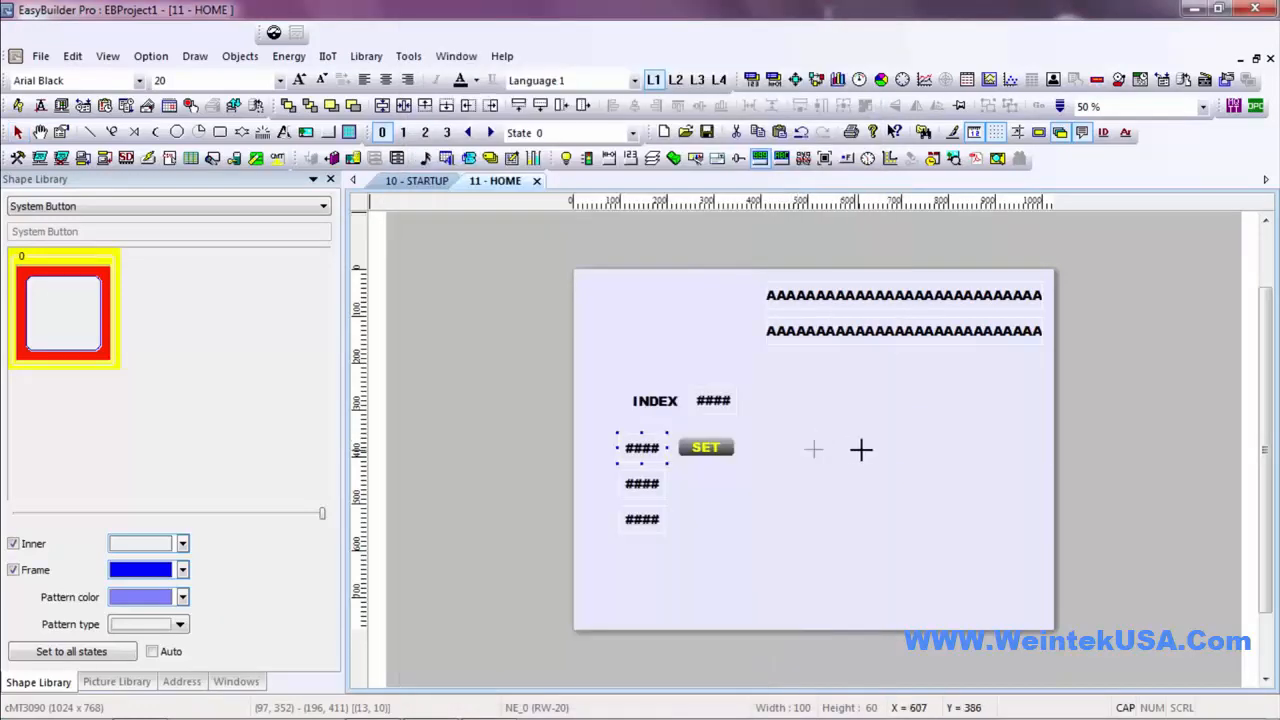
{"action": "left_click", "coordinate": [744, 433]}
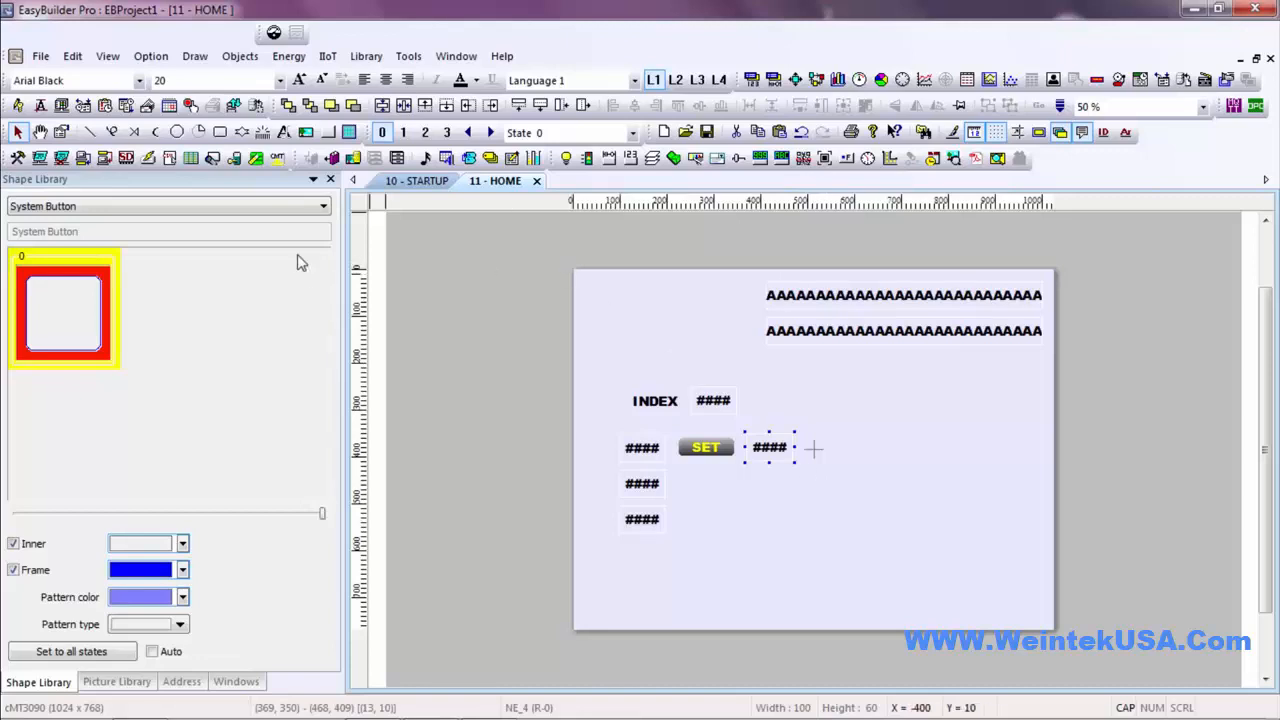
Simulate the project and test the SET transfer at index 0, 1 and 2
{"action": "left_click", "coordinate": [40, 158]}
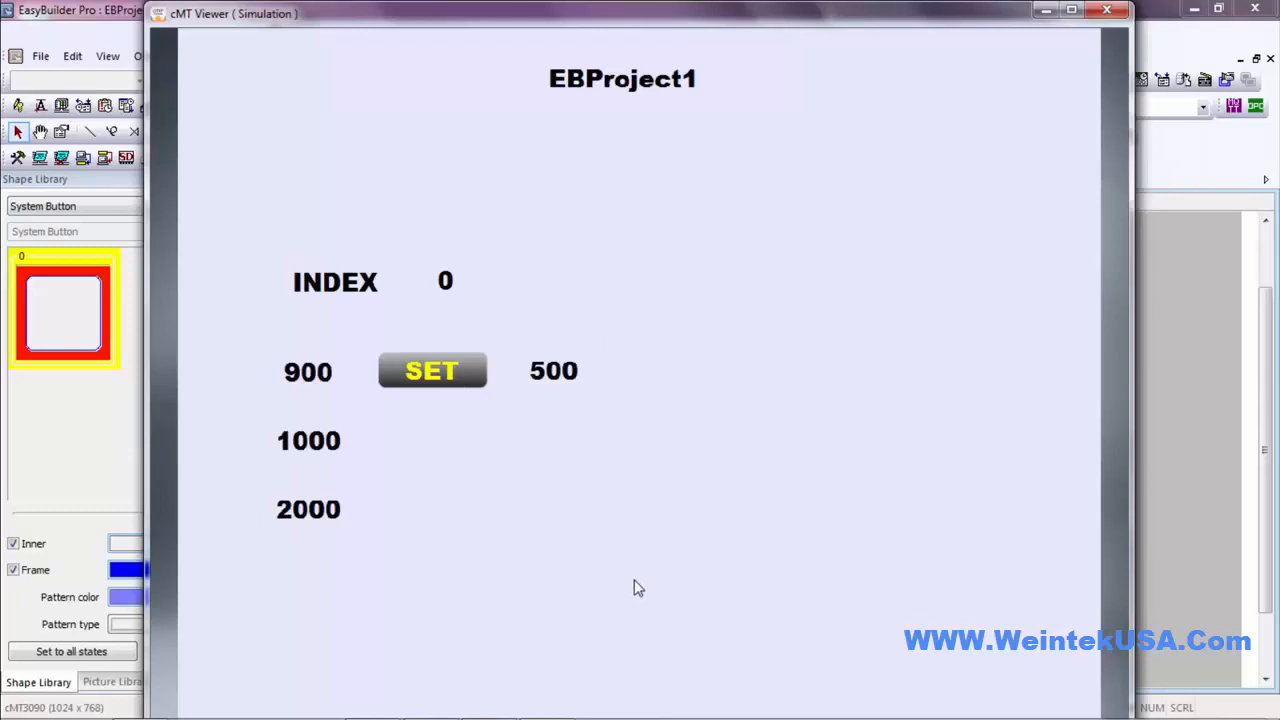
{"action": "left_click", "coordinate": [415, 374]}
{"action": "left_click", "coordinate": [445, 283]}
{"action": "type", "text": "1"}
{"action": "key", "text": "Return"}
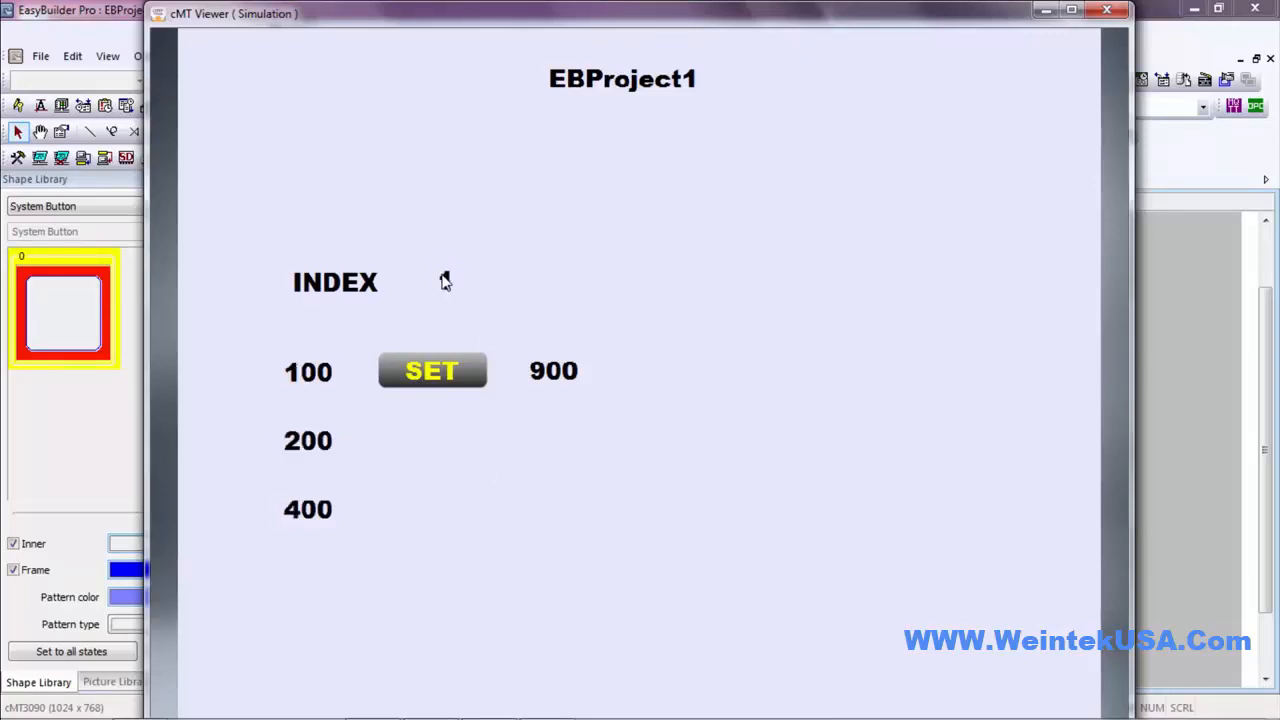
{"action": "left_click", "coordinate": [448, 372]}
{"action": "left_click", "coordinate": [446, 281]}
{"action": "type", "text": "2"}
{"action": "key", "text": "Return"}
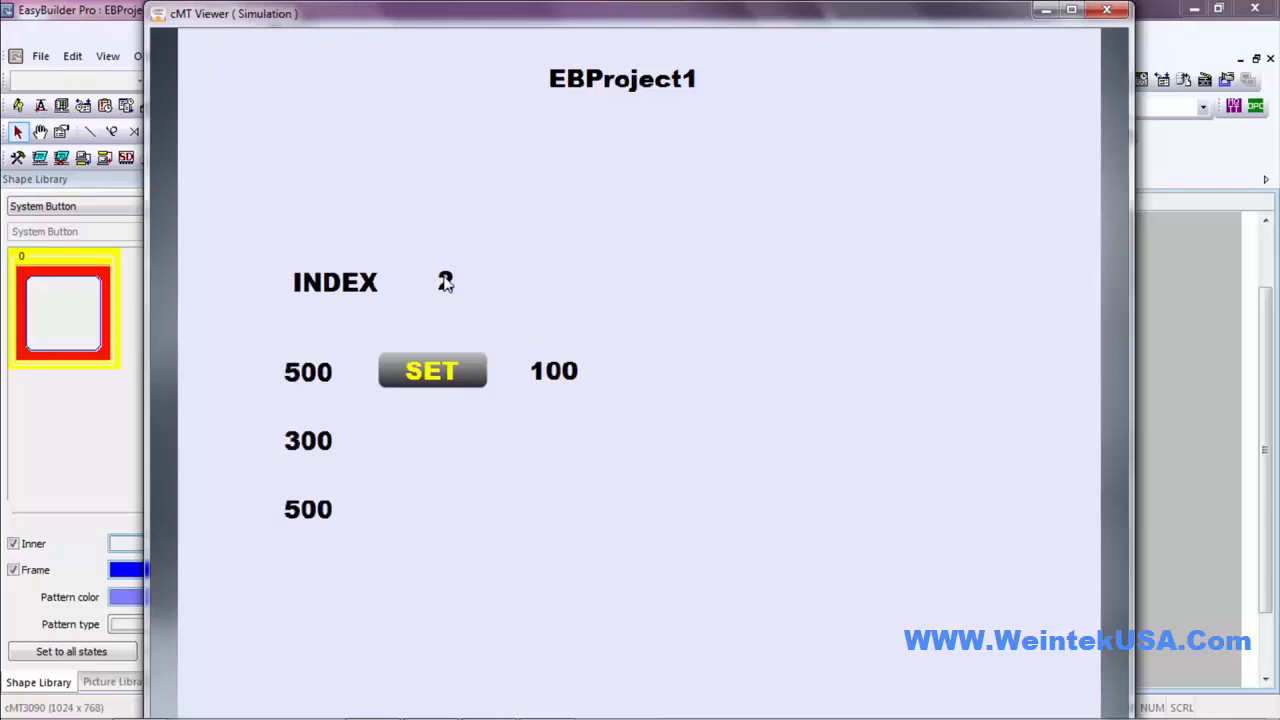
{"action": "left_click", "coordinate": [438, 373]}
Enter a name in the text object below the project name and close the simulation
{"action": "type", "text": "VINCE"}
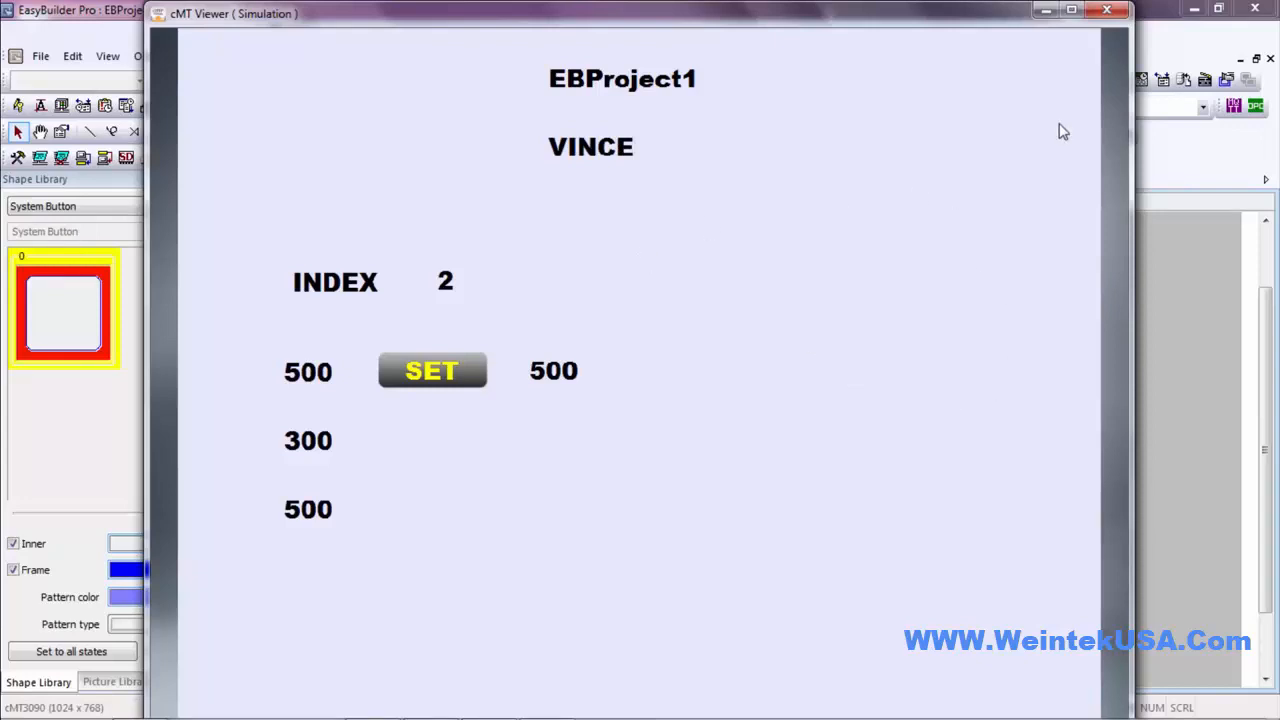
{"action": "left_click", "coordinate": [1106, 10]}
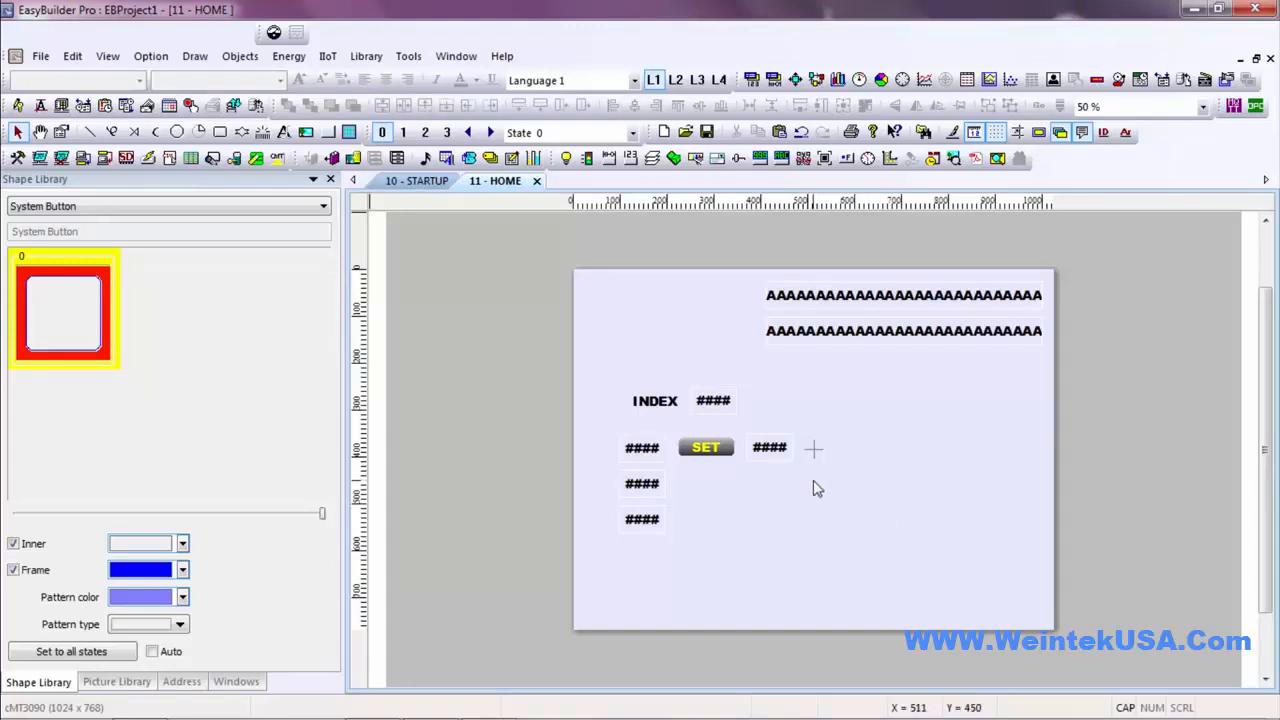
Copy the SET button and its PLC numeric object to the second row of values
{"action": "left_click_drag", "start_coordinate": [685, 430], "coordinate": [815, 482]}
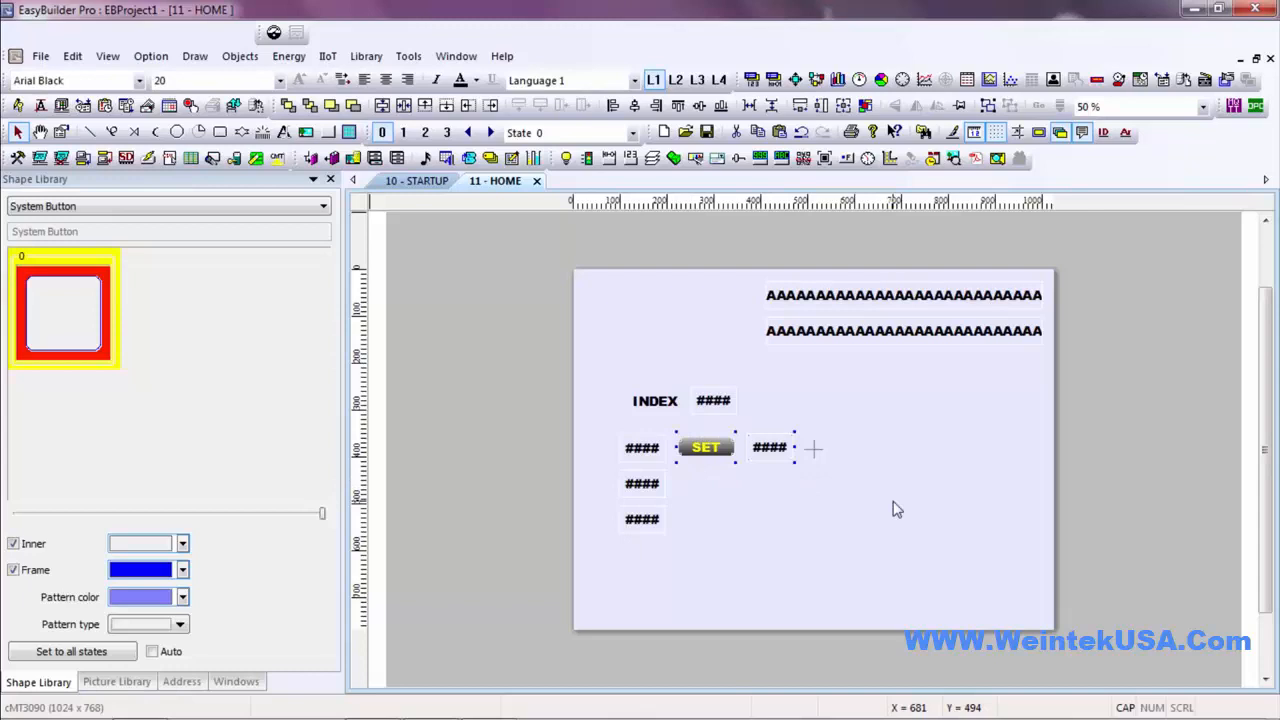
{"action": "left_click_drag", "start_coordinate": [785, 452], "coordinate": [781, 484]}
{"action": "left_click", "coordinate": [806, 551]}
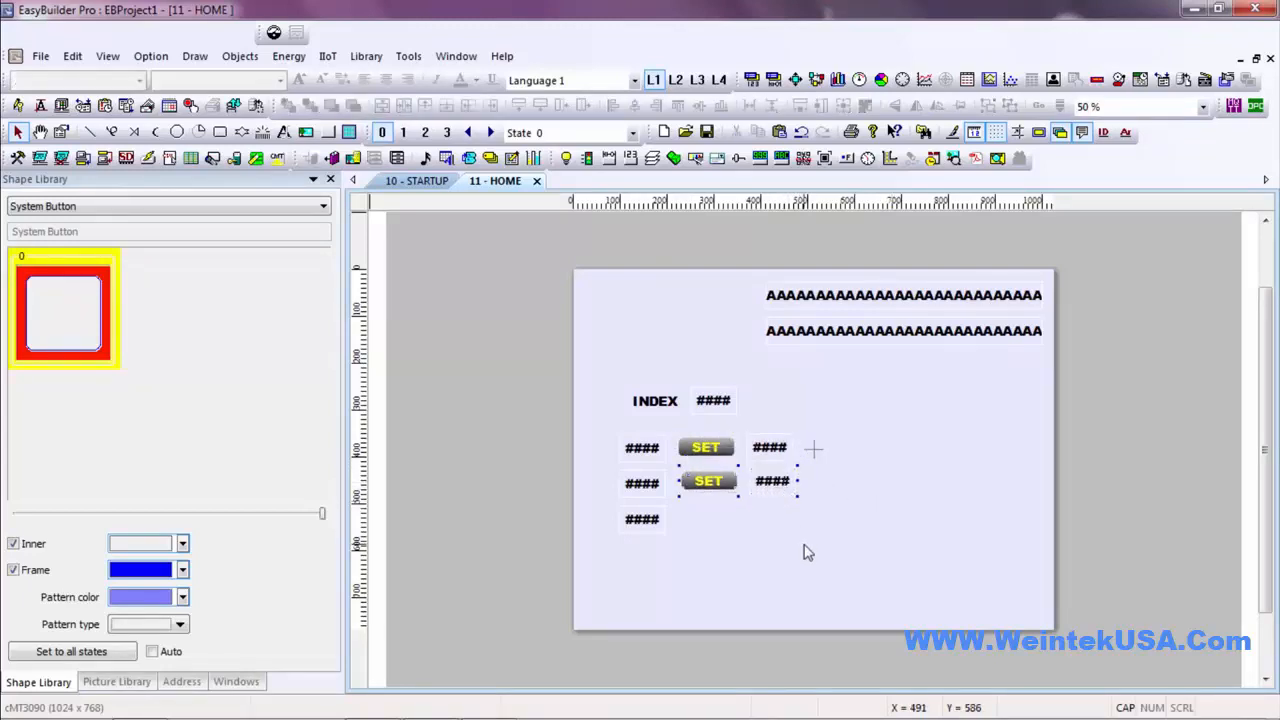
Set the second SET button's source address to RW 30 and its destination address to R 1
{"action": "double_click", "coordinate": [716, 487]}
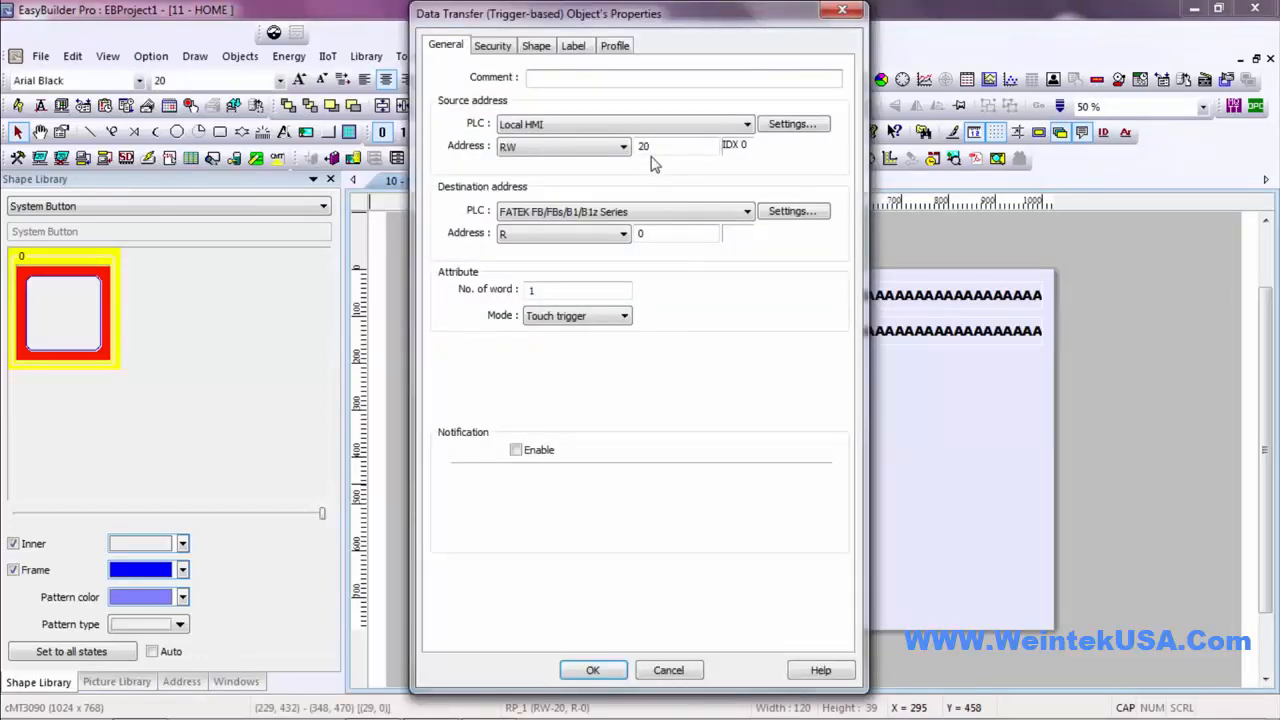
{"action": "left_click_drag", "start_coordinate": [648, 145], "coordinate": [626, 145]}
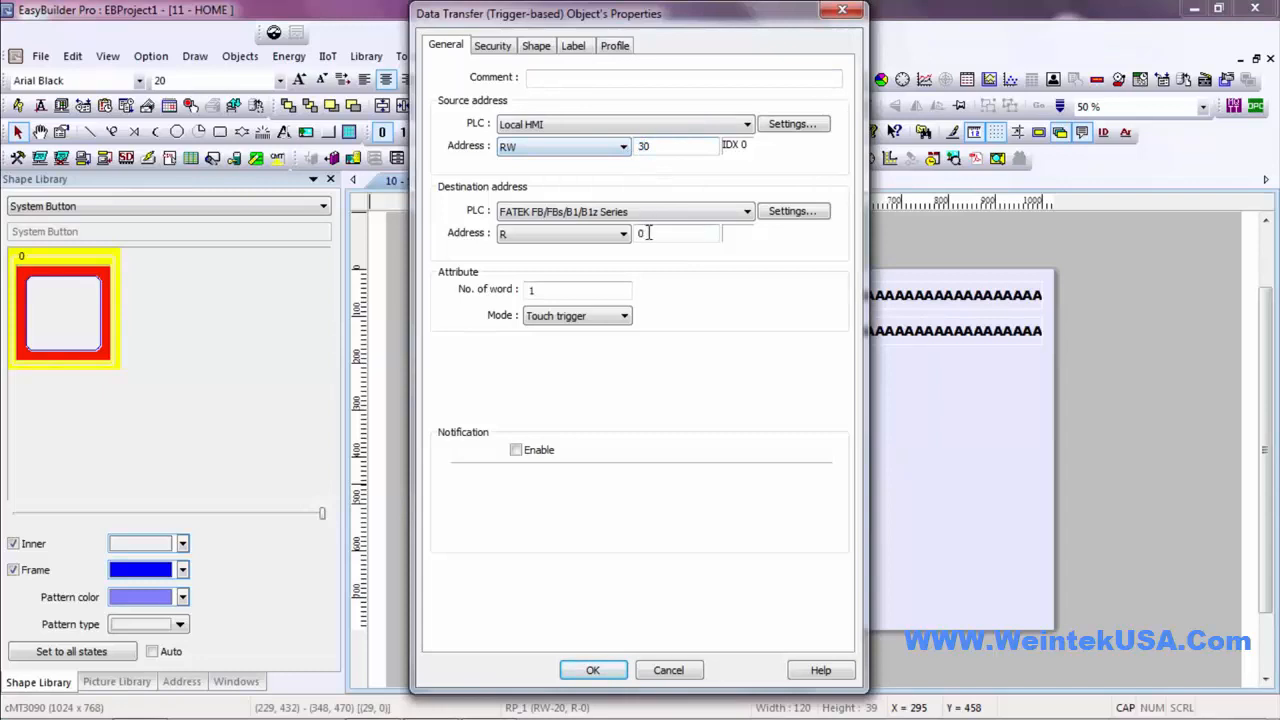
{"action": "left_click_drag", "start_coordinate": [643, 234], "coordinate": [622, 233]}
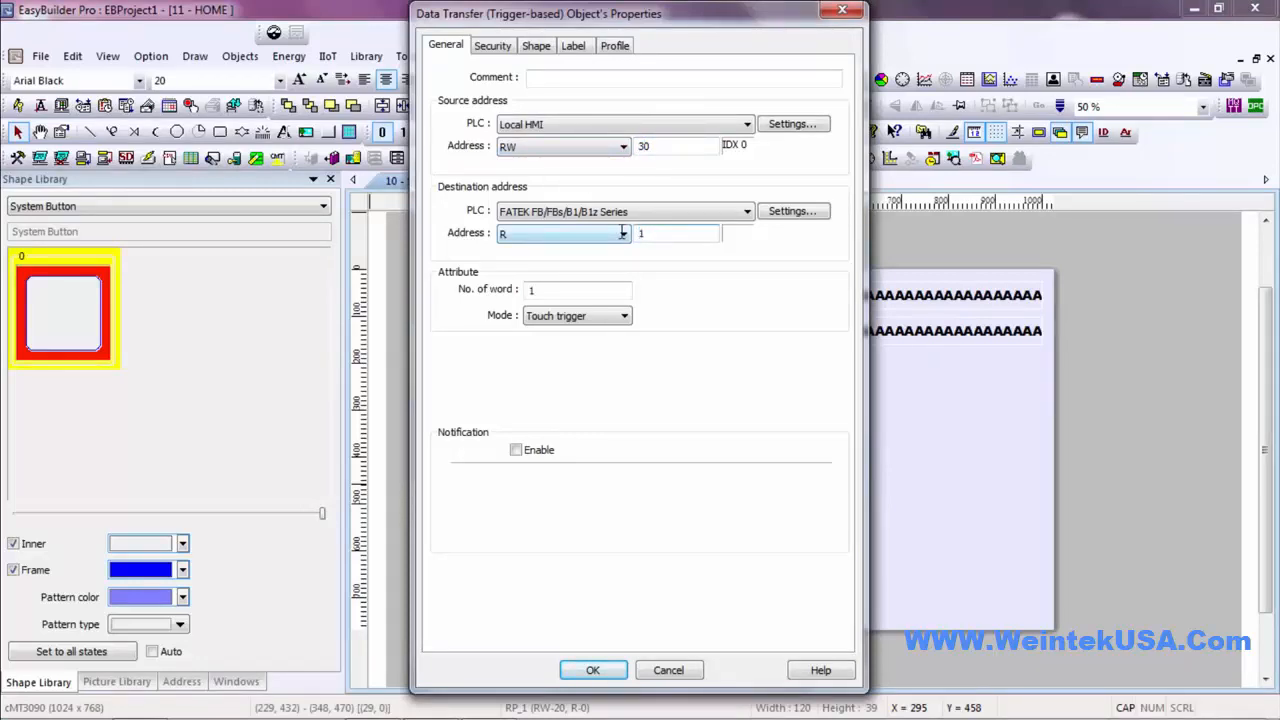
{"action": "left_click", "coordinate": [592, 670]}
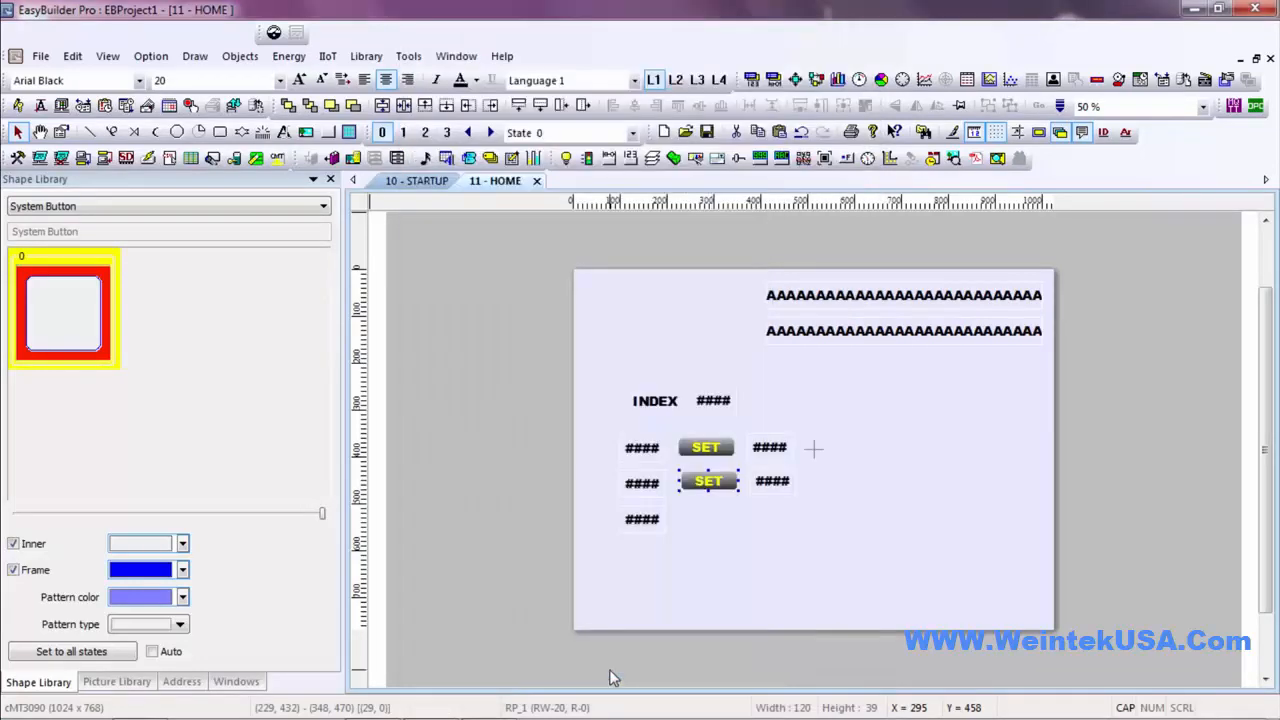
Set the address of the numeric object beside the second SET button to R 1
{"action": "double_click", "coordinate": [782, 488]}
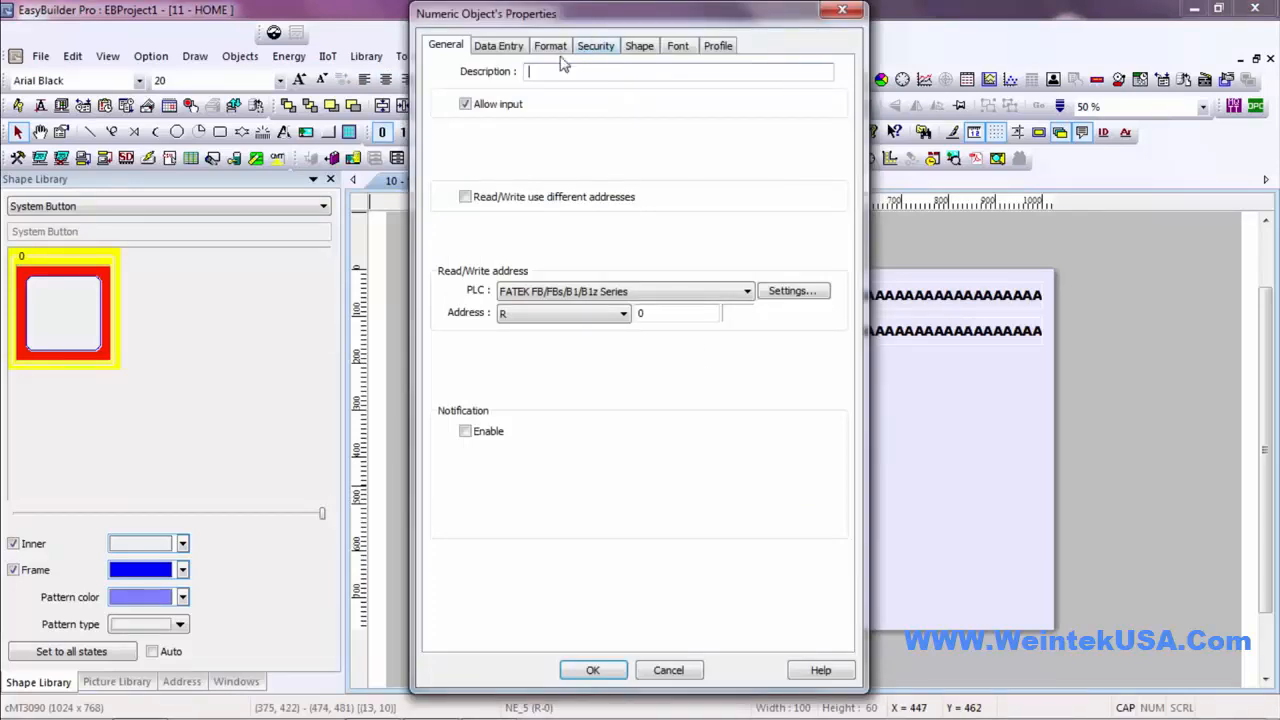
{"action": "double_click", "coordinate": [655, 314]}
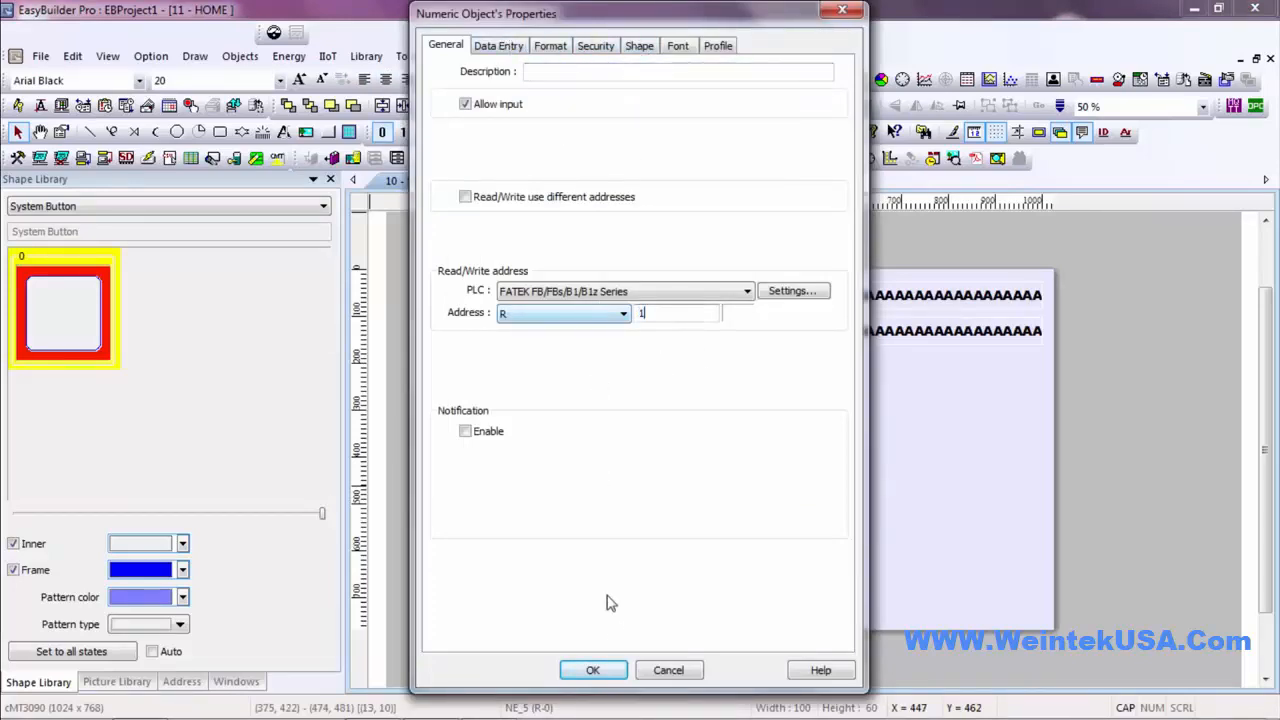
{"action": "left_click", "coordinate": [593, 670]}
Copy the second row's SET button and PLC numeric object to the third row, and set the copied numeric object's address to R 2
{"action": "left_click_drag", "start_coordinate": [812, 527], "coordinate": [676, 455]}
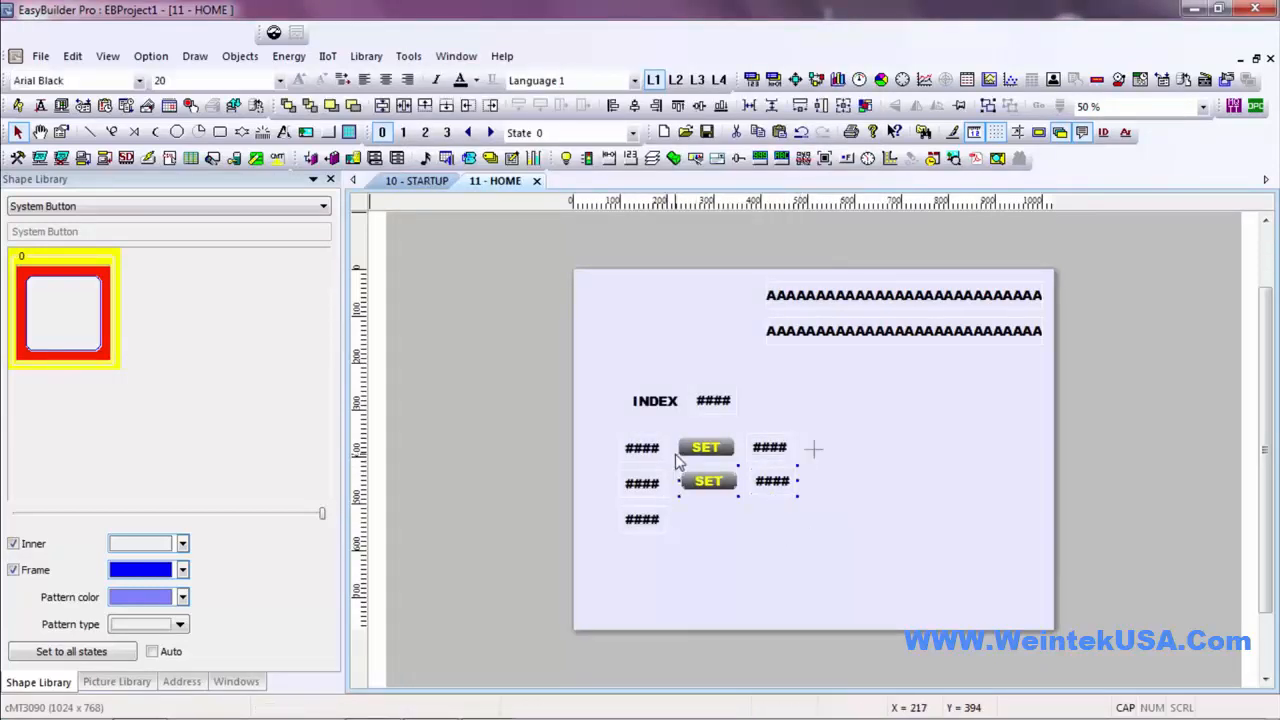
{"action": "left_click_drag", "start_coordinate": [780, 486], "coordinate": [779, 519]}
{"action": "double_click", "coordinate": [776, 520]}
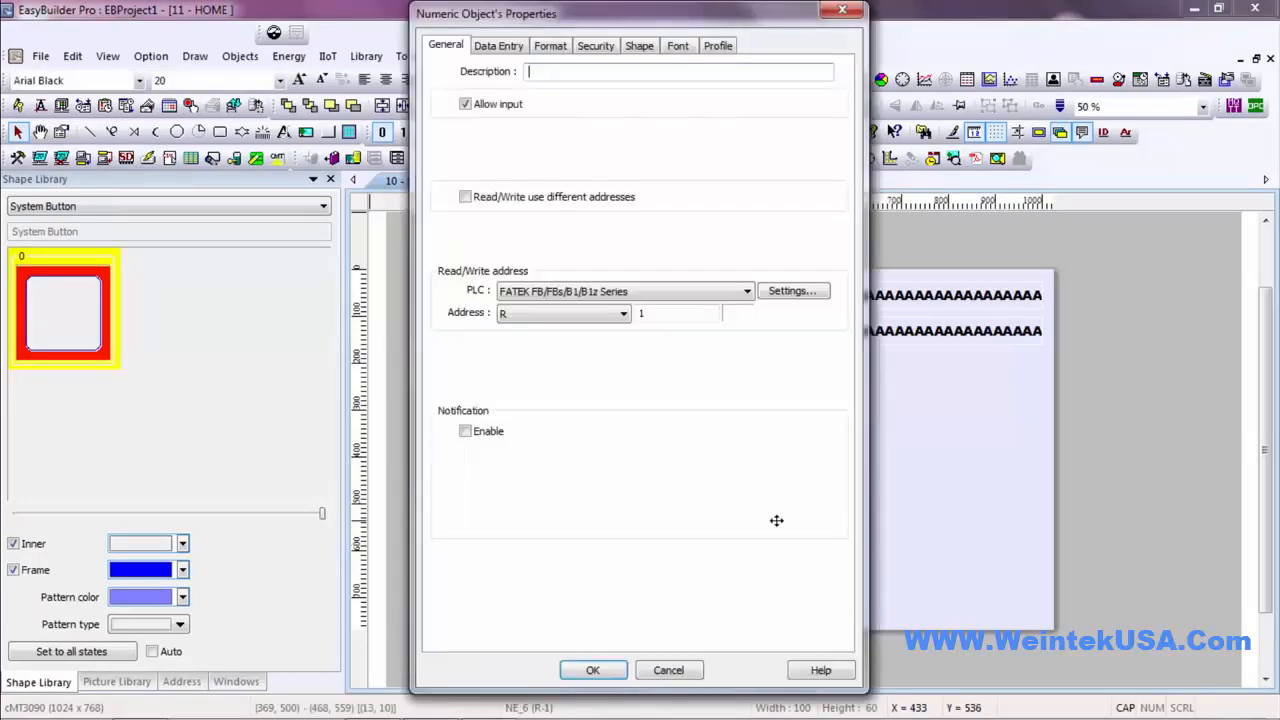
{"action": "left_click_drag", "start_coordinate": [649, 313], "coordinate": [614, 309]}
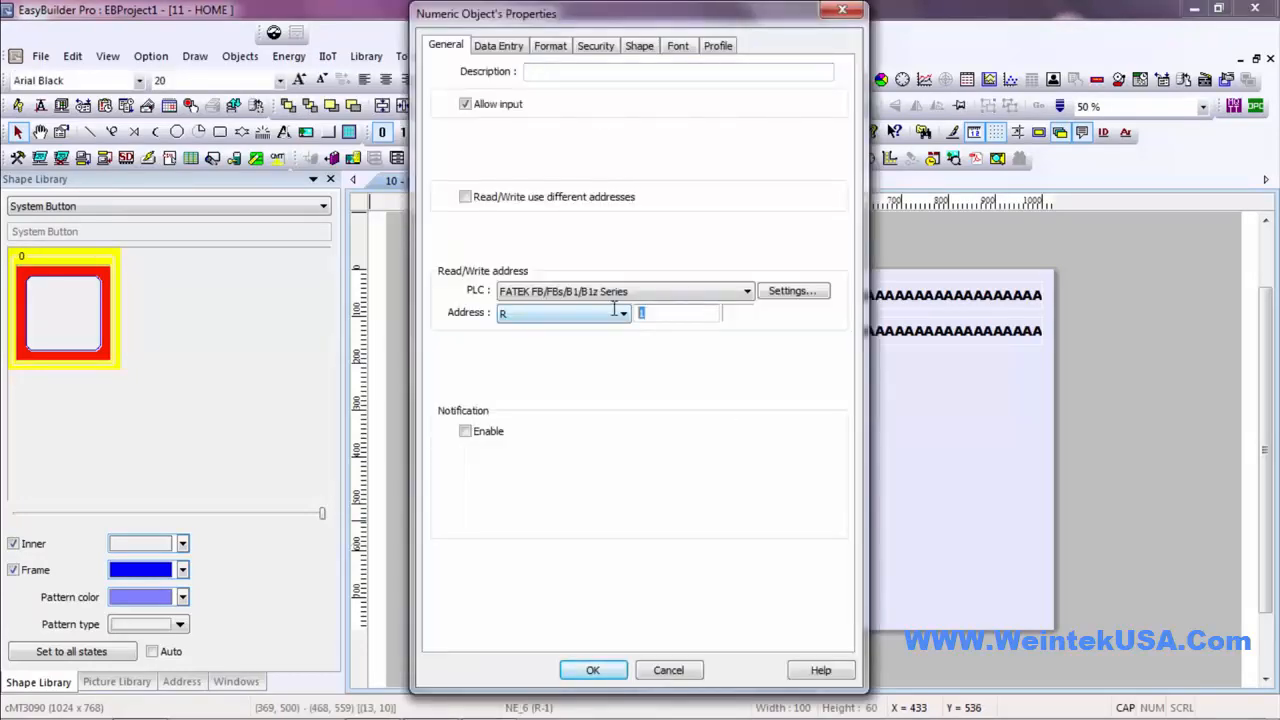
{"action": "type", "text": "2"}
{"action": "key", "text": "Return"}
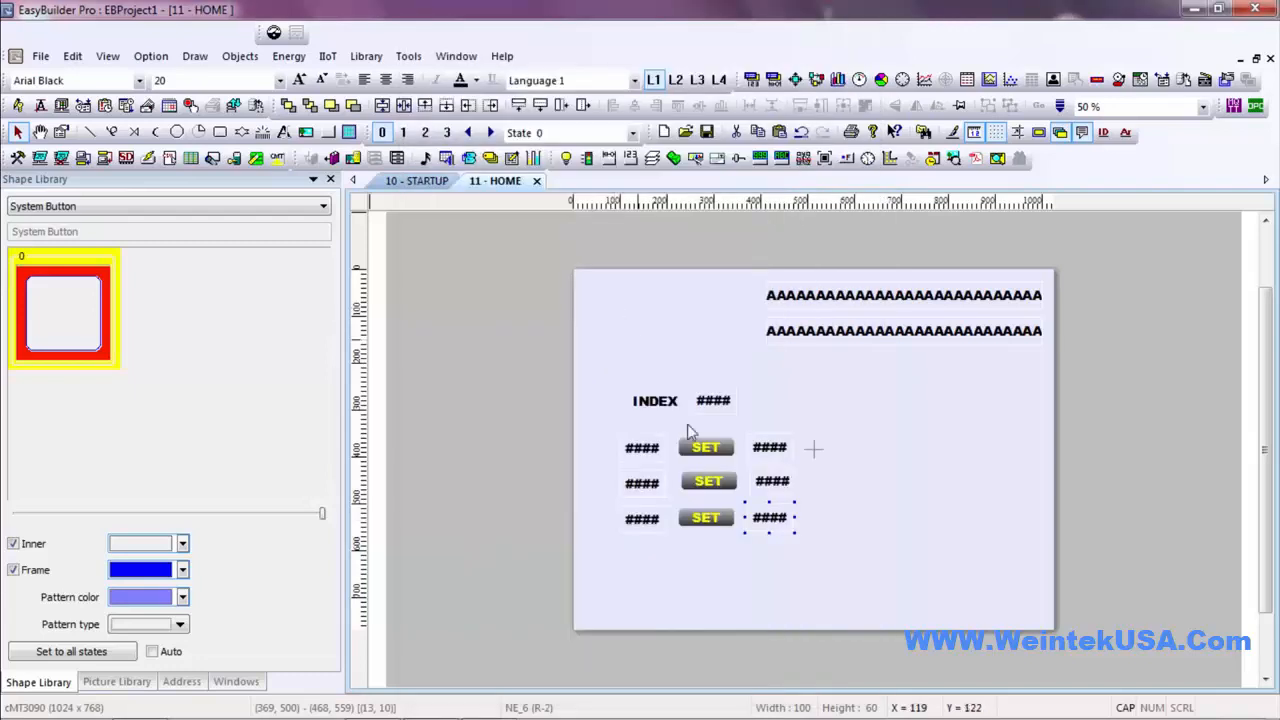
Set the third SET button's source address to RW 40 and its destination address to R 2
{"action": "double_click", "coordinate": [706, 519]}
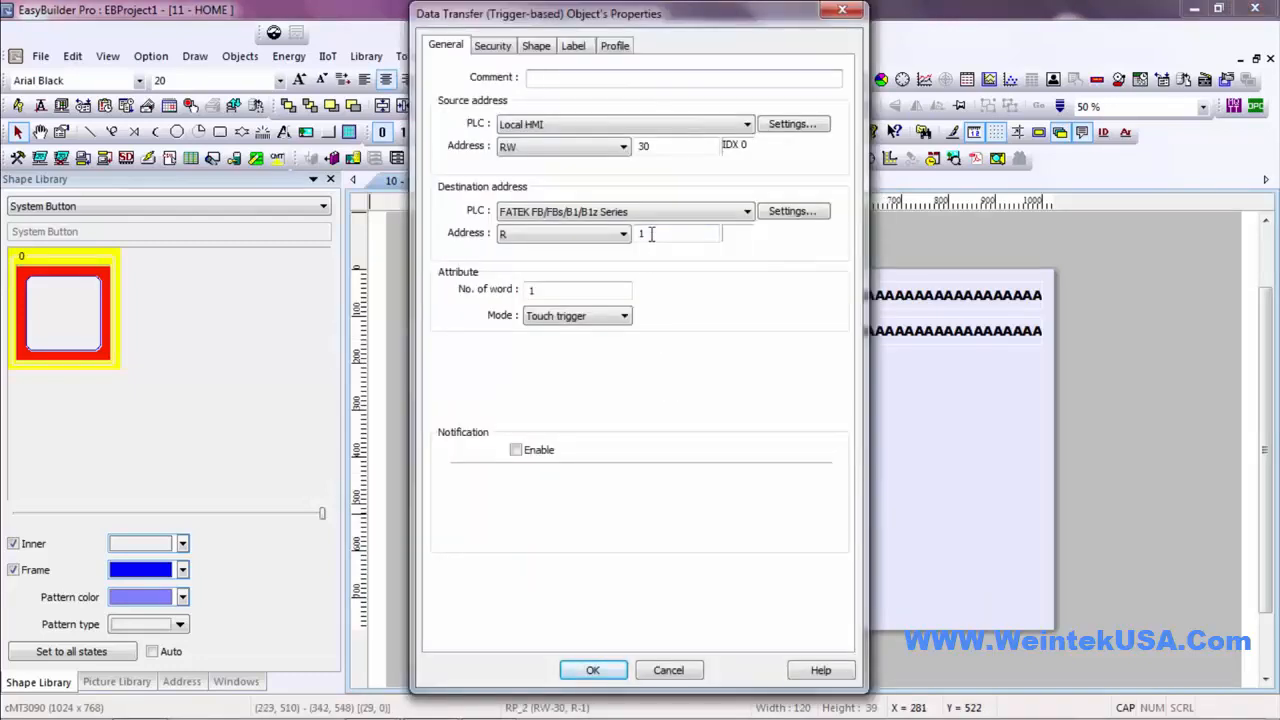
{"action": "left_click_drag", "start_coordinate": [651, 233], "coordinate": [619, 234]}
{"action": "type", "text": "2"}
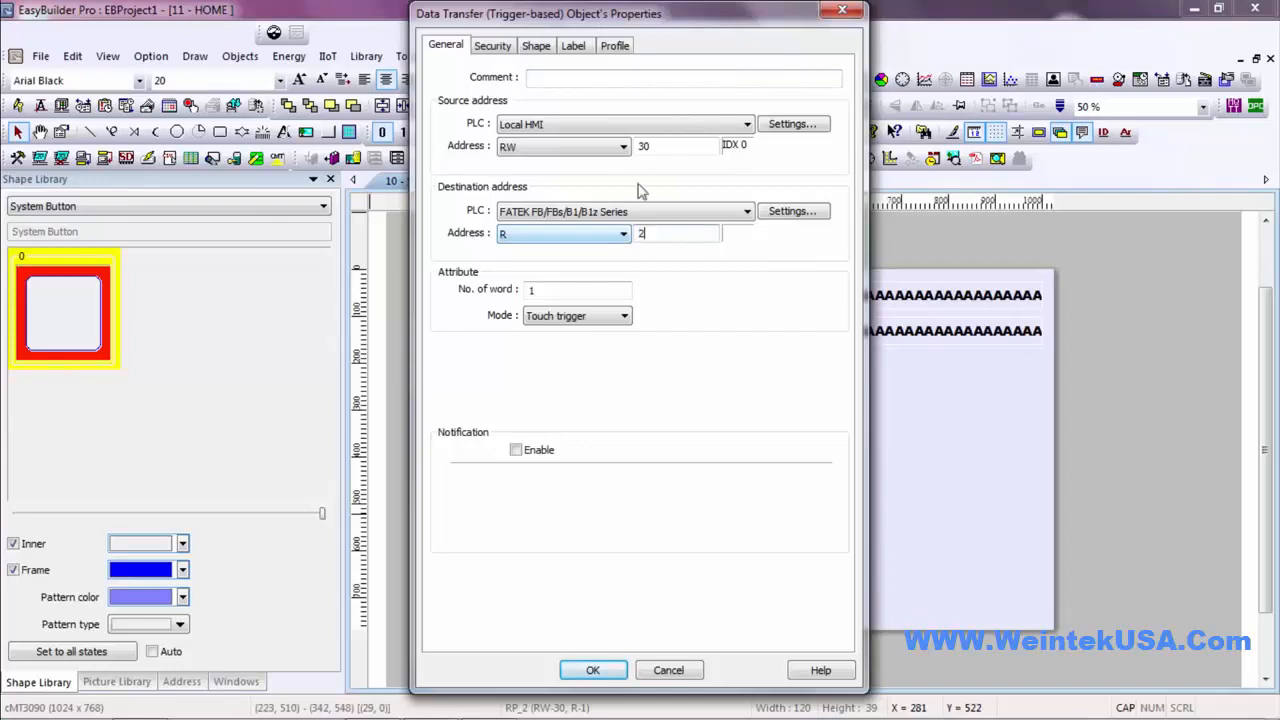
{"action": "double_click", "coordinate": [643, 146]}
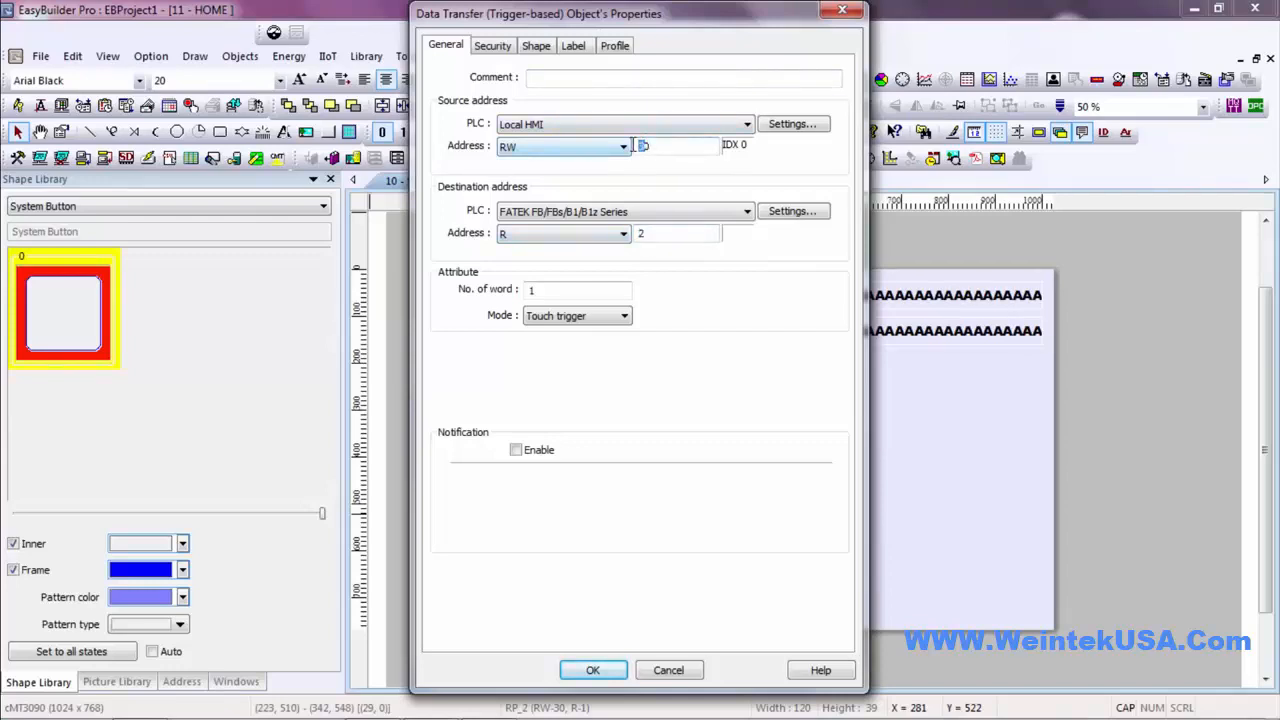
{"action": "type", "text": "40"}
{"action": "left_click", "coordinate": [593, 670]}
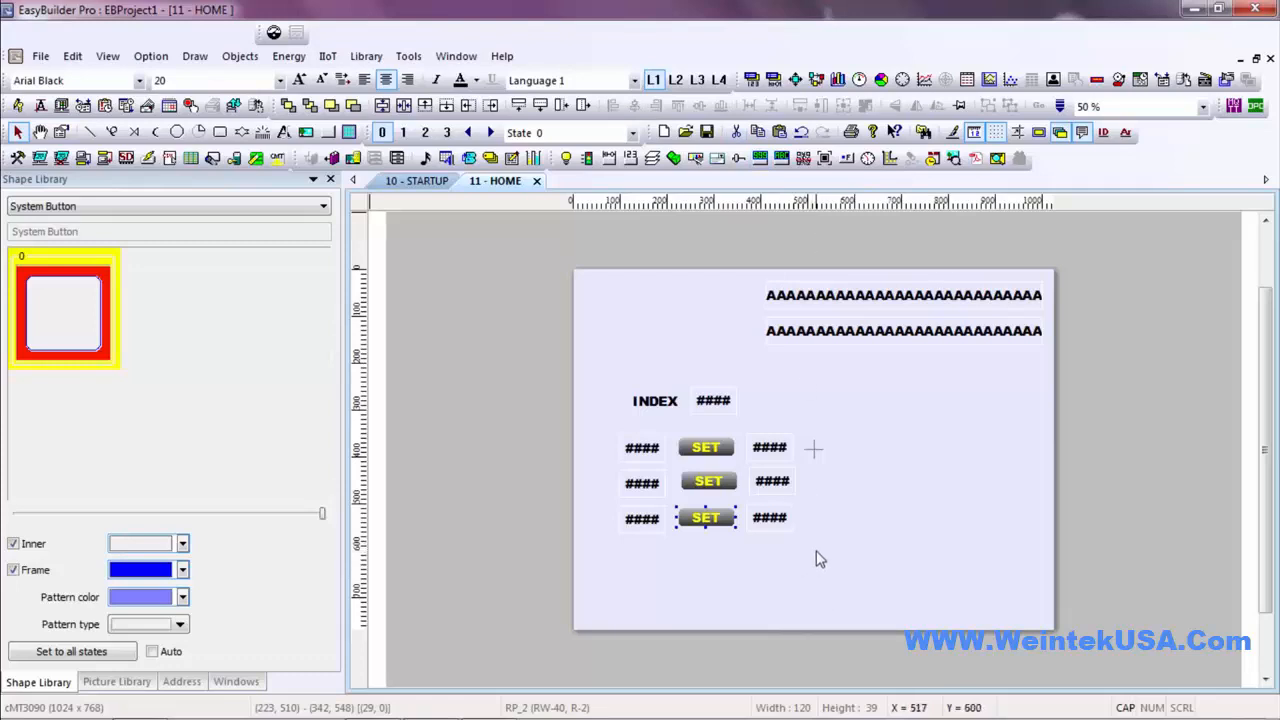
Centre-align the column of PLC numeric objects vertically over each other, and align the objects of the first and third rows on their horizontal middle
{"action": "left_click_drag", "start_coordinate": [816, 551], "coordinate": [740, 424]}
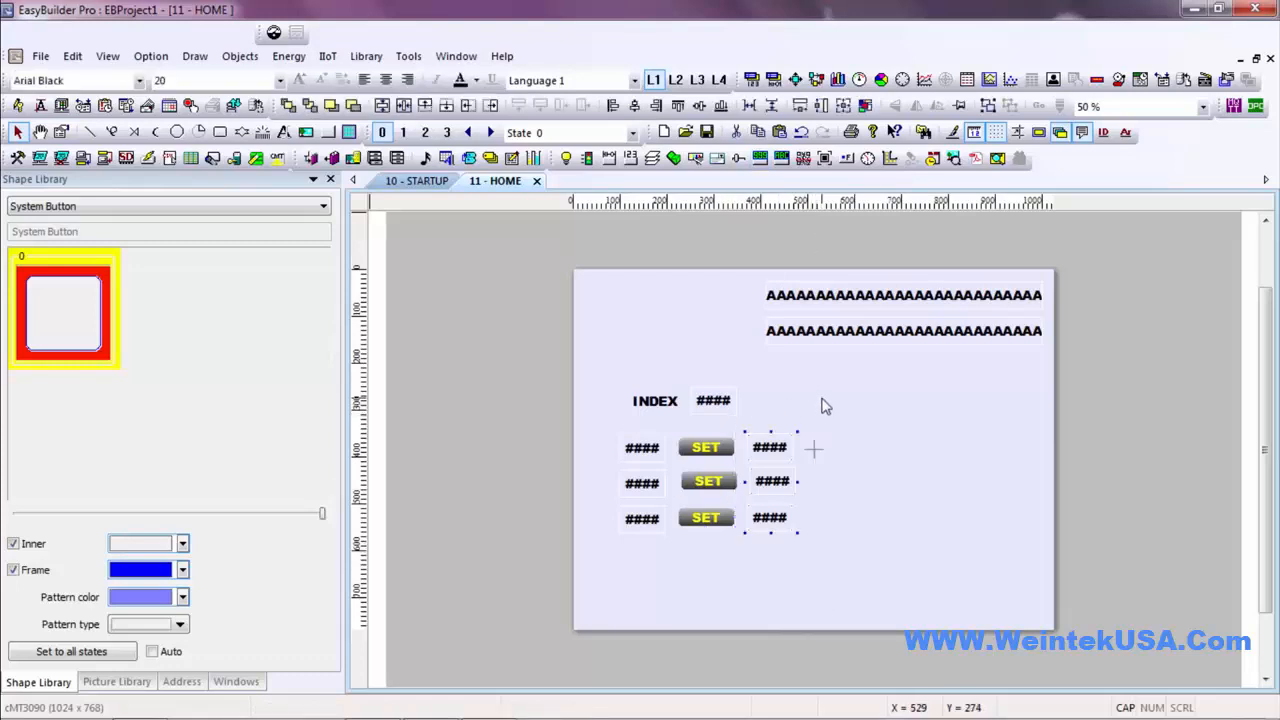
{"action": "left_click", "coordinate": [634, 106]}
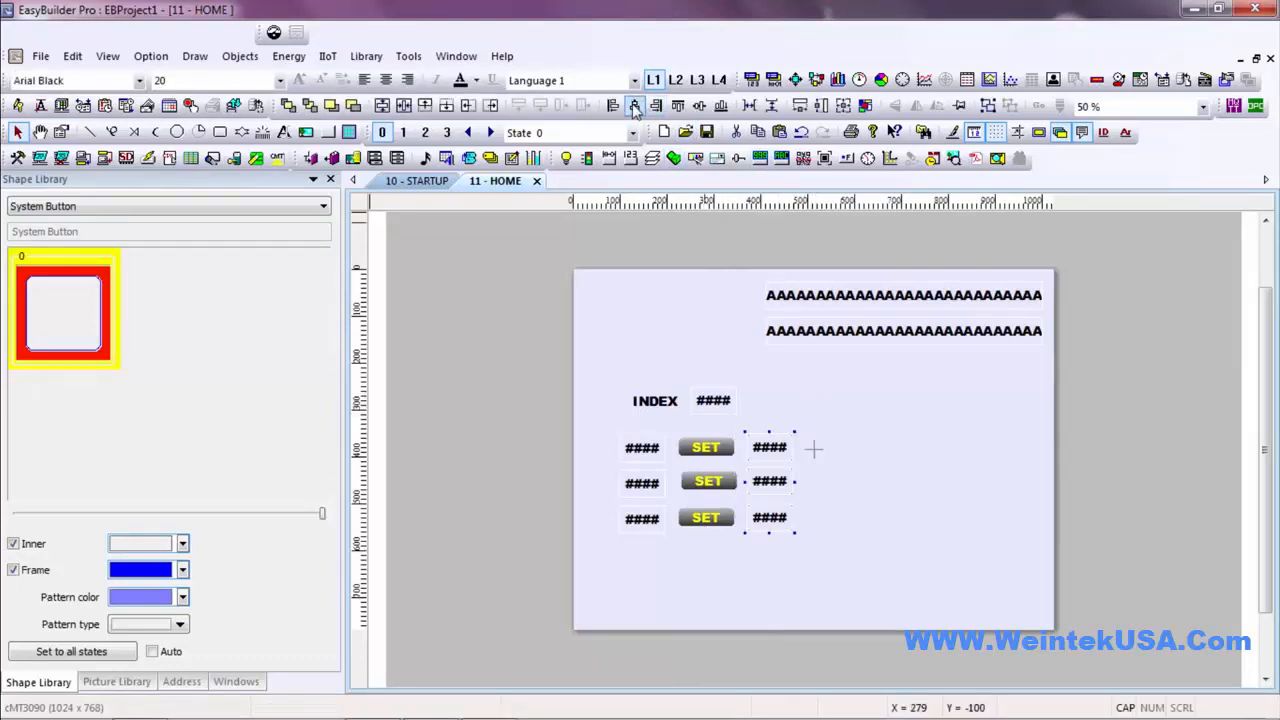
{"action": "left_click_drag", "start_coordinate": [680, 557], "coordinate": [606, 424]}
{"action": "left_click_drag", "start_coordinate": [824, 484], "coordinate": [605, 419]}
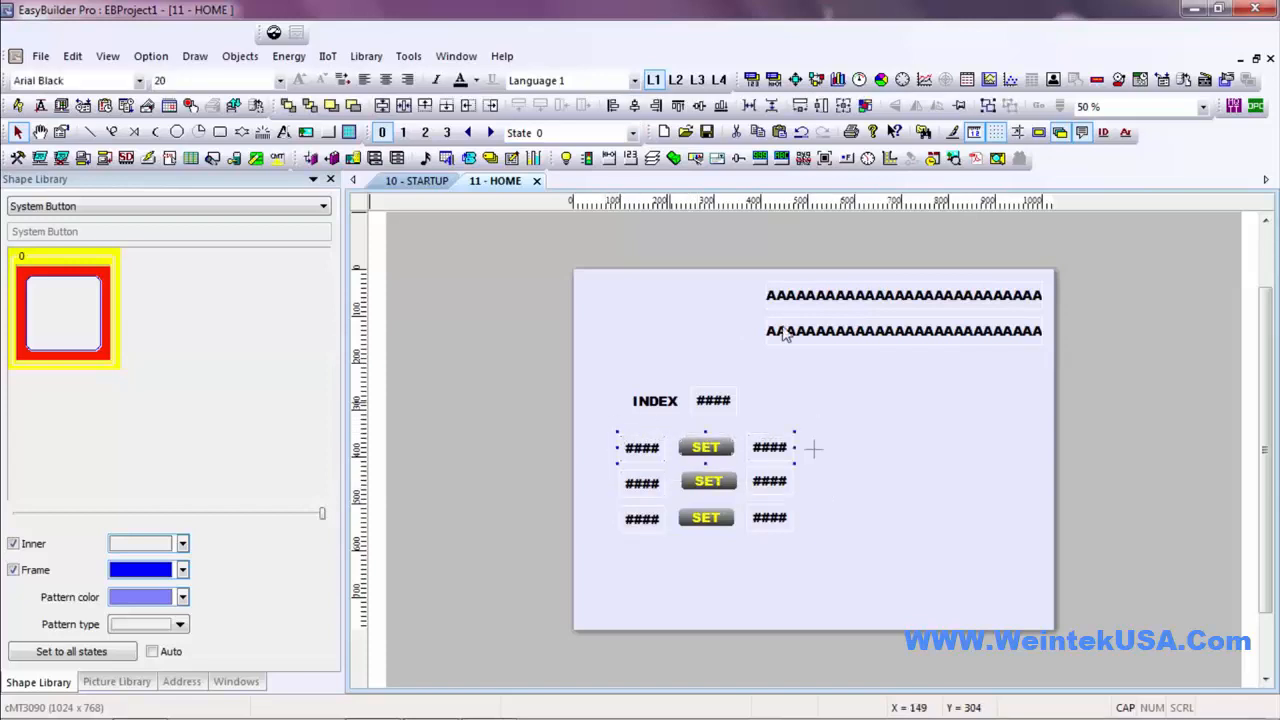
{"action": "left_click", "coordinate": [700, 110]}
{"action": "left_click_drag", "start_coordinate": [818, 556], "coordinate": [603, 502]}
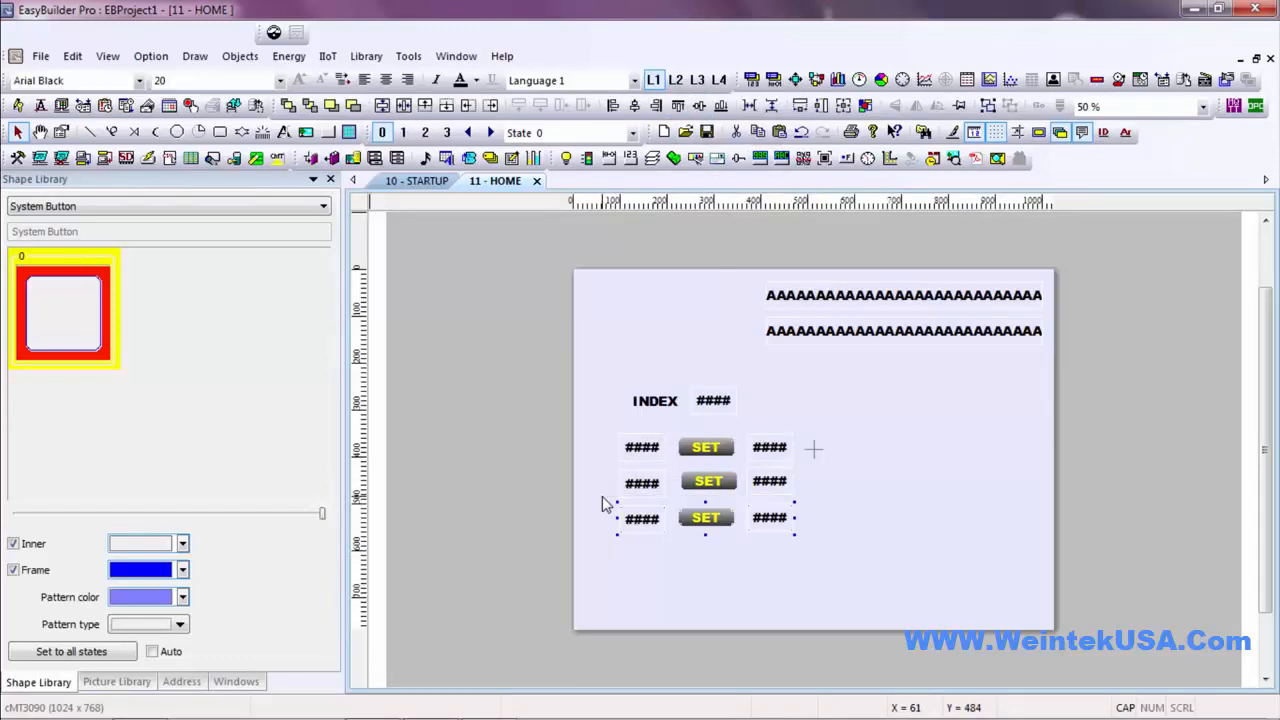
{"action": "left_click", "coordinate": [700, 105]}
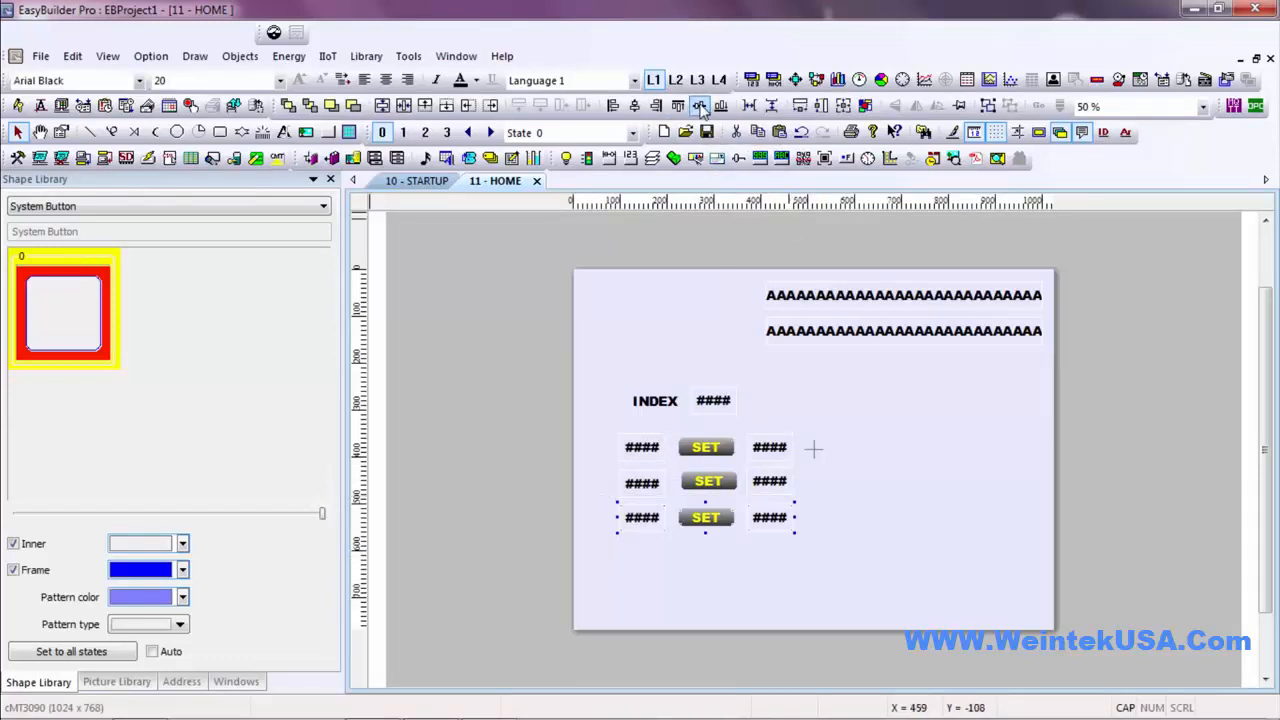
Space the PLC numeric objects, the SET buttons and the index-addressed numeric objects evenly in the vertical direction, one column at a time
{"action": "left_click_drag", "start_coordinate": [816, 558], "coordinate": [742, 424]}
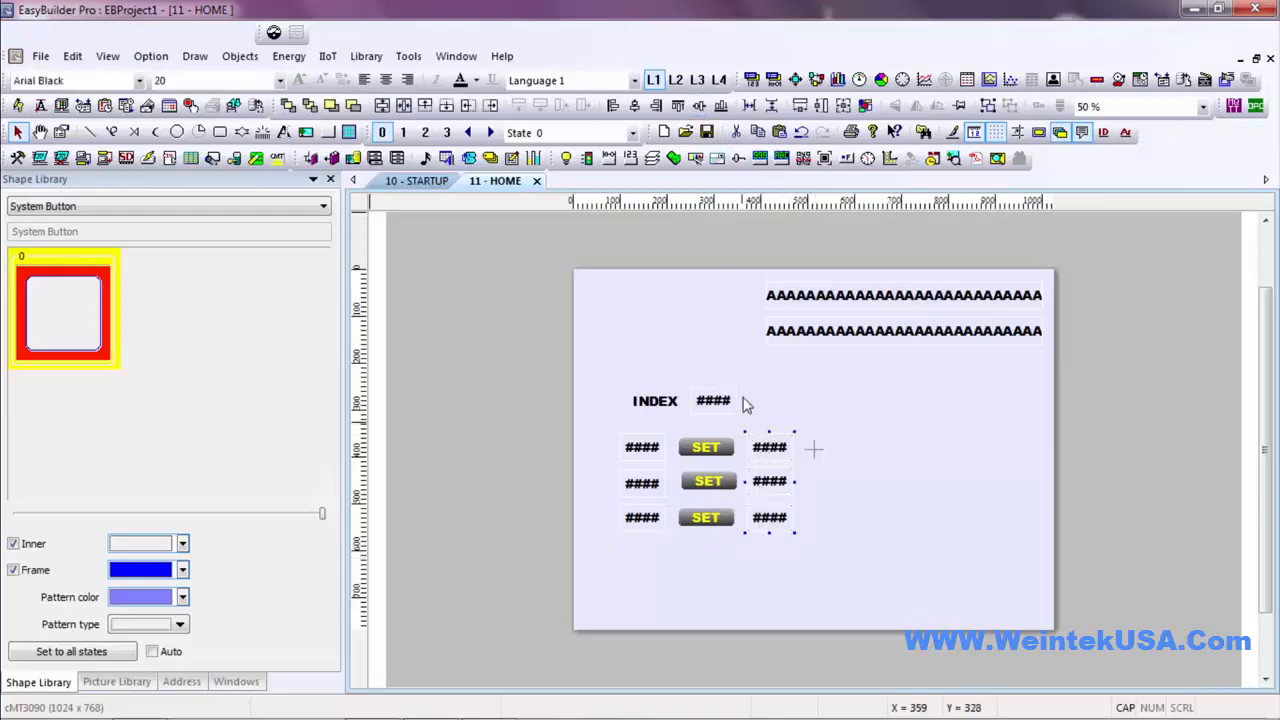
{"action": "left_click", "coordinate": [771, 105]}
{"action": "left_click_drag", "start_coordinate": [750, 552], "coordinate": [672, 405]}
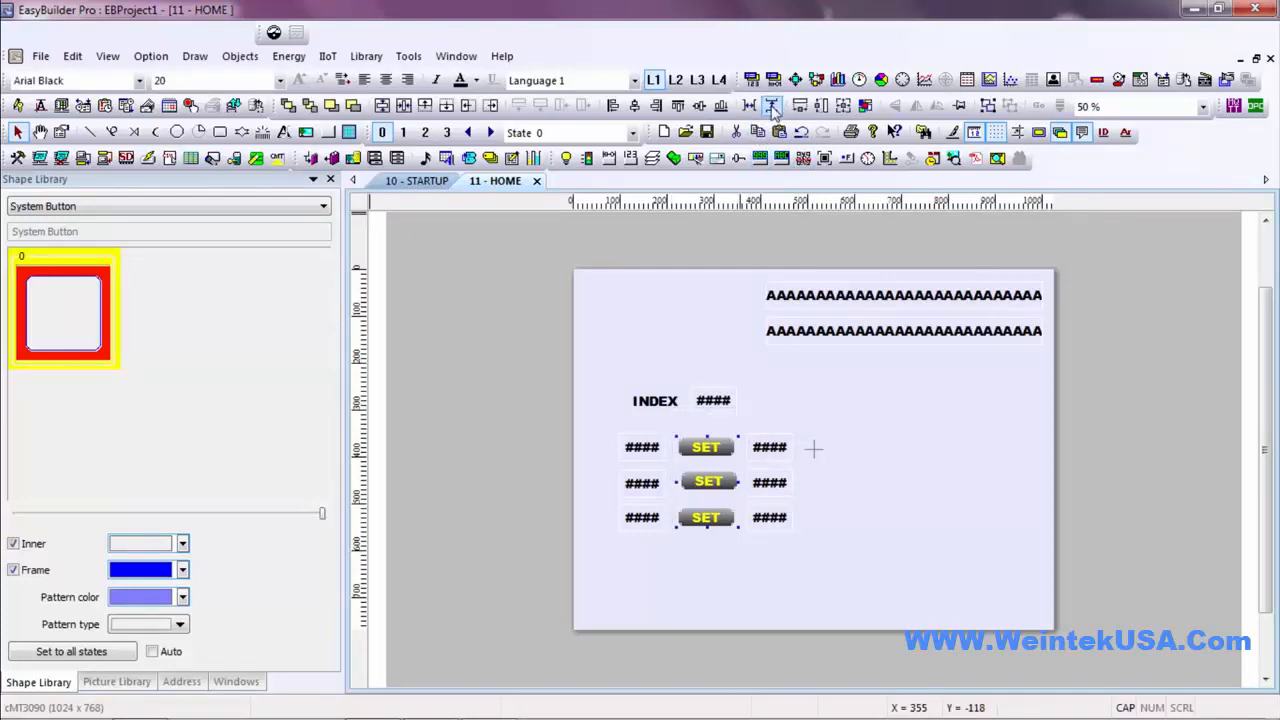
{"action": "left_click", "coordinate": [771, 105]}
{"action": "left_click_drag", "start_coordinate": [681, 558], "coordinate": [608, 418]}
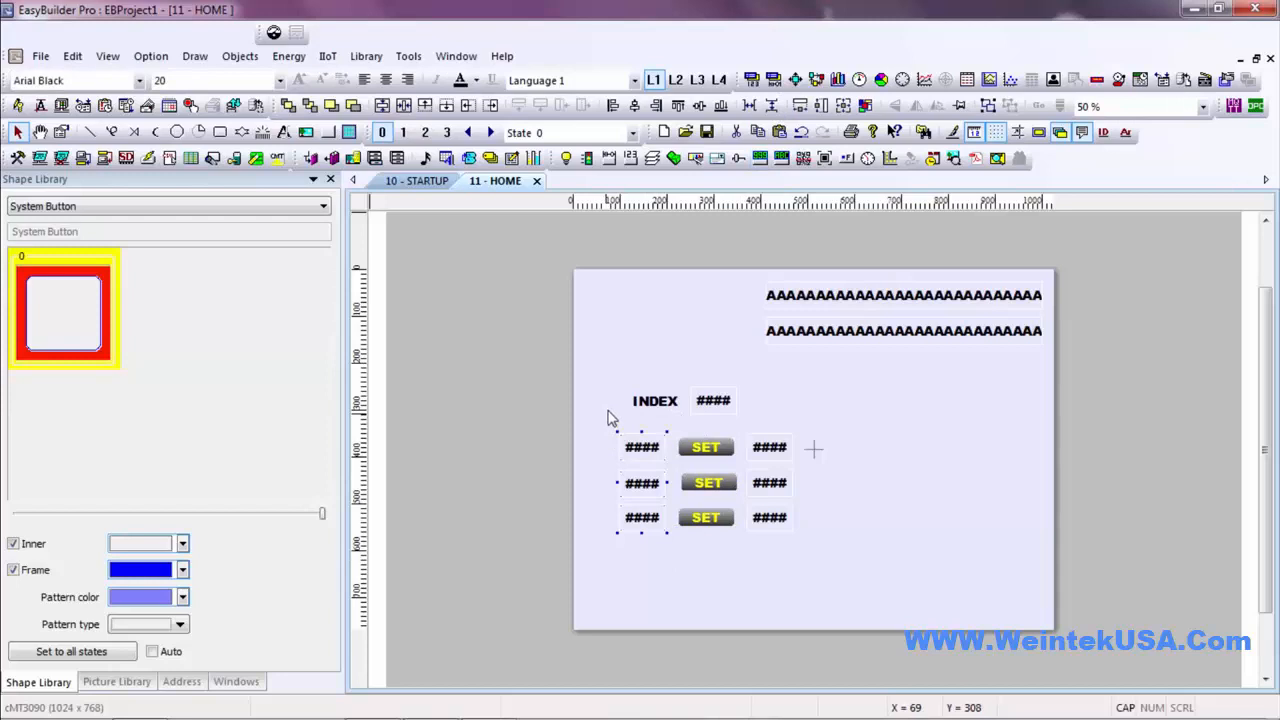
{"action": "left_click", "coordinate": [771, 105]}
{"action": "left_click", "coordinate": [848, 561]}
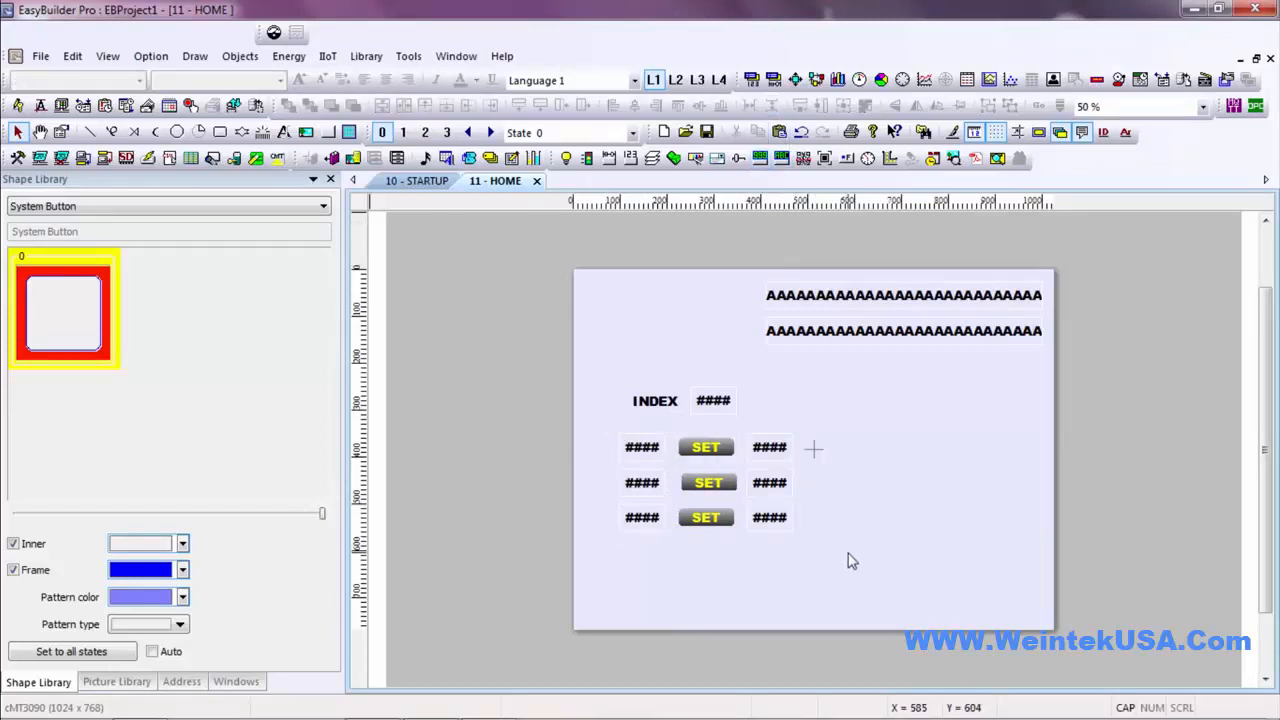
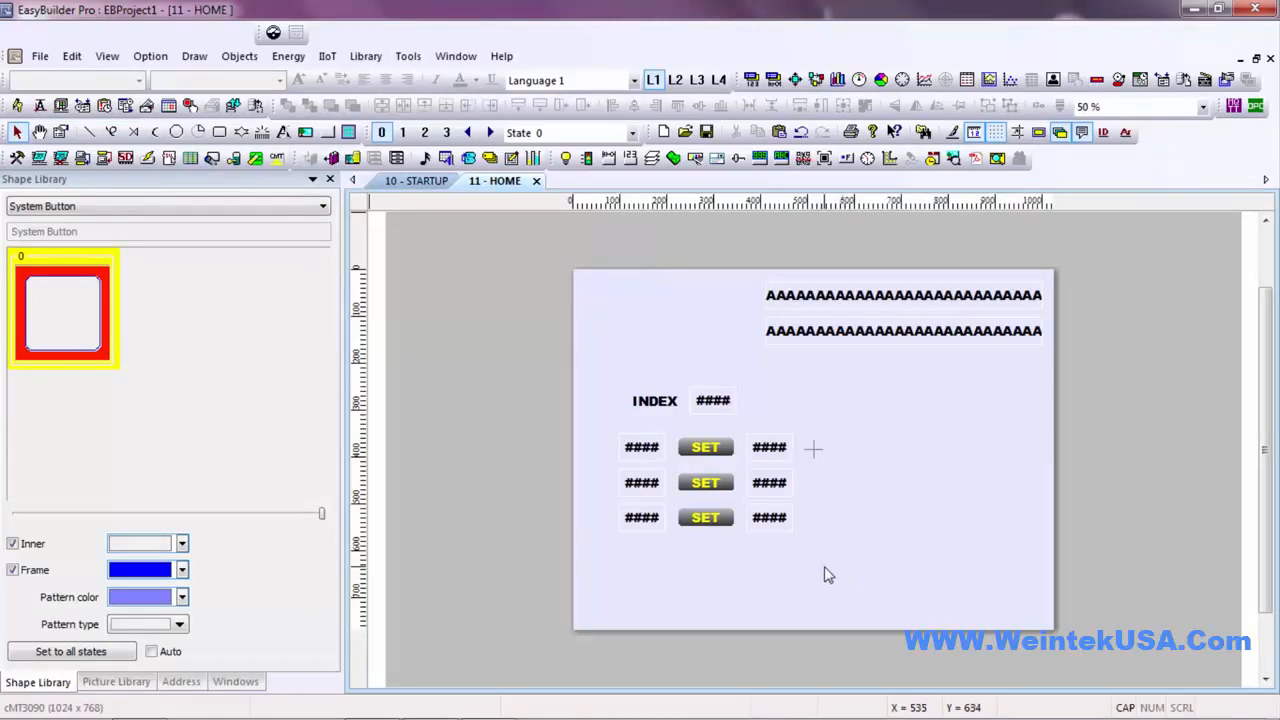
Move the three SET rows down the page, and group the INDEX label with its numeric object and move them down above the rows
{"action": "left_click_drag", "start_coordinate": [824, 573], "coordinate": [607, 418]}
{"action": "left_click_drag", "start_coordinate": [712, 465], "coordinate": [711, 538]}
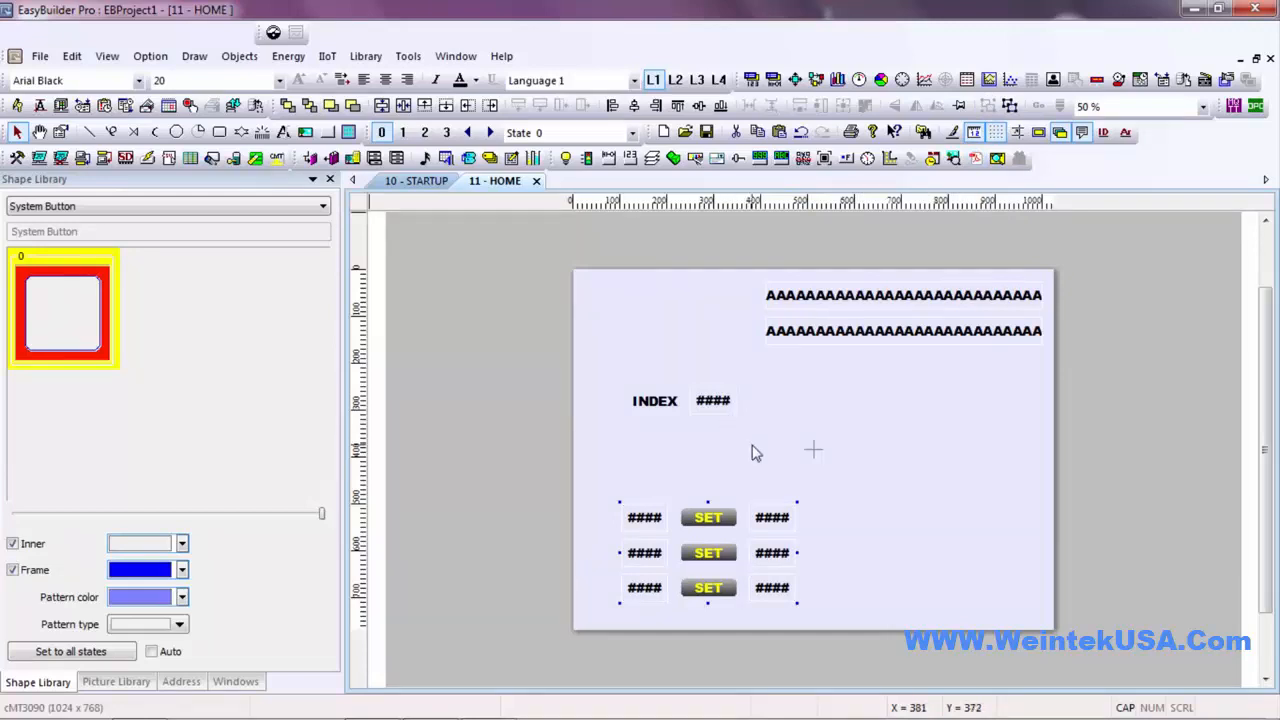
{"action": "left_click_drag", "start_coordinate": [754, 433], "coordinate": [617, 381]}
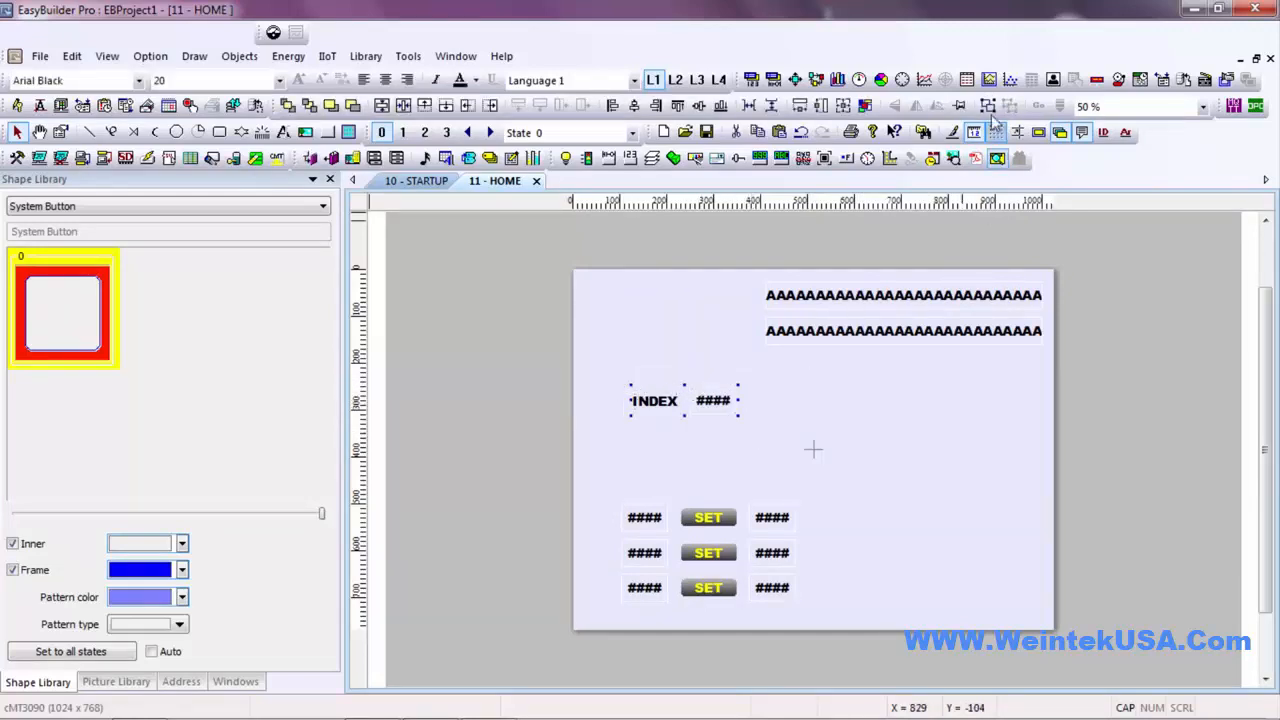
{"action": "left_click_drag", "start_coordinate": [723, 393], "coordinate": [723, 466]}
Centre the INDEX label and its numeric object over the SET rows and nudge the pair up to widen the gap
{"action": "left_click_drag", "start_coordinate": [827, 618], "coordinate": [597, 404]}
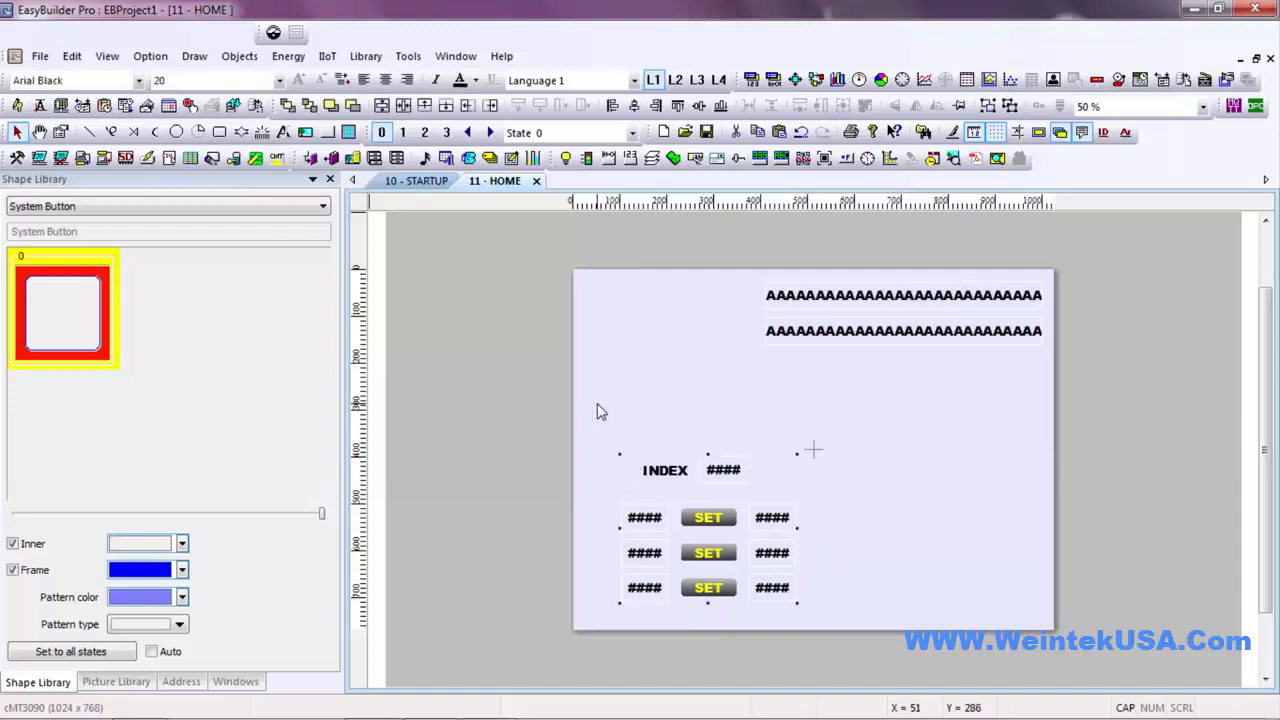
{"action": "left_click", "coordinate": [634, 106]}
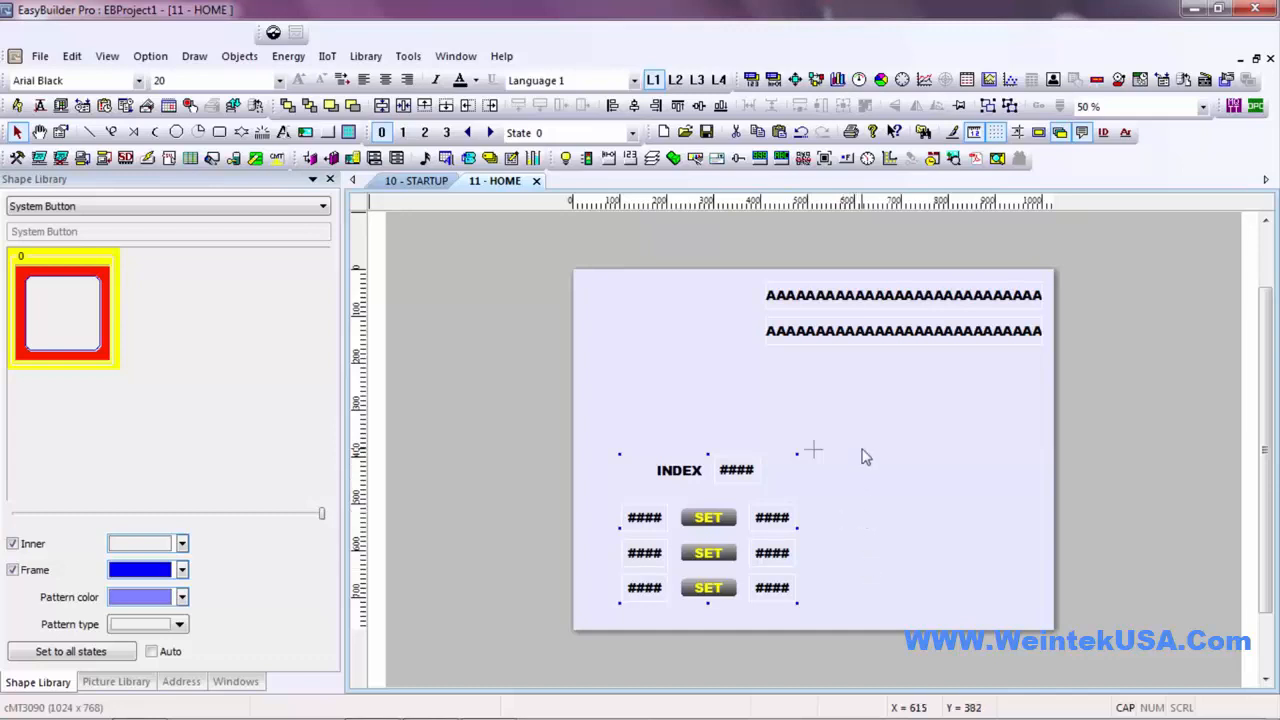
{"action": "left_click", "coordinate": [739, 480]}
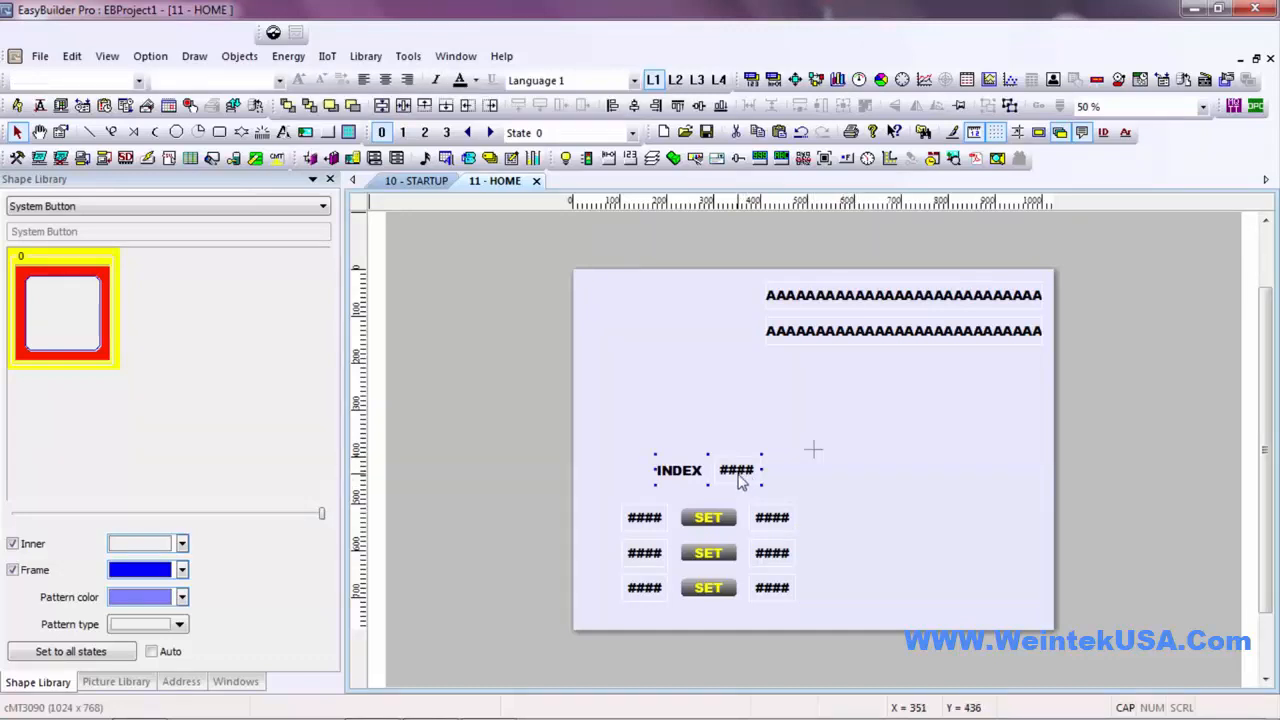
{"action": "key", "text": "Up"}
{"action": "key", "text": "Up"}
{"action": "key", "text": "Up"}
{"action": "key", "text": "Up"}
{"action": "key", "text": "Up"}
{"action": "key", "text": "Up"}
{"action": "key", "text": "Up"}
{"action": "key", "text": "Up"}
{"action": "key", "text": "Up"}
{"action": "key", "text": "Up"}
{"action": "key", "text": "Up"}
{"action": "key", "text": "Up"}
{"action": "key", "text": "Up"}
{"action": "key", "text": "Up"}
{"action": "key", "text": "Up"}
{"action": "key", "text": "Up"}
{"action": "key", "text": "Up"}
{"action": "key", "text": "Up"}
{"action": "key", "text": "Up"}
{"action": "key", "text": "Up"}
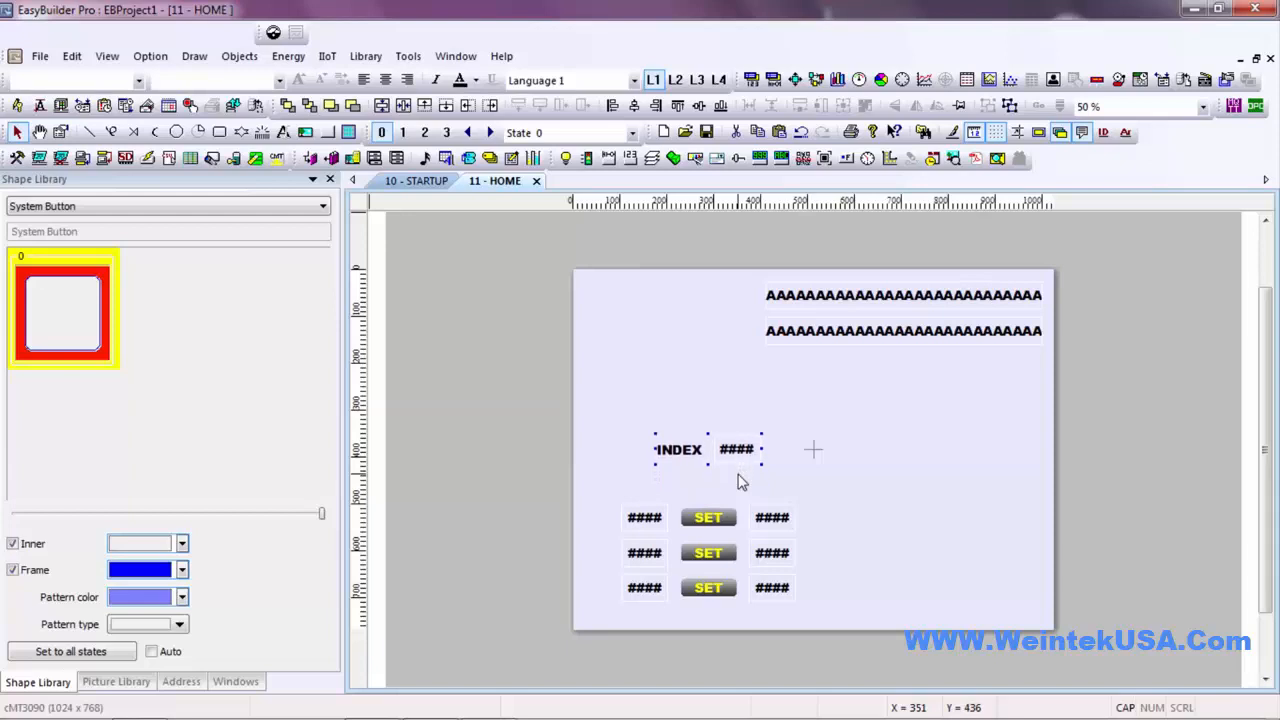
{"action": "left_click", "coordinate": [739, 481]}
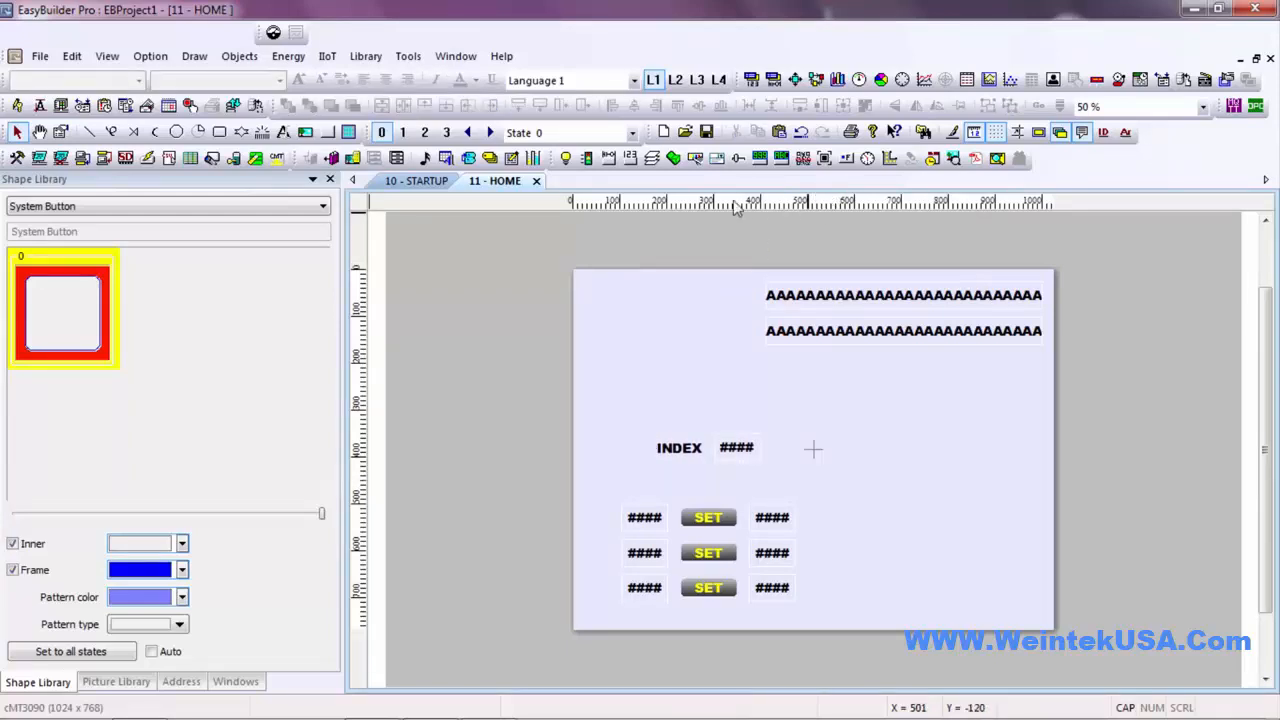
Start a new Set Word object with its write address set to Local HMI LW 9200
{"action": "left_click", "coordinate": [631, 160]}
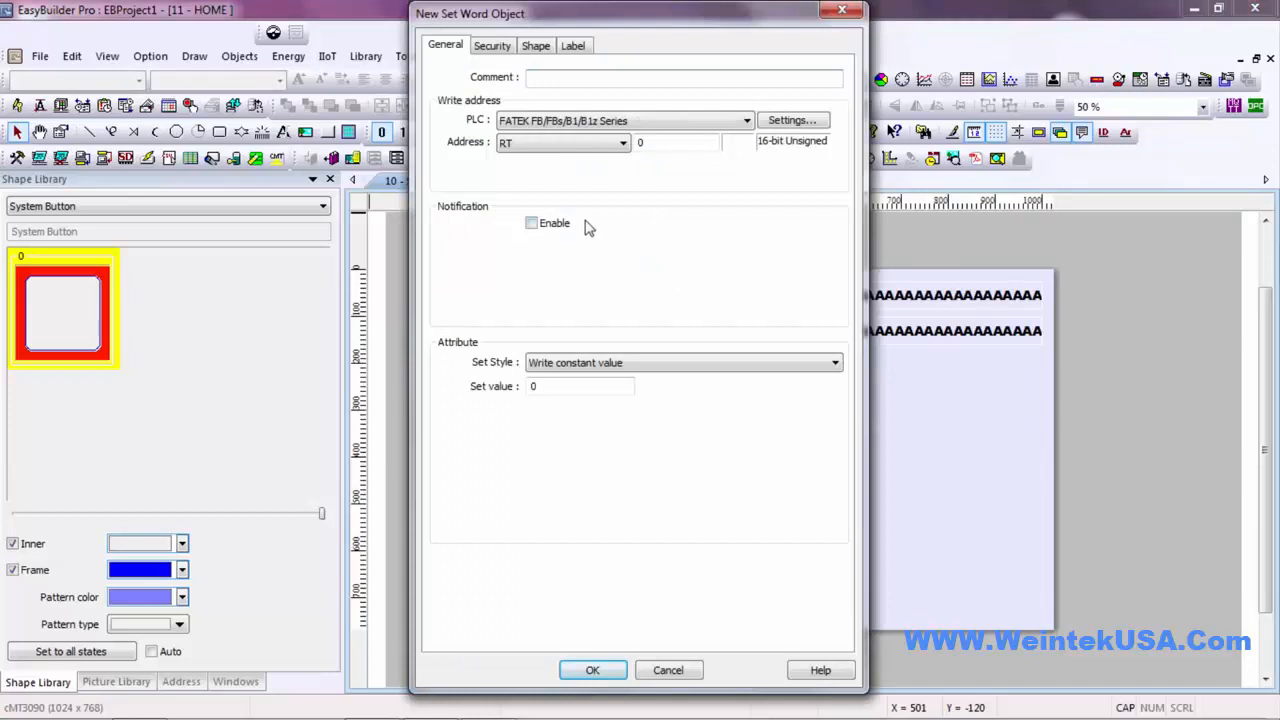
{"action": "left_click", "coordinate": [583, 122]}
{"action": "left_click", "coordinate": [571, 137]}
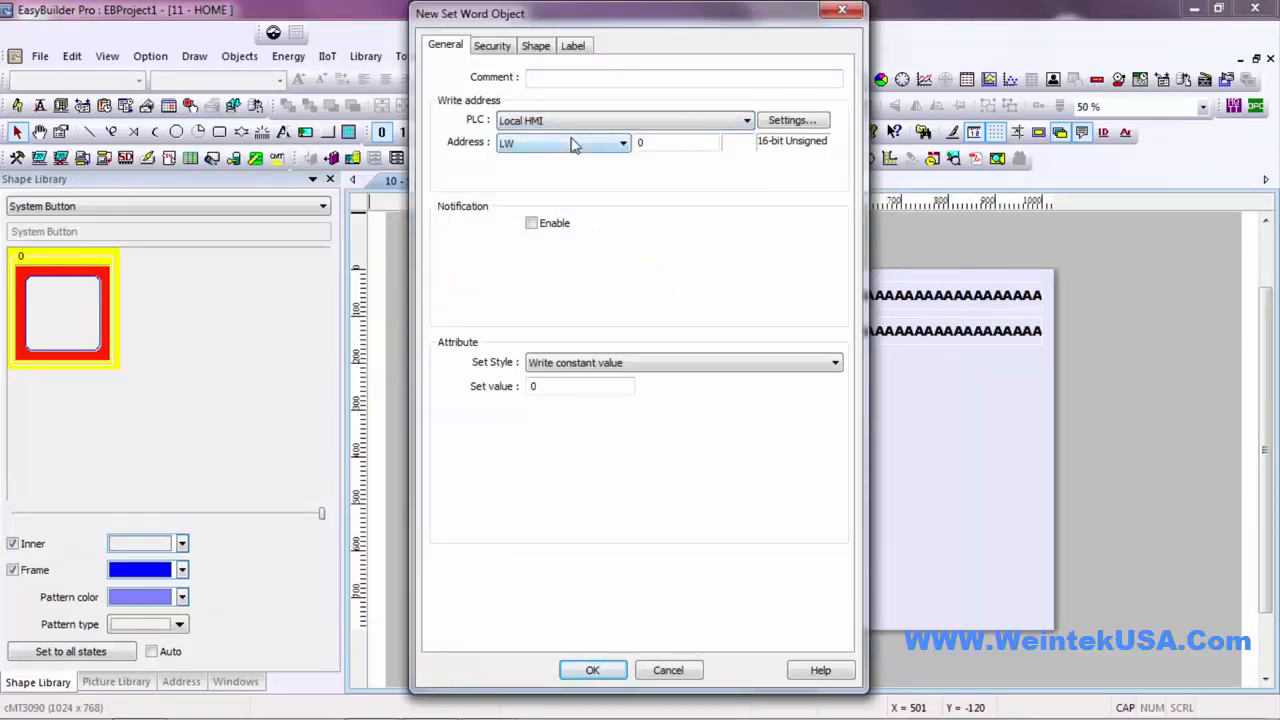
{"action": "left_click_drag", "start_coordinate": [616, 133], "coordinate": [558, 130]}
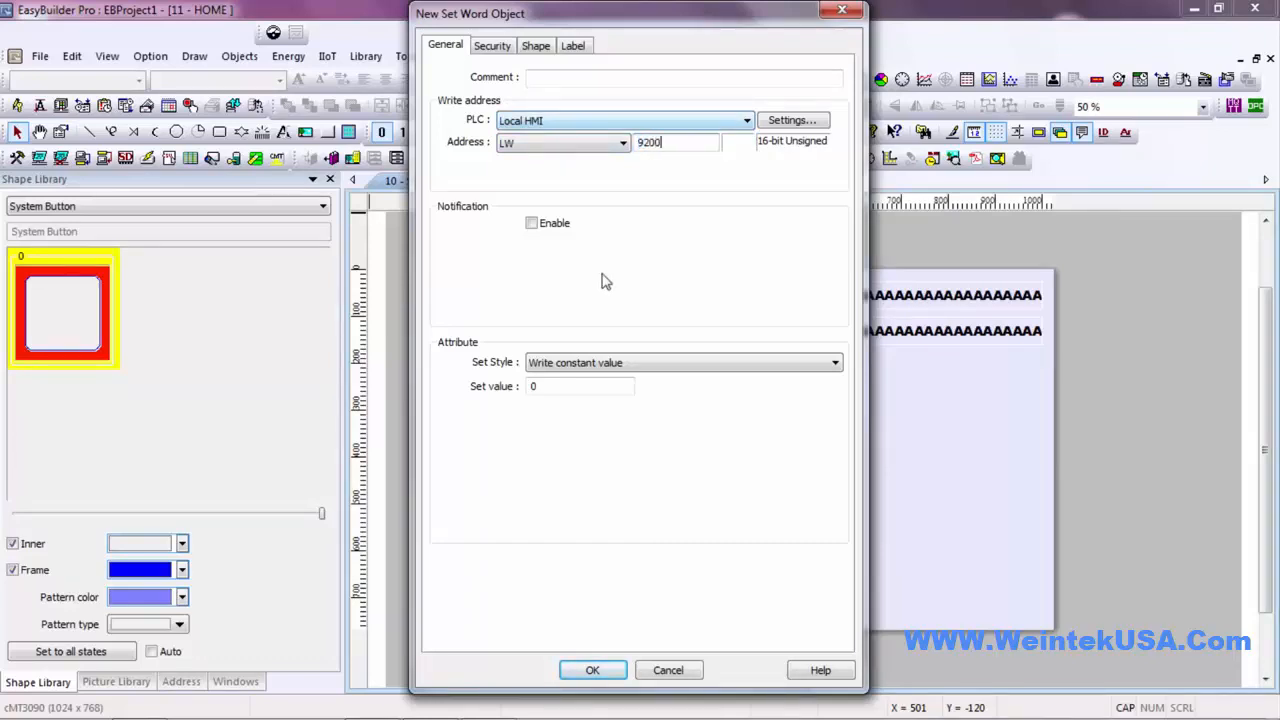
Set the Set Word object's style to Decrement value (JOG-), with a decrement value of 1 and a bottom limit of 0
{"action": "left_click", "coordinate": [668, 365]}
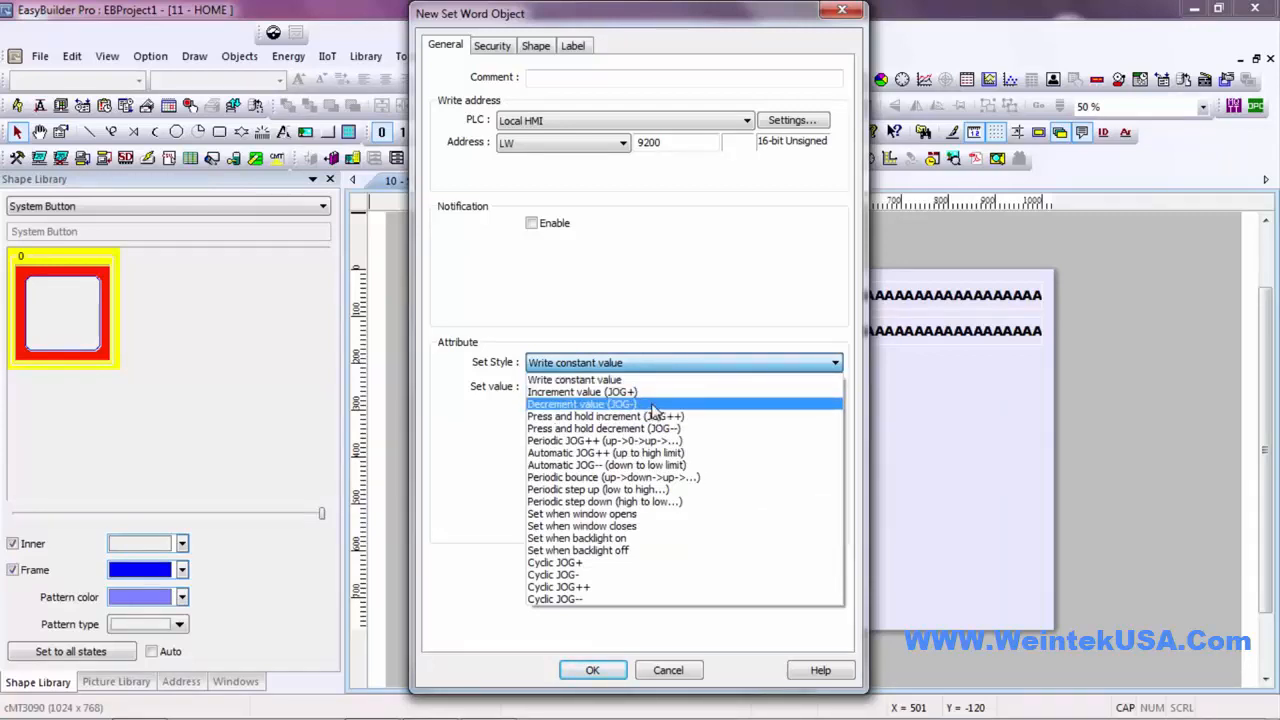
{"action": "left_click", "coordinate": [652, 408]}
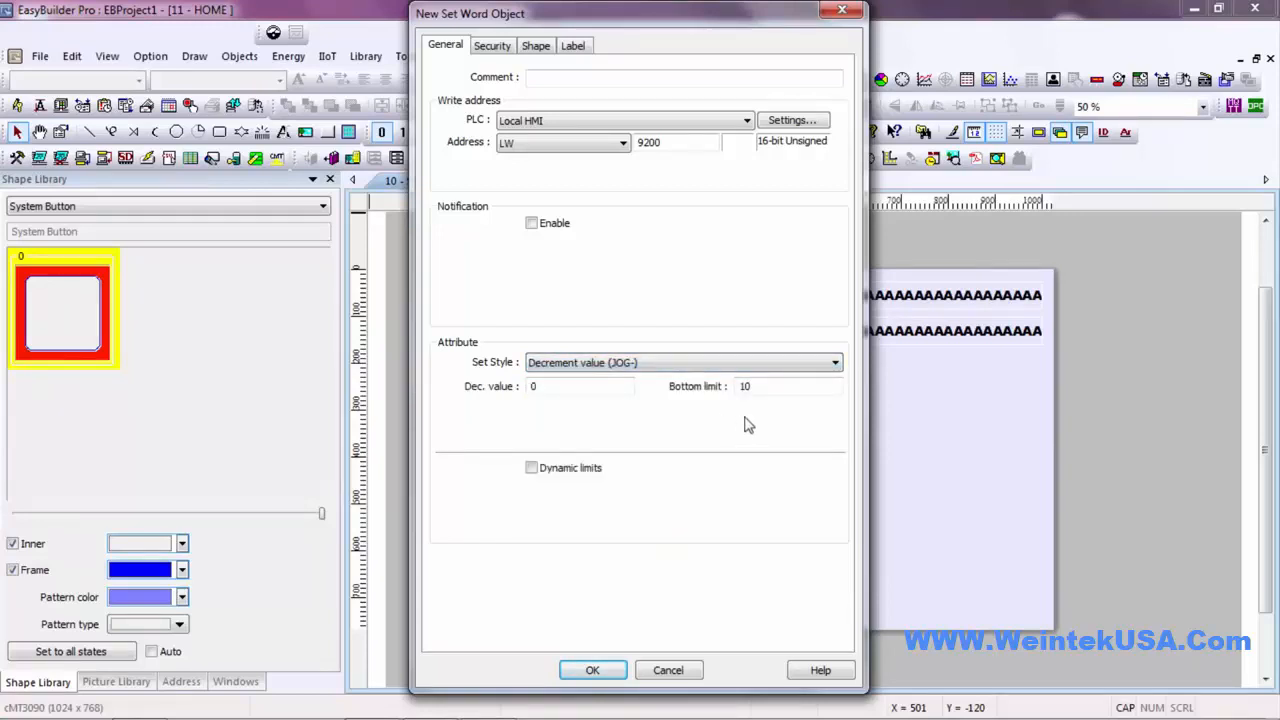
{"action": "left_click_drag", "start_coordinate": [758, 387], "coordinate": [683, 375]}
{"action": "left_click_drag", "start_coordinate": [539, 386], "coordinate": [509, 388]}
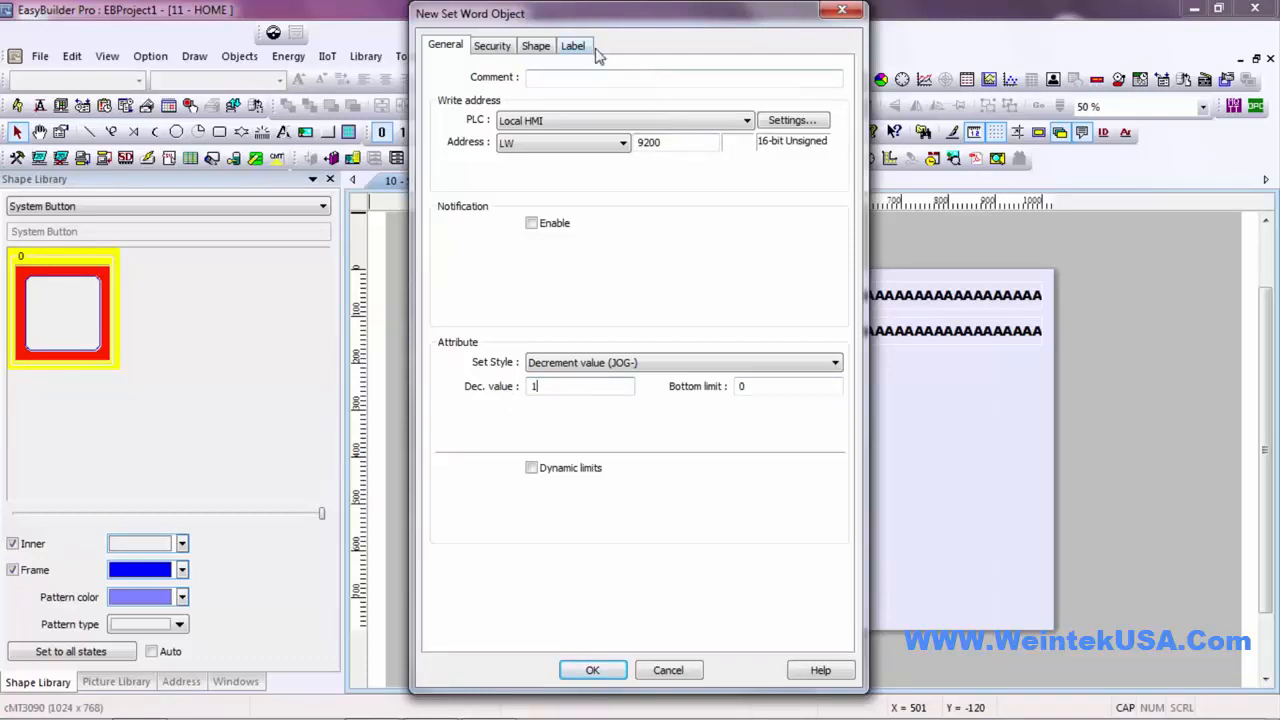
Assign the left-pointing arrow, picture 11 of the System Icon - Flat library, as the Set Word object's shape
{"action": "left_click", "coordinate": [537, 48]}
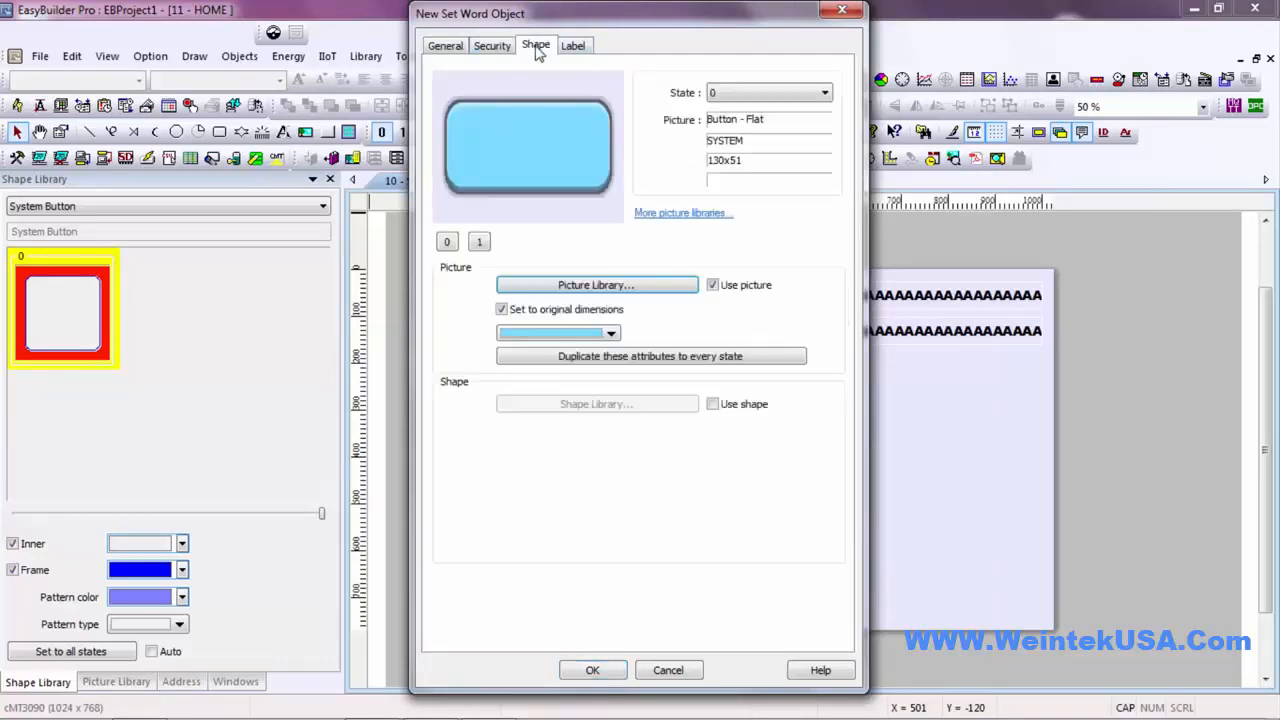
{"action": "left_click", "coordinate": [670, 286]}
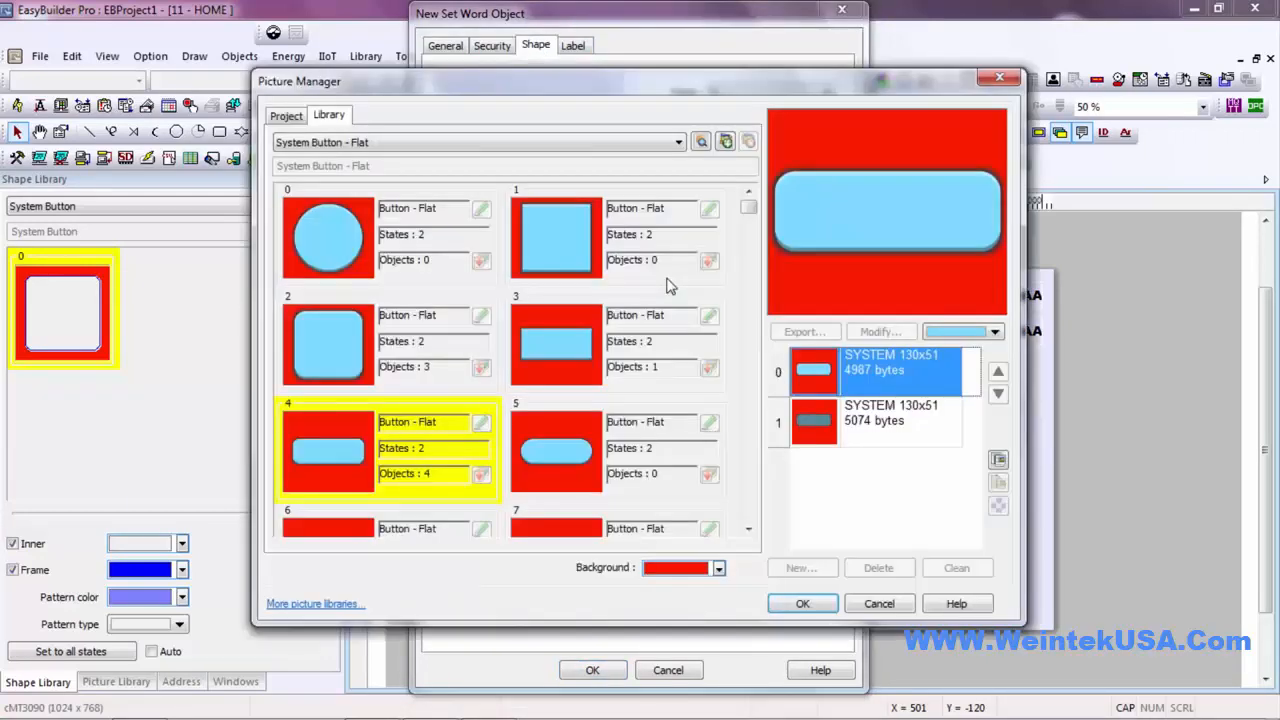
{"action": "left_click", "coordinate": [528, 148]}
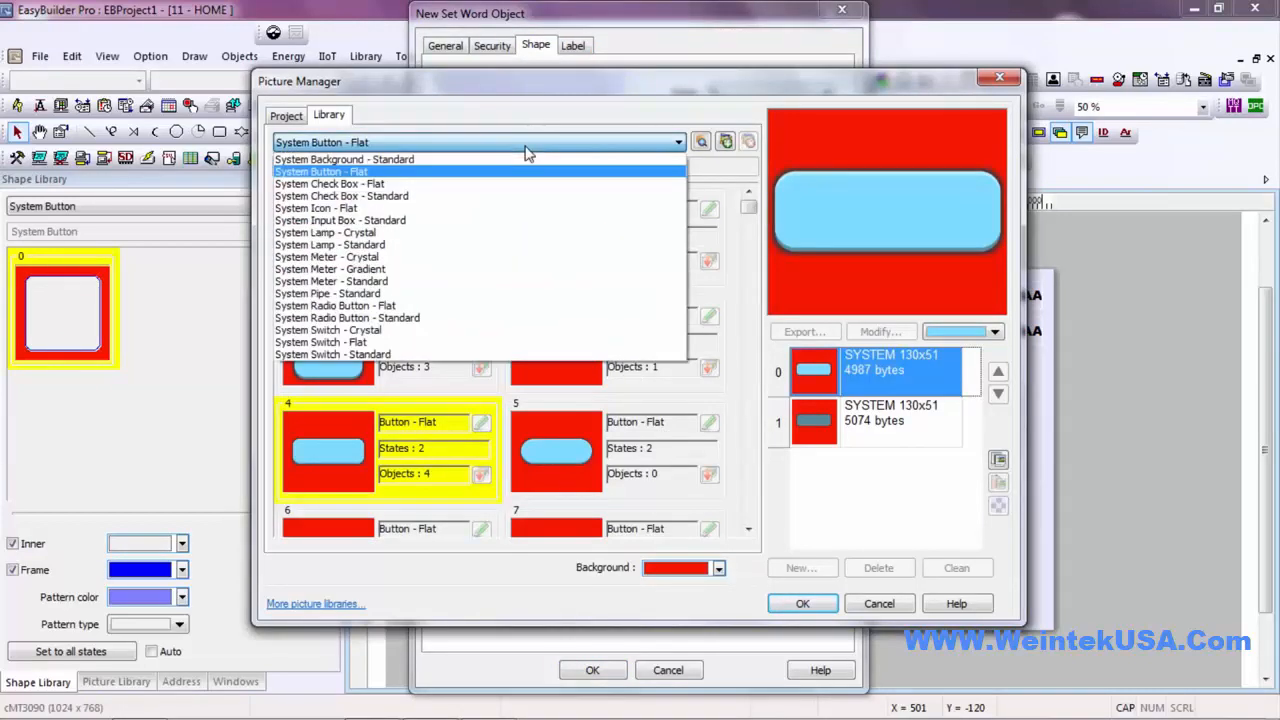
{"action": "left_click", "coordinate": [460, 218]}
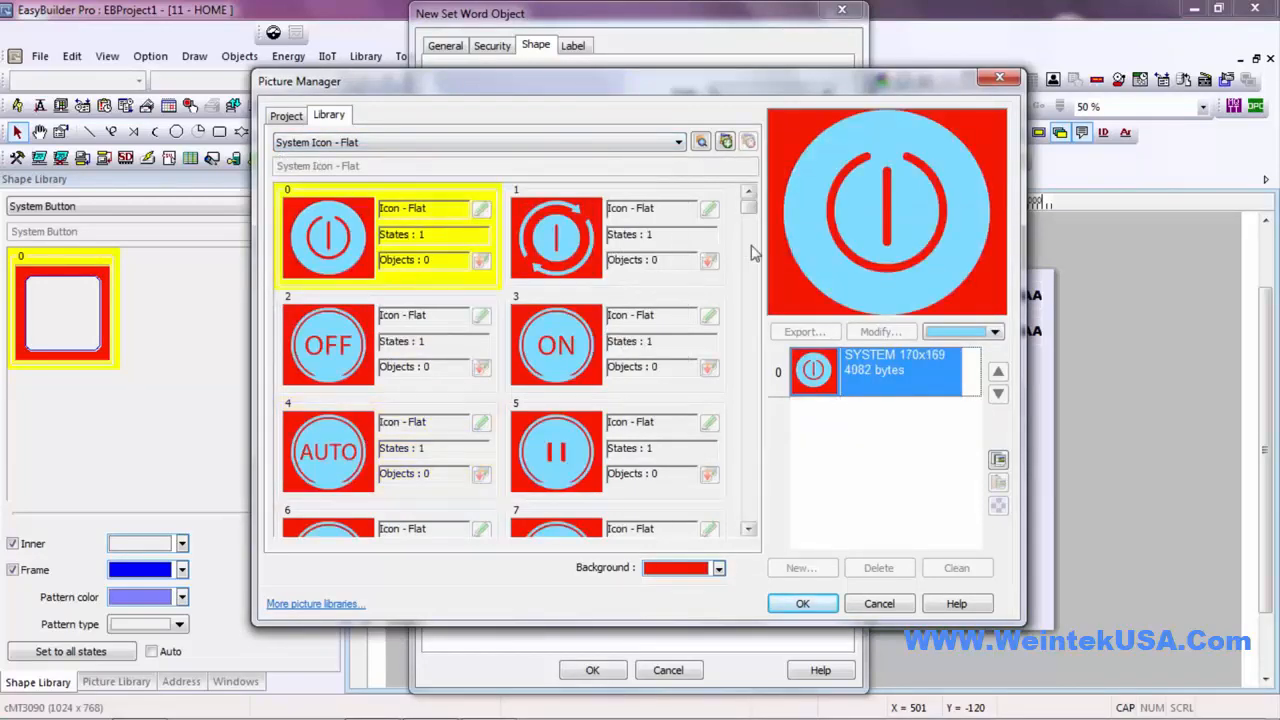
{"action": "left_click_drag", "start_coordinate": [749, 212], "coordinate": [755, 268]}
{"action": "left_click", "coordinate": [551, 348]}
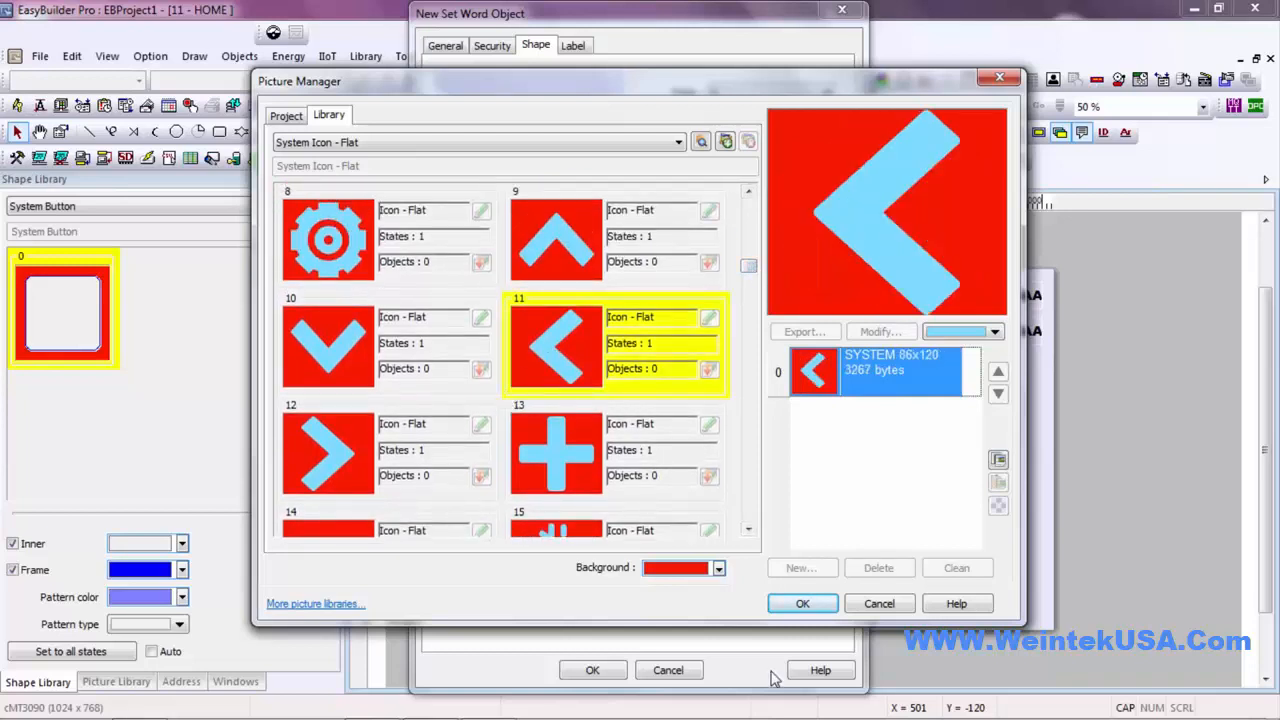
{"action": "left_click", "coordinate": [802, 604]}
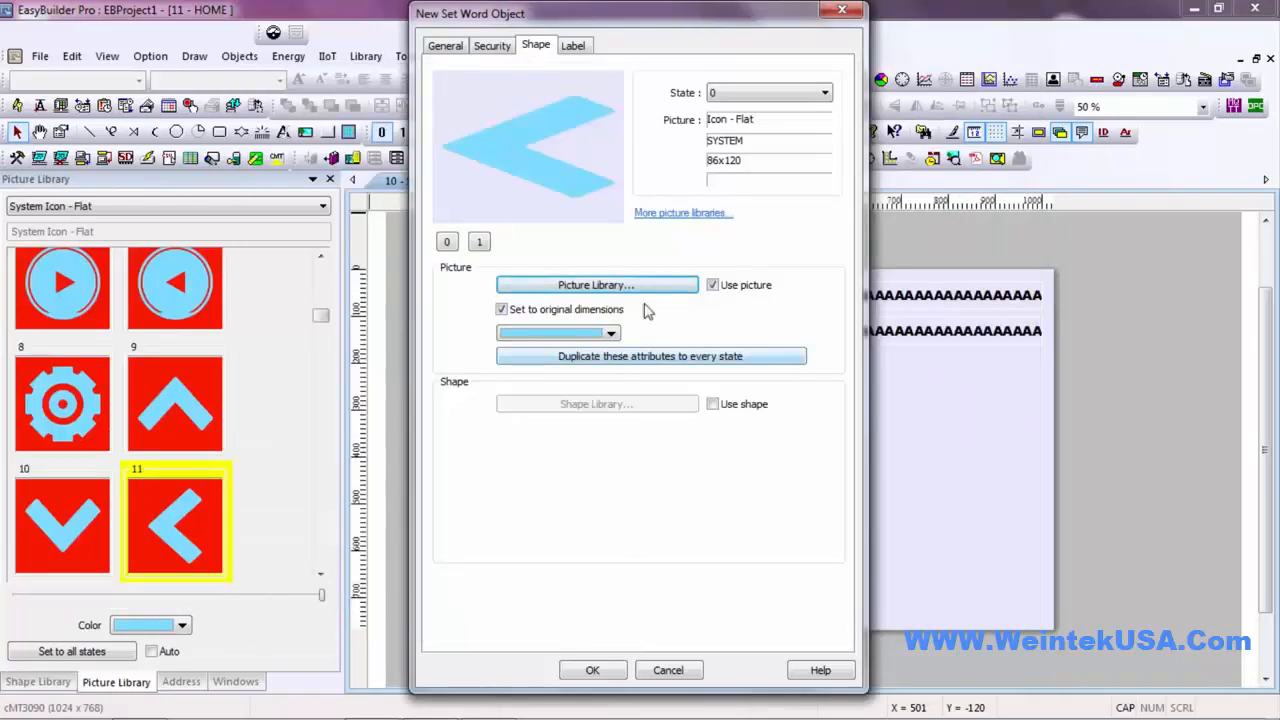
Change the new Set Word object's picture to the minus sign, number 14 of System Icon - Flat, and place it below the INDEX label
{"action": "left_click", "coordinate": [667, 287]}
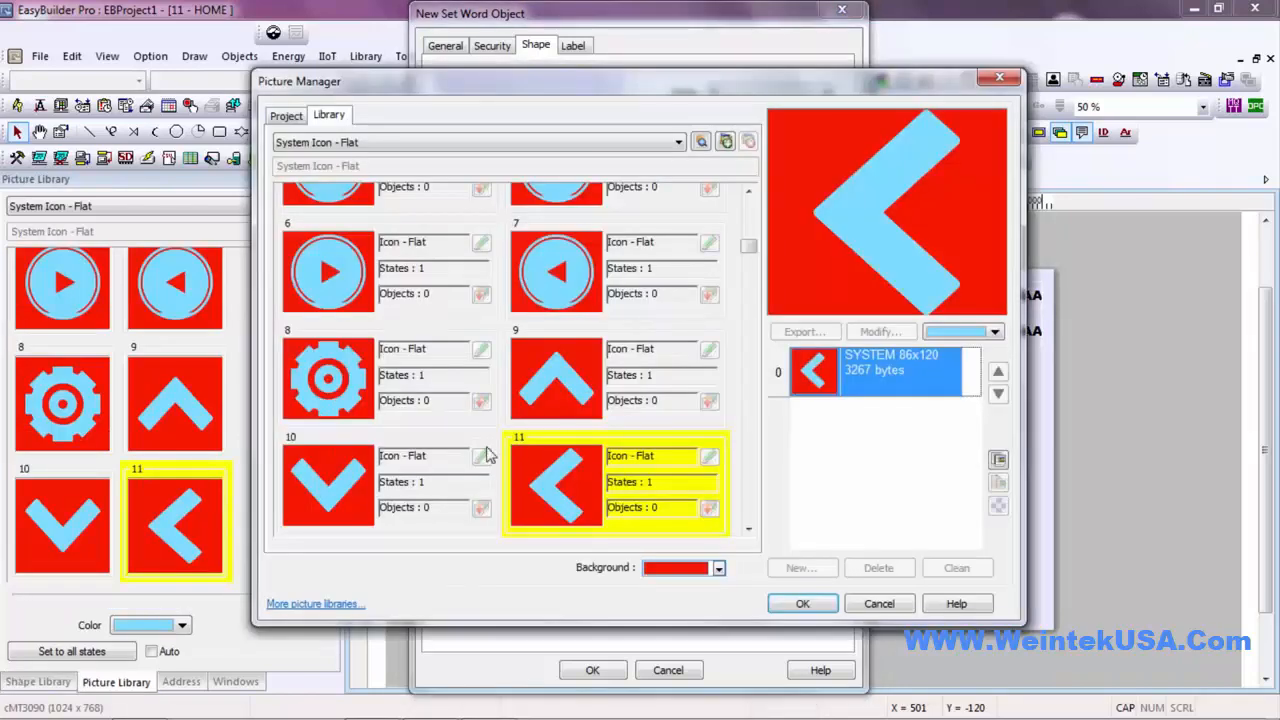
{"action": "left_click", "coordinate": [748, 529]}
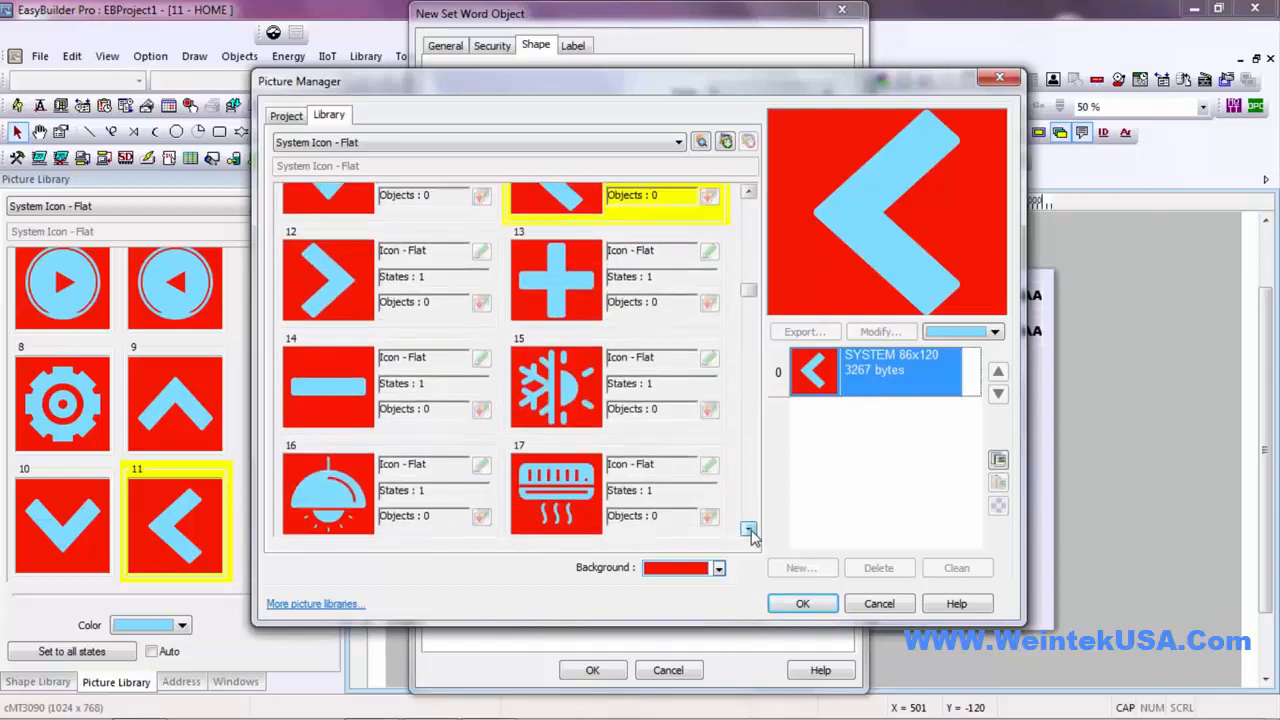
{"action": "left_click", "coordinate": [305, 345]}
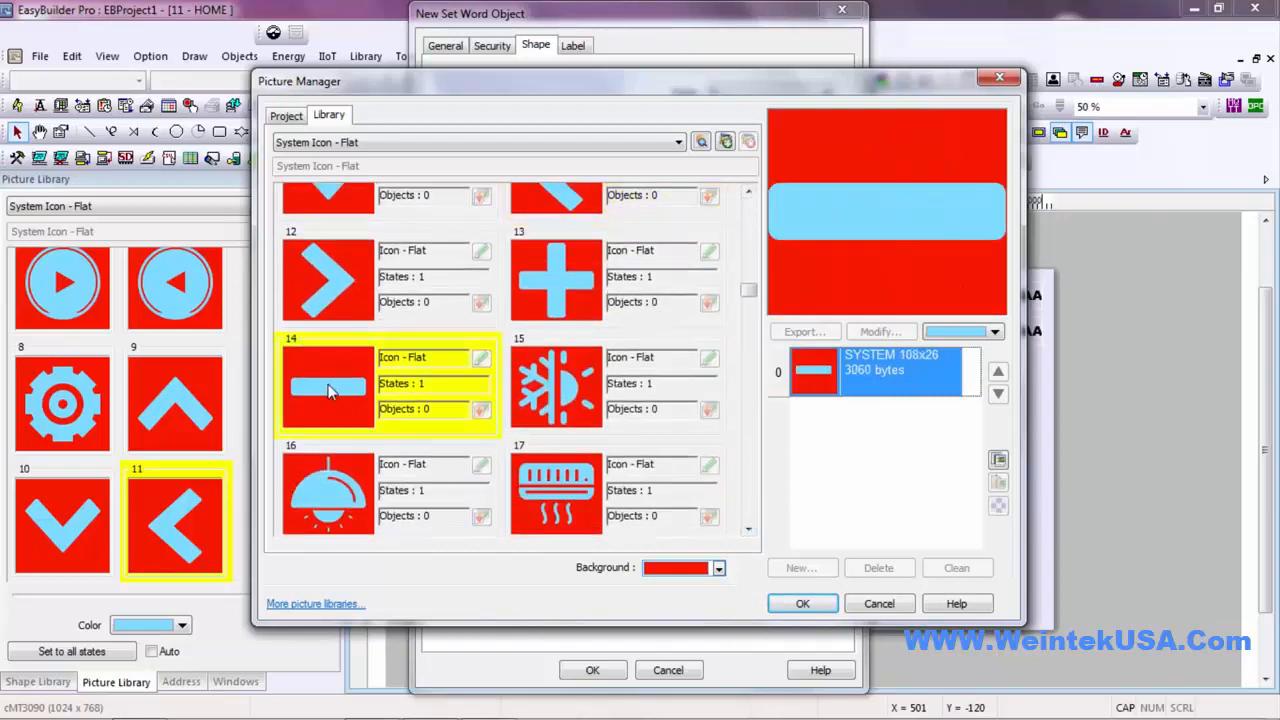
{"action": "left_click", "coordinate": [801, 604]}
{"action": "left_click", "coordinate": [598, 670]}
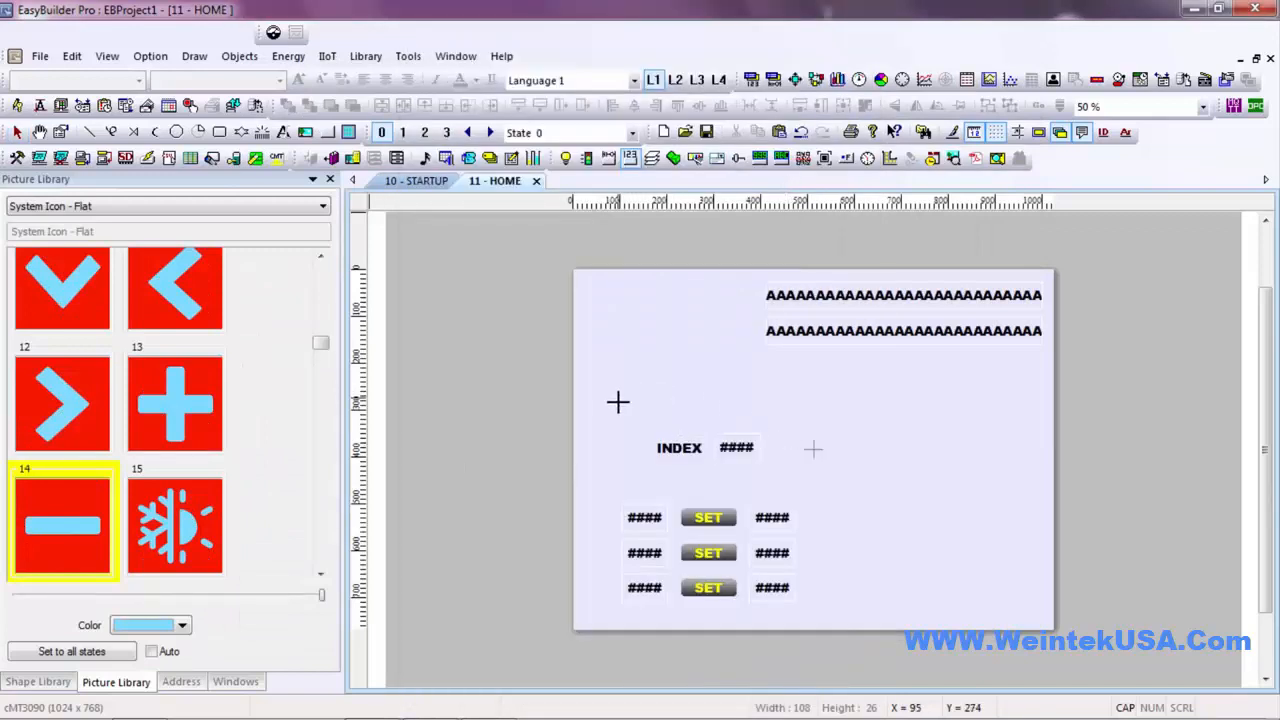
{"action": "left_click", "coordinate": [626, 473]}
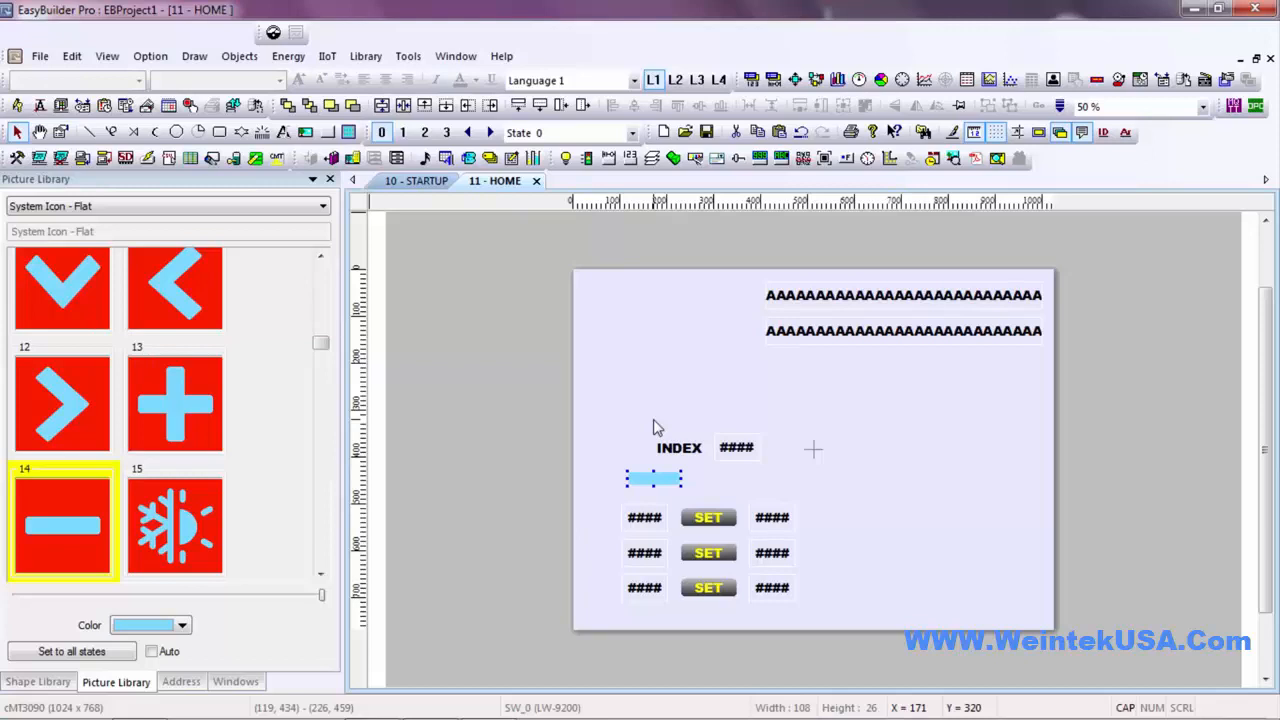
Duplicate the minus button beside the original and set the copy to Increment value (JOG+) with increment 1 and upper limit 9
{"action": "key", "text": "ctrl+d"}
{"action": "left_click_drag", "start_coordinate": [662, 483], "coordinate": [736, 479]}
{"action": "double_click", "coordinate": [736, 479]}
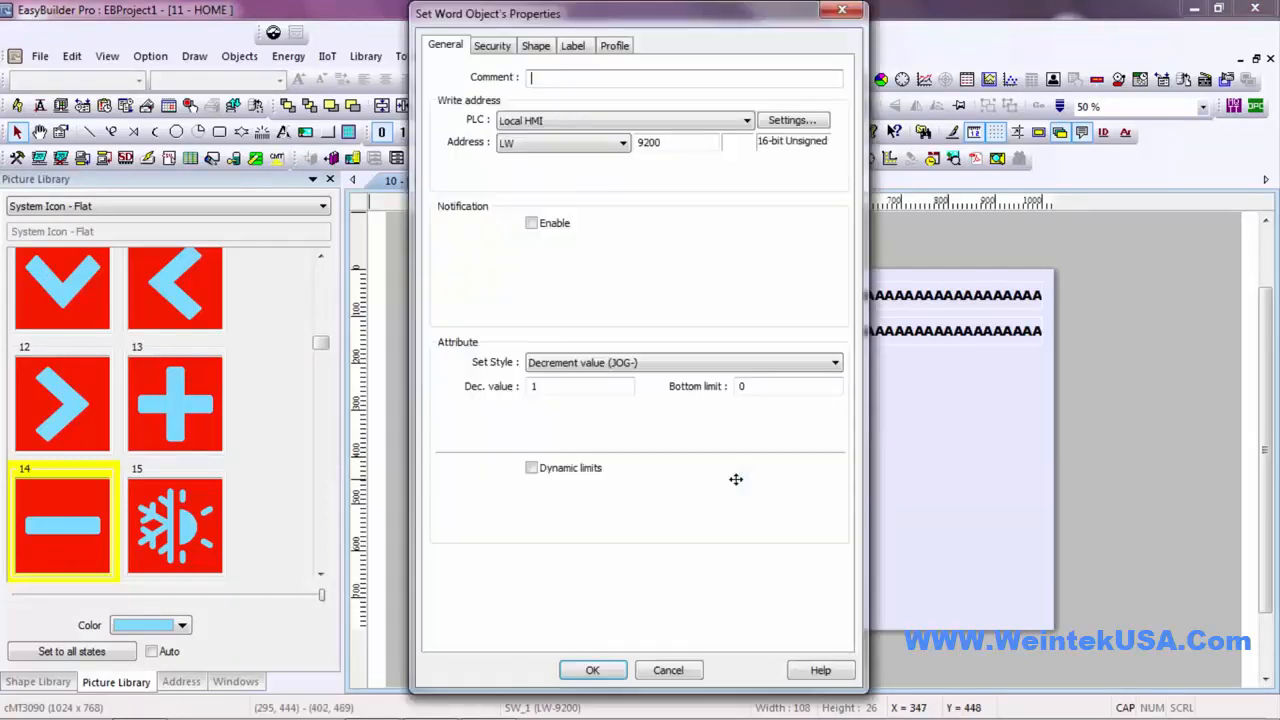
{"action": "left_click", "coordinate": [669, 366]}
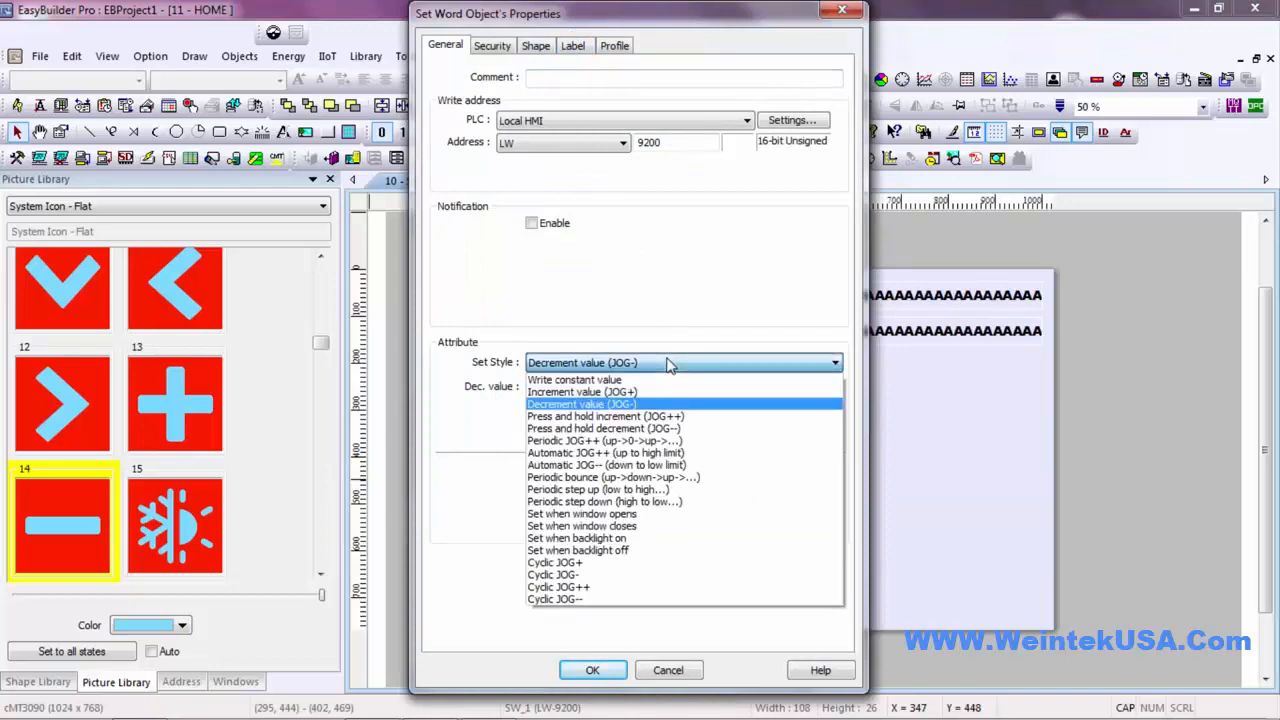
{"action": "left_click", "coordinate": [658, 392]}
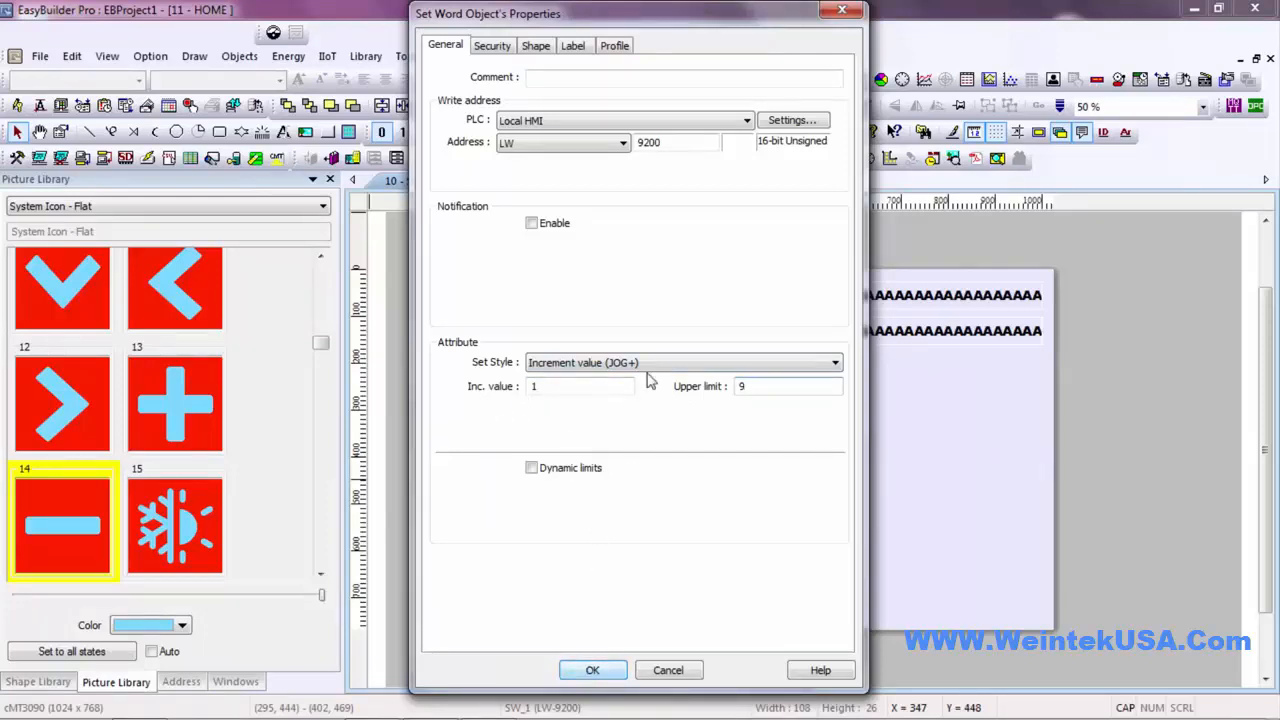
Assign the plus sign, picture 13 of the System Icon - Flat library, to the increment button
{"action": "left_click", "coordinate": [535, 46]}
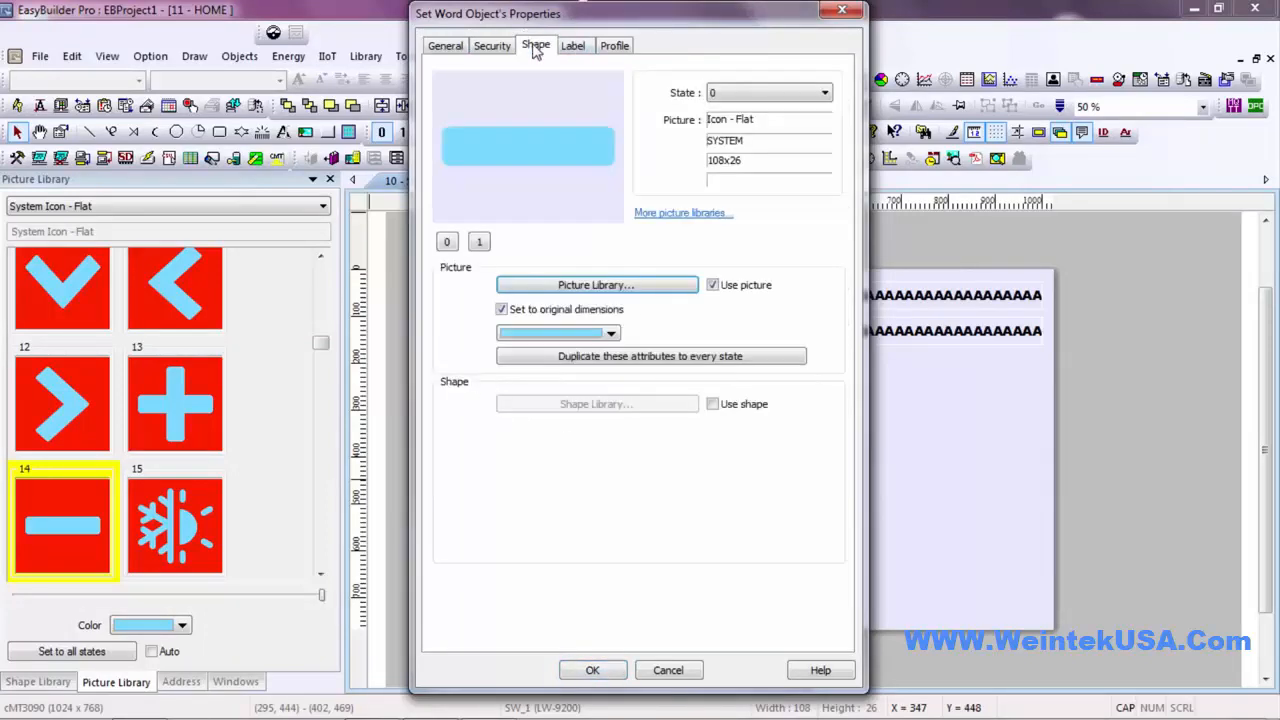
{"action": "left_click", "coordinate": [645, 287]}
{"action": "left_click", "coordinate": [567, 394]}
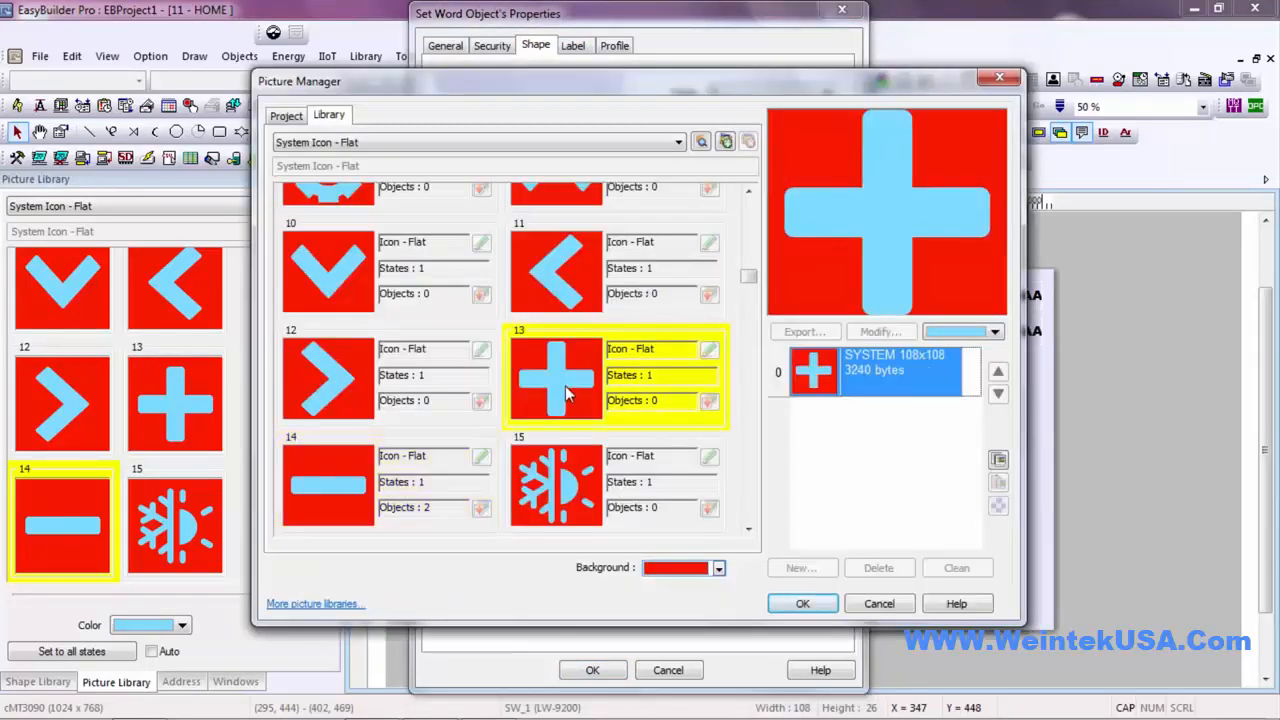
{"action": "left_click", "coordinate": [805, 603]}
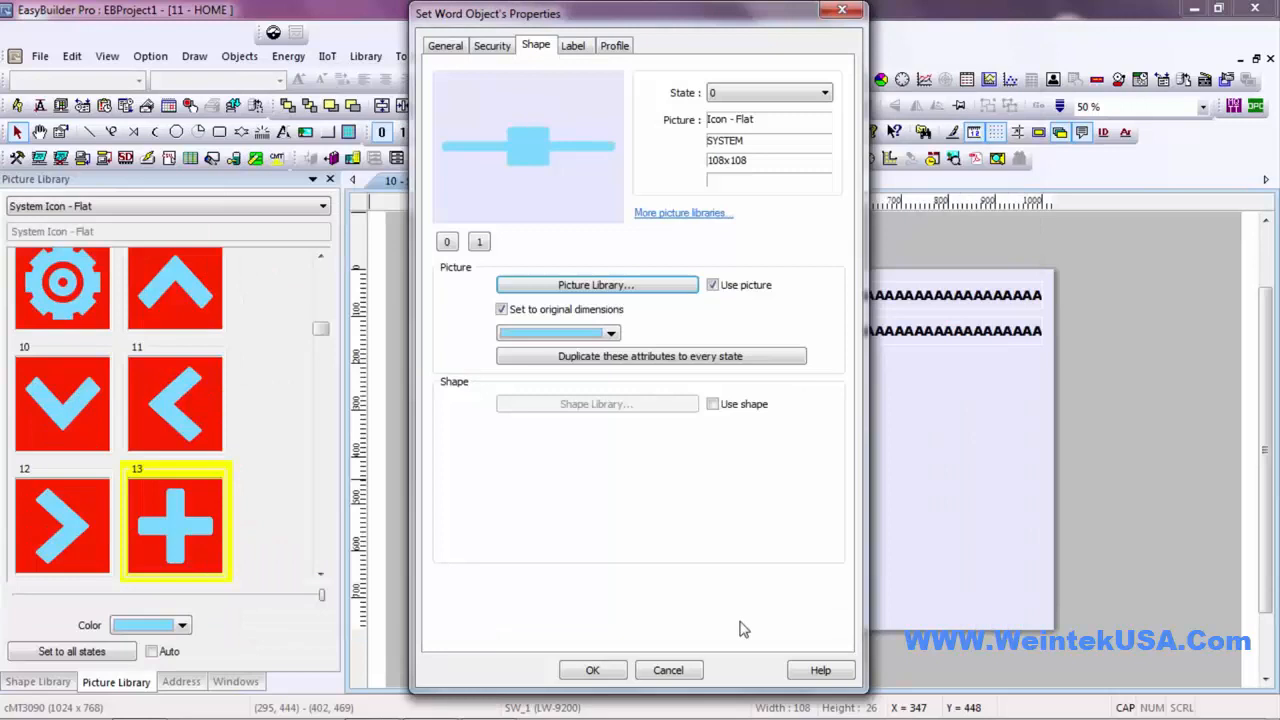
{"action": "left_click", "coordinate": [597, 670]}
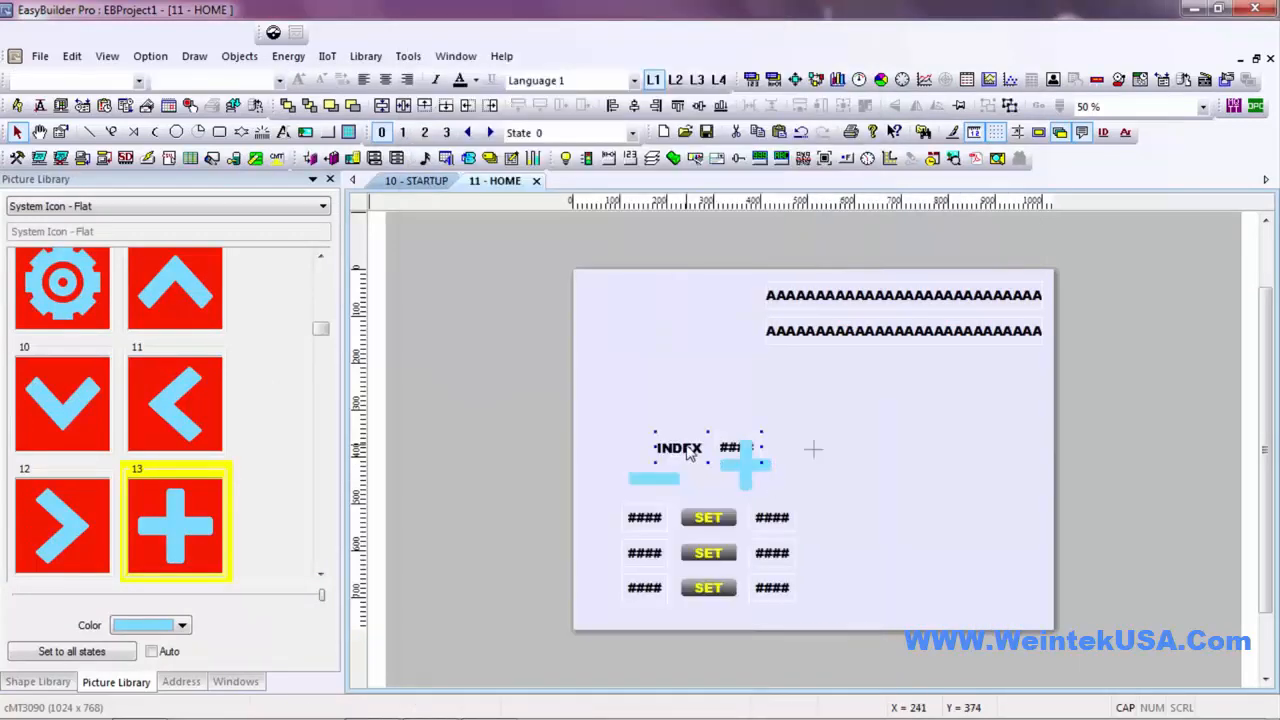
Move the INDEX label and its numeric object up clear of the plus button, and shift the minus button level with the plus
{"action": "left_click", "coordinate": [694, 401]}
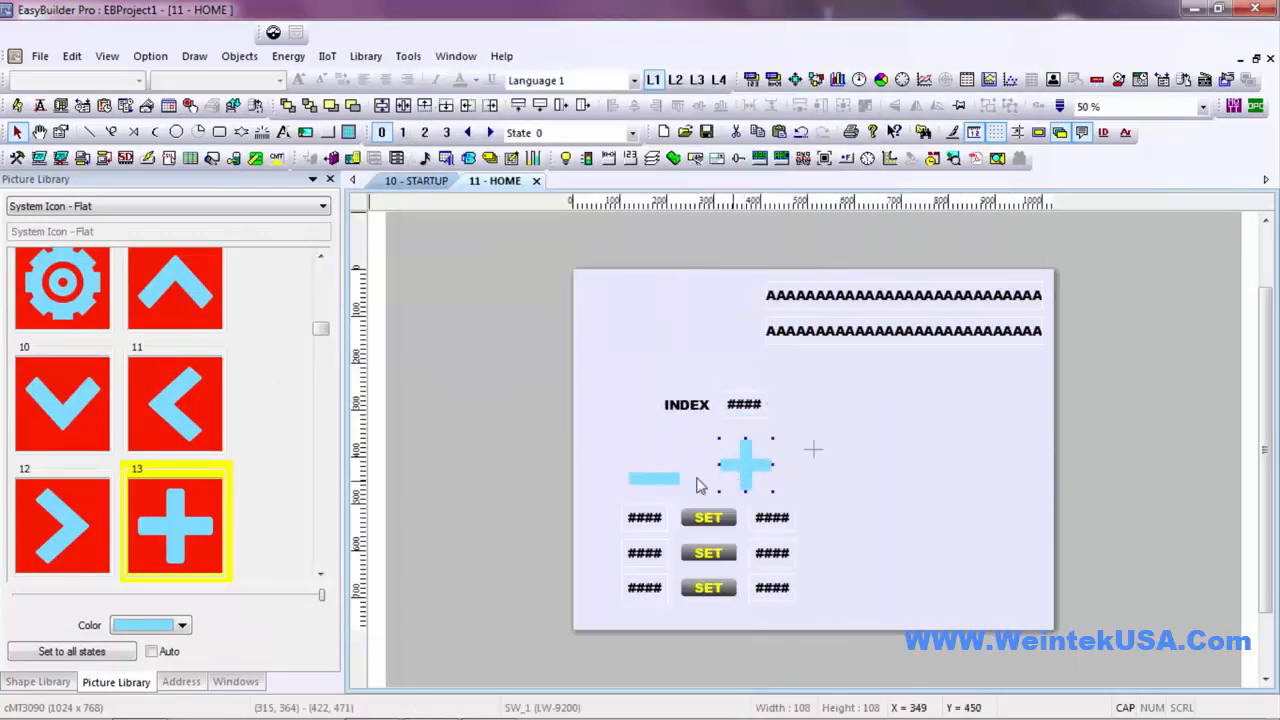
{"action": "left_click", "coordinate": [657, 479]}
{"action": "left_click_drag", "start_coordinate": [657, 479], "coordinate": [663, 464]}
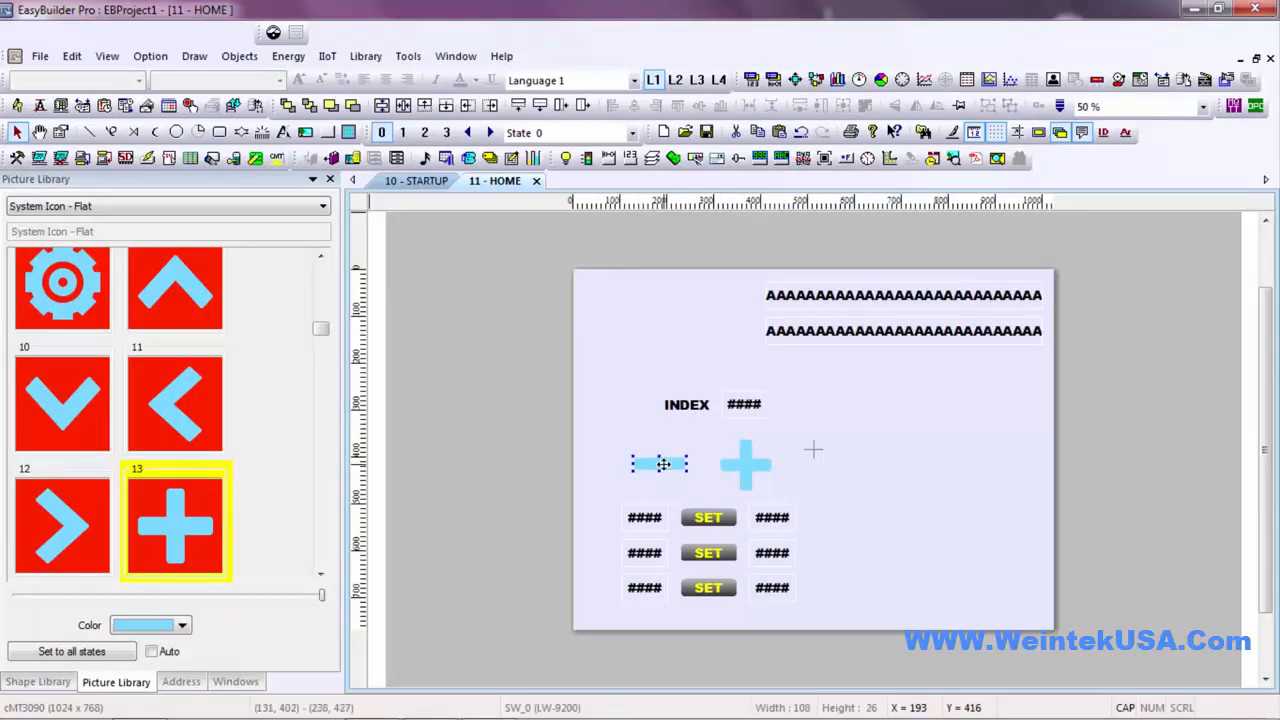
Resize the plus button to a width of 50 and a height of 50
{"action": "double_click", "coordinate": [752, 470]}
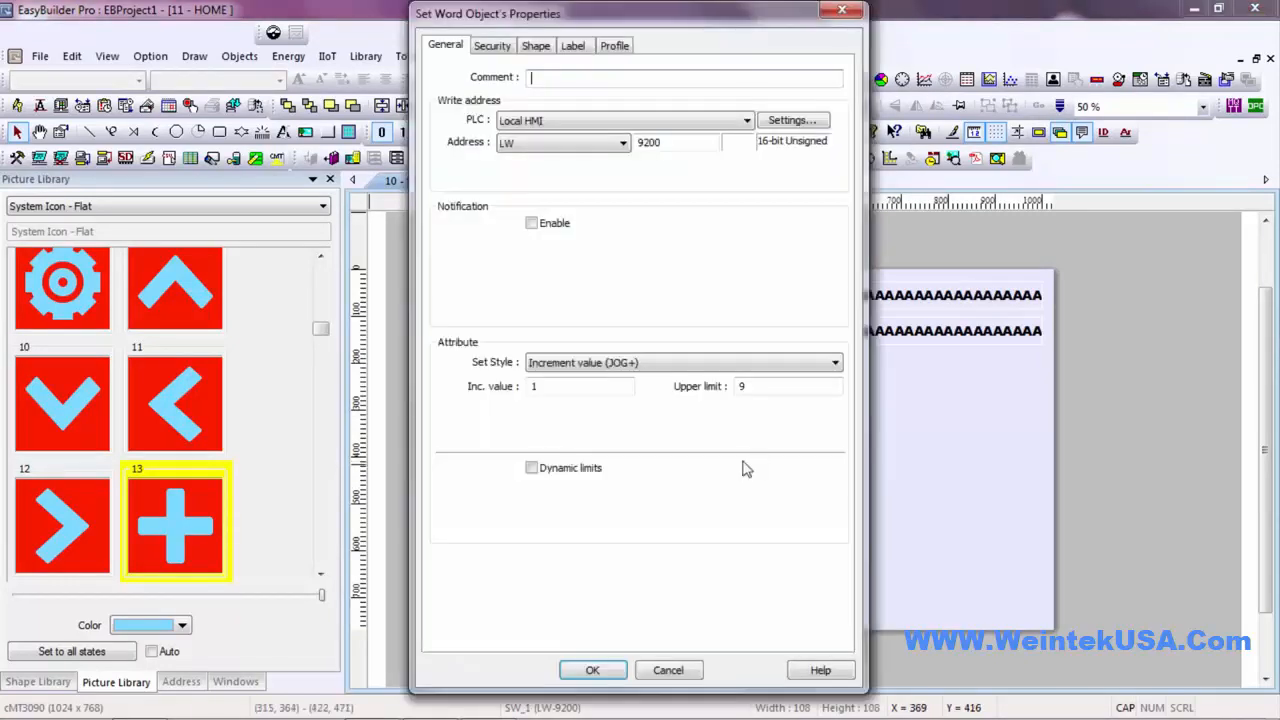
{"action": "left_click", "coordinate": [619, 48]}
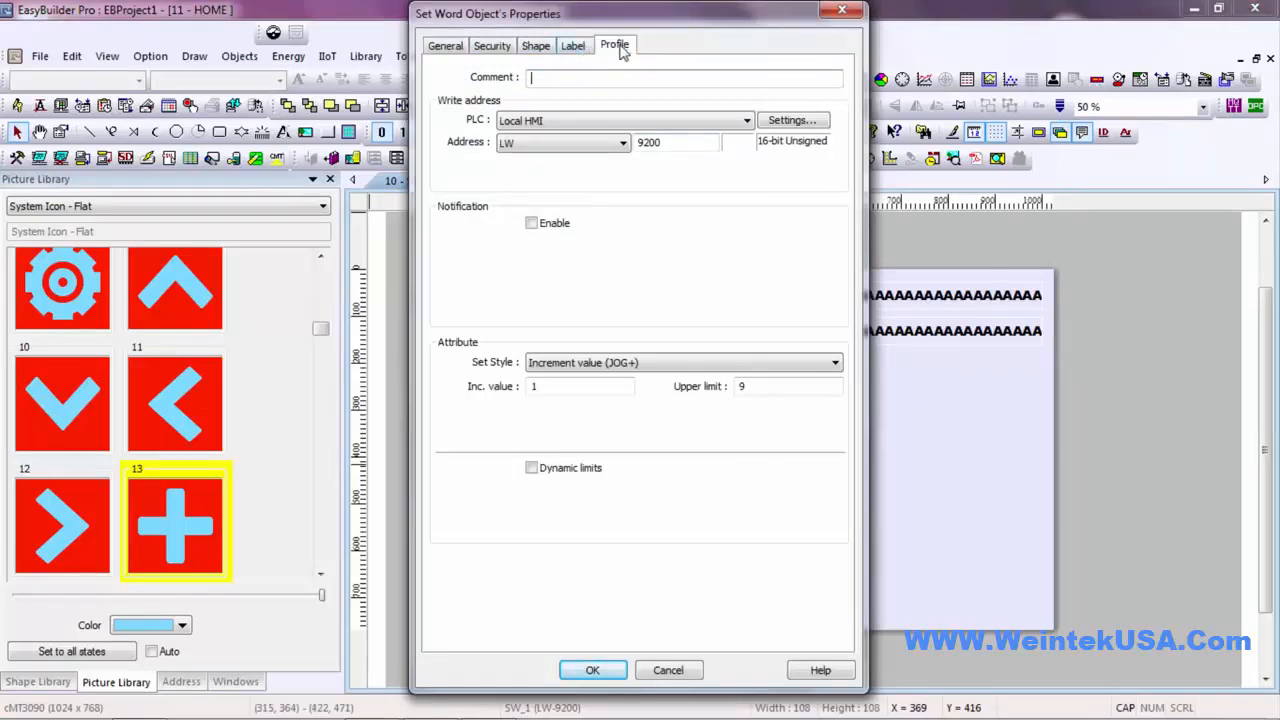
{"action": "left_click_drag", "start_coordinate": [639, 176], "coordinate": [559, 175]}
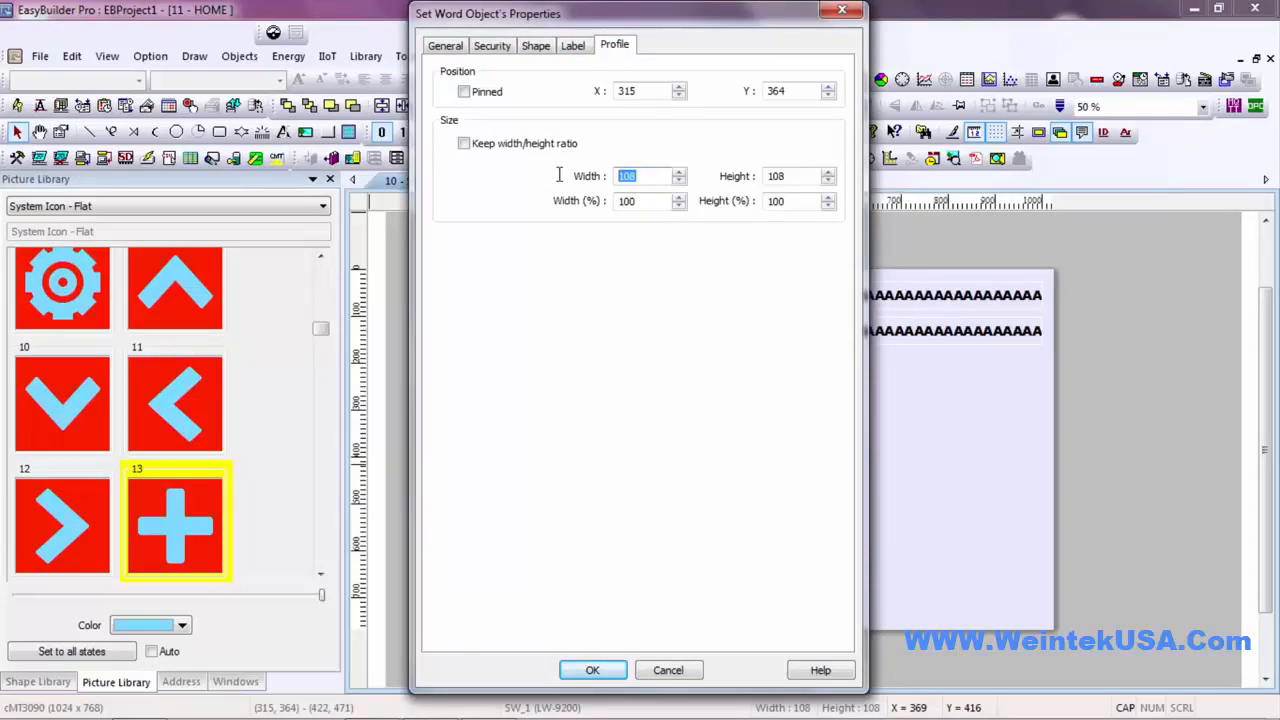
{"action": "key", "text": "Tab"}
{"action": "type", "text": "50"}
{"action": "left_click", "coordinate": [609, 668]}
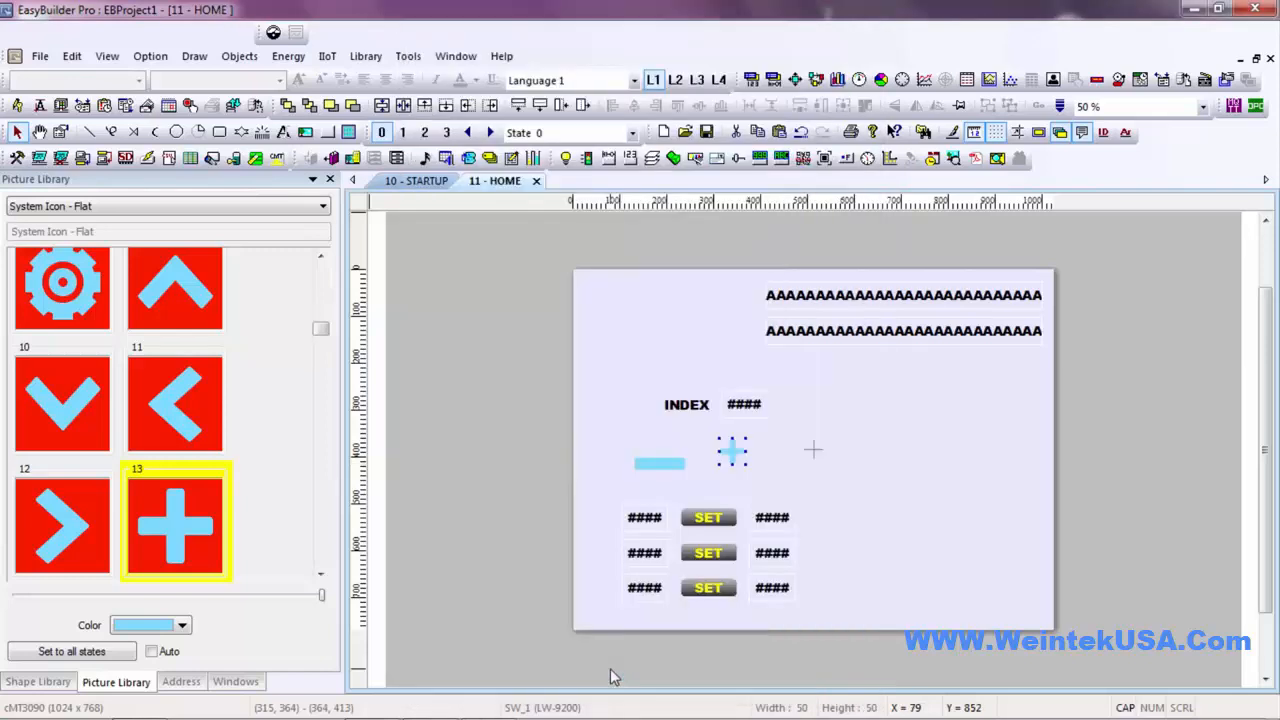
Resize the minus button to a width of 50 with its width/height ratio kept
{"action": "double_click", "coordinate": [663, 462]}
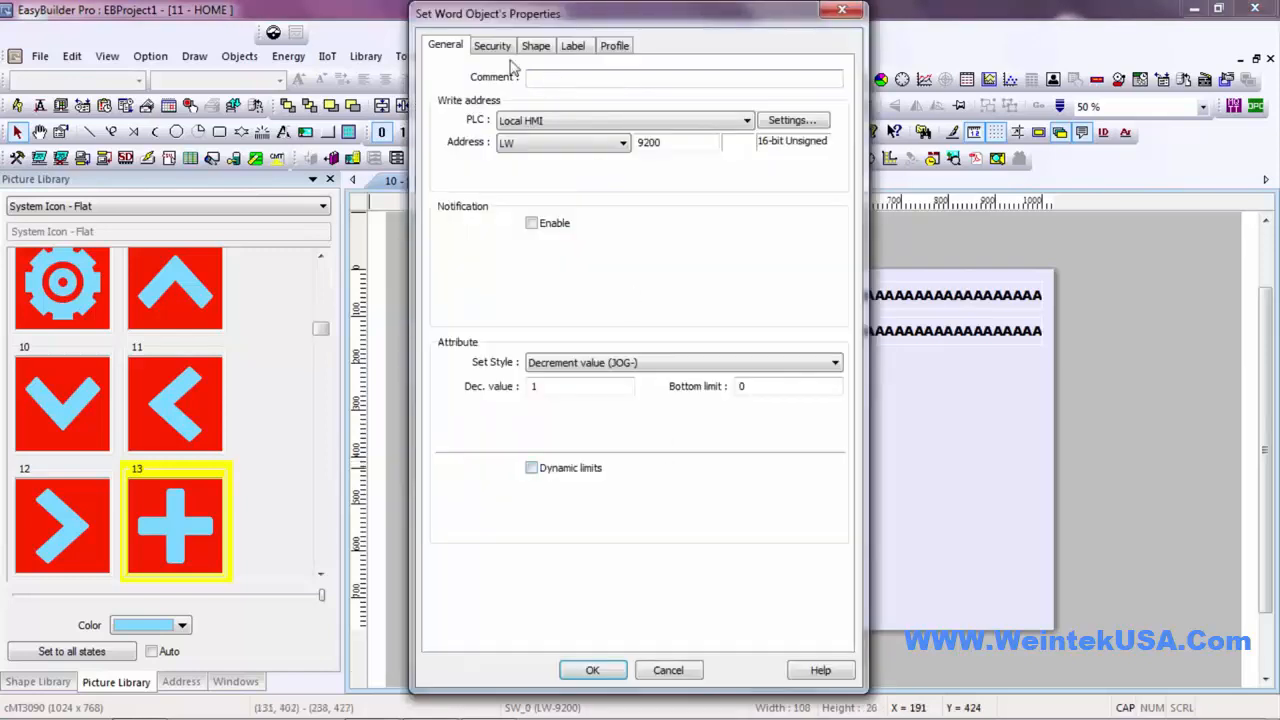
{"action": "left_click", "coordinate": [611, 47]}
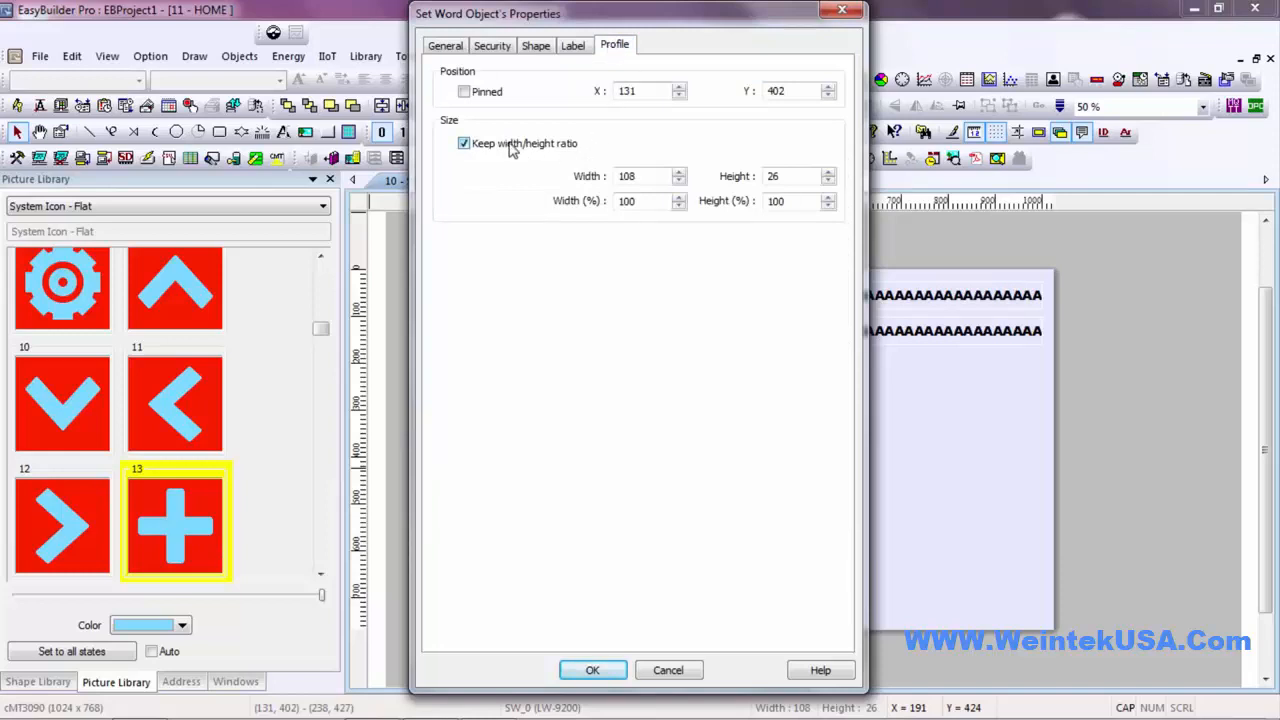
{"action": "left_click_drag", "start_coordinate": [643, 175], "coordinate": [562, 185]}
{"action": "type", "text": "50"}
{"action": "left_click", "coordinate": [798, 198]}
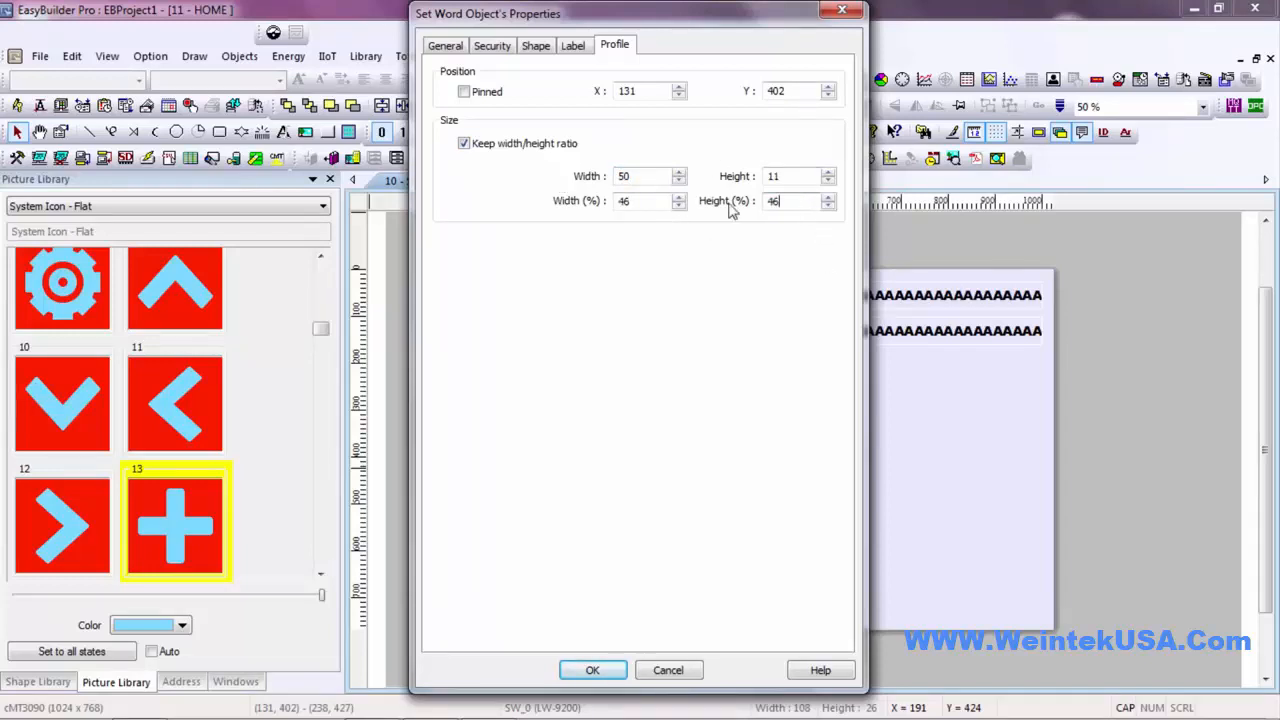
{"action": "left_click", "coordinate": [598, 669]}
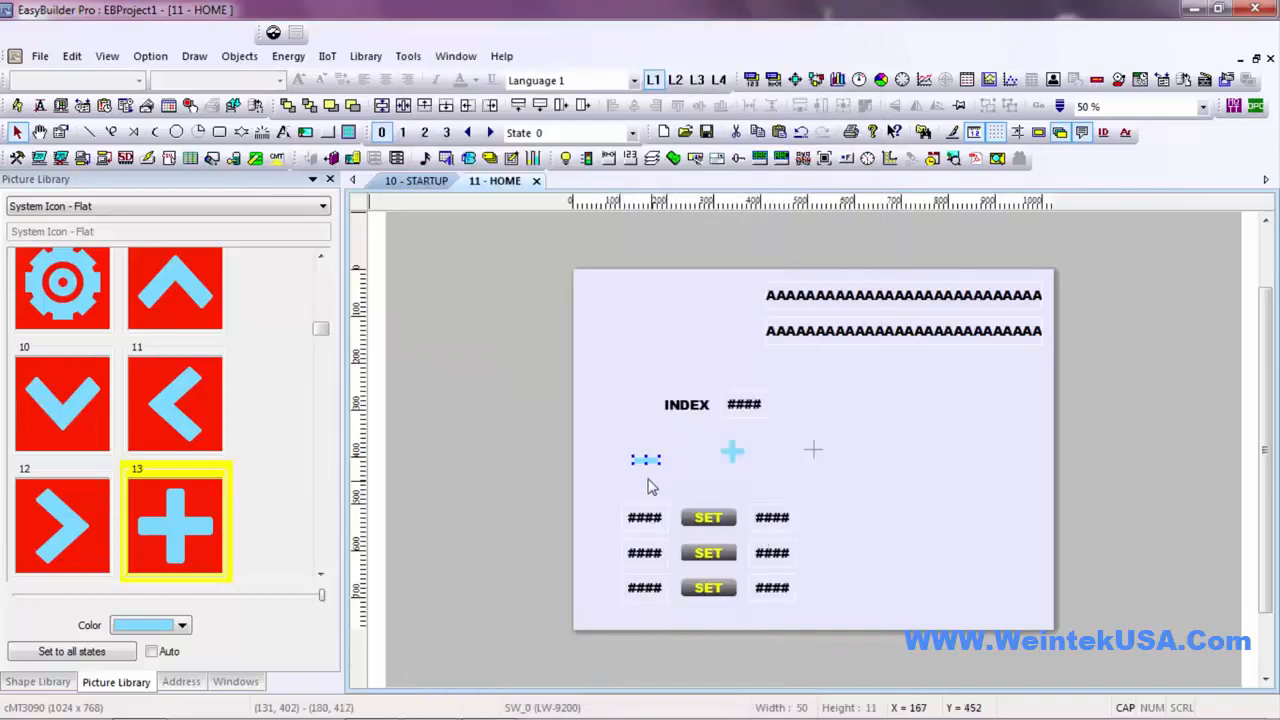
Reposition the minus button below the INDEX label and align the vertical centres of the minus and plus buttons
{"action": "left_click_drag", "start_coordinate": [646, 460], "coordinate": [661, 481]}
{"action": "left_click_drag", "start_coordinate": [771, 491], "coordinate": [615, 433]}
{"action": "left_click", "coordinate": [698, 106]}
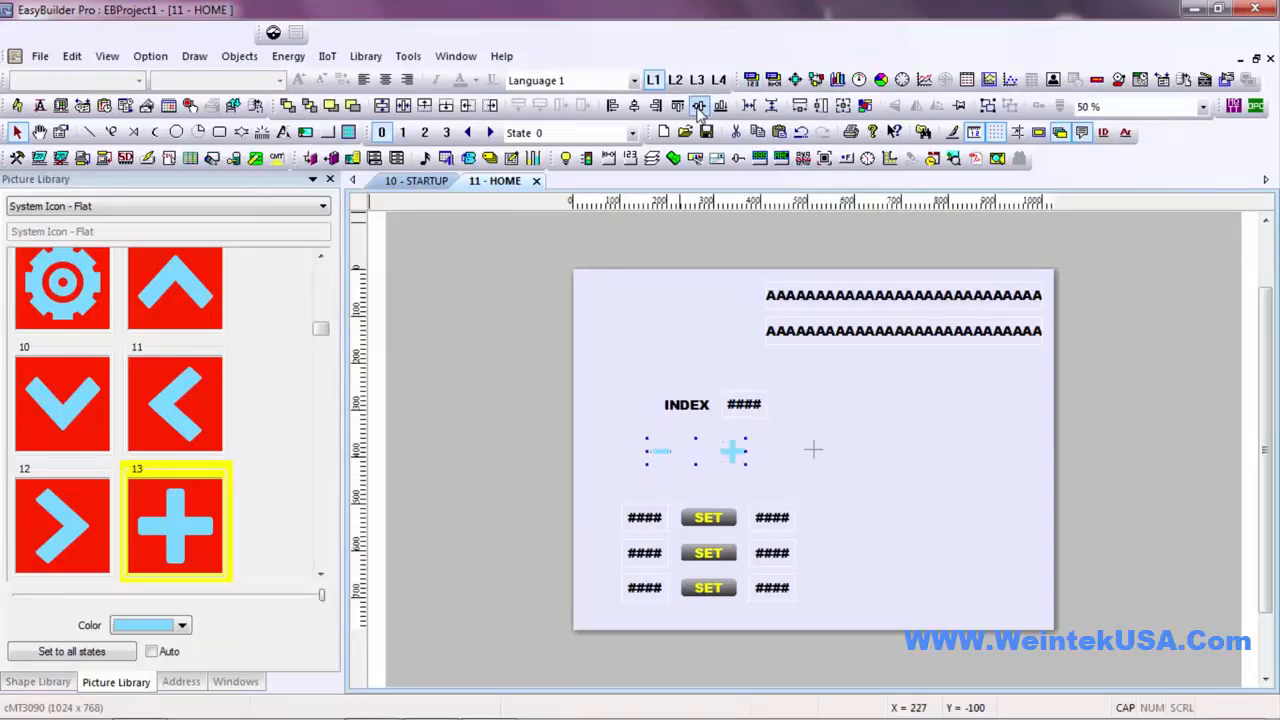
{"action": "left_click", "coordinate": [777, 494]}
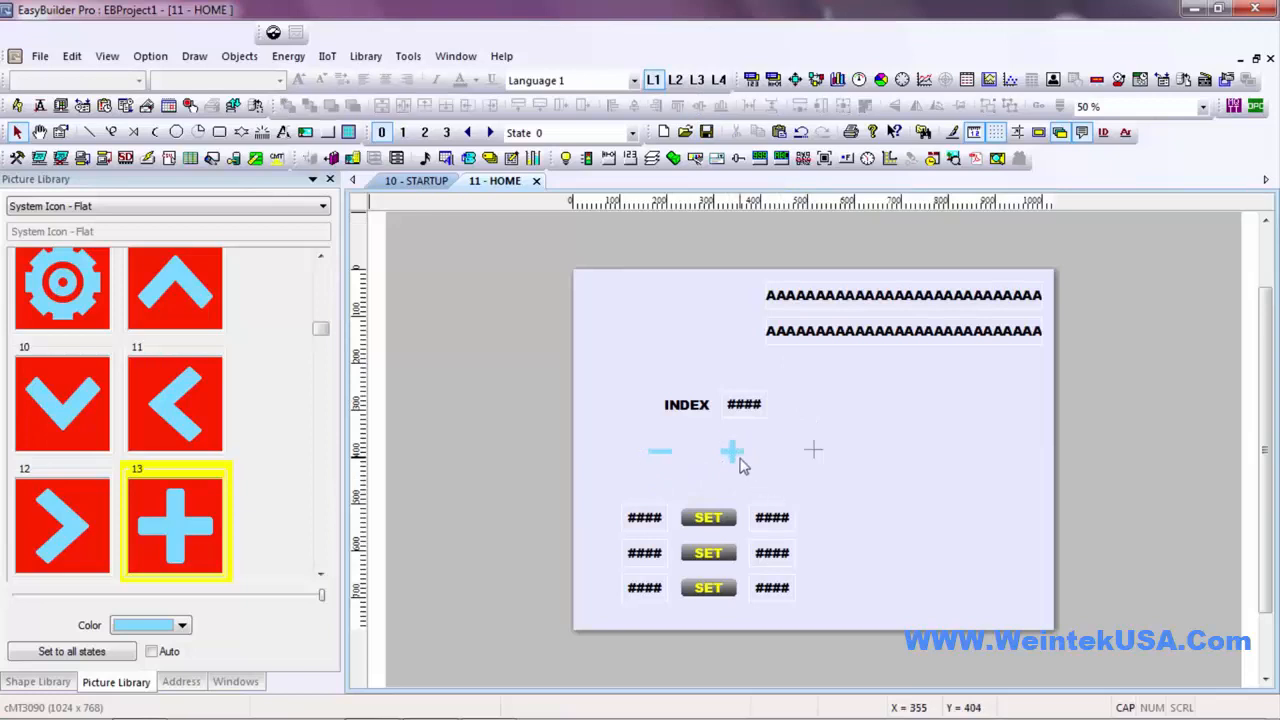
Bring the plus button closer to the minus, align and group the two, and move the group just above the SET rows
{"action": "left_click_drag", "start_coordinate": [737, 450], "coordinate": [626, 432]}
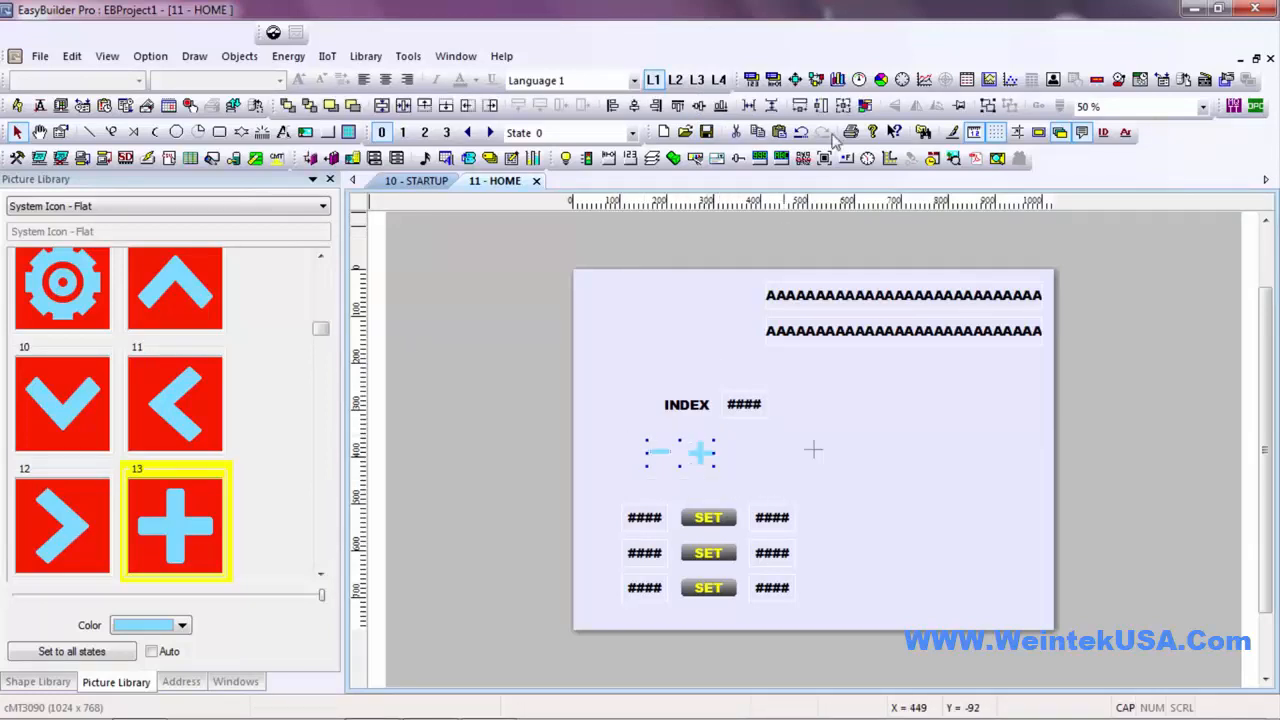
{"action": "left_click", "coordinate": [699, 106]}
{"action": "left_click", "coordinate": [987, 106]}
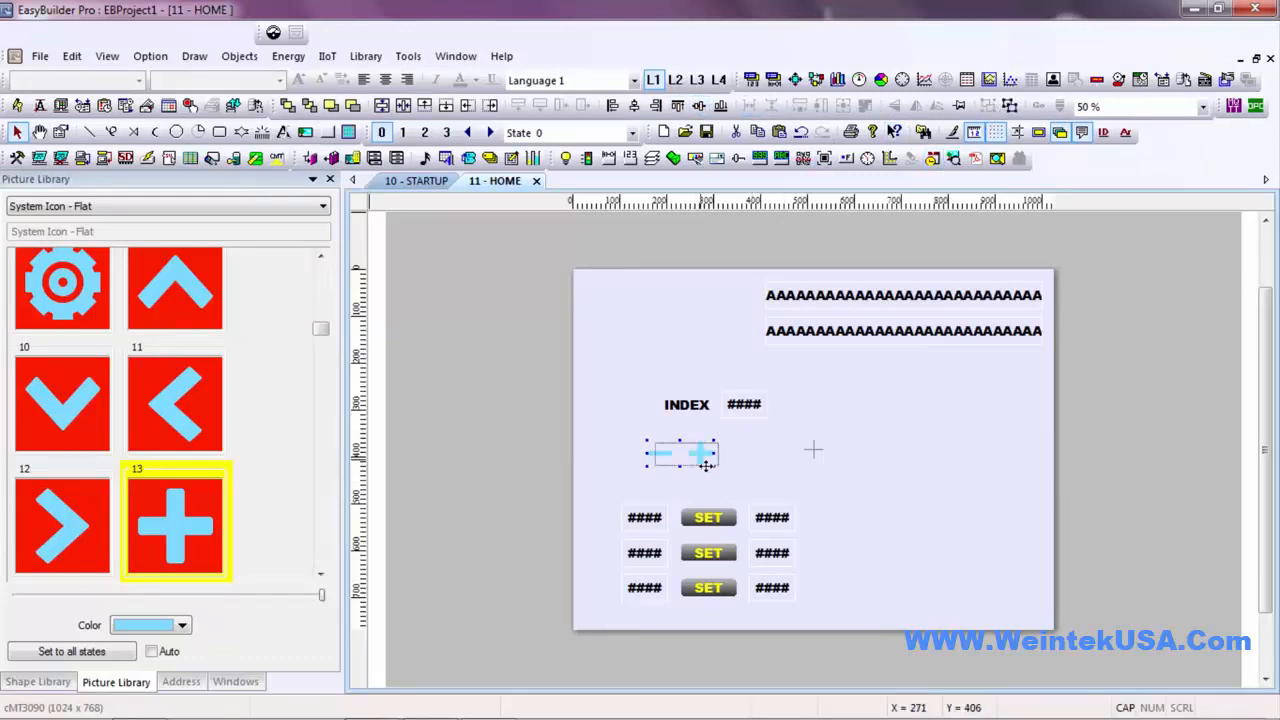
{"action": "left_click_drag", "start_coordinate": [702, 455], "coordinate": [727, 476]}
Move the INDEX pair down above the minus and plus buttons and align the horizontal centres of all the groups, including the SET rows
{"action": "double_click", "coordinate": [741, 408]}
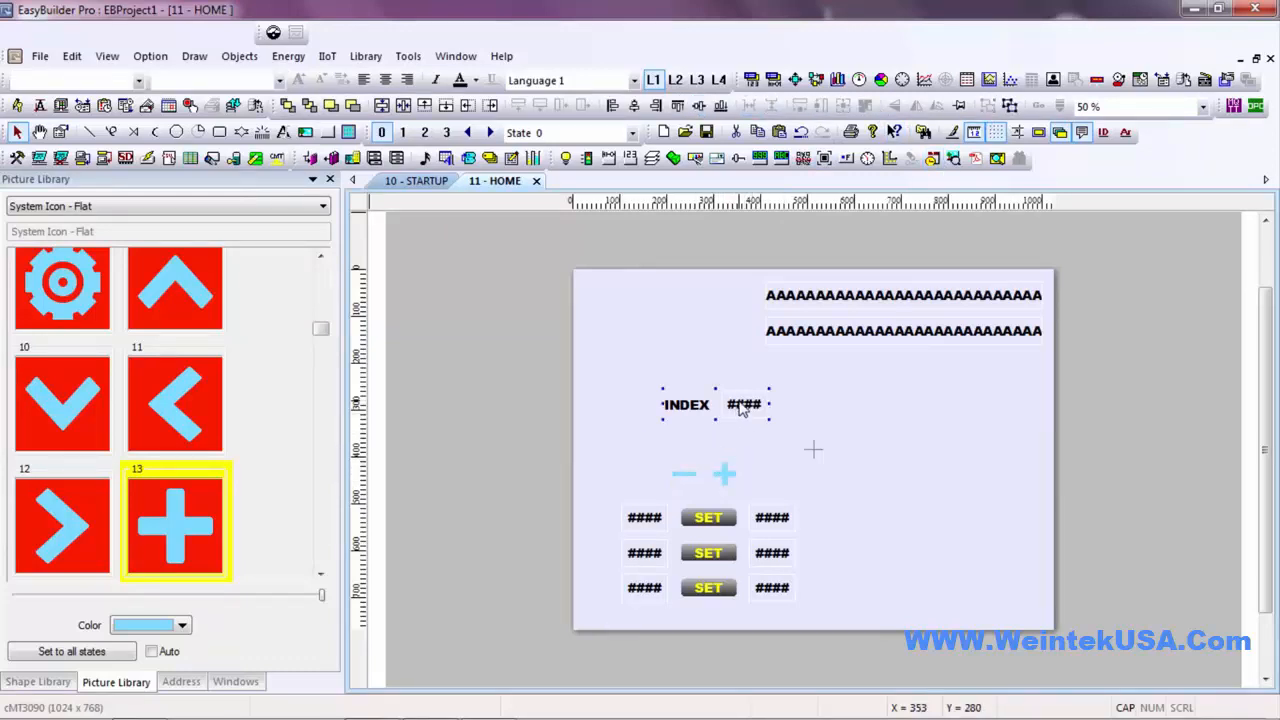
{"action": "left_click", "coordinate": [787, 549]}
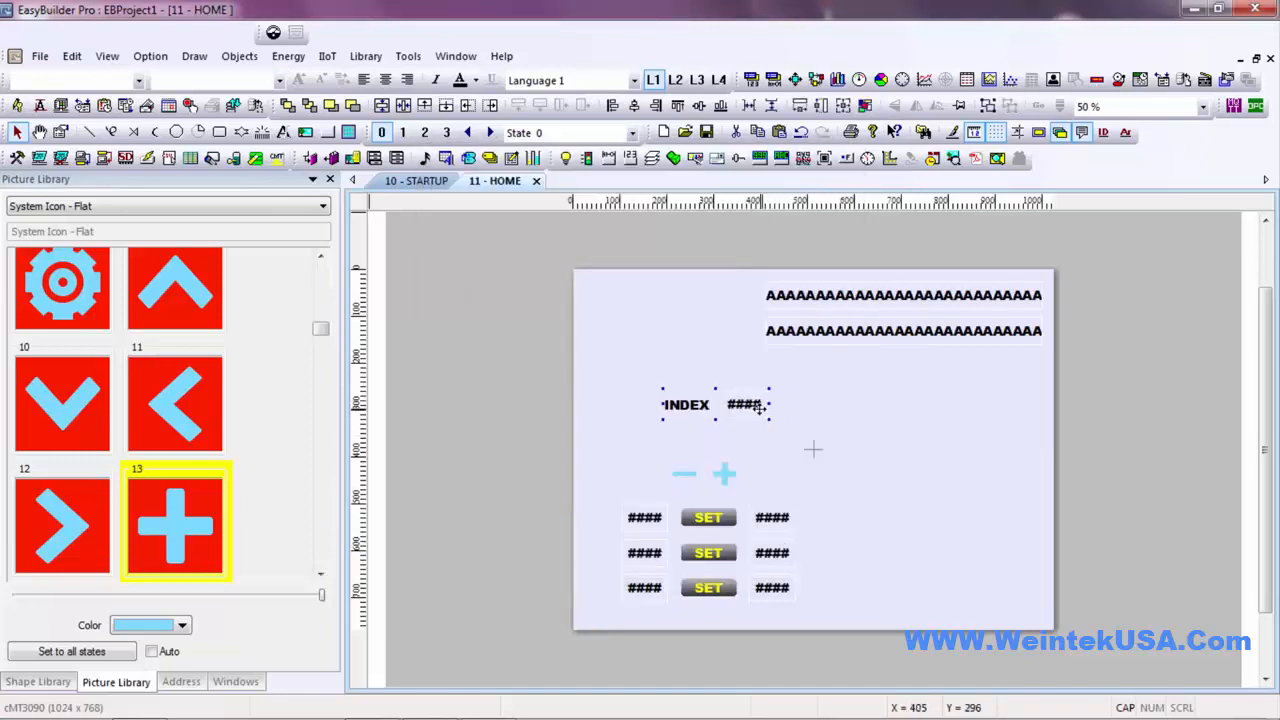
{"action": "left_click_drag", "start_coordinate": [757, 405], "coordinate": [757, 448]}
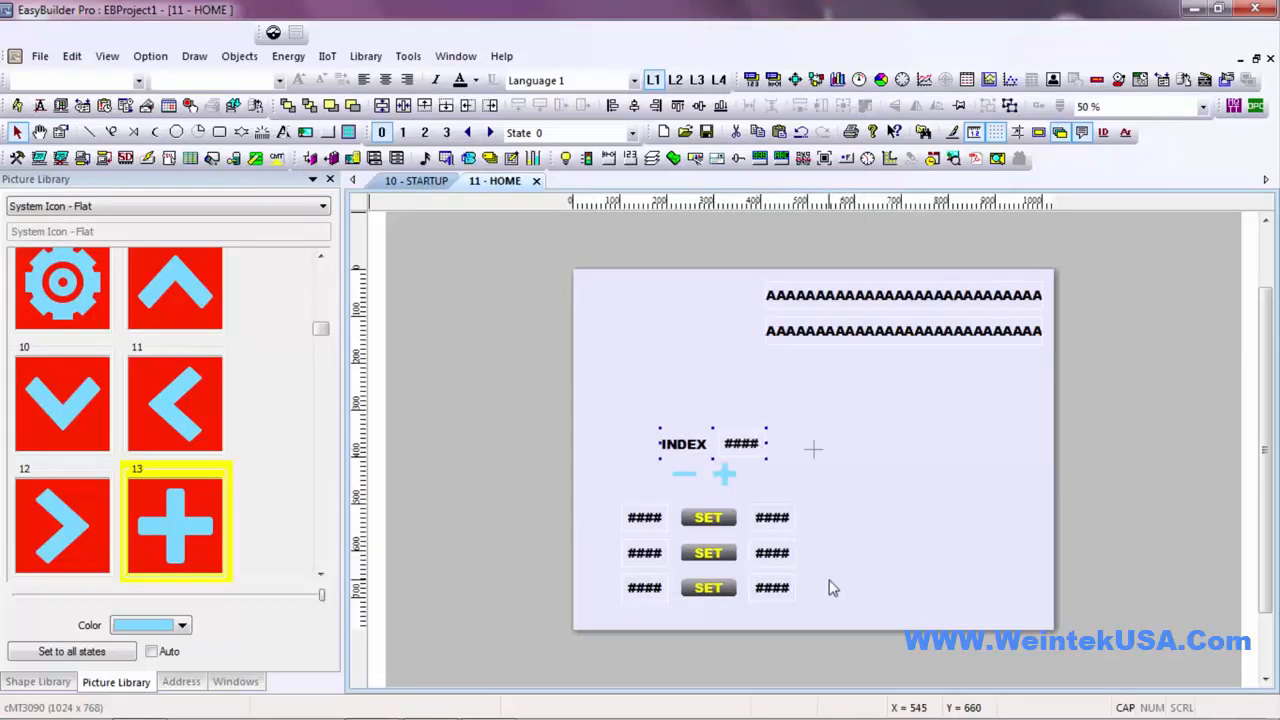
{"action": "left_click_drag", "start_coordinate": [827, 623], "coordinate": [599, 388]}
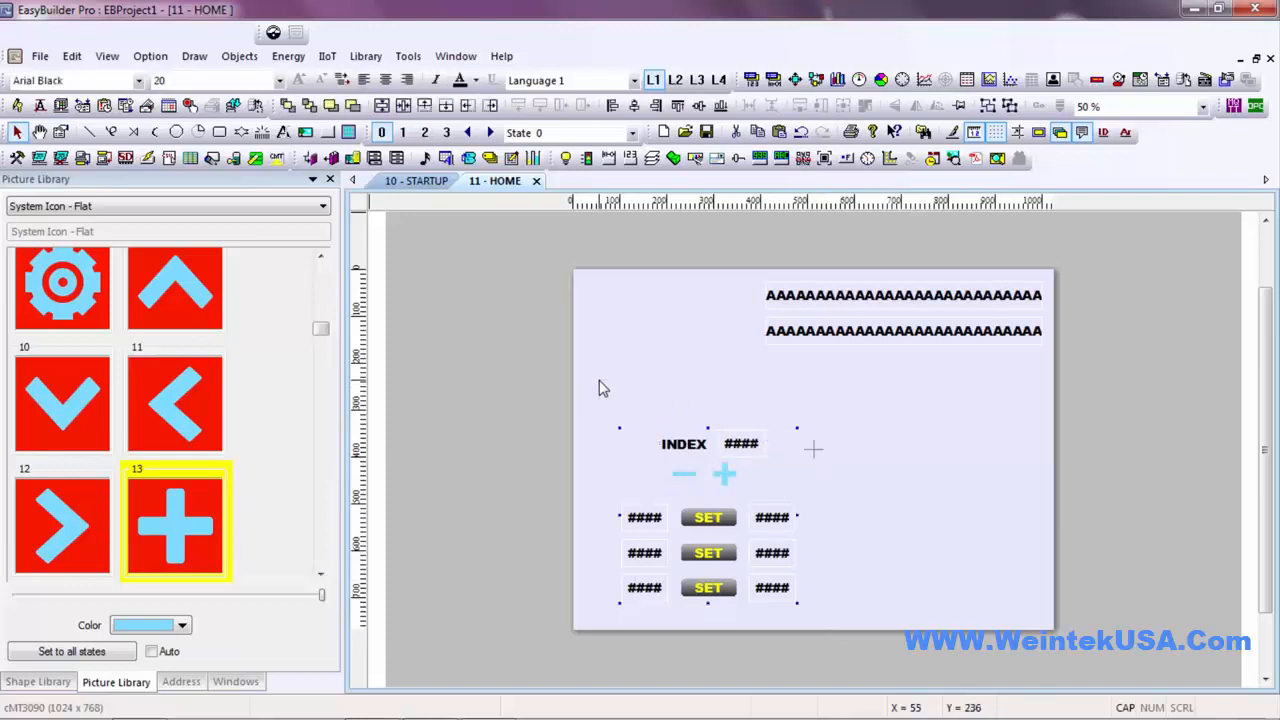
{"action": "left_click", "coordinate": [634, 106]}
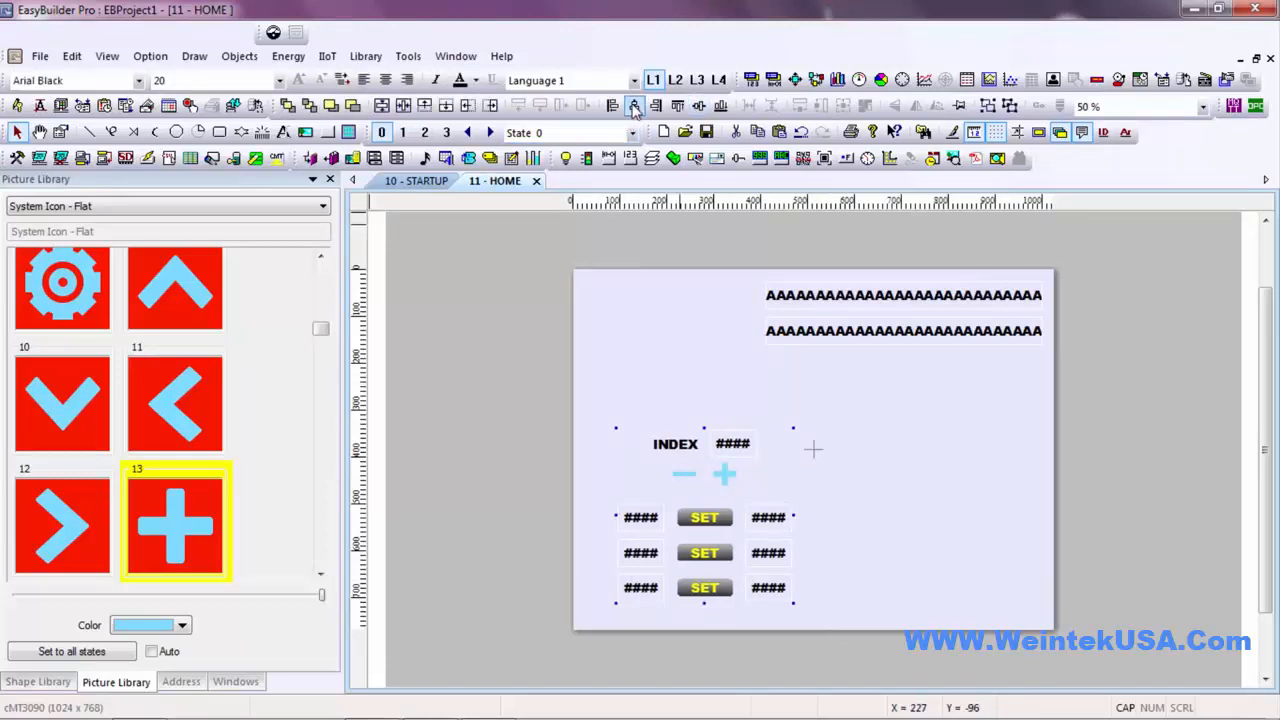
{"action": "left_click", "coordinate": [950, 392]}
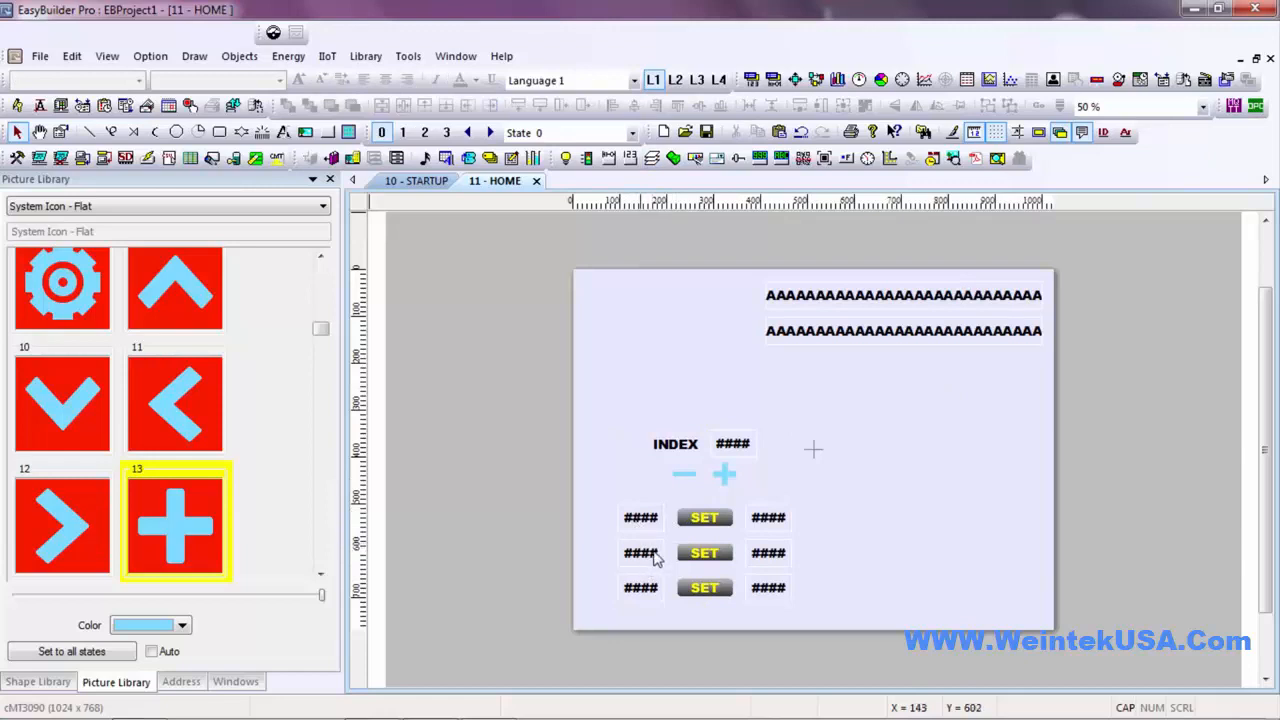
Set the PLC data format of the first numeric object in the middle SET row to 16-bit Signed
{"action": "double_click", "coordinate": [650, 553]}
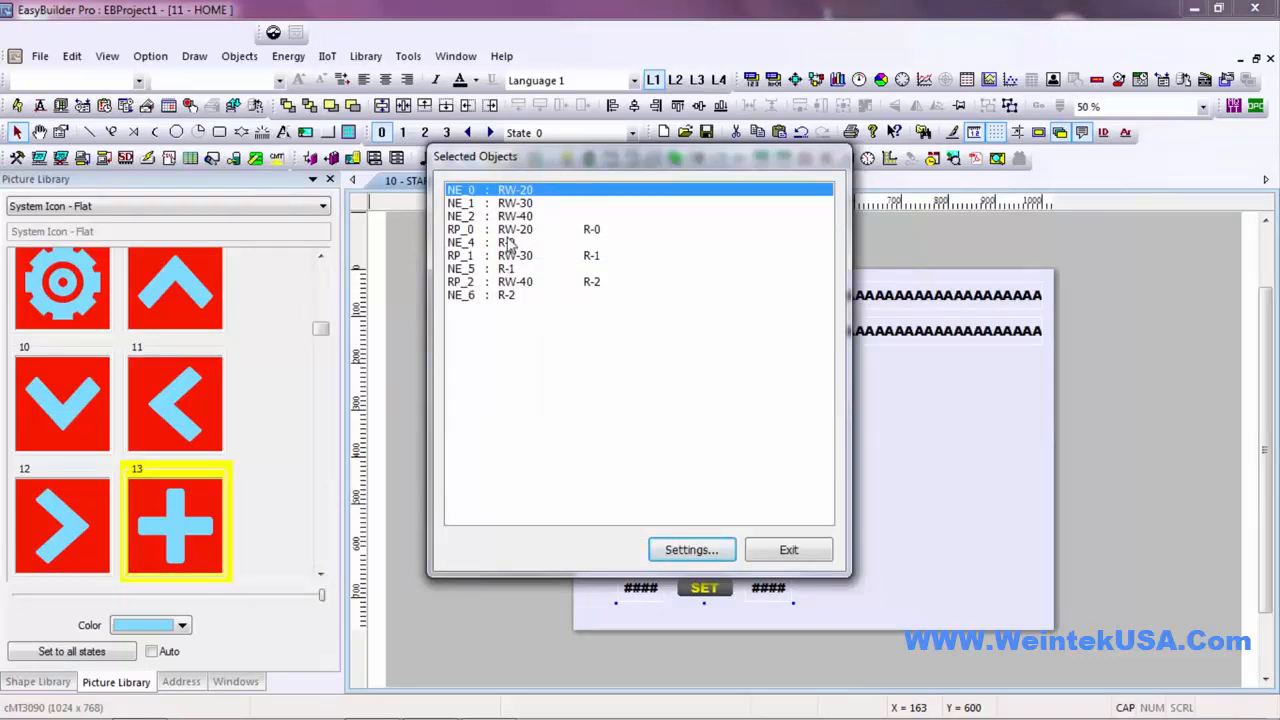
{"action": "left_click", "coordinate": [775, 550]}
{"action": "double_click", "coordinate": [636, 553]}
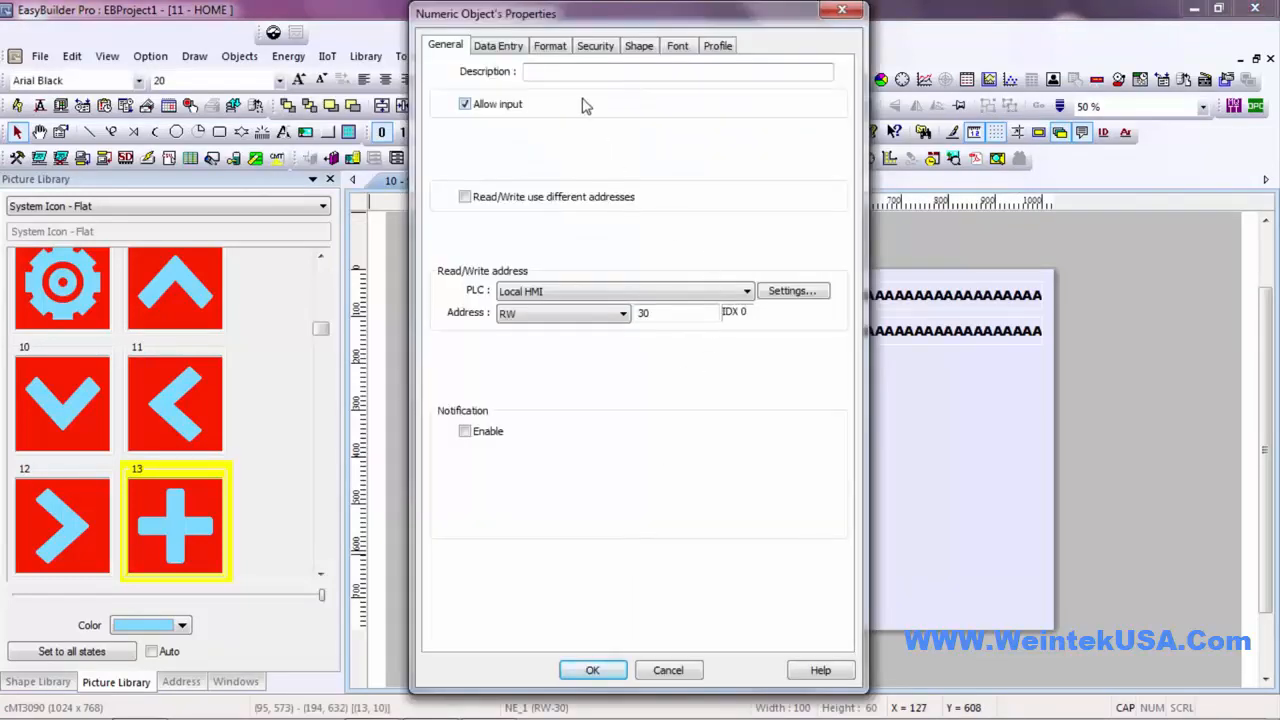
{"action": "left_click", "coordinate": [552, 46]}
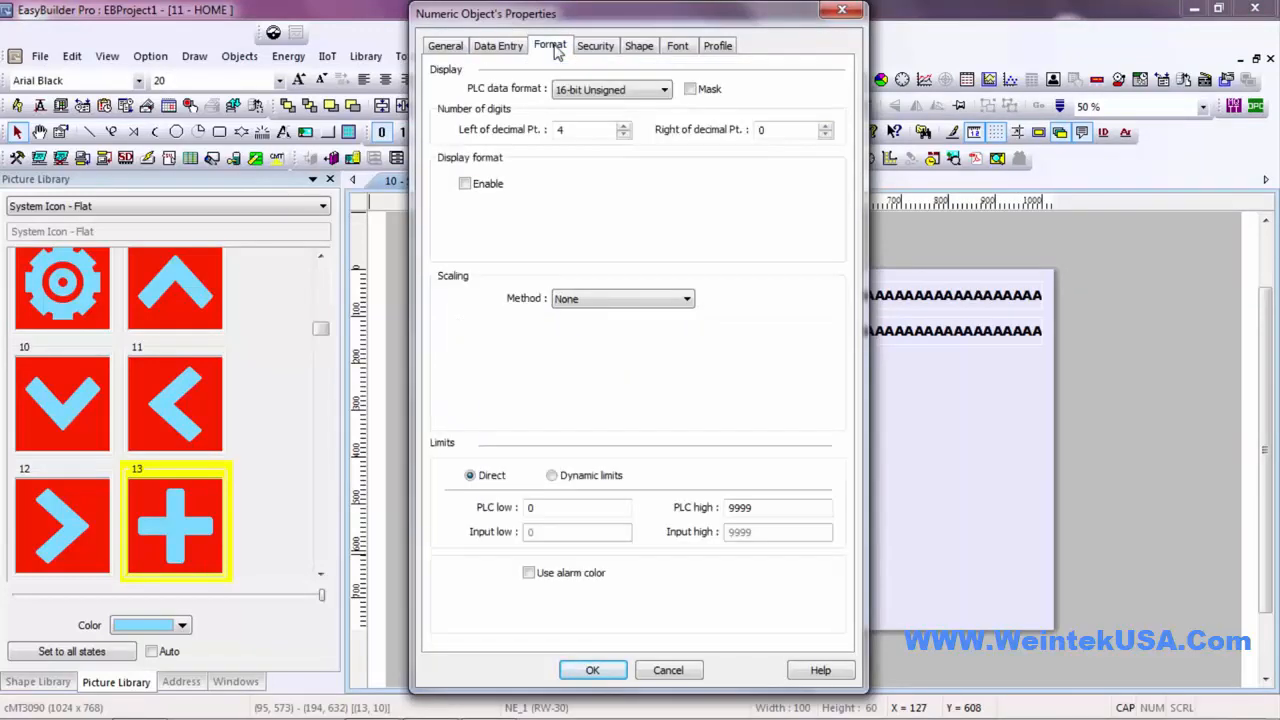
{"action": "left_click", "coordinate": [659, 91]}
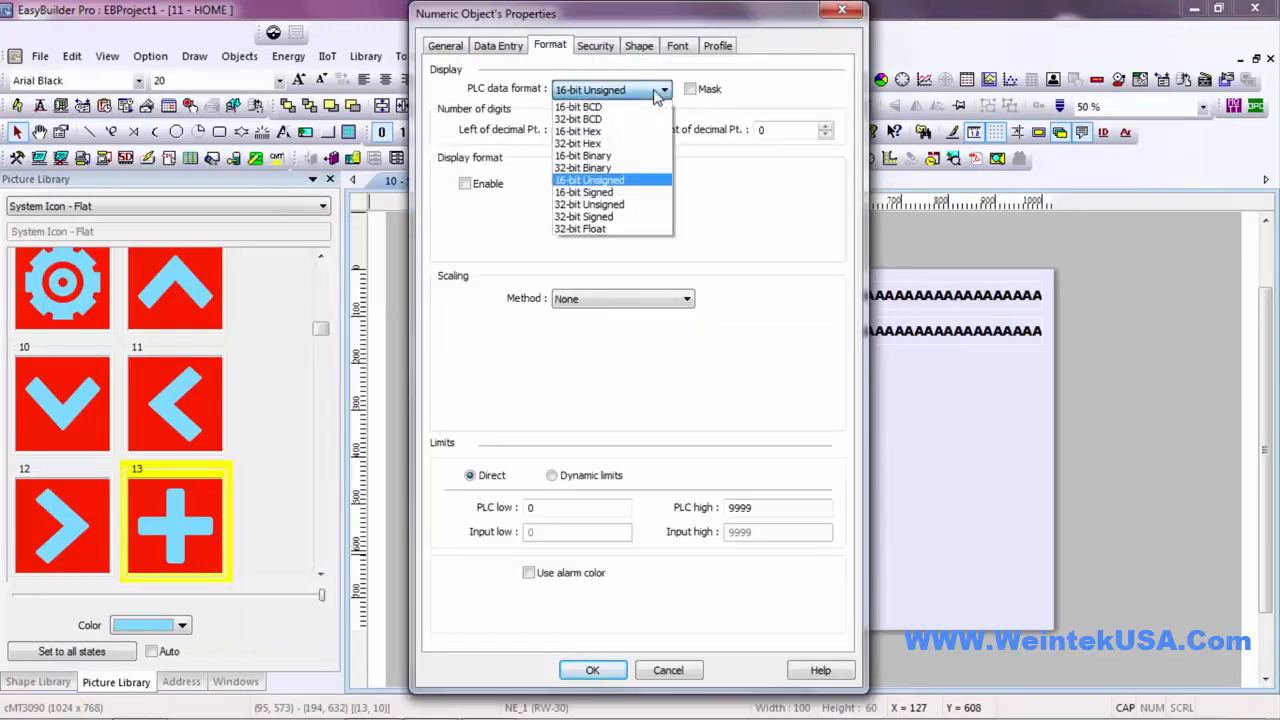
{"action": "left_click", "coordinate": [634, 193]}
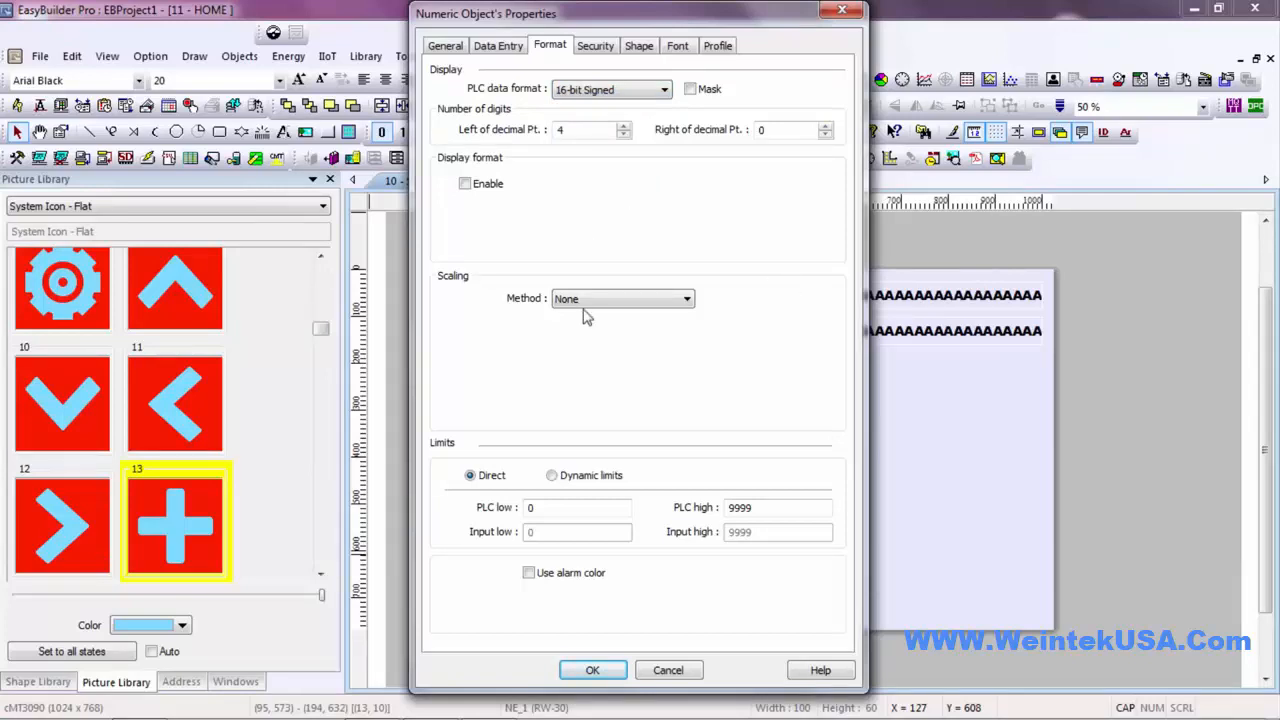
Enable the display format on this numeric object and set it to "LOW LIM ****", keeping scaling at None
{"action": "left_click", "coordinate": [621, 302]}
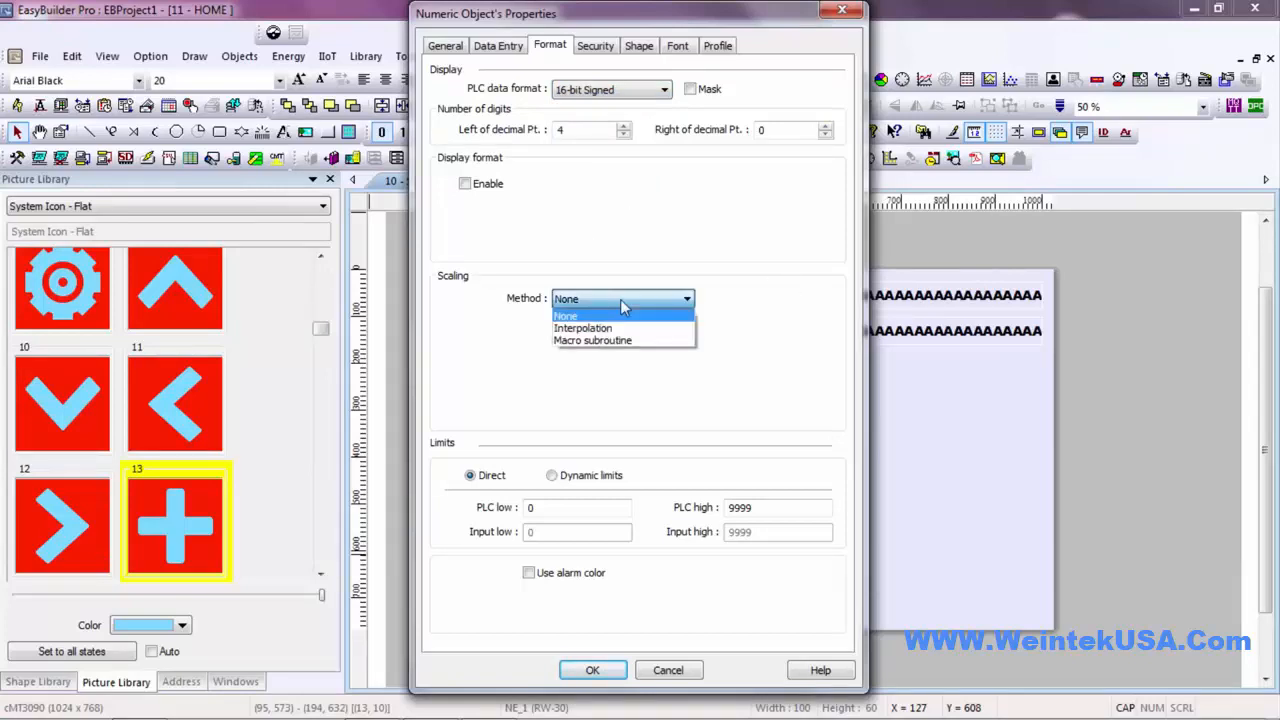
{"action": "left_click", "coordinate": [620, 299]}
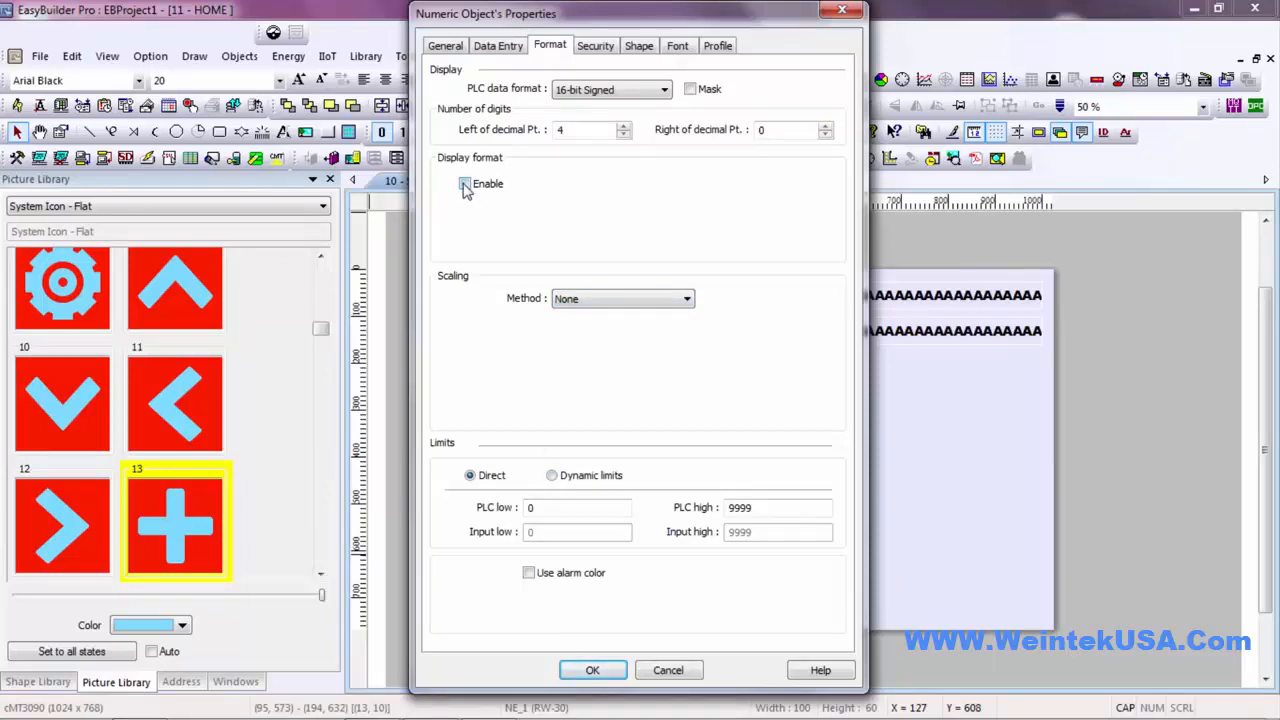
{"action": "left_click", "coordinate": [465, 185]}
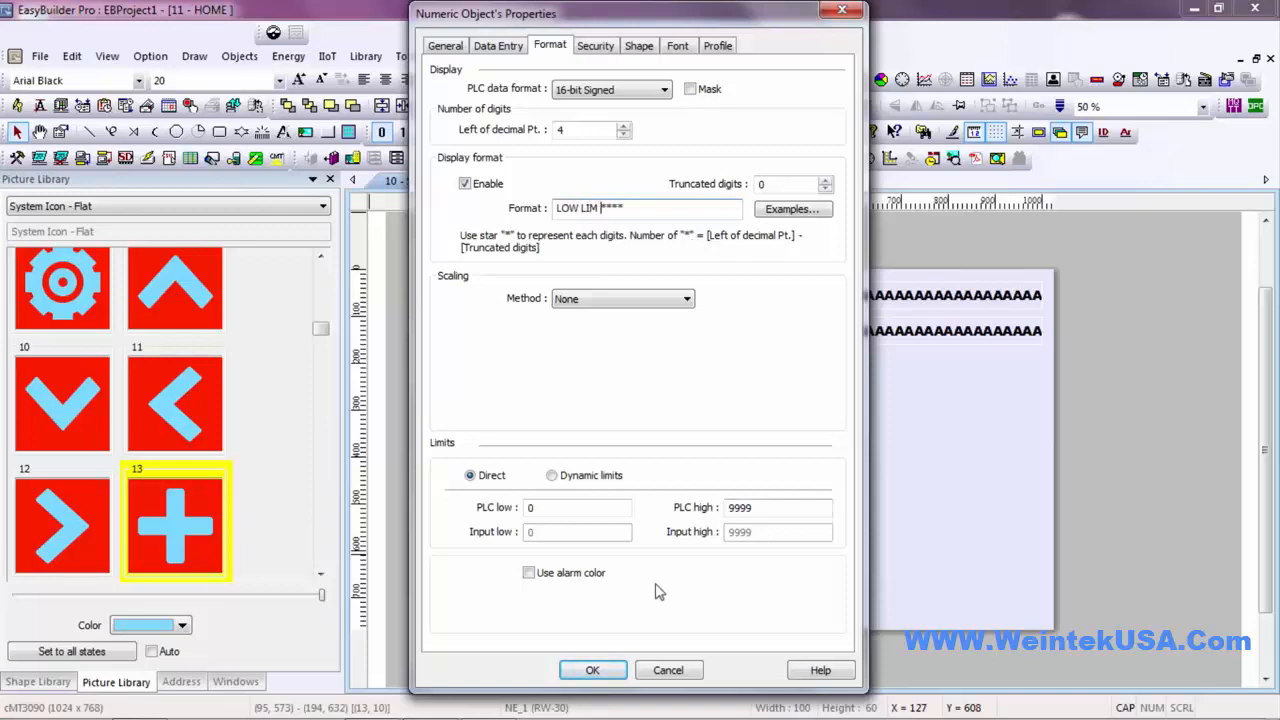
{"action": "left_click", "coordinate": [592, 670]}
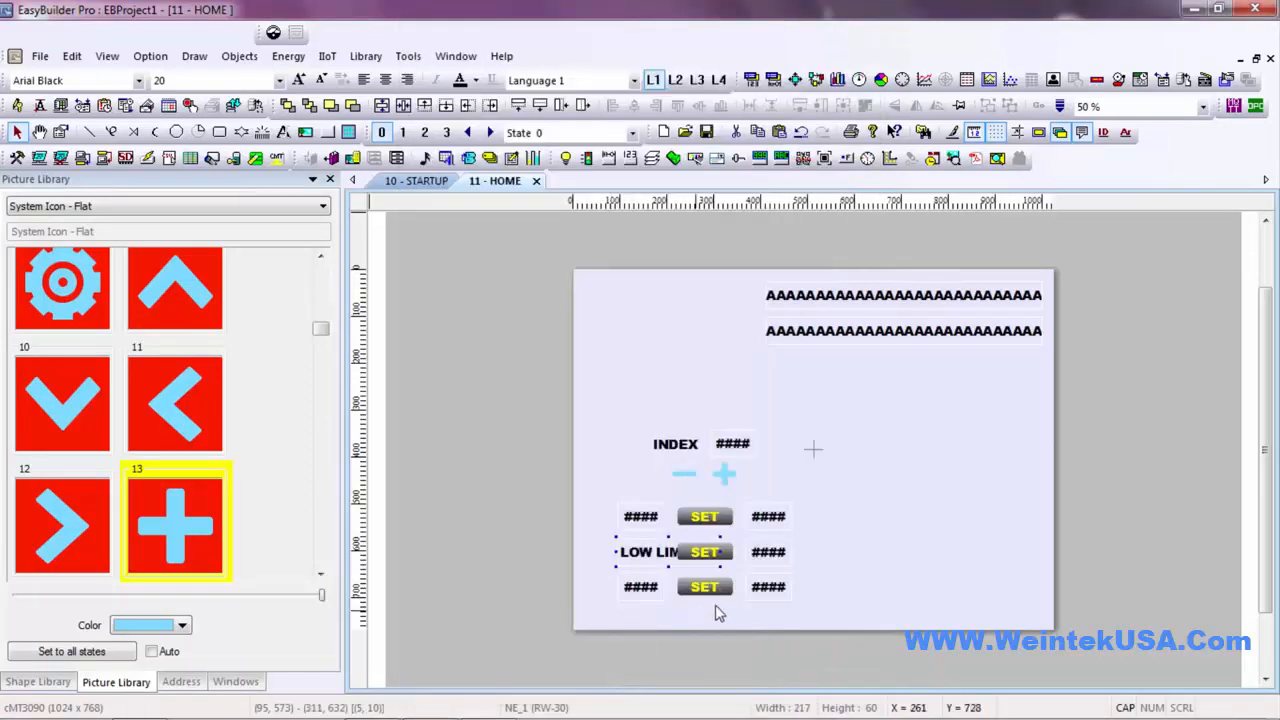
Nudge the LOW LIM object left along its row to about X 21
{"action": "key", "text": "Left"}
{"action": "key", "text": "Left"}
{"action": "key", "text": "Left"}
{"action": "key", "text": "Left"}
{"action": "key", "text": "Left"}
{"action": "key", "text": "Left"}
{"action": "key", "text": "Left"}
{"action": "key", "text": "Left"}
{"action": "key", "text": "Left"}
{"action": "key", "text": "Left"}
{"action": "key", "text": "Left"}
{"action": "key", "text": "Left"}
{"action": "key", "text": "Left"}
{"action": "key", "text": "Left"}
{"action": "key", "text": "Left"}
{"action": "key", "text": "Left"}
{"action": "key", "text": "Left"}
{"action": "key", "text": "Left"}
{"action": "key", "text": "Left"}
{"action": "key", "text": "Left"}
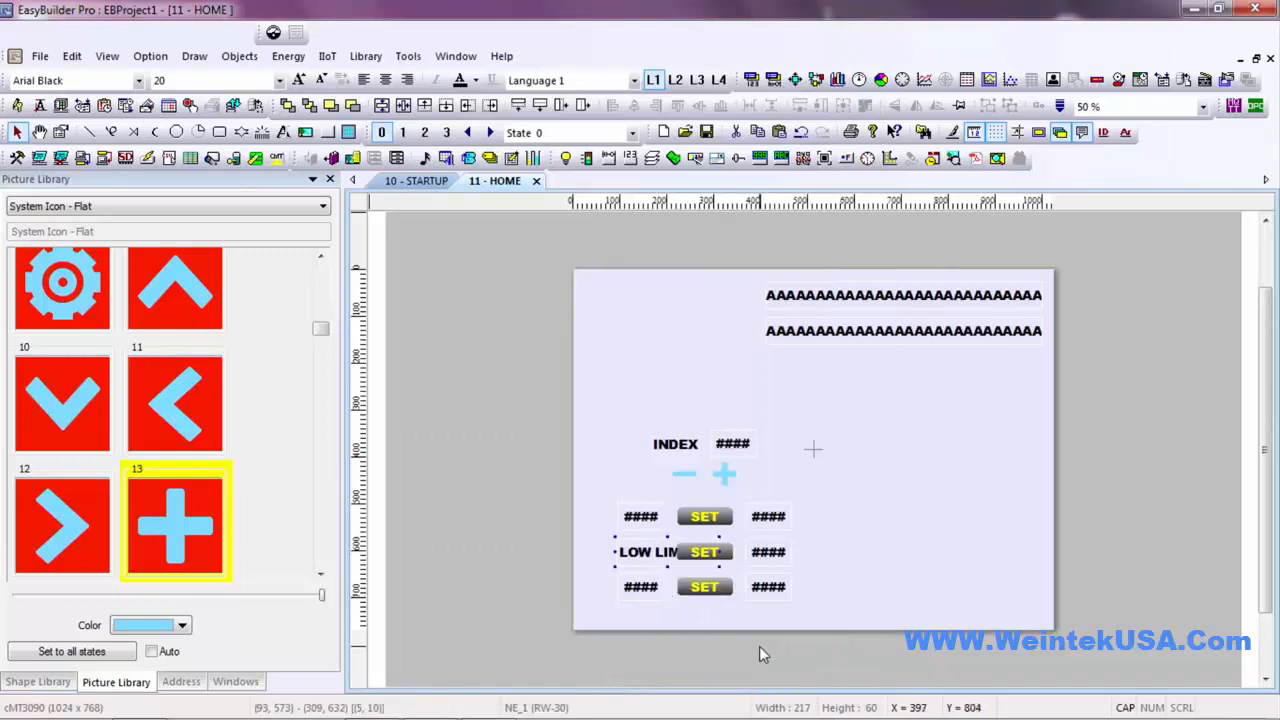
{"action": "key", "text": "Left"}
{"action": "key", "text": "Left"}
{"action": "key", "text": "Left"}
{"action": "key", "text": "Left"}
{"action": "key", "text": "Left"}
{"action": "key", "text": "Left"}
{"action": "key", "text": "Left"}
{"action": "key", "text": "Left"}
{"action": "key", "text": "Left"}
{"action": "key", "text": "Left"}
{"action": "key", "text": "Left"}
{"action": "key", "text": "Left"}
{"action": "key", "text": "Left"}
{"action": "key", "text": "Left"}
{"action": "key", "text": "Left"}
{"action": "key", "text": "Left"}
{"action": "key", "text": "Left"}
{"action": "key", "text": "Left"}
{"action": "key", "text": "Left"}
{"action": "key", "text": "Left"}
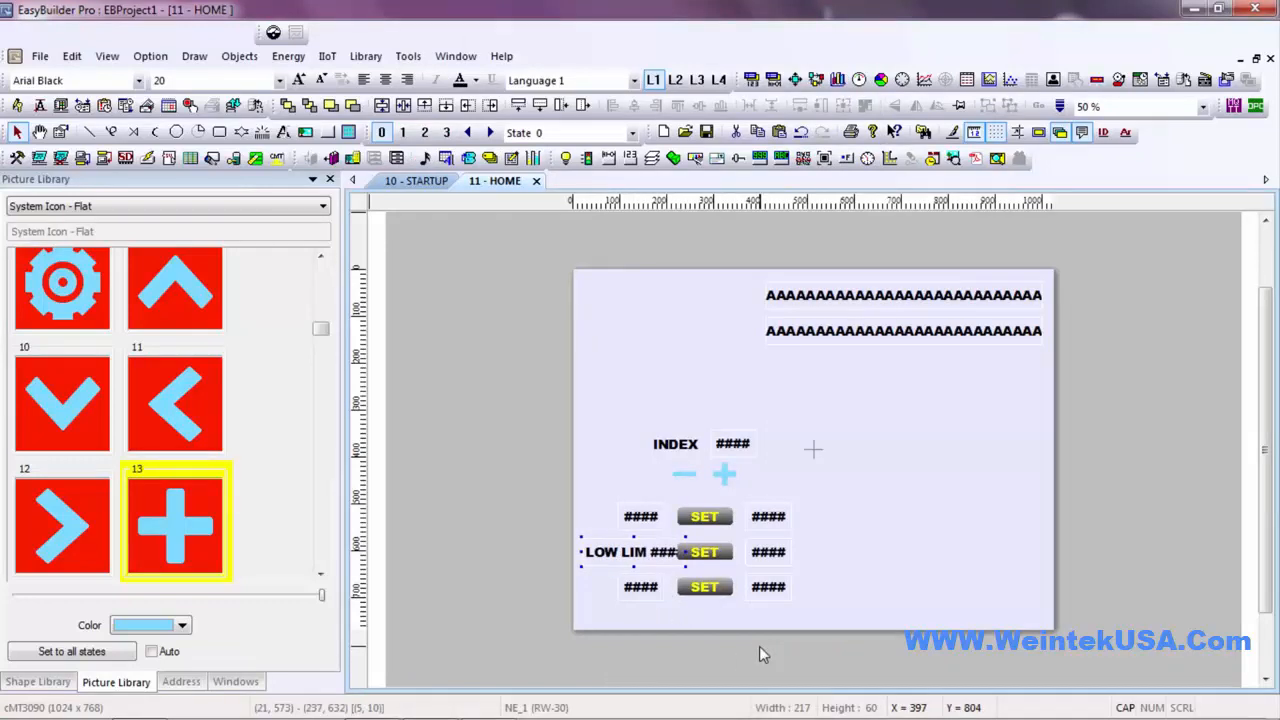
Set the font size of the three numeric objects on the left of the SET buttons to 16
{"action": "left_click", "coordinate": [280, 80]}
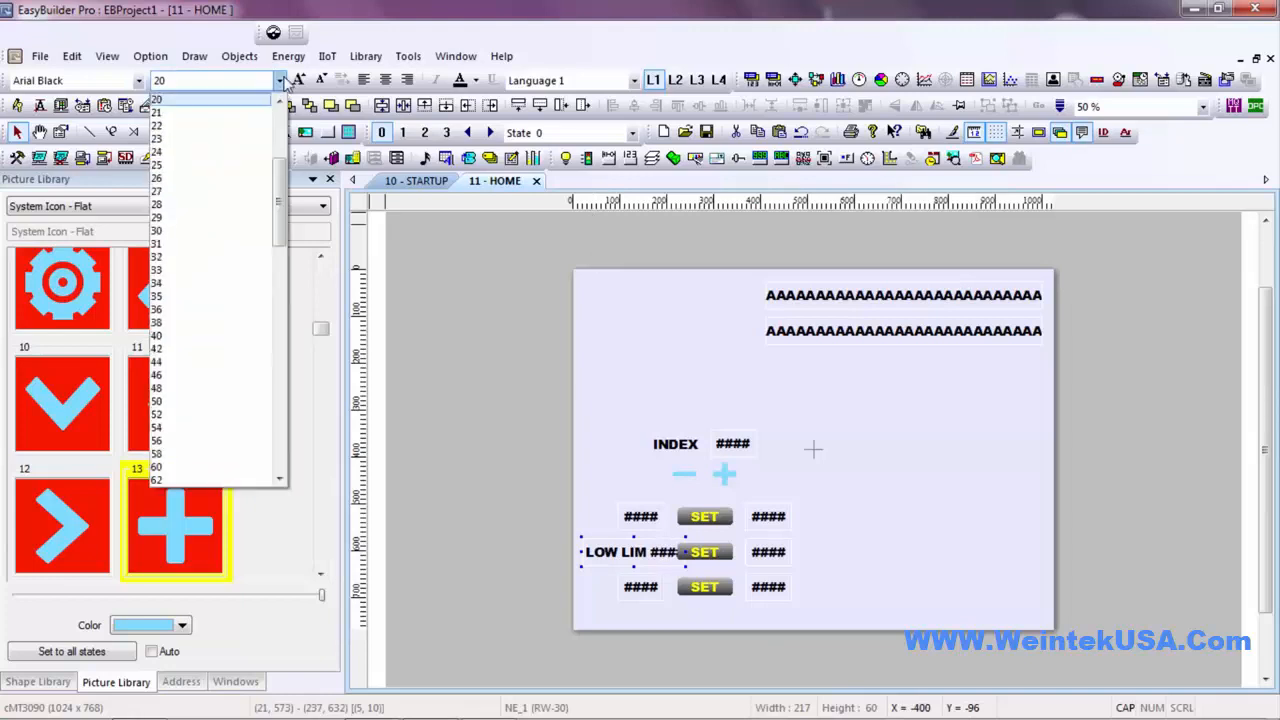
{"action": "left_click", "coordinate": [586, 492]}
{"action": "left_click", "coordinate": [701, 616]}
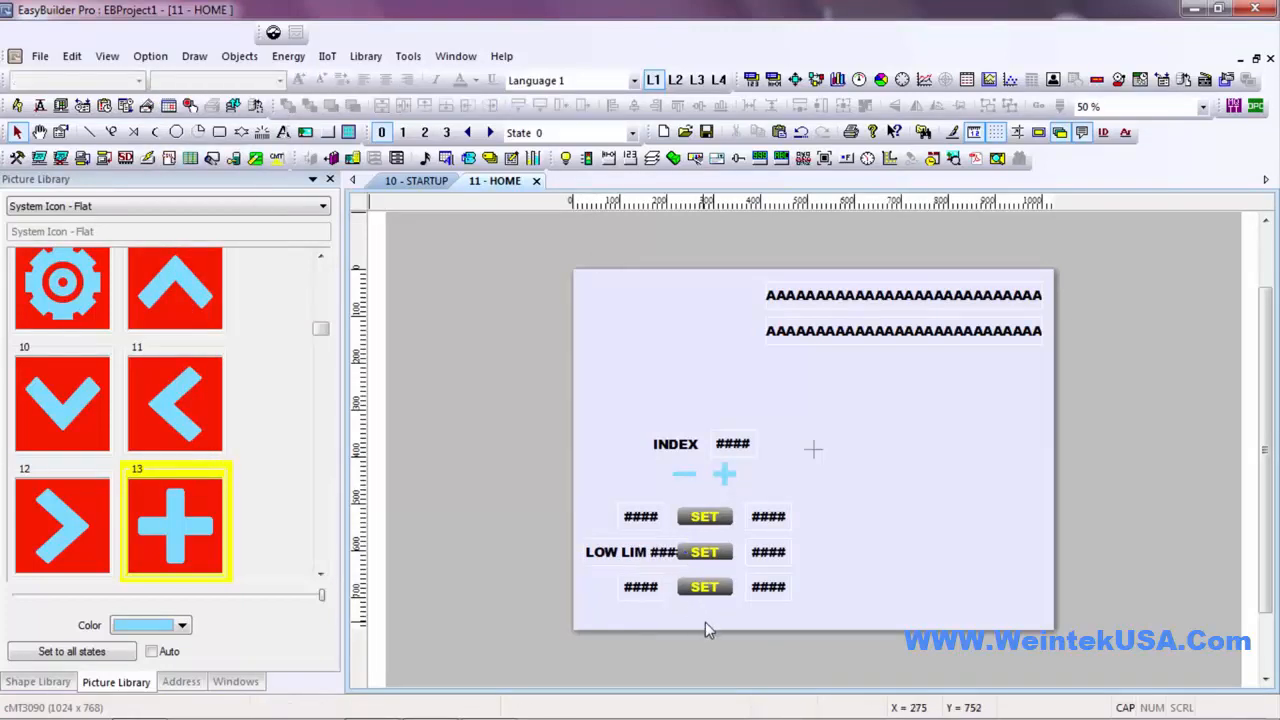
{"action": "left_click", "coordinate": [564, 490]}
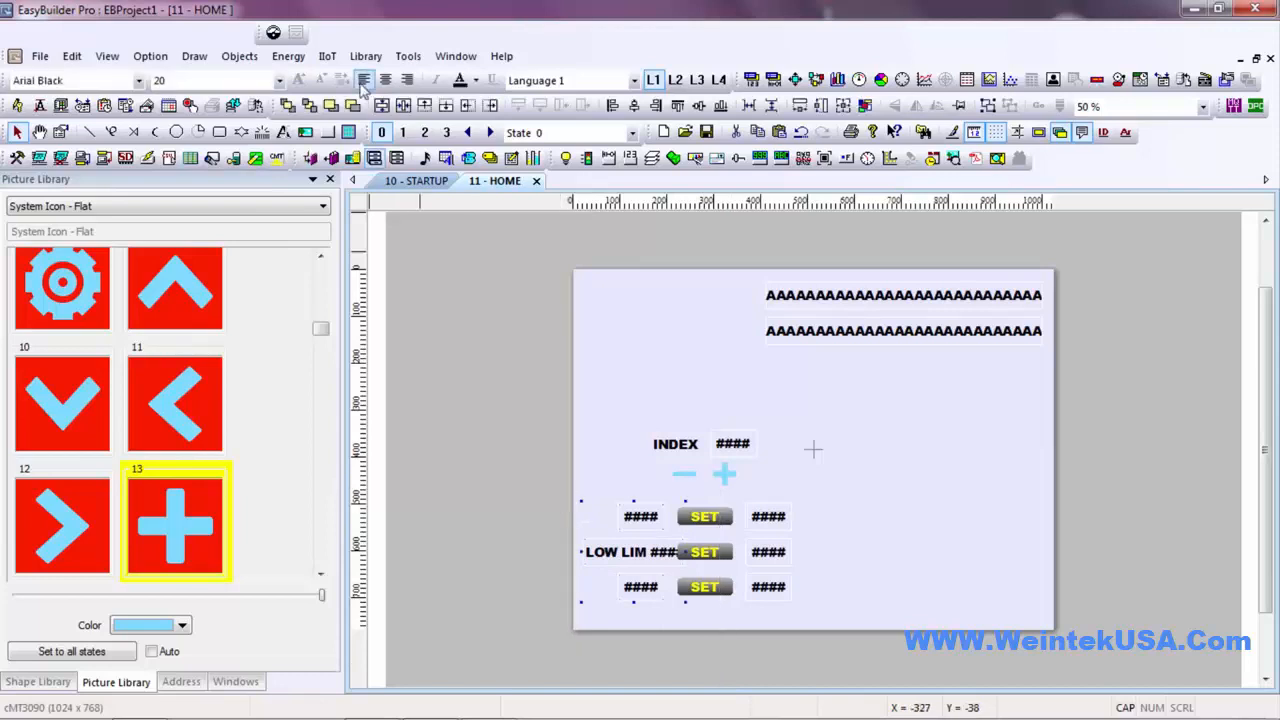
{"action": "left_click", "coordinate": [280, 81]}
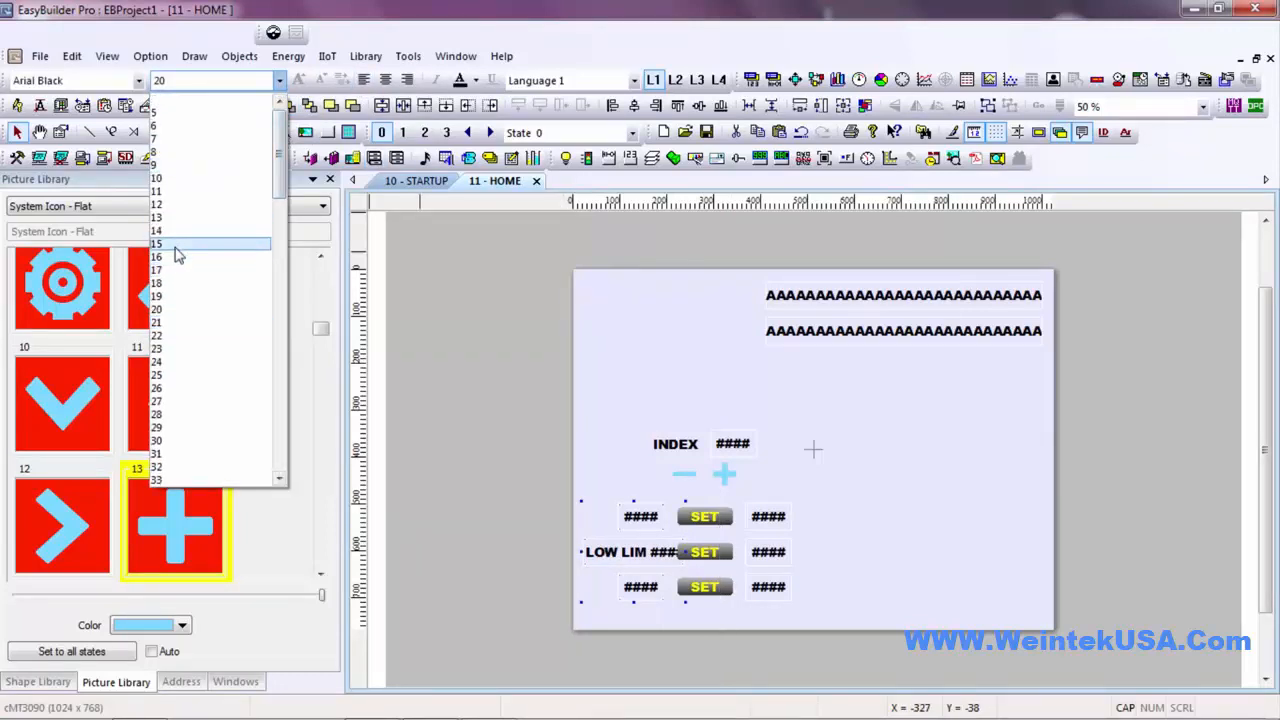
{"action": "scroll", "coordinate": [177, 251], "scroll_direction": "up", "scroll_amount": 2}
{"action": "left_click", "coordinate": [175, 258]}
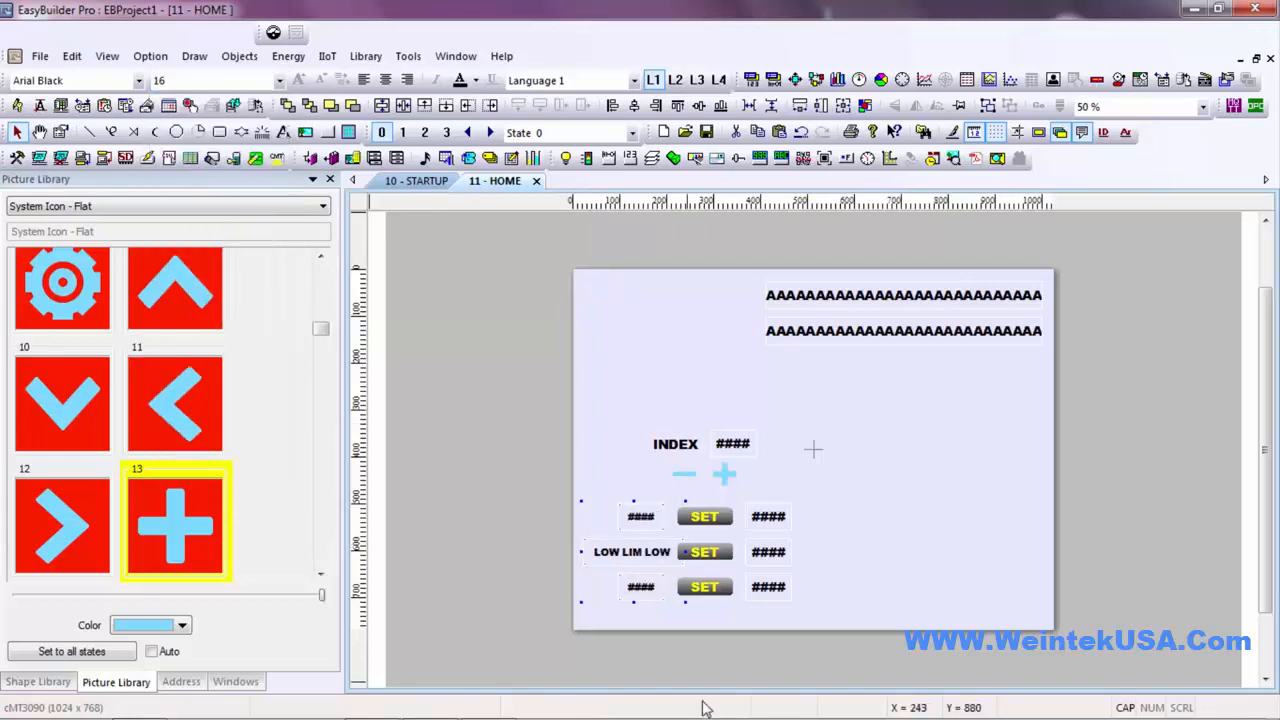
{"action": "left_click", "coordinate": [658, 615]}
Give the first numeric object in the lowest SET row the 16-bit Signed data format and the display format "HIGH LIM ****"
{"action": "double_click", "coordinate": [645, 589]}
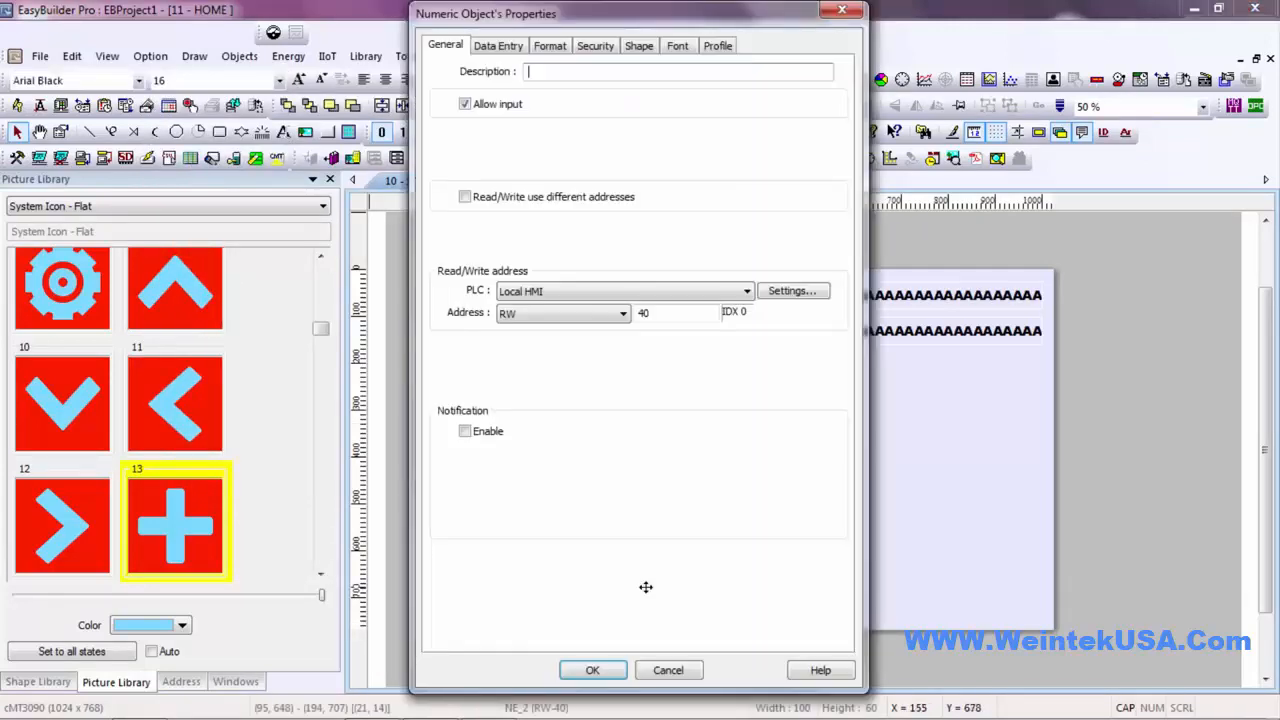
{"action": "left_click", "coordinate": [550, 46]}
{"action": "left_click", "coordinate": [638, 91]}
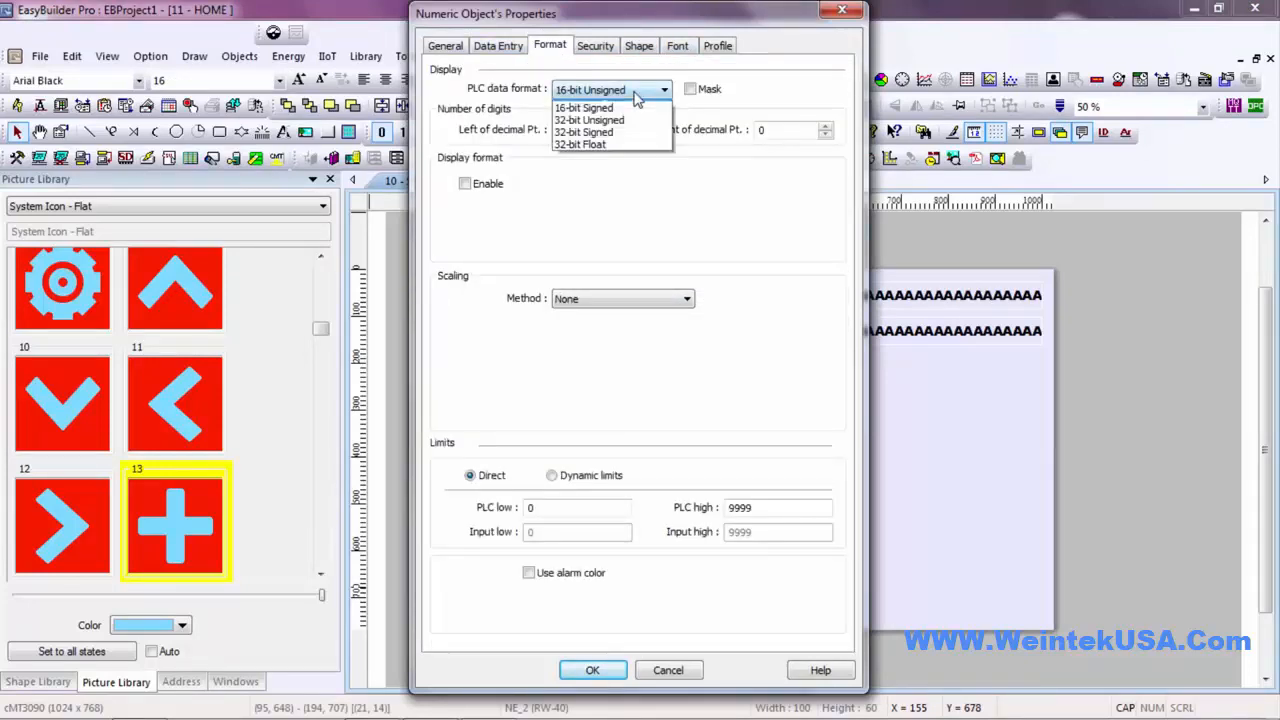
{"action": "left_click", "coordinate": [616, 192]}
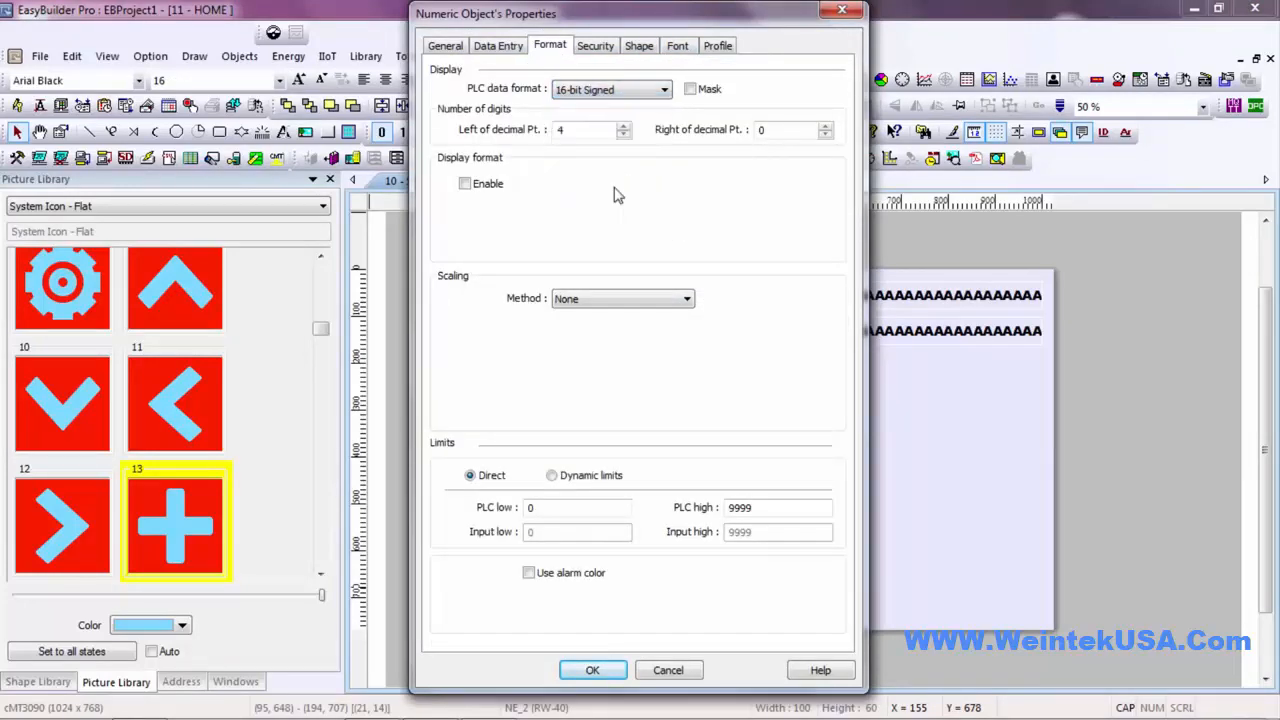
{"action": "left_click", "coordinate": [465, 184]}
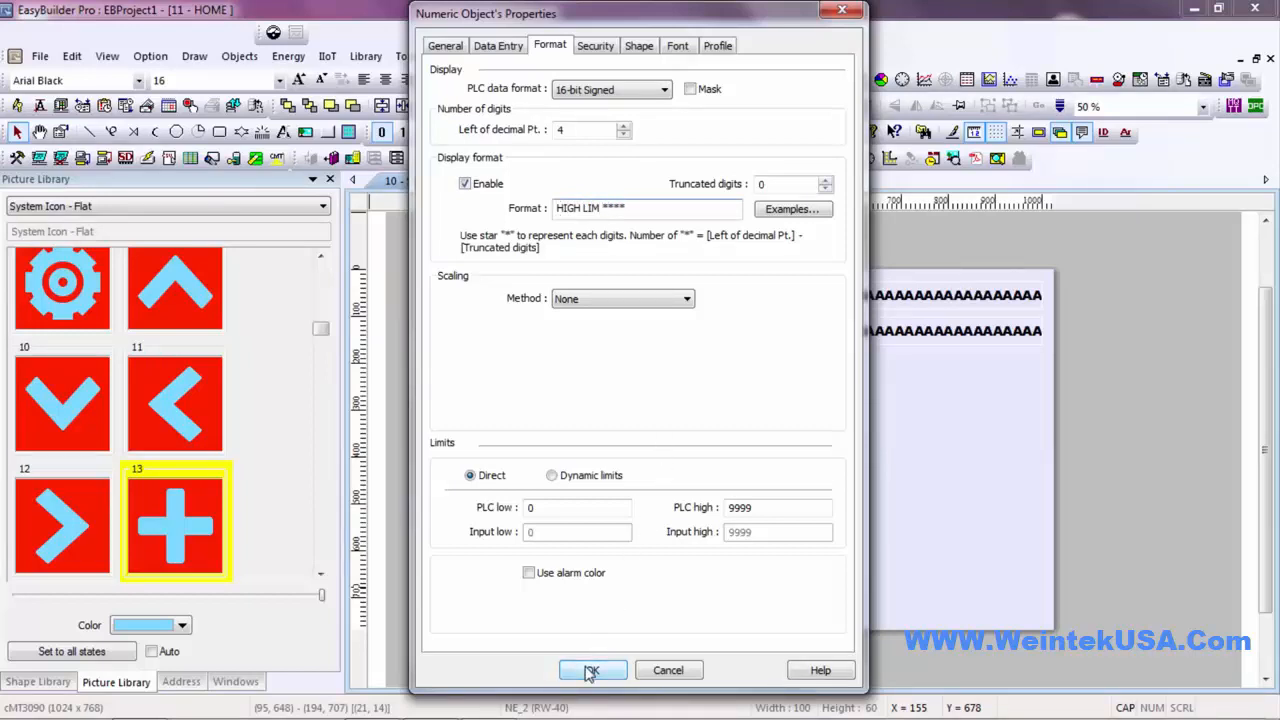
{"action": "left_click", "coordinate": [590, 671]}
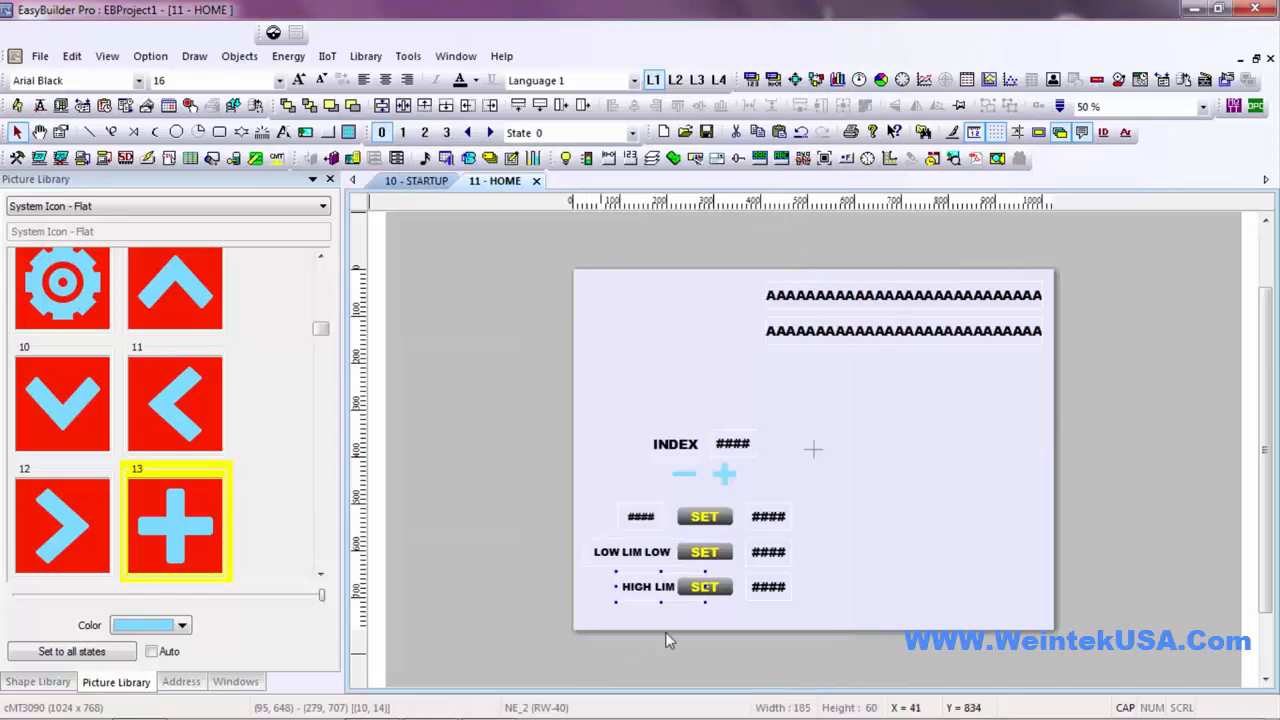
Nudge the HIGH LIM object left until it clears its SET button
{"action": "key", "text": "Left"}
{"action": "key", "text": "Left"}
{"action": "key", "text": "Left"}
{"action": "key", "text": "Left"}
{"action": "key", "text": "Left"}
{"action": "key", "text": "Left"}
{"action": "key", "text": "Left"}
{"action": "key", "text": "Left"}
{"action": "key", "text": "Left"}
{"action": "key", "text": "Left"}
{"action": "key", "text": "Left"}
{"action": "key", "text": "Left"}
{"action": "key", "text": "Left"}
{"action": "key", "text": "Left"}
{"action": "key", "text": "Left"}
{"action": "key", "text": "Left"}
{"action": "key", "text": "Left"}
{"action": "key", "text": "Left"}
{"action": "key", "text": "Left"}
{"action": "key", "text": "Left"}
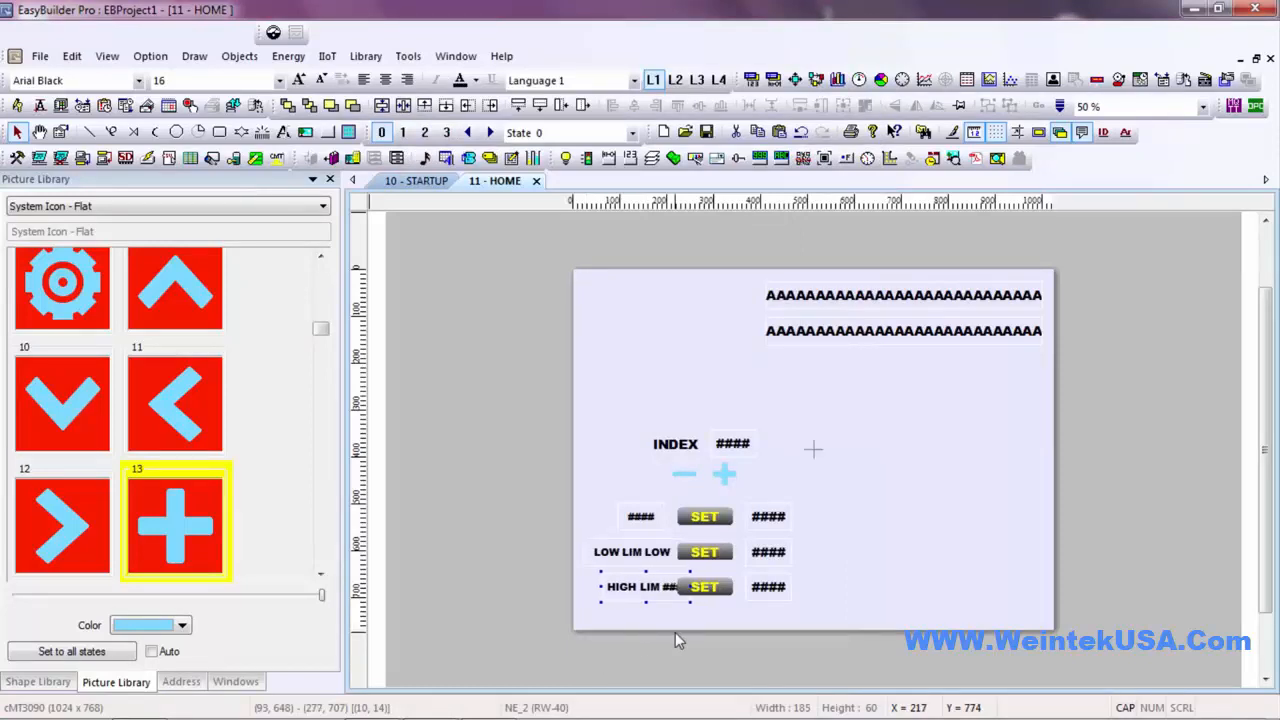
{"action": "key", "text": "Left"}
{"action": "key", "text": "Left"}
{"action": "key", "text": "Left"}
{"action": "key", "text": "Left"}
{"action": "key", "text": "Left"}
{"action": "key", "text": "Left"}
{"action": "key", "text": "Left"}
{"action": "key", "text": "Left"}
{"action": "key", "text": "Left"}
{"action": "key", "text": "Left"}
{"action": "key", "text": "Left"}
{"action": "key", "text": "Left"}
{"action": "key", "text": "Left"}
{"action": "key", "text": "Left"}
{"action": "key", "text": "Left"}
{"action": "key", "text": "Left"}
{"action": "key", "text": "Left"}
{"action": "key", "text": "Left"}
{"action": "key", "text": "Left"}
{"action": "key", "text": "Left"}
Enable the display format of the first numeric object in the uppermost SET row and set it to "RMP TIME ****"
{"action": "double_click", "coordinate": [642, 515]}
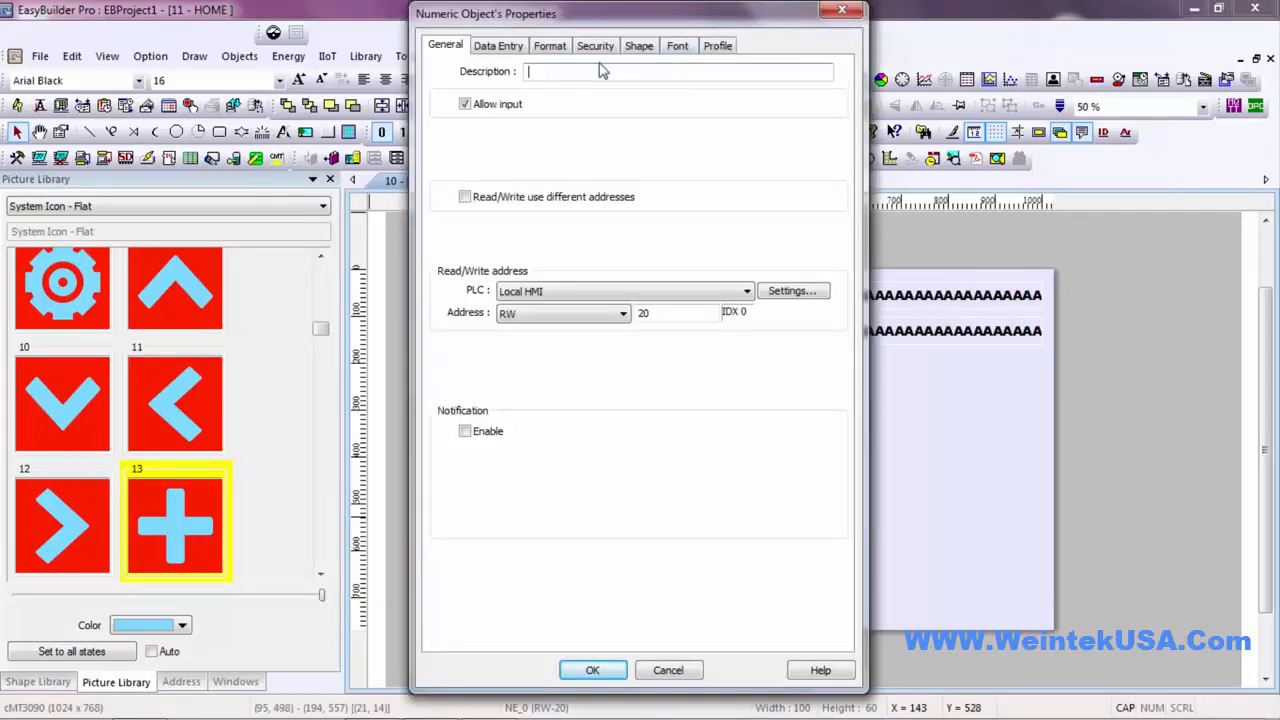
{"action": "left_click", "coordinate": [549, 47]}
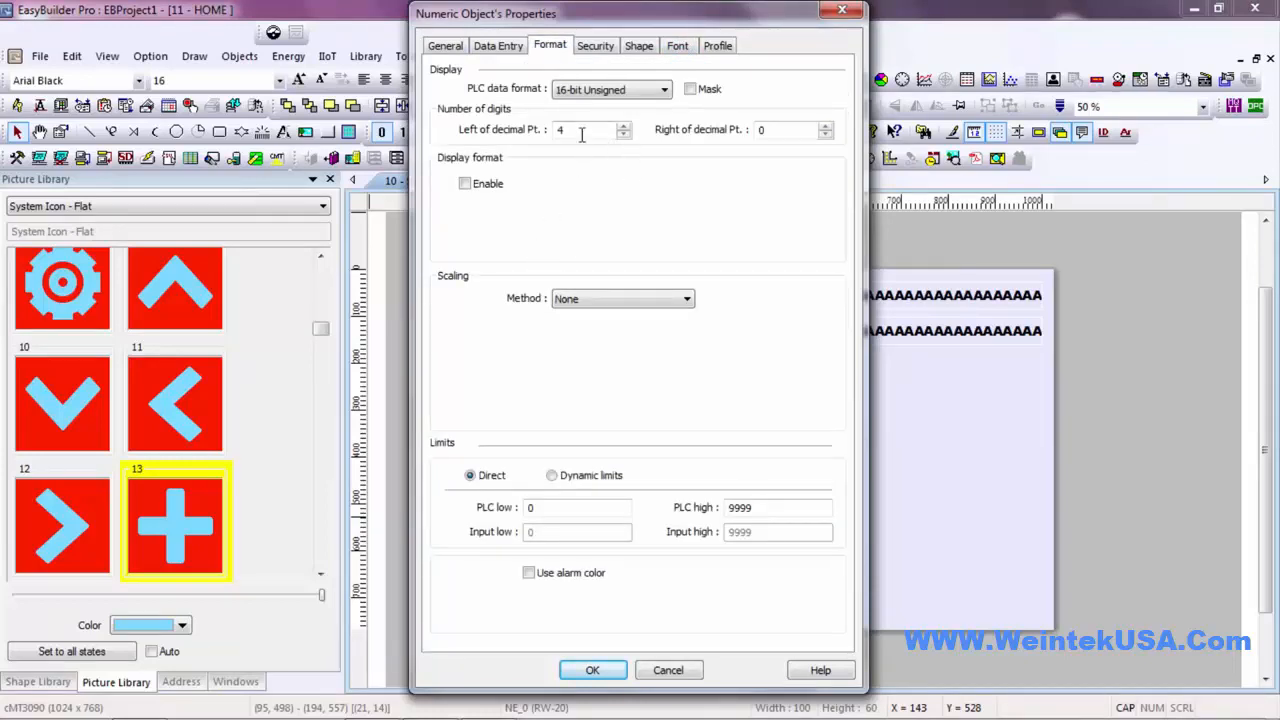
{"action": "left_click", "coordinate": [465, 186]}
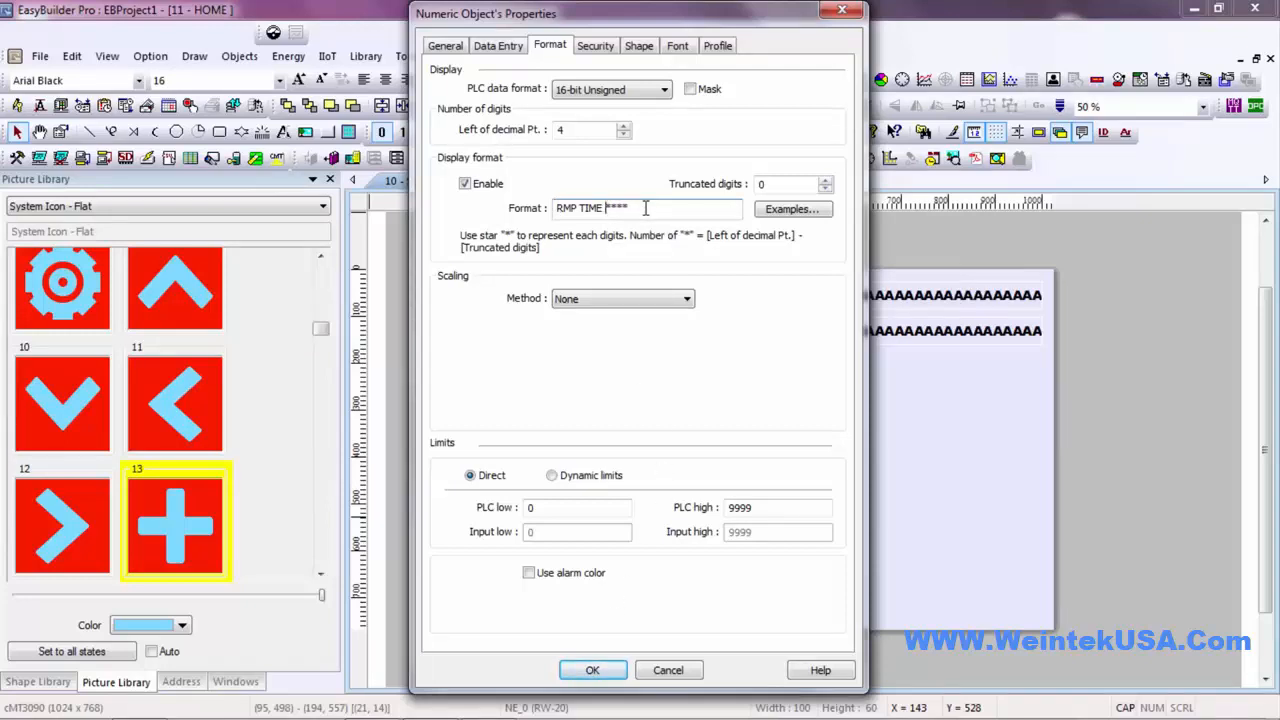
{"action": "left_click", "coordinate": [600, 672]}
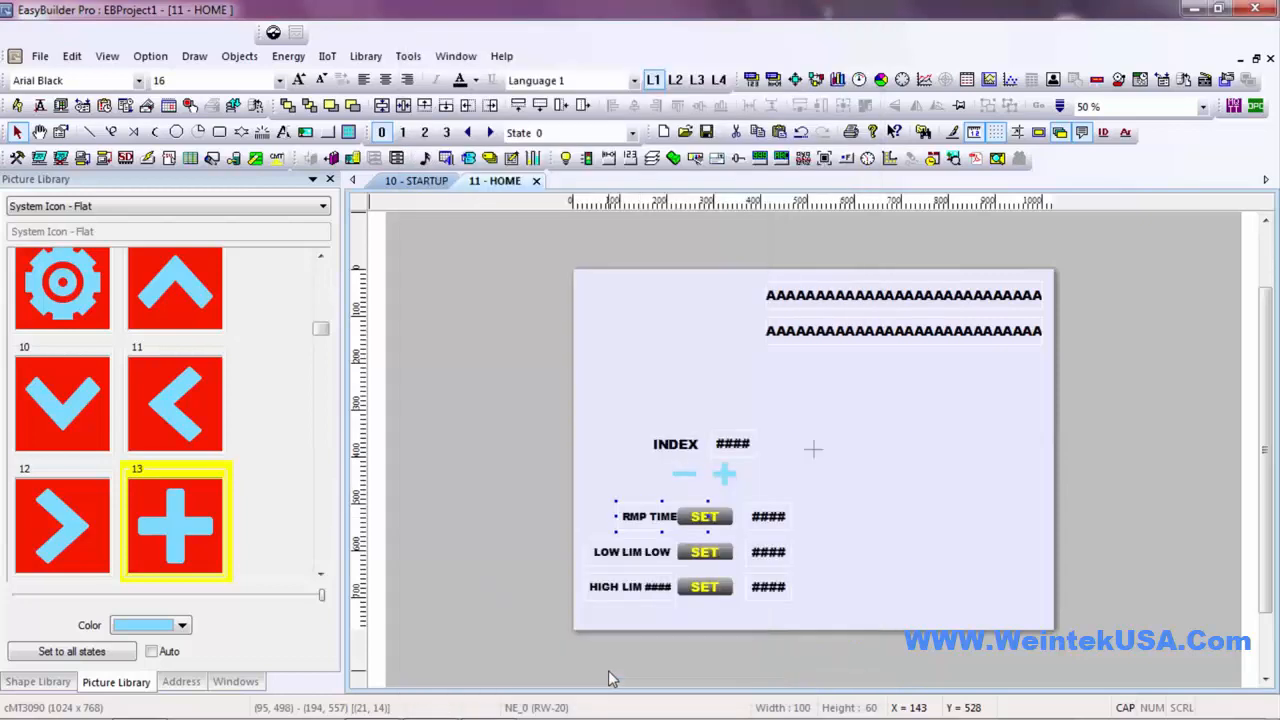
Nudge the RMP TIME object left to about X 23 so it clears its SET button
{"action": "key", "text": "Left"}
{"action": "key", "text": "Left"}
{"action": "key", "text": "Left"}
{"action": "key", "text": "Left"}
{"action": "key", "text": "Left"}
{"action": "key", "text": "Left"}
{"action": "key", "text": "Left"}
{"action": "key", "text": "Left"}
{"action": "key", "text": "Left"}
{"action": "key", "text": "Left"}
{"action": "key", "text": "Left"}
{"action": "key", "text": "Left"}
{"action": "key", "text": "Left"}
{"action": "key", "text": "Left"}
{"action": "key", "text": "Left"}
{"action": "key", "text": "Left"}
{"action": "key", "text": "Left"}
{"action": "key", "text": "Left"}
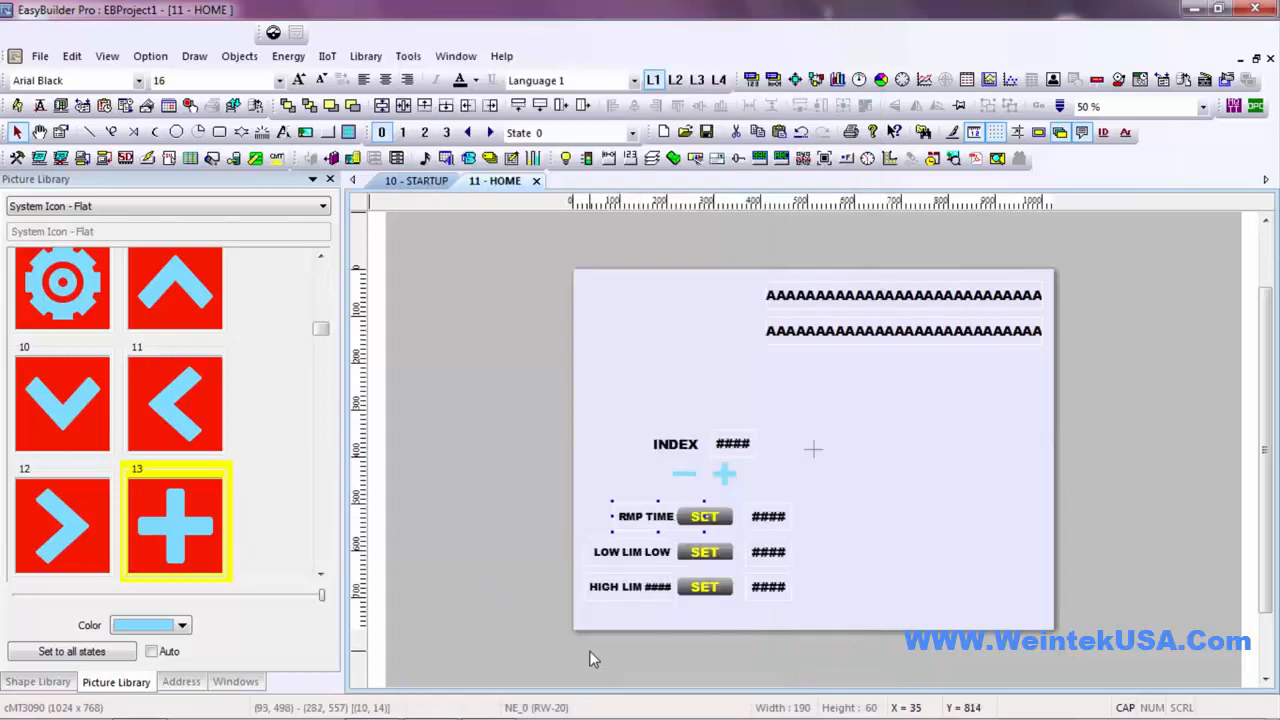
{"action": "key", "text": "Left"}
{"action": "key", "text": "Left"}
{"action": "key", "text": "Left"}
{"action": "key", "text": "Left"}
{"action": "key", "text": "Left"}
{"action": "key", "text": "Left"}
{"action": "key", "text": "Left"}
{"action": "key", "text": "Left"}
{"action": "key", "text": "Left"}
{"action": "key", "text": "Left"}
{"action": "key", "text": "Left"}
{"action": "key", "text": "Left"}
{"action": "key", "text": "Left"}
{"action": "key", "text": "Left"}
{"action": "key", "text": "Left"}
{"action": "key", "text": "Left"}
{"action": "key", "text": "Left"}
{"action": "key", "text": "Left"}
{"action": "key", "text": "Left"}
{"action": "key", "text": "Left"}
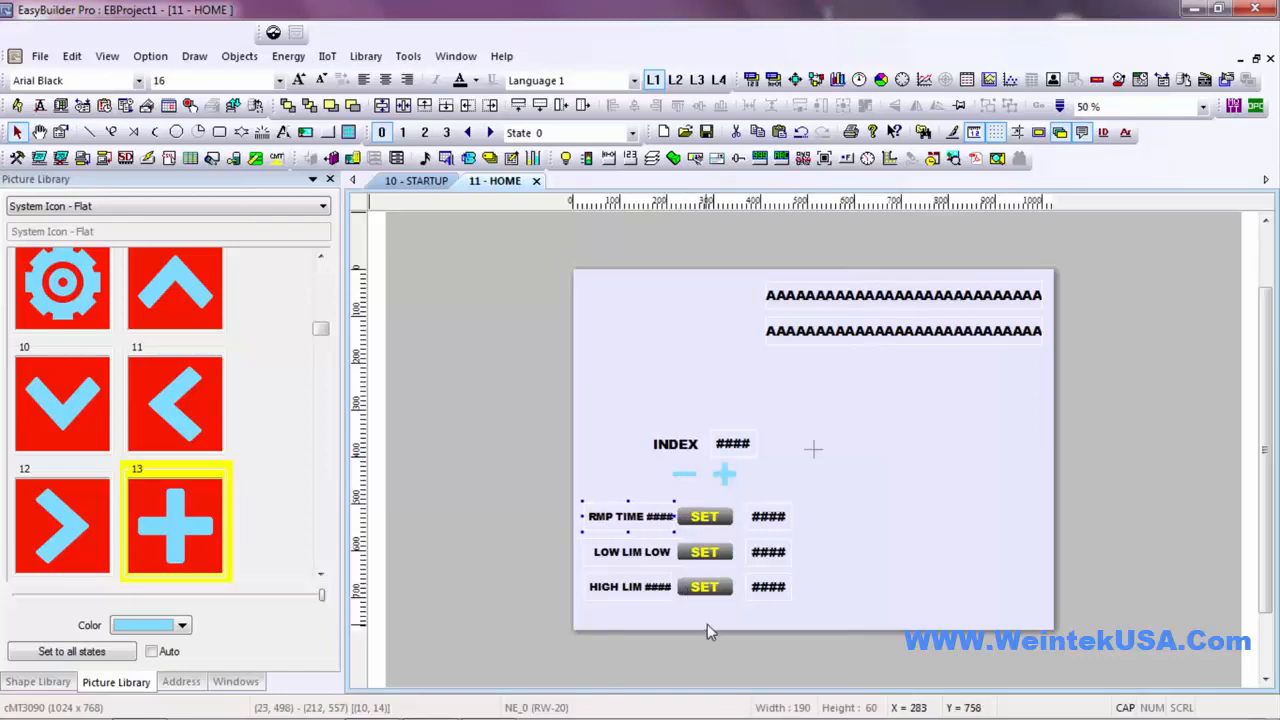
Align the right edges of the RMP TIME, LOW LIM and HIGH LIM objects
{"action": "left_click", "coordinate": [547, 483]}
{"action": "left_click_drag", "start_coordinate": [541, 483], "coordinate": [543, 483]}
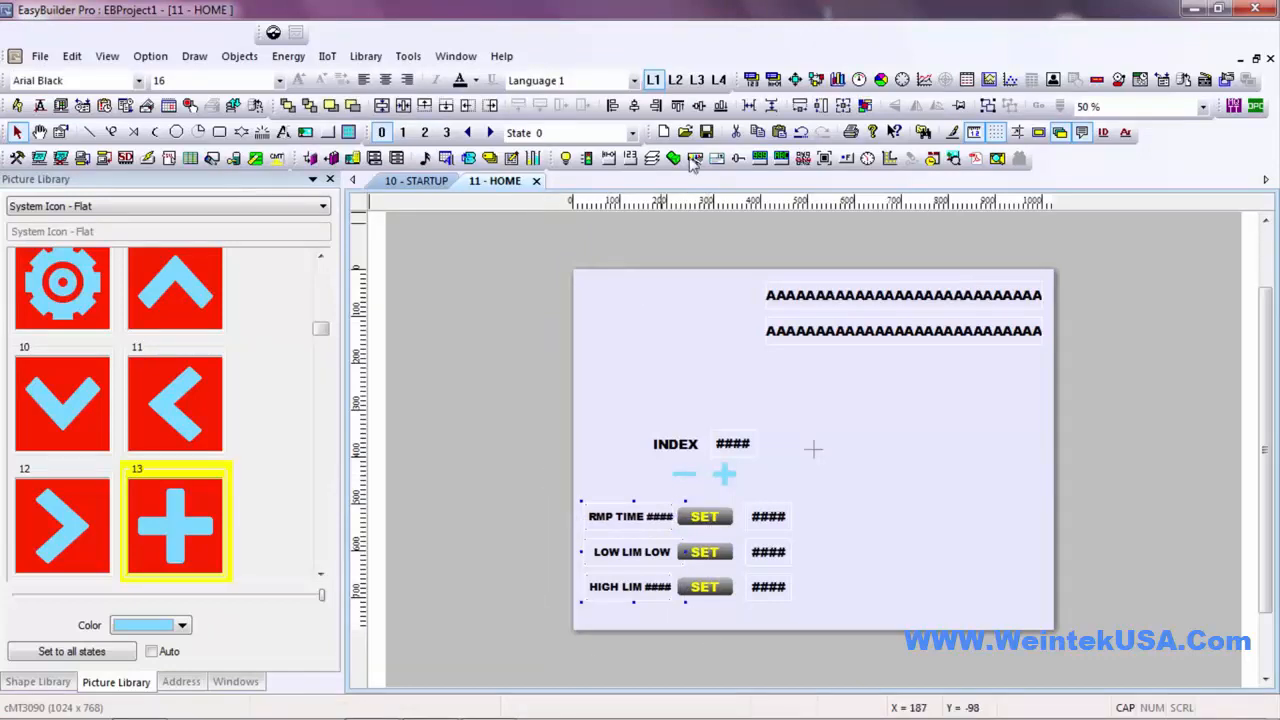
{"action": "left_click", "coordinate": [655, 105]}
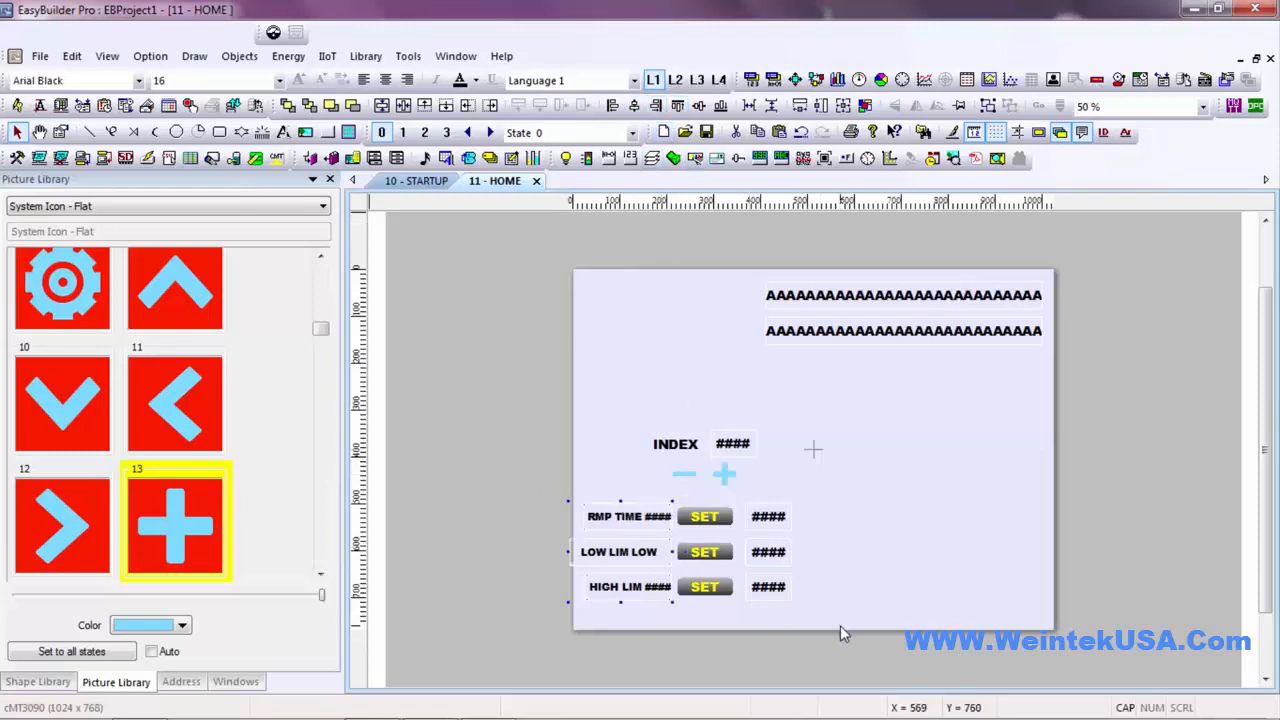
Shift the INDEX controls and all three SET rows together rightward, clear of the HOME page's left edge
{"action": "left_click_drag", "start_coordinate": [840, 625], "coordinate": [514, 398]}
{"action": "key", "text": "Right"}
{"action": "key", "text": "Right"}
{"action": "key", "text": "Right"}
{"action": "key", "text": "Right"}
{"action": "key", "text": "Right"}
{"action": "key", "text": "Right"}
{"action": "key", "text": "Right"}
{"action": "key", "text": "Right"}
{"action": "key", "text": "Right"}
{"action": "key", "text": "Right"}
{"action": "key", "text": "Right"}
{"action": "key", "text": "Right"}
{"action": "key", "text": "Right"}
{"action": "key", "text": "Right"}
{"action": "key", "text": "Right"}
{"action": "key", "text": "Right"}
{"action": "key", "text": "Right"}
{"action": "key", "text": "Right"}
{"action": "key", "text": "Right"}
{"action": "key", "text": "Right"}
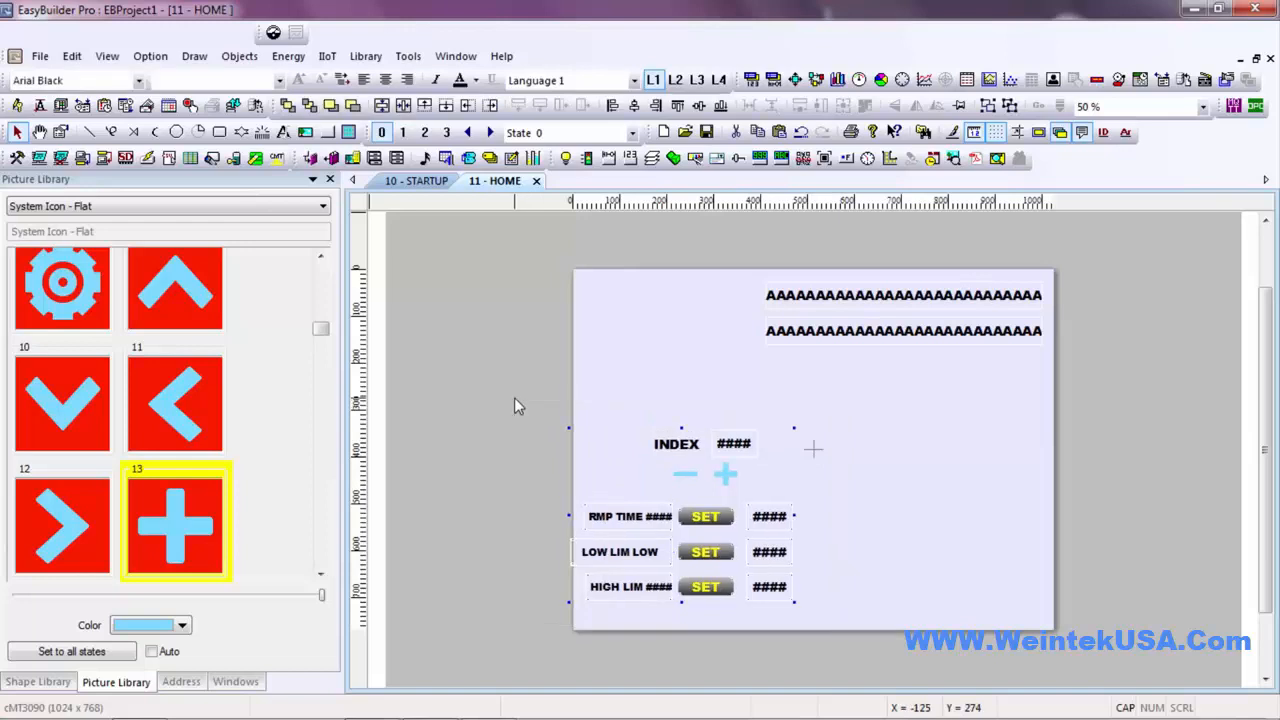
{"action": "key", "text": "Right"}
{"action": "key", "text": "Right"}
{"action": "key", "text": "Right"}
{"action": "key", "text": "Right"}
{"action": "key", "text": "Right"}
{"action": "key", "text": "Right"}
{"action": "key", "text": "Right"}
{"action": "key", "text": "Right"}
{"action": "key", "text": "Right"}
{"action": "key", "text": "Right"}
{"action": "key", "text": "Right"}
{"action": "key", "text": "Right"}
{"action": "key", "text": "Right"}
{"action": "key", "text": "Right"}
{"action": "key", "text": "Right"}
{"action": "key", "text": "Right"}
{"action": "key", "text": "Right"}
{"action": "key", "text": "Right"}
{"action": "key", "text": "Right"}
{"action": "key", "text": "Right"}
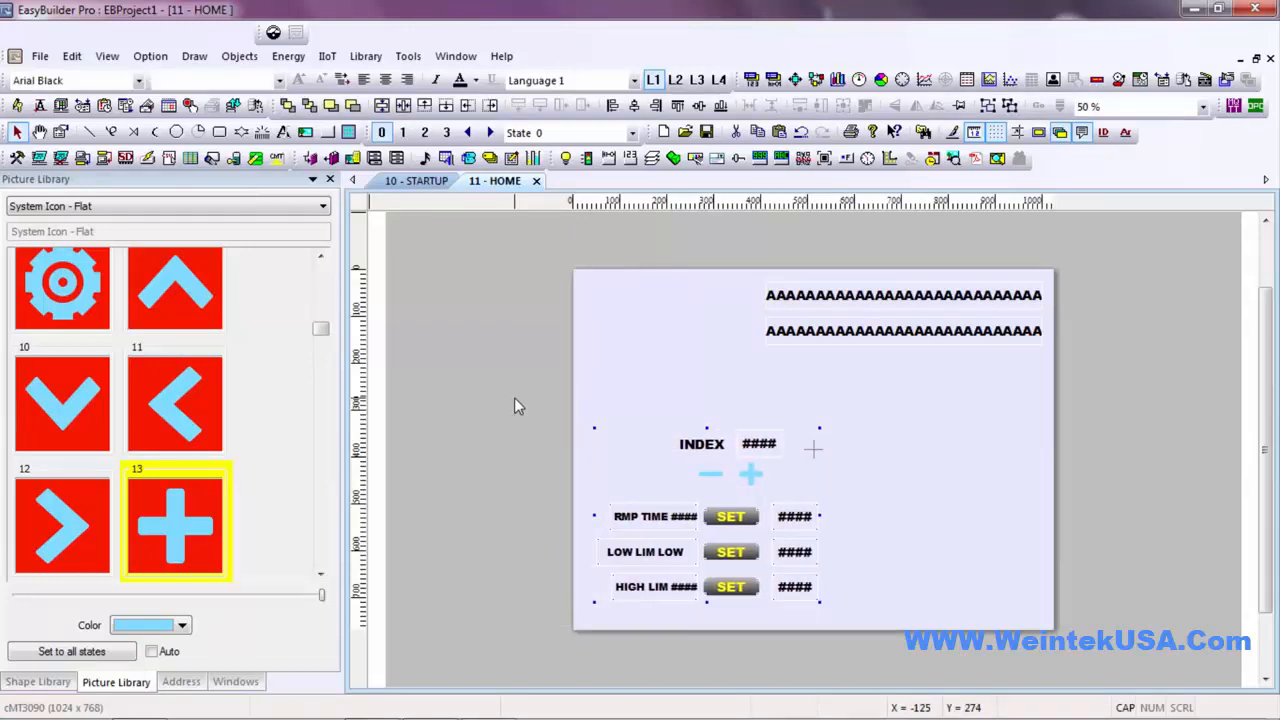
Center the text of the RMP TIME, LOW LIM and HIGH LIM objects and align the three objects on a common vertical centerline
{"action": "left_click", "coordinate": [555, 471]}
{"action": "left_click_drag", "start_coordinate": [555, 471], "coordinate": [710, 606]}
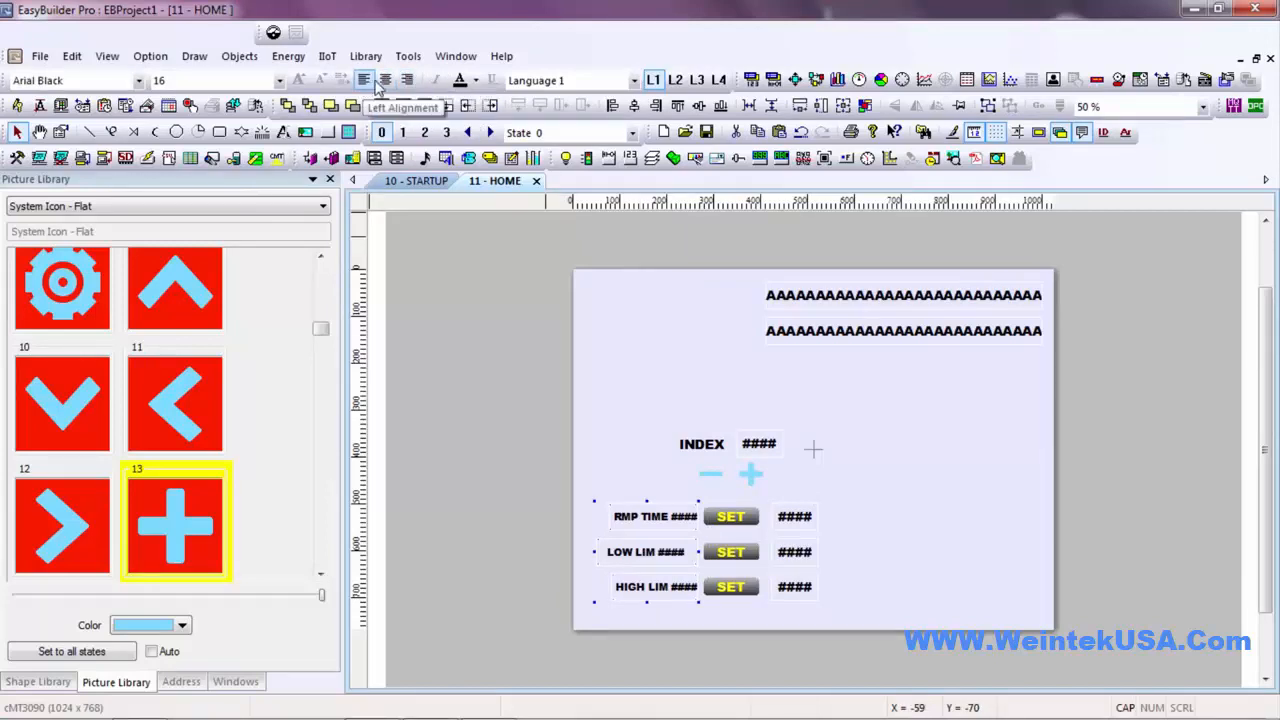
{"action": "left_click", "coordinate": [385, 80]}
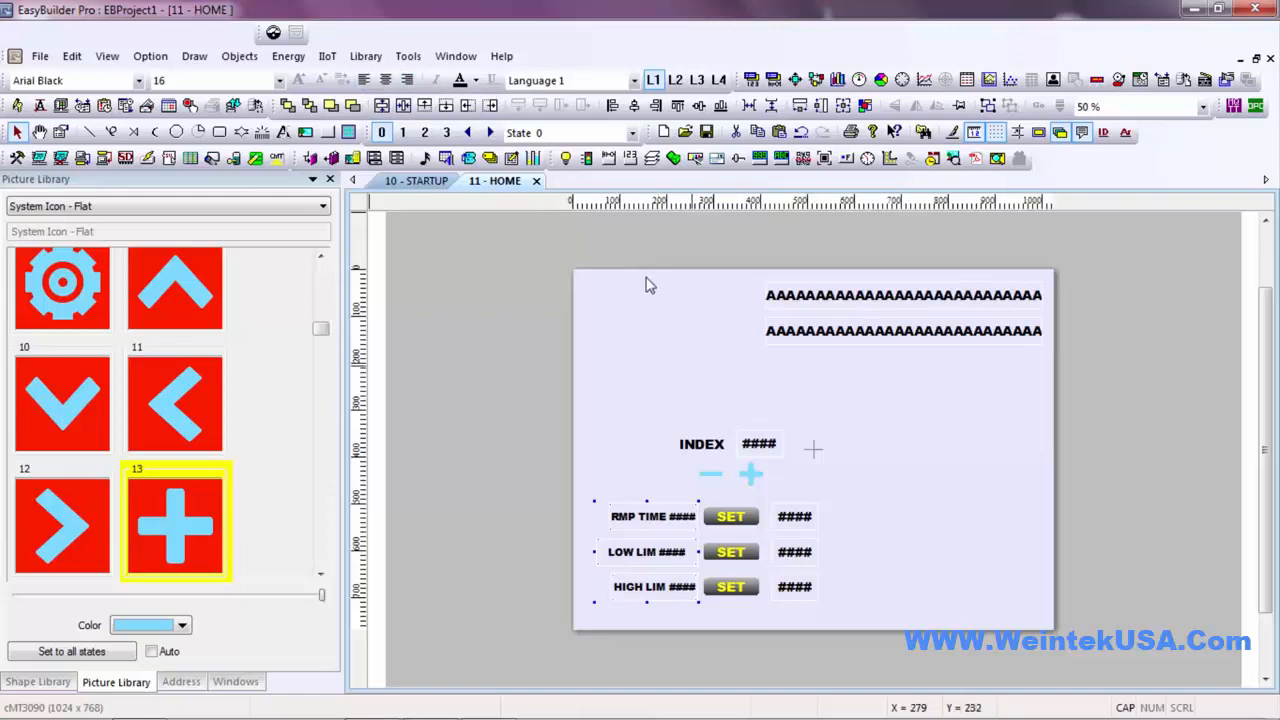
{"action": "left_click", "coordinate": [634, 106]}
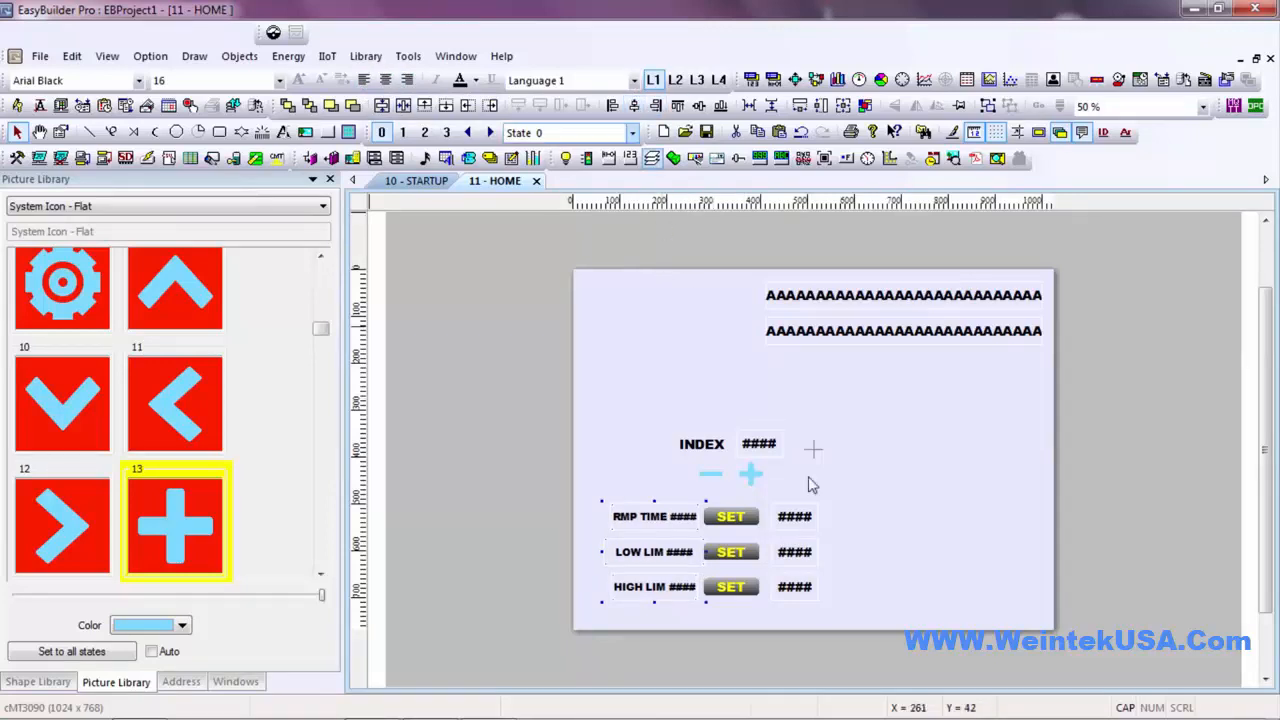
{"action": "left_click", "coordinate": [946, 571]}
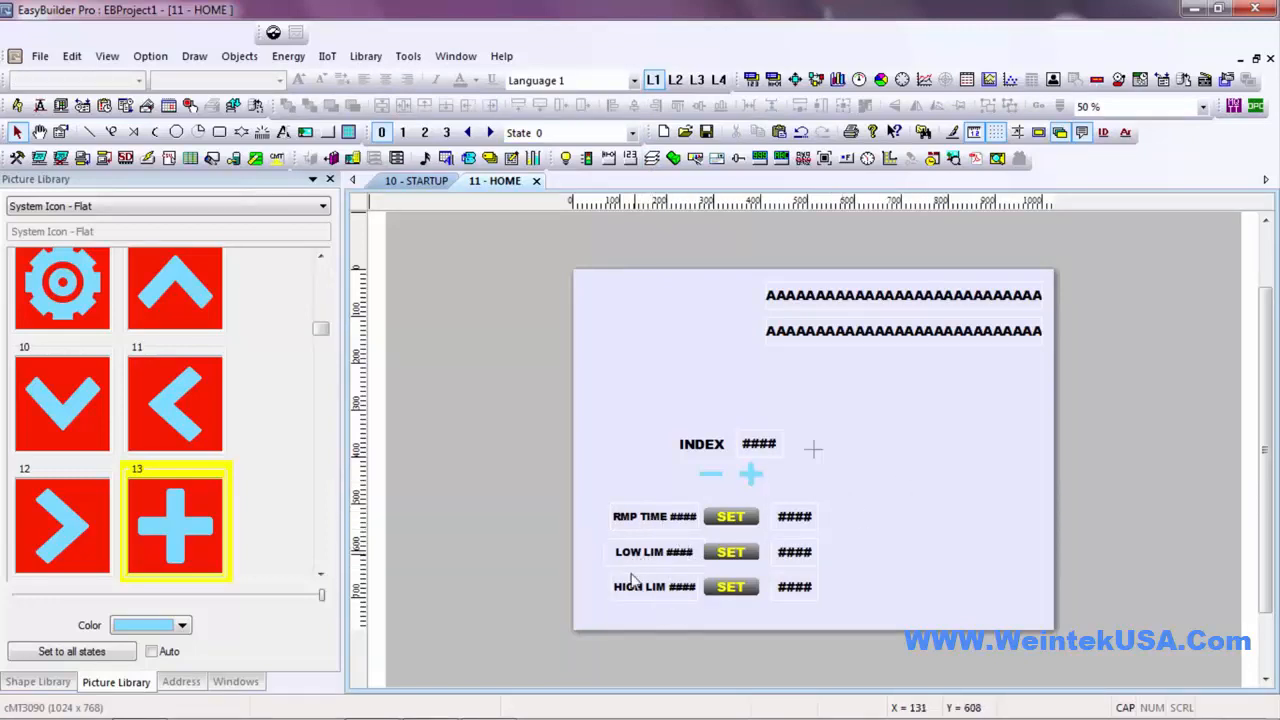
Disable the RMP TIME object's display format and give it two digits right of the decimal point
{"action": "double_click", "coordinate": [661, 522]}
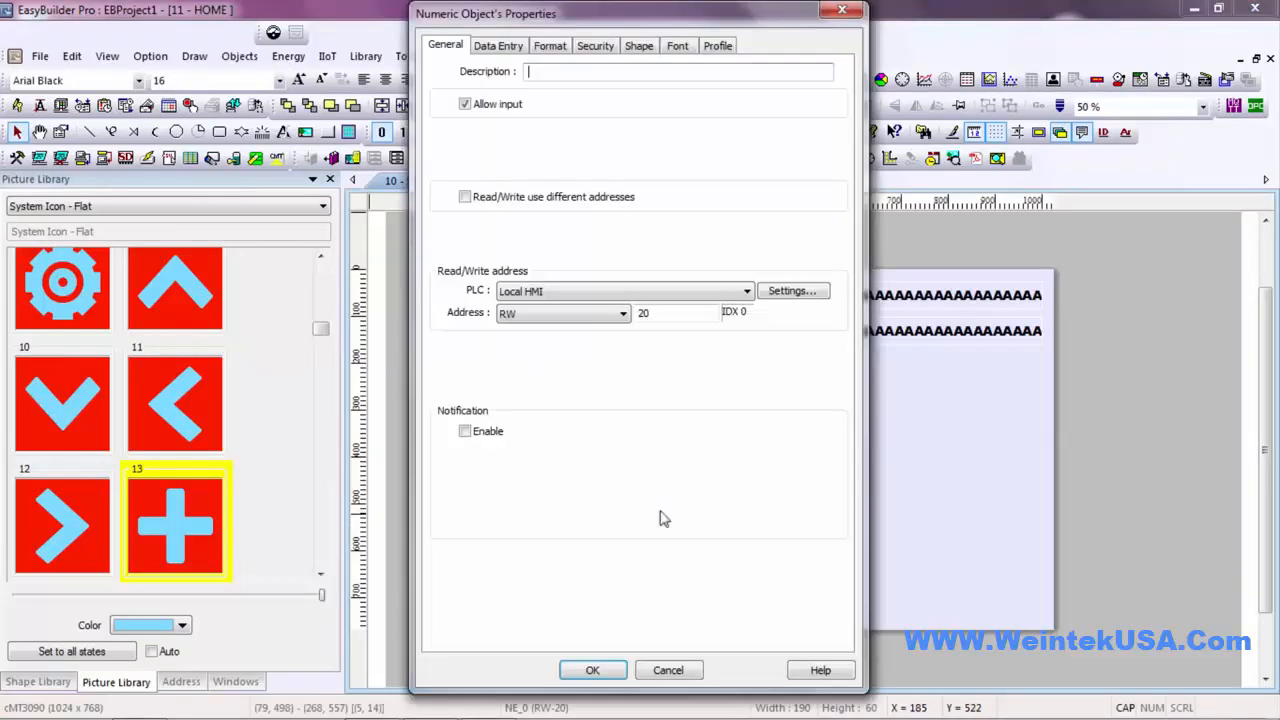
{"action": "left_click", "coordinate": [549, 47]}
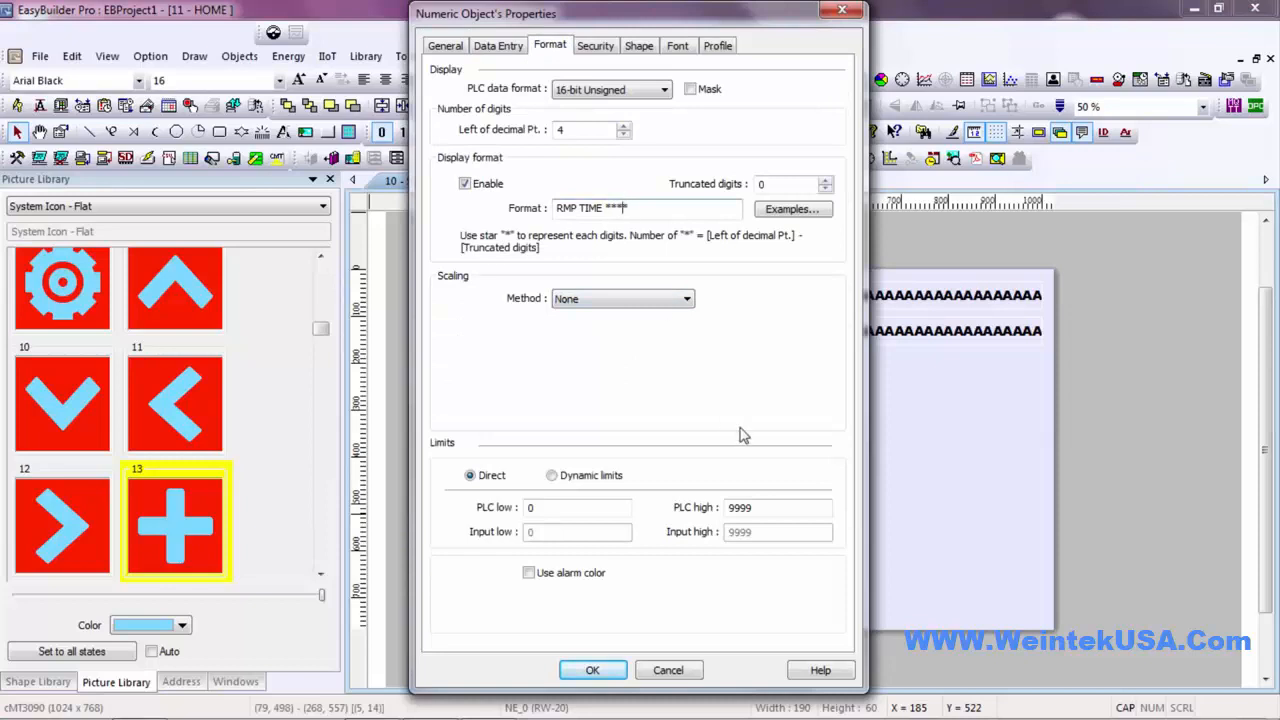
{"action": "type", "text": "."}
{"action": "left_click", "coordinate": [465, 184]}
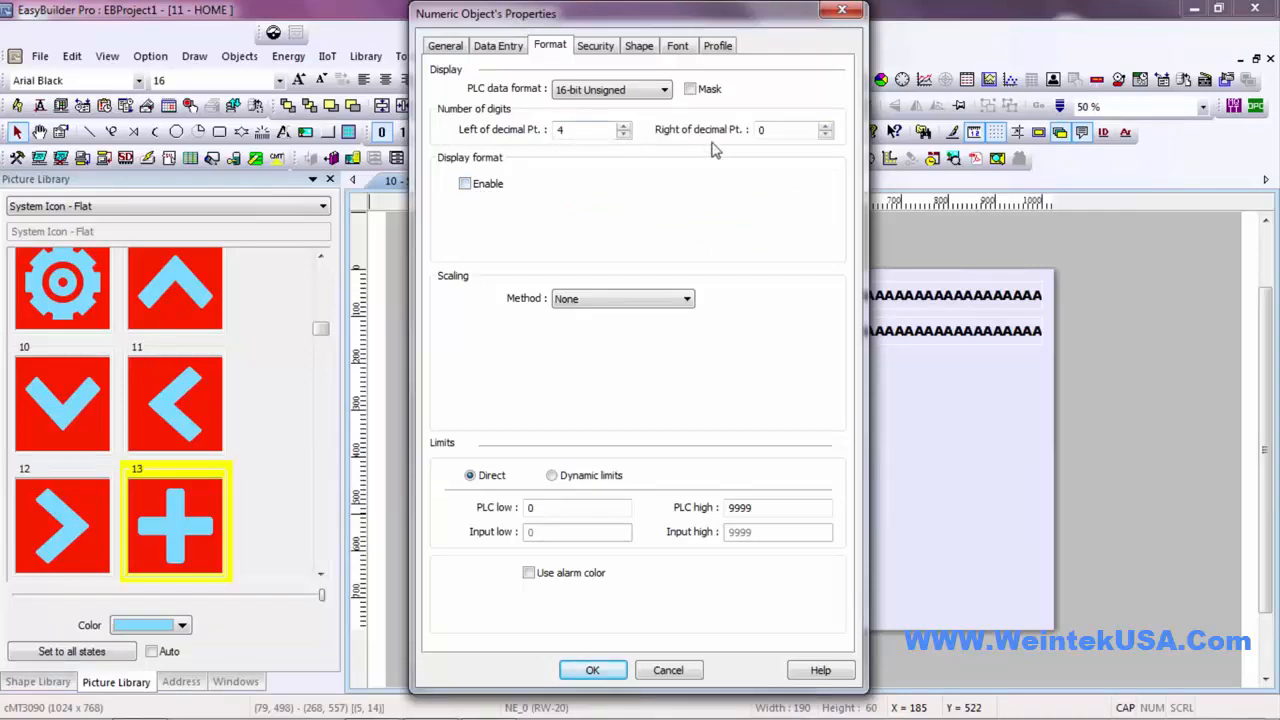
{"action": "left_click", "coordinate": [825, 126]}
{"action": "left_click", "coordinate": [590, 669]}
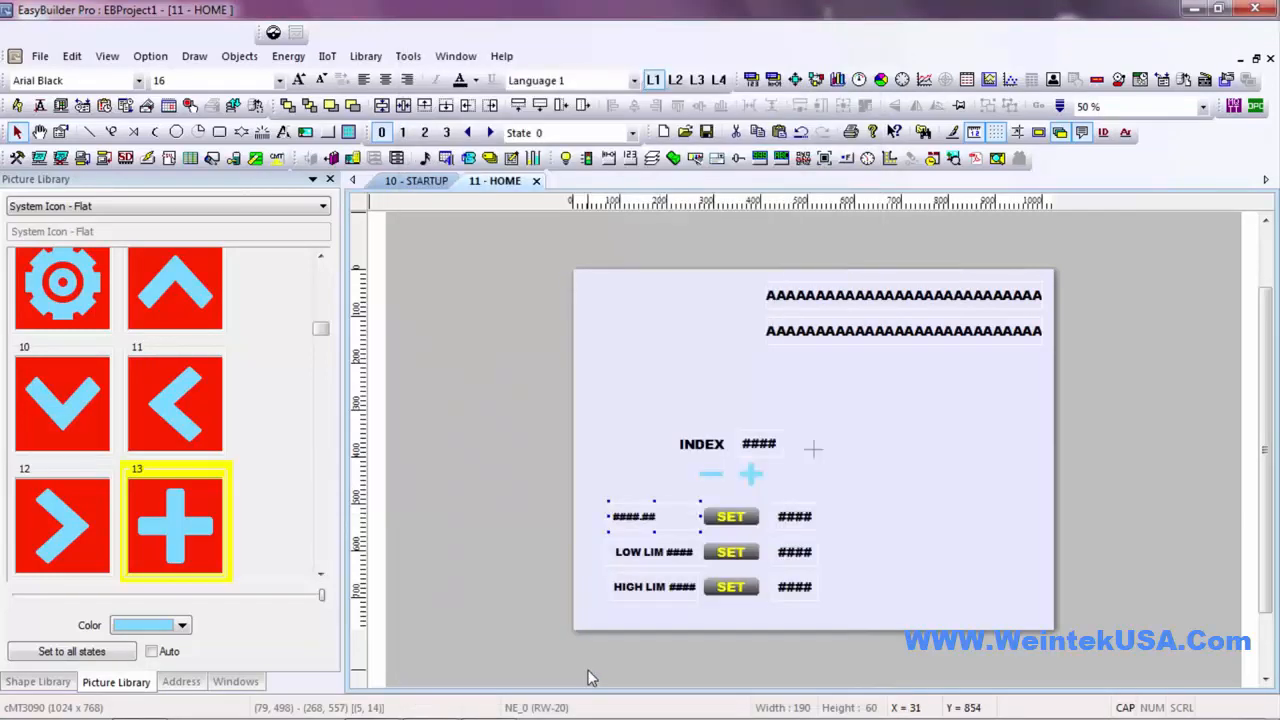
Re-enable the display format of the first SET row's labelled object with the format "RMP TIME ***.*"
{"action": "double_click", "coordinate": [660, 516]}
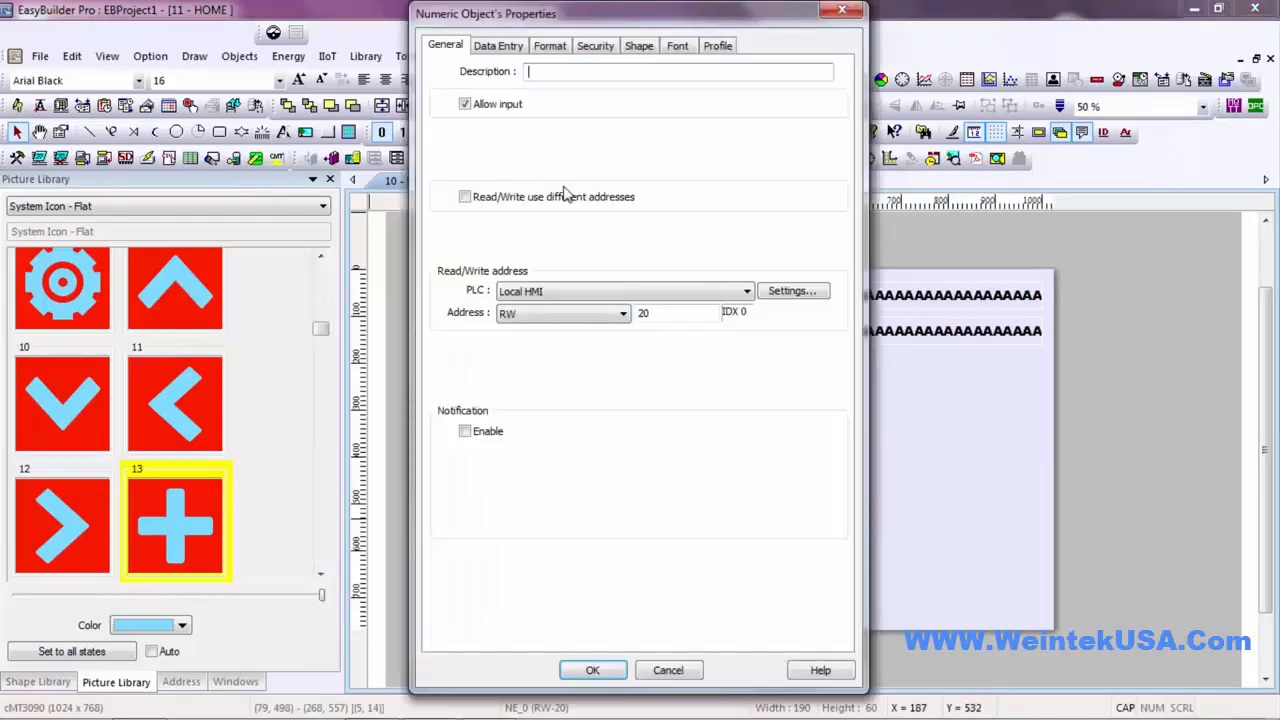
{"action": "left_click", "coordinate": [549, 47]}
{"action": "left_click", "coordinate": [465, 185]}
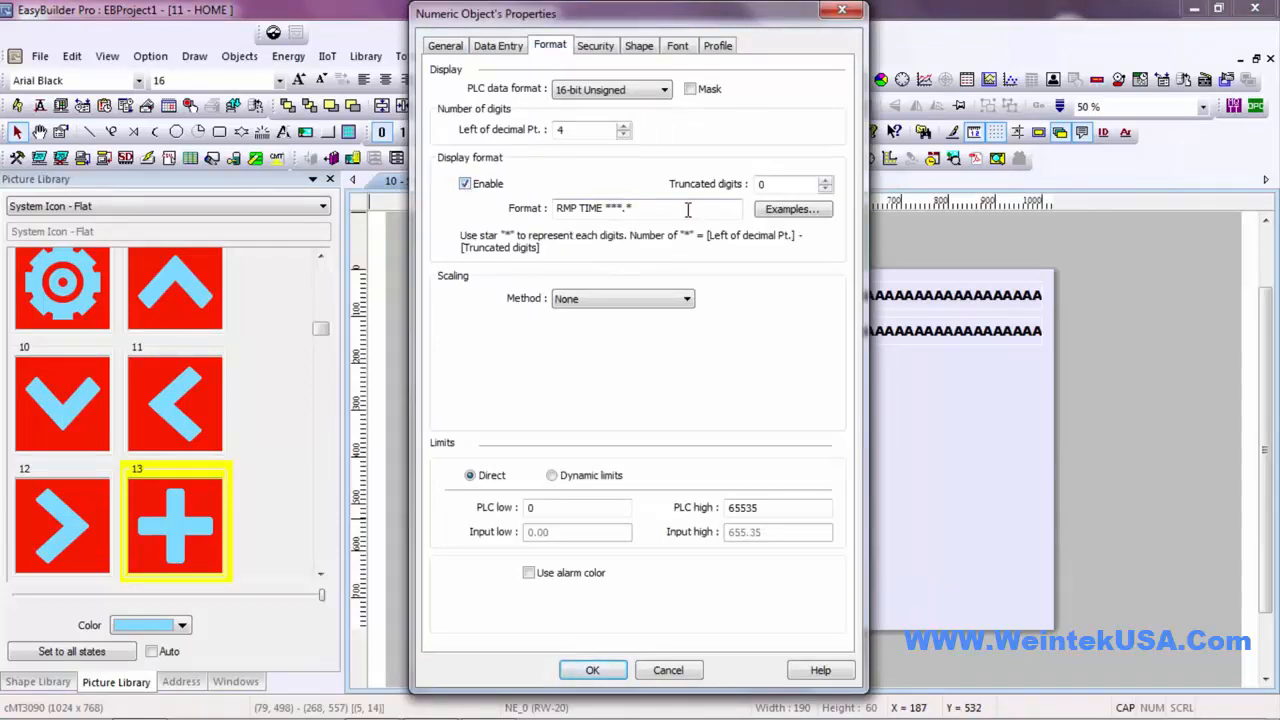
{"action": "left_click", "coordinate": [592, 672]}
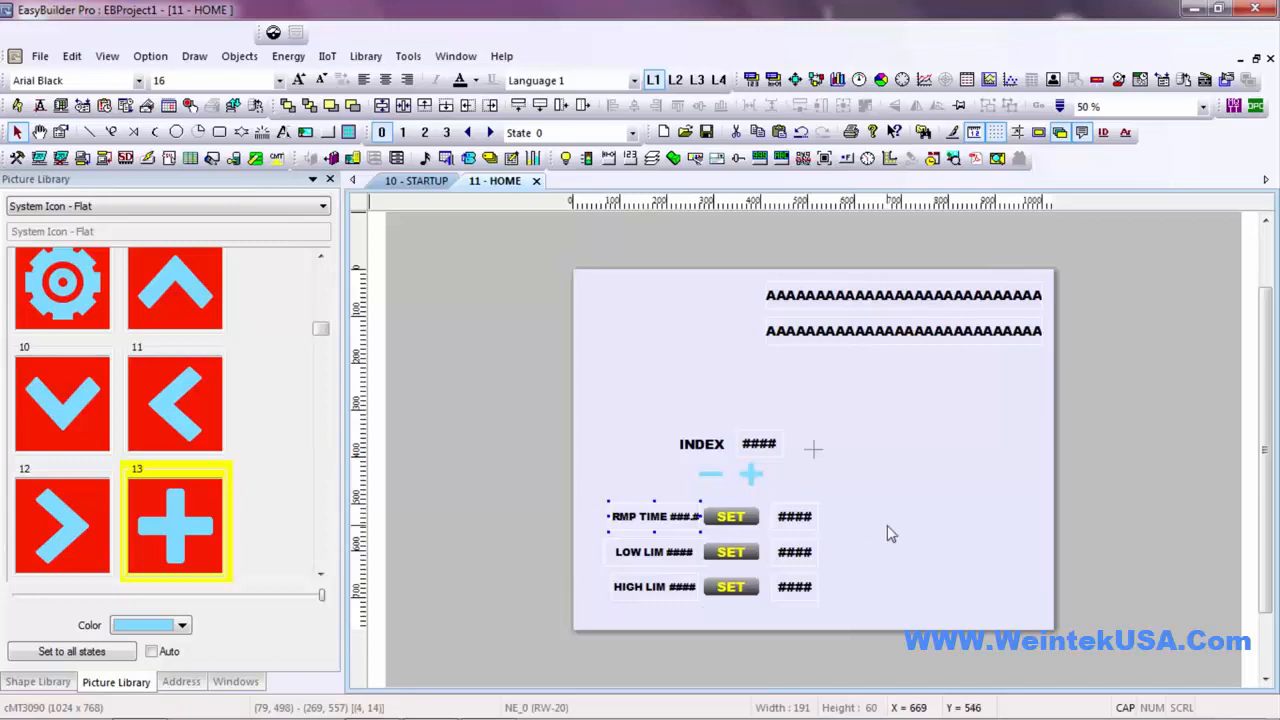
Remove the decimal point from the RMP TIME object's display format so it reads "RMP TIME ****"
{"action": "double_click", "coordinate": [667, 516]}
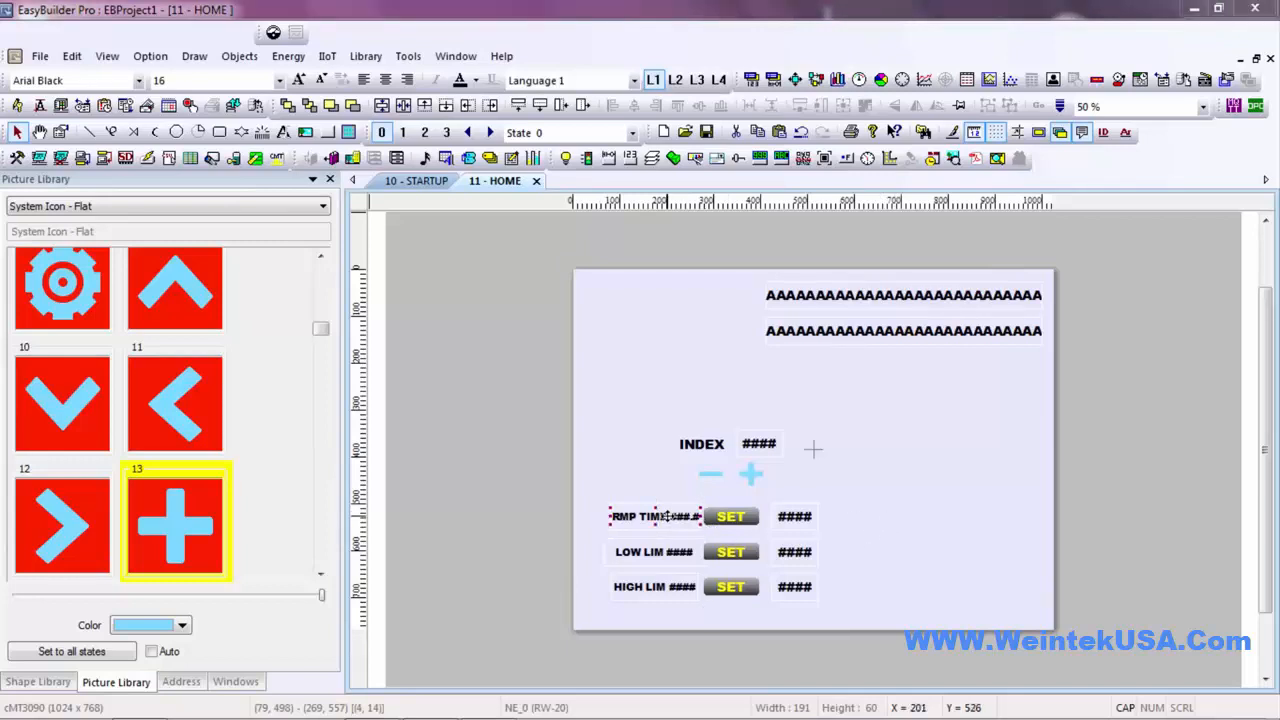
{"action": "left_click", "coordinate": [549, 46]}
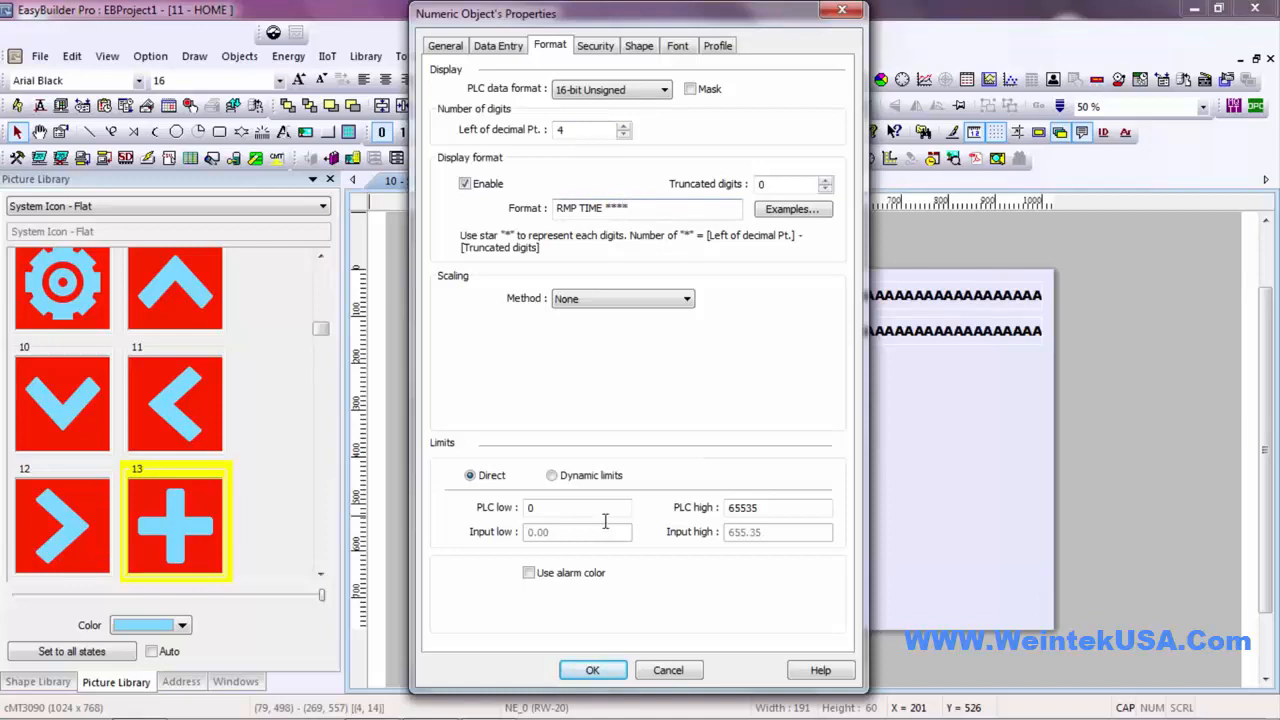
{"action": "left_click", "coordinate": [608, 672]}
{"action": "left_click", "coordinate": [933, 543]}
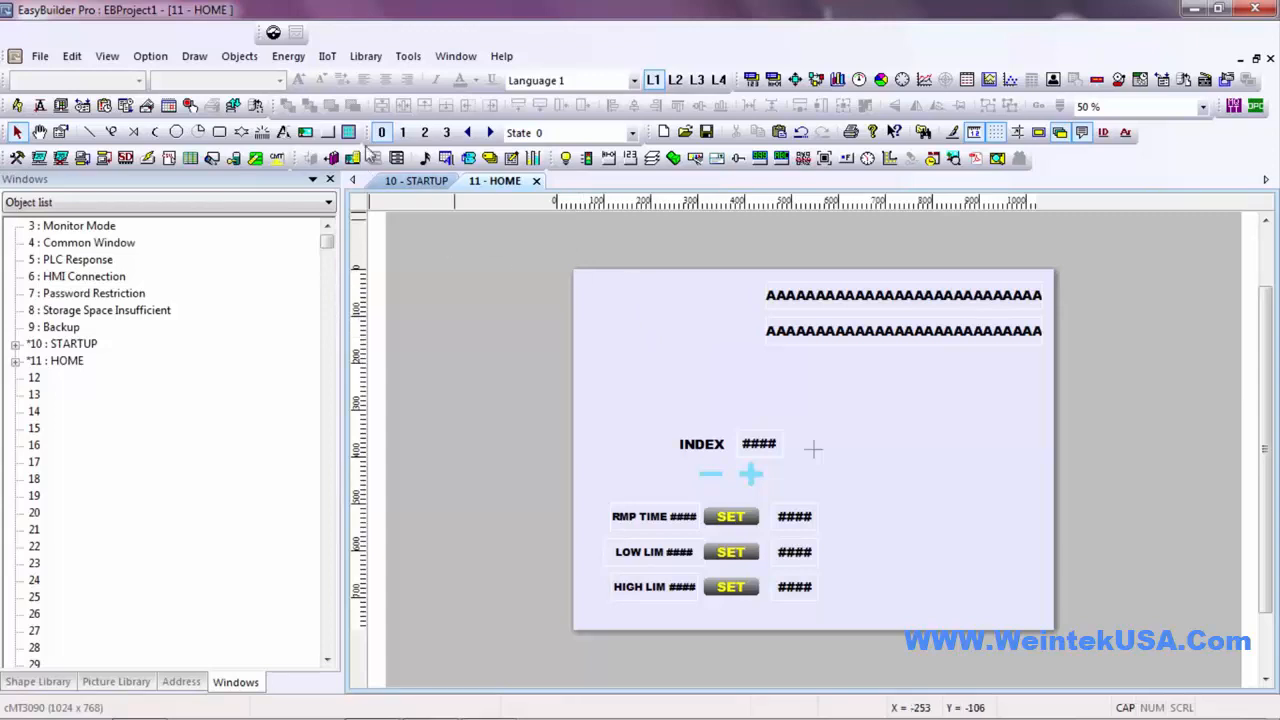
Add a time-based data sampling object with the comment "RMP_VAL" and a 0.5-second sampling interval
{"action": "left_click", "coordinate": [239, 56]}
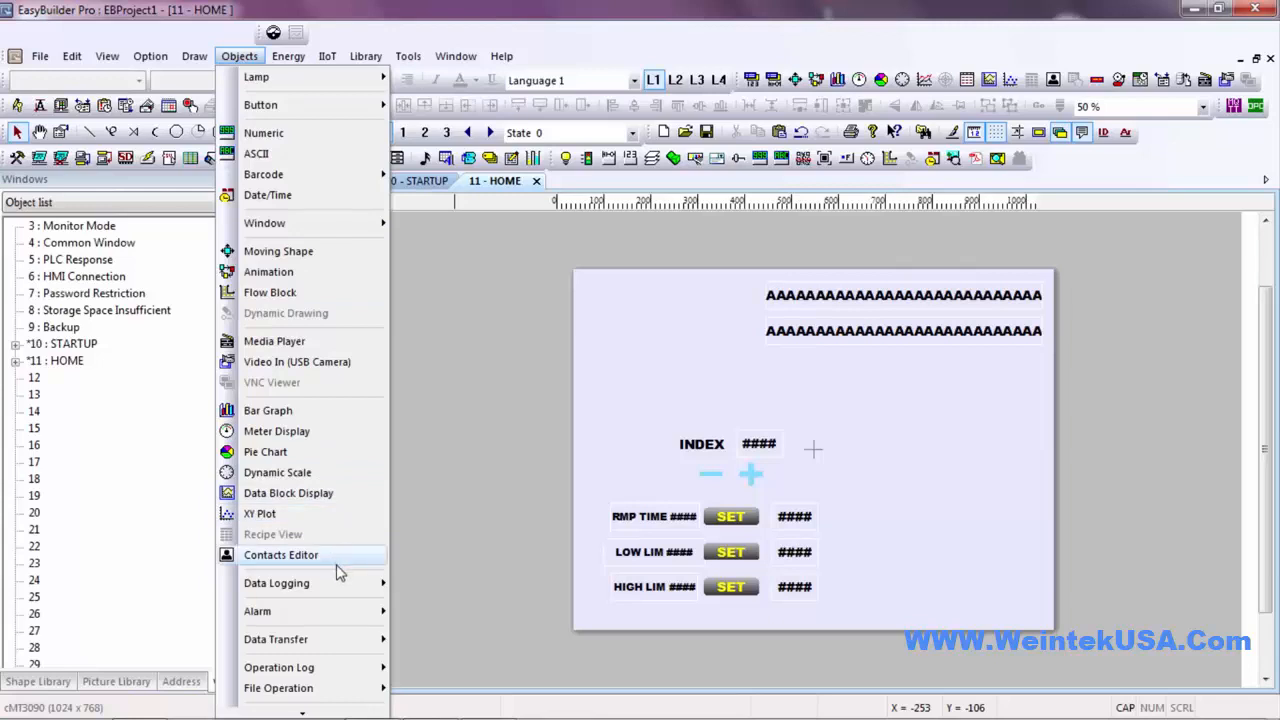
{"action": "mouse_move", "coordinate": [338, 585]}
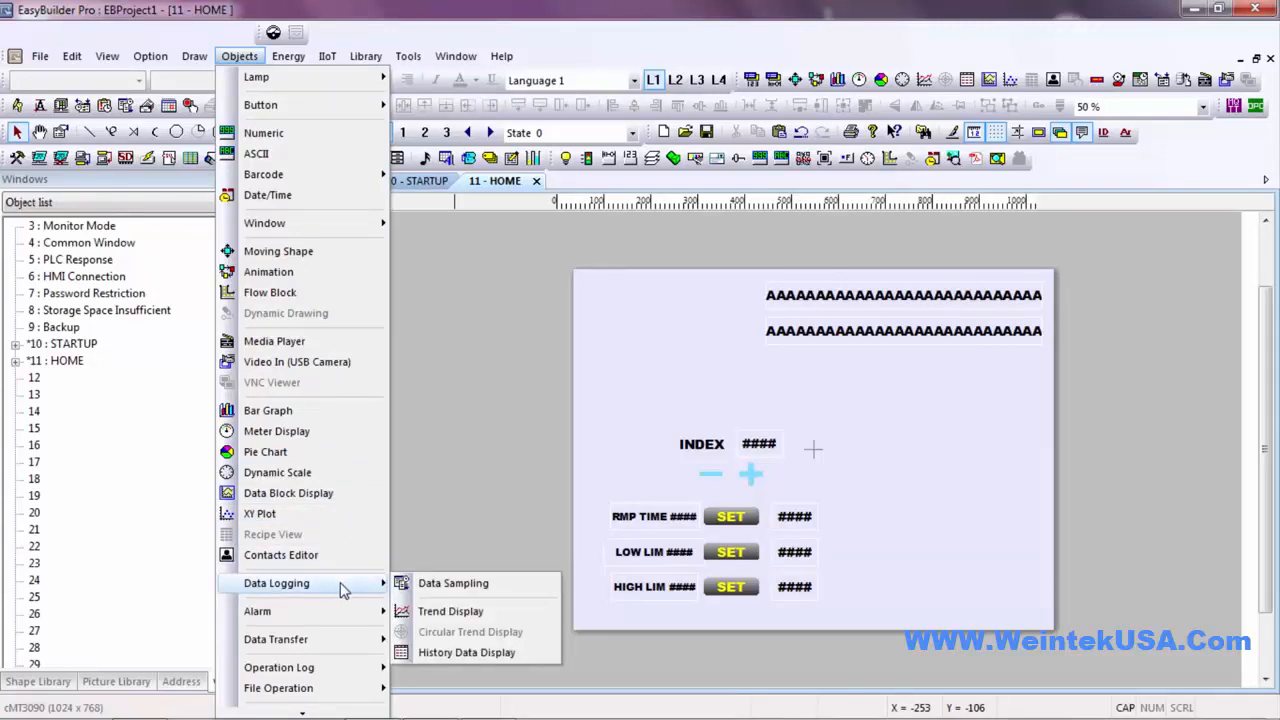
{"action": "left_click", "coordinate": [445, 584]}
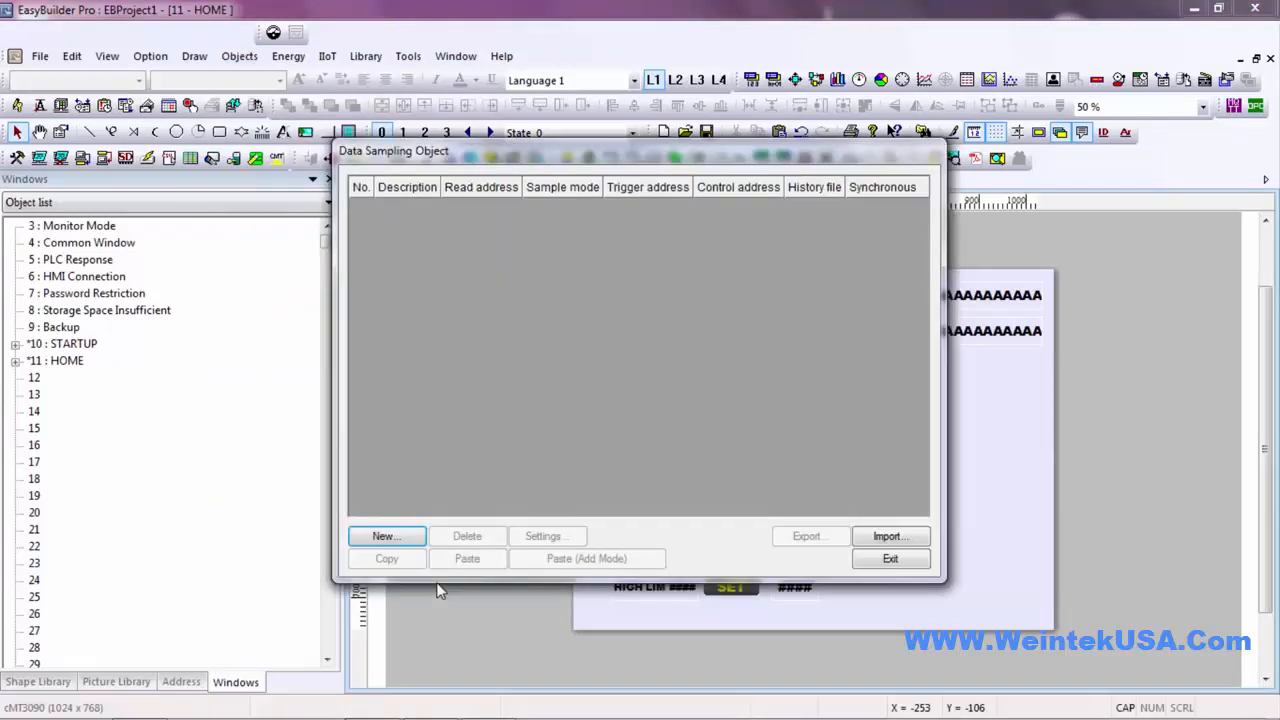
{"action": "left_click", "coordinate": [405, 538]}
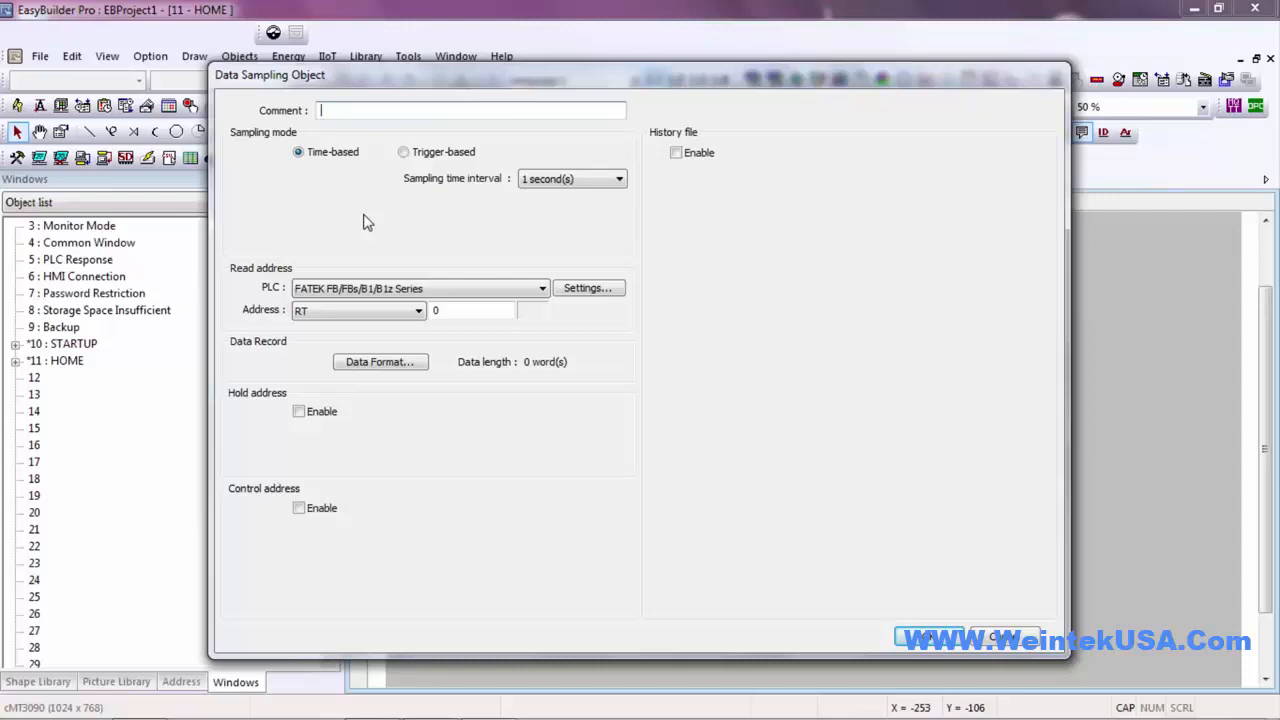
{"action": "type", "text": "RMP_VAL"}
{"action": "left_click", "coordinate": [596, 178]}
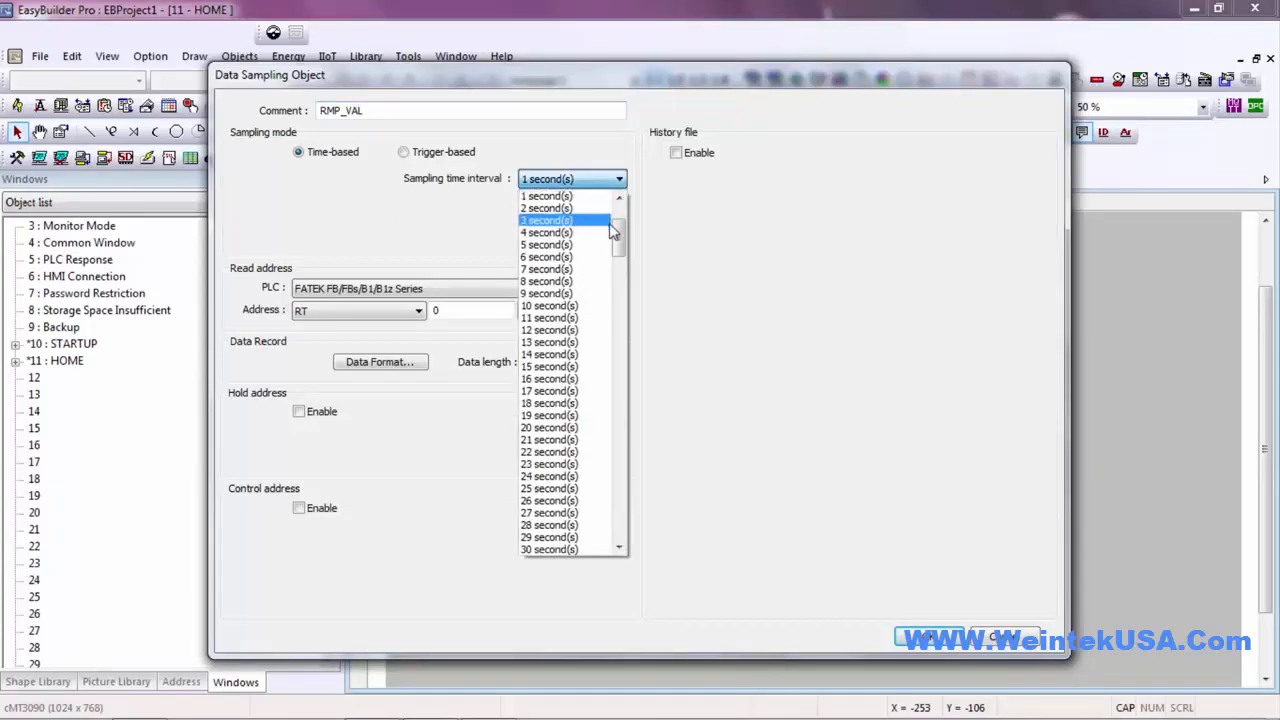
{"action": "scroll", "coordinate": [620, 215], "scroll_direction": "up", "scroll_amount": 3}
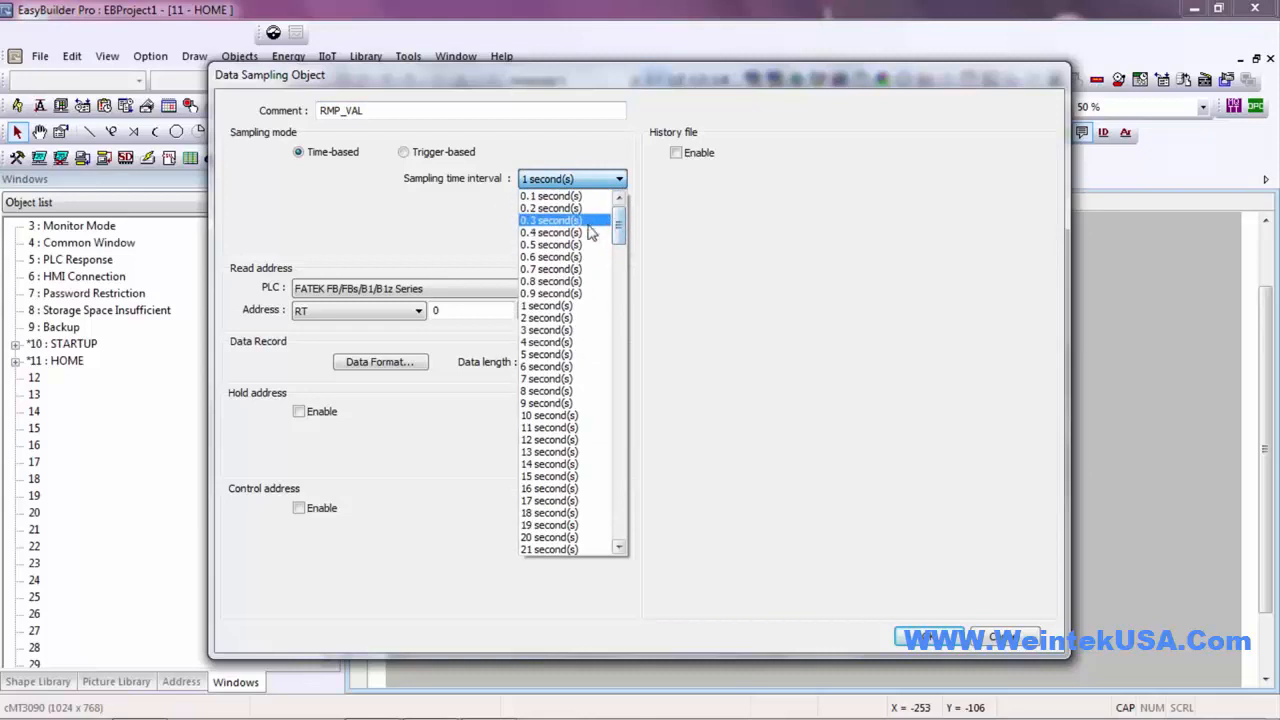
{"action": "left_click", "coordinate": [586, 244]}
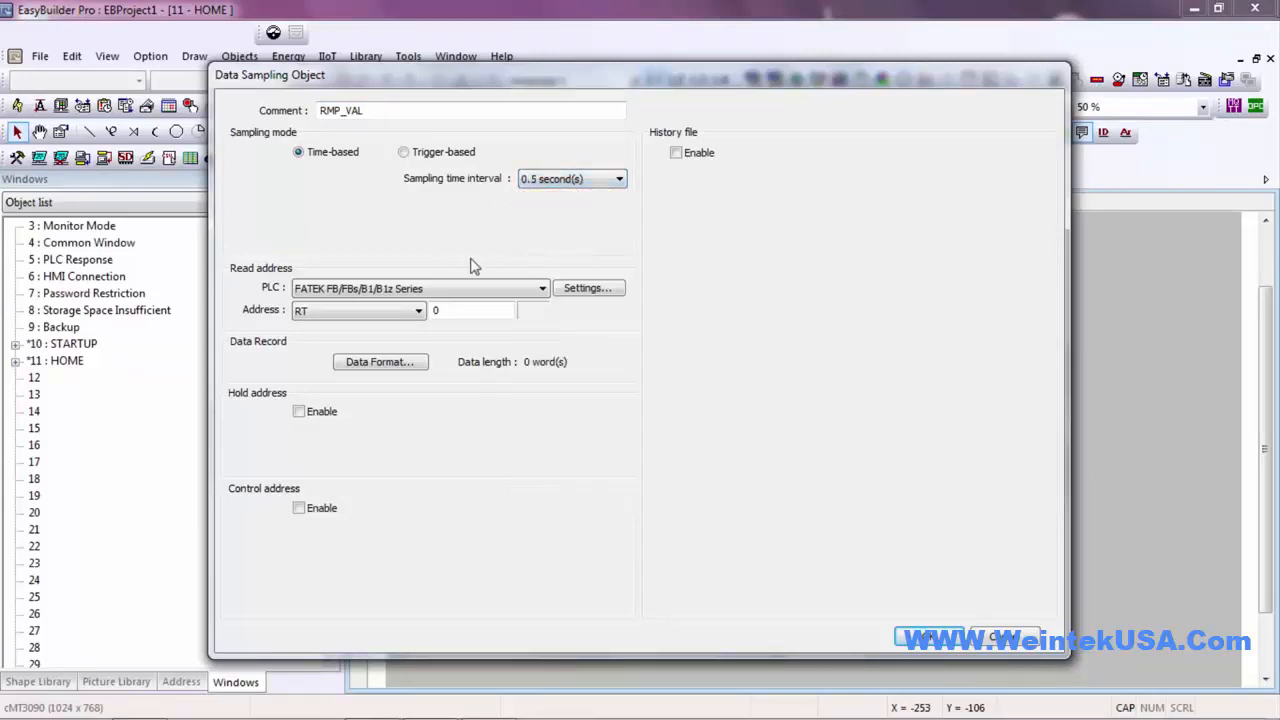
Try trigger-based sampling with a Local HMI LB trigger address and return the RMP_VAL object to time-based sampling
{"action": "left_click", "coordinate": [404, 153]}
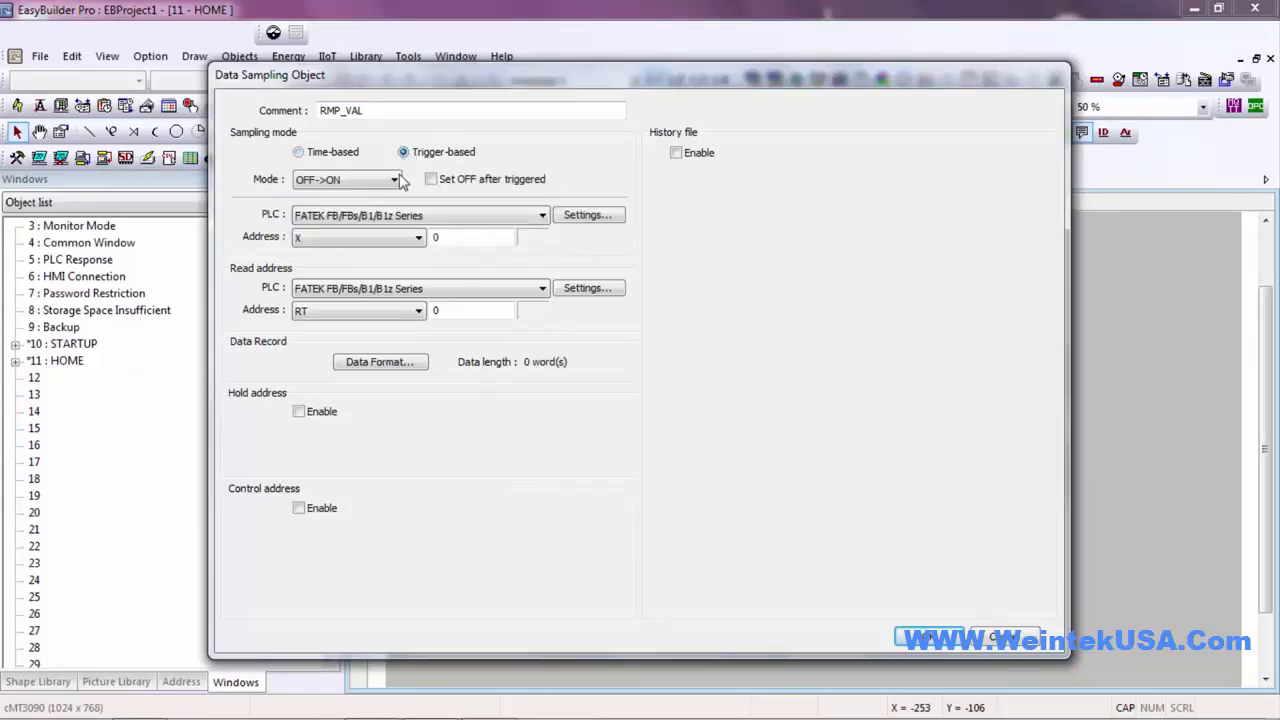
{"action": "left_click", "coordinate": [381, 238]}
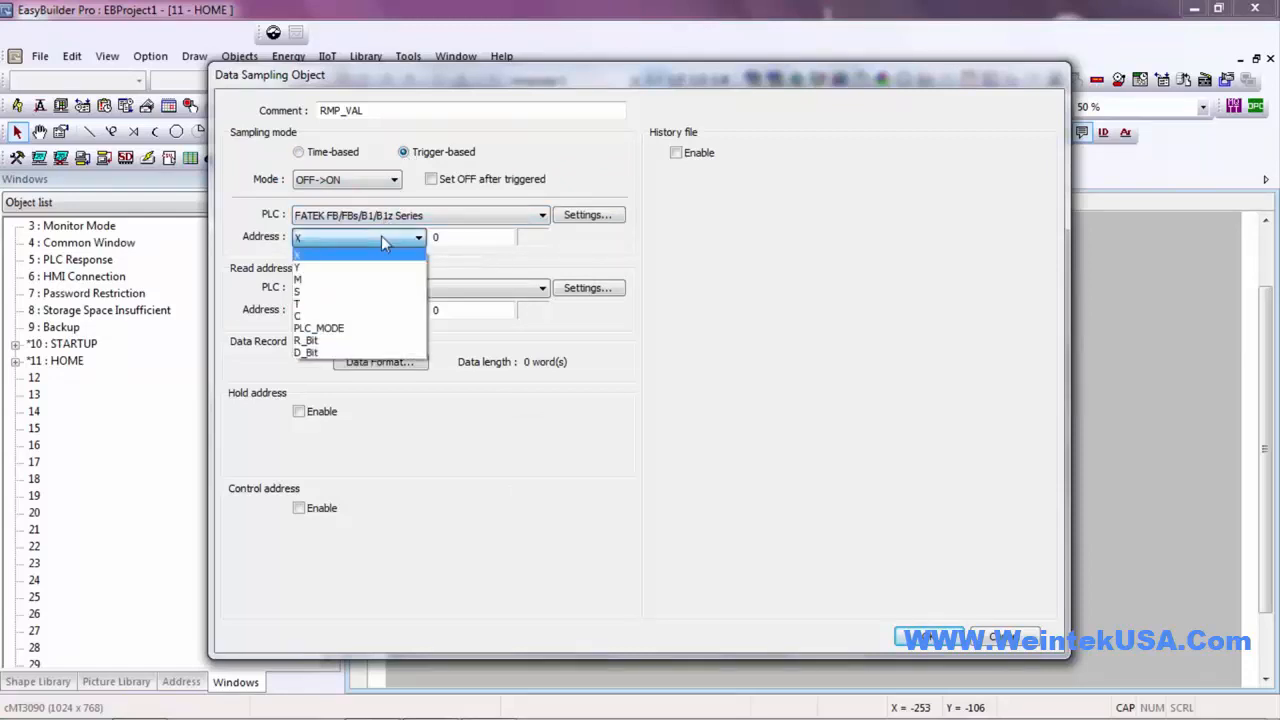
{"action": "left_click", "coordinate": [381, 240]}
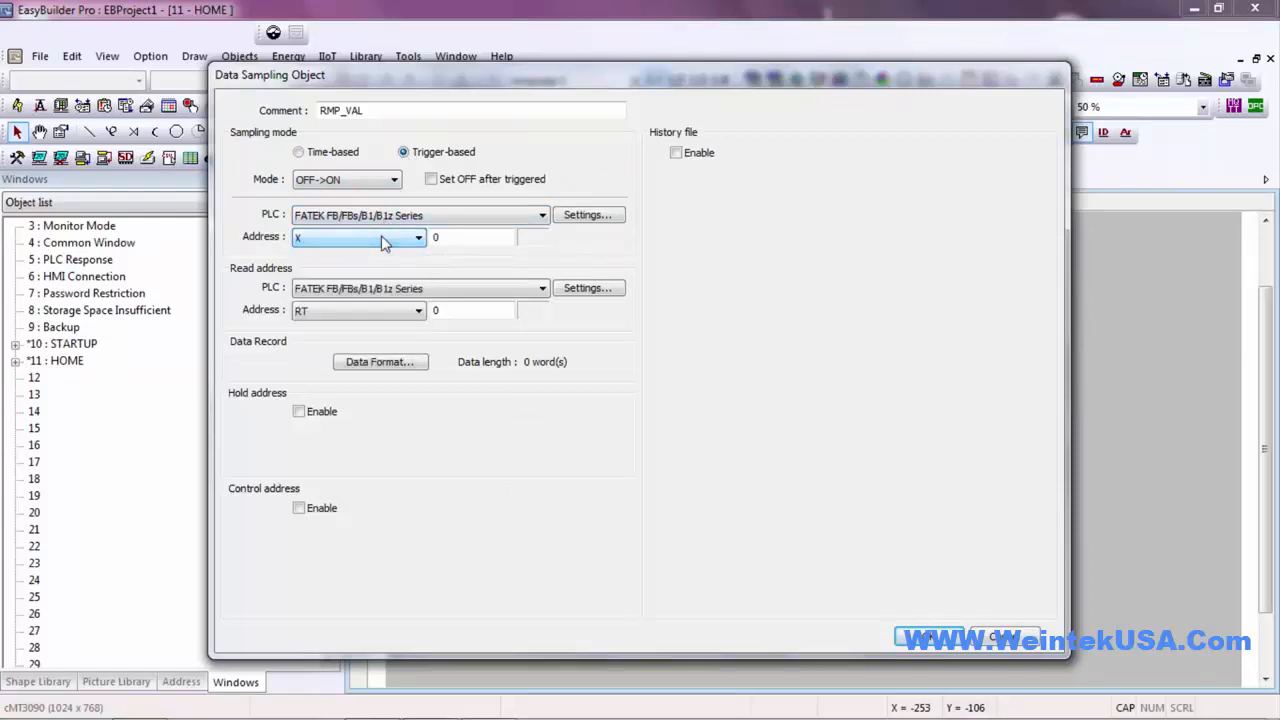
{"action": "left_click", "coordinate": [383, 215]}
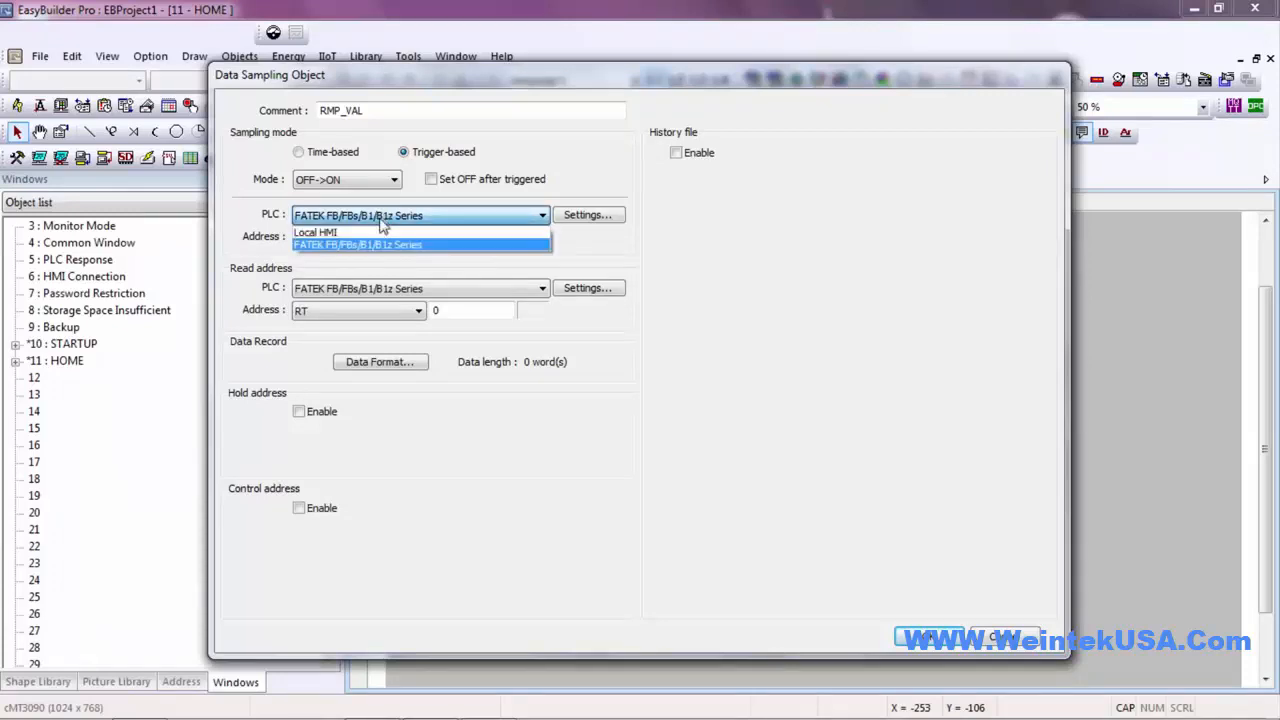
{"action": "left_click", "coordinate": [378, 233]}
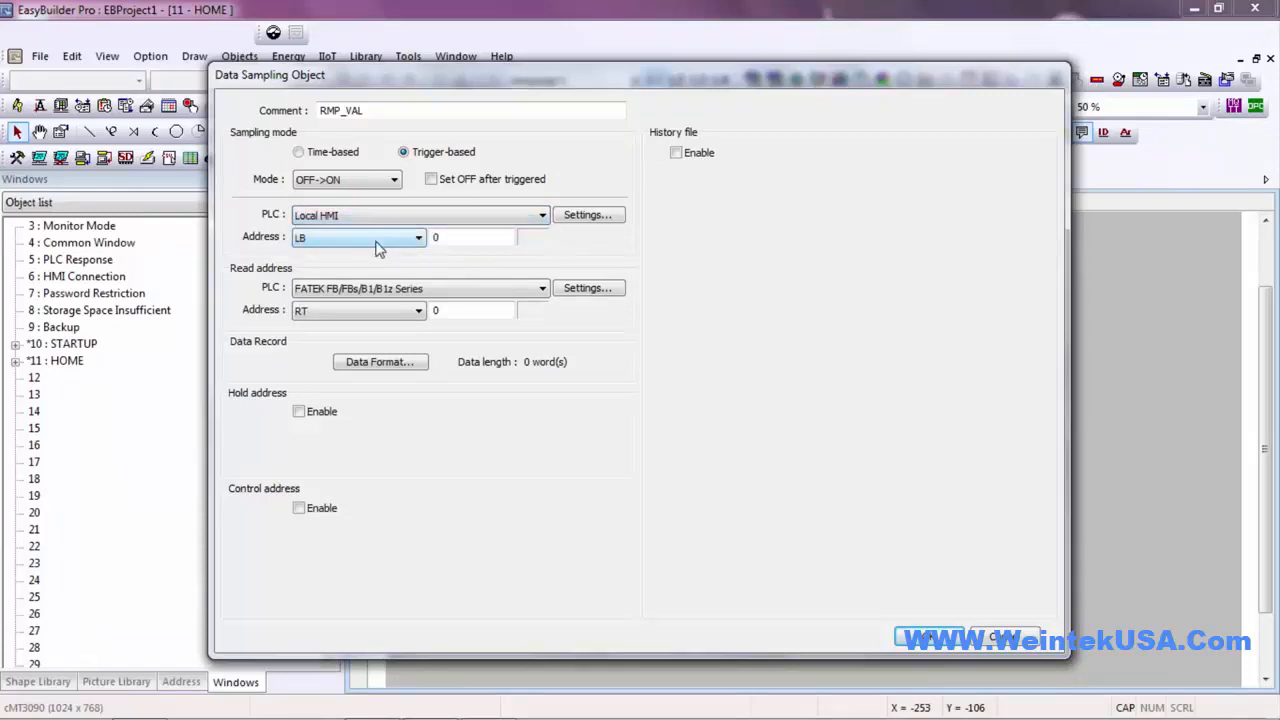
{"action": "left_click", "coordinate": [377, 244]}
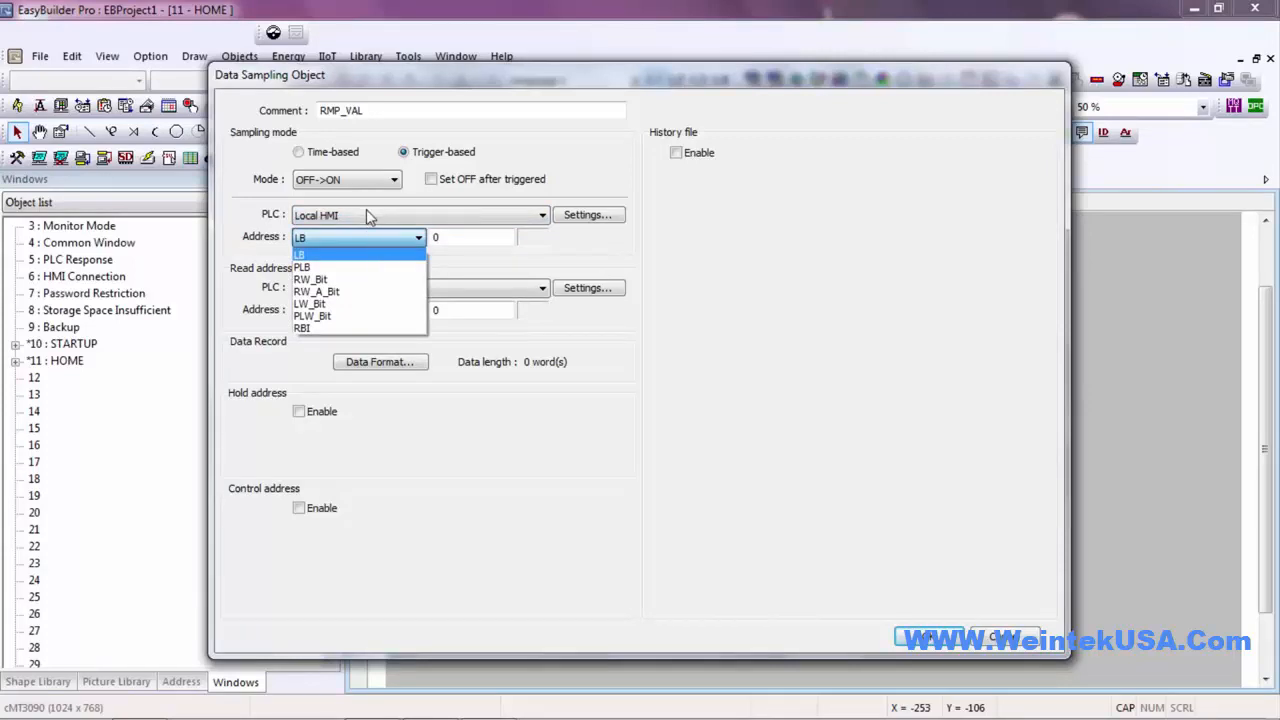
{"action": "left_click", "coordinate": [340, 157]}
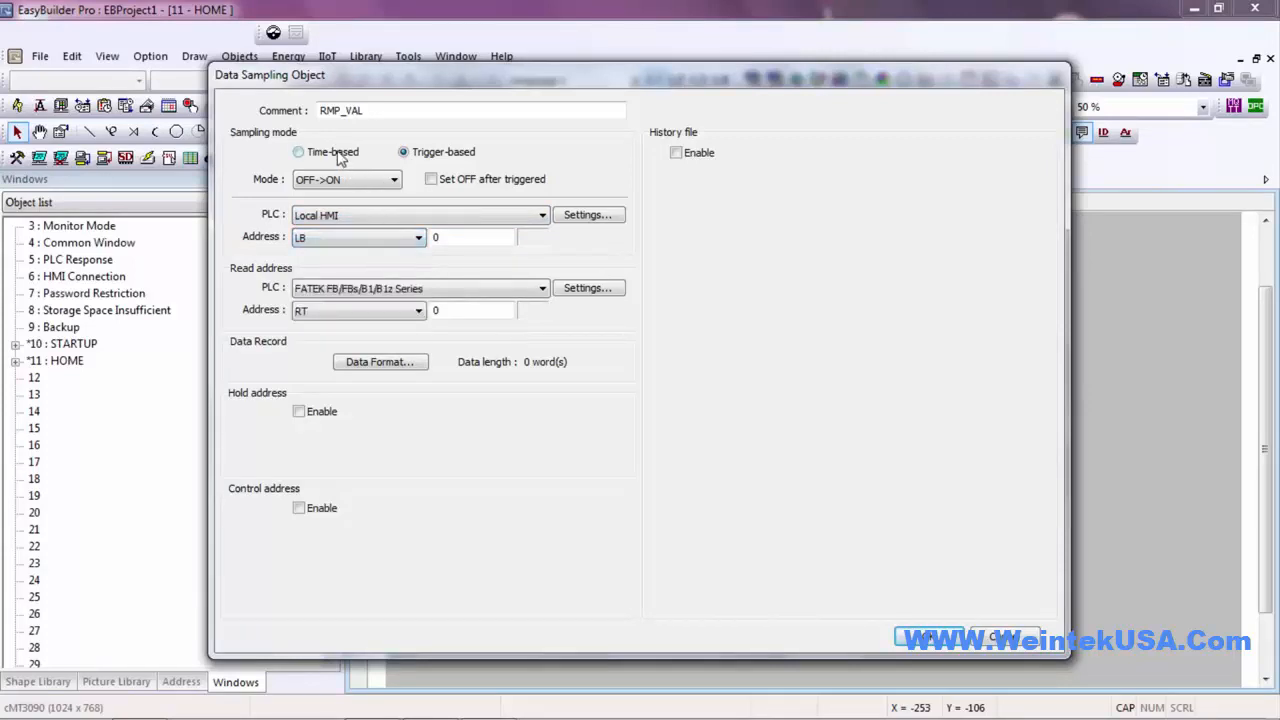
{"action": "left_click", "coordinate": [338, 155]}
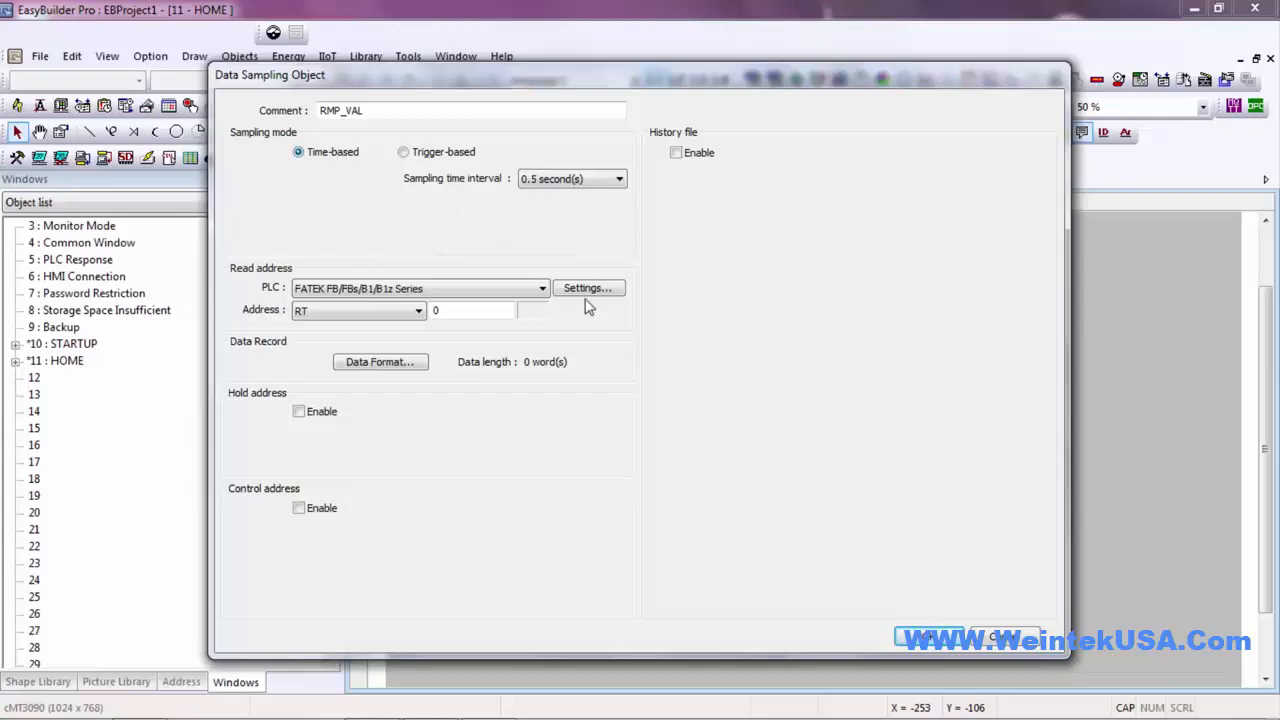
Set the RMP_VAL read address to register type D and add a 16-bit Signed data record commented CUR_RMP_VAL
{"action": "left_click", "coordinate": [351, 314]}
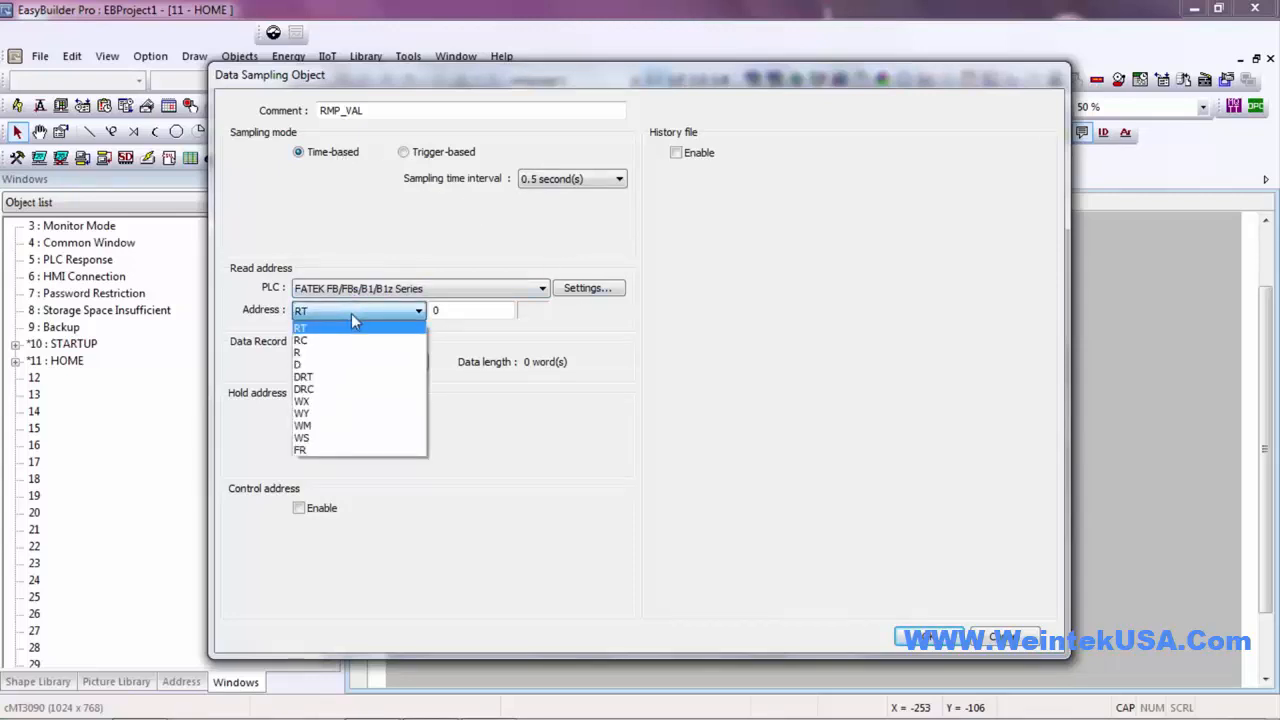
{"action": "left_click", "coordinate": [327, 366]}
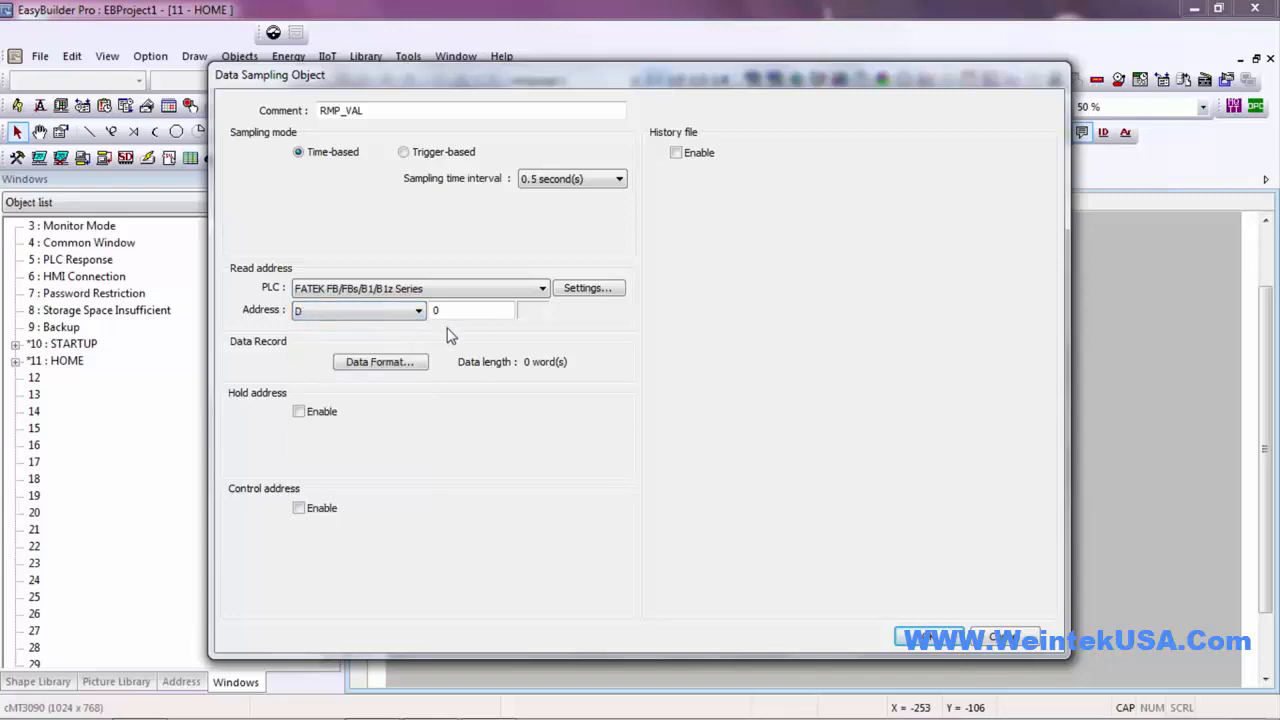
{"action": "left_click", "coordinate": [396, 364]}
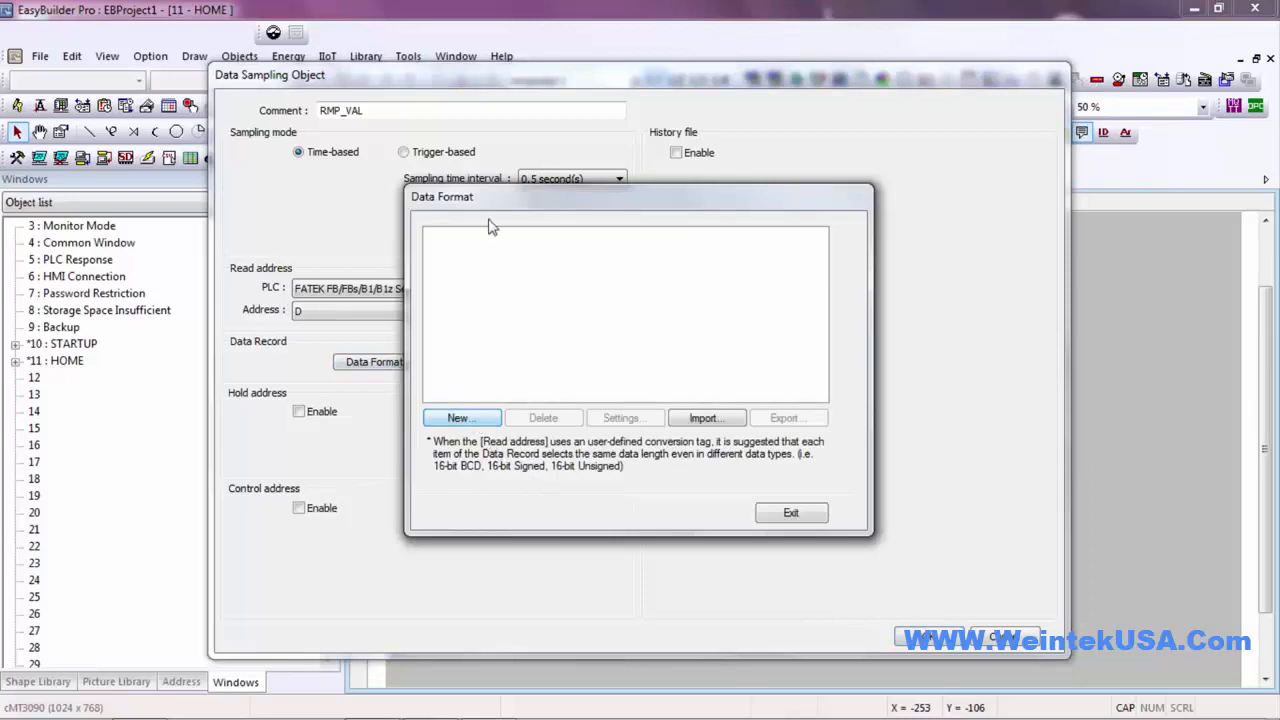
{"action": "left_click_drag", "start_coordinate": [486, 200], "coordinate": [671, 181]}
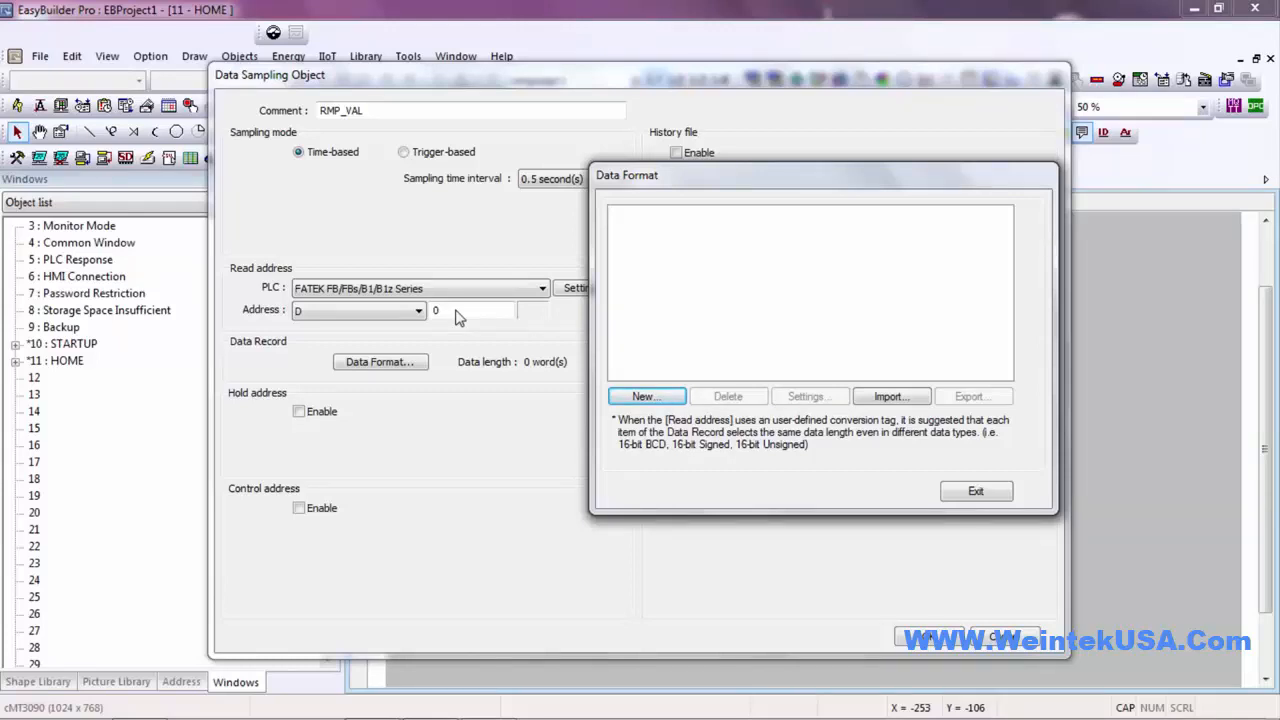
{"action": "left_click", "coordinate": [645, 397]}
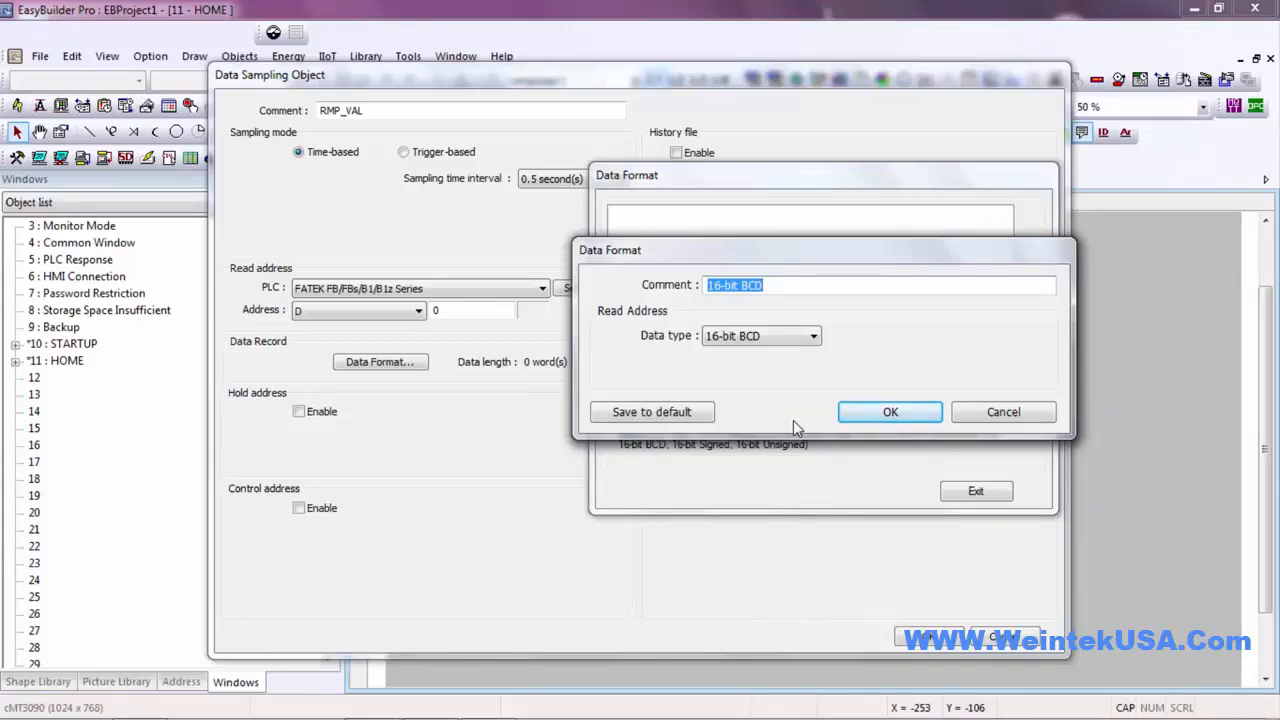
{"action": "type", "text": "CUR_RMP_VAL"}
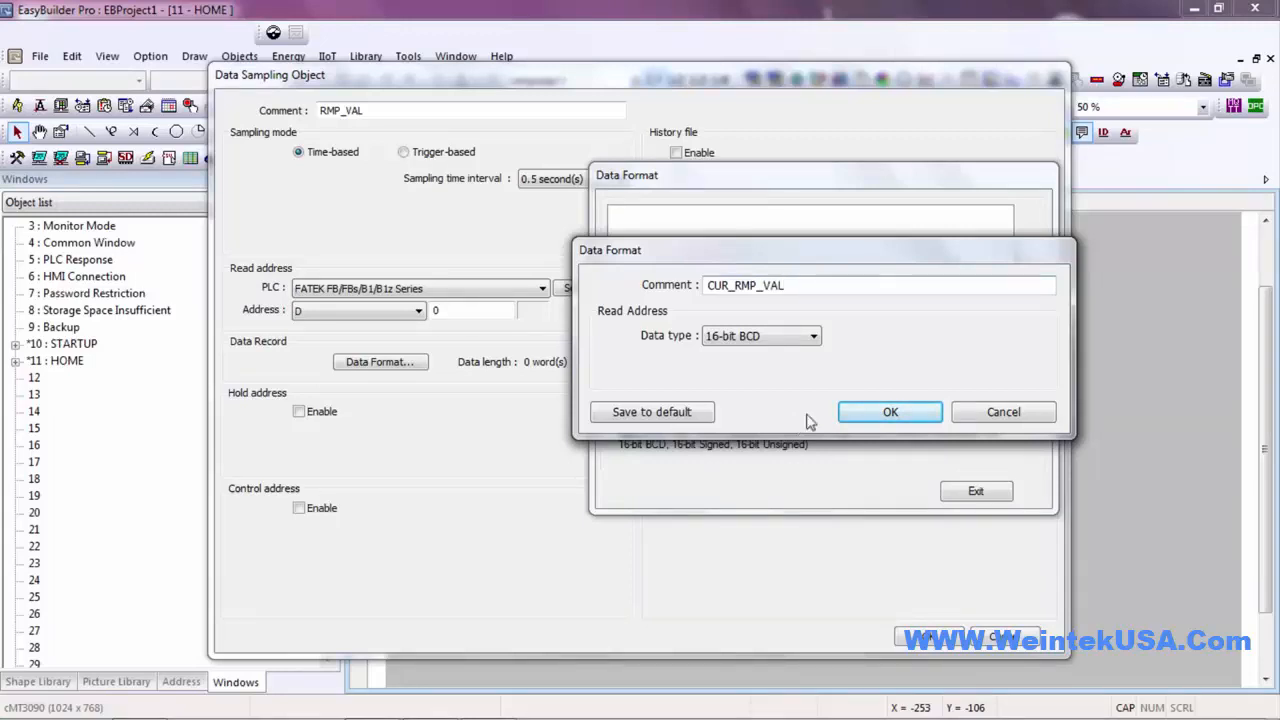
{"action": "left_click", "coordinate": [790, 337]}
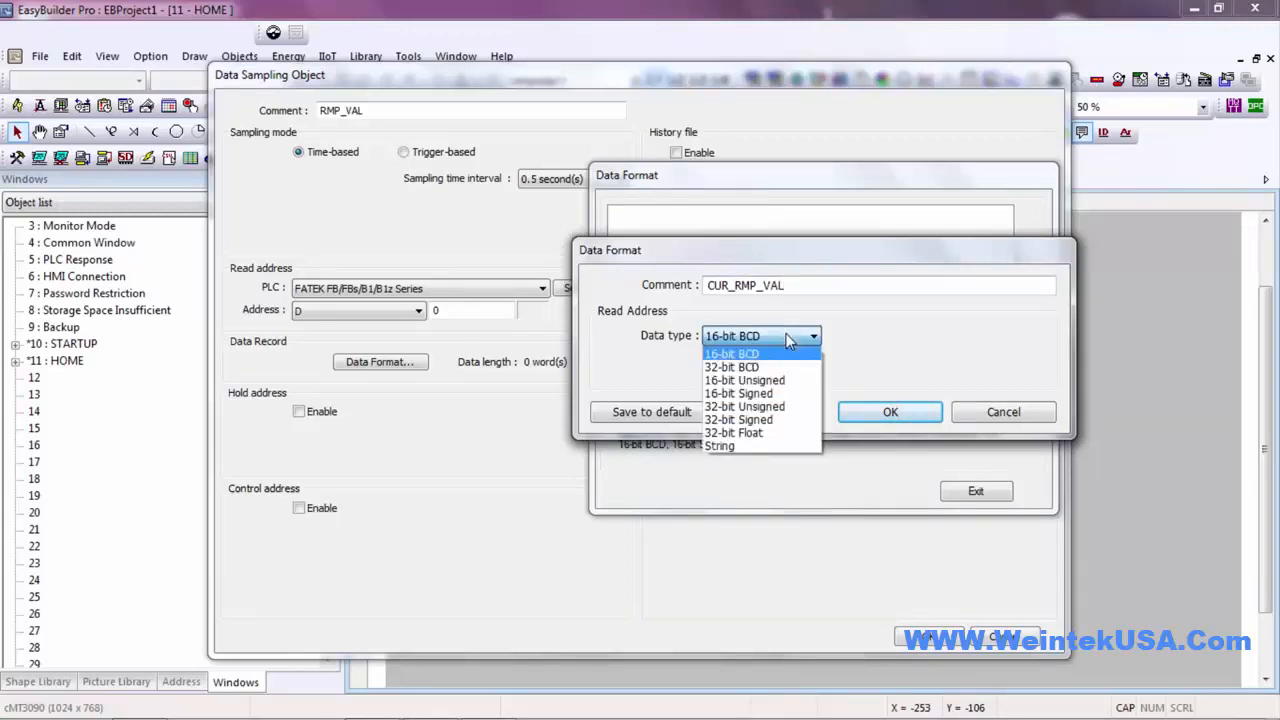
{"action": "left_click", "coordinate": [776, 394]}
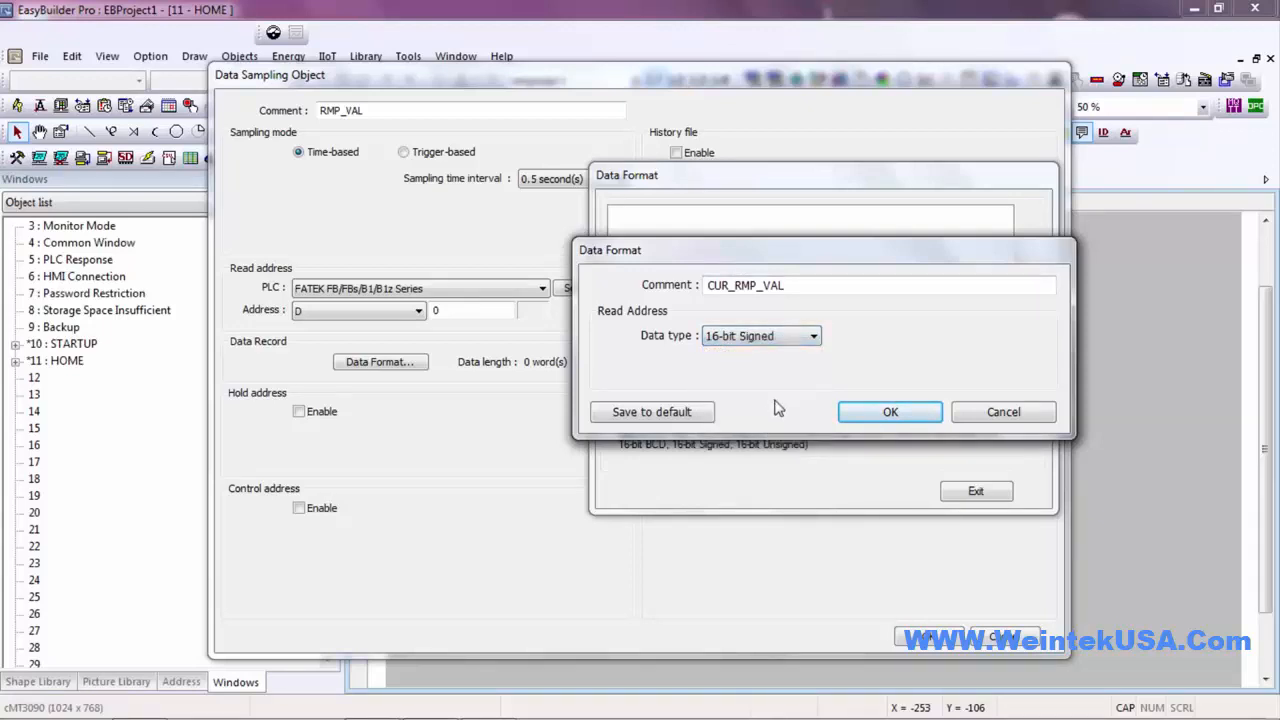
{"action": "left_click", "coordinate": [907, 418]}
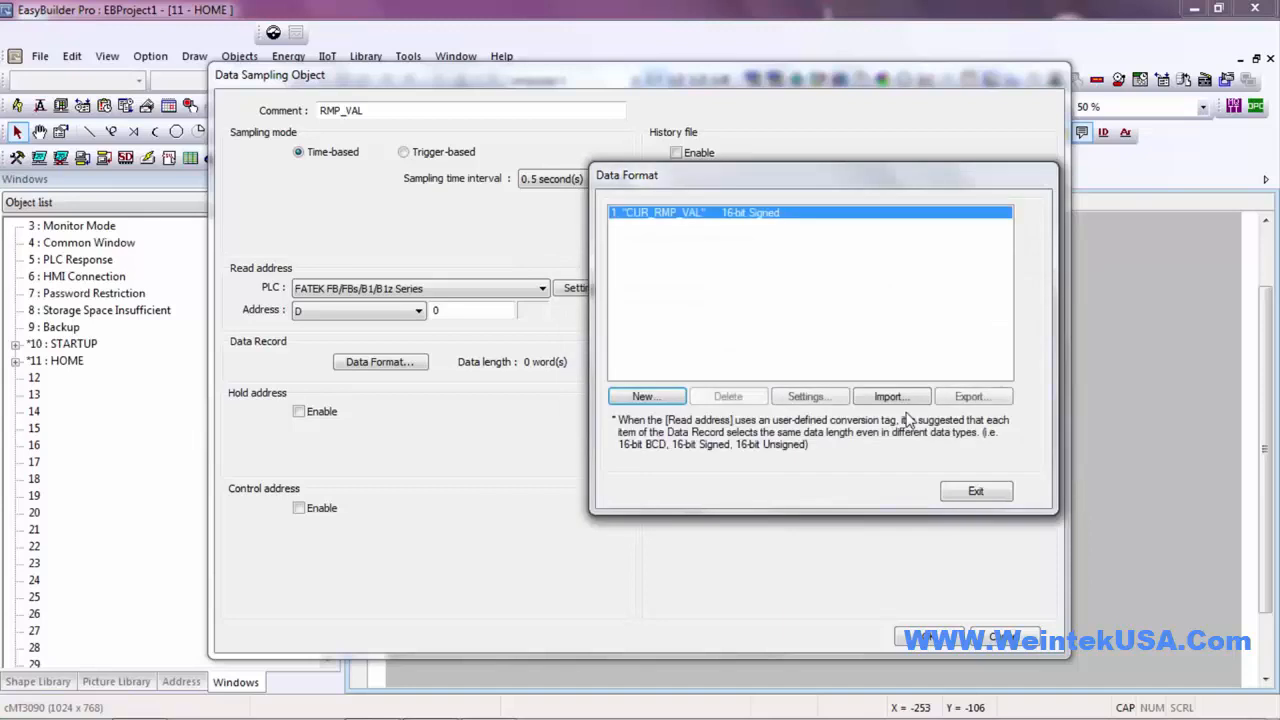
Add a second data record of type 32-bit Signed with its default comment and close the data format list
{"action": "left_click", "coordinate": [666, 399]}
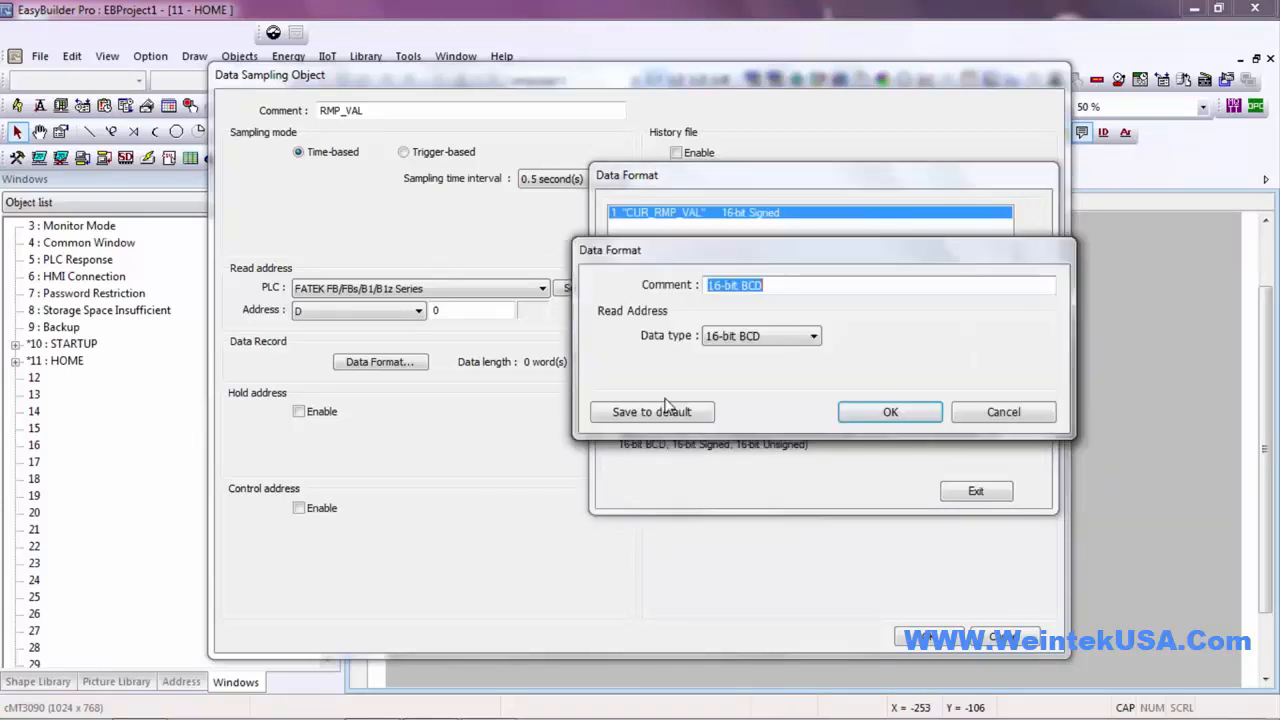
{"action": "left_click", "coordinate": [764, 336]}
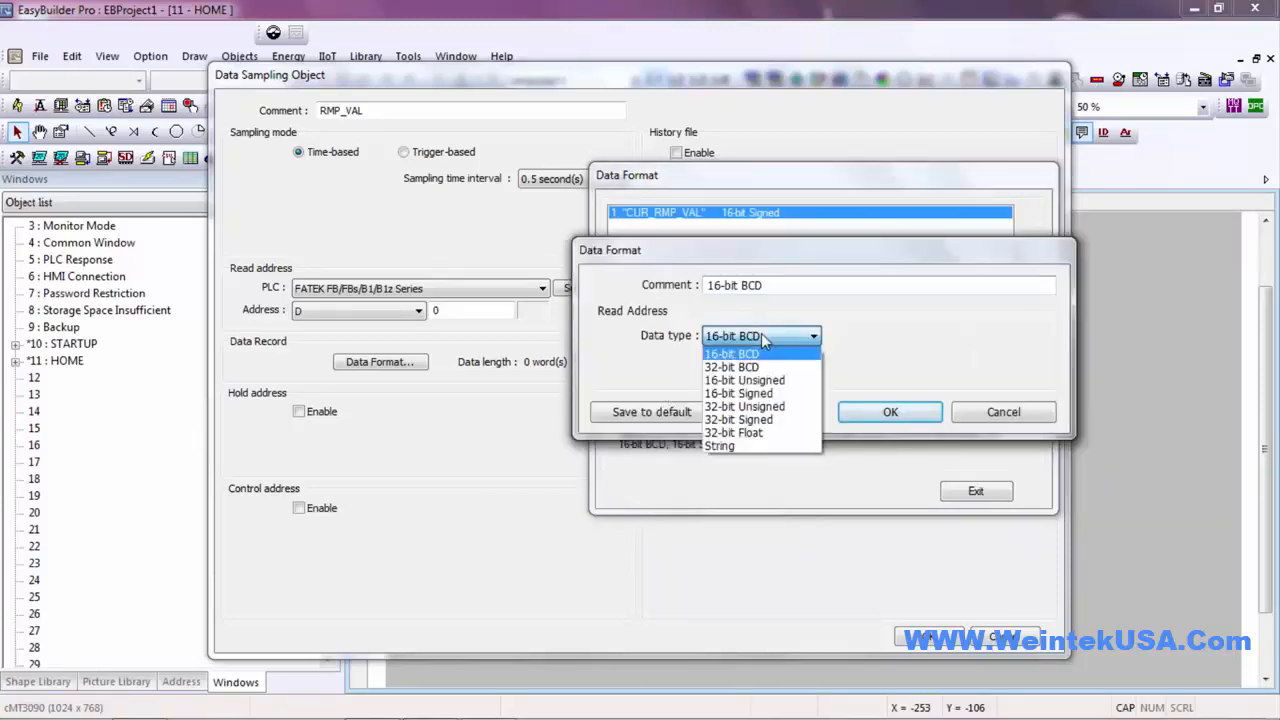
{"action": "left_click", "coordinate": [775, 420]}
{"action": "left_click", "coordinate": [885, 420]}
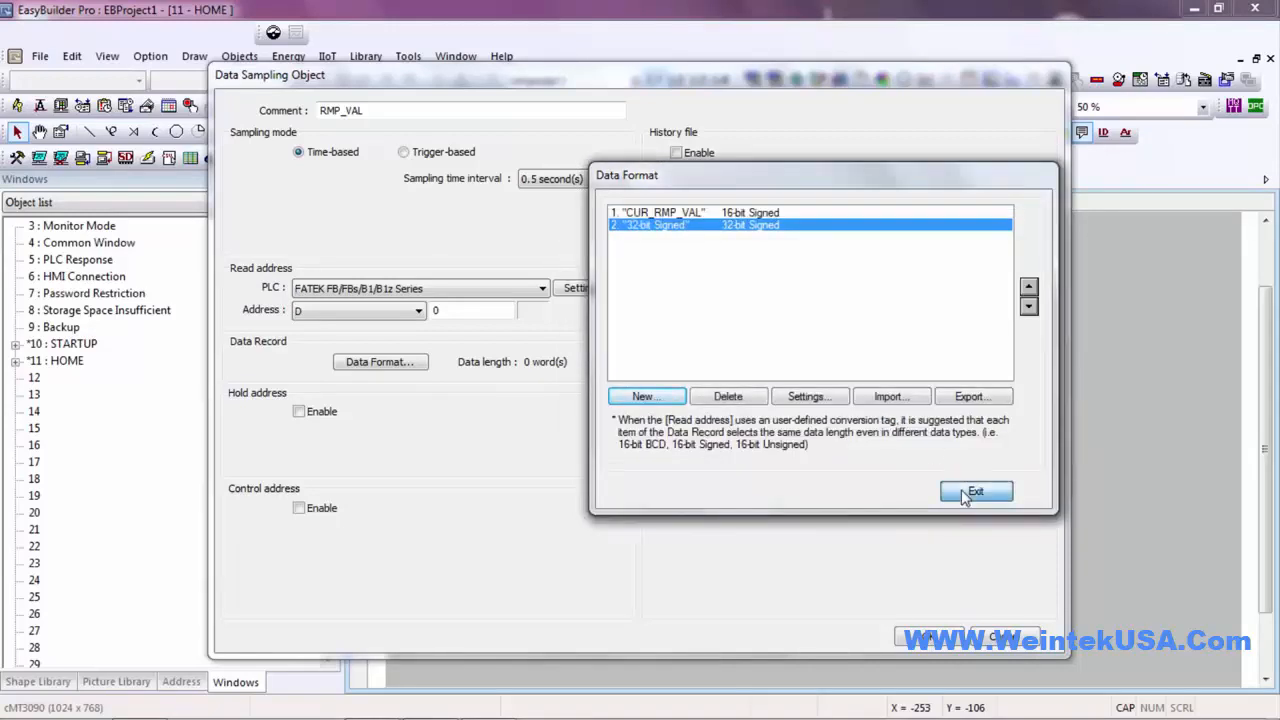
{"action": "left_click", "coordinate": [963, 492]}
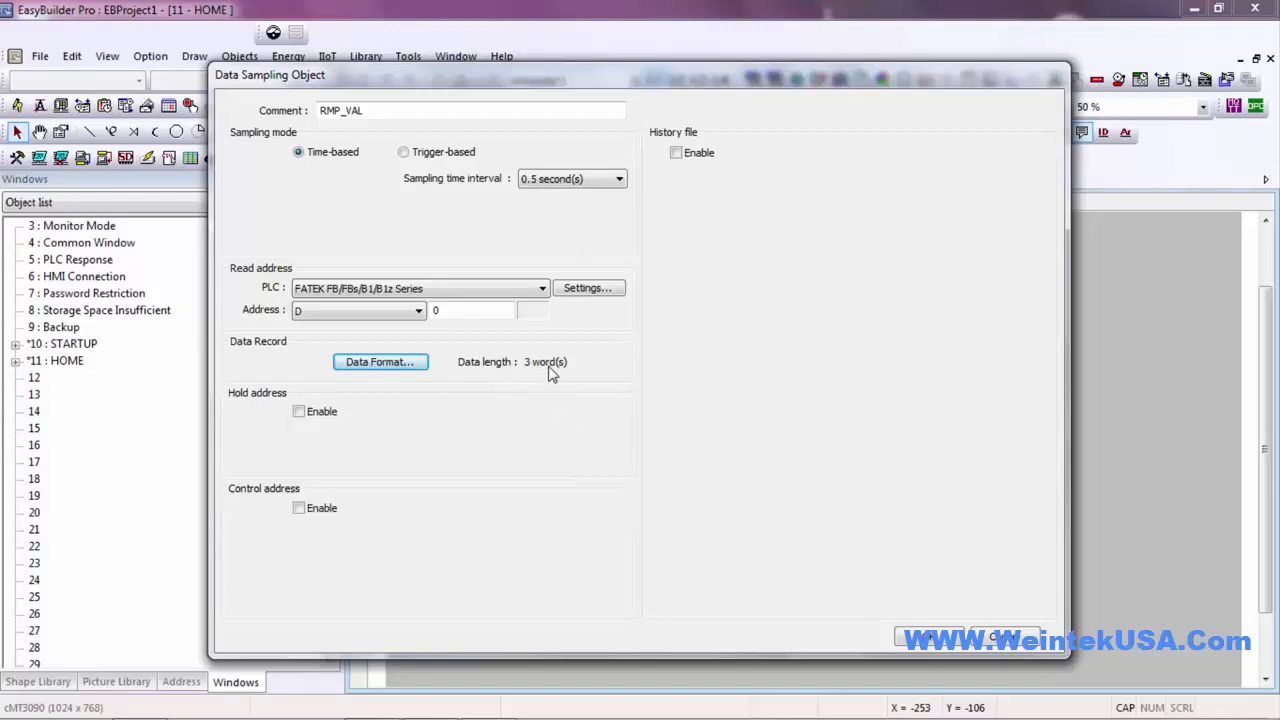
Delete the 32-bit Signed record from the RMP_VAL data format
{"action": "left_click", "coordinate": [408, 366]}
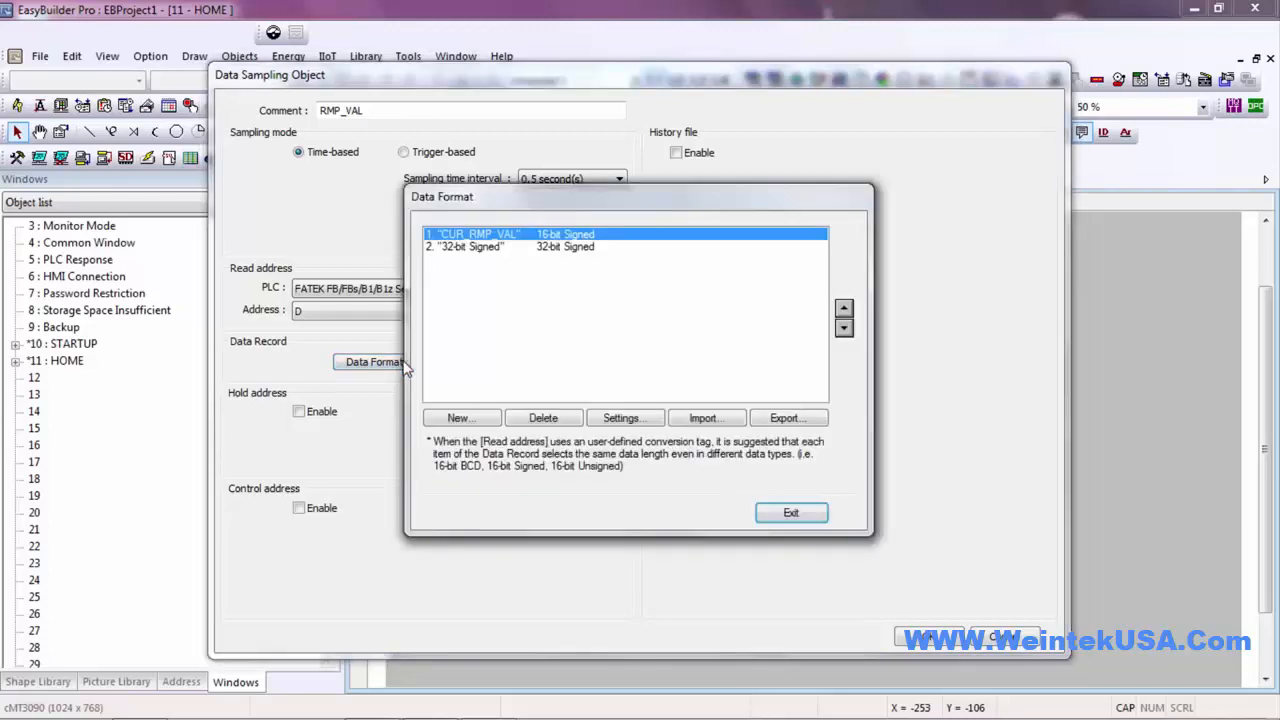
{"action": "left_click", "coordinate": [546, 248]}
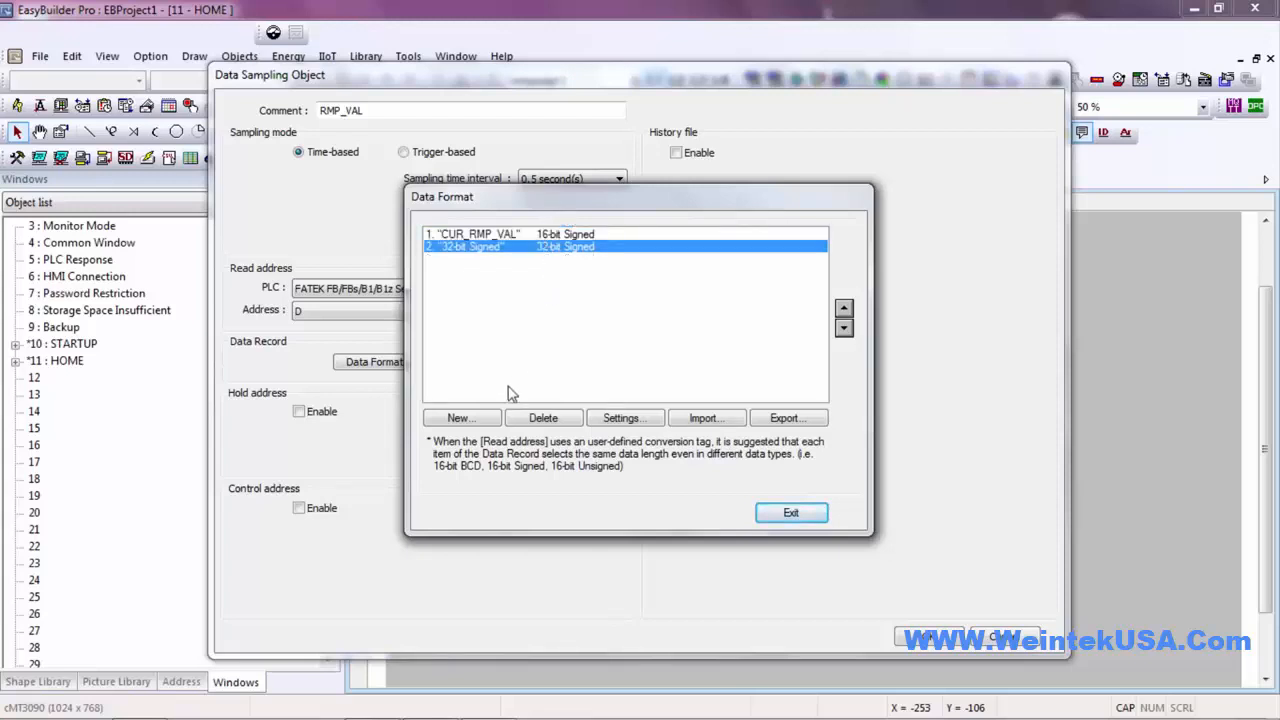
{"action": "left_click", "coordinate": [568, 420]}
{"action": "left_click", "coordinate": [790, 518]}
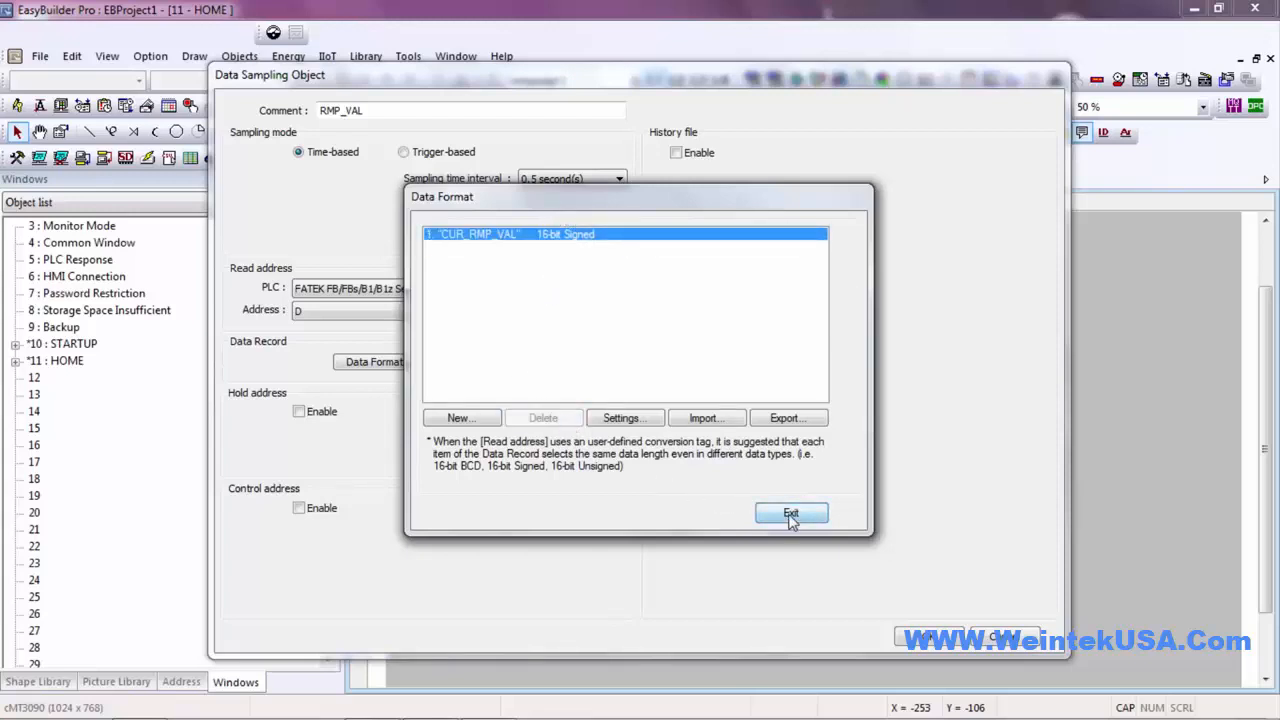
Enable the history file for the RMP_VAL sampling object and name it RMP_VAL_LOG
{"action": "left_click", "coordinate": [677, 155]}
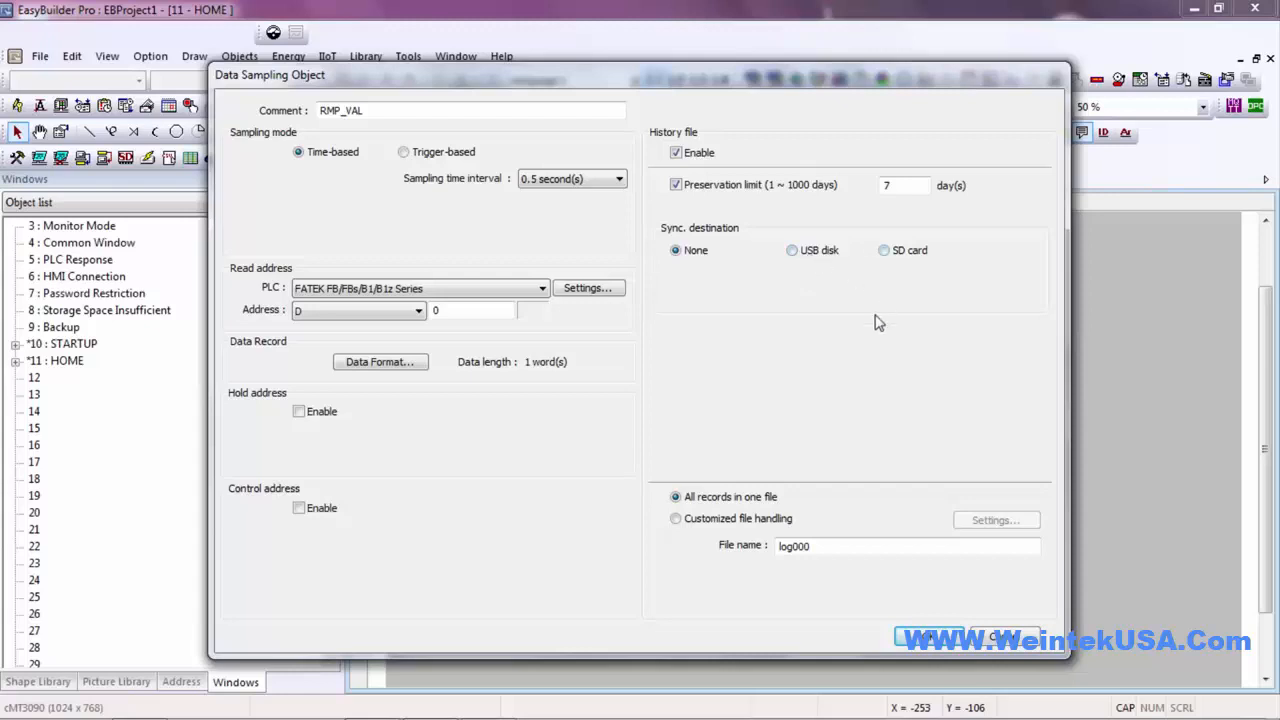
{"action": "left_click", "coordinate": [823, 547]}
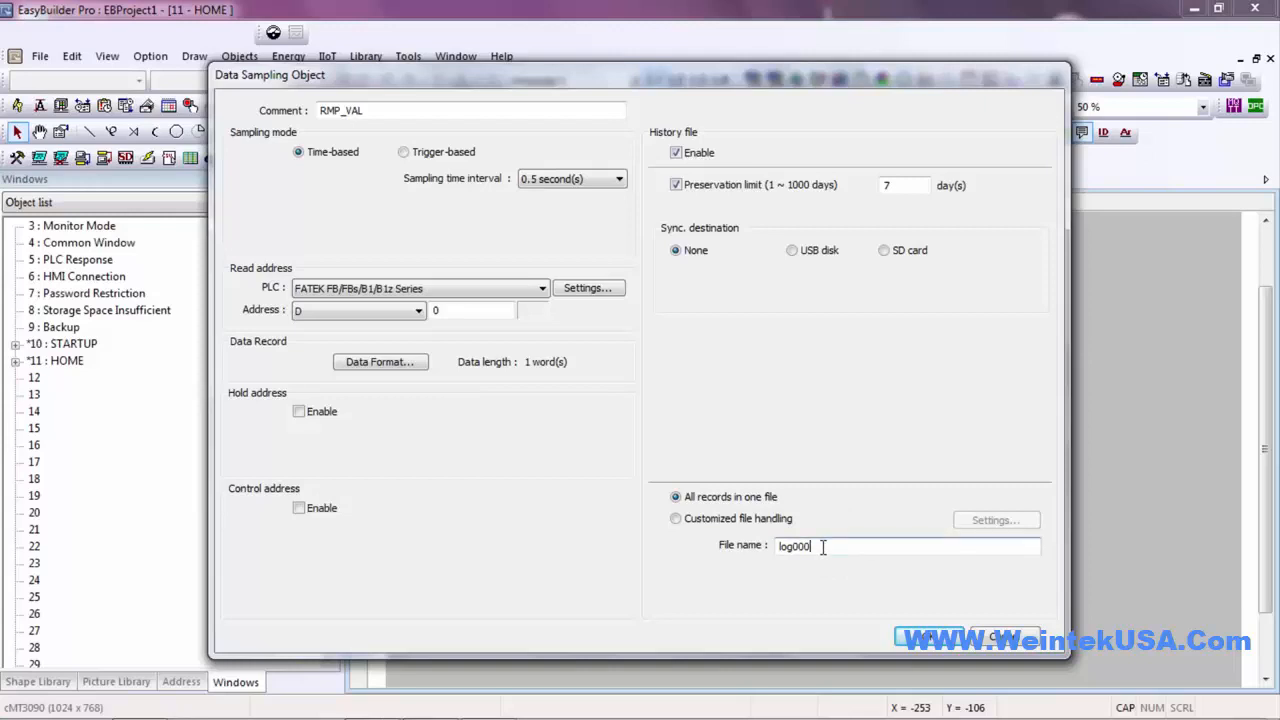
{"action": "double_click", "coordinate": [823, 547]}
{"action": "type", "text": "RMP_VAL_LOG"}
Switch the history file to customized file handling and replace its filename format with the day and month codes, %d%m
{"action": "left_click", "coordinate": [677, 520]}
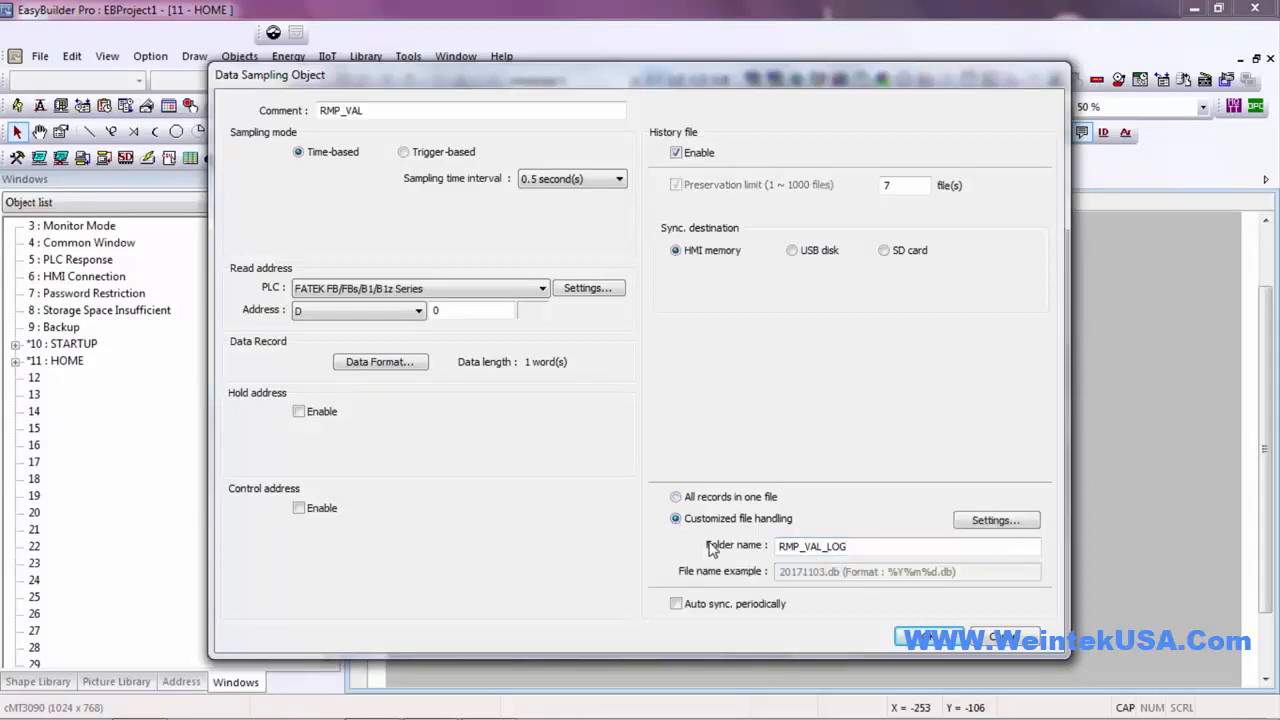
{"action": "left_click", "coordinate": [972, 523]}
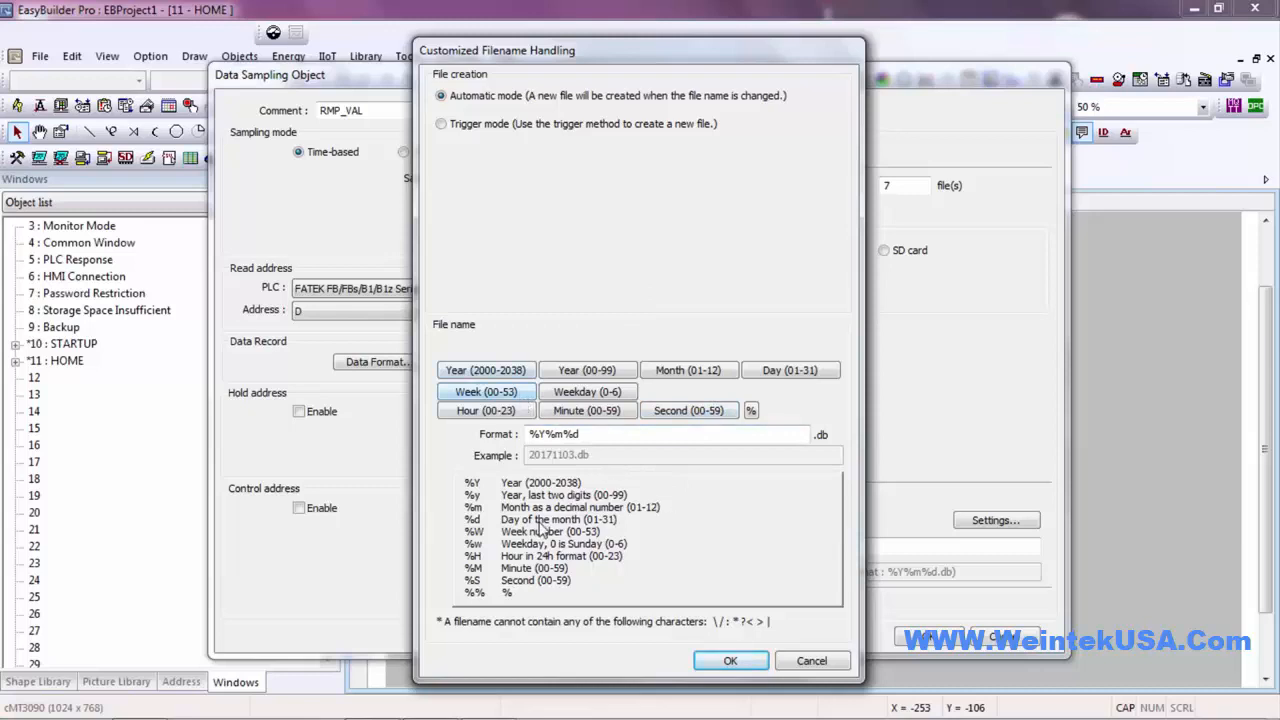
{"action": "left_click", "coordinate": [793, 371]}
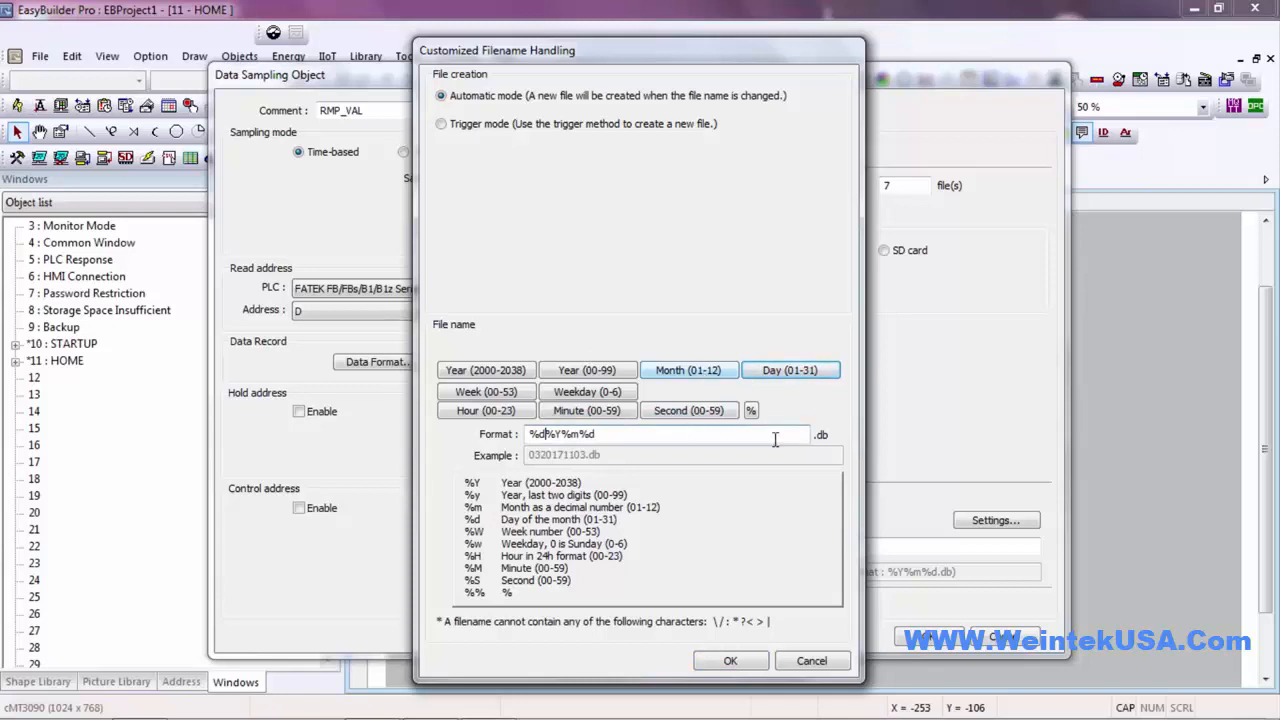
{"action": "left_click_drag", "start_coordinate": [673, 433], "coordinate": [400, 458]}
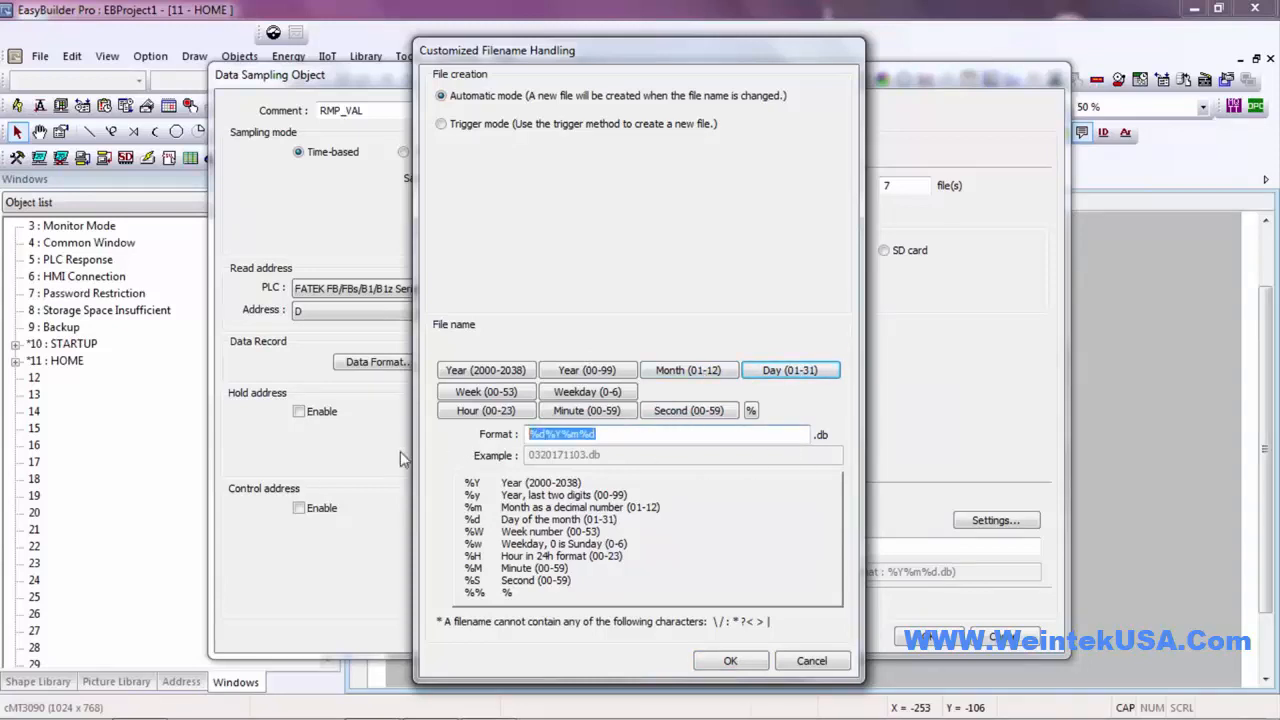
{"action": "key", "text": "Delete"}
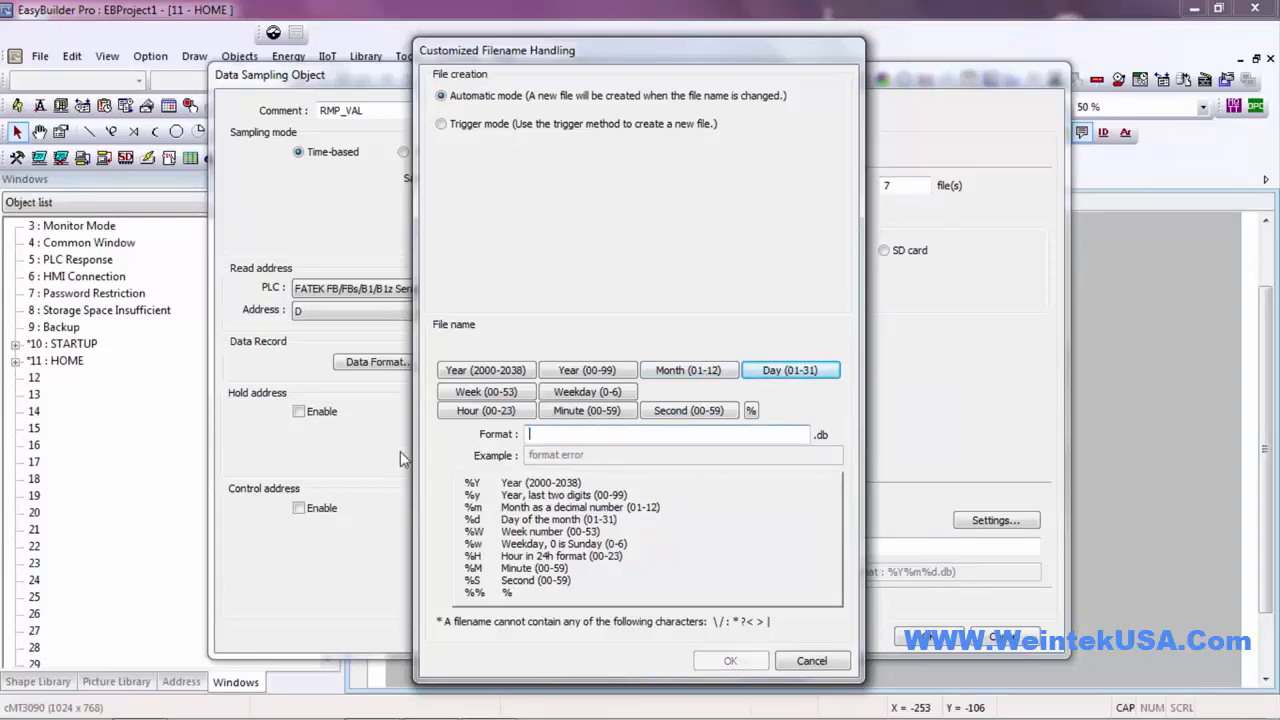
{"action": "left_click", "coordinate": [781, 374]}
{"action": "left_click", "coordinate": [716, 372]}
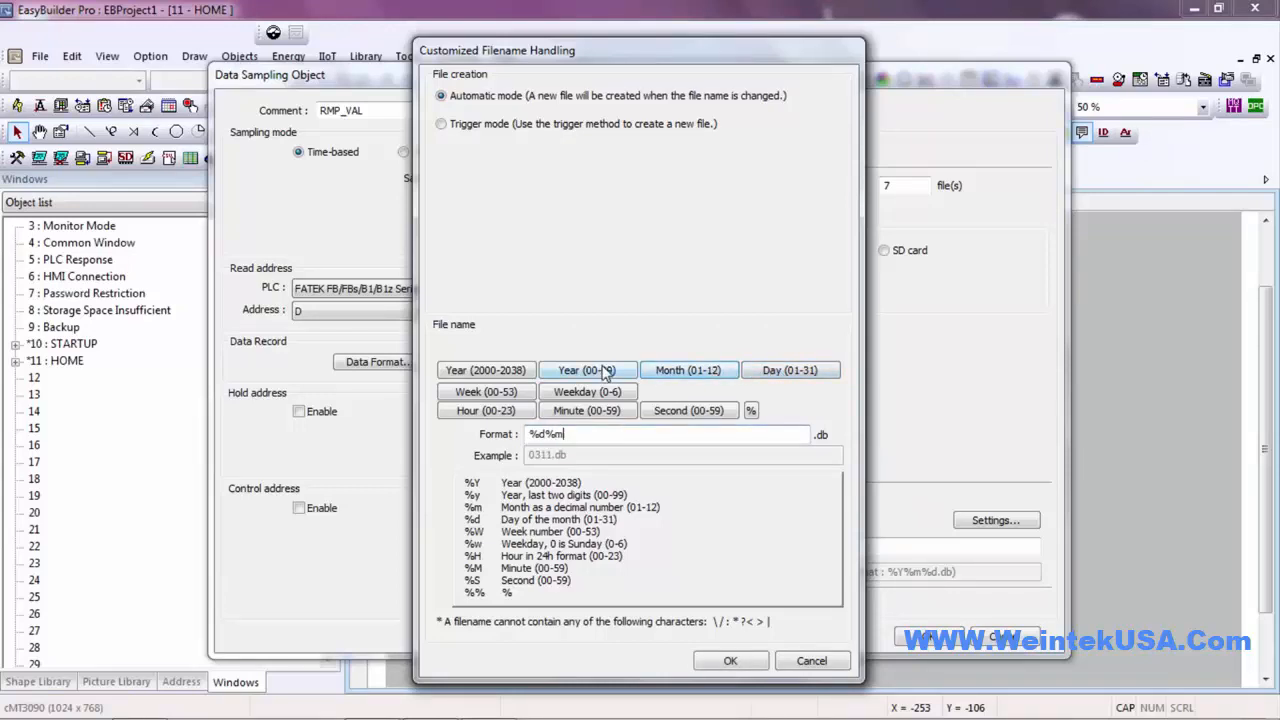
Complete the RMP_VAL history file name format as %d%m%Y and set the preservation limit to 30 files
{"action": "left_click", "coordinate": [487, 374]}
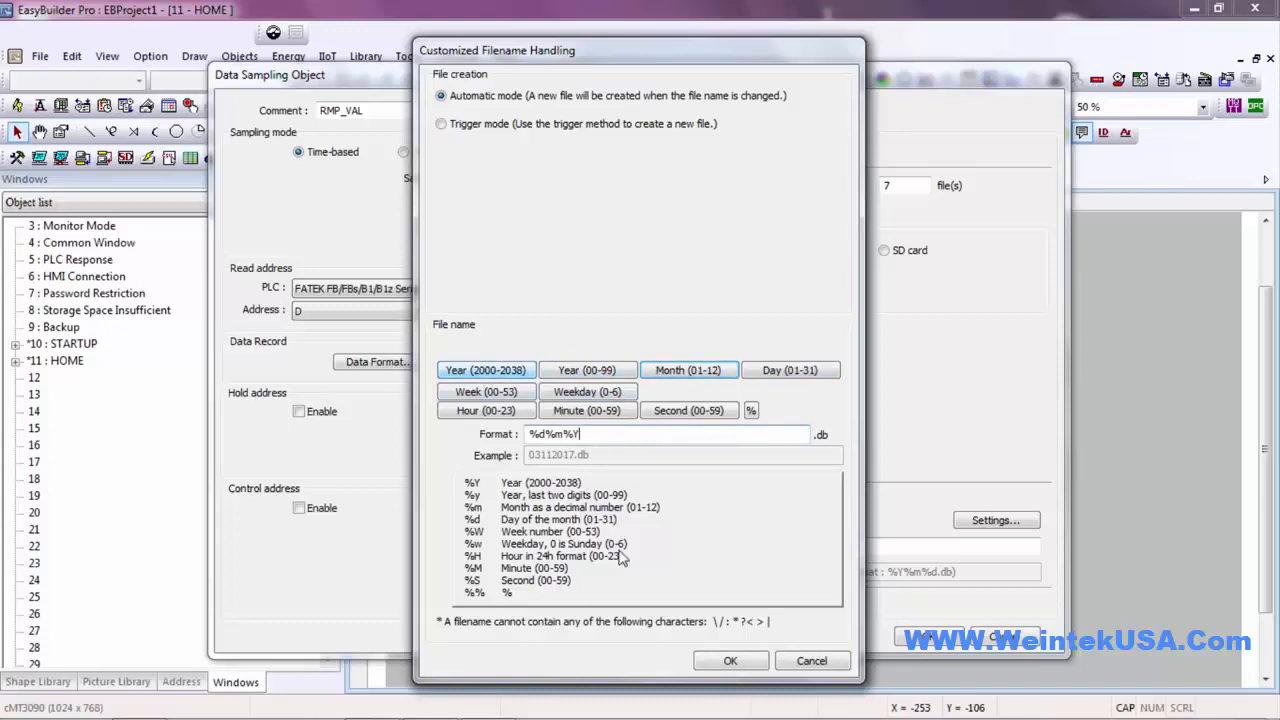
{"action": "left_click", "coordinate": [731, 661]}
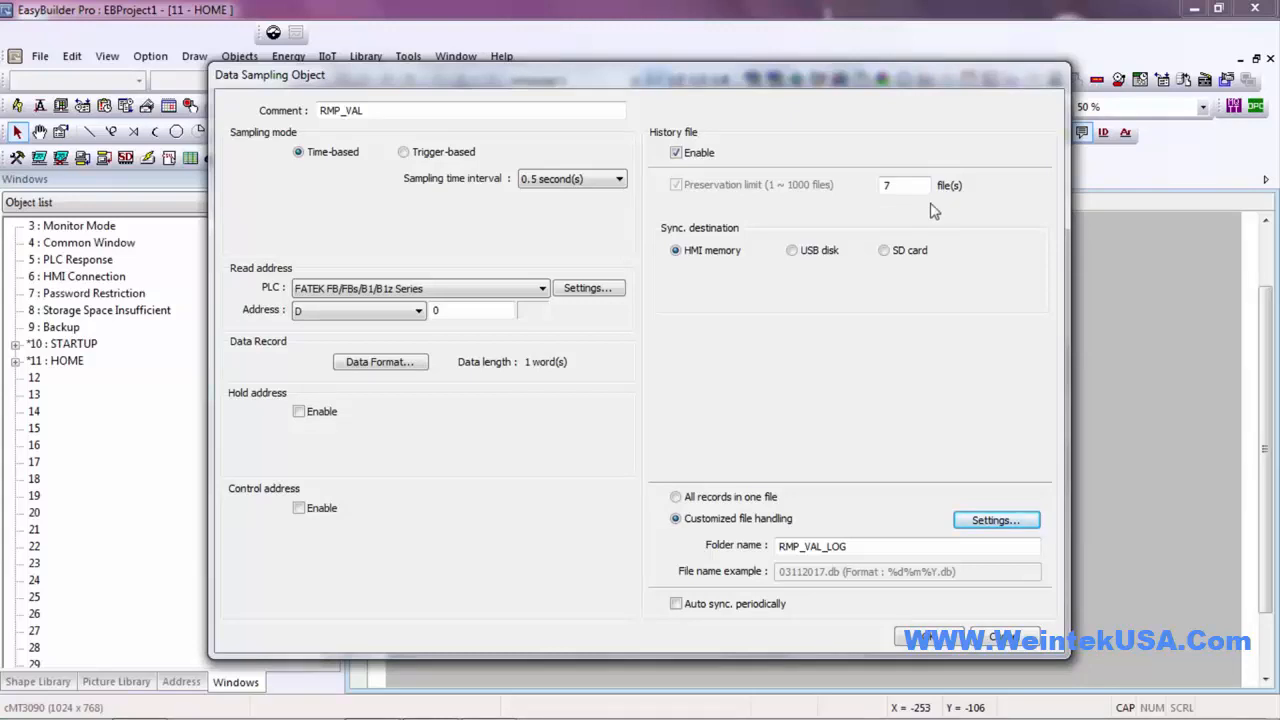
{"action": "left_click_drag", "start_coordinate": [895, 186], "coordinate": [845, 190]}
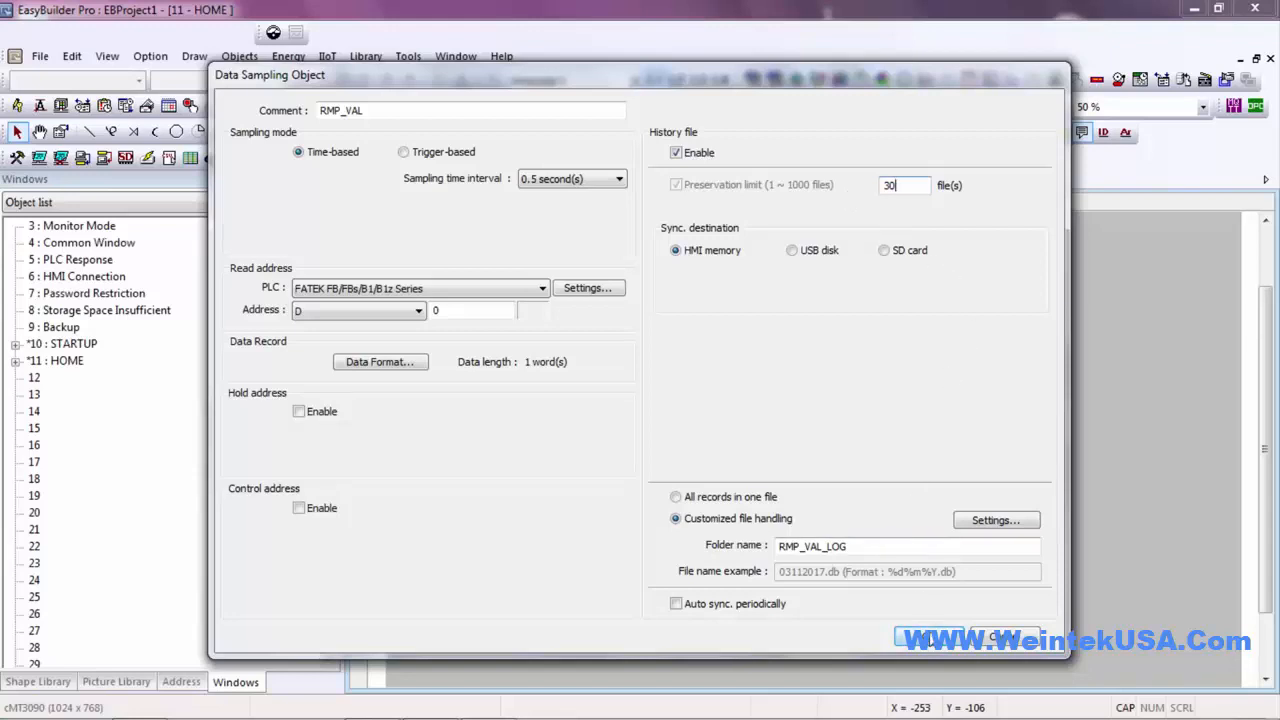
{"action": "left_click", "coordinate": [930, 637]}
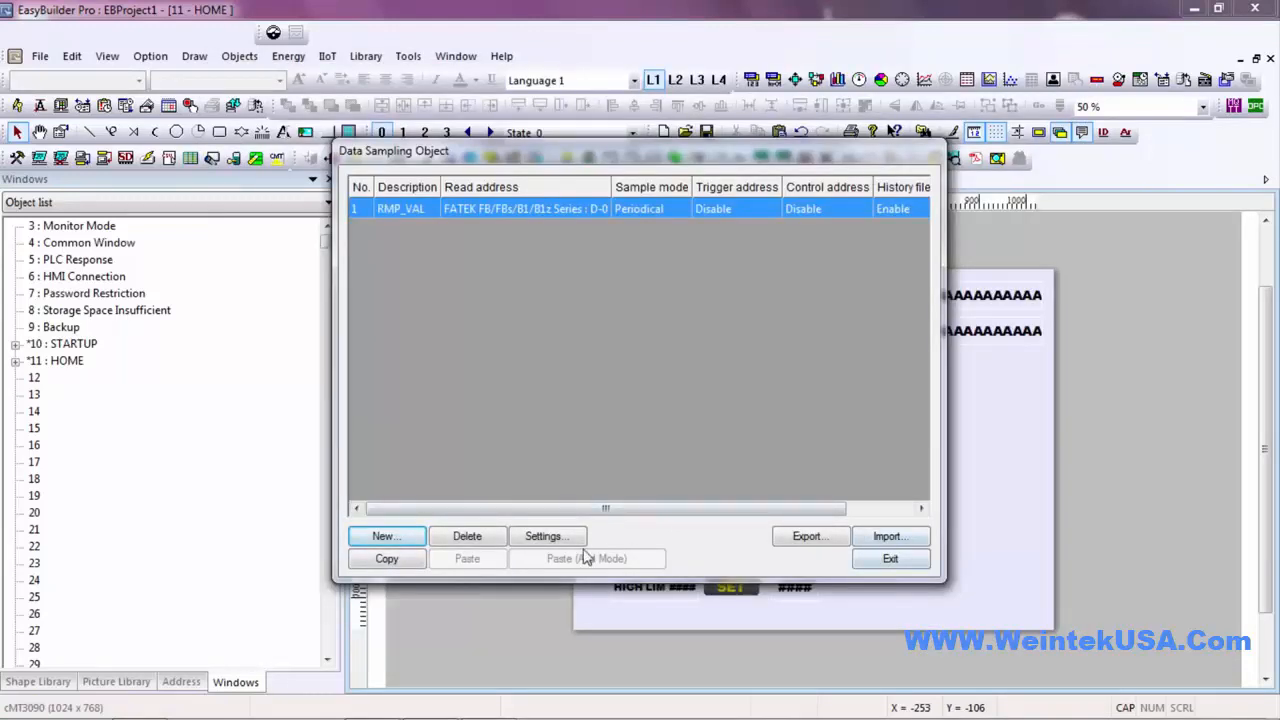
{"action": "left_click", "coordinate": [888, 559]}
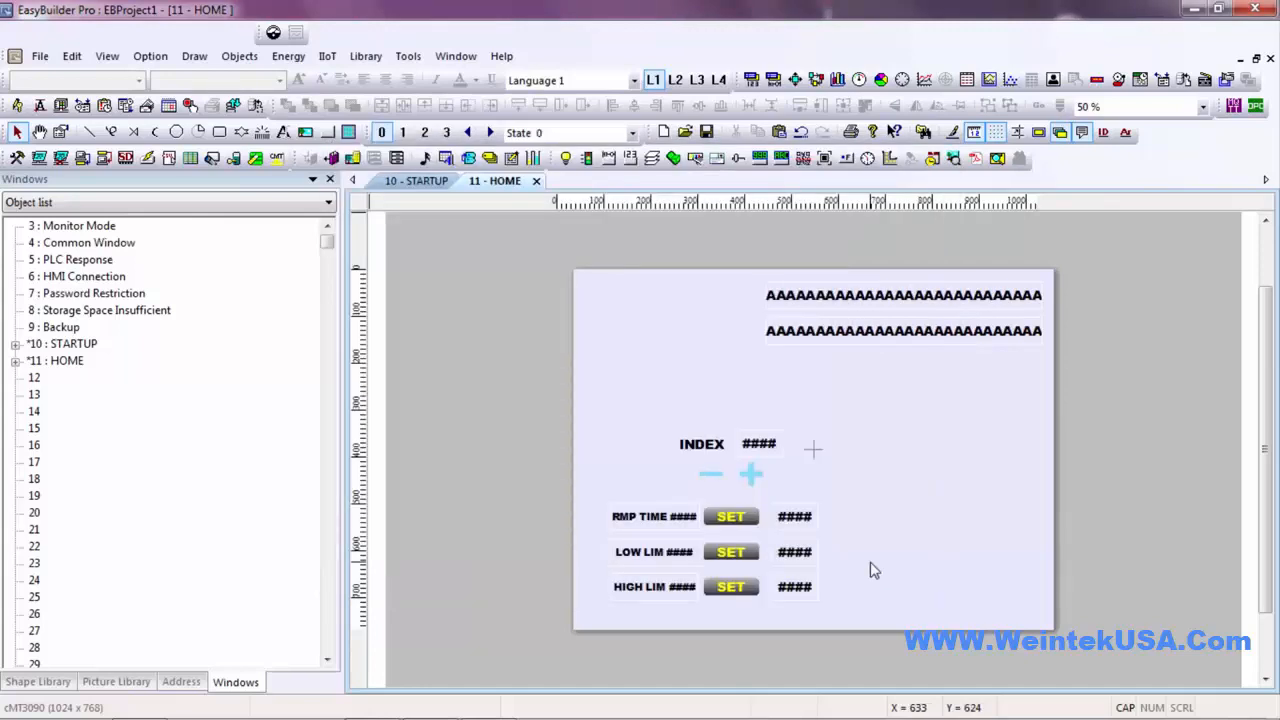
{"action": "left_click", "coordinate": [35, 380]}
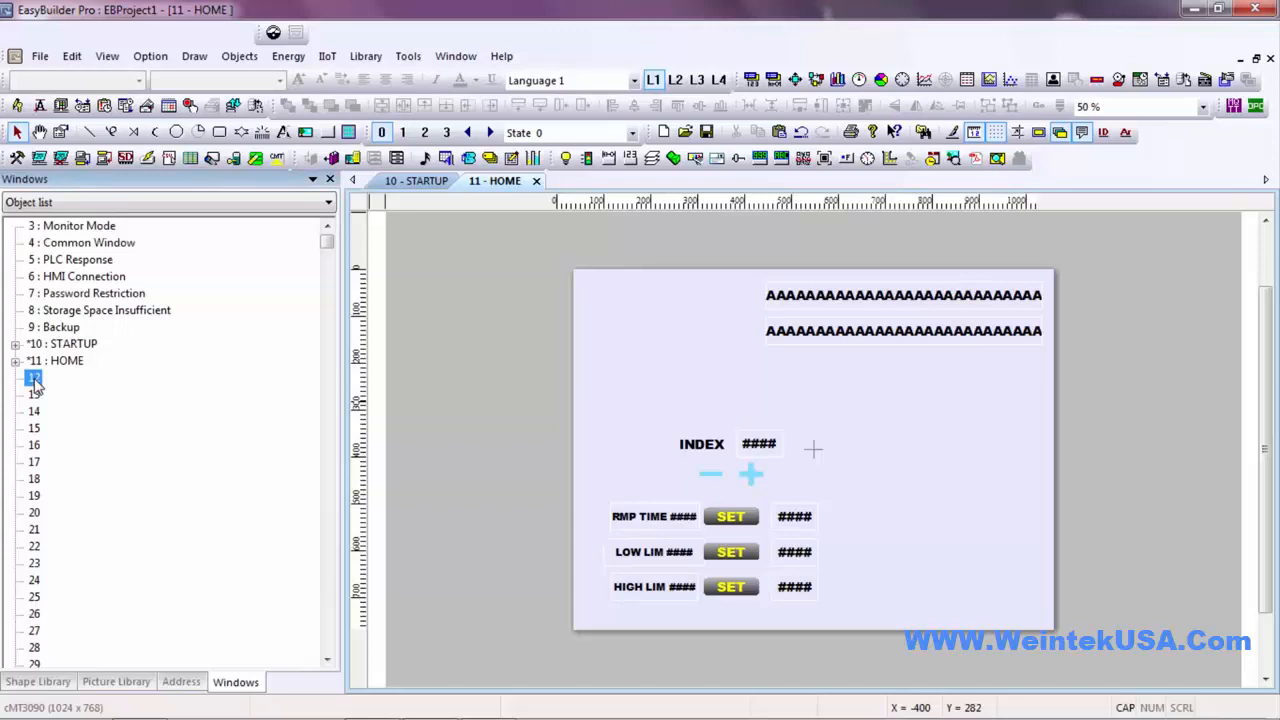
{"action": "right_click", "coordinate": [34, 380]}
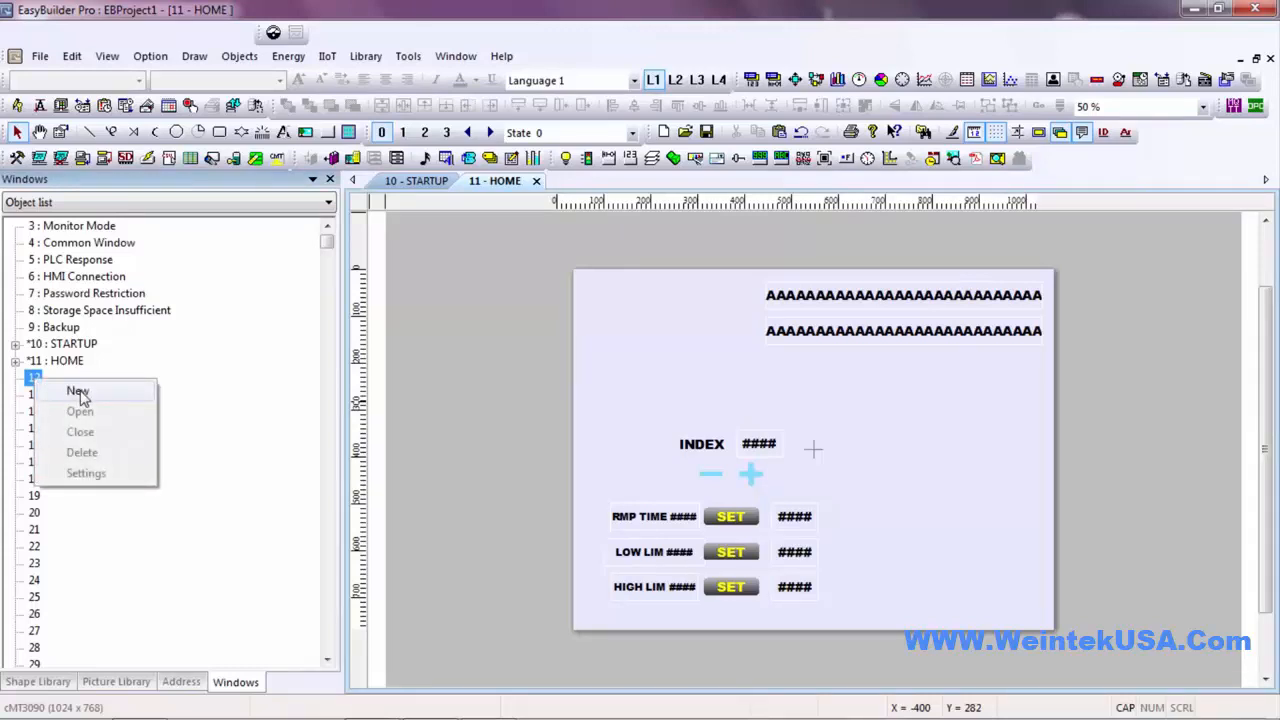
{"action": "left_click", "coordinate": [29, 383]}
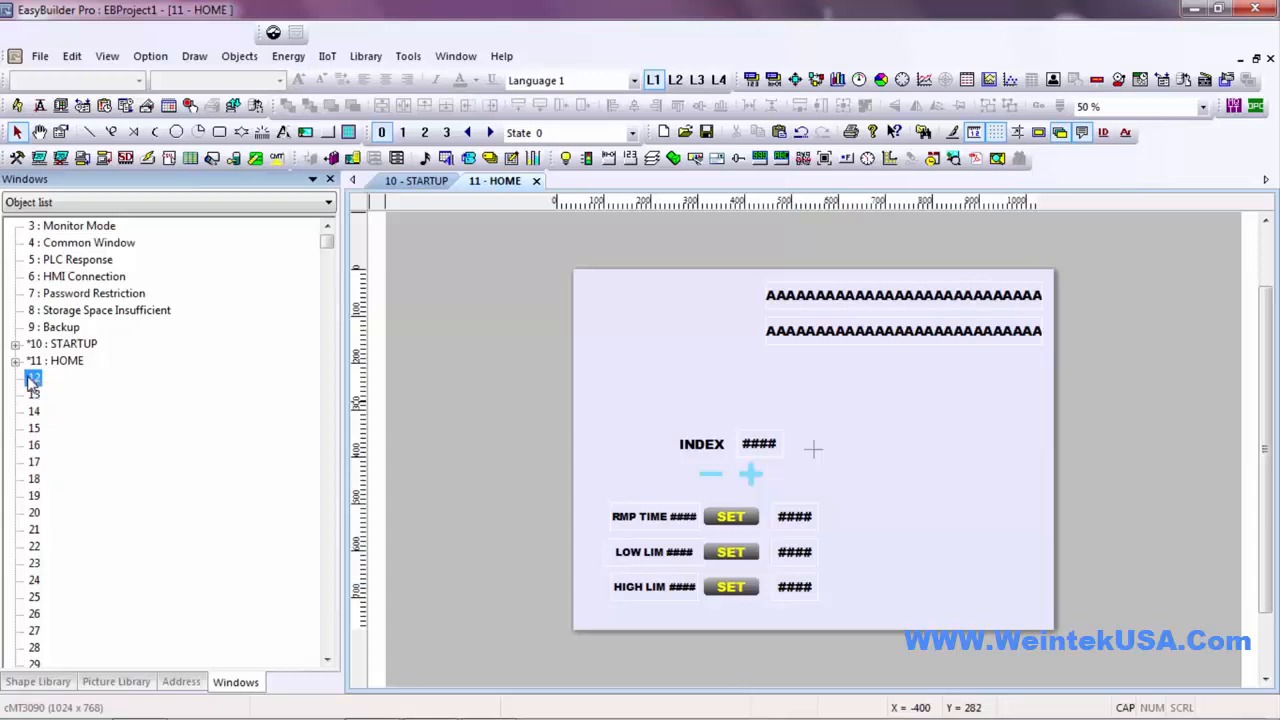
Start a Window Copy with CLASSPRG.emtp from the CLASS FILES folder on the removable disk as the source project
{"action": "left_click", "coordinate": [72, 56]}
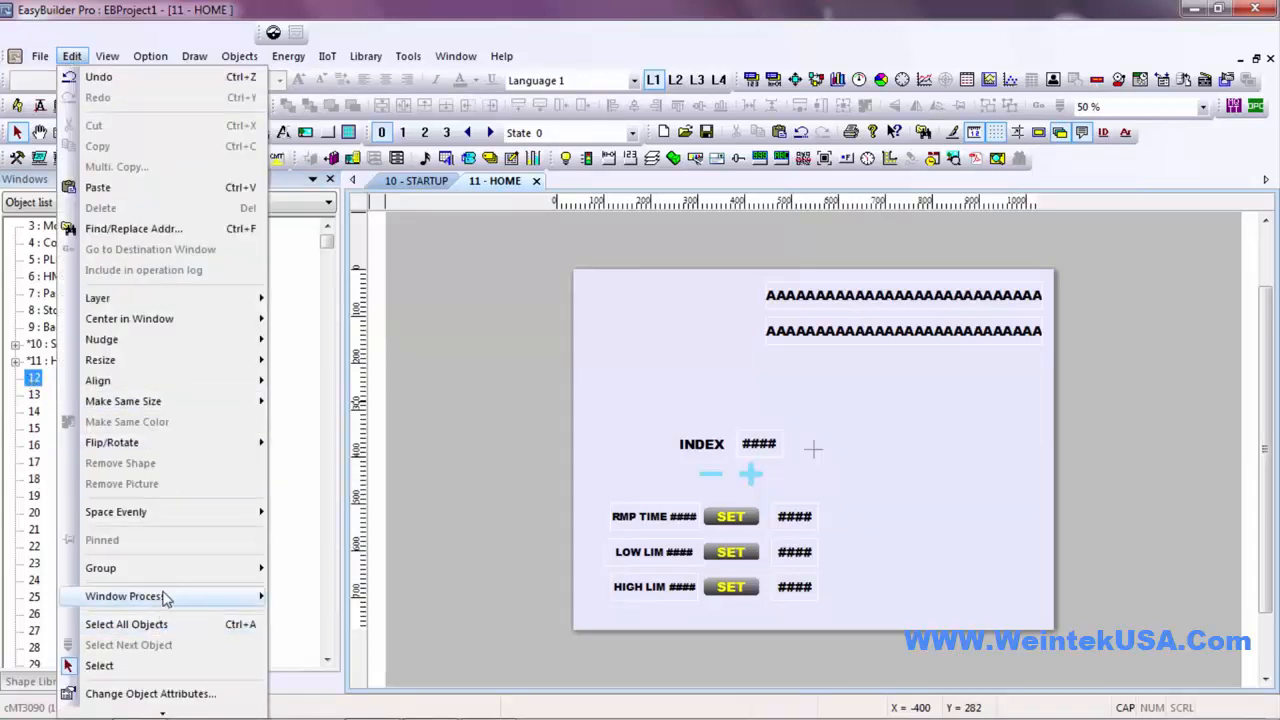
{"action": "mouse_move", "coordinate": [166, 597]}
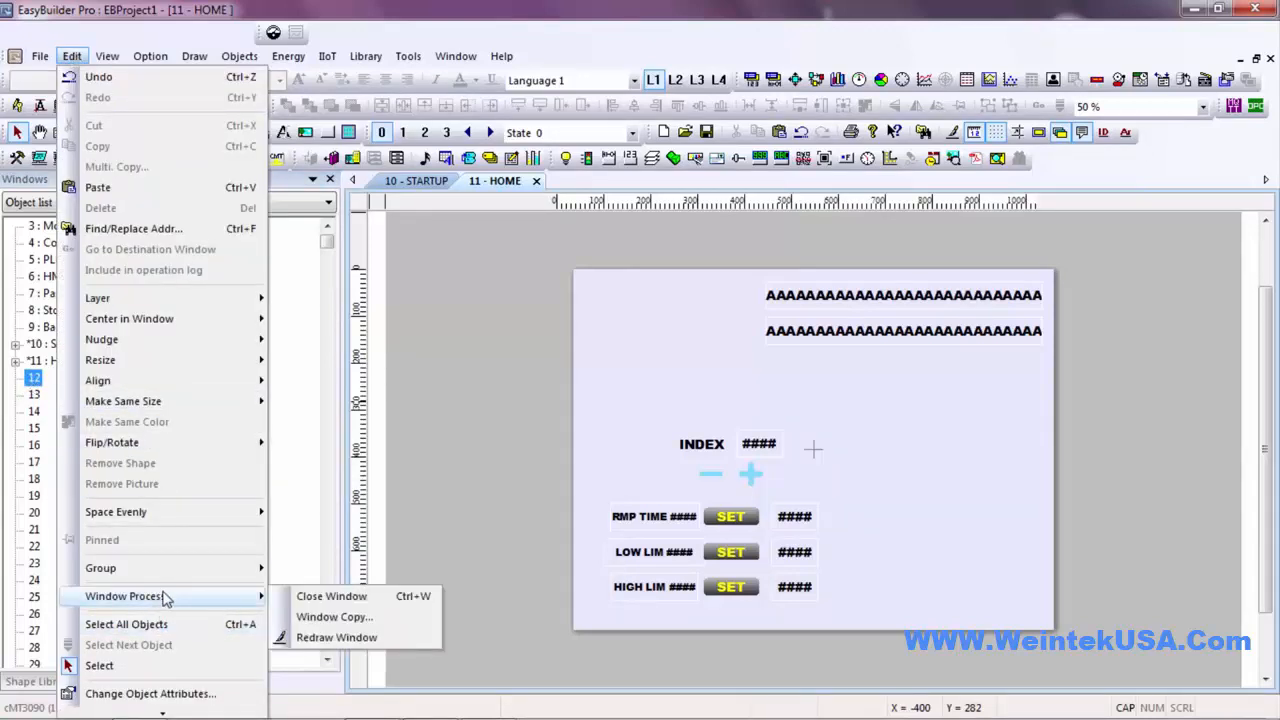
{"action": "left_click", "coordinate": [346, 619]}
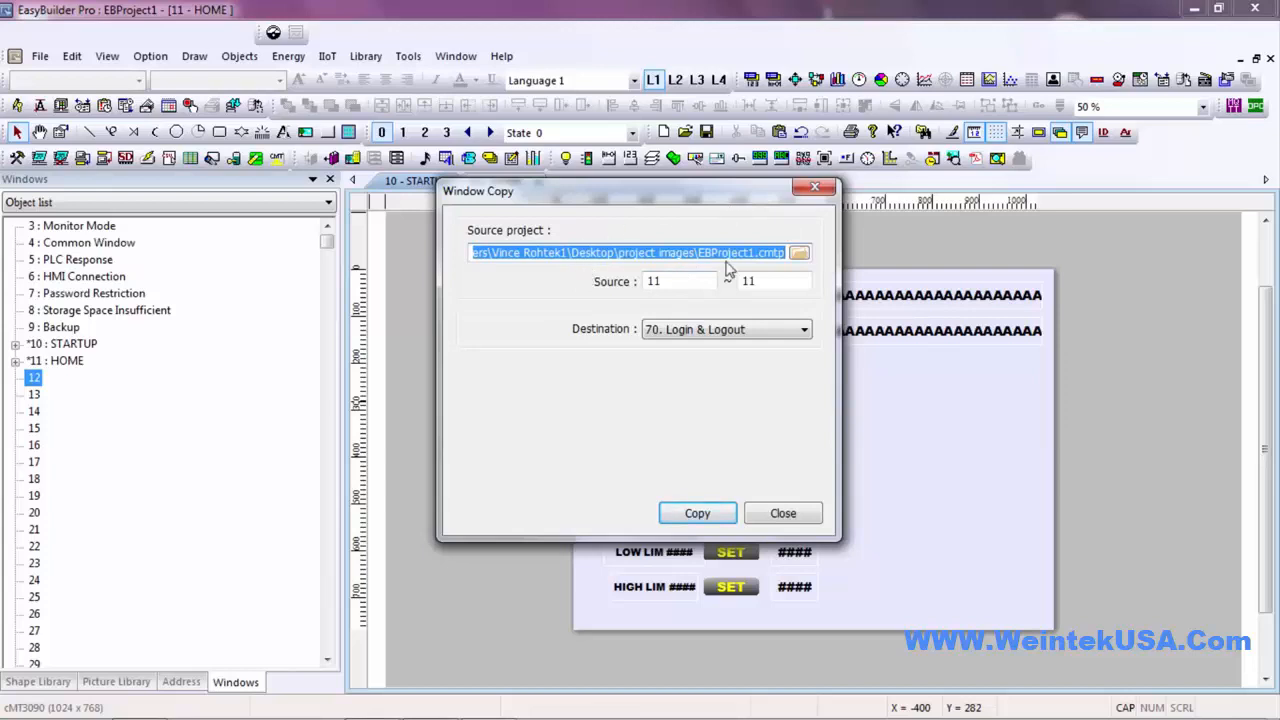
{"action": "left_click", "coordinate": [802, 256]}
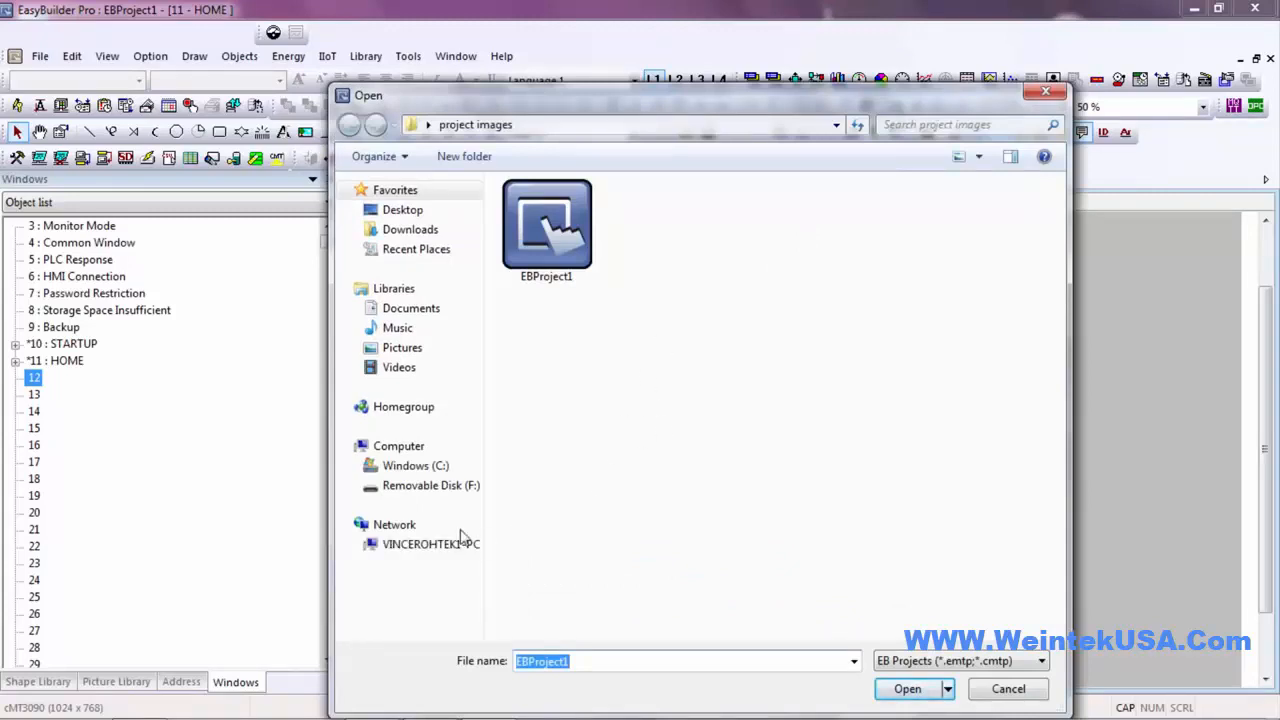
{"action": "left_click", "coordinate": [438, 487]}
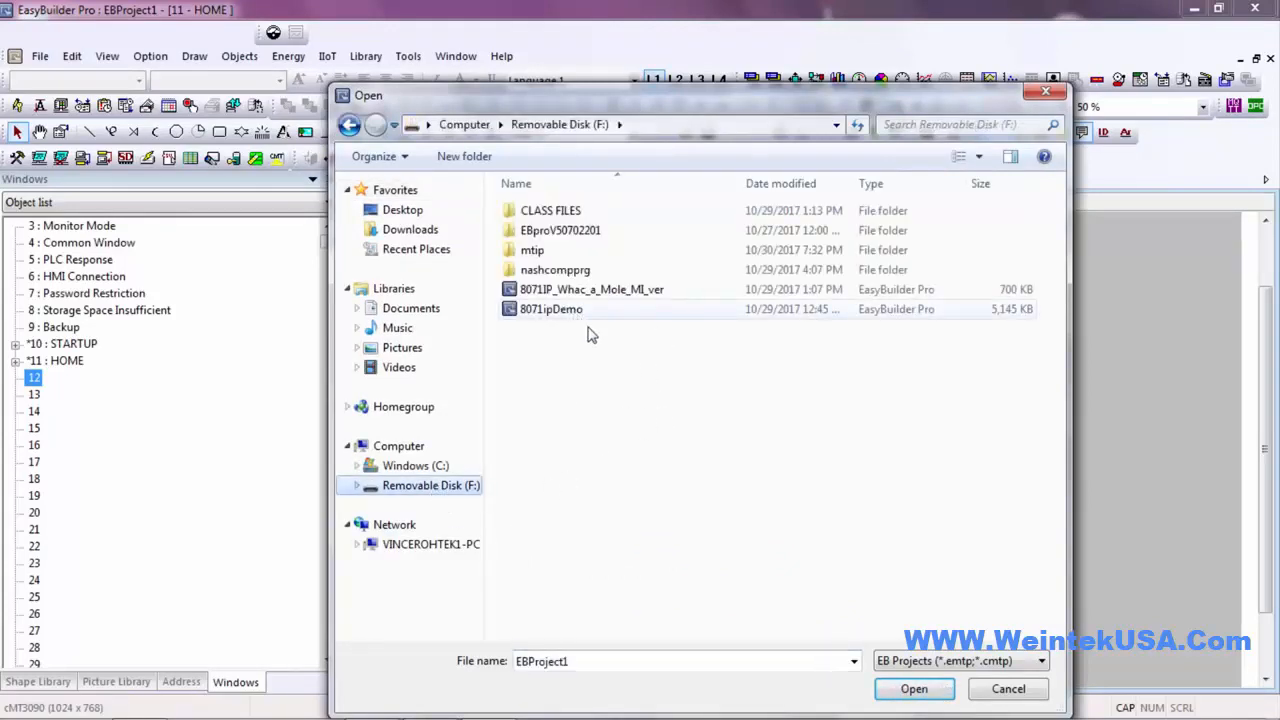
{"action": "double_click", "coordinate": [552, 212]}
{"action": "left_click", "coordinate": [552, 230]}
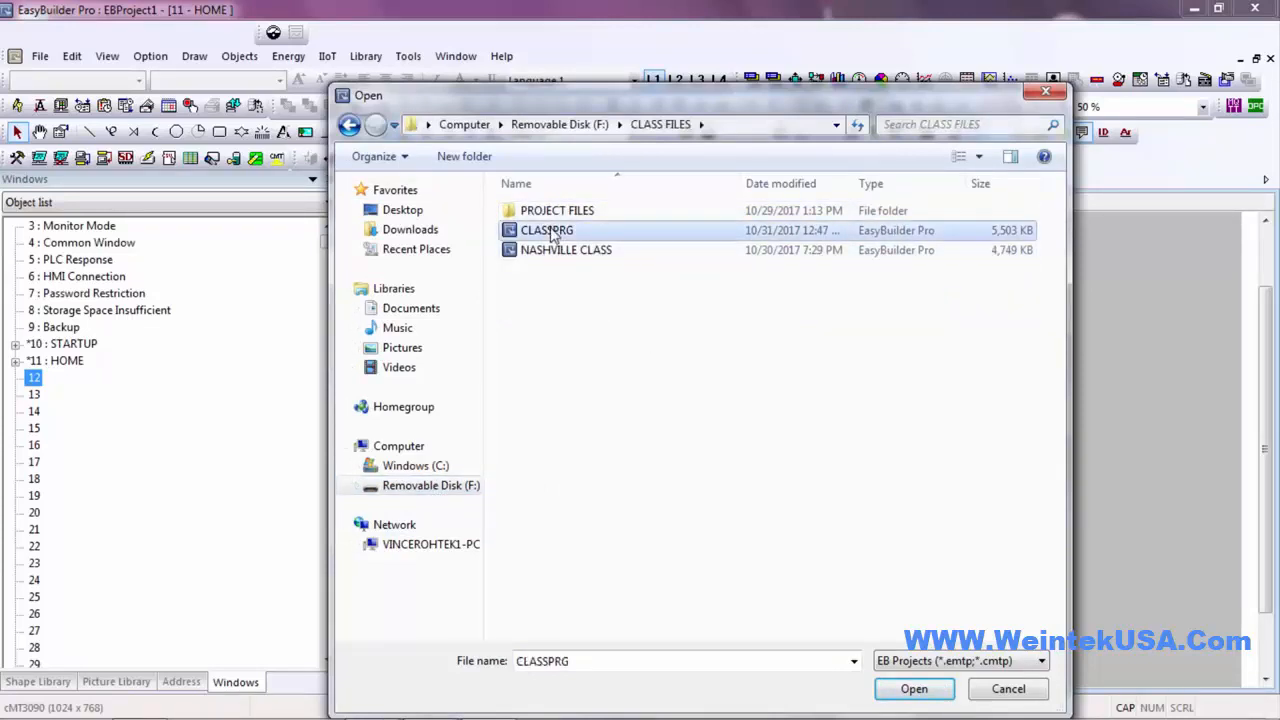
{"action": "left_click", "coordinate": [913, 690]}
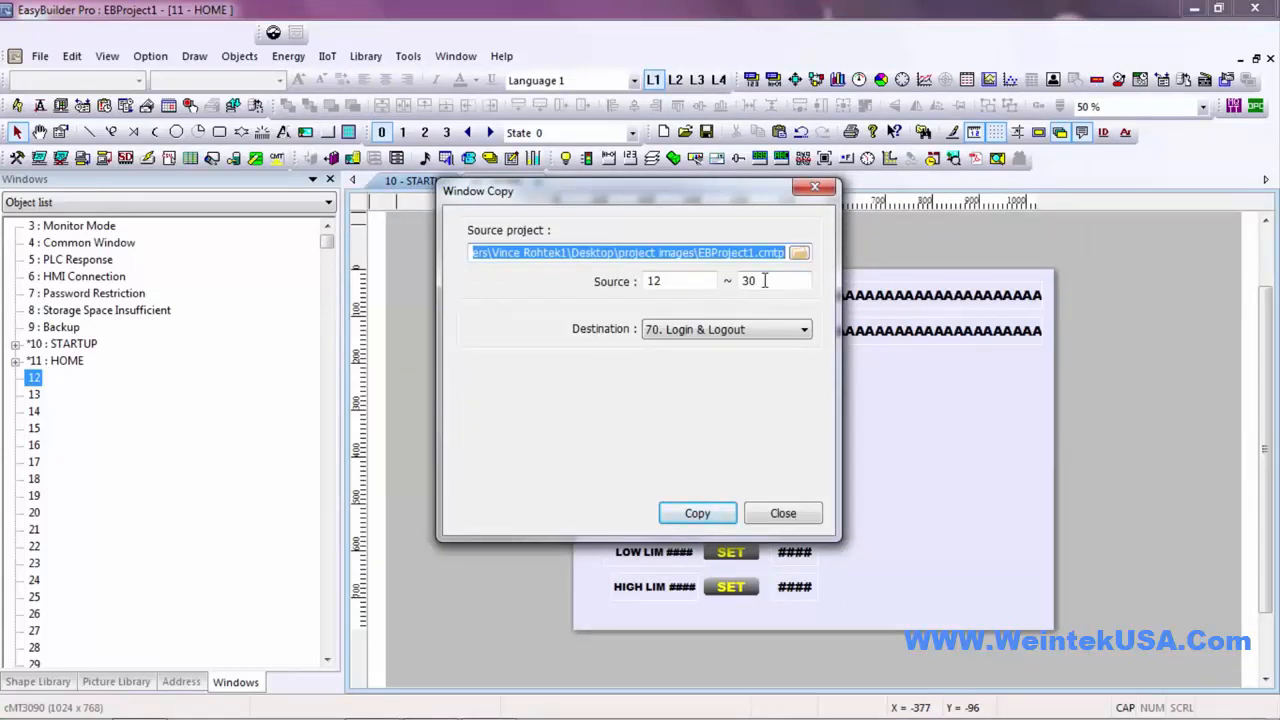
Copy source windows 12 to 13 into the project, starting at destination window 12
{"action": "double_click", "coordinate": [759, 279]}
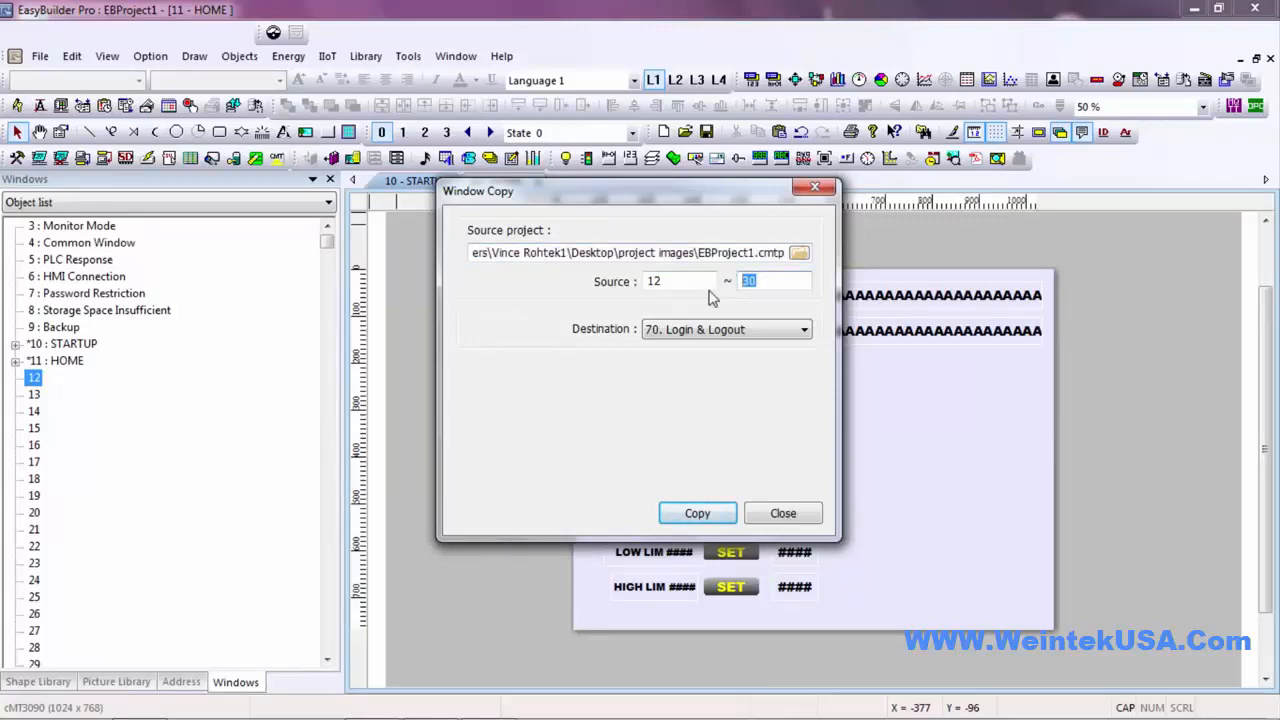
{"action": "type", "text": "13"}
{"action": "left_click", "coordinate": [745, 331]}
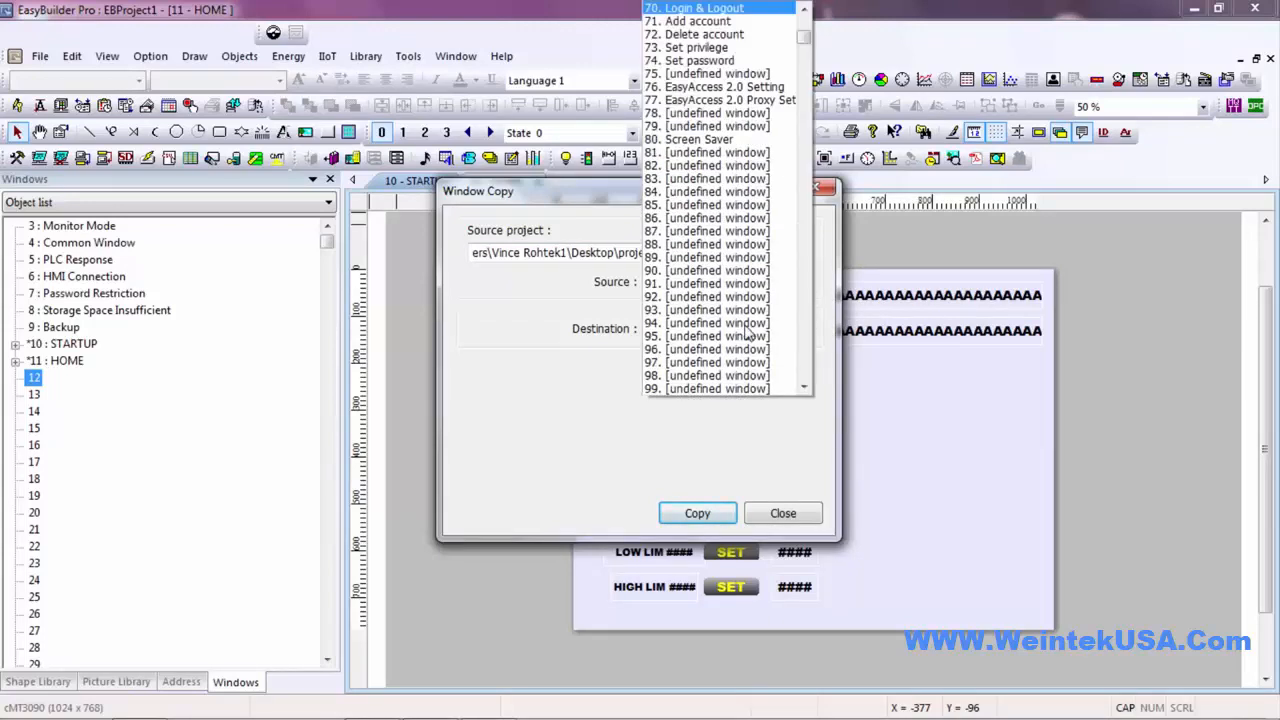
{"action": "left_click_drag", "start_coordinate": [806, 44], "coordinate": [806, 24]}
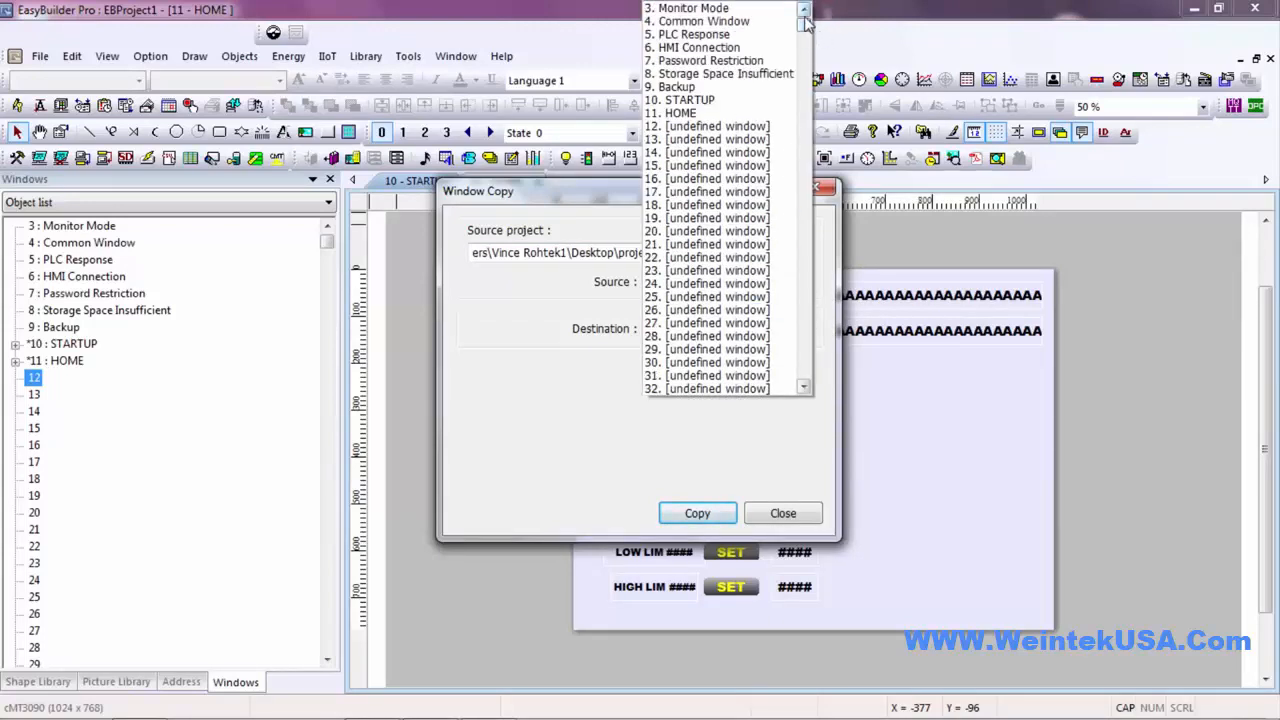
{"action": "left_click", "coordinate": [687, 128]}
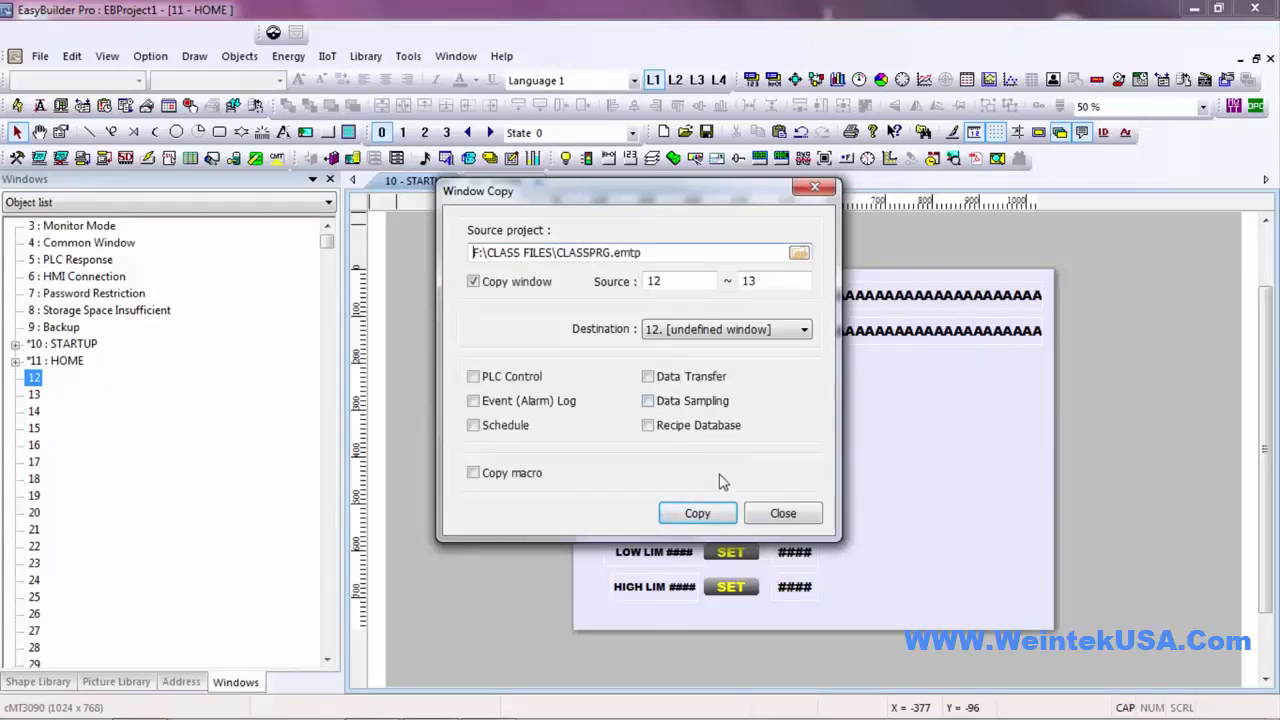
{"action": "left_click", "coordinate": [698, 513]}
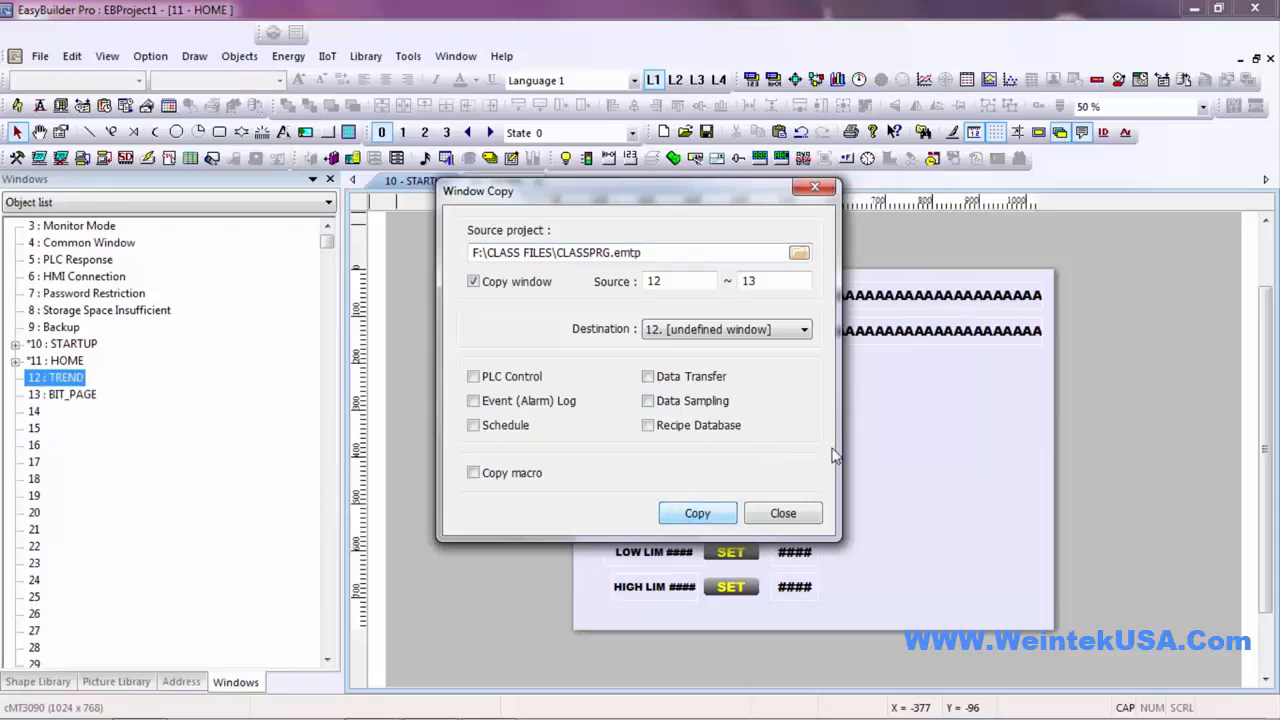
{"action": "left_click", "coordinate": [783, 513]}
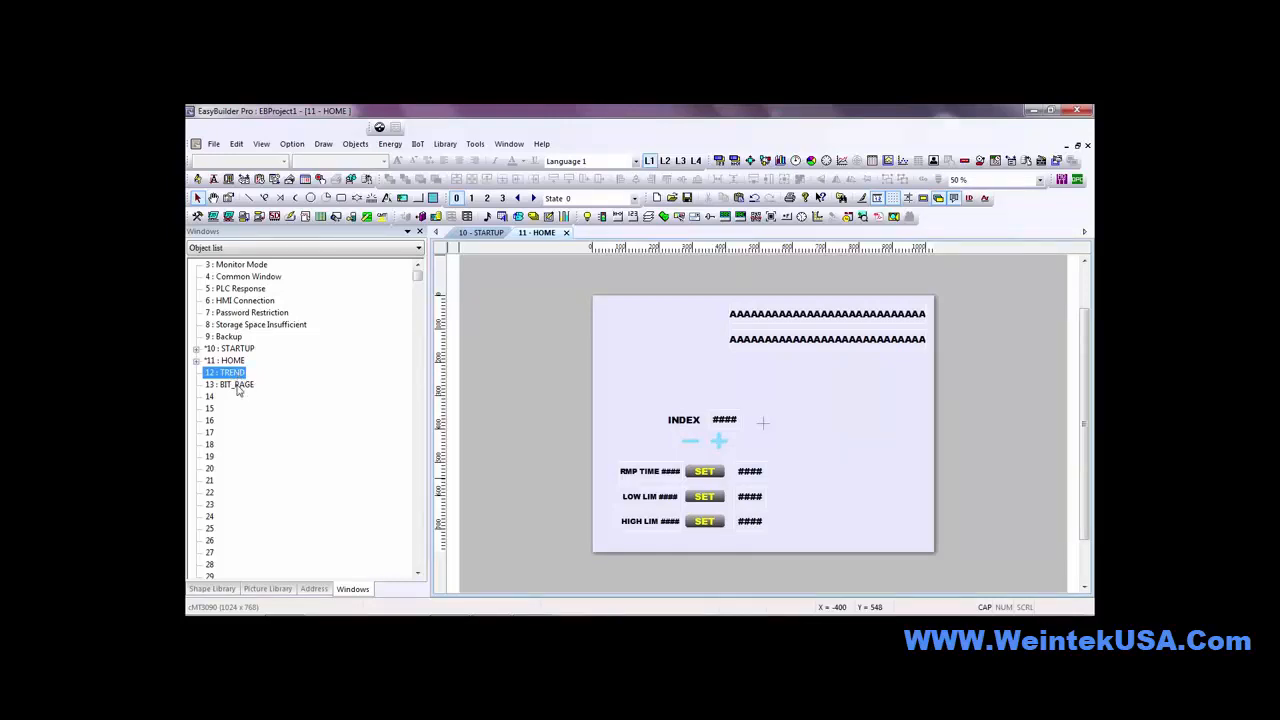
Examine the HOME window's size in its window settings, leaving them unmodified
{"action": "left_click", "coordinate": [241, 385]}
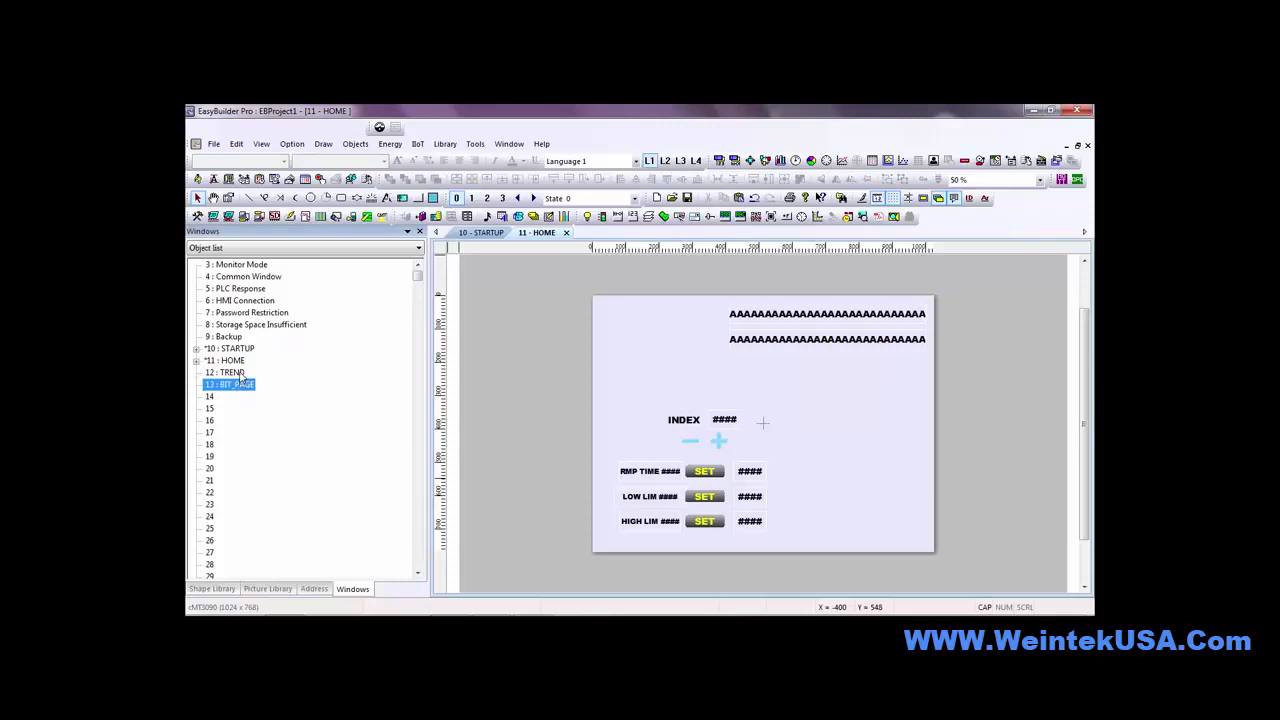
{"action": "left_click", "coordinate": [240, 373]}
{"action": "left_click", "coordinate": [249, 387]}
{"action": "right_click", "coordinate": [622, 324]}
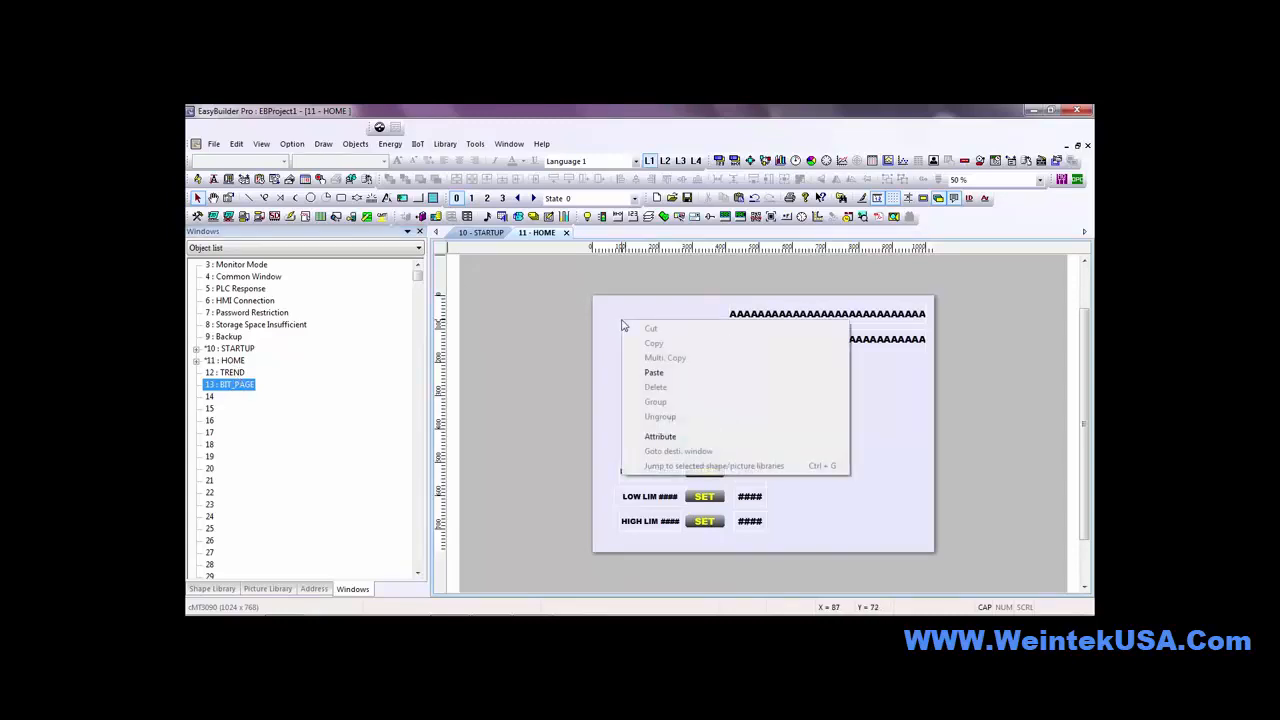
{"action": "left_click", "coordinate": [660, 437]}
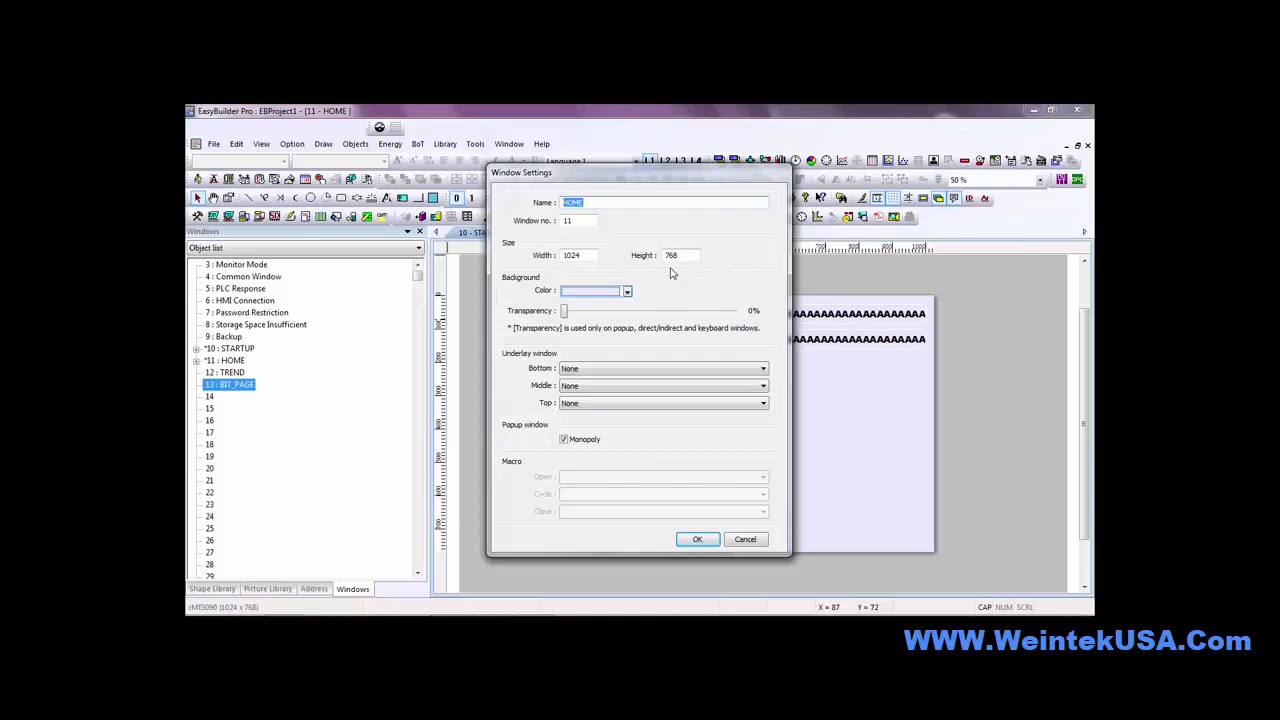
{"action": "left_click", "coordinate": [745, 540]}
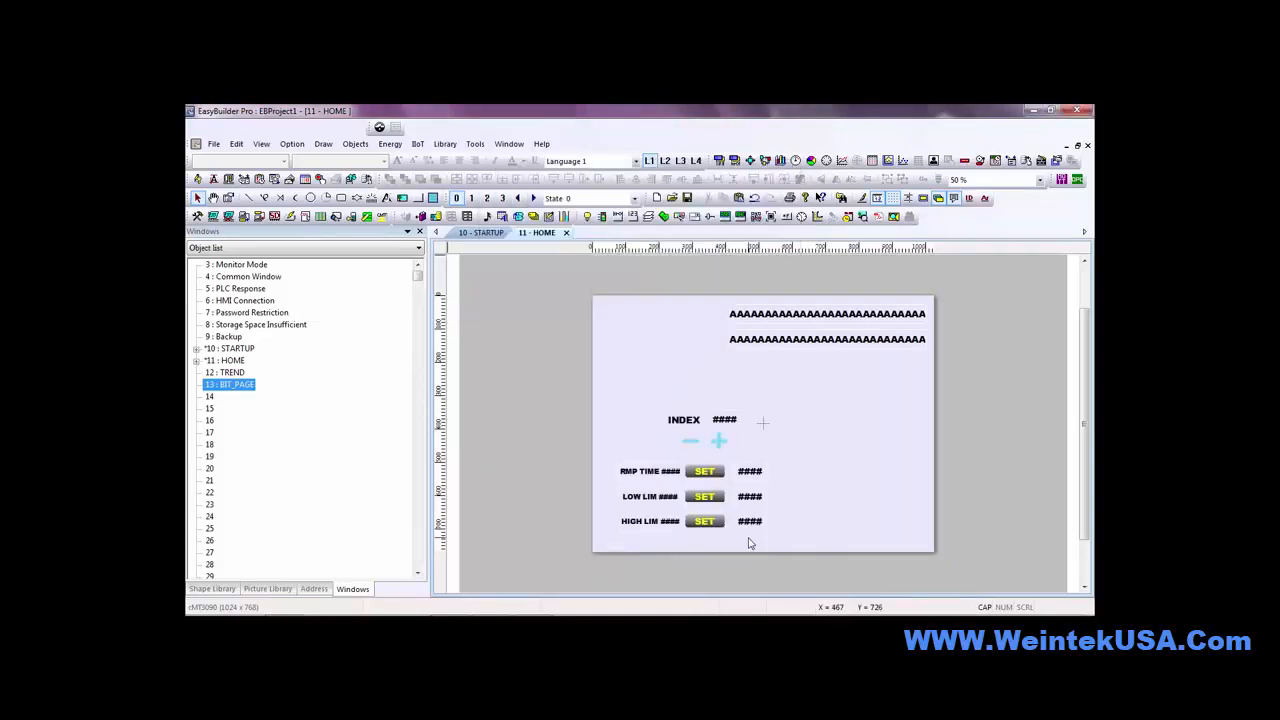
Open the copied TREND window and examine its size in the window settings
{"action": "double_click", "coordinate": [230, 372]}
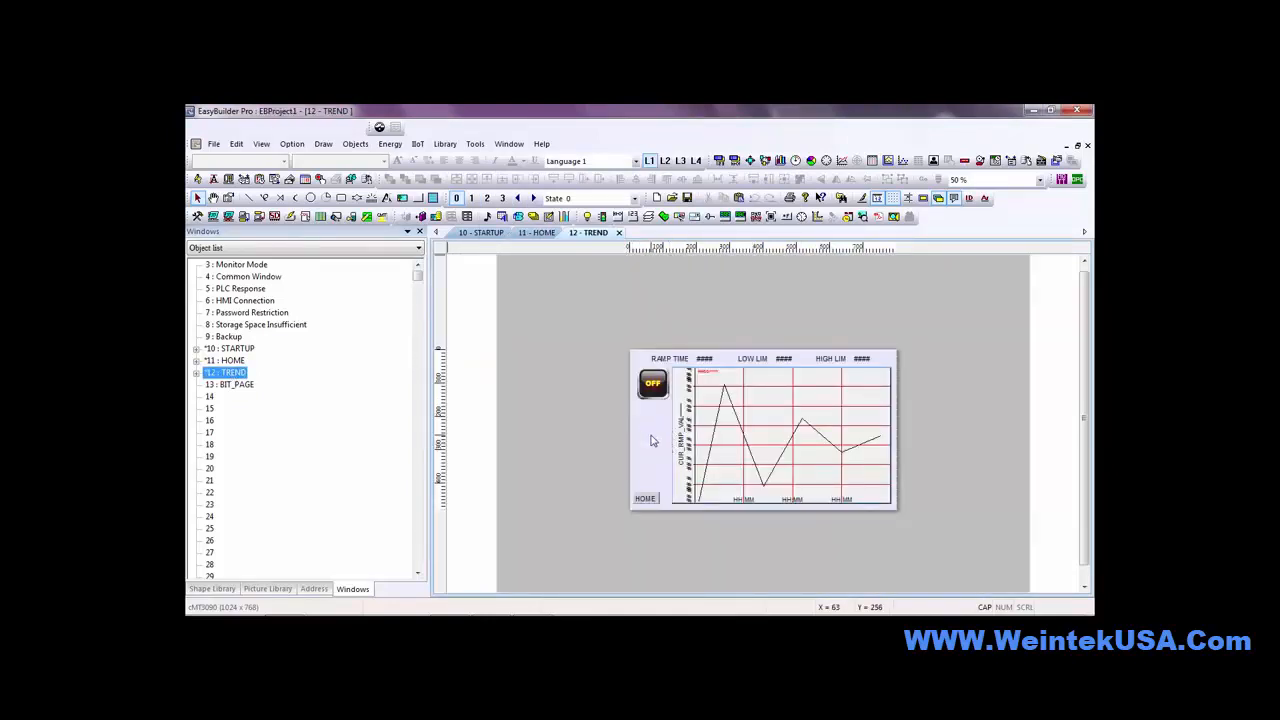
{"action": "right_click", "coordinate": [650, 438]}
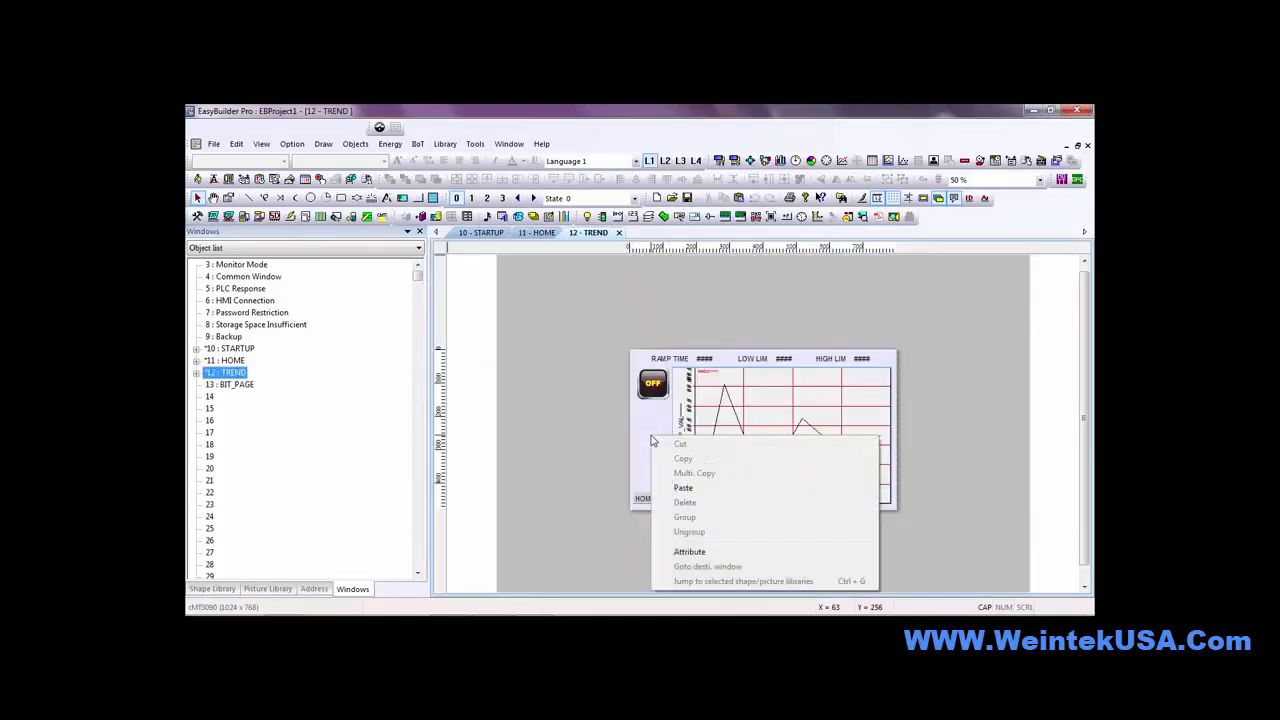
{"action": "left_click", "coordinate": [689, 552]}
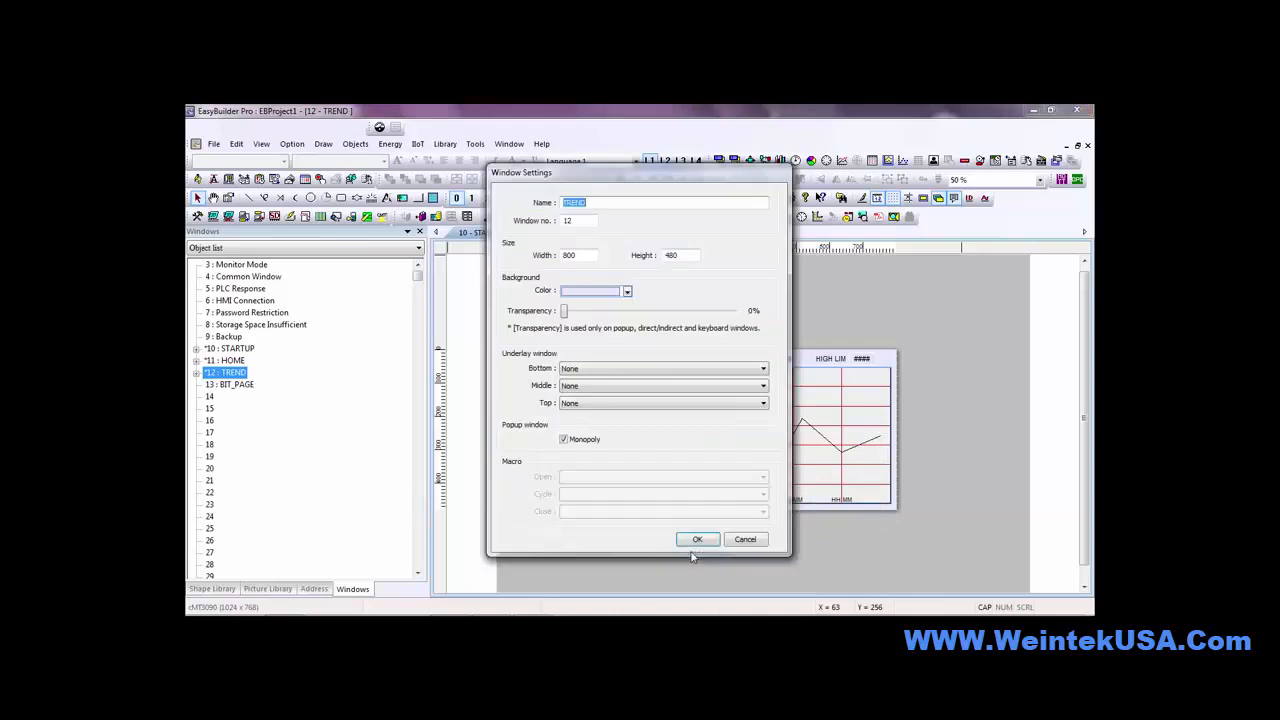
{"action": "mouse_move", "coordinate": [654, 179]}
{"action": "left_mouse_down"}
{"action": "mouse_move", "coordinate": [745, 200]}
{"action": "mouse_move", "coordinate": [590, 192]}
{"action": "mouse_move", "coordinate": [640, 187]}
{"action": "left_mouse_up"}
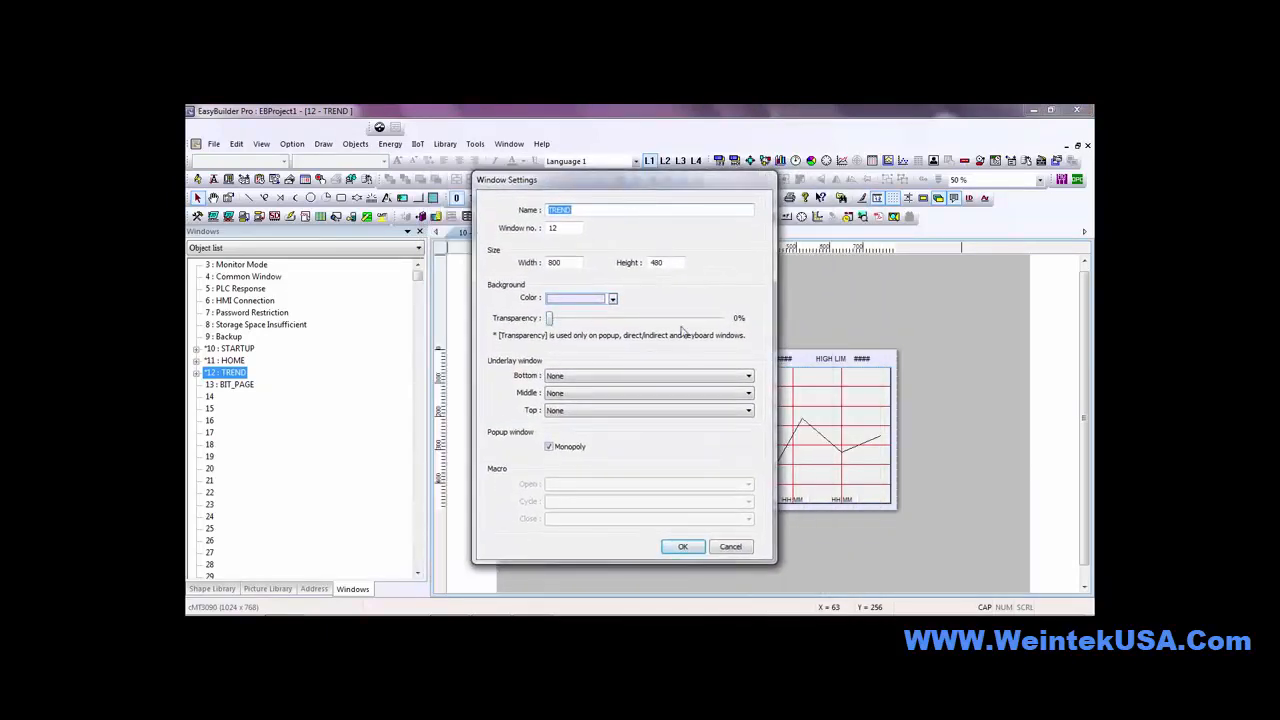
{"action": "left_click", "coordinate": [731, 546]}
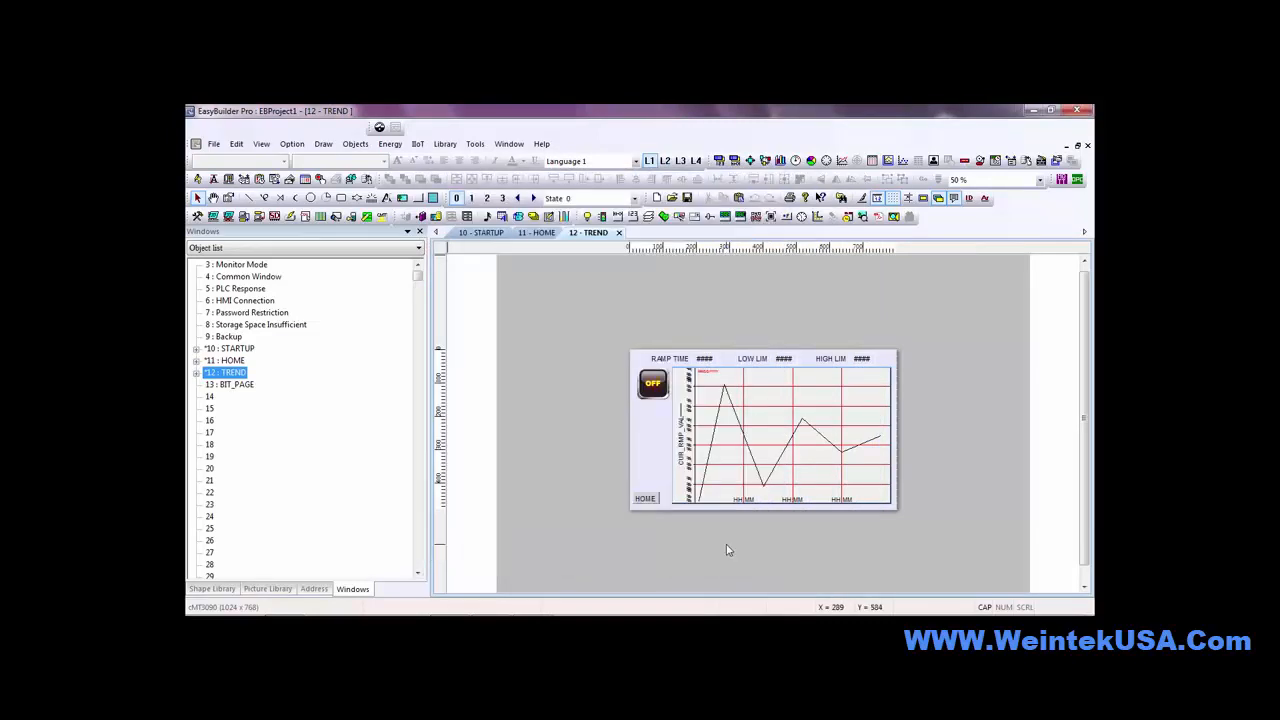
Start a new function key for the HOME window that displays window 12. TREND as a popup
{"action": "double_click", "coordinate": [238, 362]}
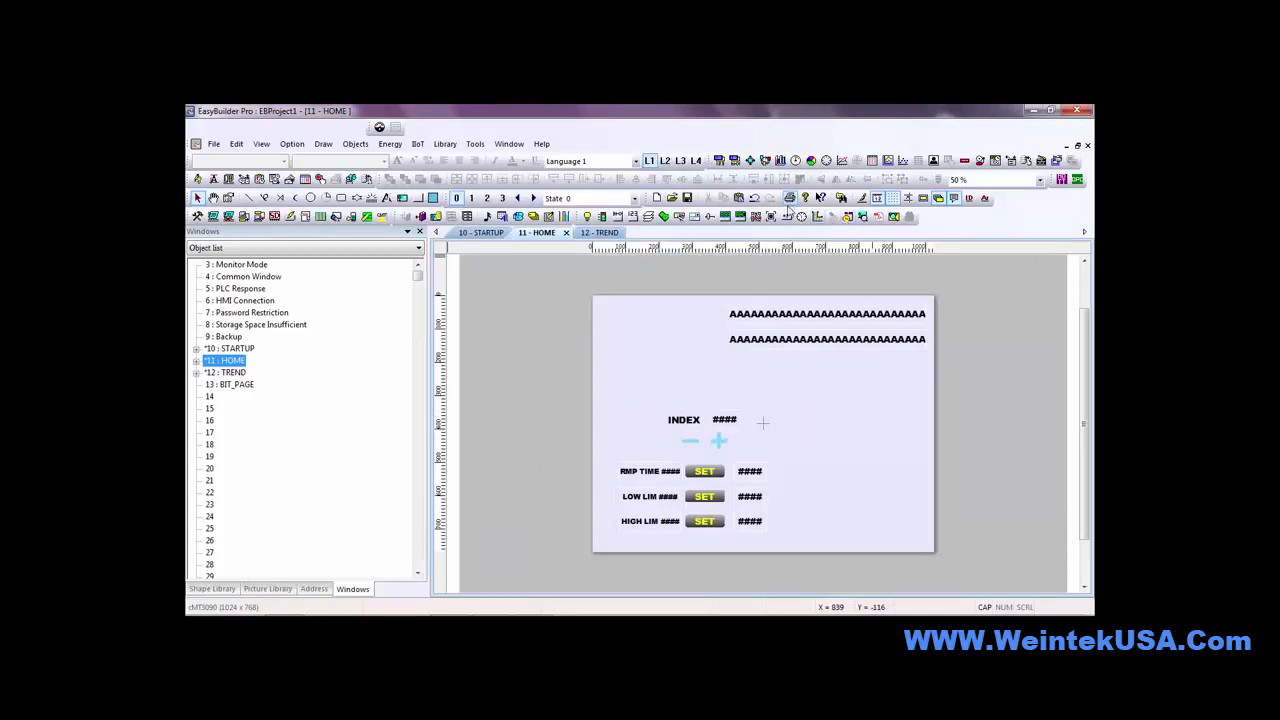
{"action": "left_click", "coordinate": [787, 217]}
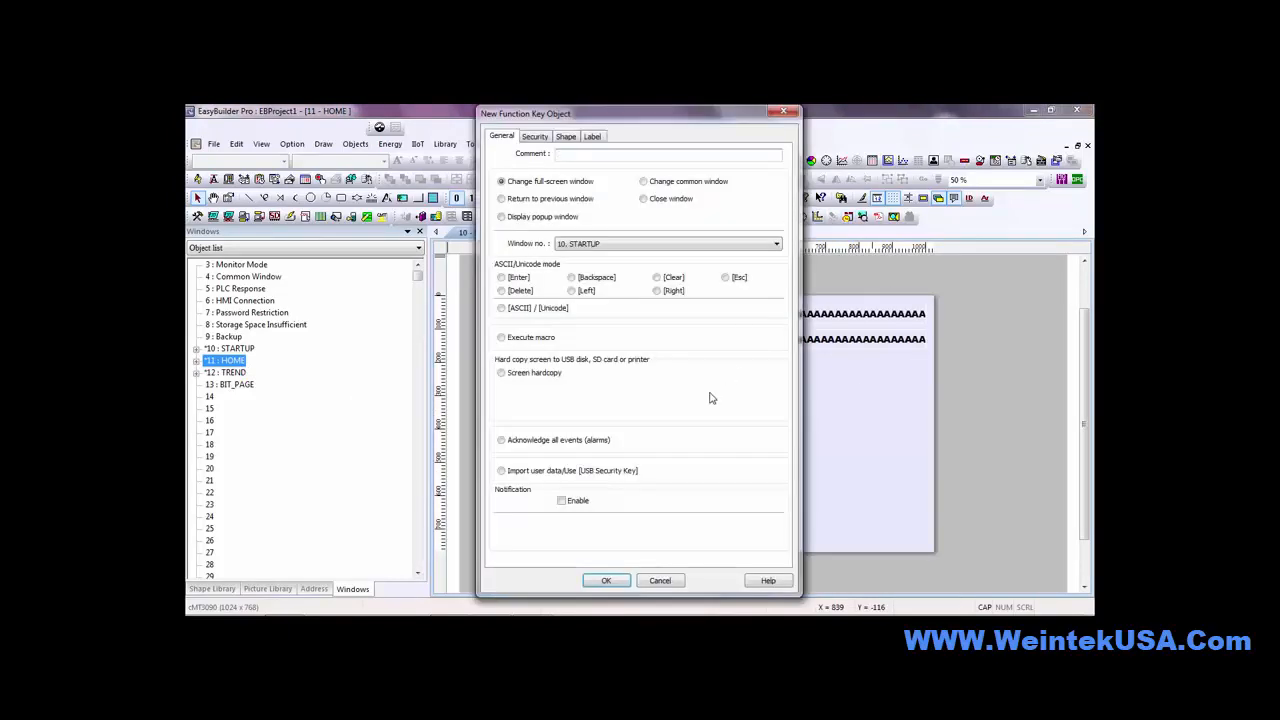
{"action": "left_click", "coordinate": [632, 245]}
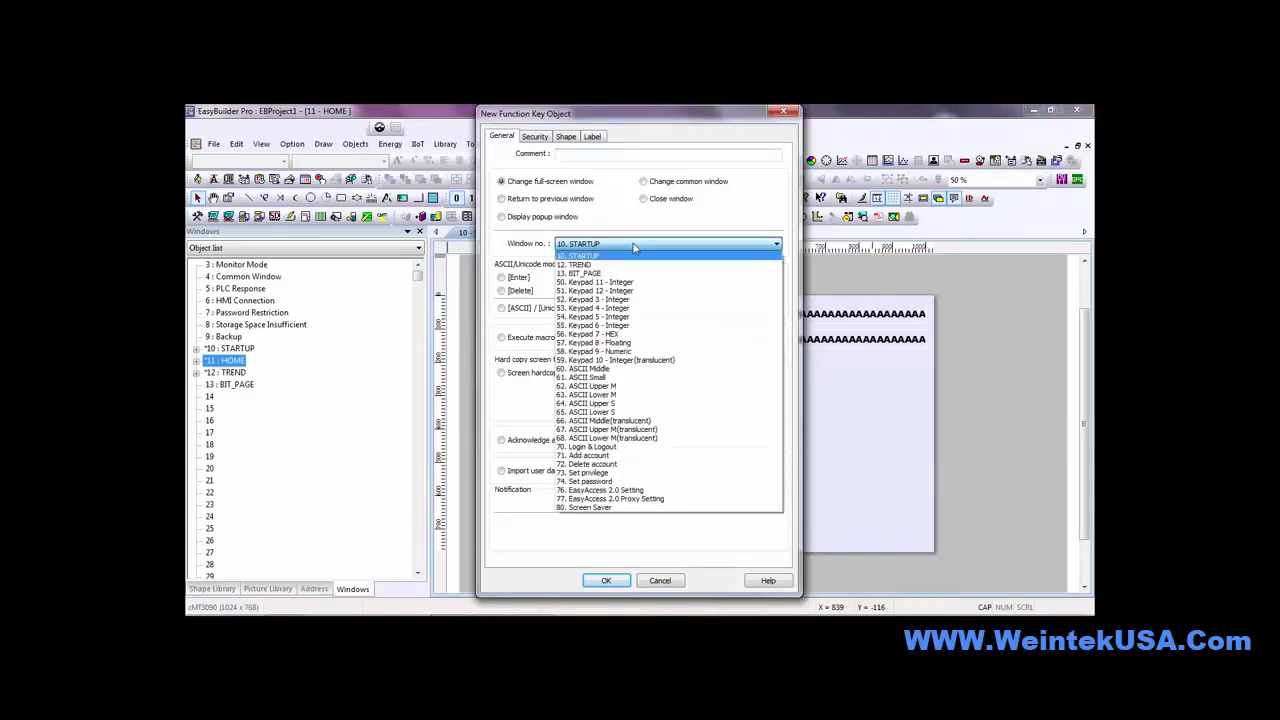
{"action": "left_click", "coordinate": [618, 264]}
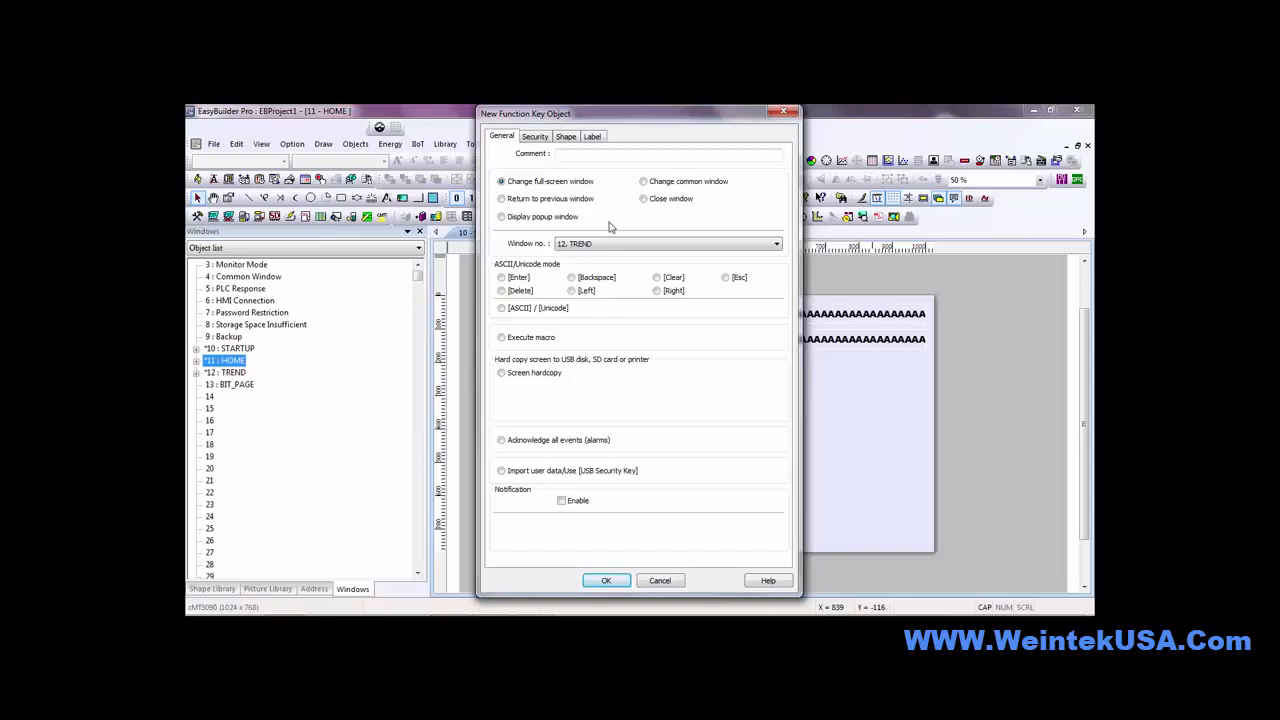
{"action": "left_click", "coordinate": [501, 218]}
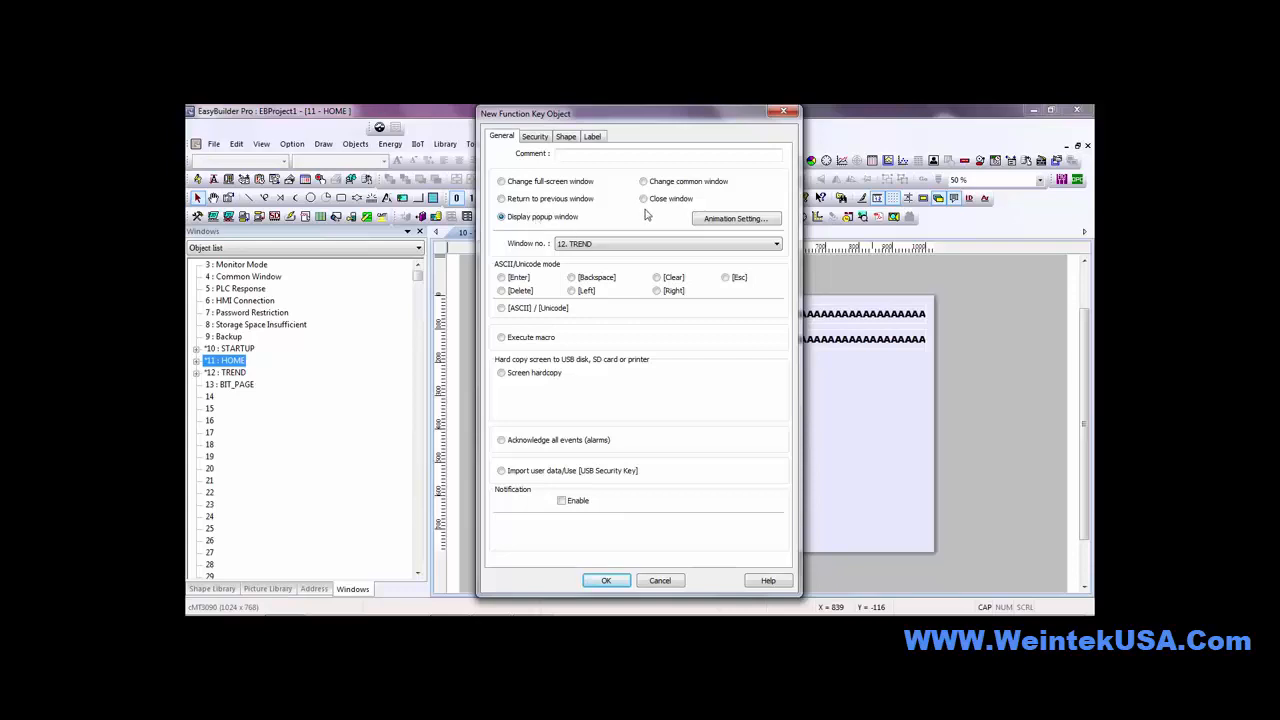
Set the popup's start animation to Float with a duration of 250 ms
{"action": "left_click", "coordinate": [735, 220]}
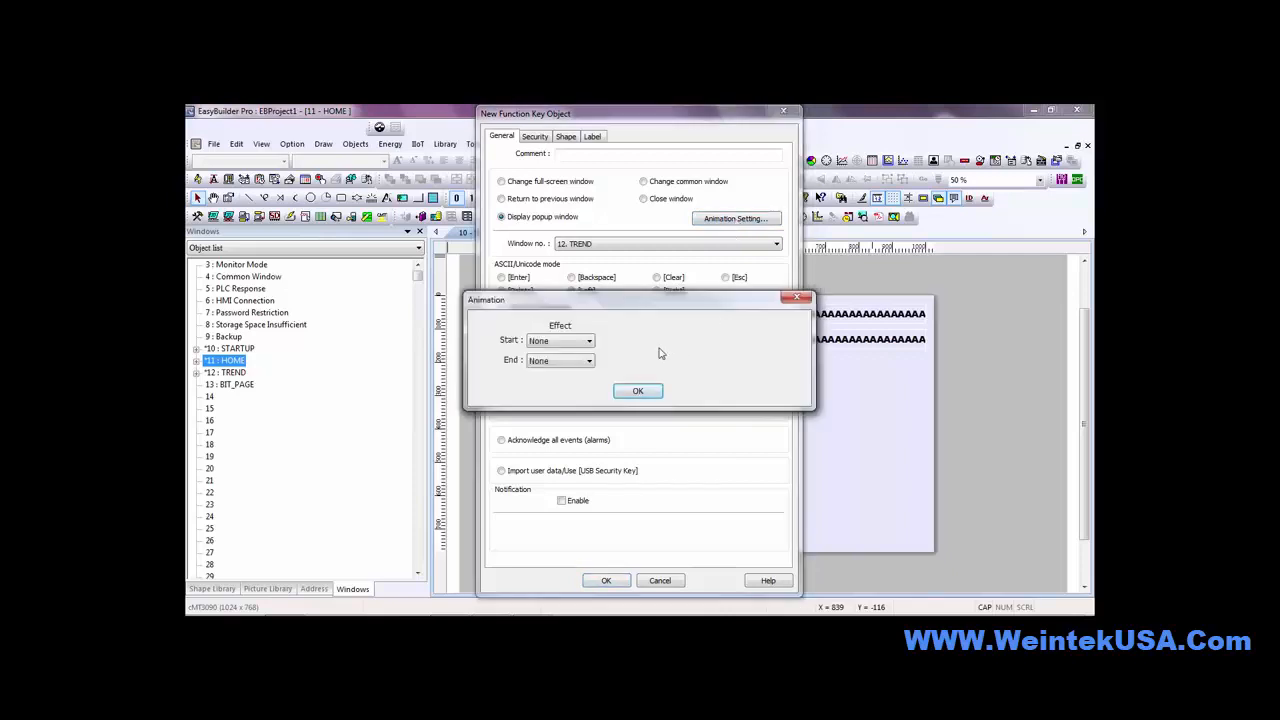
{"action": "left_click", "coordinate": [587, 342]}
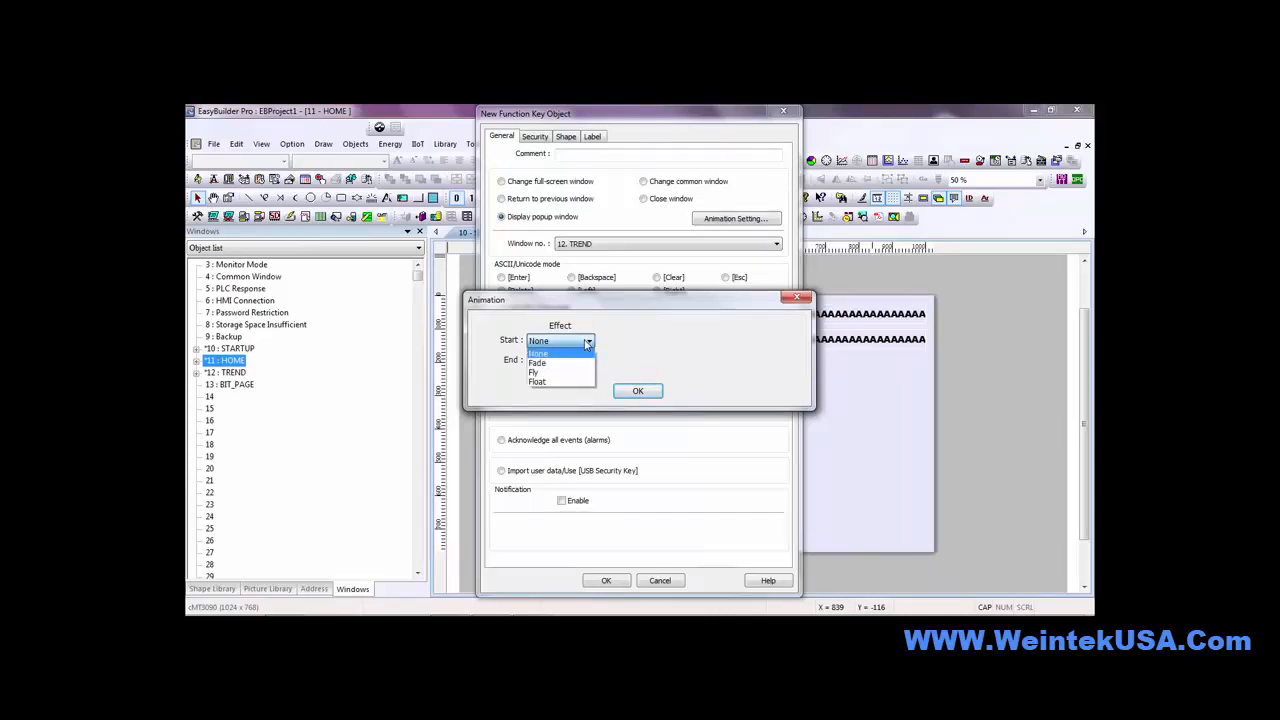
{"action": "left_click", "coordinate": [575, 366]}
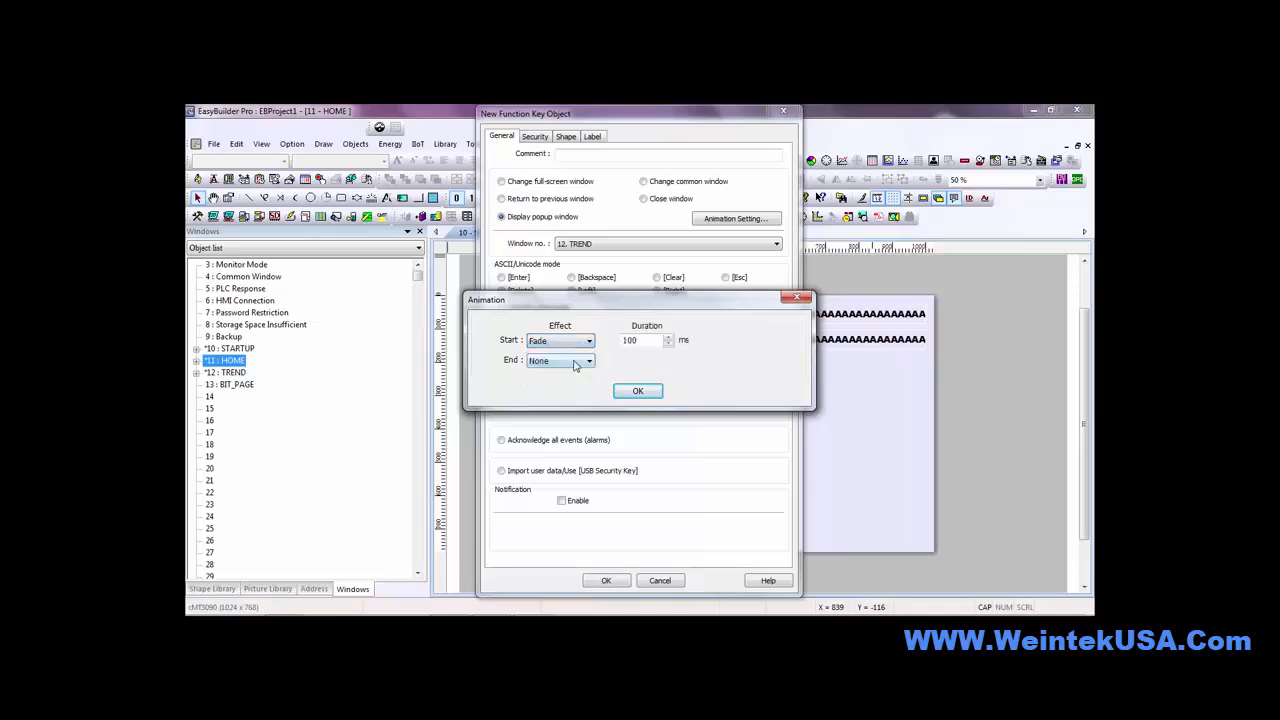
{"action": "left_click", "coordinate": [575, 342]}
{"action": "left_click", "coordinate": [561, 374]}
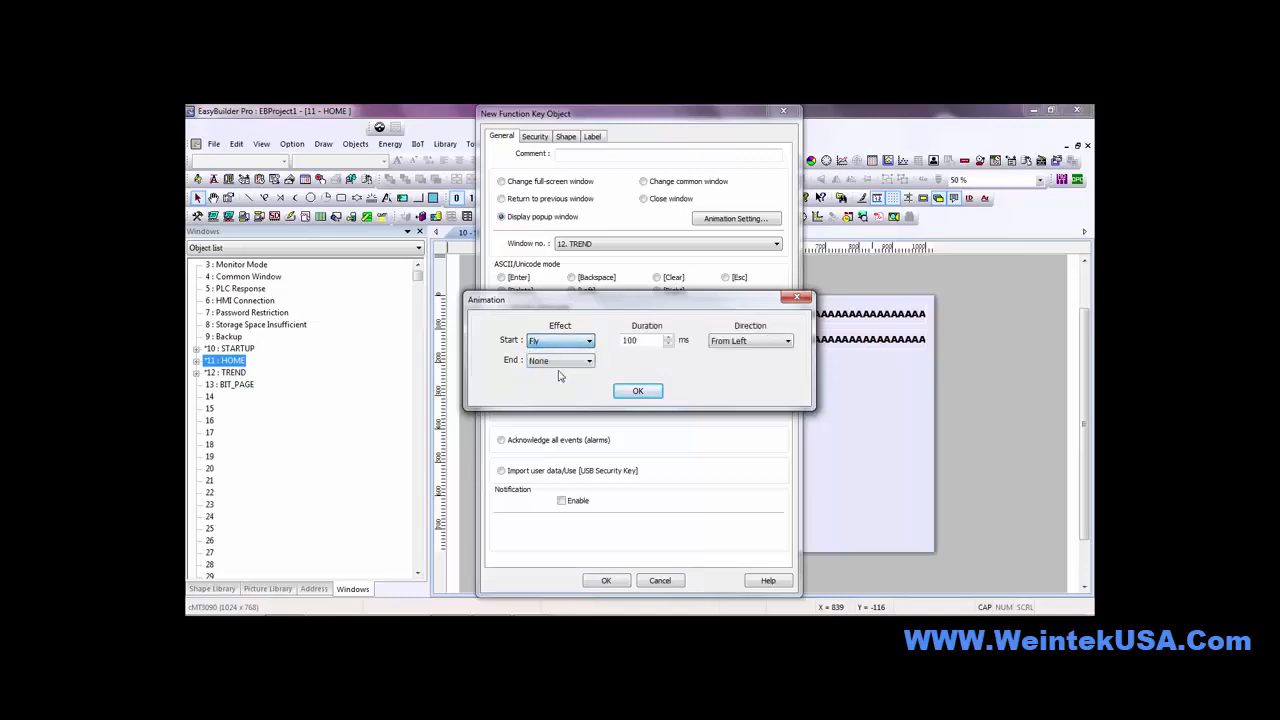
{"action": "left_click", "coordinate": [562, 342]}
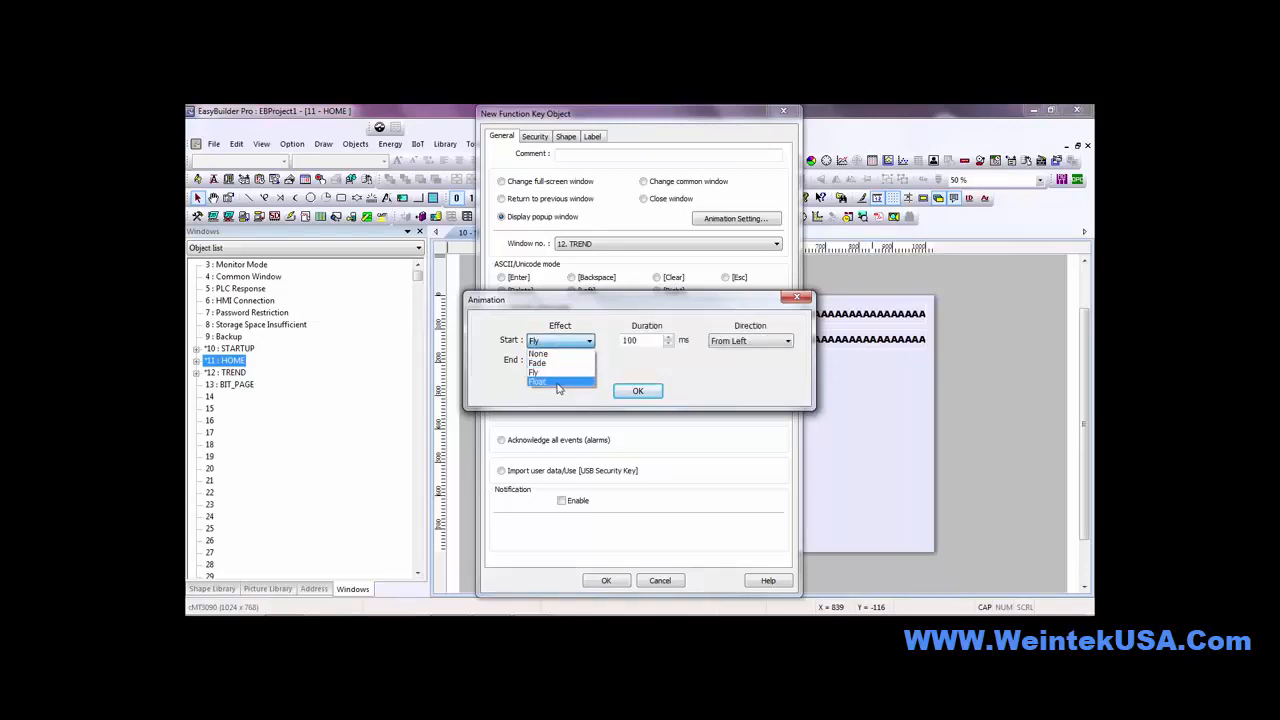
{"action": "left_click", "coordinate": [560, 383]}
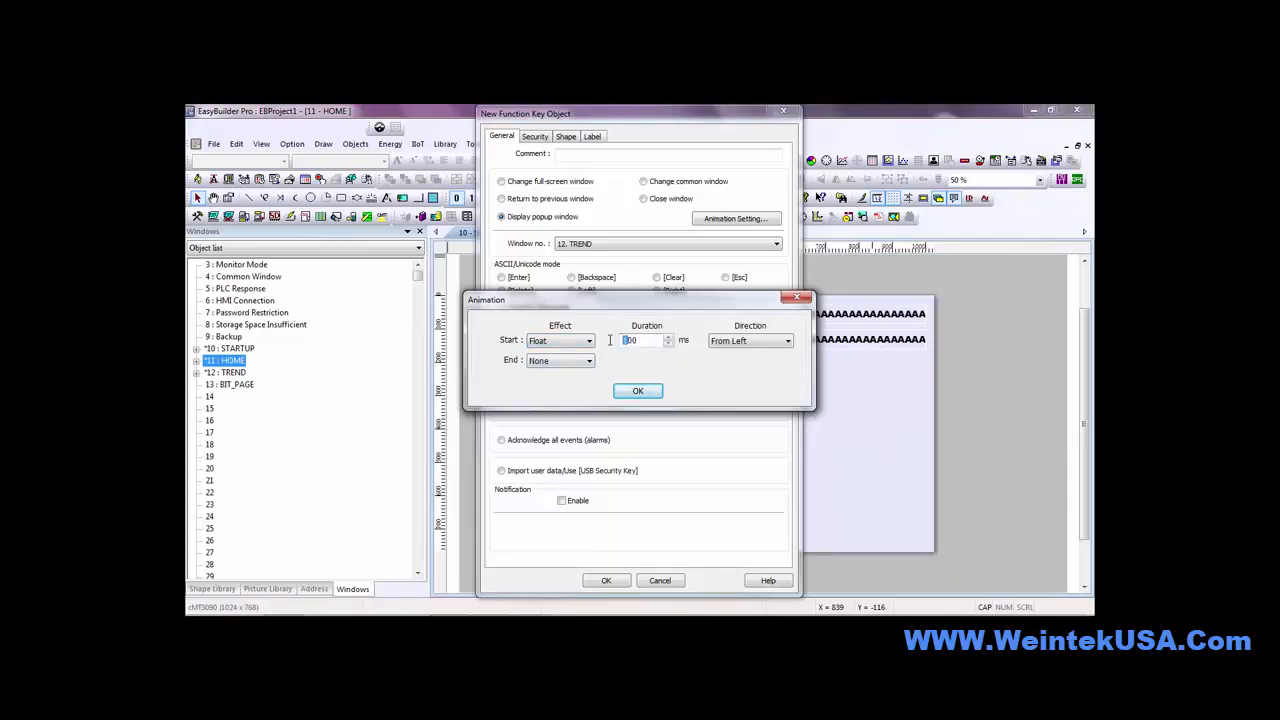
{"action": "left_click_drag", "start_coordinate": [631, 342], "coordinate": [595, 337]}
Set the popup's end animation to Fly, entering 30 for the duration and choosing the second direction option, and accept the animation settings
{"action": "left_click", "coordinate": [579, 365]}
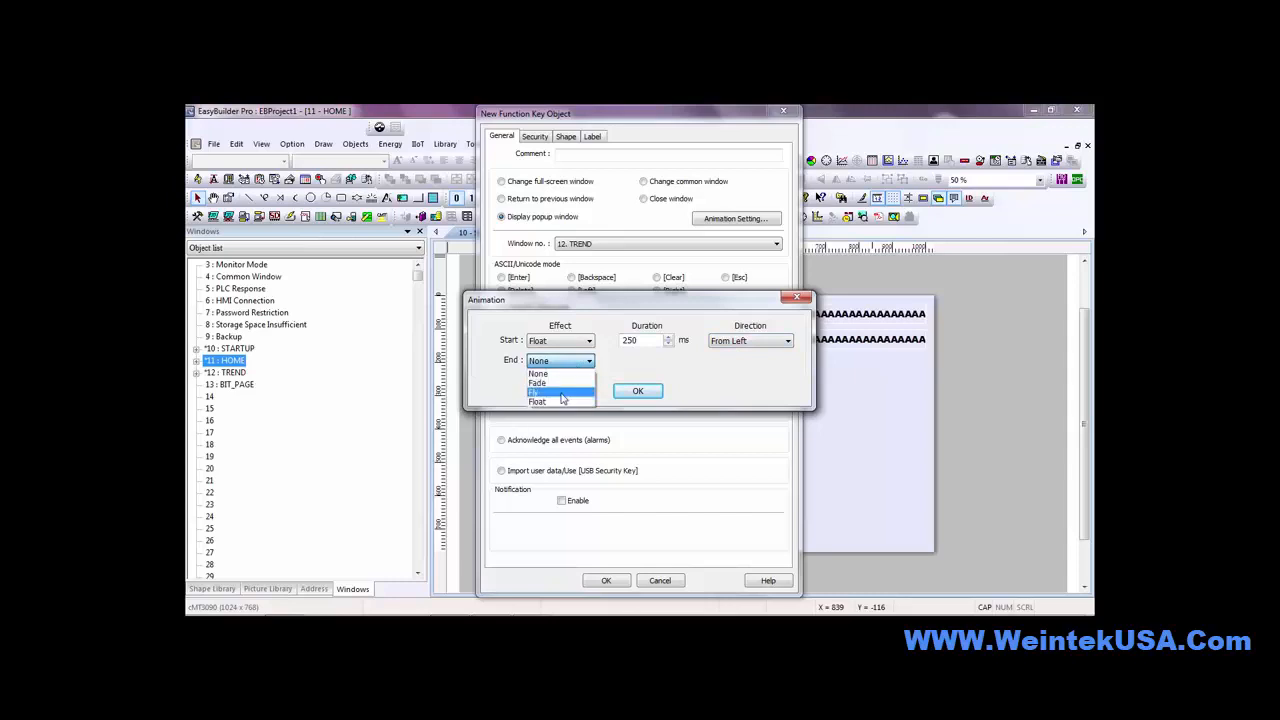
{"action": "left_click", "coordinate": [562, 392]}
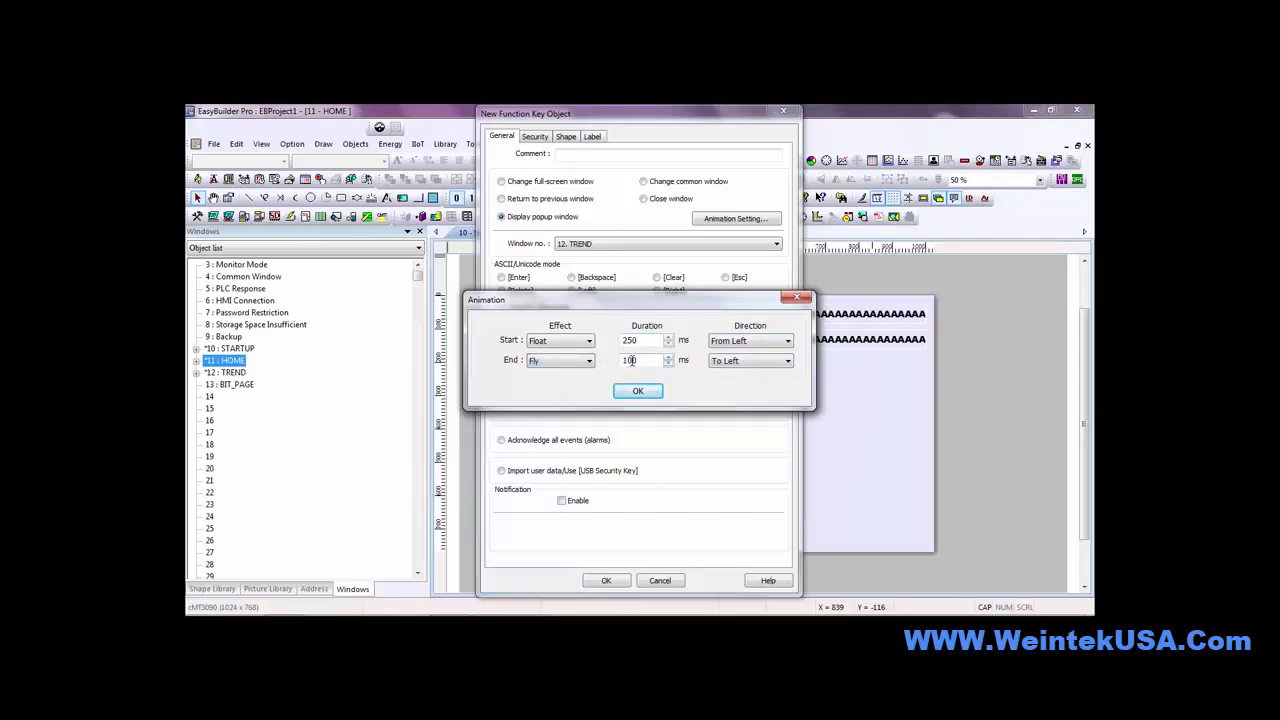
{"action": "left_click_drag", "start_coordinate": [631, 361], "coordinate": [602, 362]}
{"action": "type", "text": "30"}
{"action": "left_click", "coordinate": [733, 362]}
{"action": "left_click", "coordinate": [733, 384]}
{"action": "left_click", "coordinate": [639, 391]}
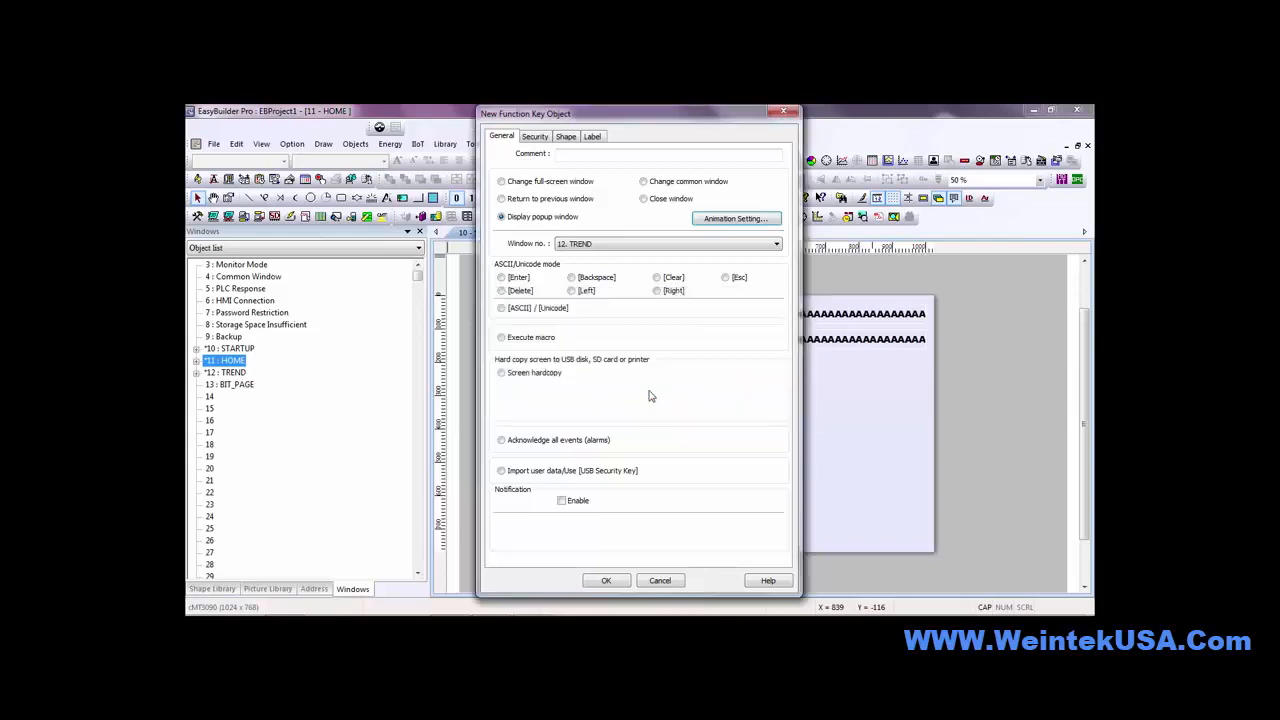
Enable the function key's label and enter TREND as its text
{"action": "left_click", "coordinate": [591, 137]}
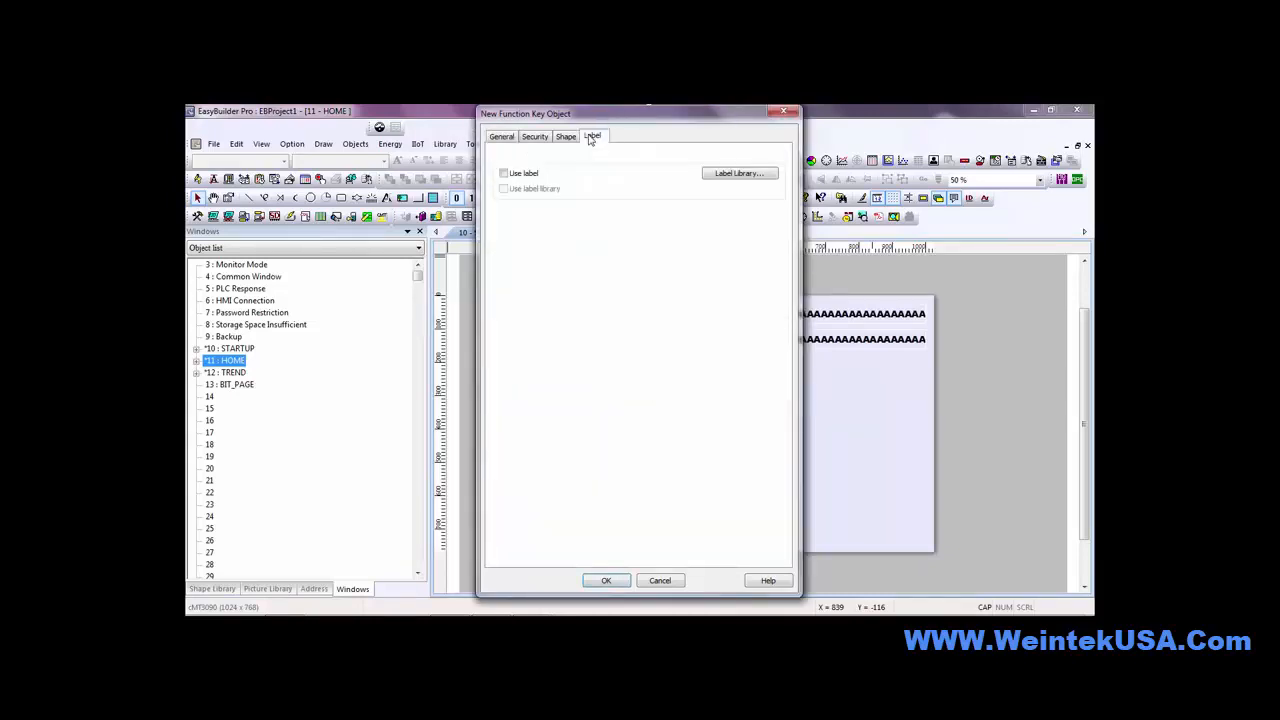
{"action": "left_click", "coordinate": [503, 173]}
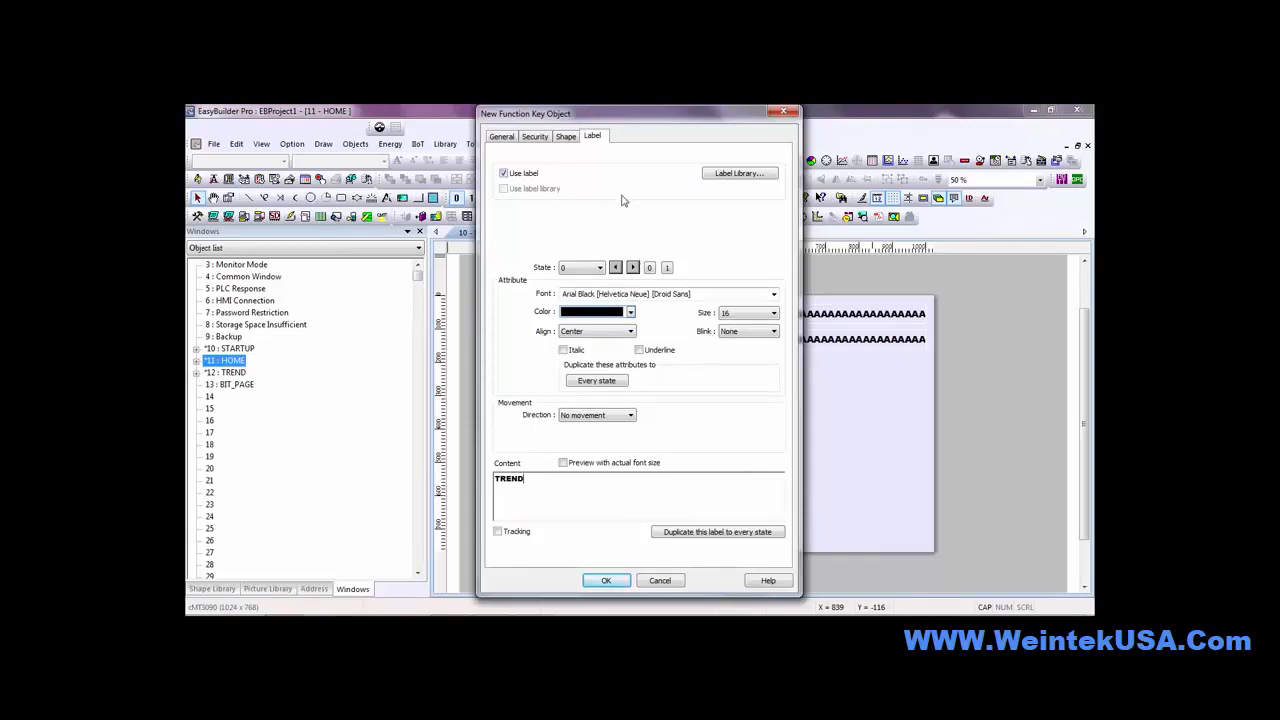
Give the function key a shape instead of a picture and place it to the right of the HIGH LIM row
{"action": "left_click", "coordinate": [566, 137]}
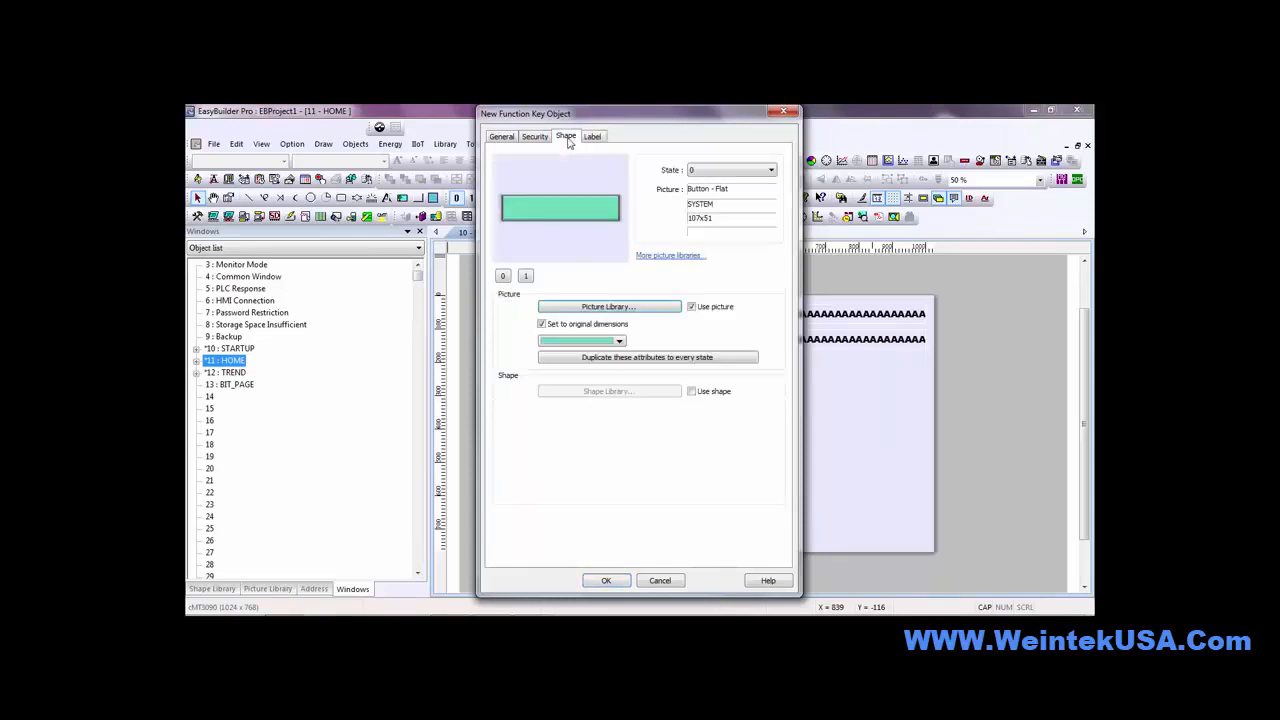
{"action": "left_click", "coordinate": [691, 391]}
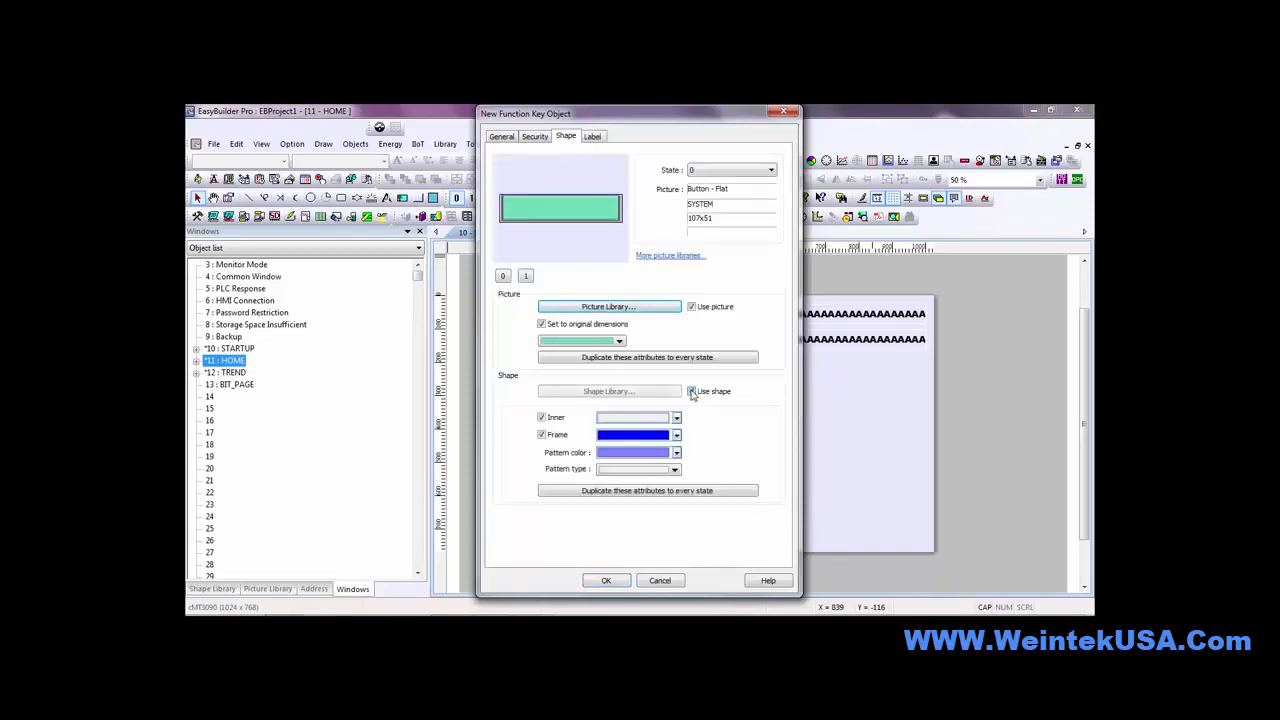
{"action": "left_click", "coordinate": [691, 307]}
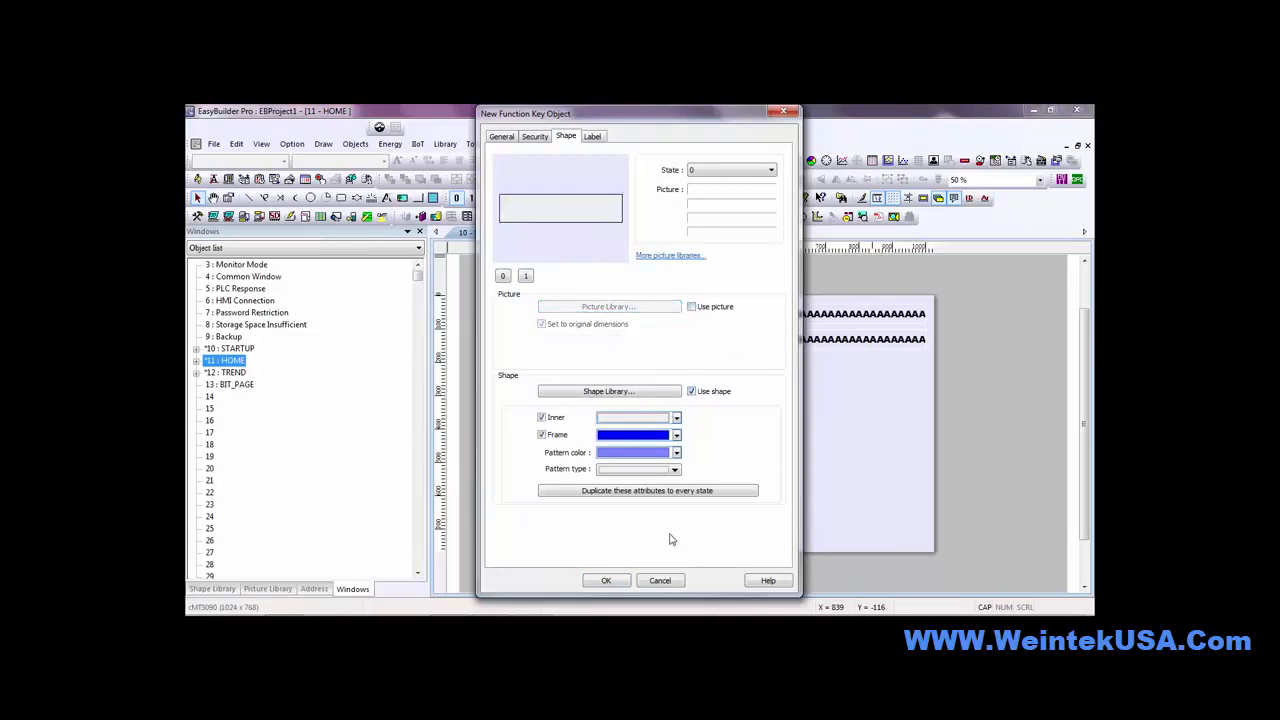
{"action": "left_click", "coordinate": [605, 581]}
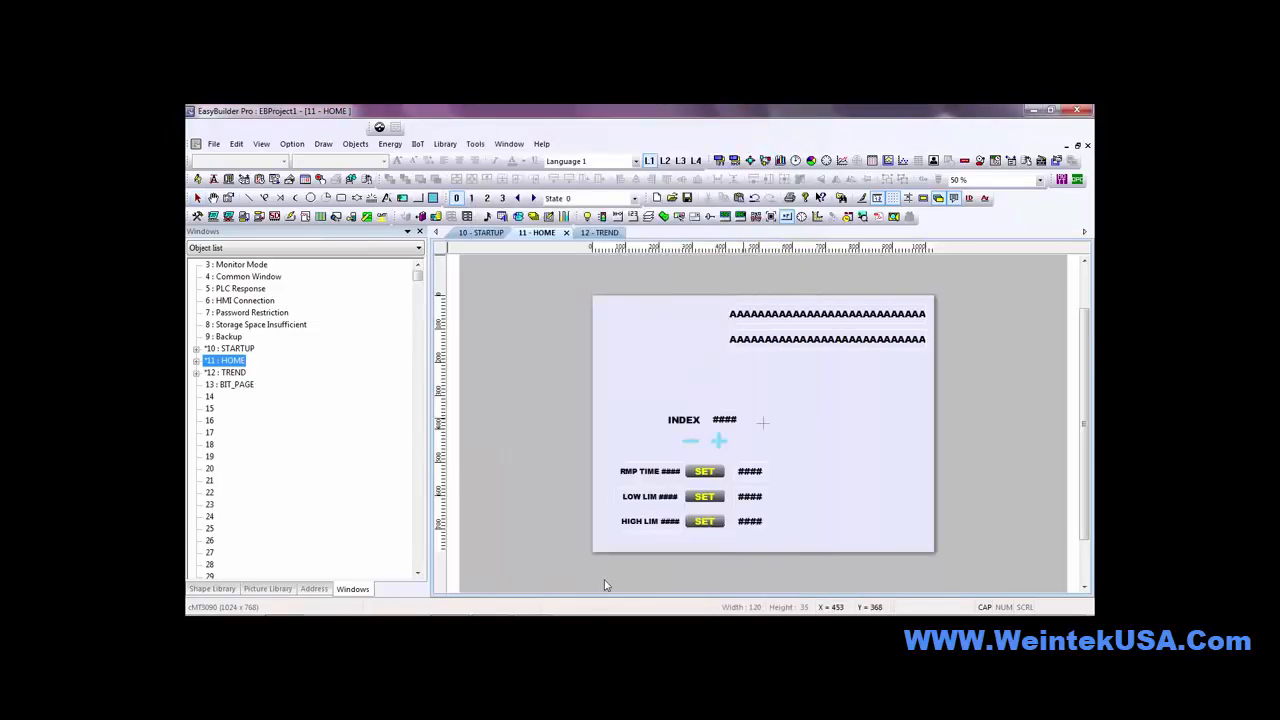
{"action": "left_click", "coordinate": [814, 522]}
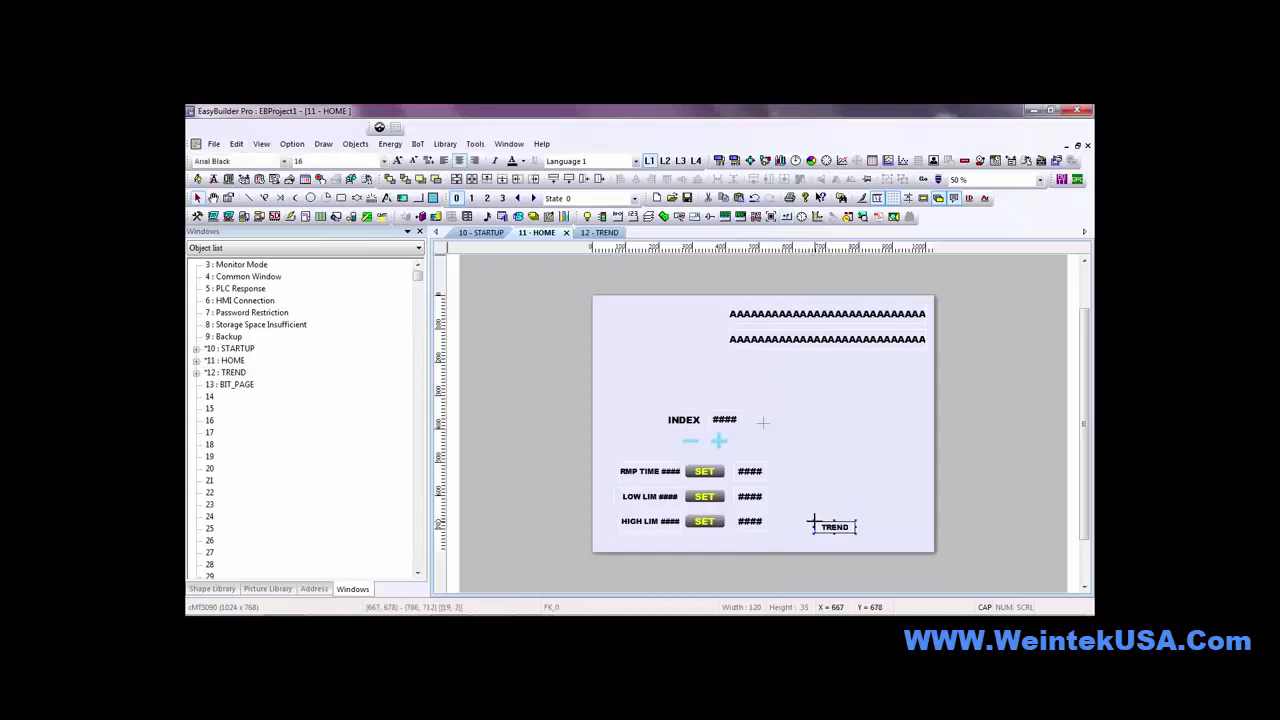
{"action": "left_click", "coordinate": [230, 591]}
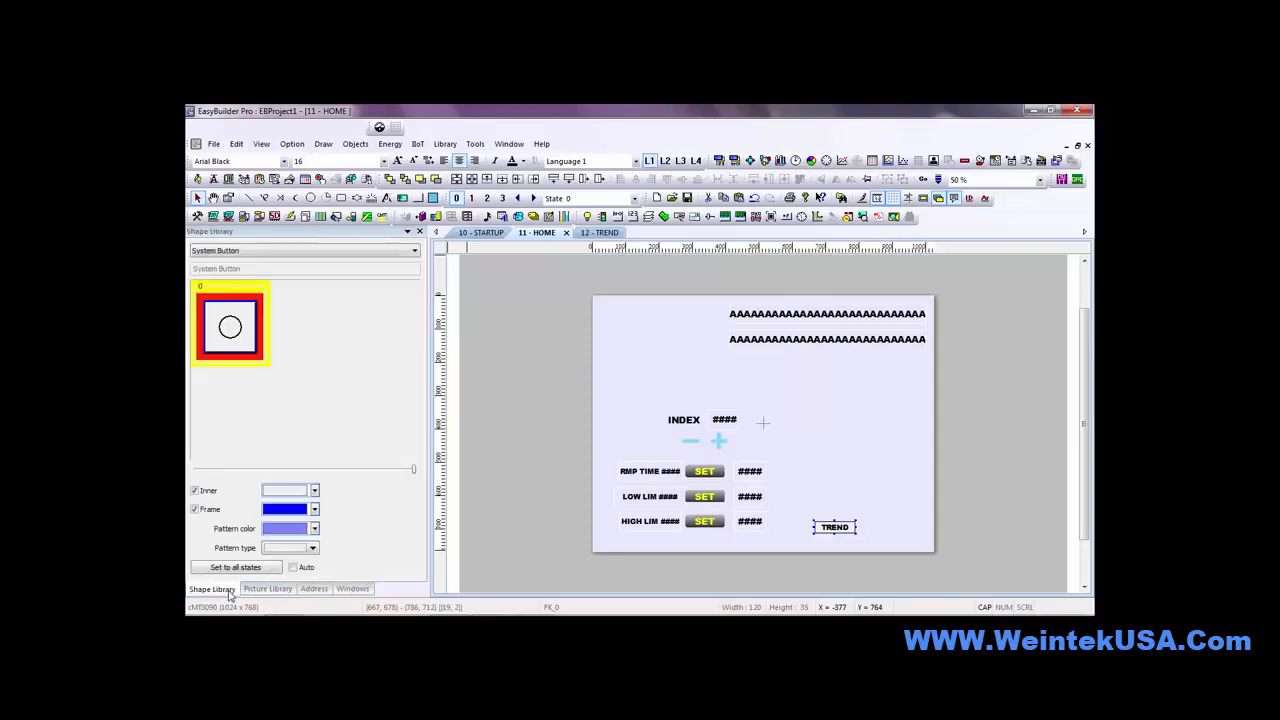
{"action": "left_click", "coordinate": [285, 252]}
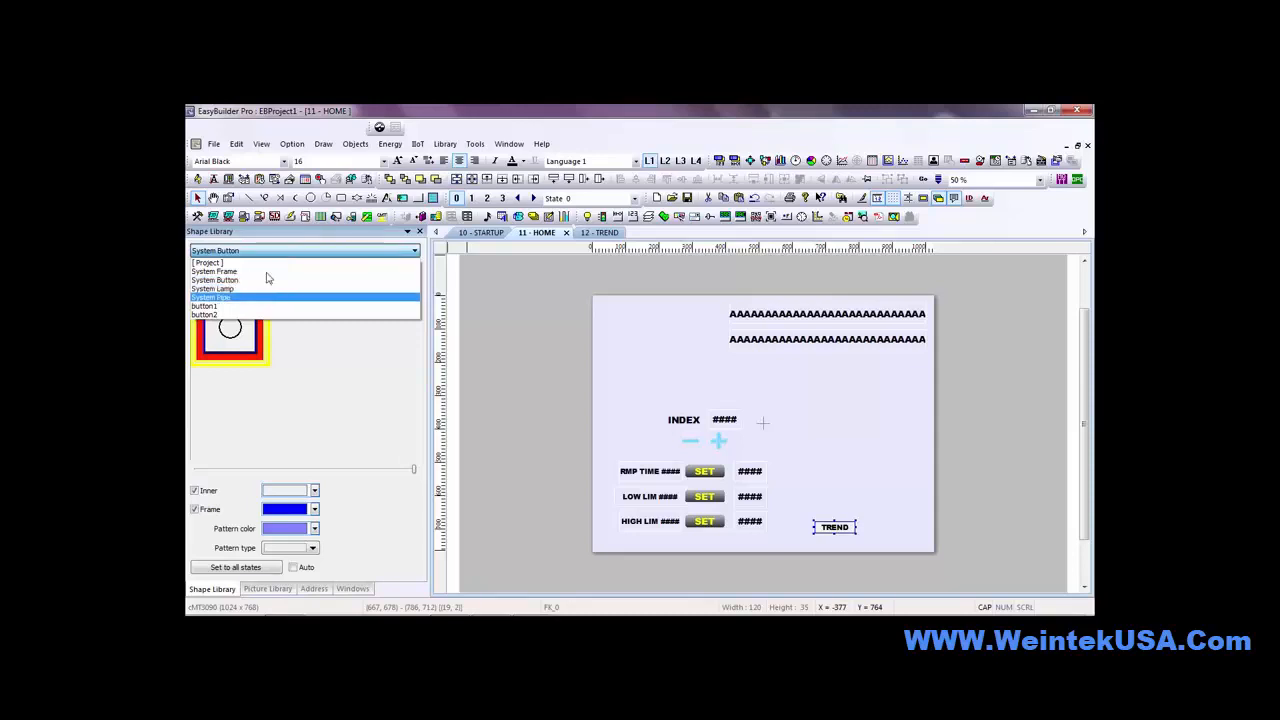
{"action": "left_click", "coordinate": [266, 280]}
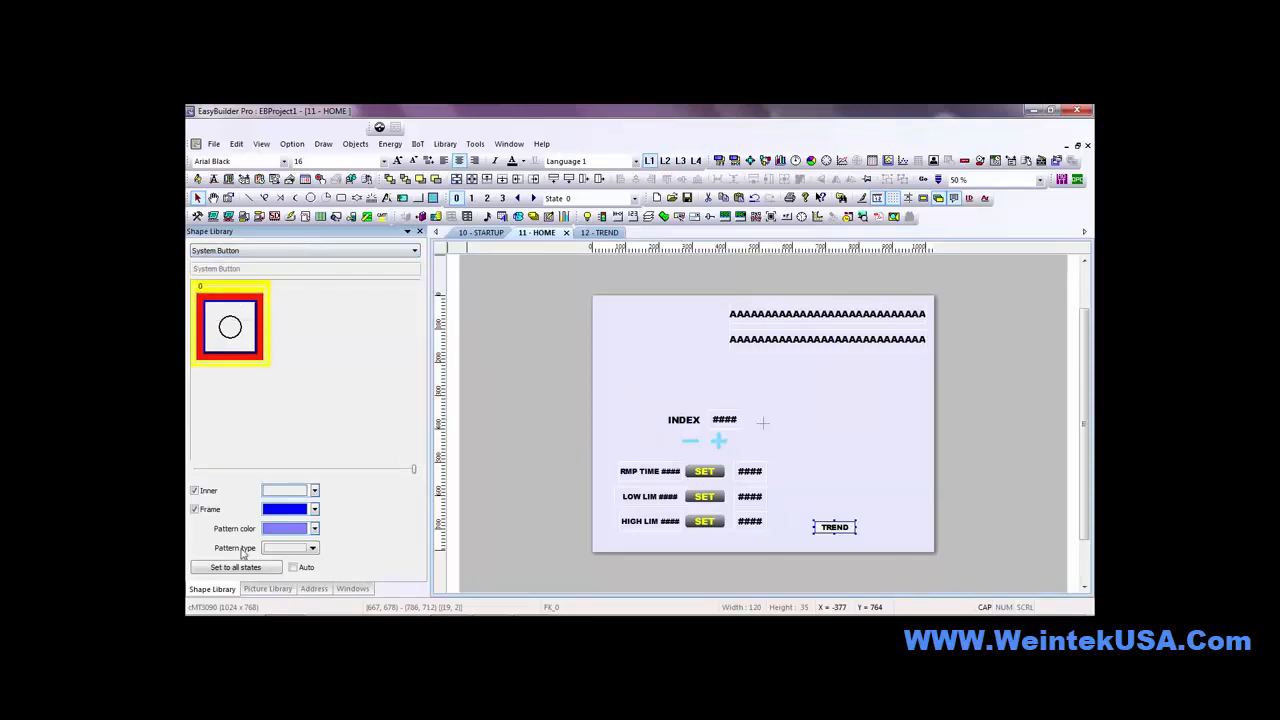
{"action": "left_click", "coordinate": [314, 589]}
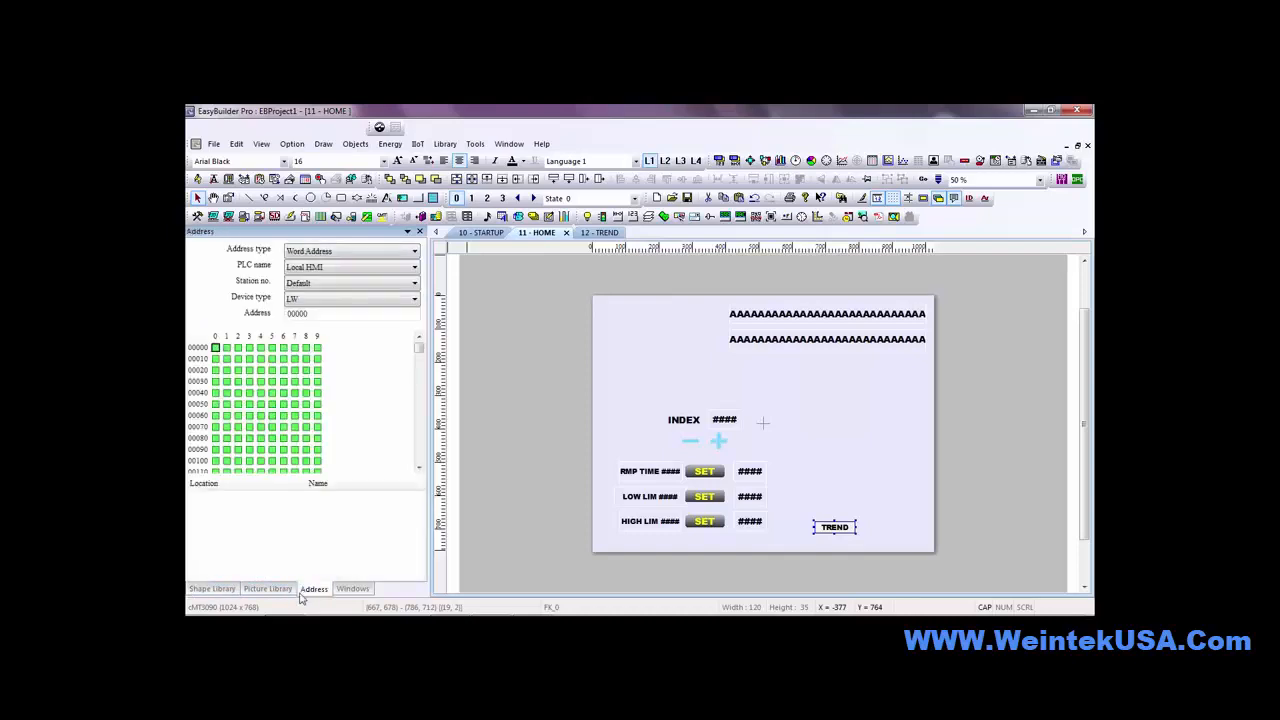
Apply picture 0 of the System Check Box - Flat library to the TREND key and enlarge it to about 136 × 59
{"action": "left_click", "coordinate": [278, 590]}
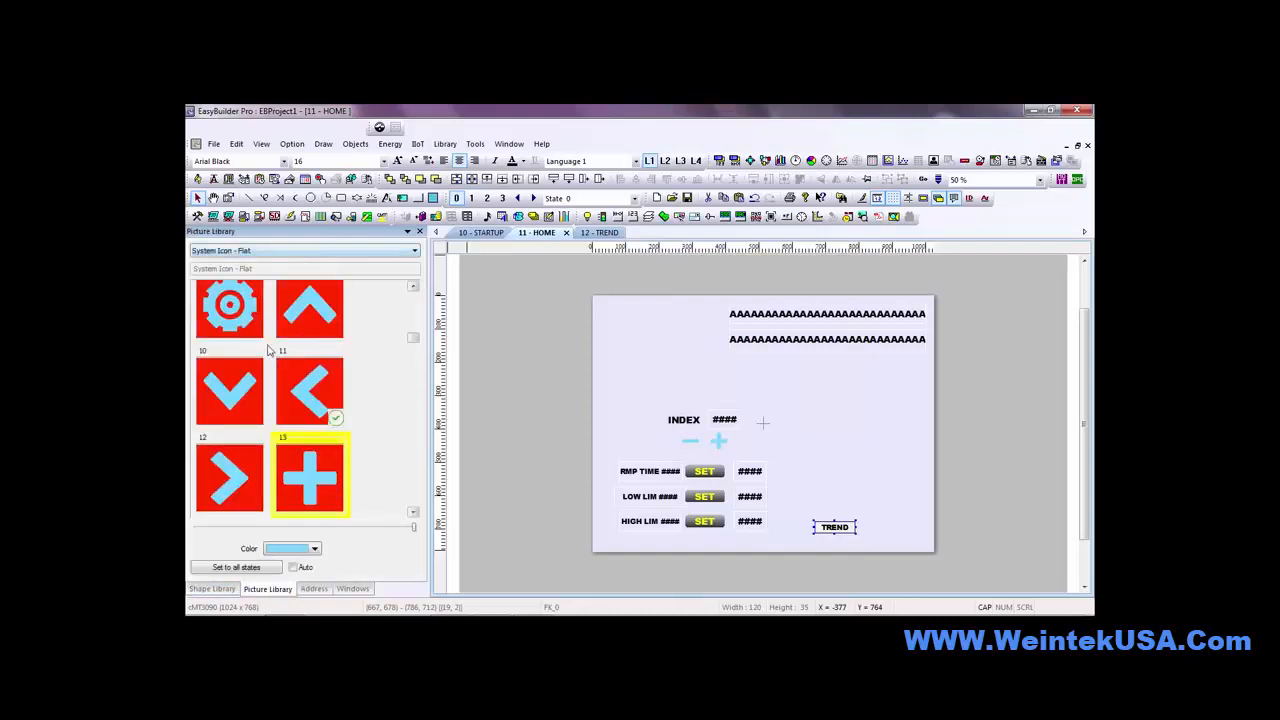
{"action": "left_click", "coordinate": [275, 252]}
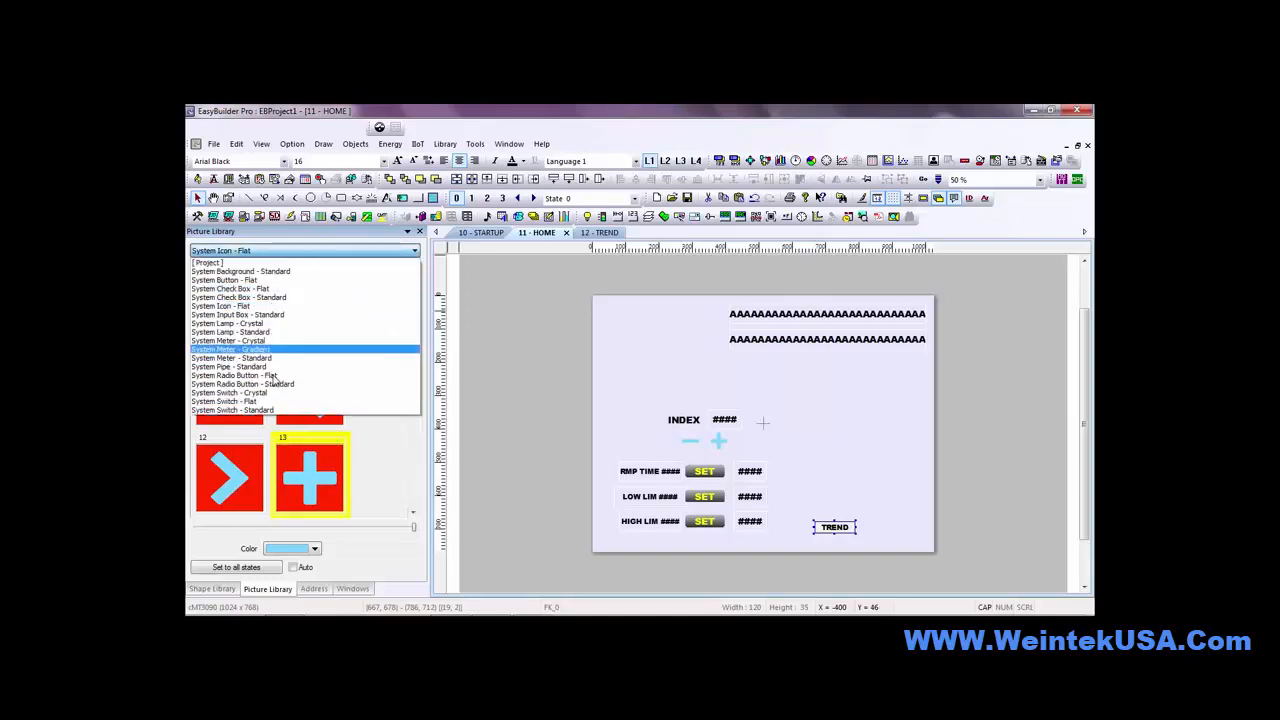
{"action": "left_click", "coordinate": [261, 289]}
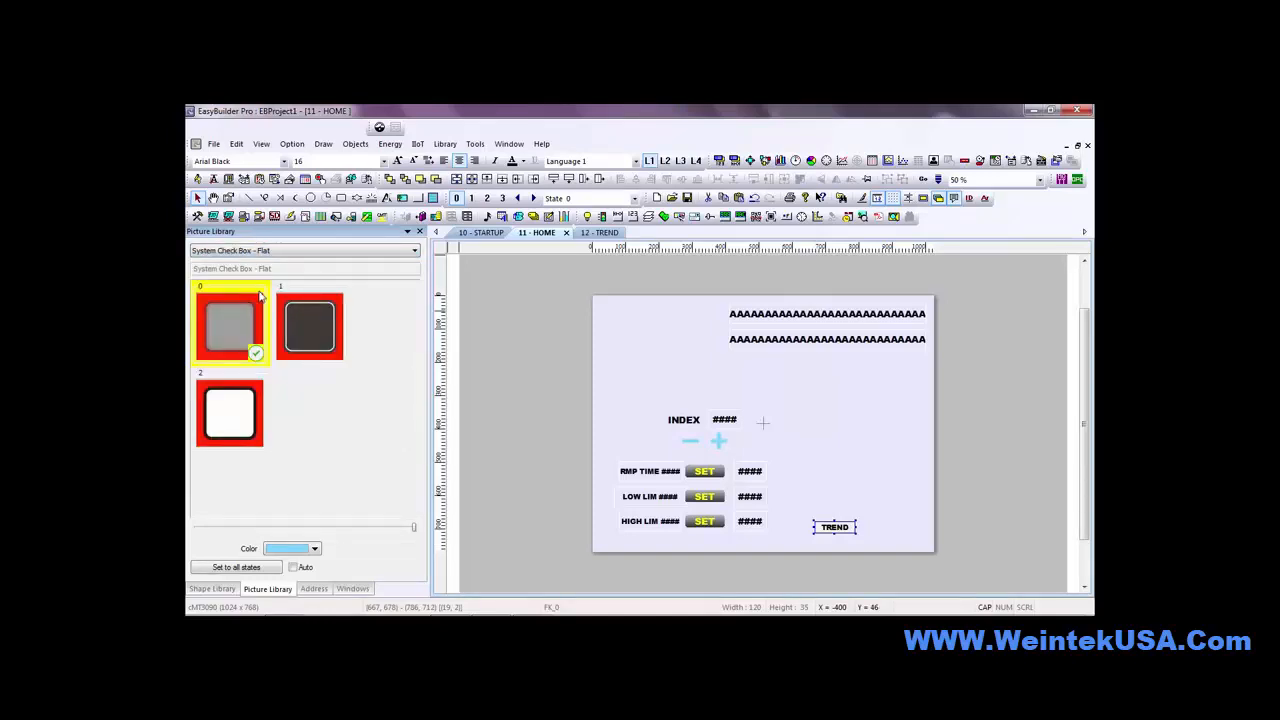
{"action": "left_click", "coordinate": [255, 352]}
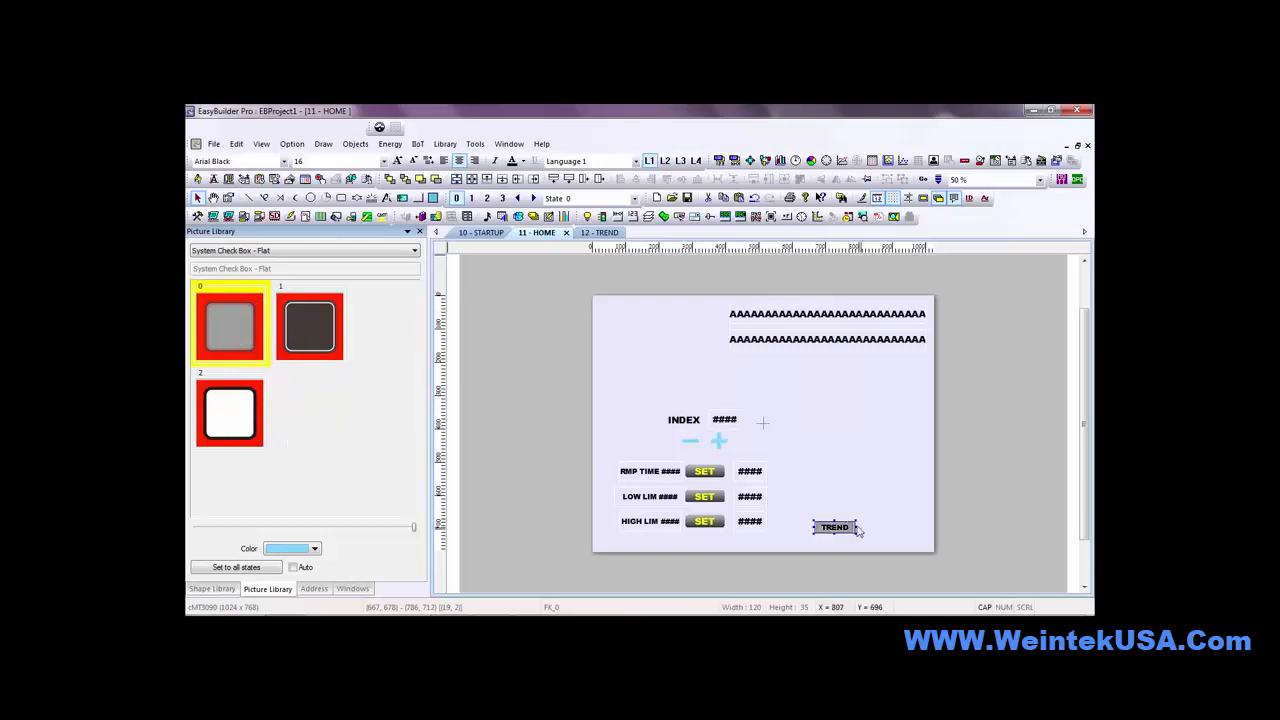
{"action": "left_click_drag", "start_coordinate": [860, 511], "coordinate": [830, 533]}
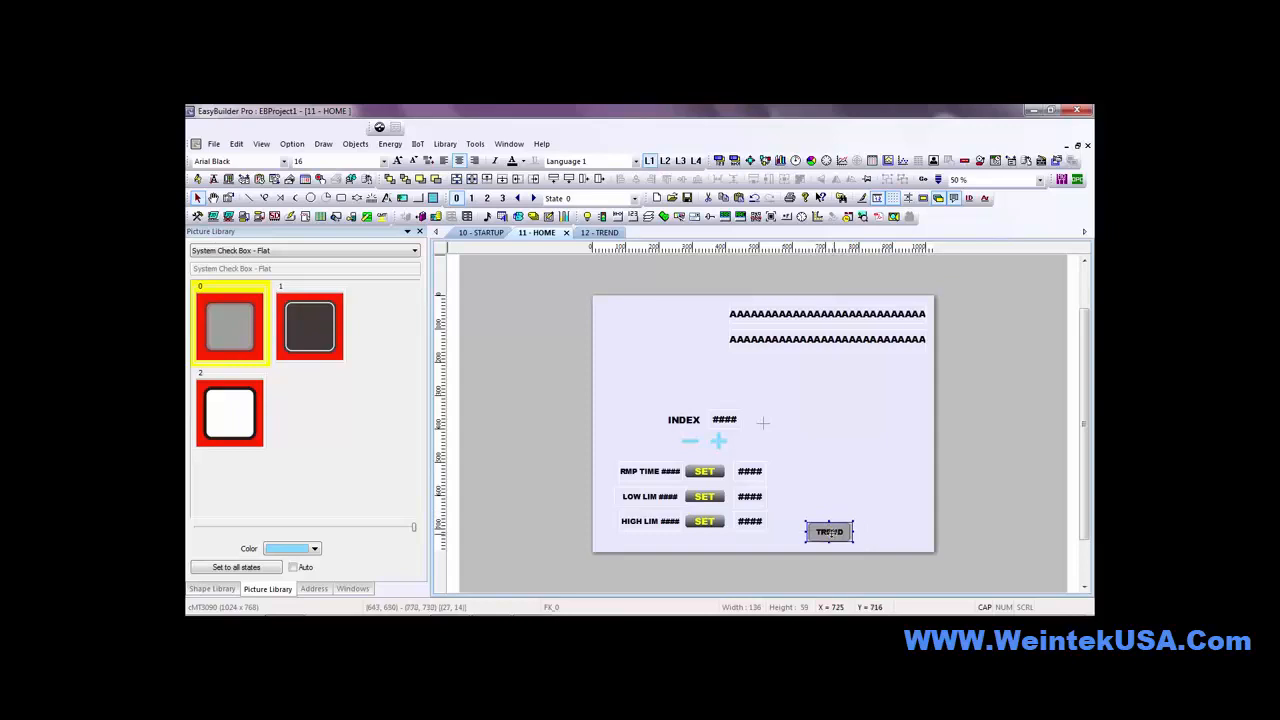
Examine the used word addresses of the Local HMI for device type RW and for LW
{"action": "left_click", "coordinate": [314, 589]}
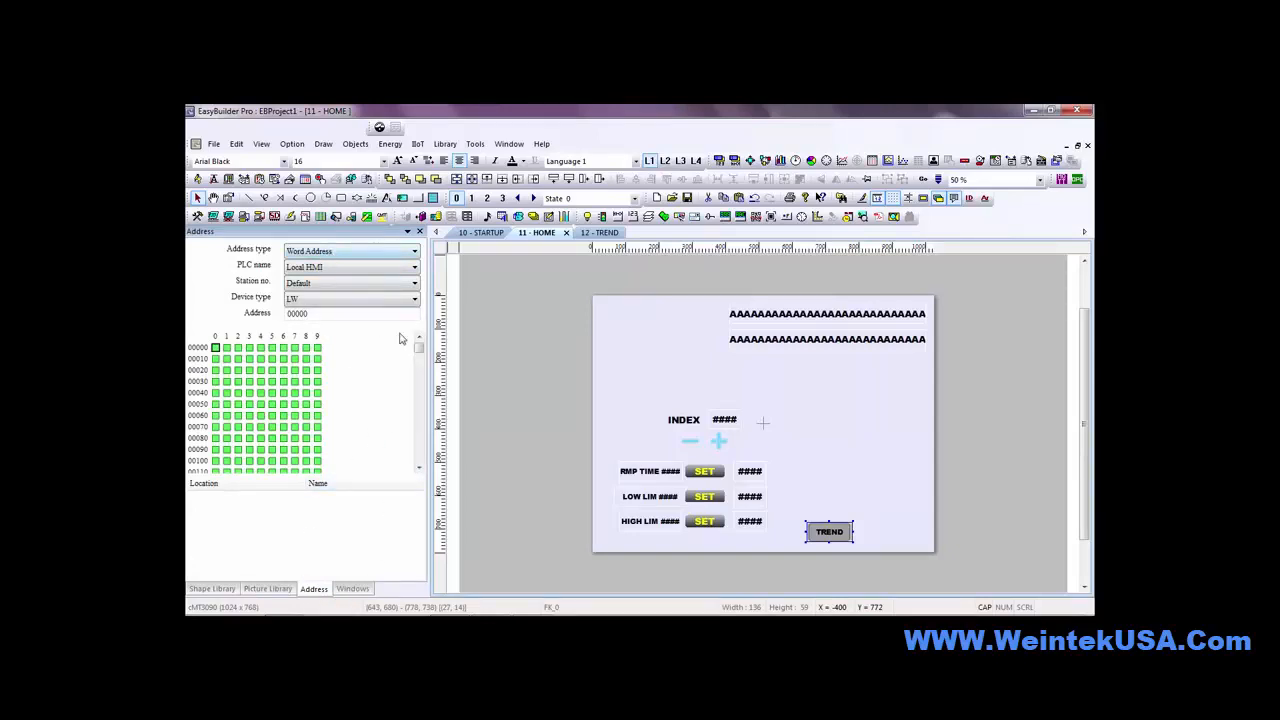
{"action": "left_click", "coordinate": [353, 305]}
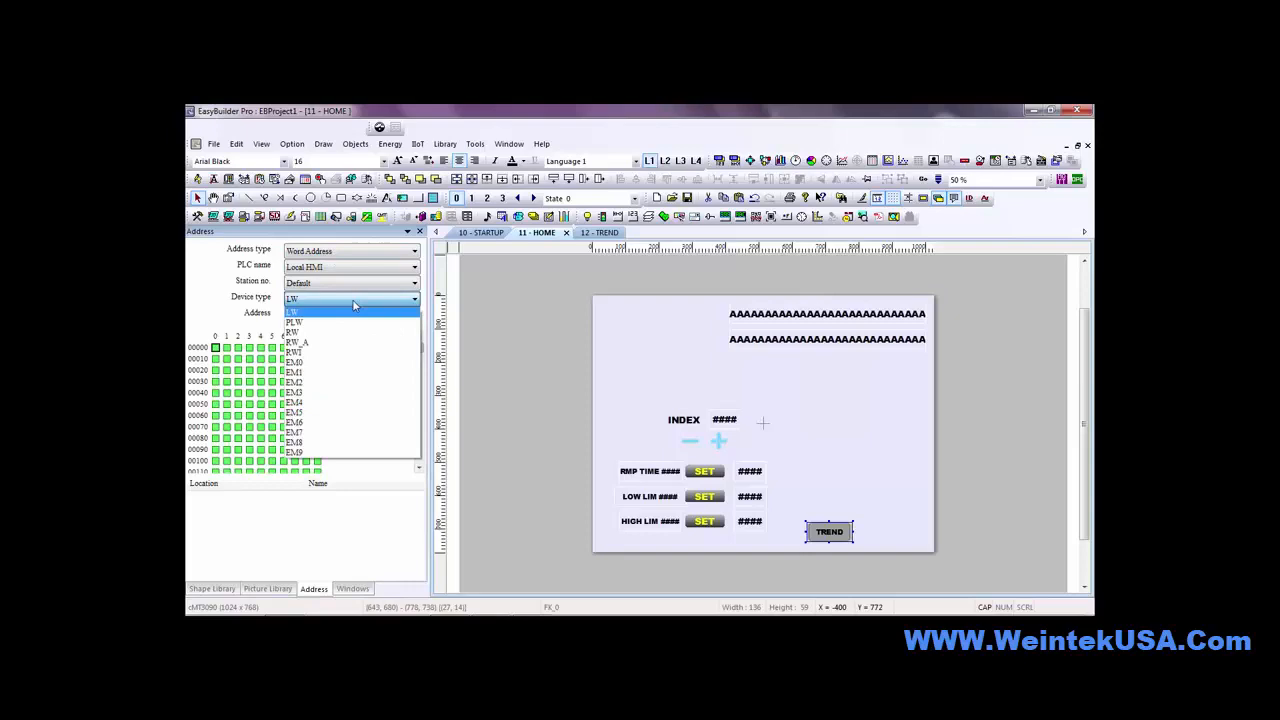
{"action": "left_click", "coordinate": [349, 333]}
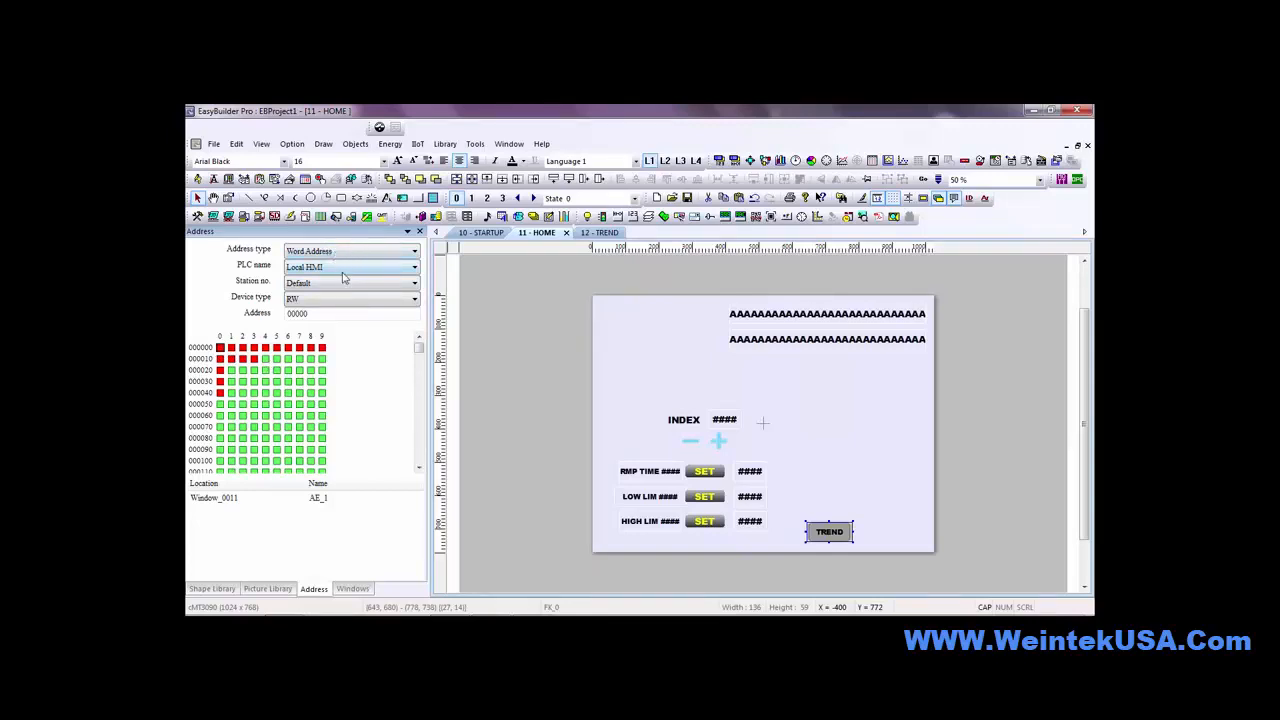
{"action": "left_click", "coordinate": [291, 300]}
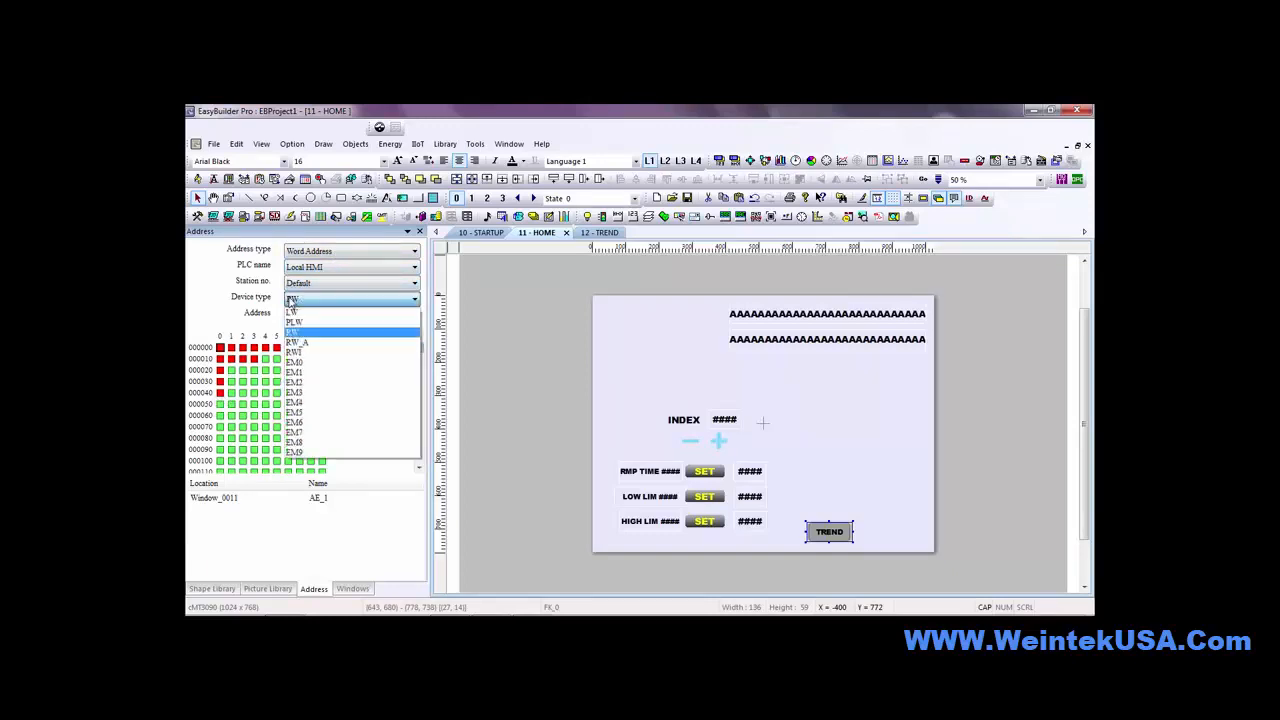
{"action": "left_click", "coordinate": [293, 314]}
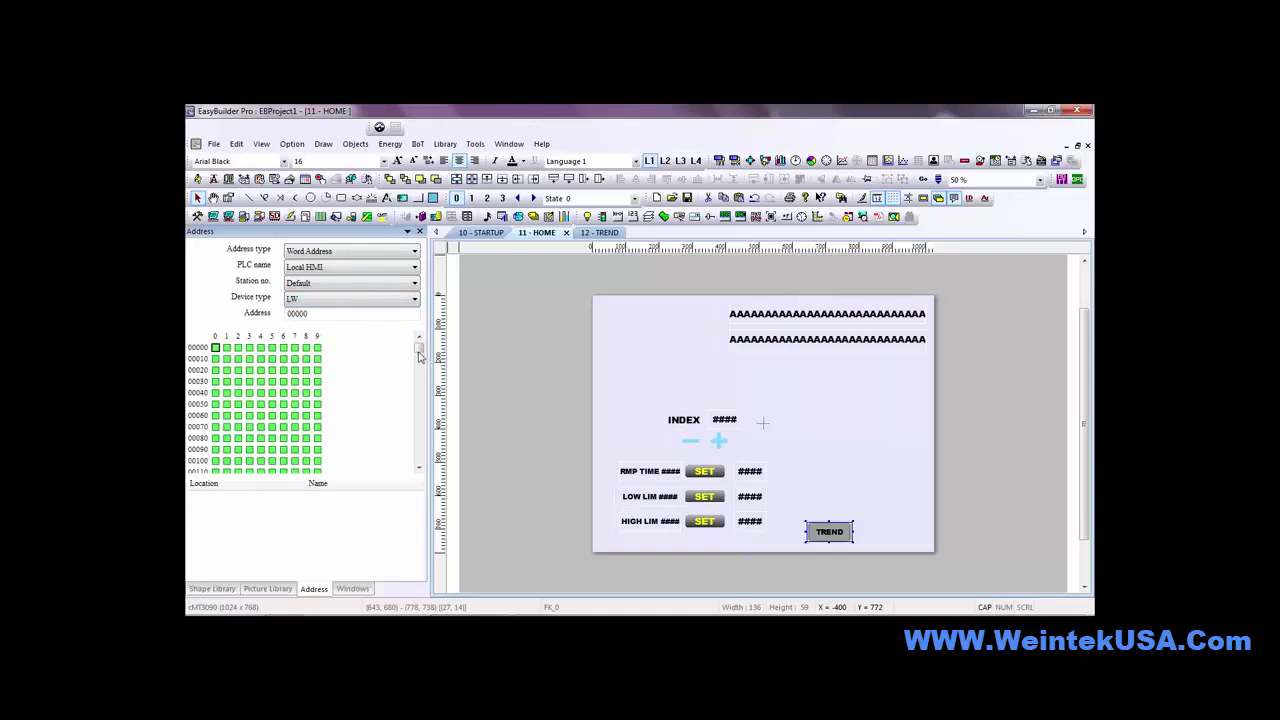
Examine the used word addresses of the FATEK FB/FBs/B1/B1z Series PLC for device type R
{"action": "mouse_move", "coordinate": [420, 357]}
{"action": "left_mouse_down"}
{"action": "mouse_move", "coordinate": [421, 464]}
{"action": "mouse_move", "coordinate": [420, 336]}
{"action": "left_mouse_up"}
{"action": "left_click", "coordinate": [341, 270]}
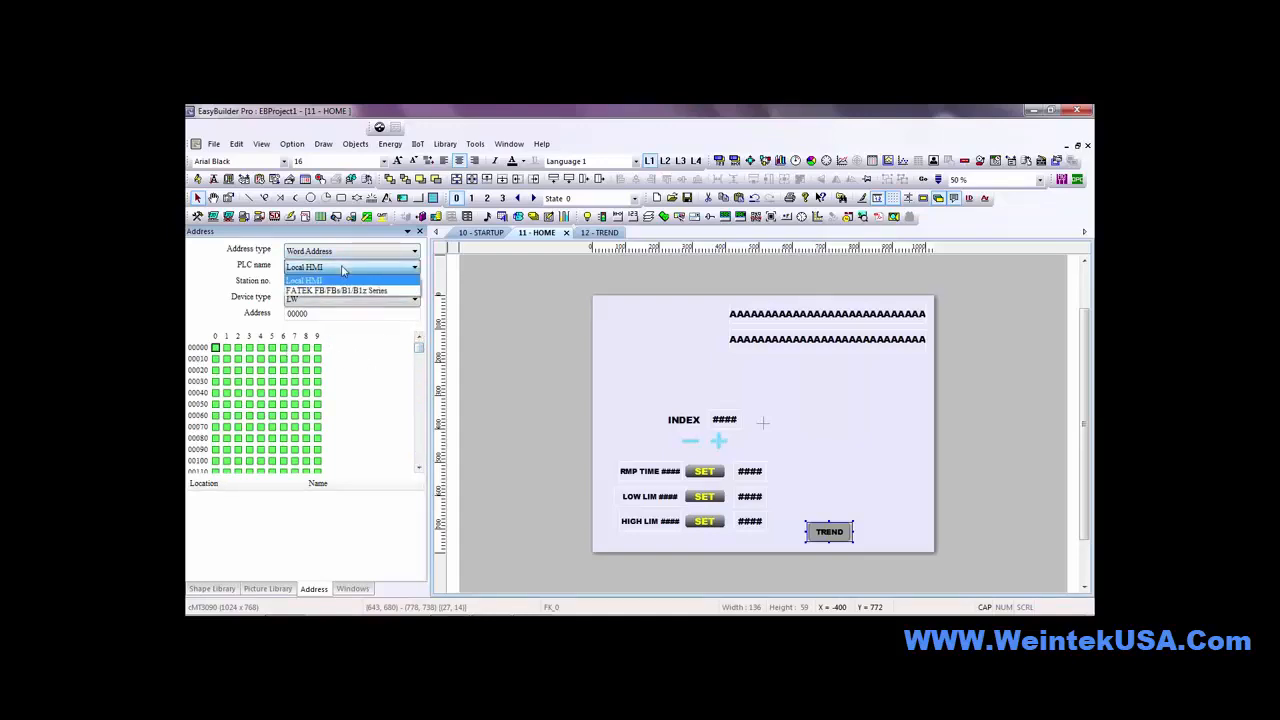
{"action": "left_click", "coordinate": [341, 290]}
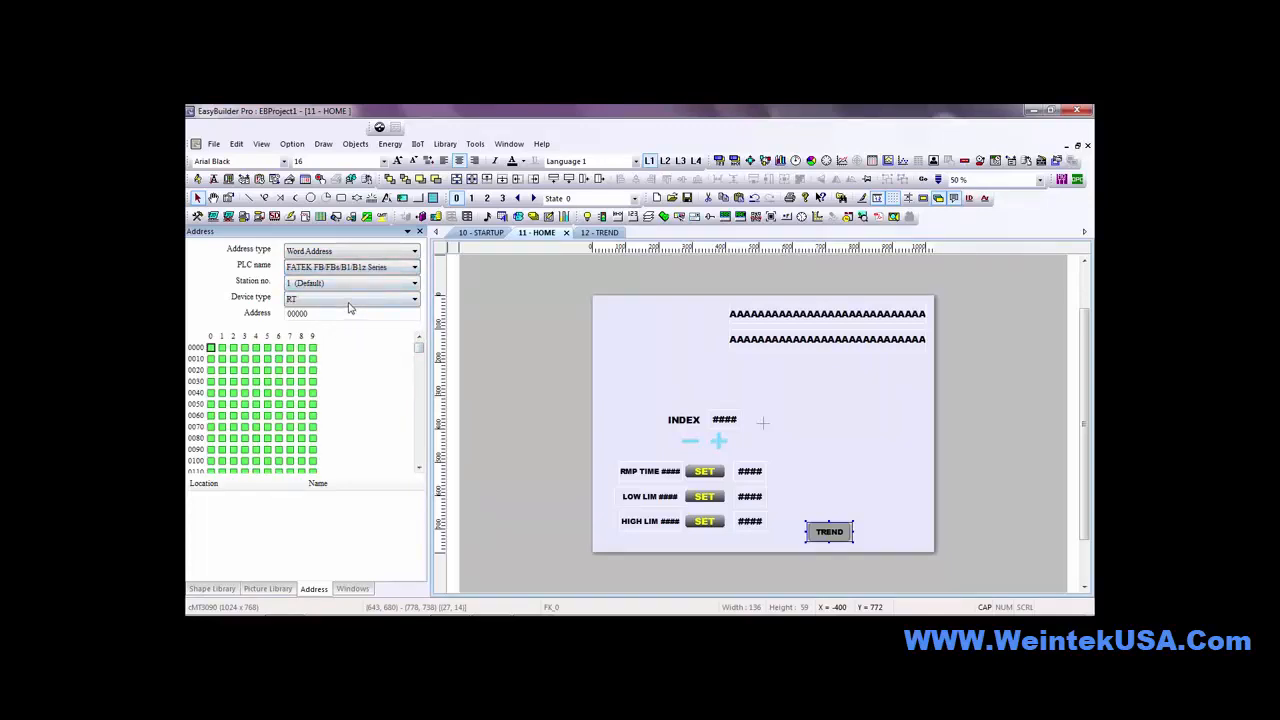
{"action": "left_click", "coordinate": [349, 301]}
{"action": "left_click", "coordinate": [337, 339]}
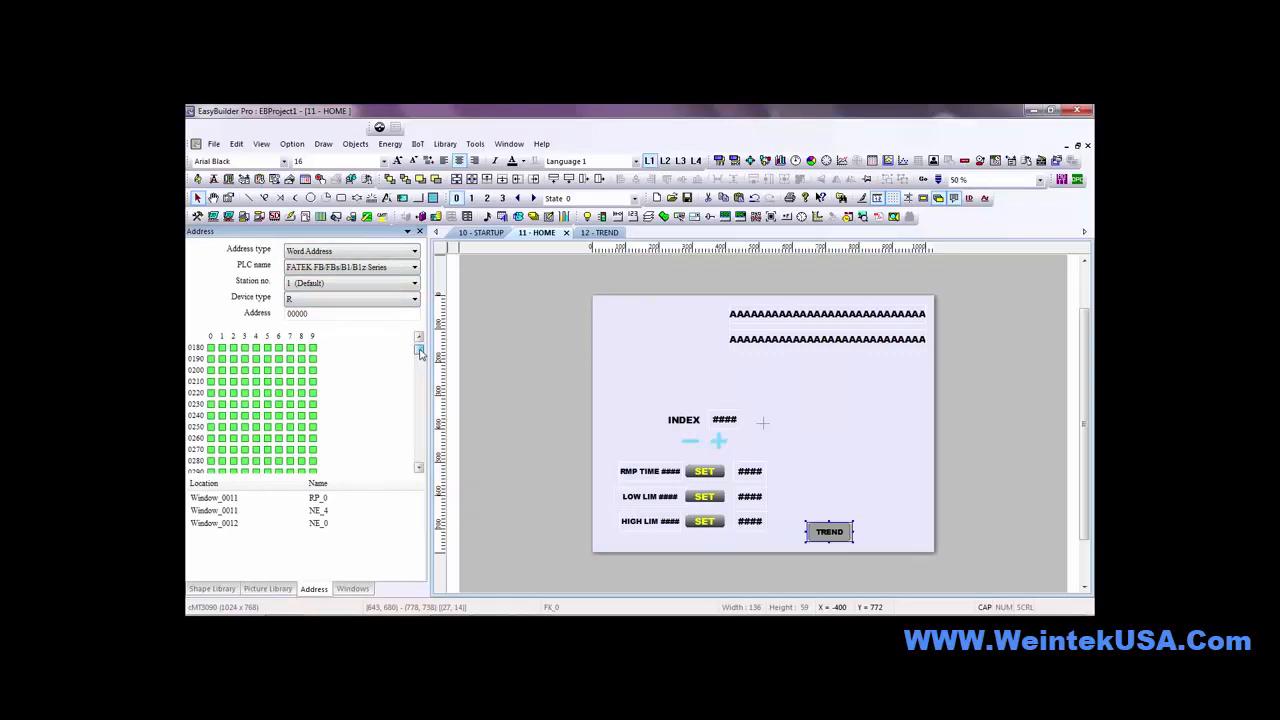
Review the project's window list, the picture library, the button1 shape library and the address usage
{"action": "left_click", "coordinate": [352, 588]}
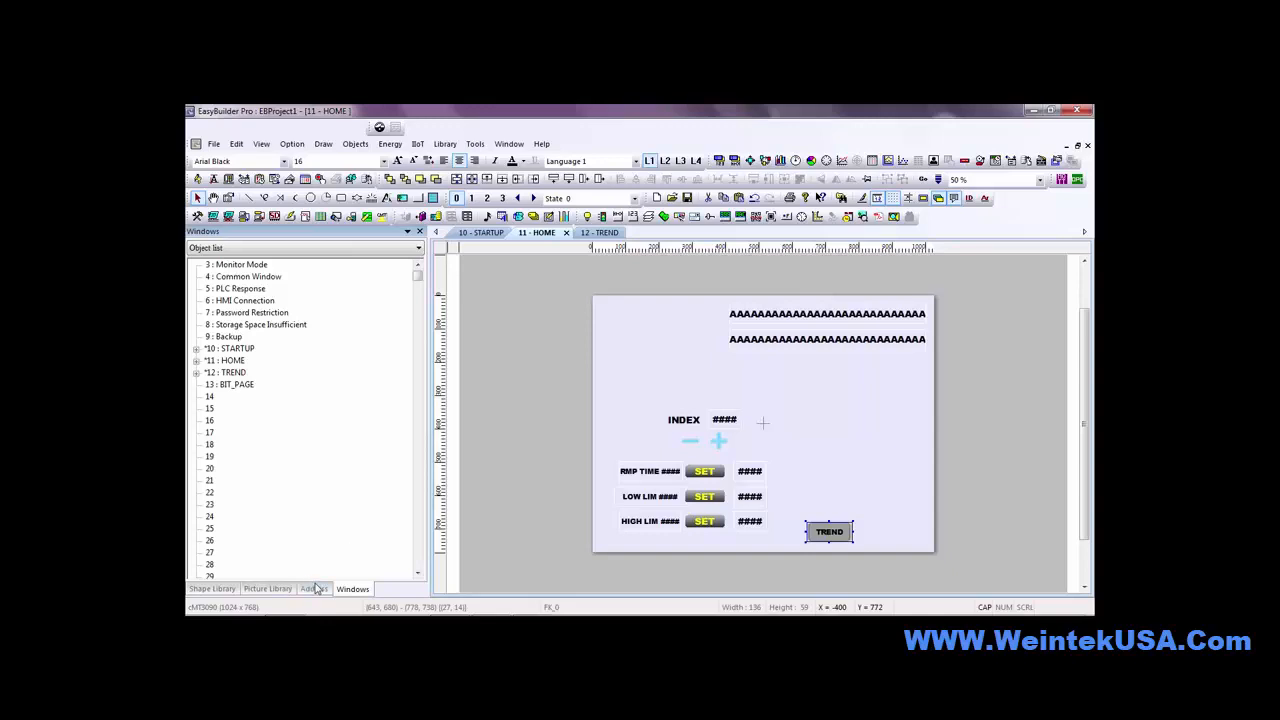
{"action": "left_click", "coordinate": [280, 591]}
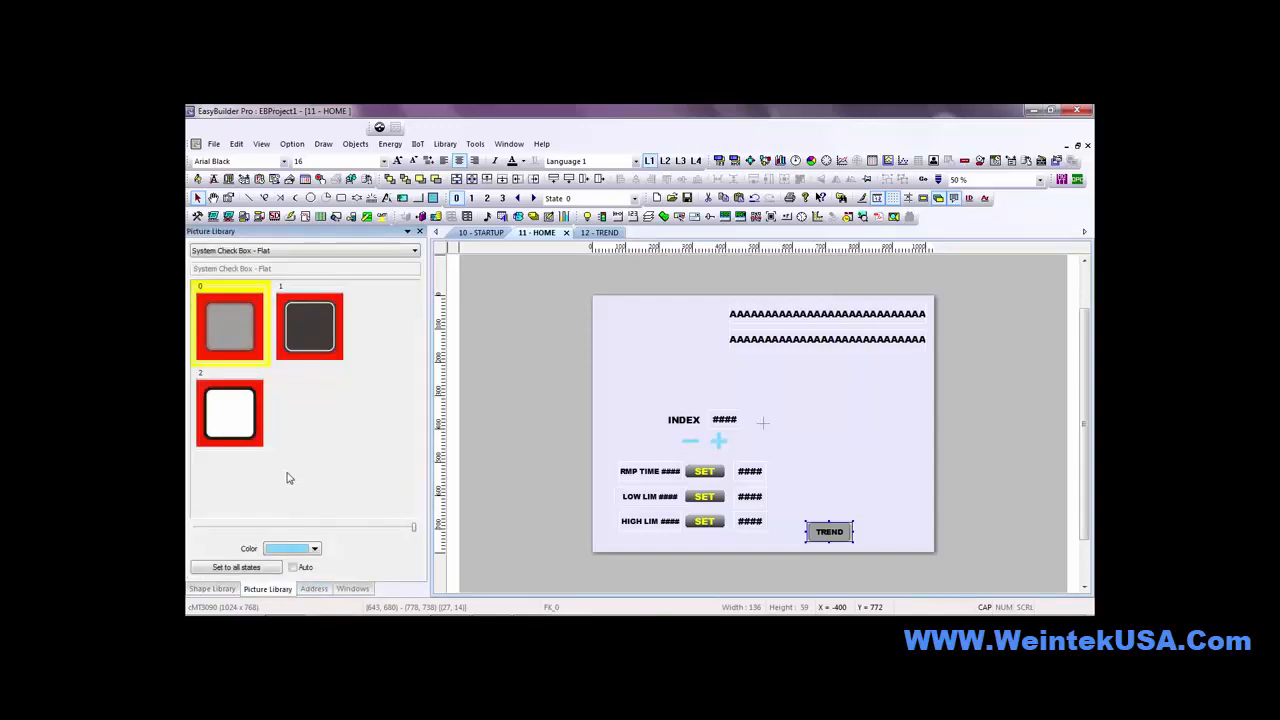
{"action": "left_click", "coordinate": [213, 590]}
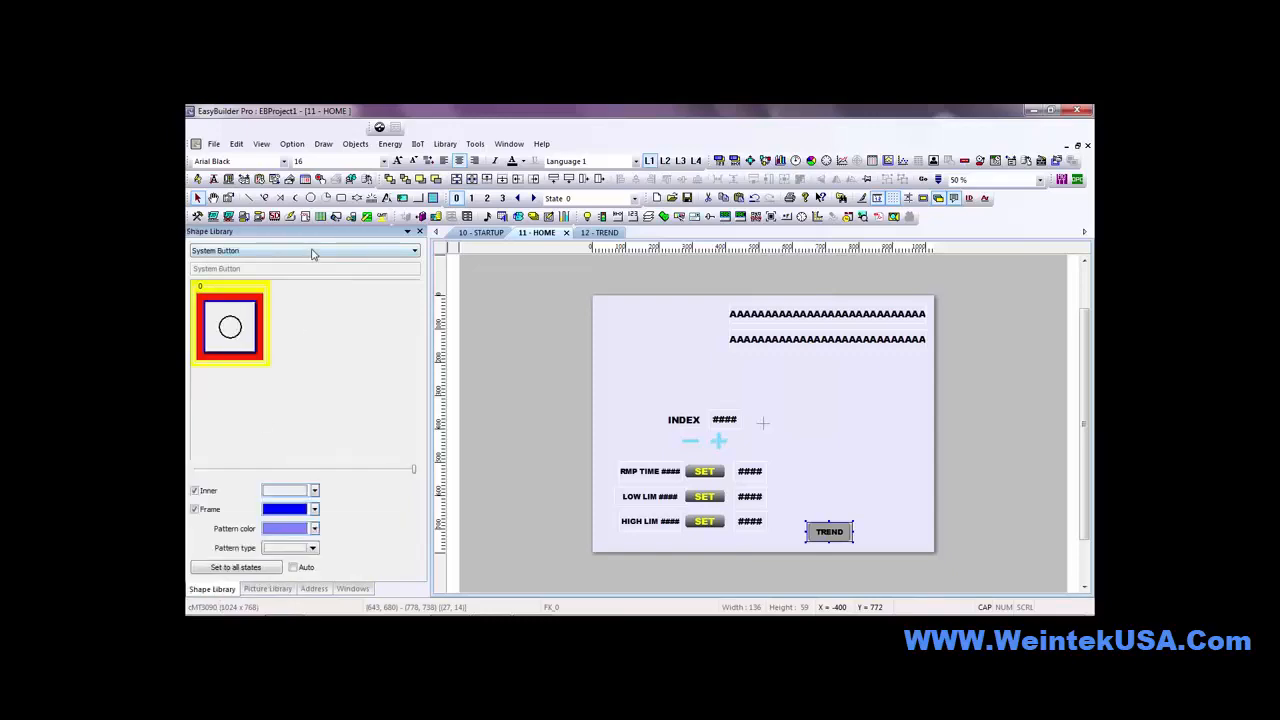
{"action": "left_click", "coordinate": [363, 251]}
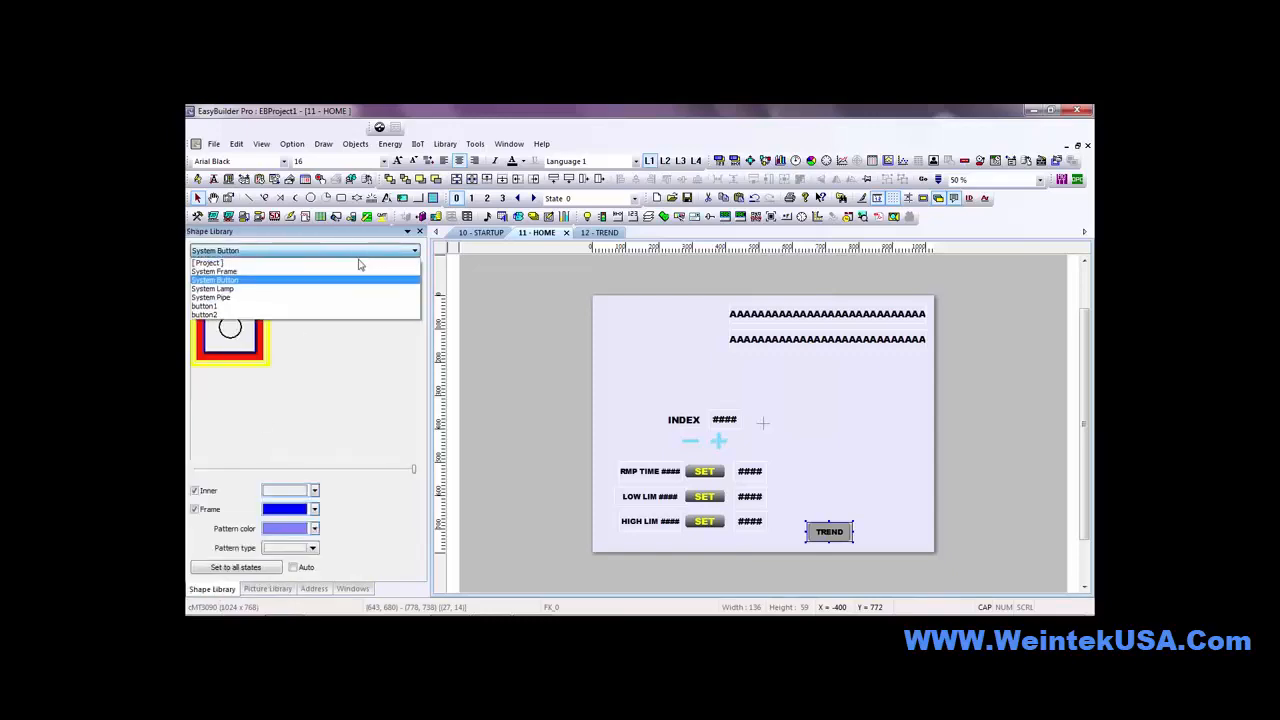
{"action": "left_click", "coordinate": [345, 306]}
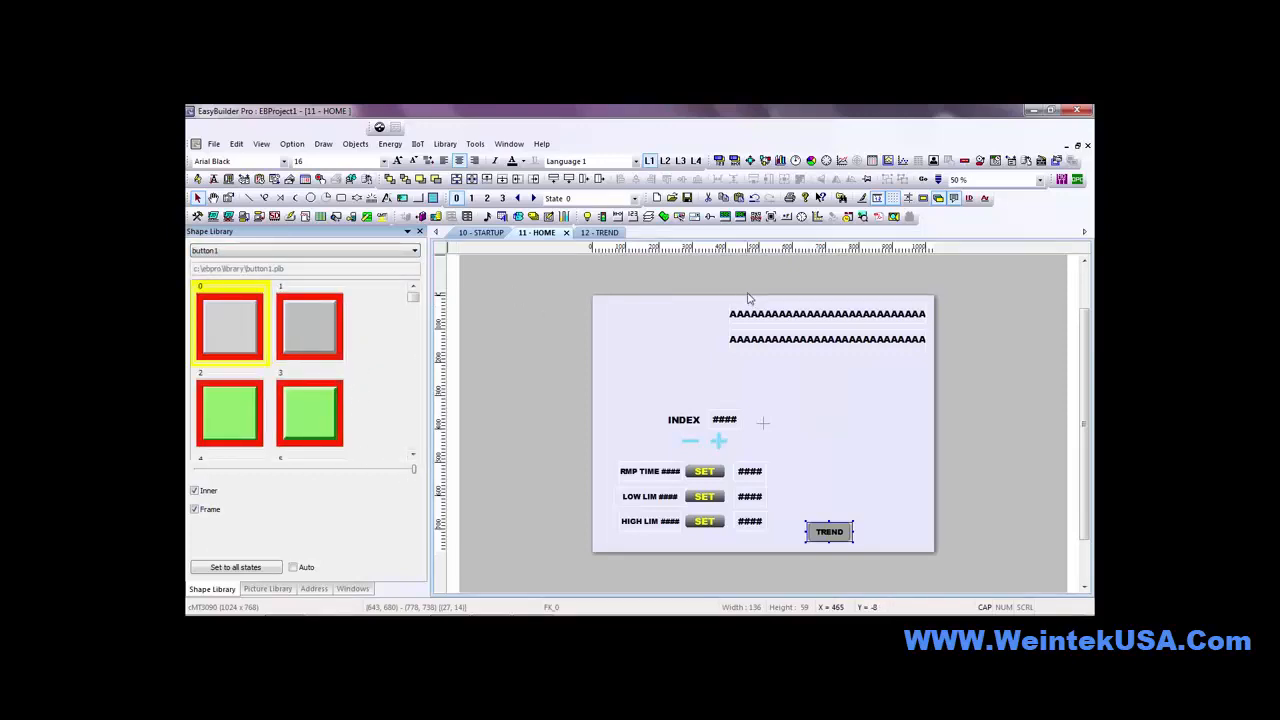
{"action": "left_click", "coordinate": [313, 589]}
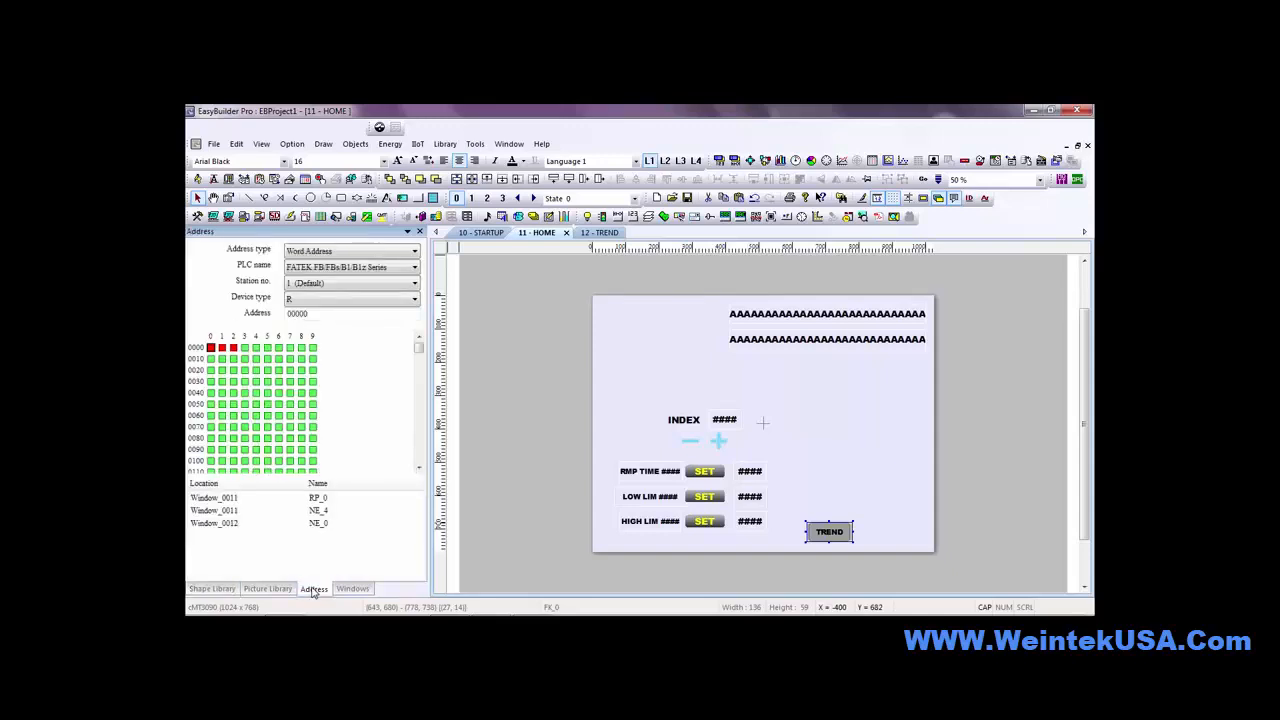
{"action": "left_click", "coordinate": [352, 589]}
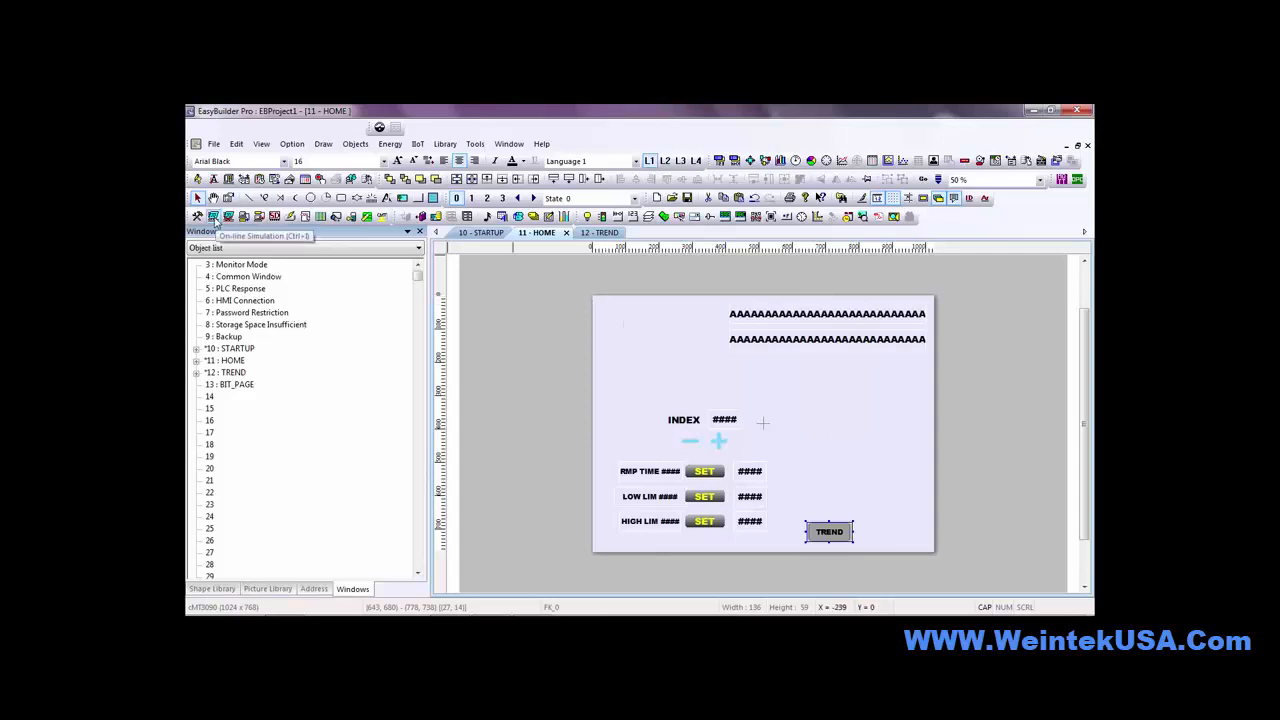
Run the project in on-line simulation, go from the startup window to HOME and shrink the viewer window
{"action": "left_click", "coordinate": [214, 219]}
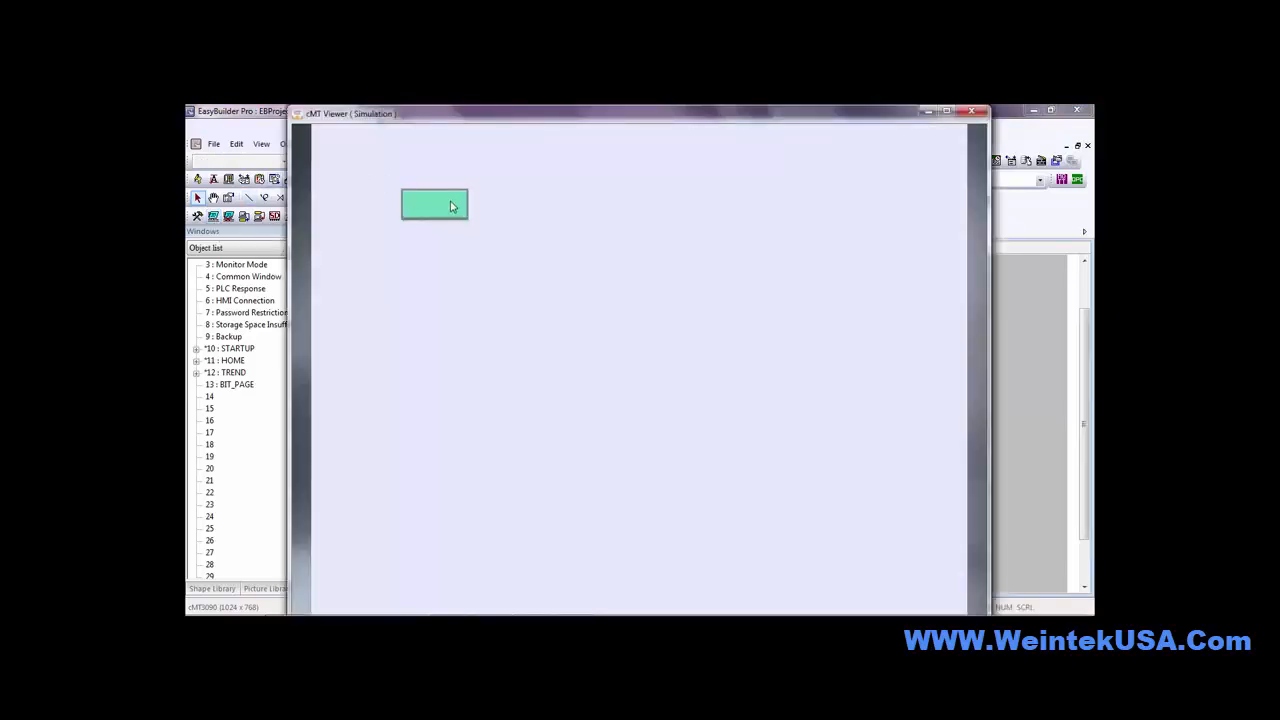
{"action": "left_click", "coordinate": [450, 206]}
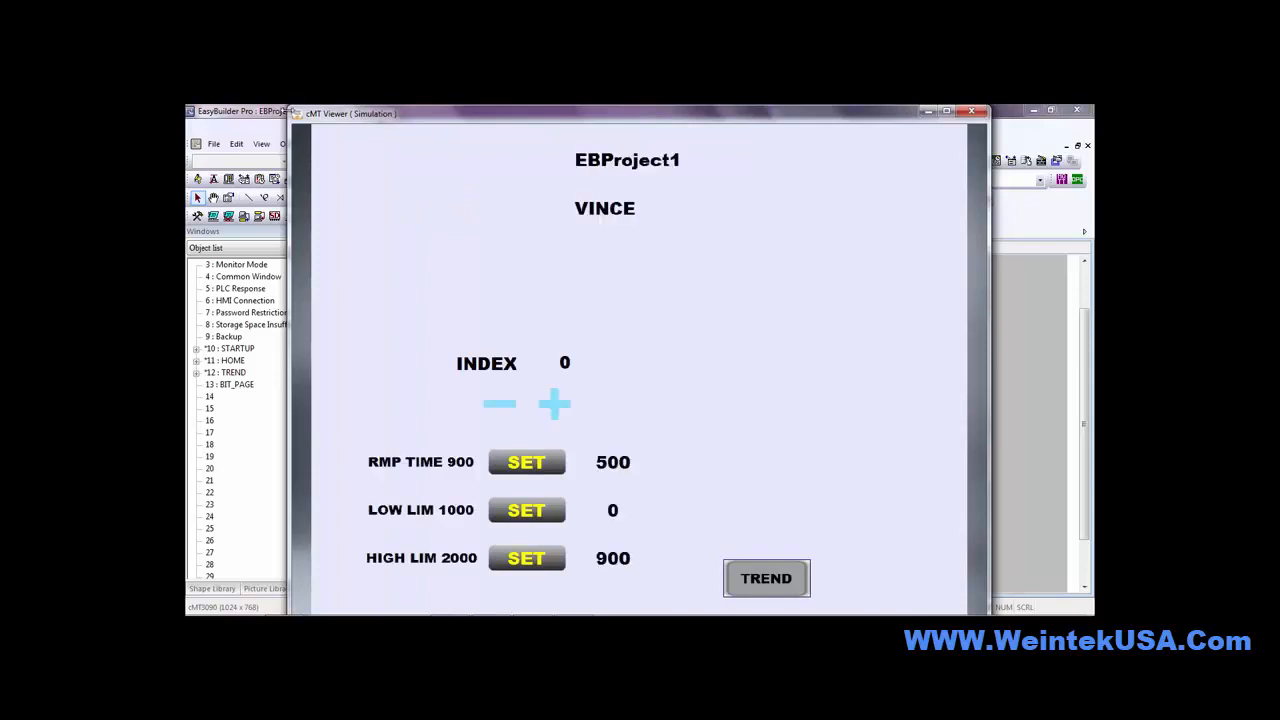
{"action": "left_click_drag", "start_coordinate": [286, 106], "coordinate": [352, 135]}
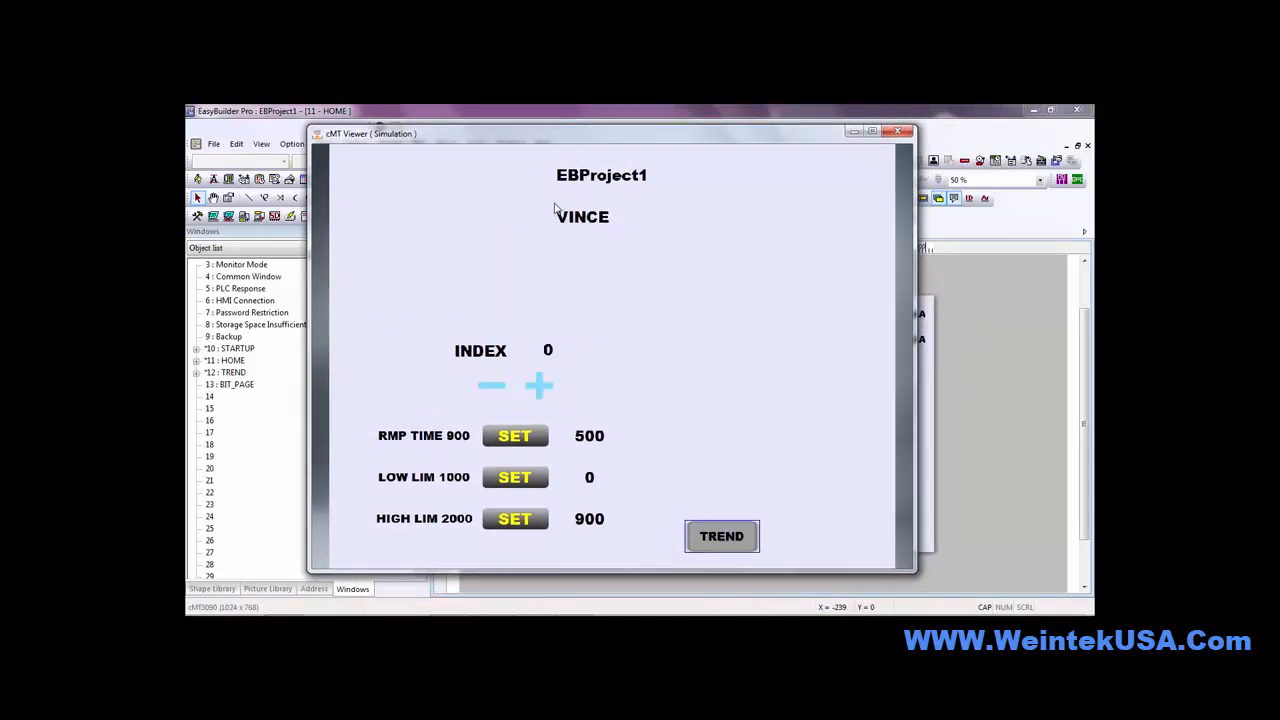
Step the recipe INDEX up to 9 and back down to 0 to check the stored recipe values
{"action": "left_click", "coordinate": [539, 386]}
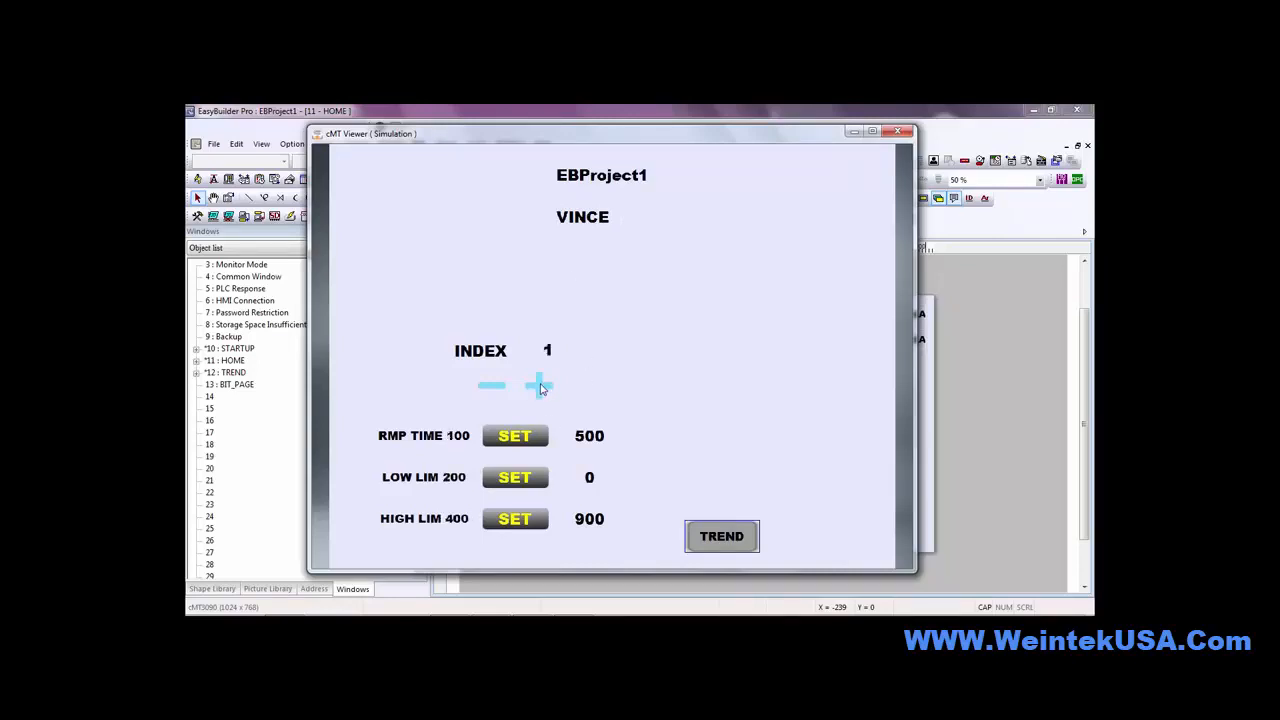
{"action": "left_click", "coordinate": [539, 386]}
{"action": "left_click", "coordinate": [539, 386]}
{"action": "left_click", "coordinate": [539, 386]}
{"action": "left_click", "coordinate": [539, 386]}
{"action": "left_click", "coordinate": [539, 386]}
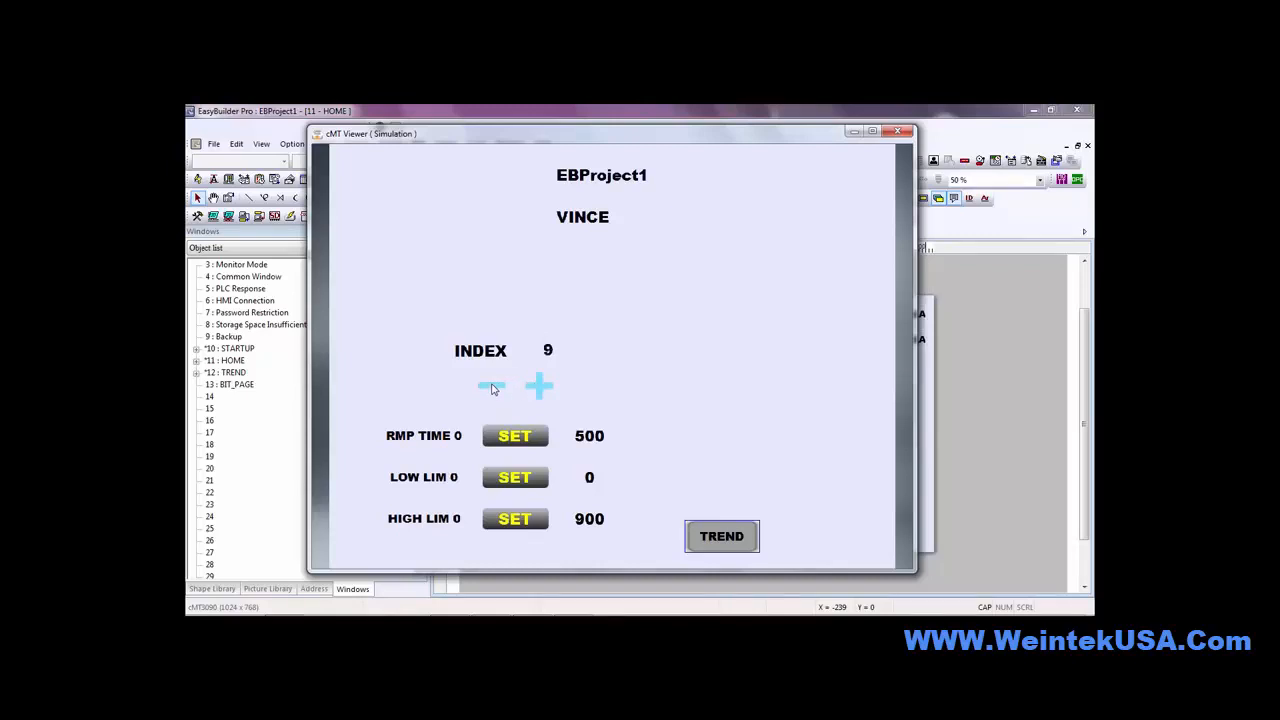
{"action": "left_click", "coordinate": [491, 386]}
{"action": "left_click", "coordinate": [491, 386]}
{"action": "left_click", "coordinate": [491, 386]}
{"action": "left_click", "coordinate": [491, 386]}
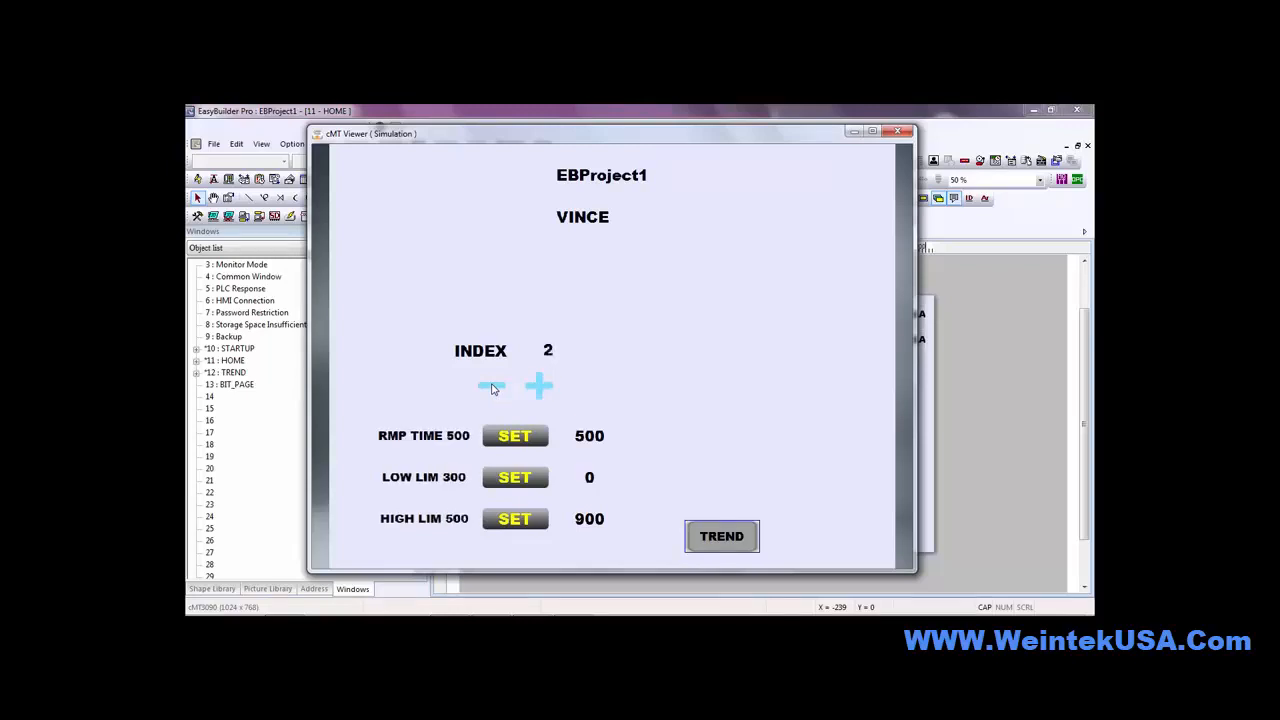
{"action": "left_click", "coordinate": [491, 386]}
{"action": "left_click", "coordinate": [491, 386]}
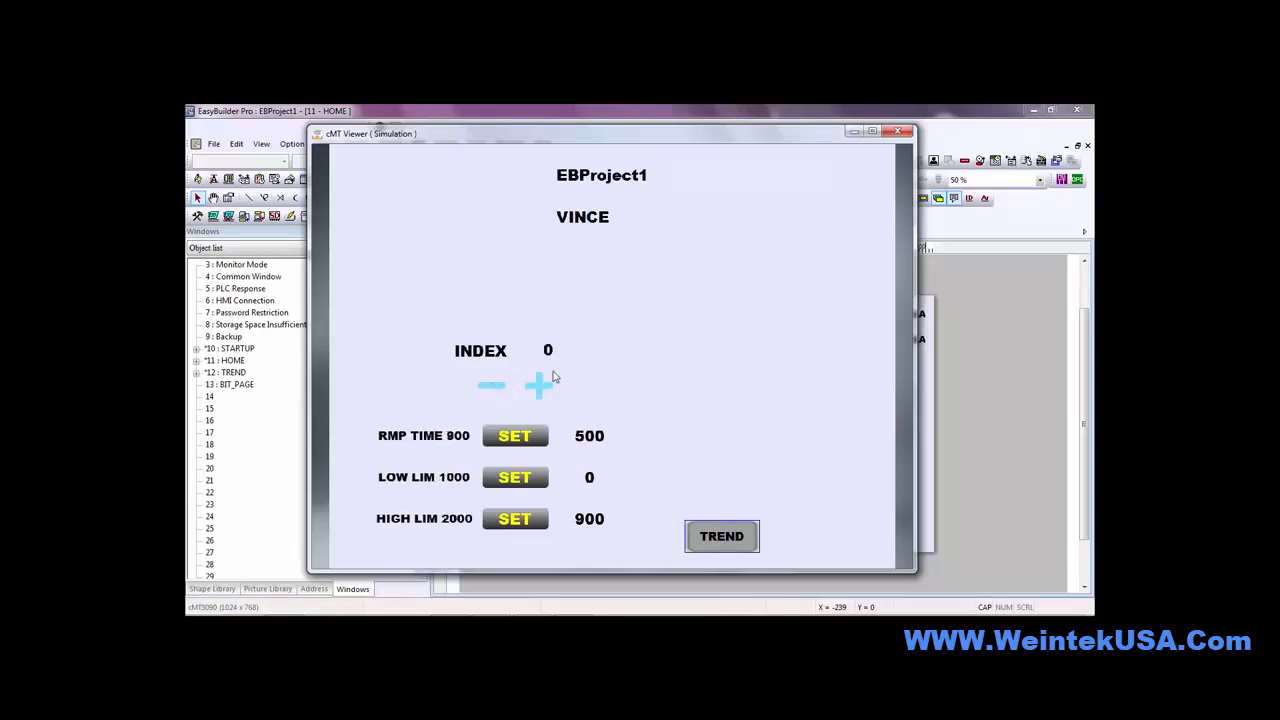
Send the recipe's LOW LIM of 1000 to the PLC and switch the ramp ON in the TREND popup, closing the popup again
{"action": "left_click", "coordinate": [522, 479]}
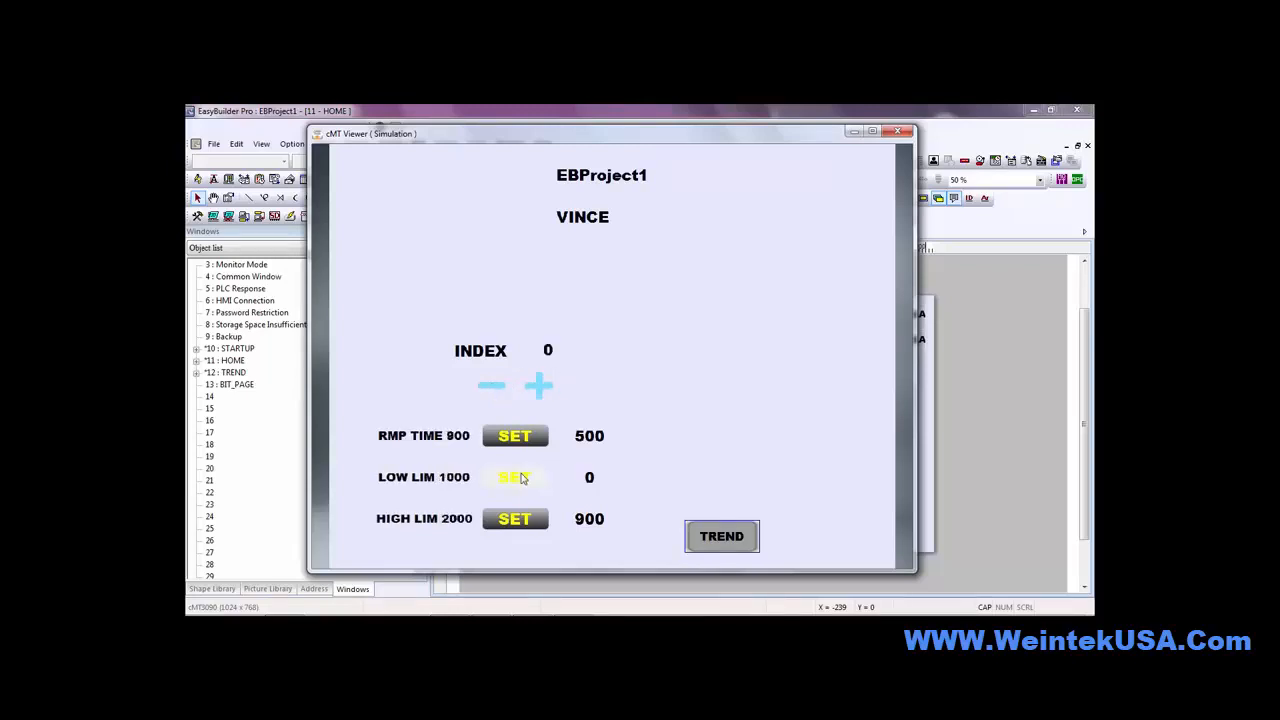
{"action": "left_click", "coordinate": [722, 537]}
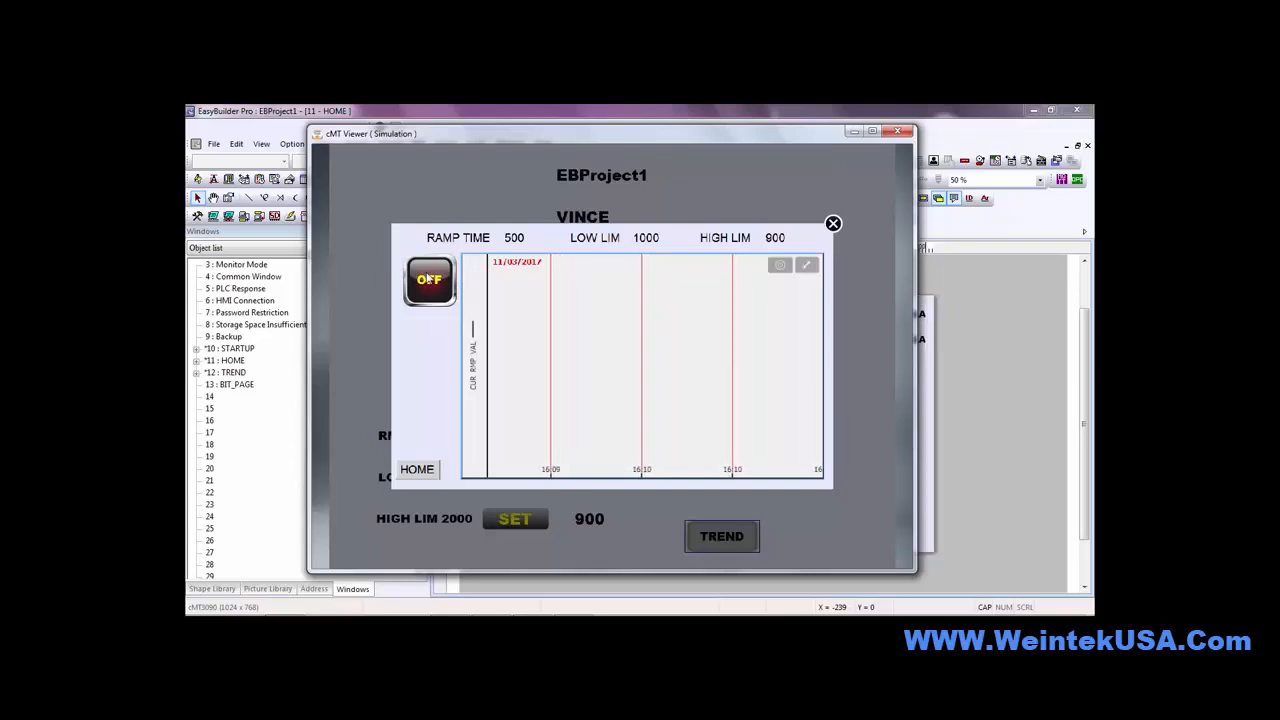
{"action": "left_click", "coordinate": [428, 280]}
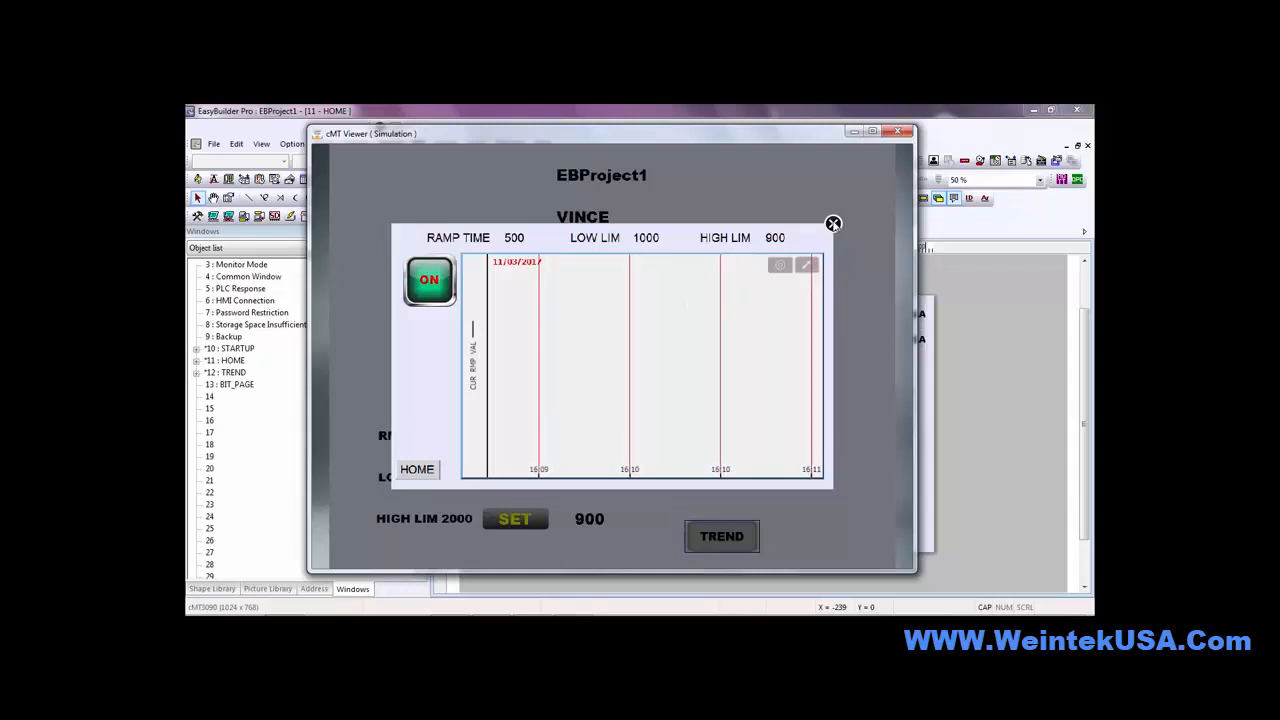
{"action": "left_click", "coordinate": [833, 223]}
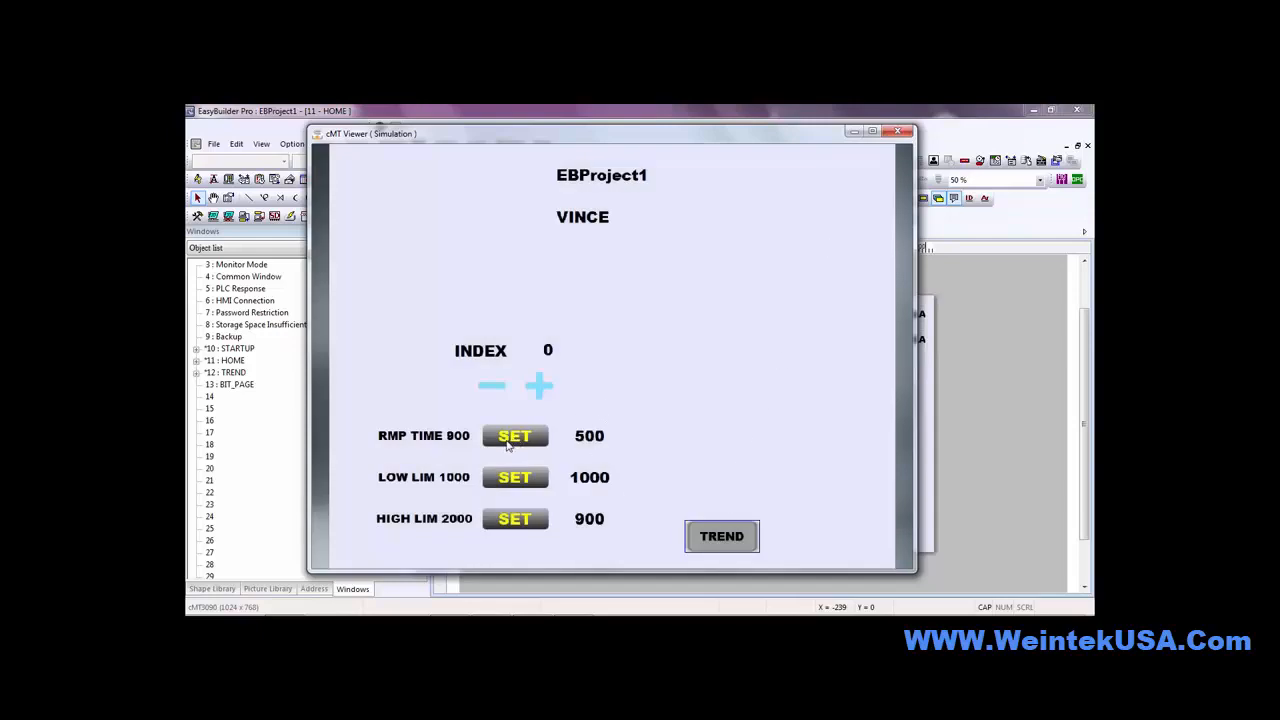
Set the recipe's RMP TIME to 50 and send it to the PLC
{"action": "left_click", "coordinate": [590, 441]}
{"action": "left_click", "coordinate": [459, 436]}
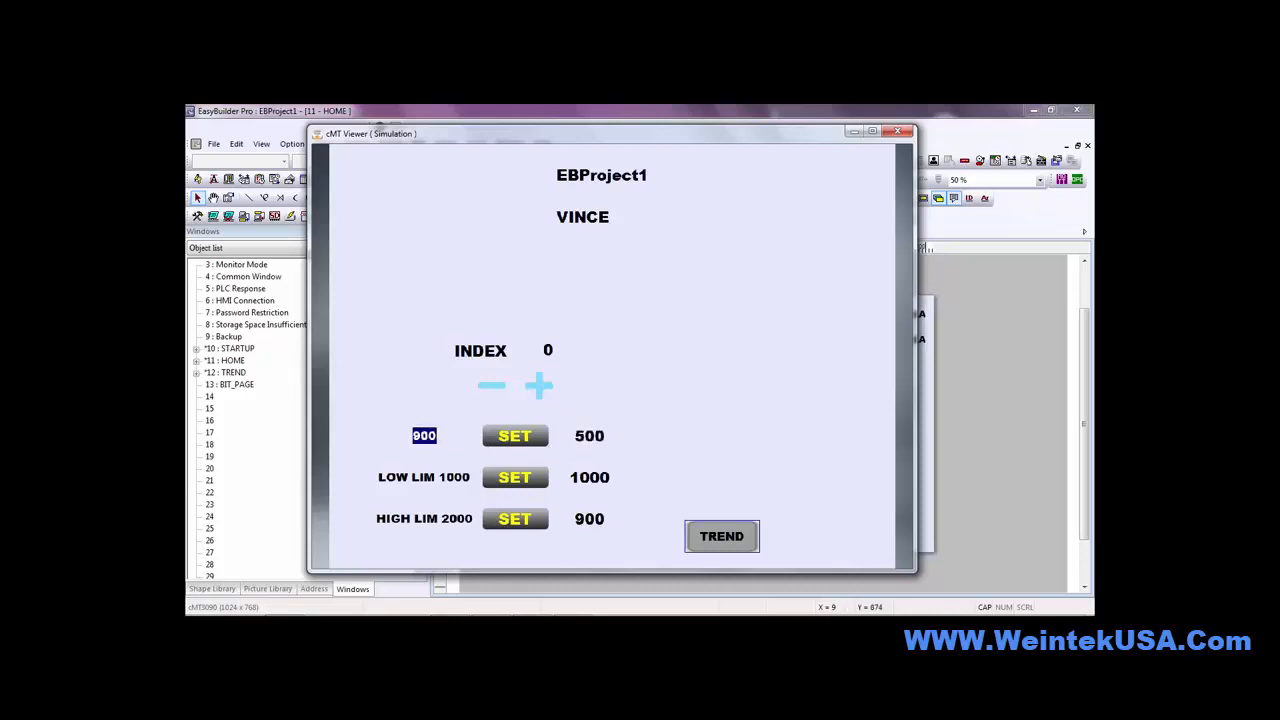
{"action": "type", "text": "50"}
{"action": "key", "text": "Return"}
{"action": "left_click", "coordinate": [516, 436]}
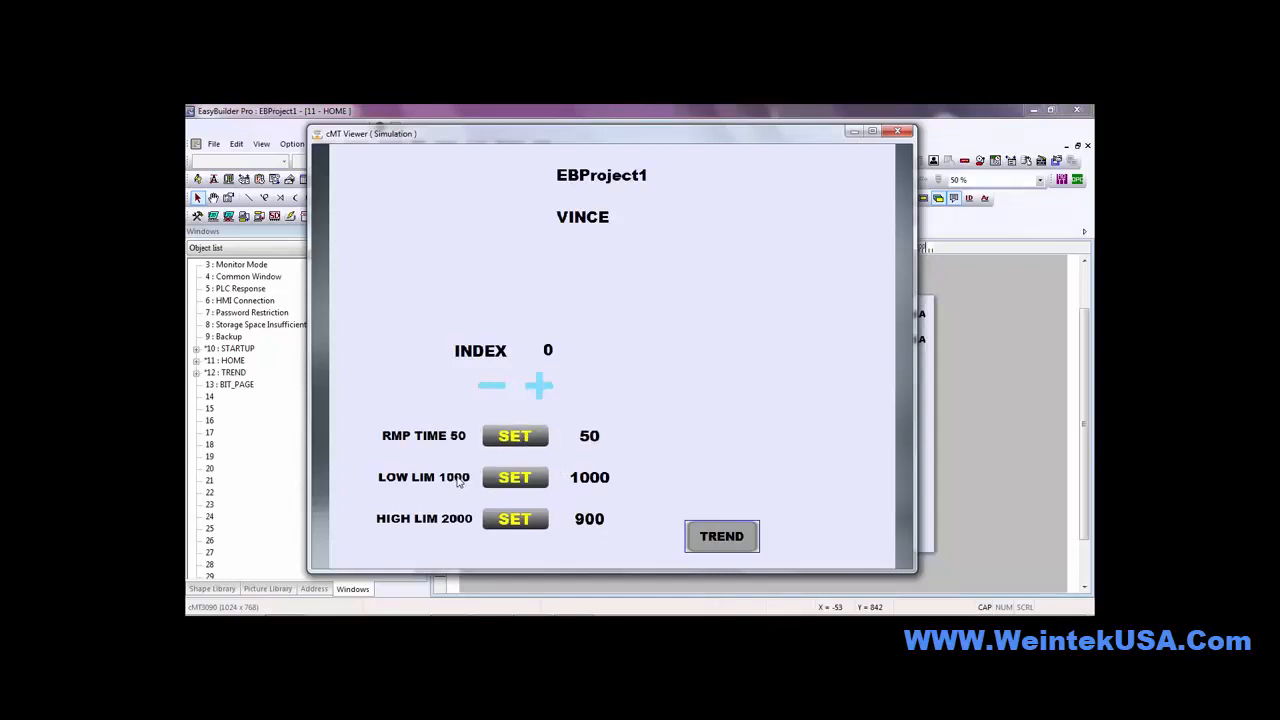
Set the recipe's LOW LIM to 0 and send it to the PLC
{"action": "left_click", "coordinate": [458, 481]}
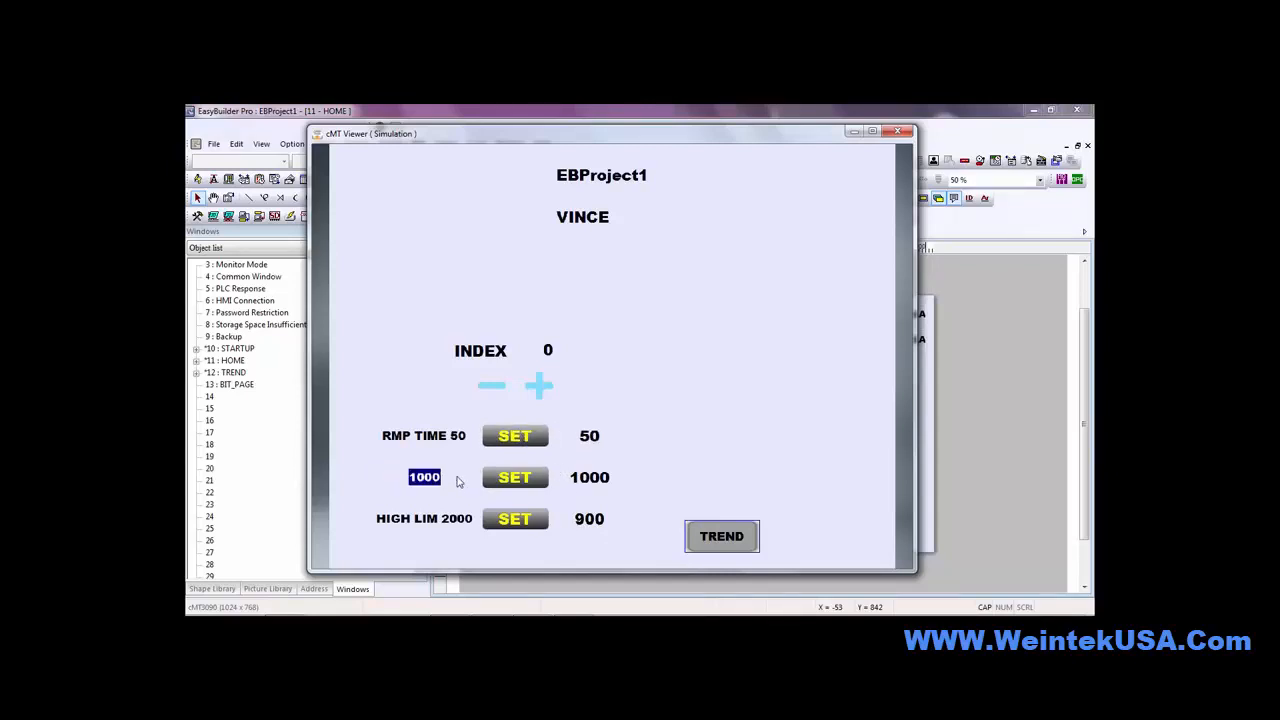
{"action": "type", "text": "0"}
{"action": "key", "text": "Return"}
{"action": "left_click", "coordinate": [505, 480]}
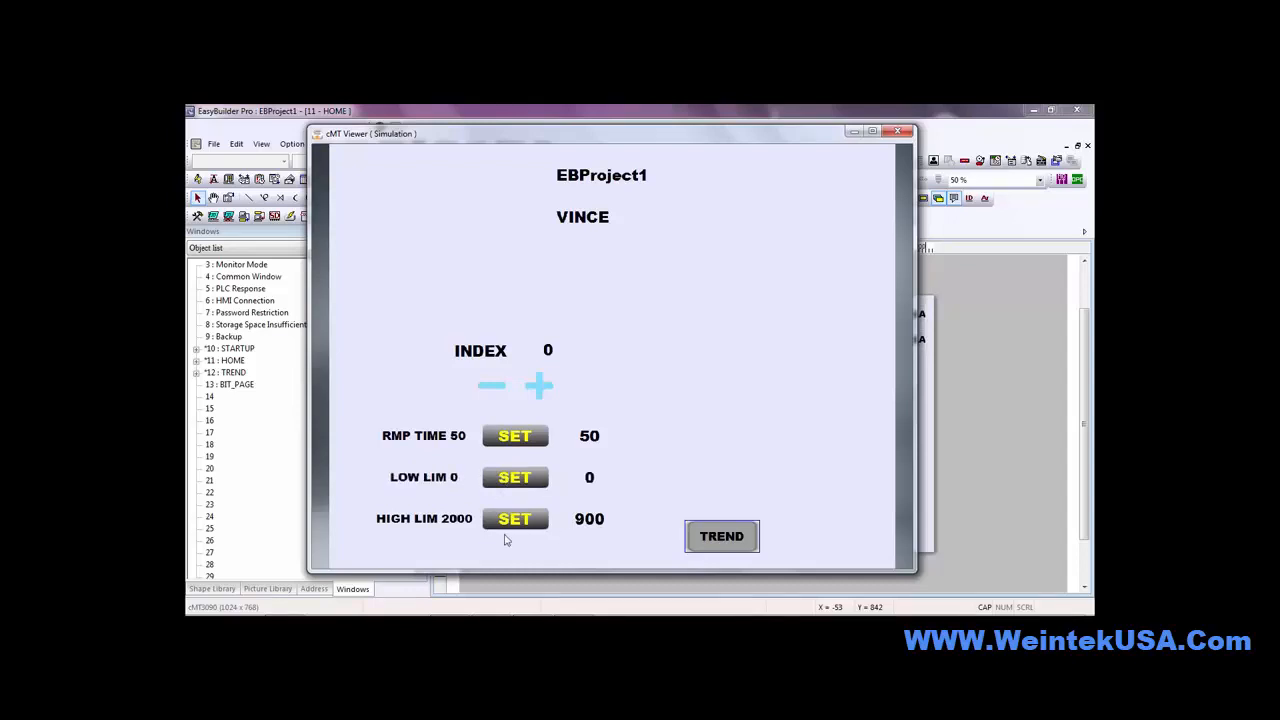
Set the recipe's HIGH LIM to 1000 and send it to the PLC
{"action": "left_click", "coordinate": [458, 521]}
{"action": "type", "text": "1000"}
{"action": "key", "text": "Return"}
{"action": "left_click", "coordinate": [516, 519]}
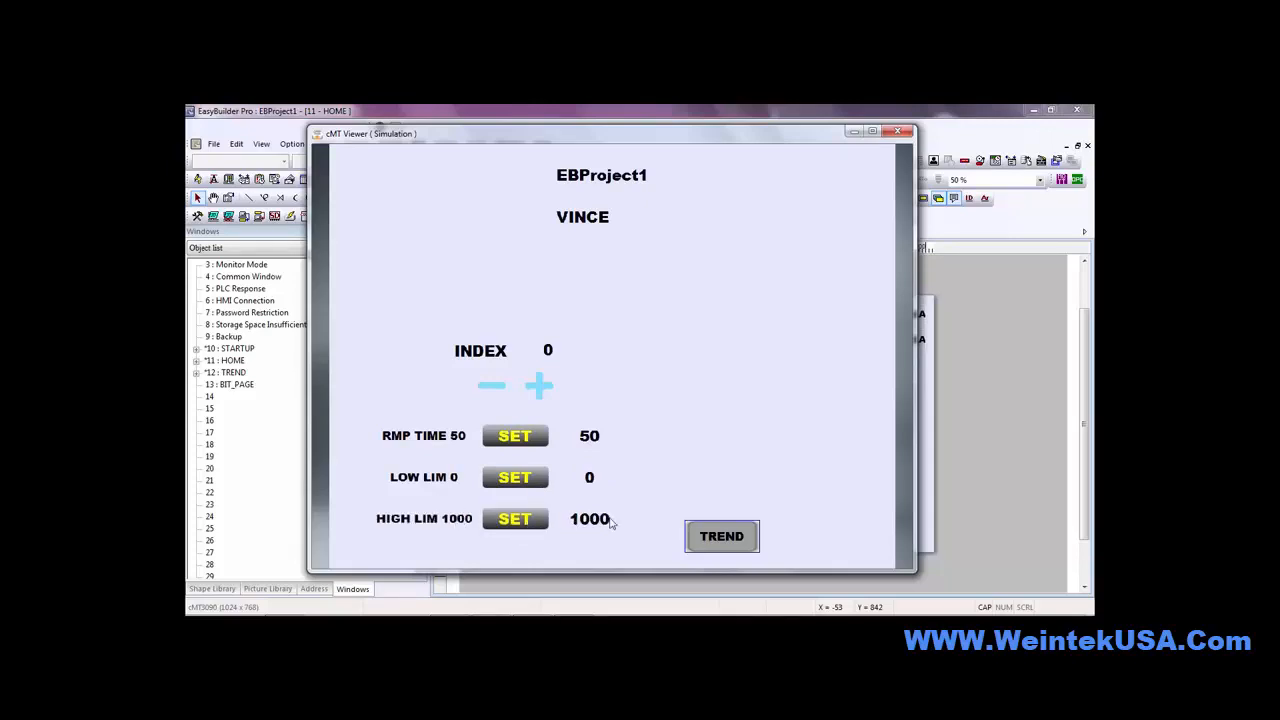
Open the TREND popup and restart the ramp by switching it OFF and back ON
{"action": "left_click", "coordinate": [722, 537]}
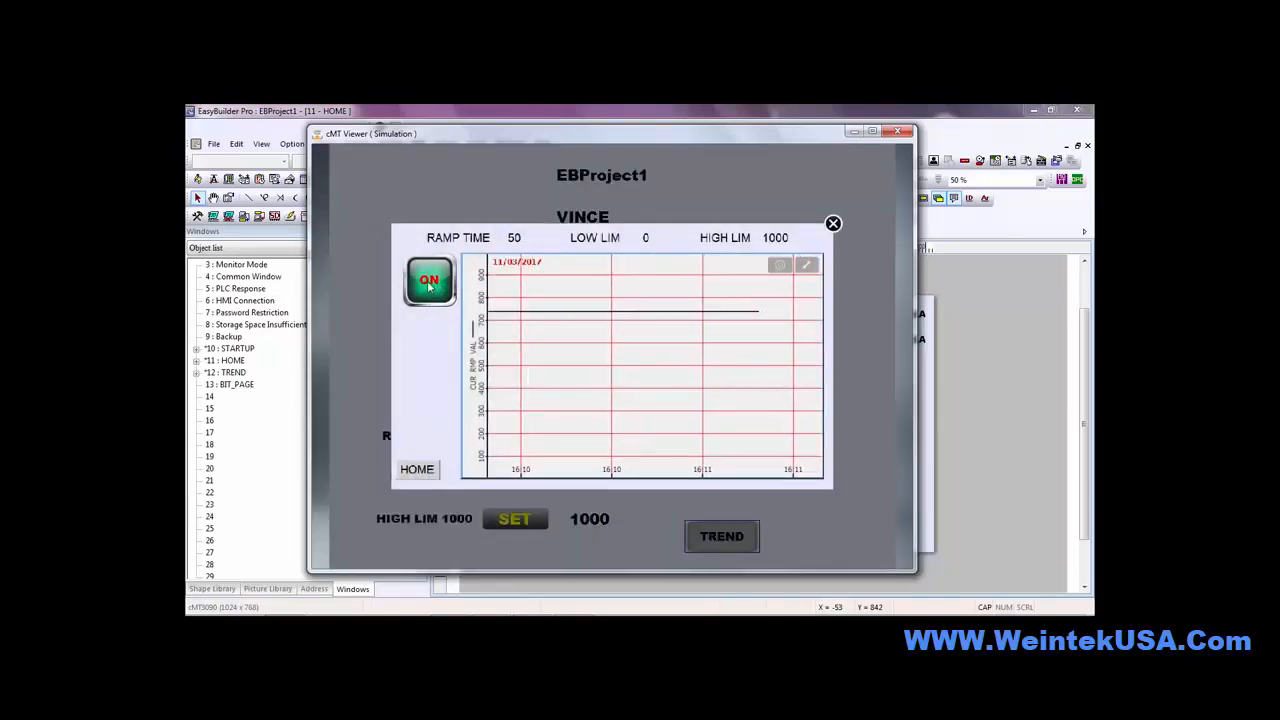
{"action": "left_click", "coordinate": [429, 284]}
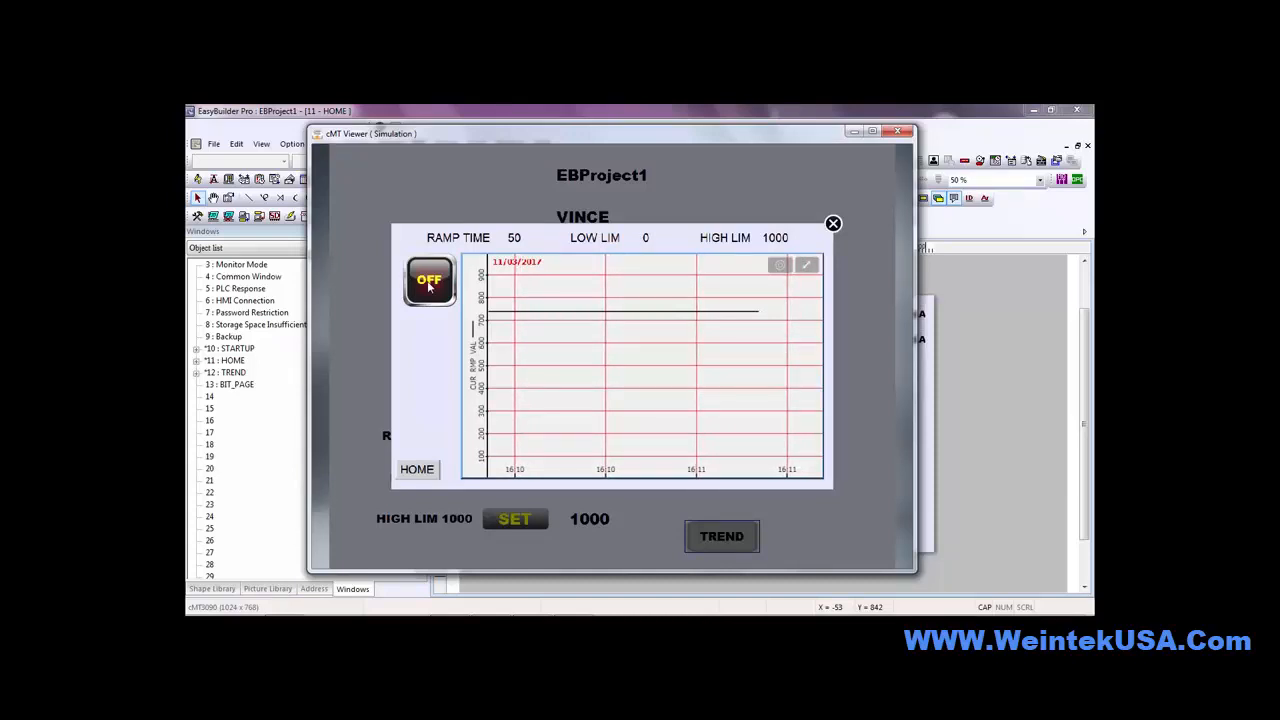
{"action": "left_click", "coordinate": [429, 284]}
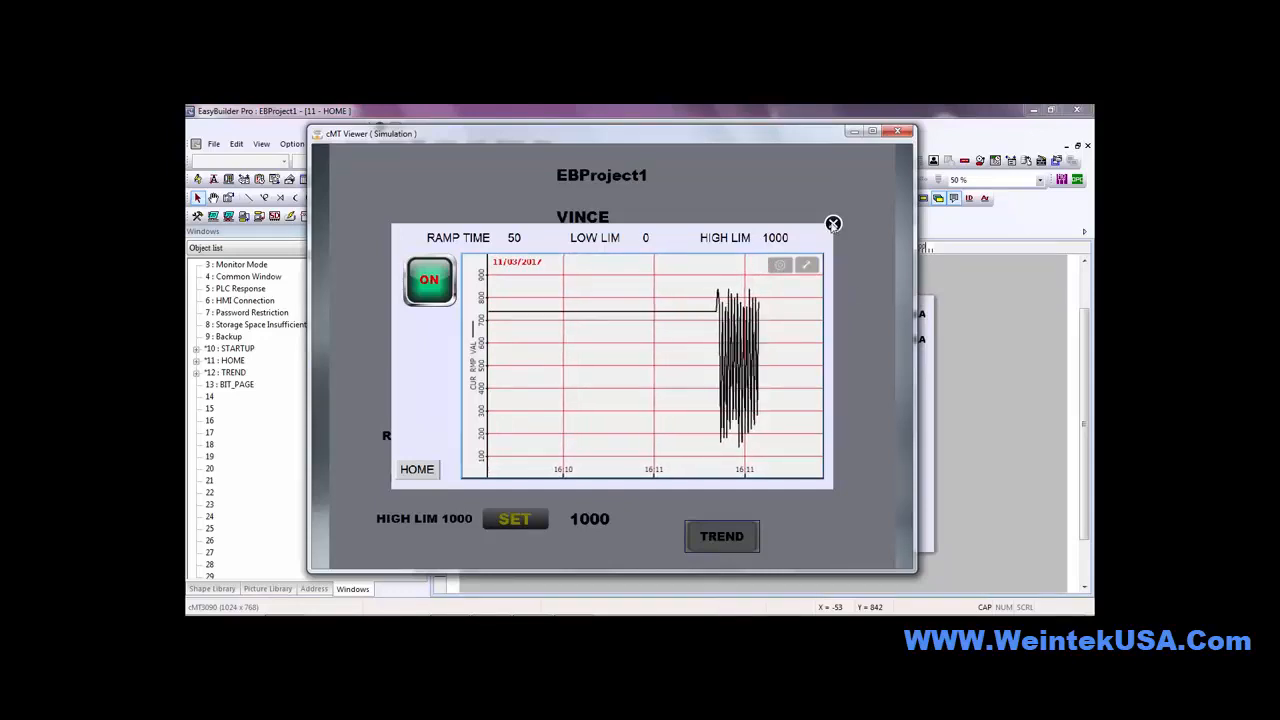
Set RAMP TIME to 100 in the TREND popup, and close the popup and the simulation
{"action": "left_click", "coordinate": [514, 238]}
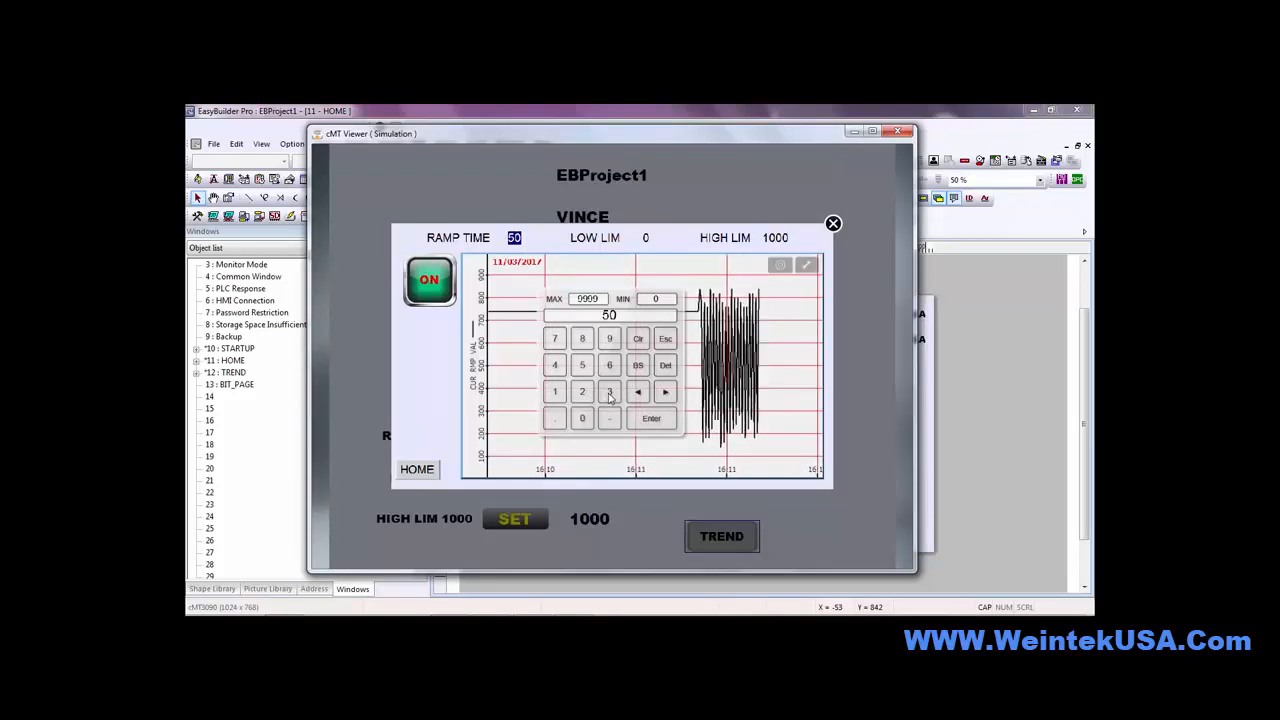
{"action": "left_click", "coordinate": [556, 391]}
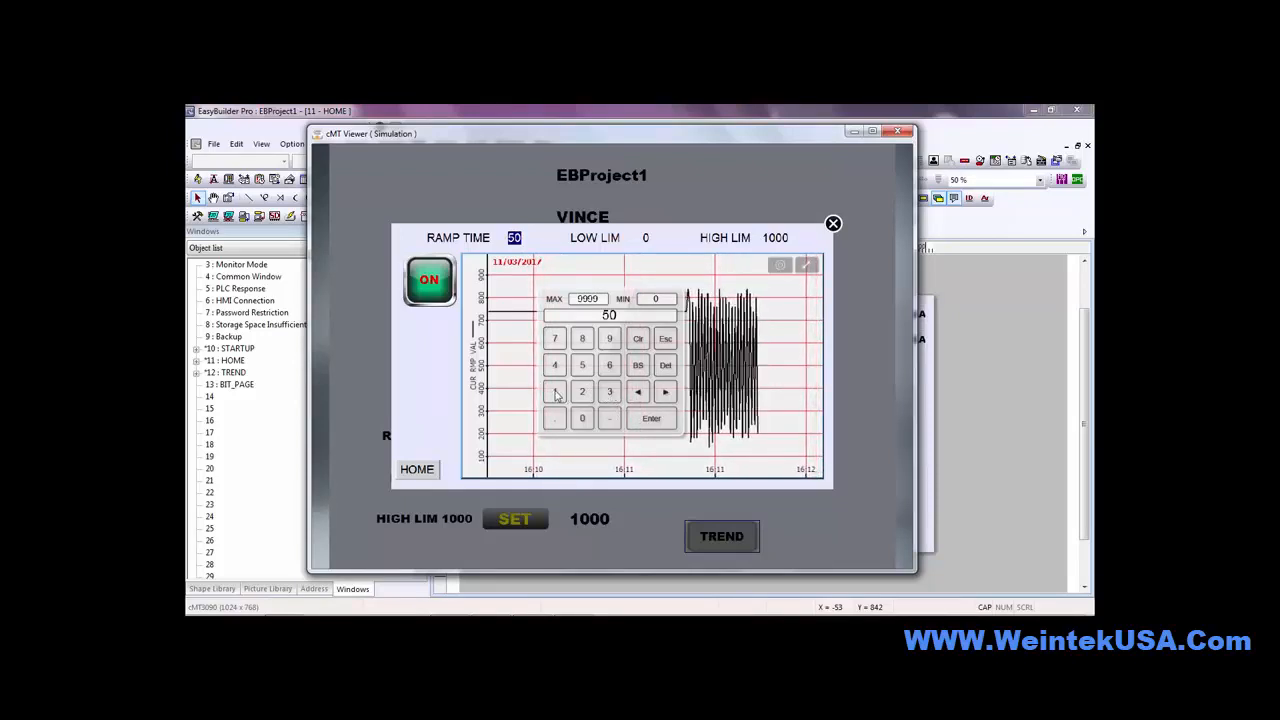
{"action": "left_click", "coordinate": [586, 423]}
{"action": "left_click", "coordinate": [586, 423]}
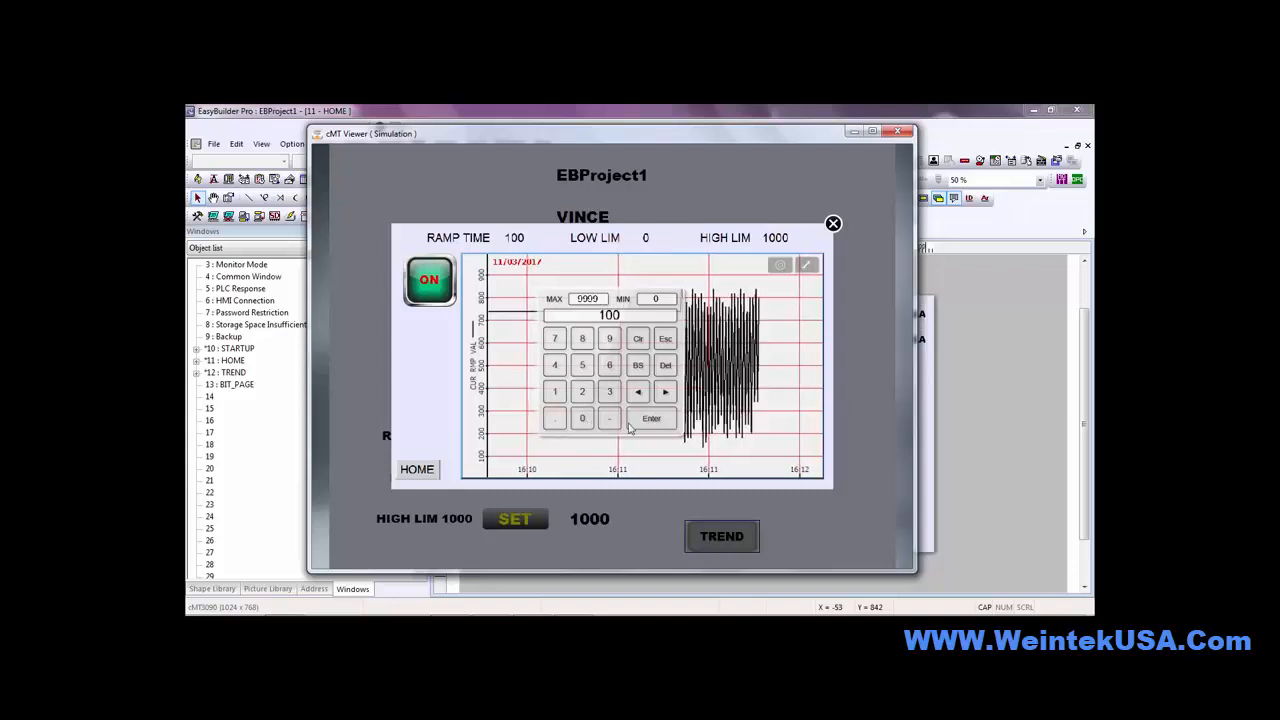
{"action": "left_click", "coordinate": [649, 419]}
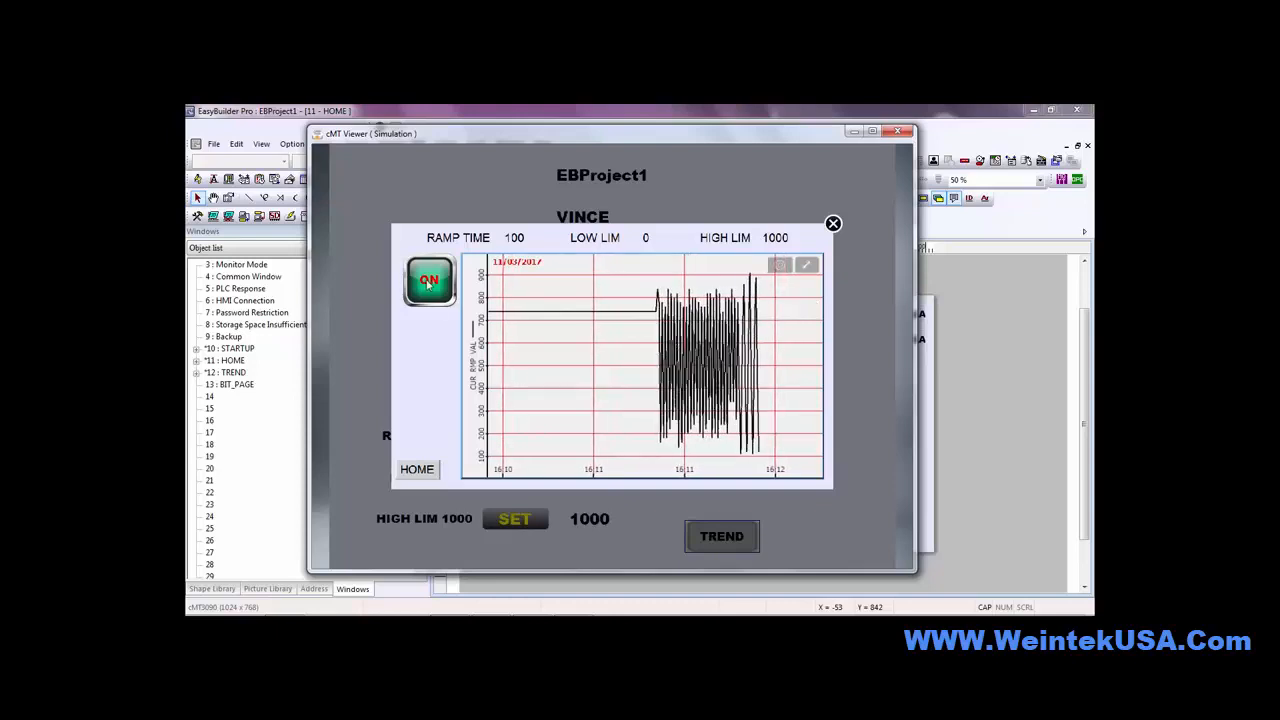
{"action": "left_click", "coordinate": [833, 223]}
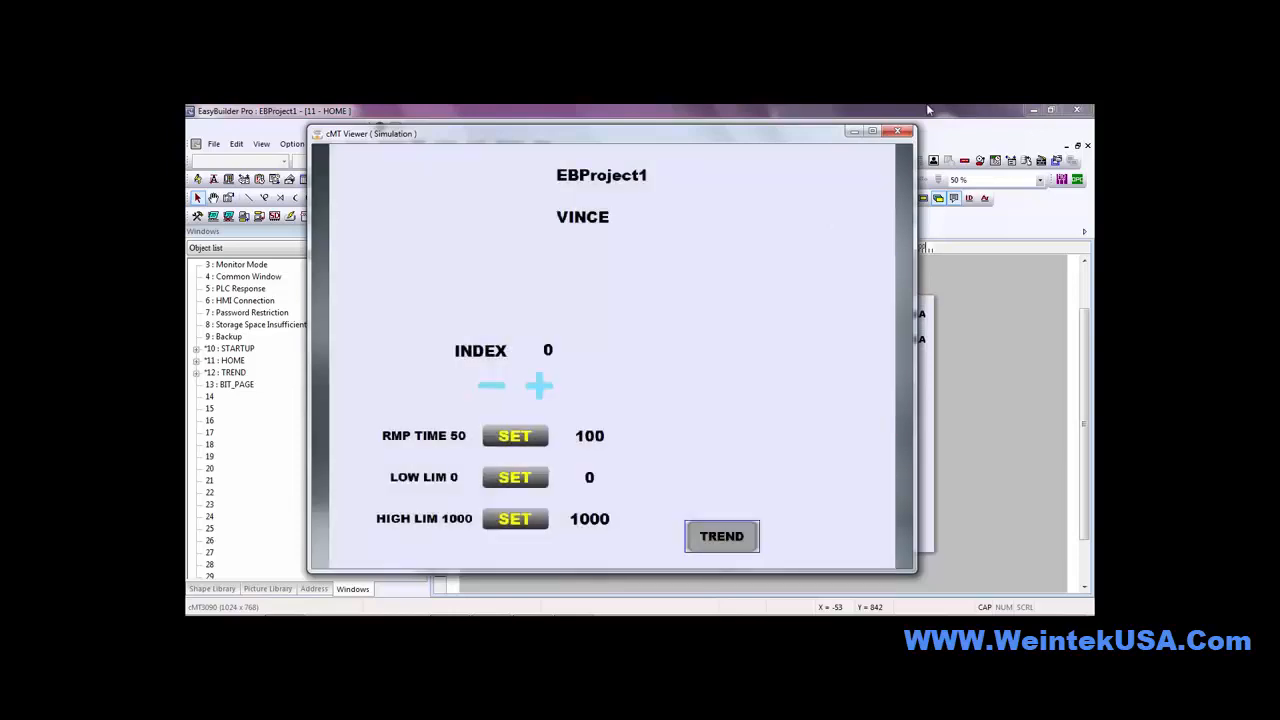
{"action": "left_click", "coordinate": [897, 131]}
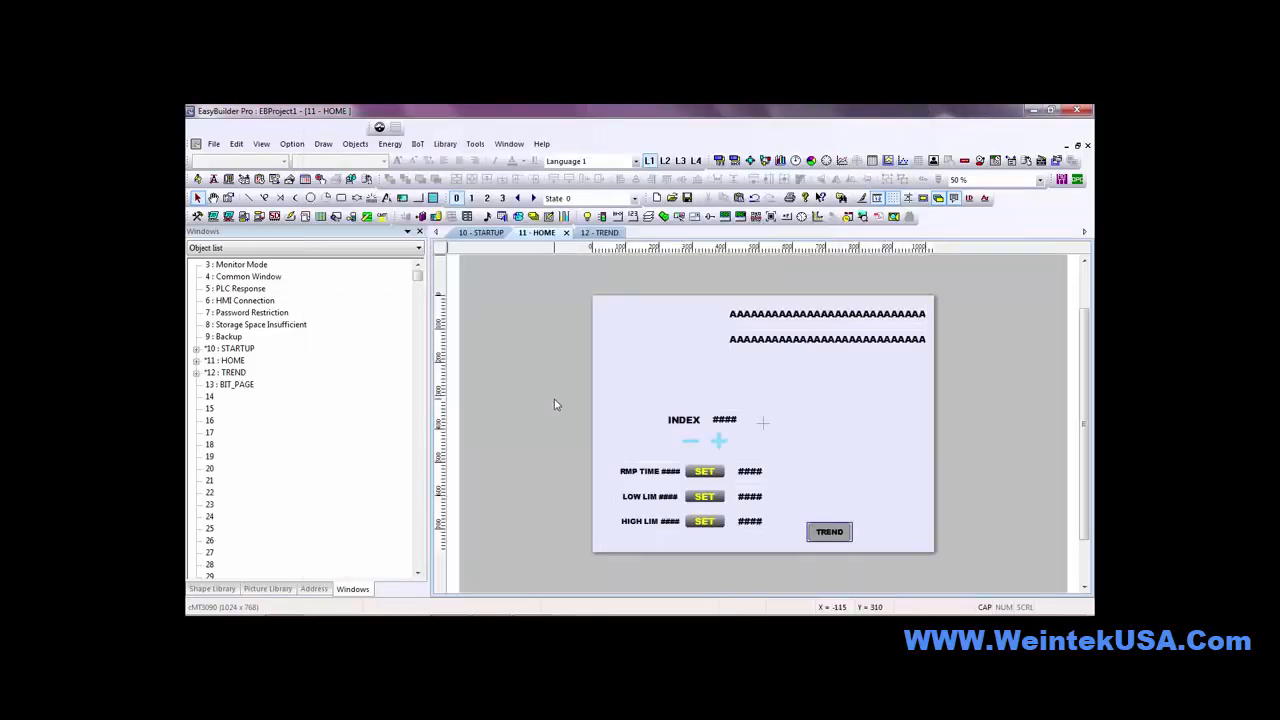
Open the TREND window and the trend display's properties, using RMP_VAL as the data sampling object
{"action": "double_click", "coordinate": [238, 374]}
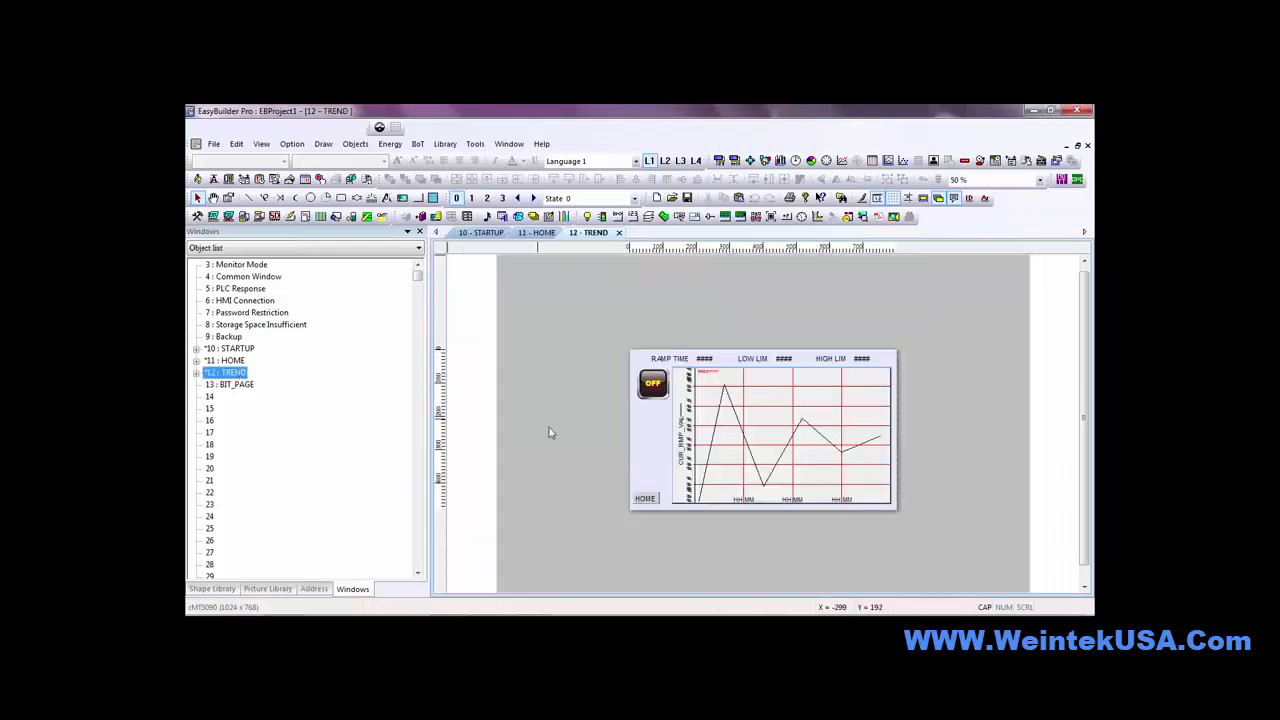
{"action": "left_click", "coordinate": [754, 505]}
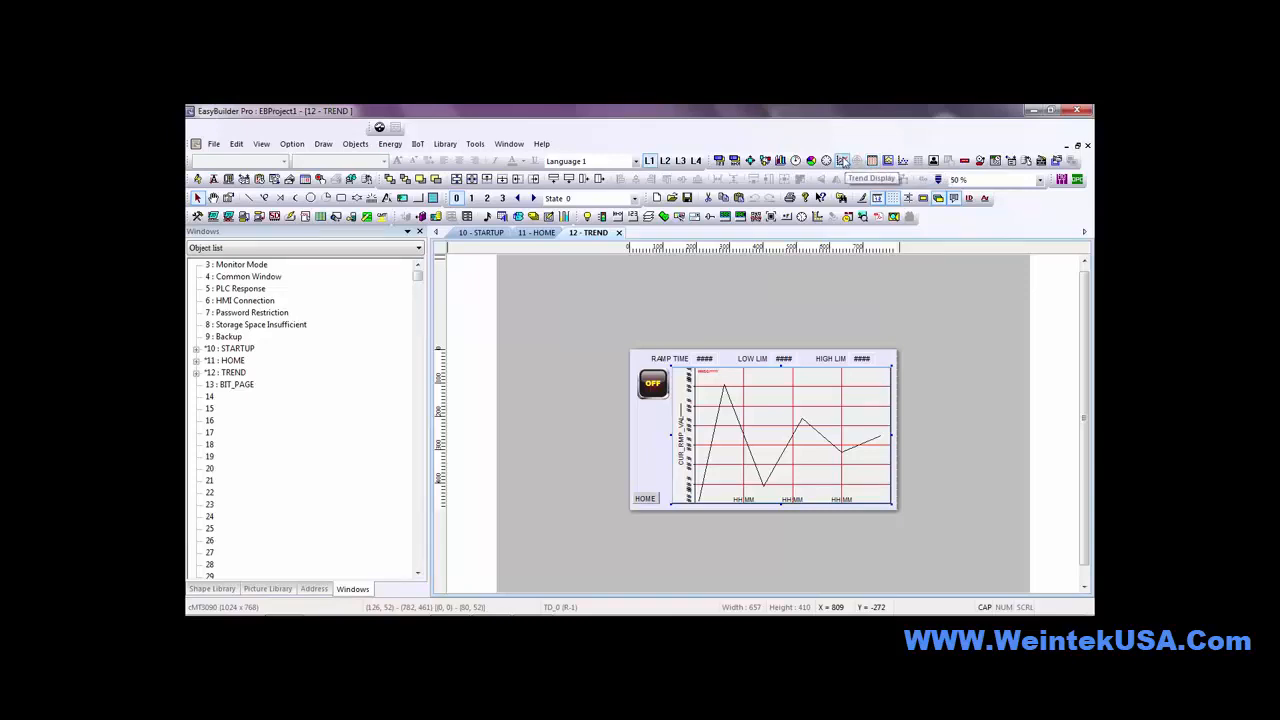
{"action": "double_click", "coordinate": [775, 386]}
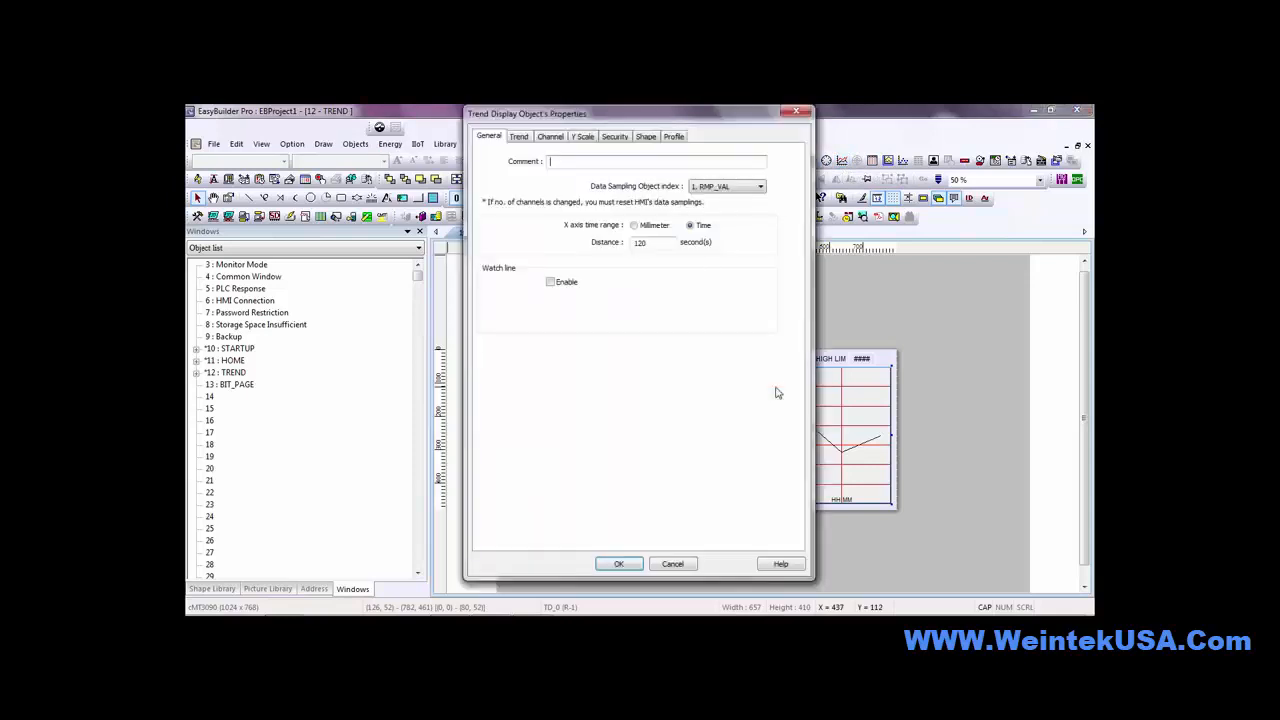
{"action": "left_click", "coordinate": [727, 190]}
{"action": "left_click", "coordinate": [729, 198]}
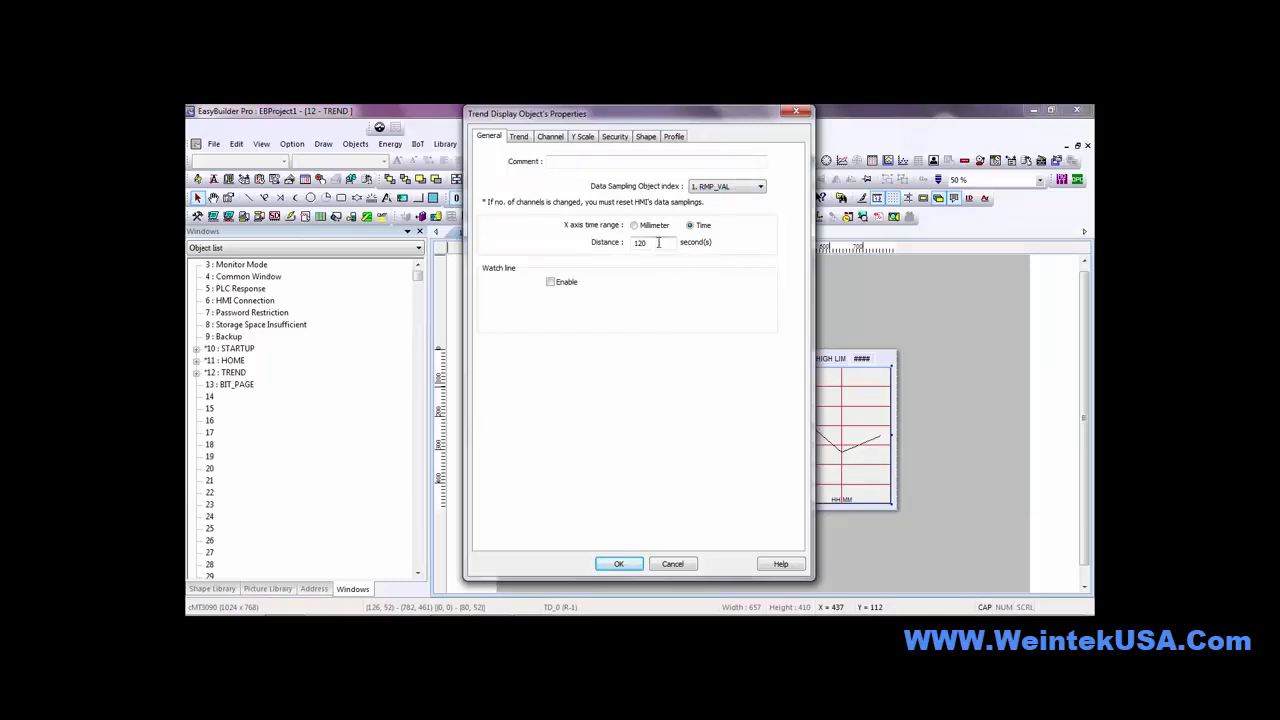
Enable the trend display's watch line with Local HMI address LW 0
{"action": "left_click", "coordinate": [550, 283]}
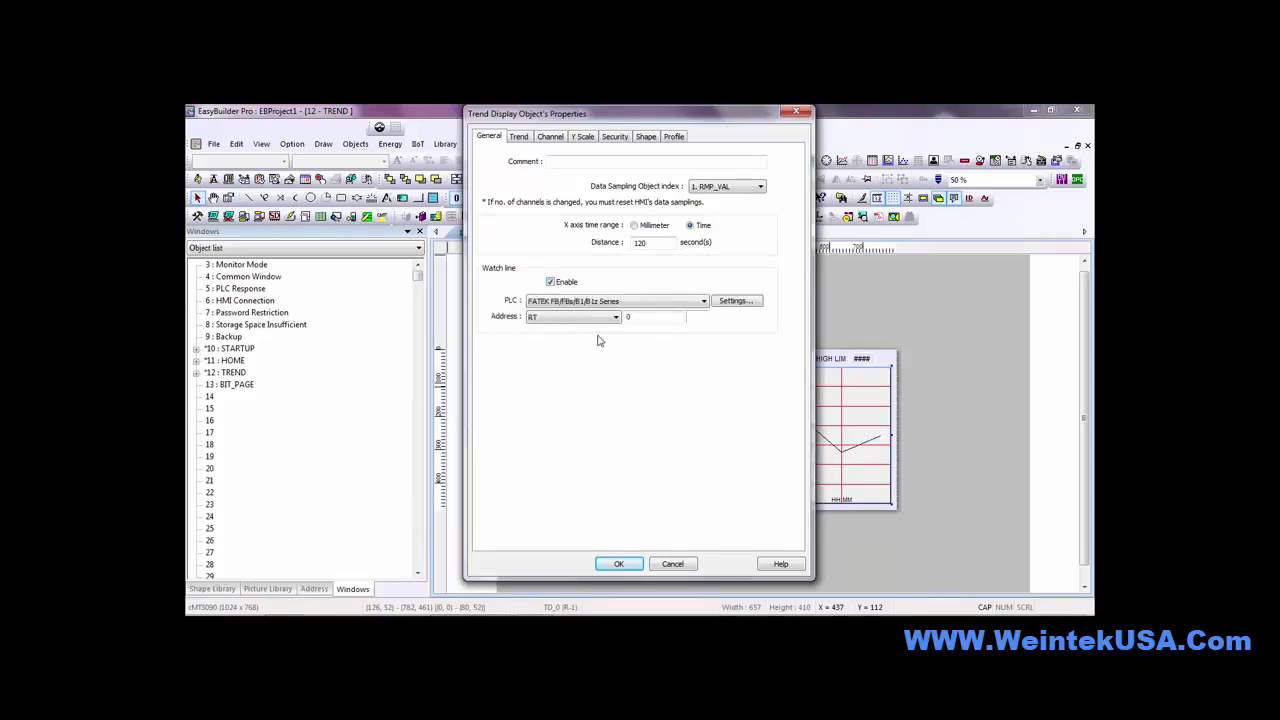
{"action": "left_click", "coordinate": [588, 304]}
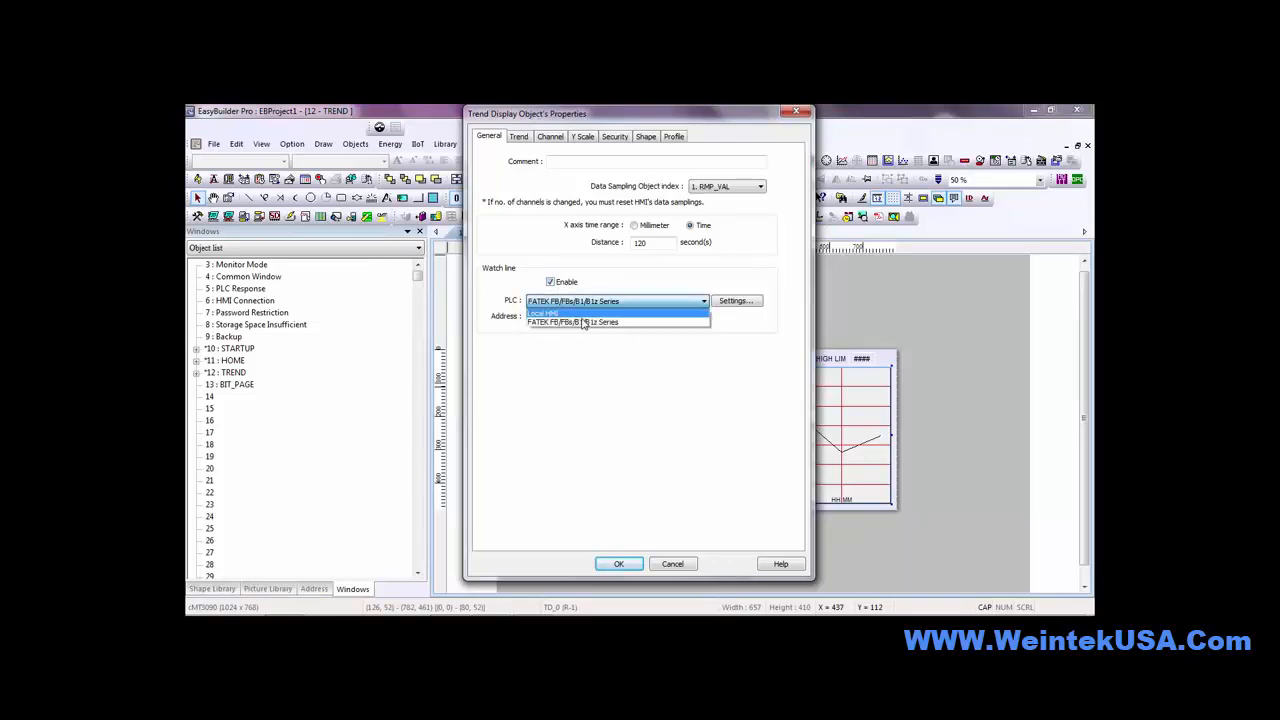
{"action": "left_click", "coordinate": [581, 314]}
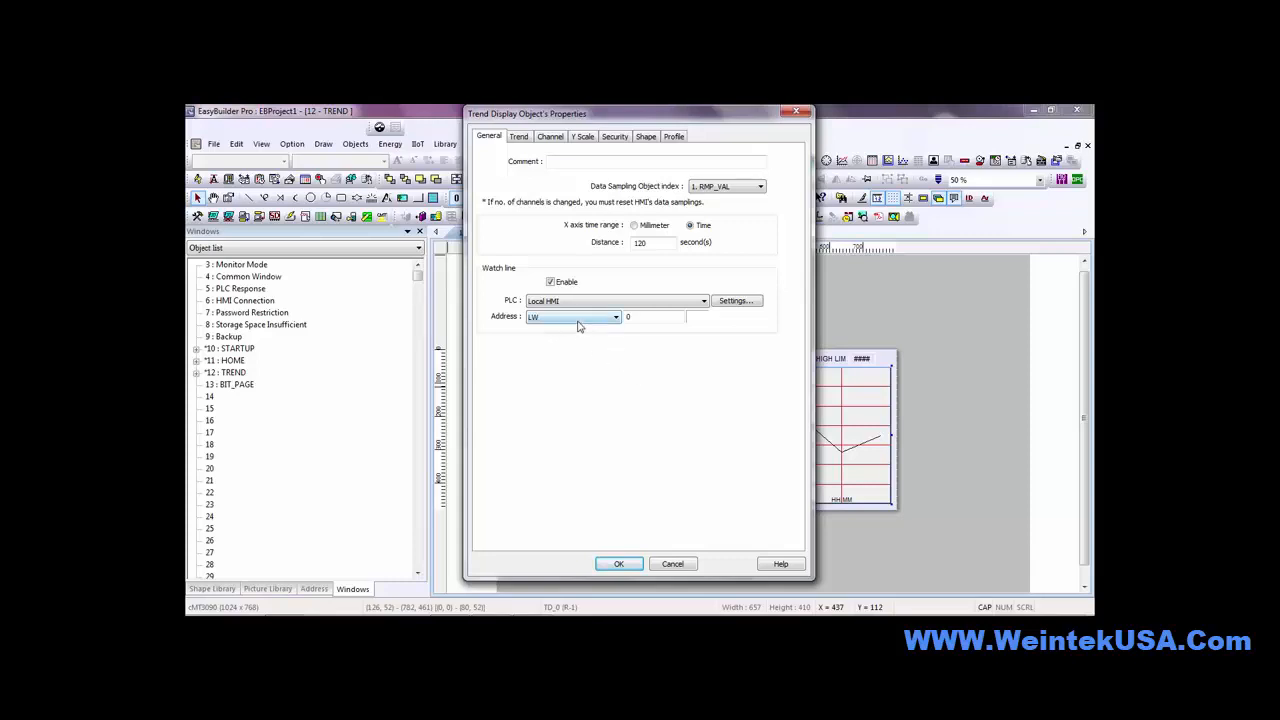
Review the trend display's grid and time settings, and give the CUR_RMP_VAL channel a blue pen with width 3
{"action": "left_click", "coordinate": [521, 140]}
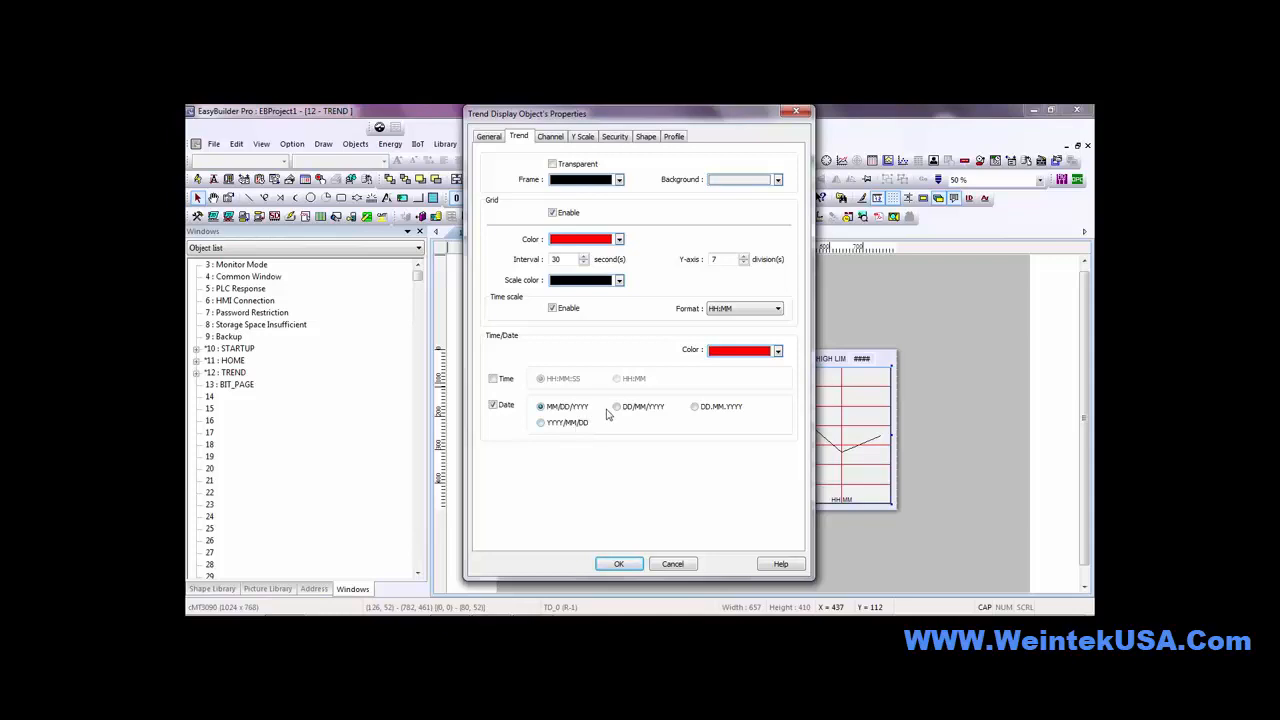
{"action": "left_click", "coordinate": [550, 137]}
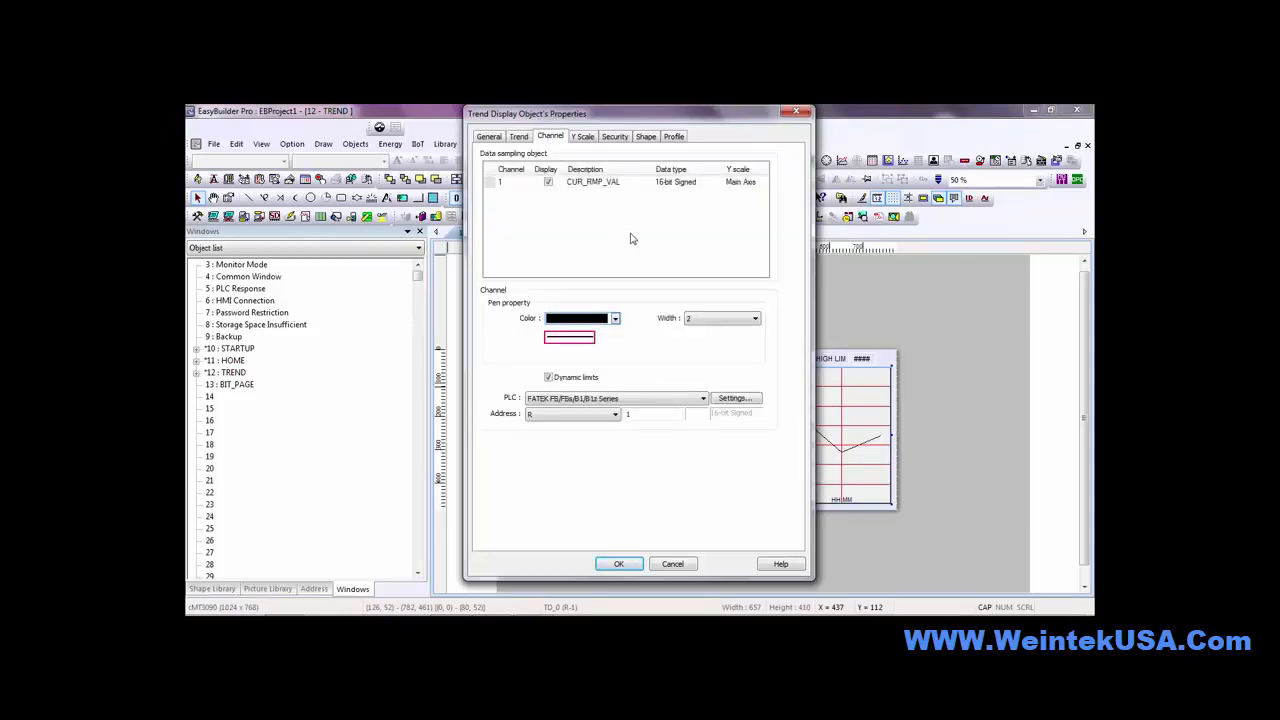
{"action": "left_click", "coordinate": [548, 183]}
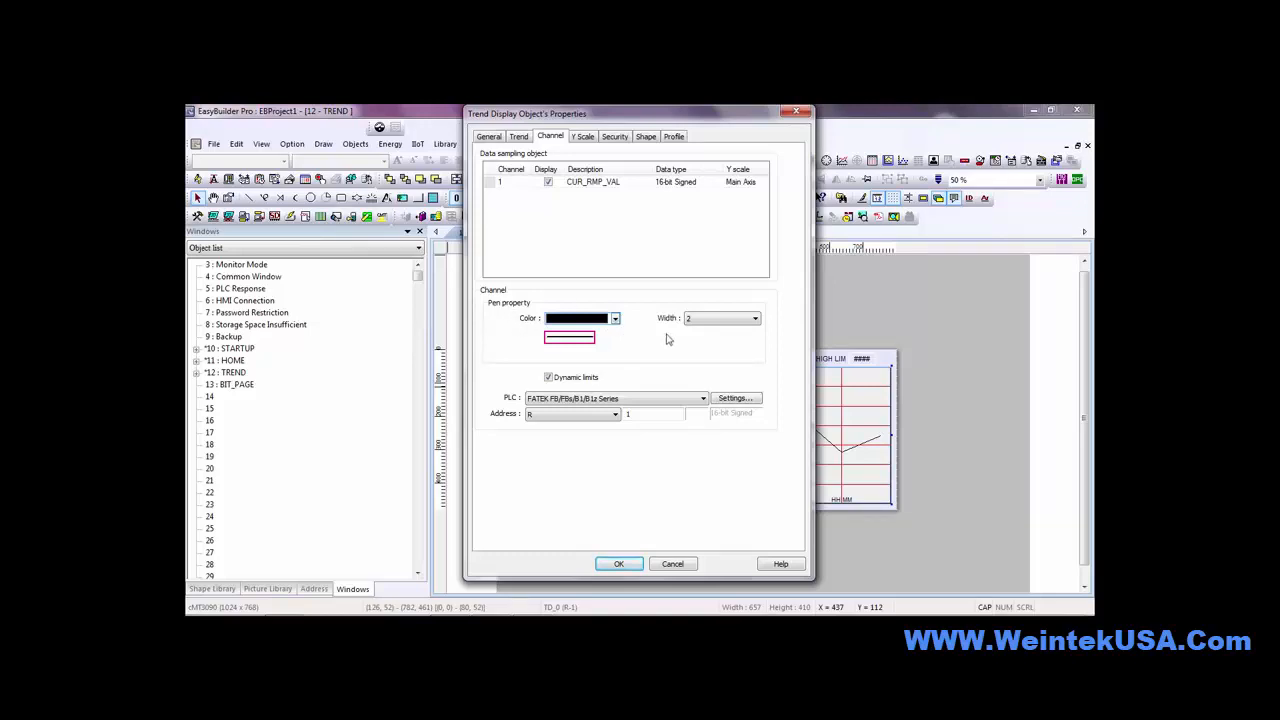
{"action": "left_click", "coordinate": [615, 319]}
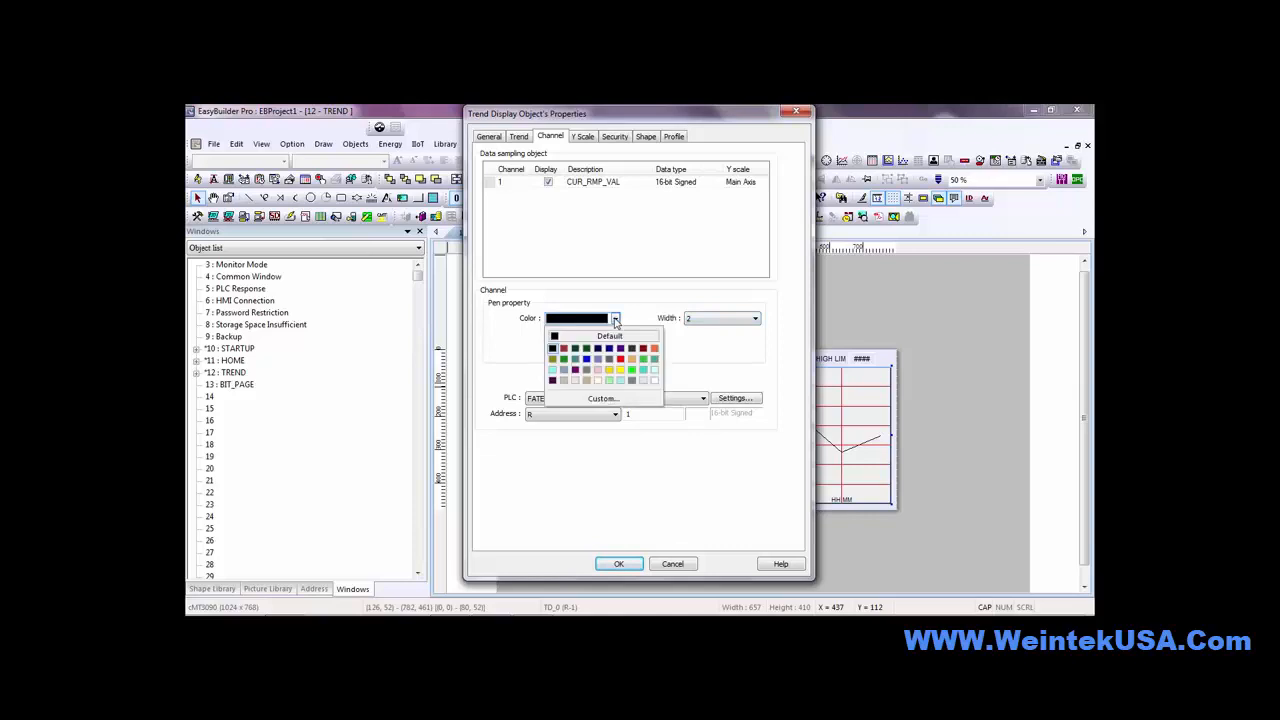
{"action": "left_click", "coordinate": [586, 362]}
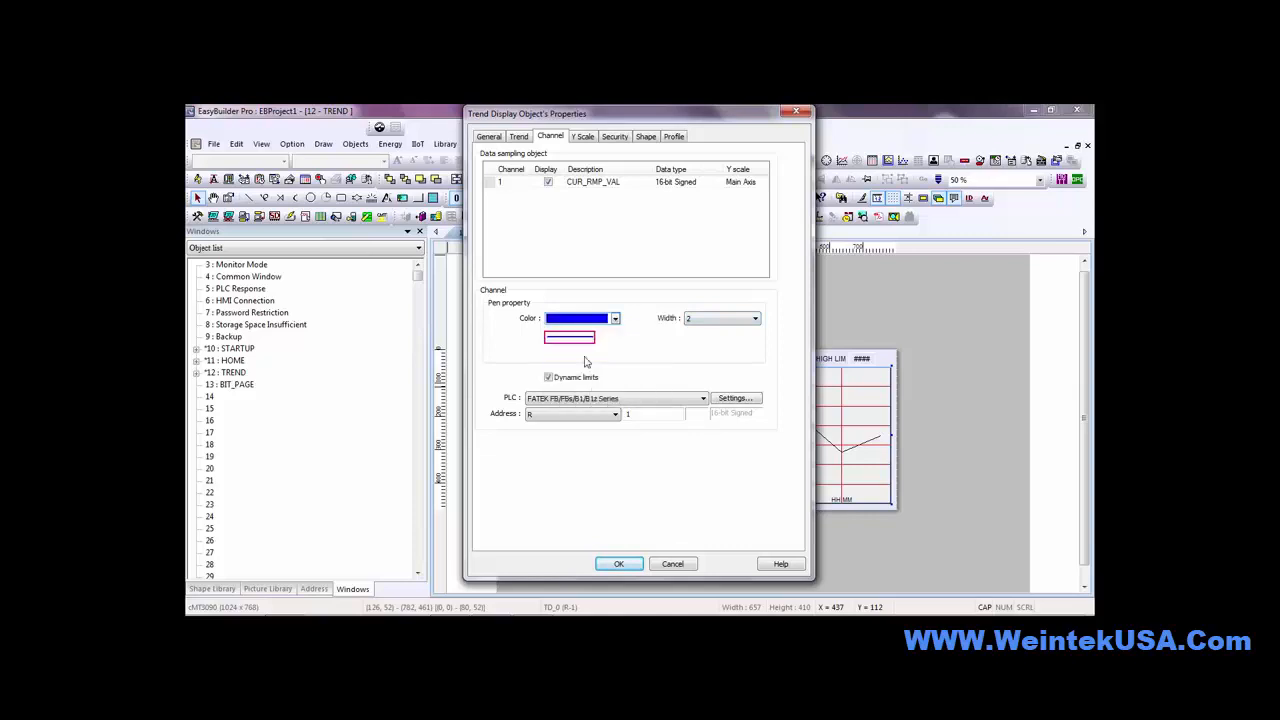
{"action": "left_click", "coordinate": [689, 320]}
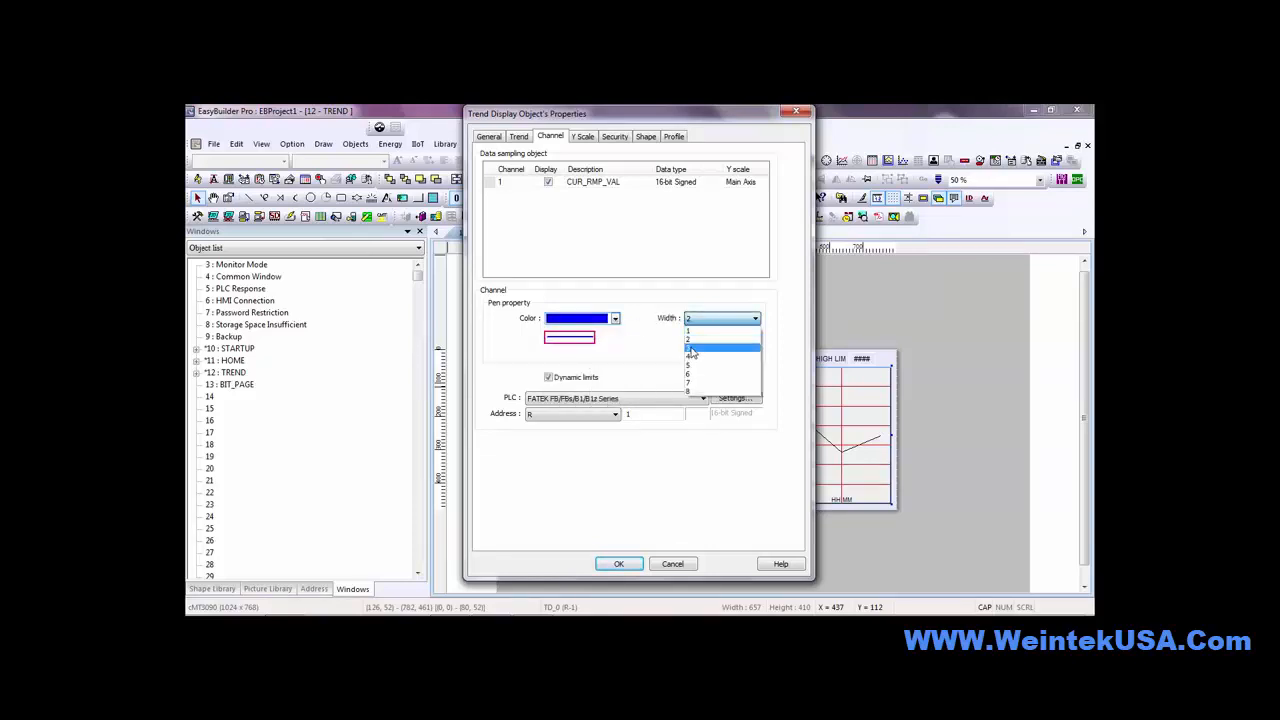
{"action": "left_click", "coordinate": [691, 352]}
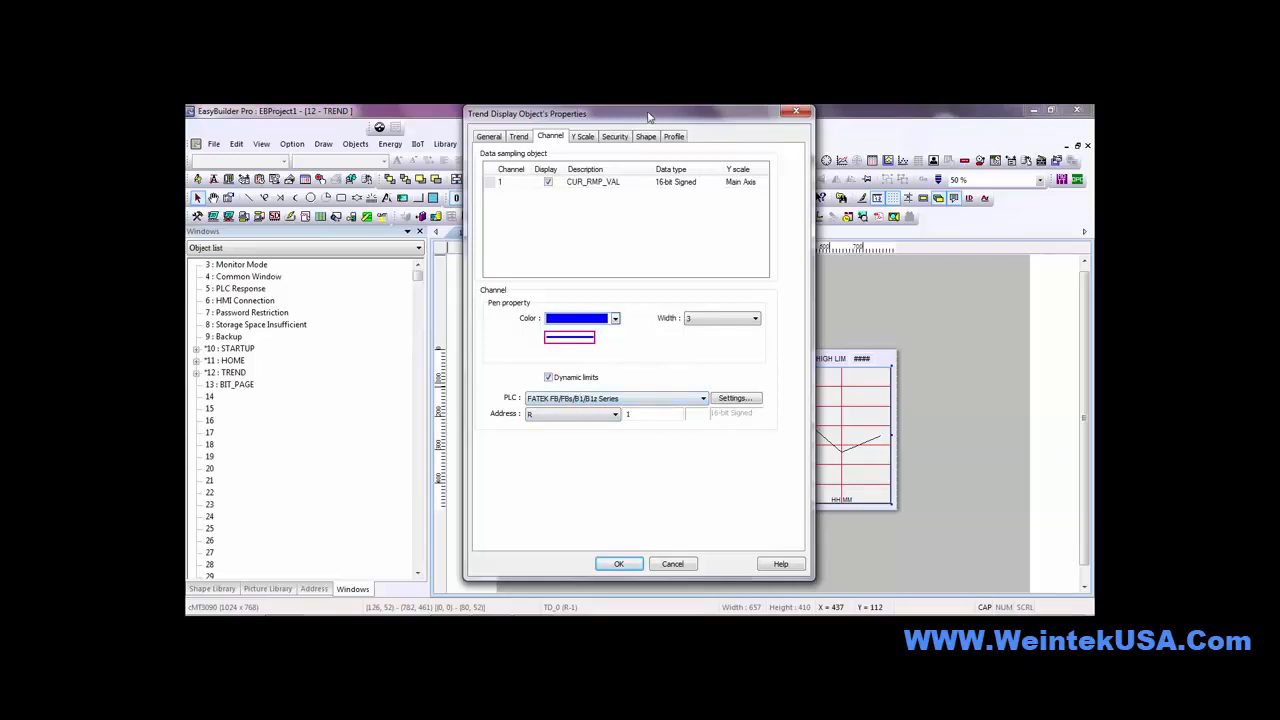
Set the CUR_RMP_VAL channel's Y scale to None and return it to Main Axis
{"action": "left_click_drag", "start_coordinate": [651, 115], "coordinate": [972, 139]}
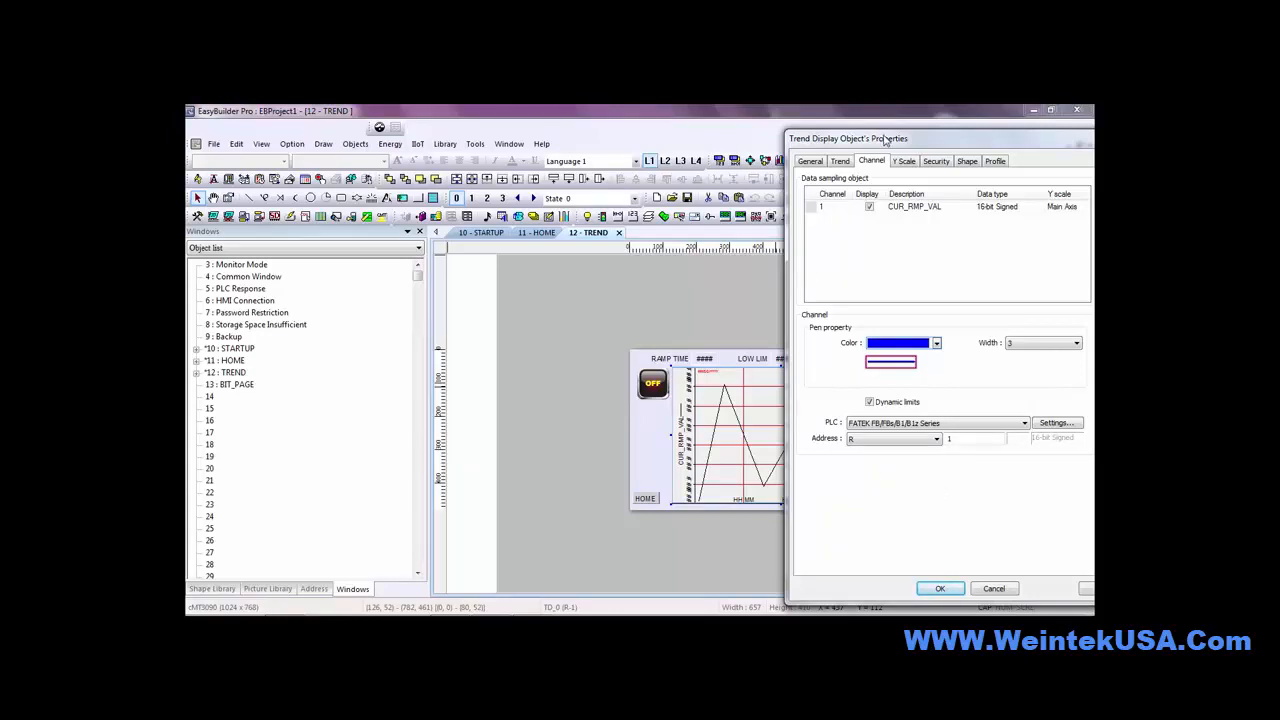
{"action": "left_click_drag", "start_coordinate": [885, 136], "coordinate": [425, 233]}
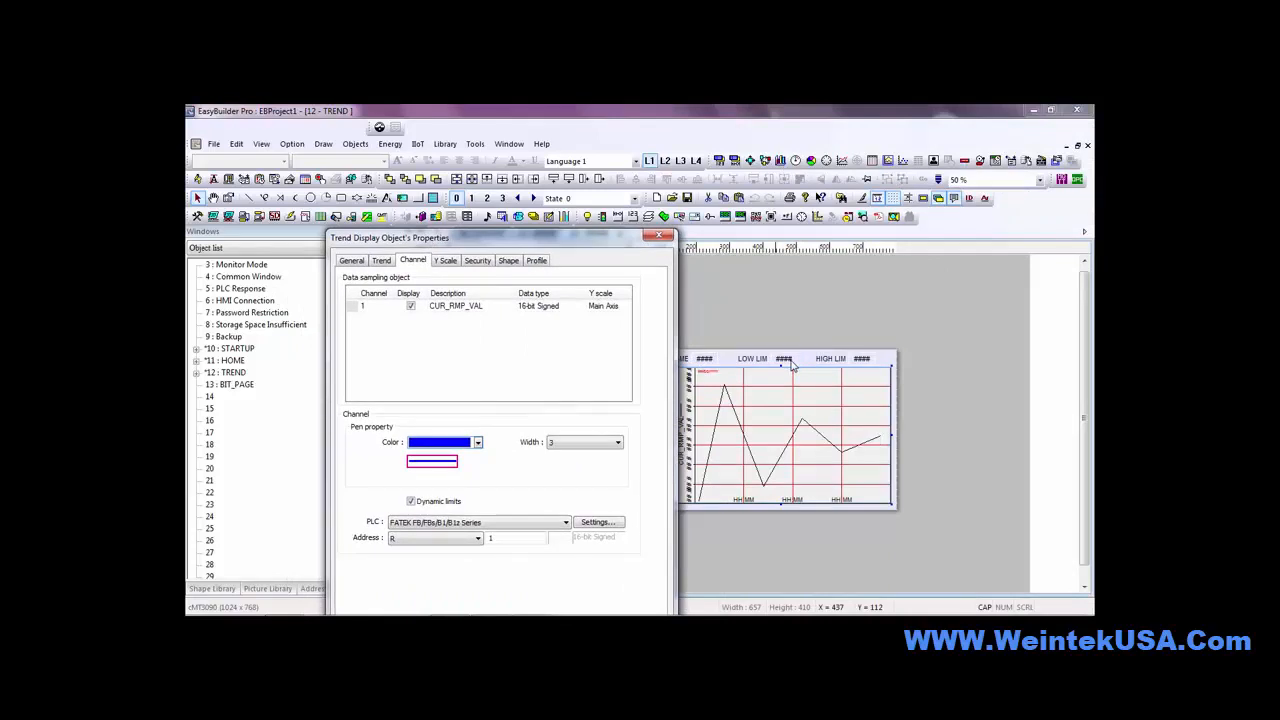
{"action": "left_click_drag", "start_coordinate": [576, 242], "coordinate": [757, 146]}
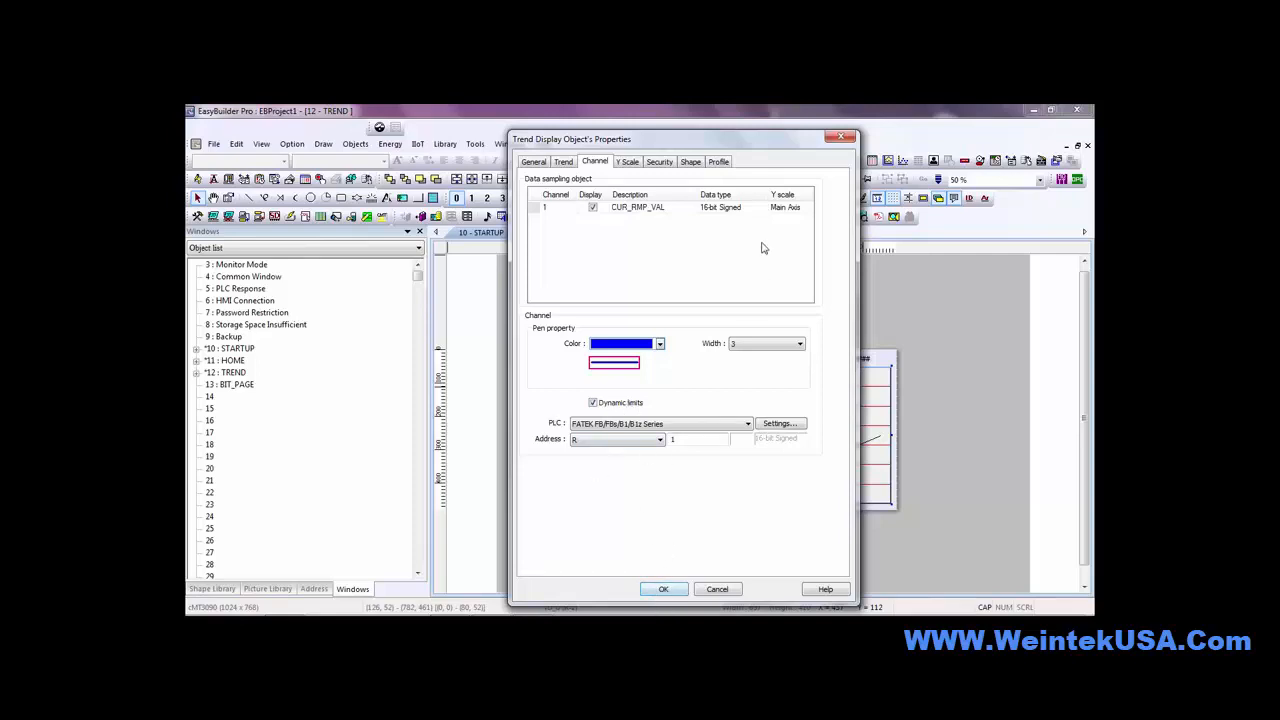
{"action": "left_click", "coordinate": [808, 210]}
{"action": "left_click", "coordinate": [627, 162]}
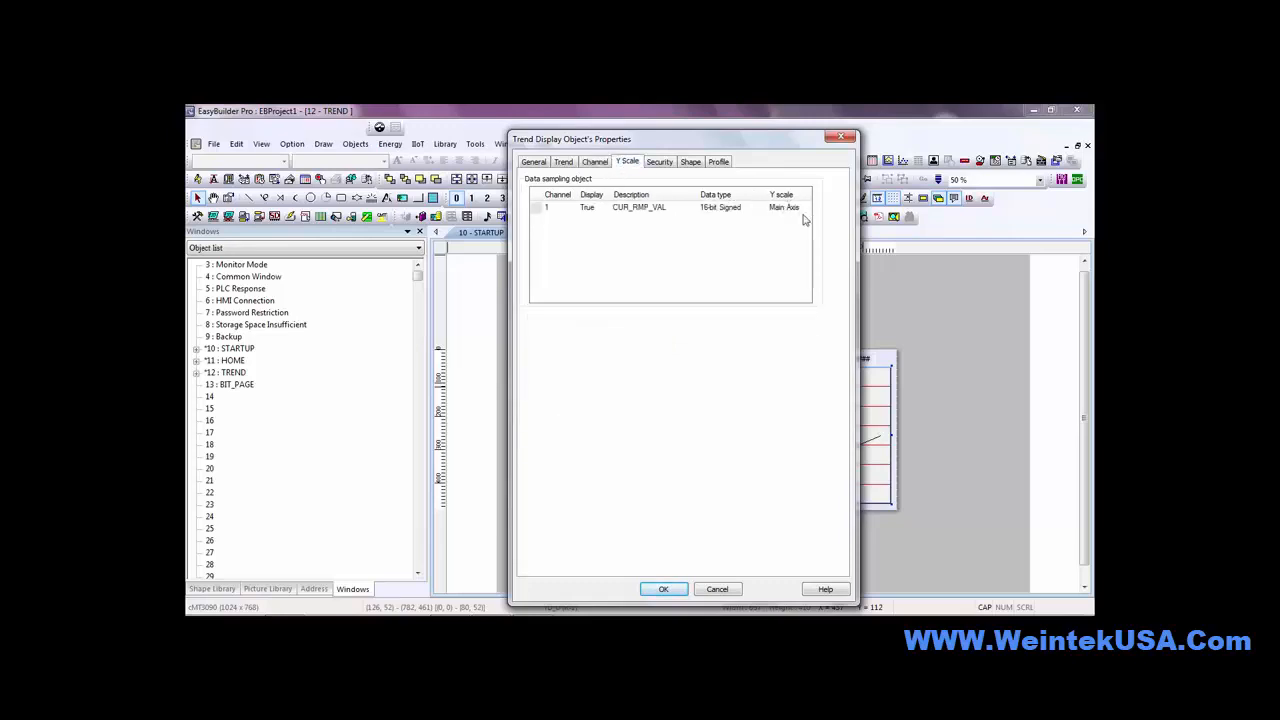
{"action": "left_click", "coordinate": [805, 206]}
{"action": "left_click", "coordinate": [806, 207]}
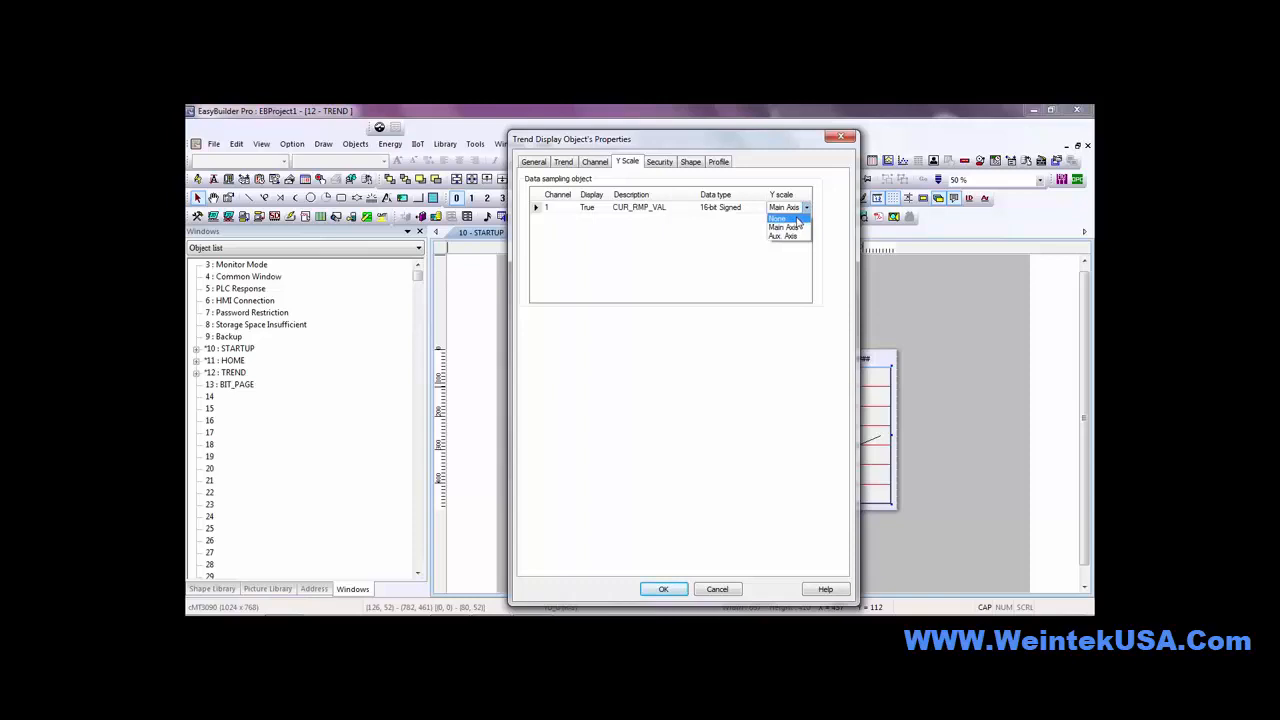
{"action": "left_click", "coordinate": [798, 220]}
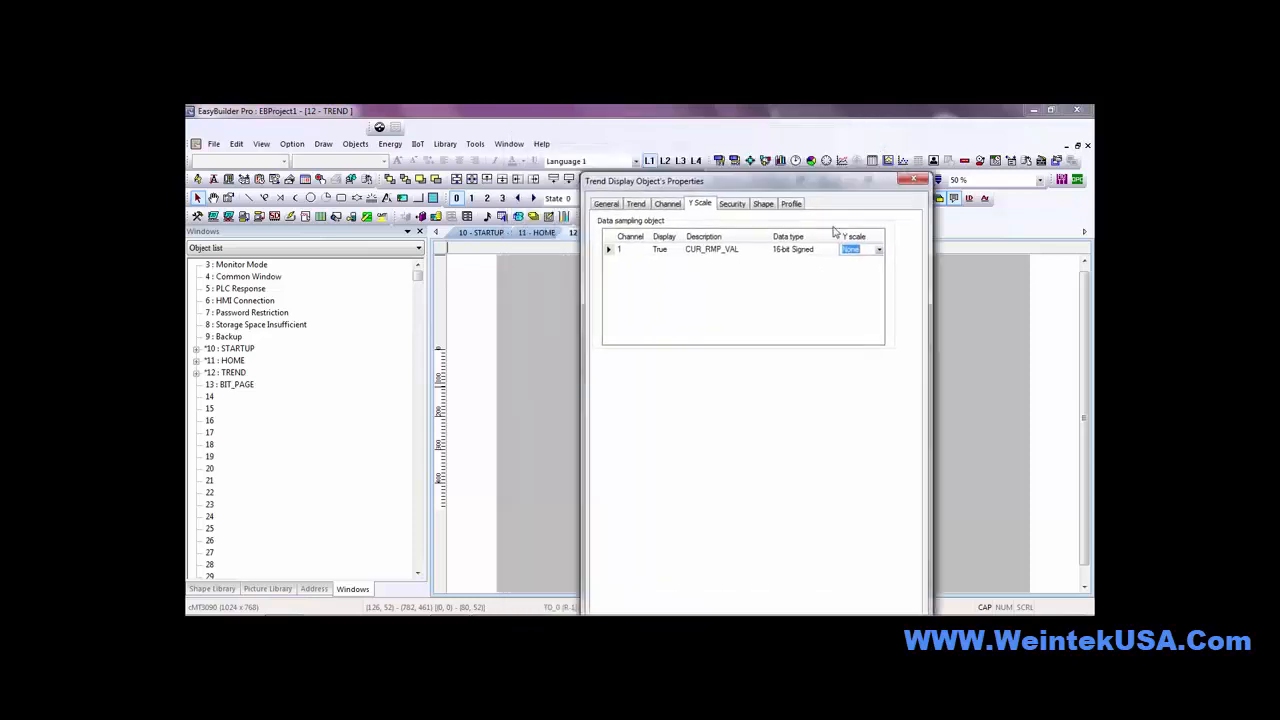
{"action": "left_click_drag", "start_coordinate": [784, 180], "coordinate": [935, 180]}
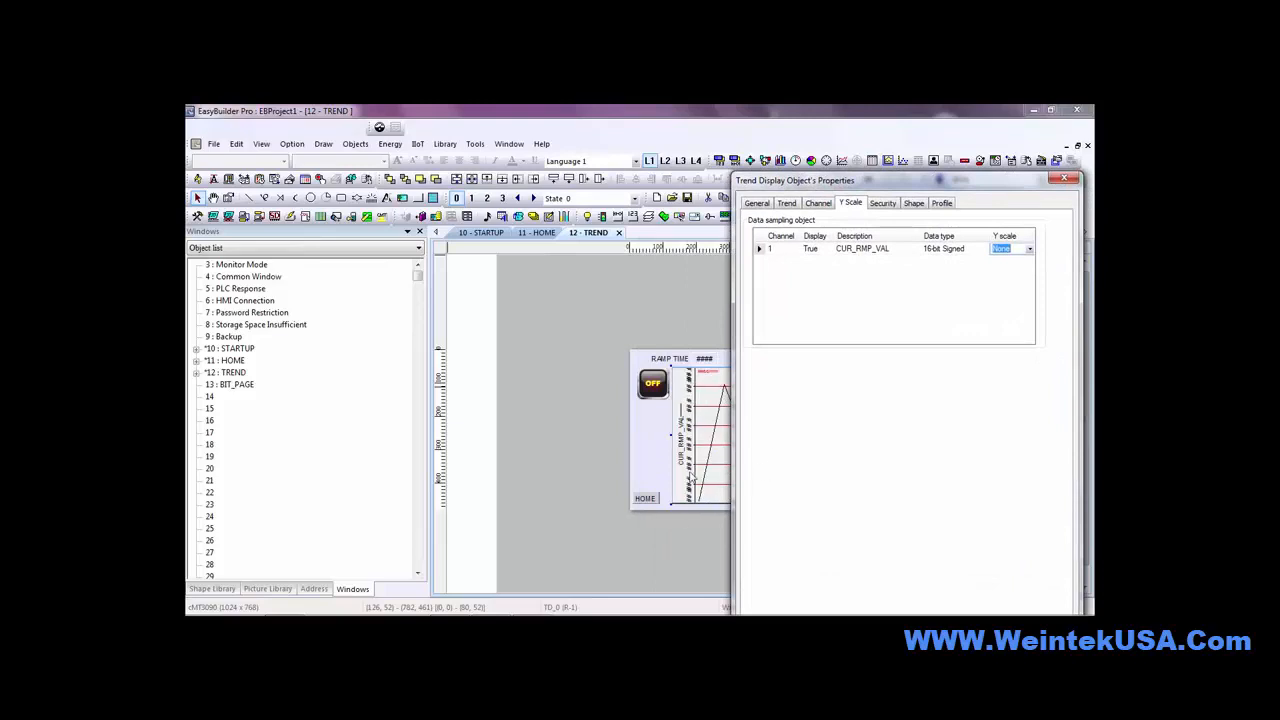
{"action": "left_click", "coordinate": [1030, 248]}
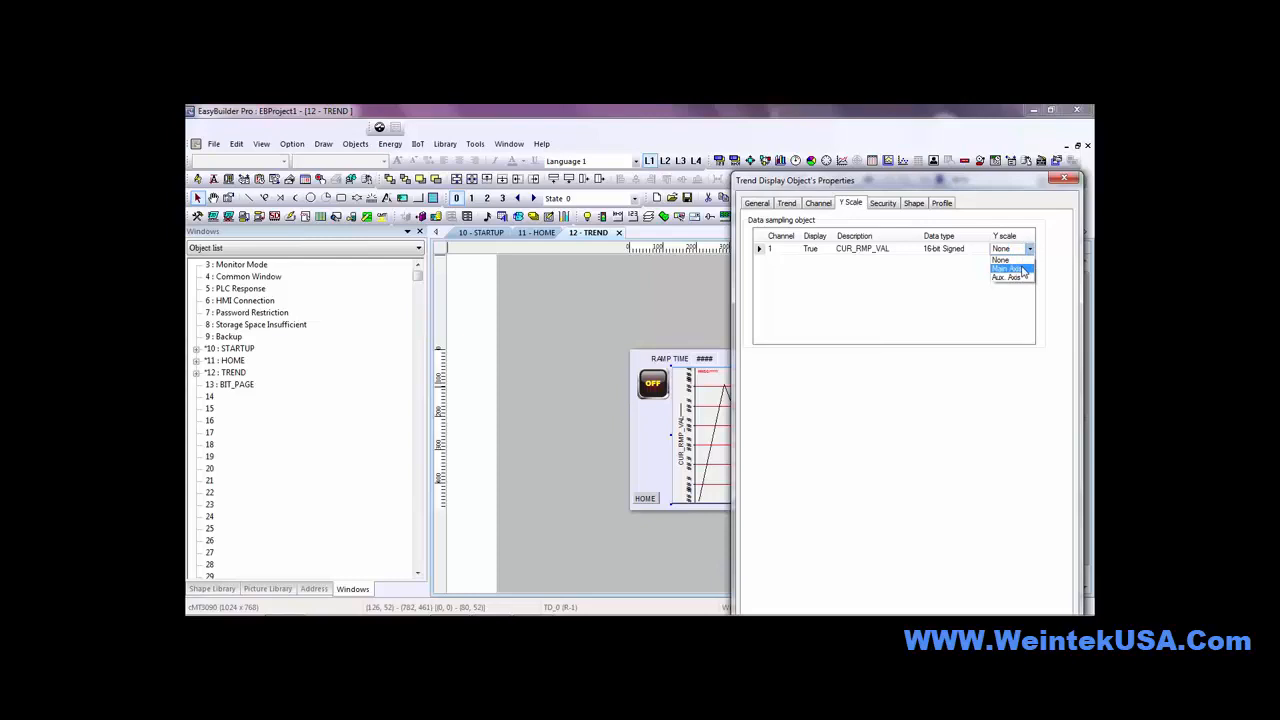
{"action": "left_click", "coordinate": [1024, 270]}
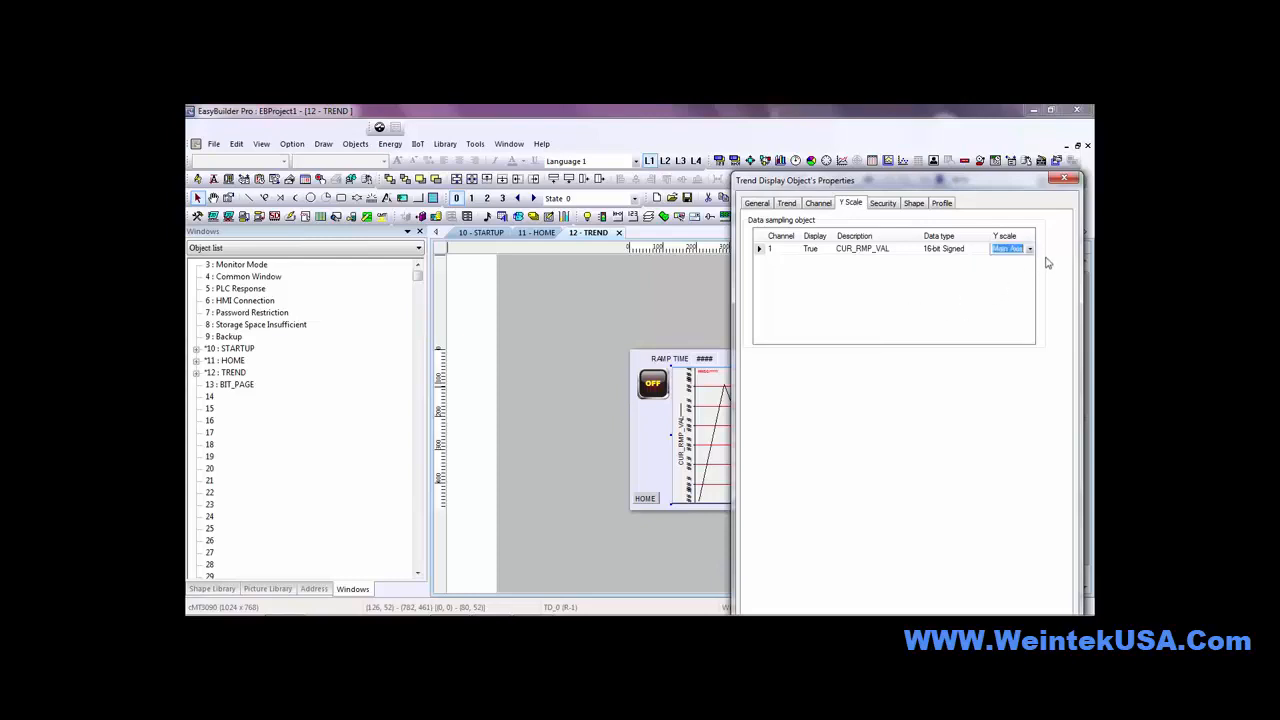
Recheck the CUR_RMP_VAL channel settings and apply the trend display's properties
{"action": "left_click", "coordinate": [893, 251]}
{"action": "left_click", "coordinate": [820, 204]}
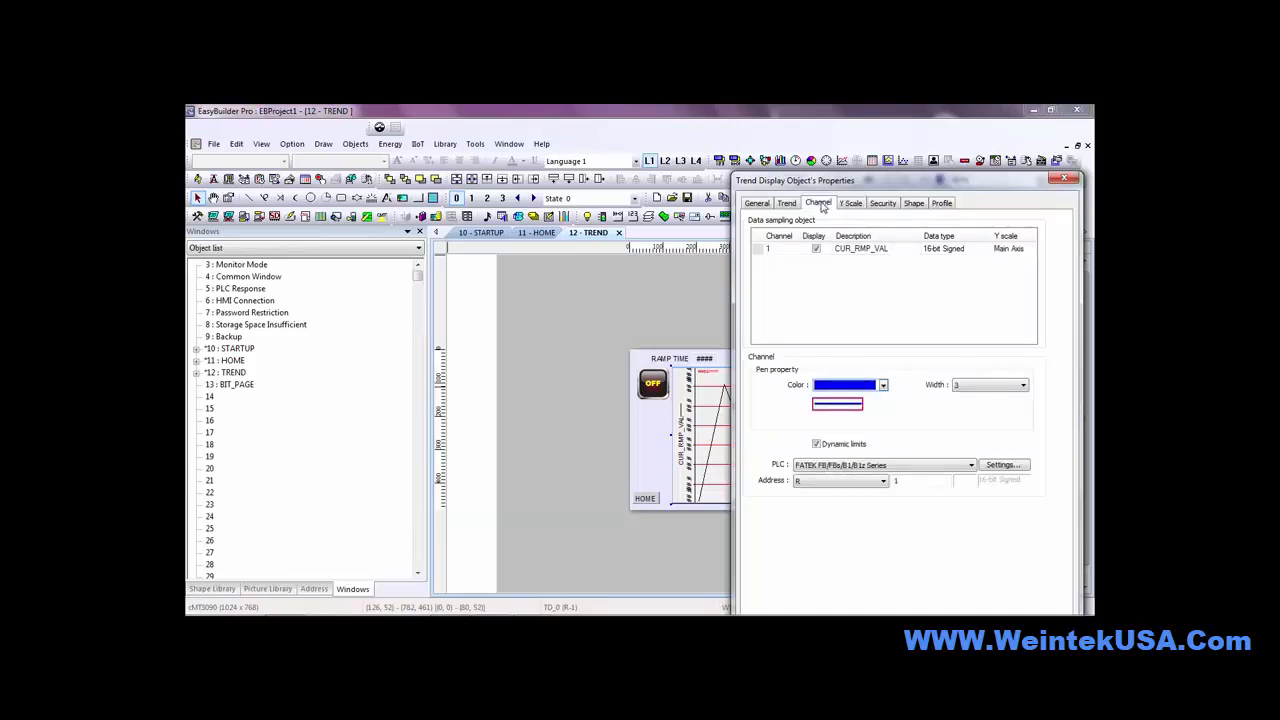
{"action": "left_click_drag", "start_coordinate": [967, 180], "coordinate": [813, 137]}
{"action": "left_click", "coordinate": [732, 588]}
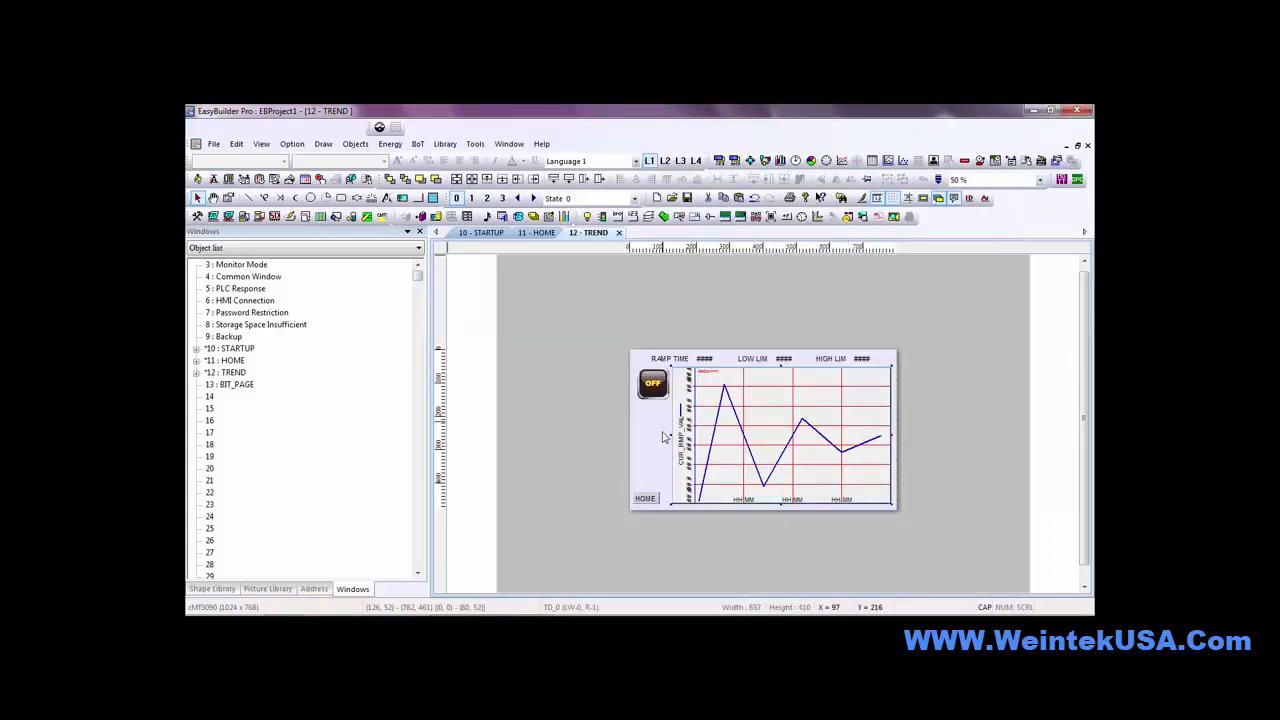
Check the PLC addresses of the RAMP TIME, LOW LIM and HIGH LIM numeric objects
{"action": "left_click", "coordinate": [705, 360]}
{"action": "double_click", "coordinate": [705, 360]}
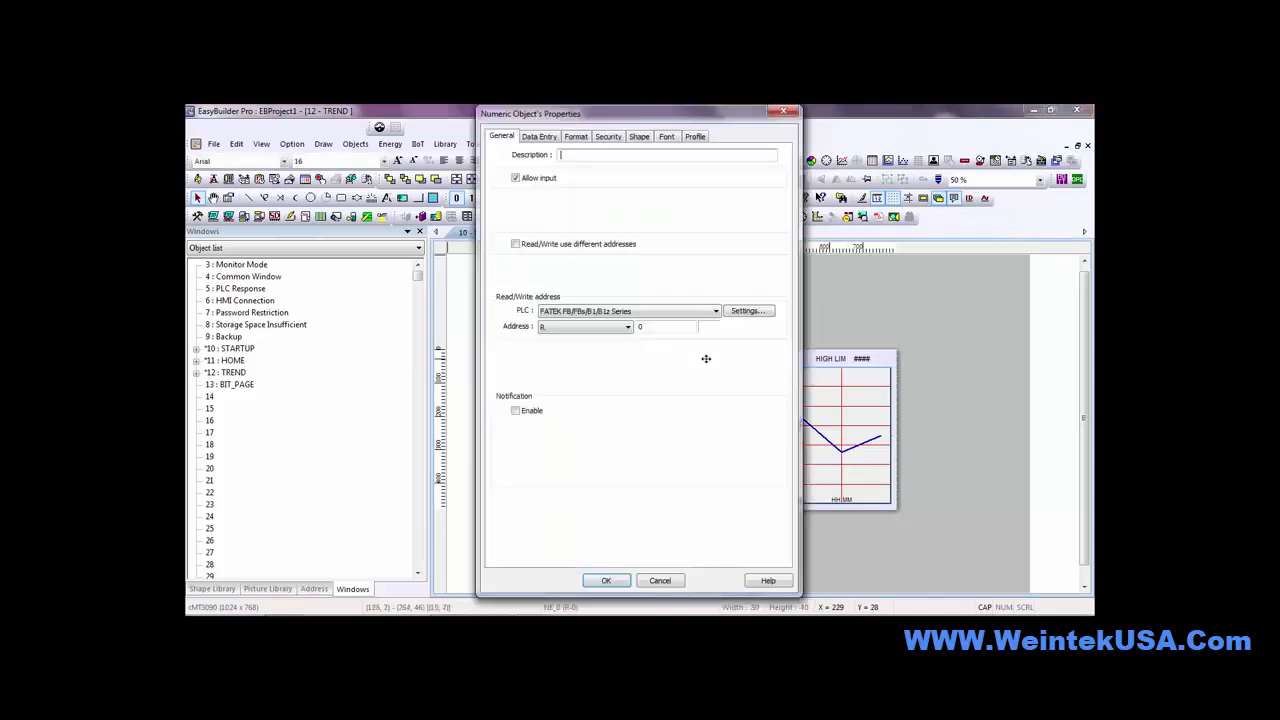
{"action": "left_click", "coordinate": [661, 581]}
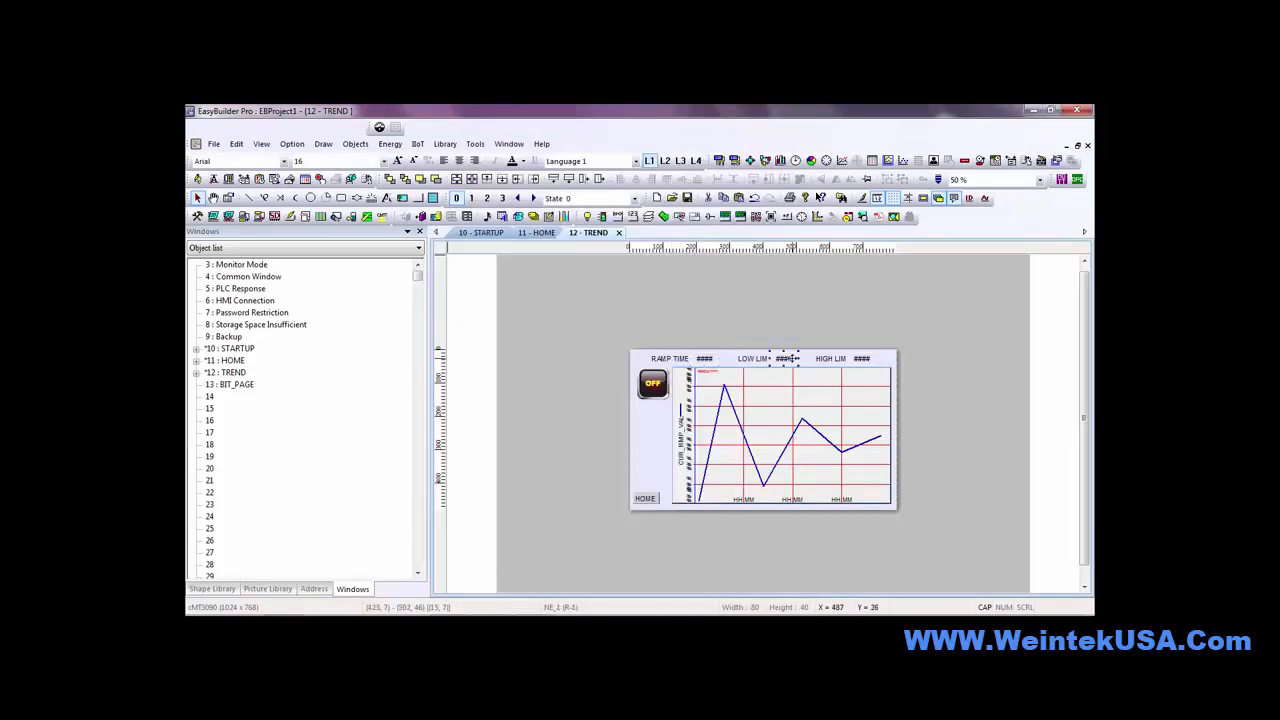
{"action": "double_click", "coordinate": [790, 358]}
{"action": "left_click", "coordinate": [660, 581]}
{"action": "double_click", "coordinate": [862, 358]}
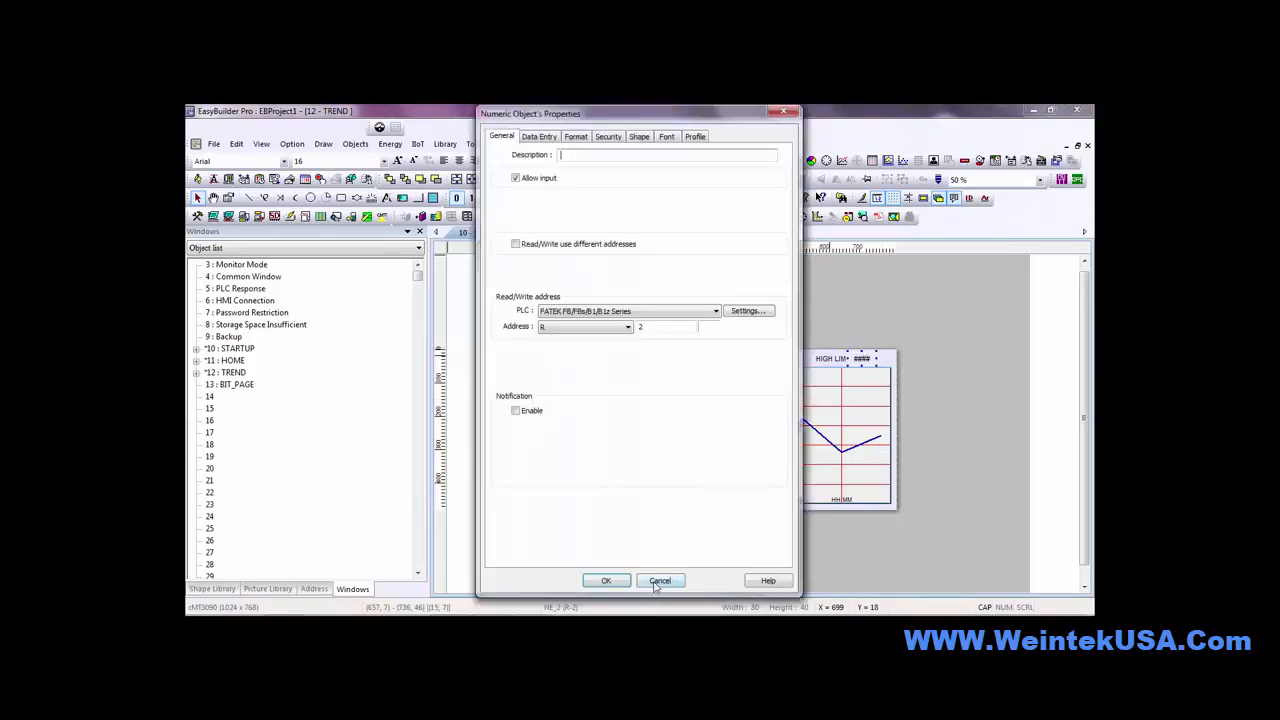
{"action": "left_click", "coordinate": [621, 580]}
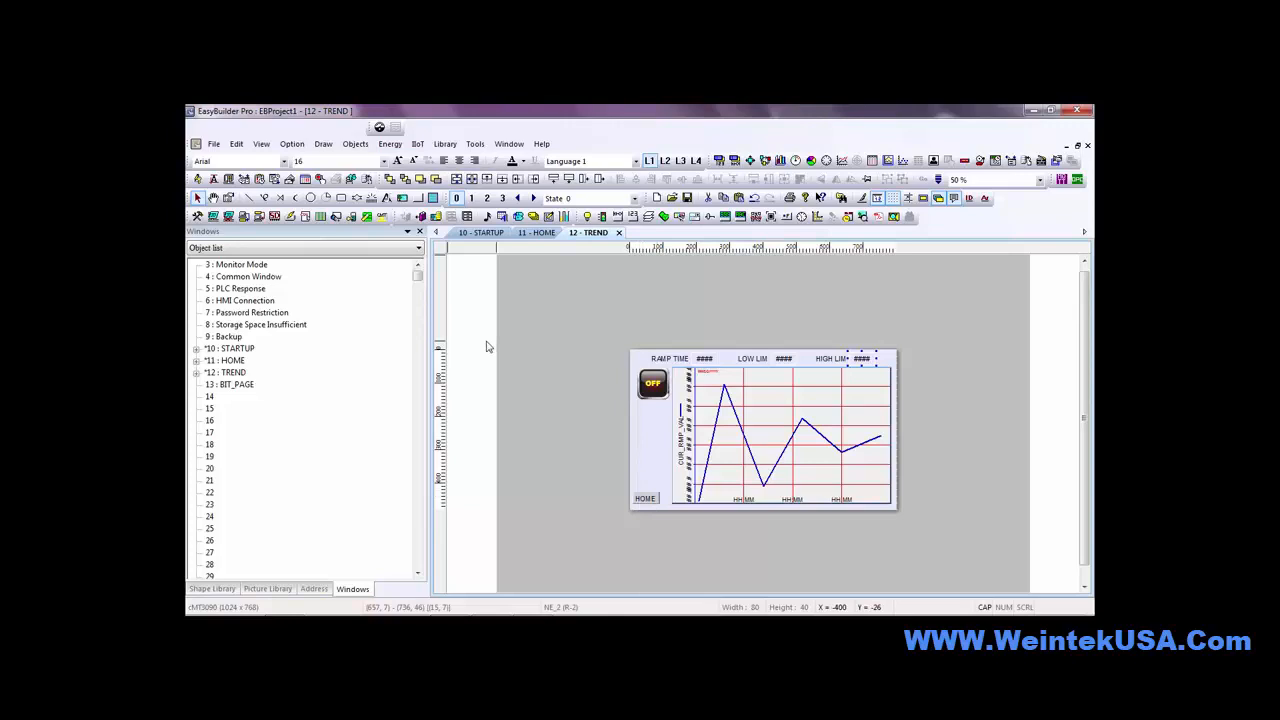
Open the BIT_PAGE window, preview its objects in state 1, and select the ladder rung group
{"action": "double_click", "coordinate": [236, 385]}
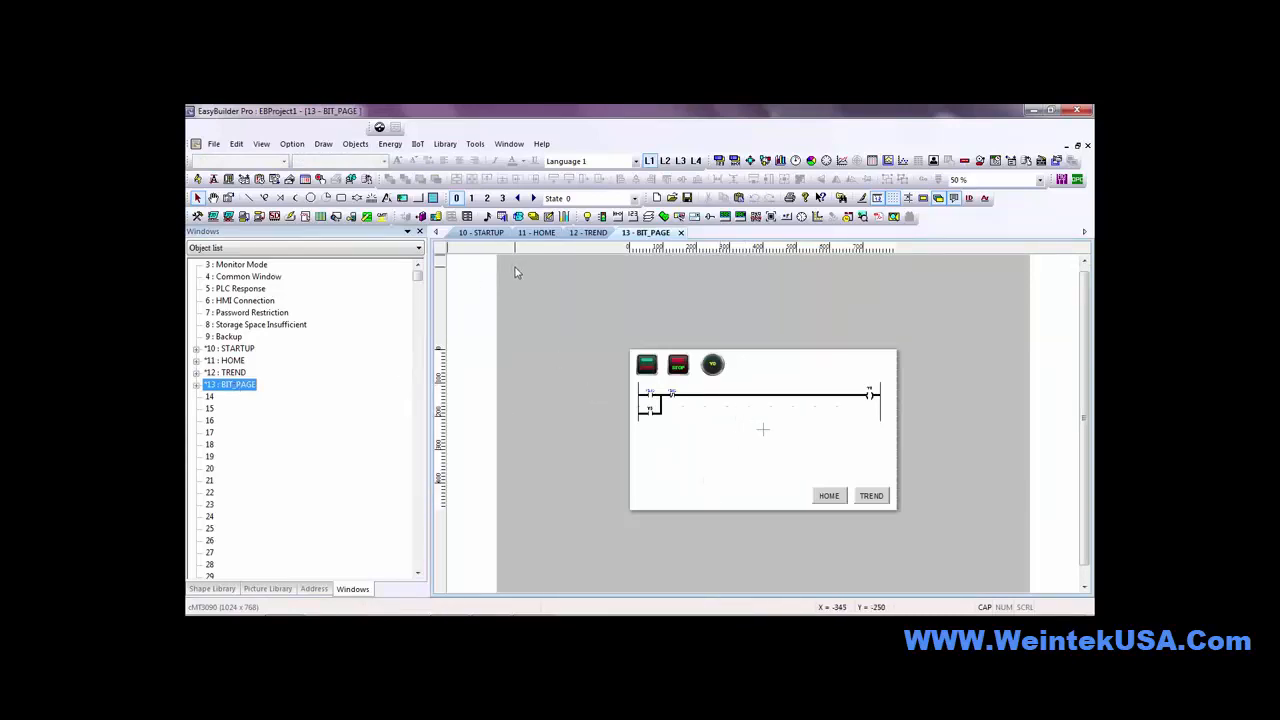
{"action": "left_click", "coordinate": [473, 199]}
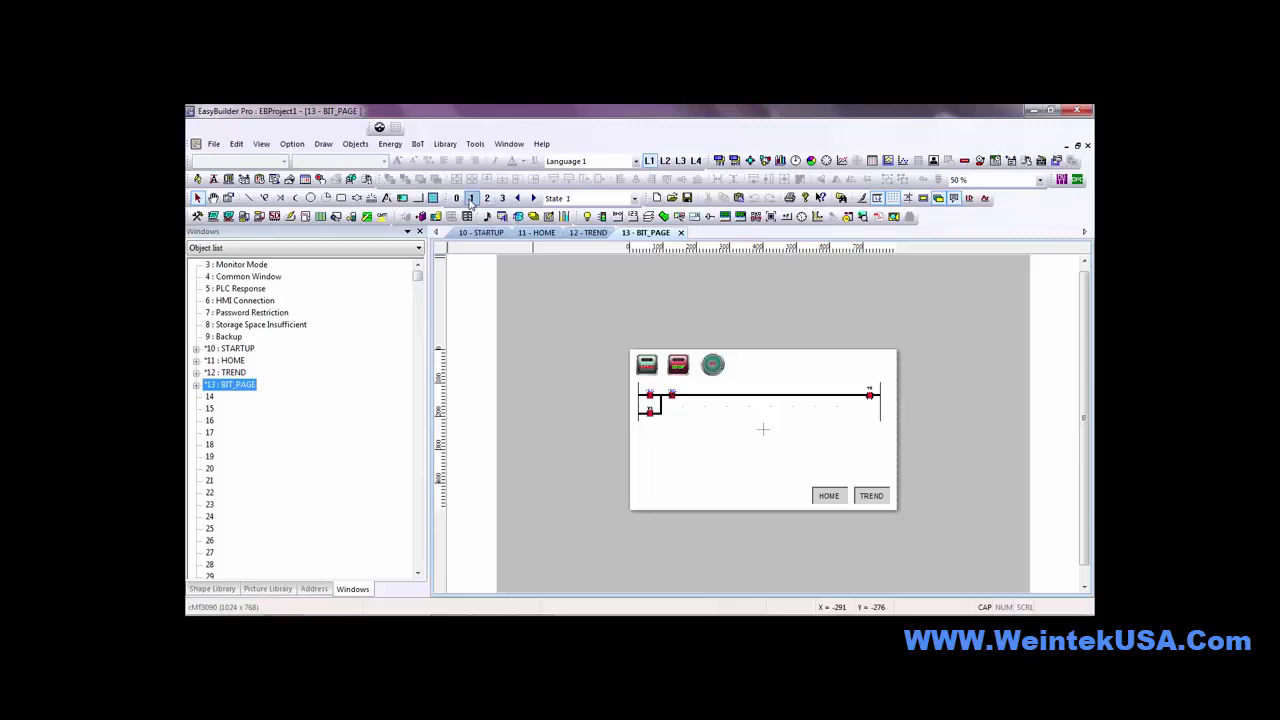
{"action": "left_click", "coordinate": [649, 412]}
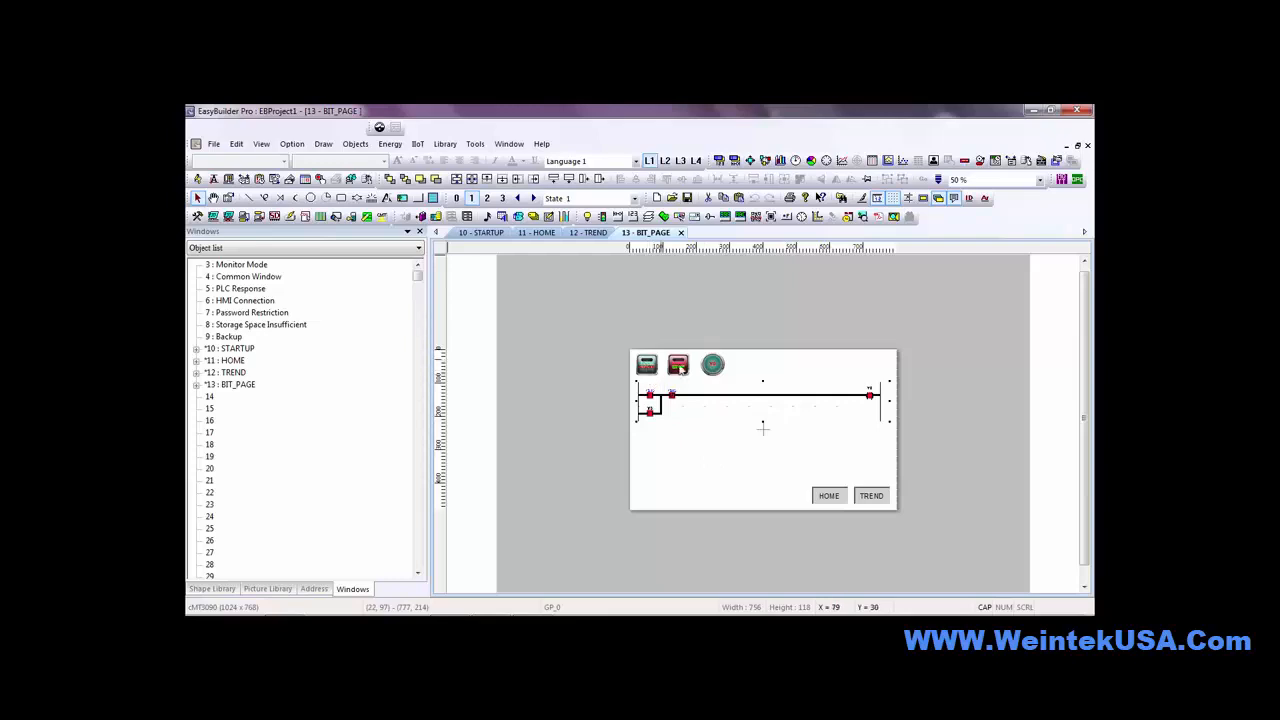
Start the simulation, proceed from the startup page to HOME, and close the TREND popup
{"action": "left_click", "coordinate": [212, 218]}
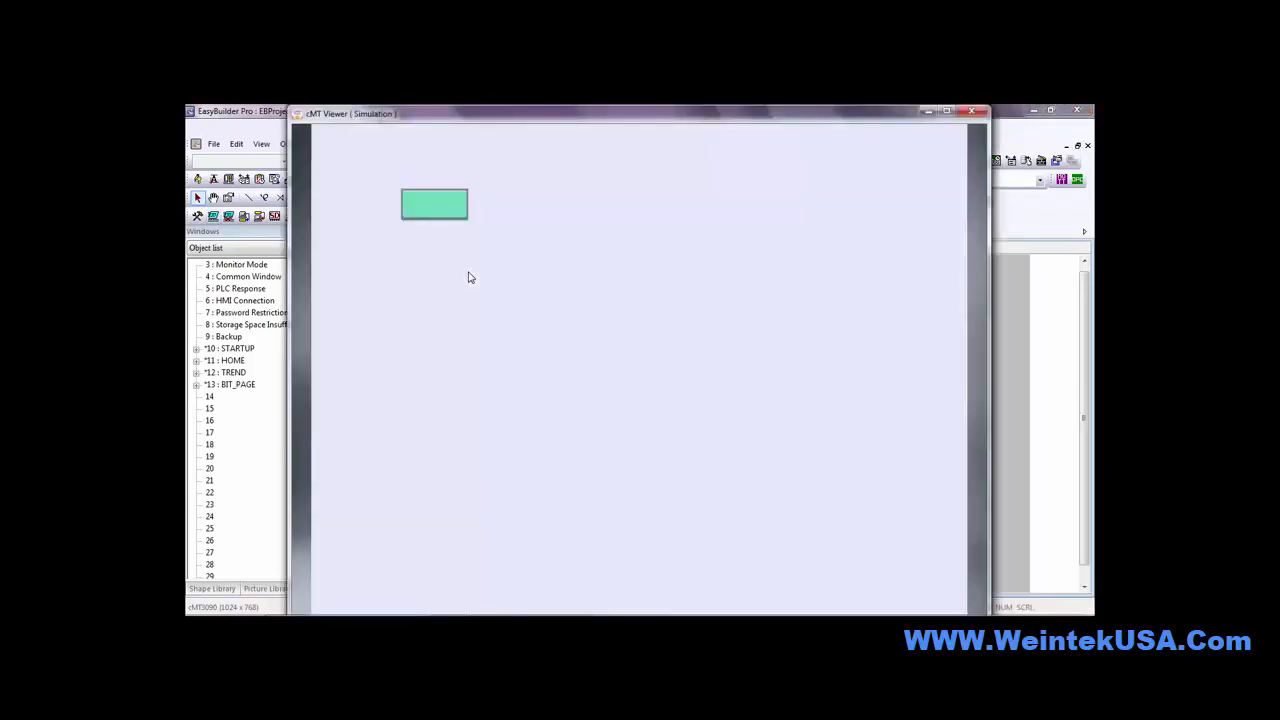
{"action": "left_click", "coordinate": [435, 204]}
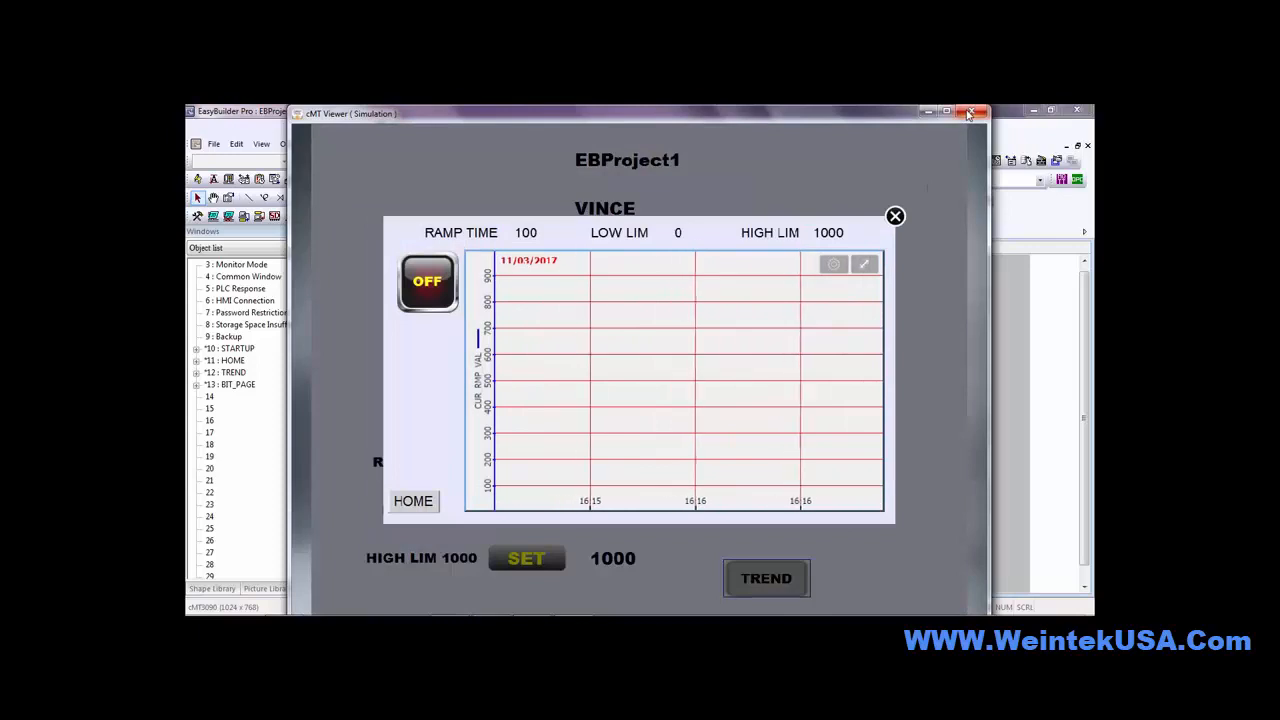
{"action": "left_click", "coordinate": [894, 217]}
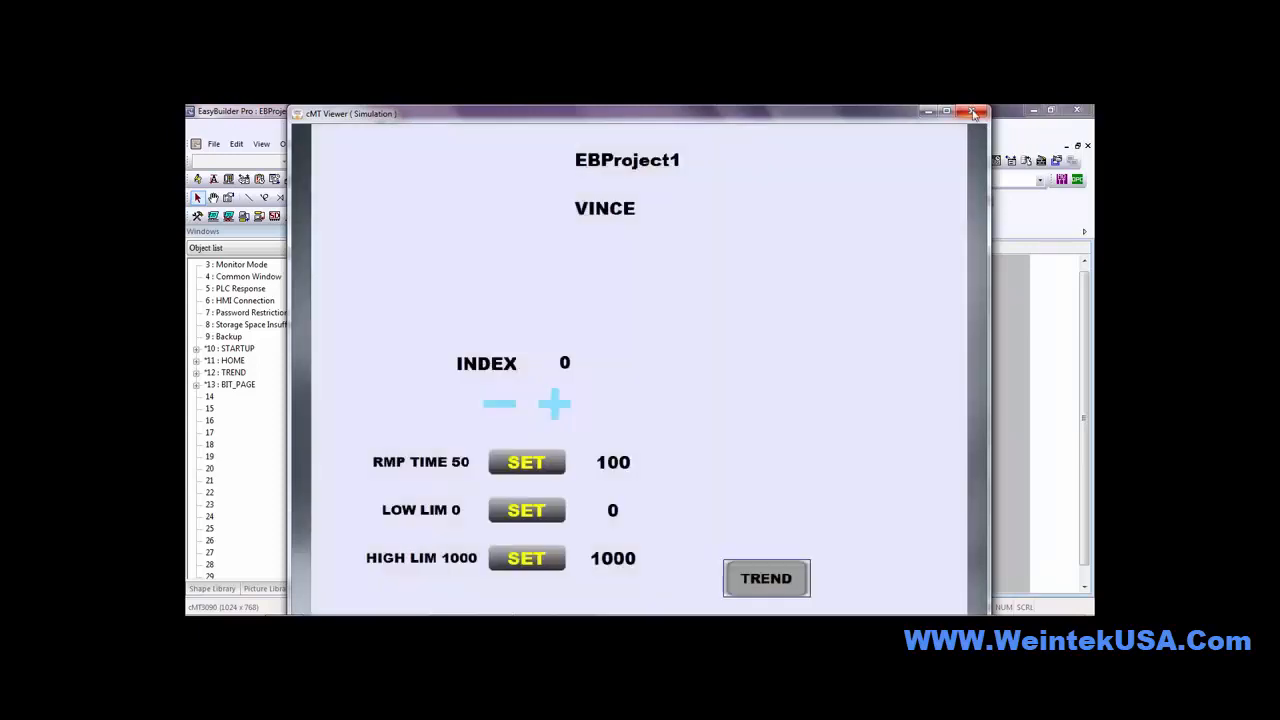
Close the simulation and place a copy of the TREND function key beside the original in the HOME window
{"action": "left_click", "coordinate": [973, 113]}
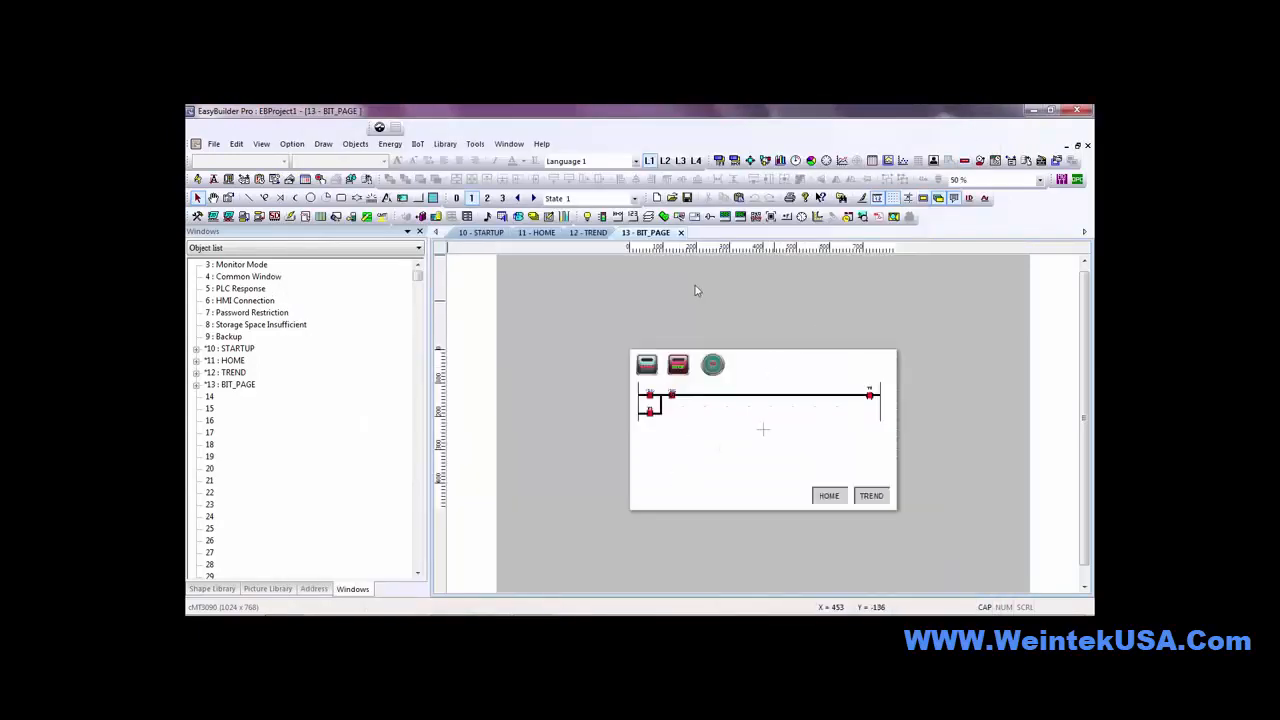
{"action": "left_click", "coordinate": [541, 235]}
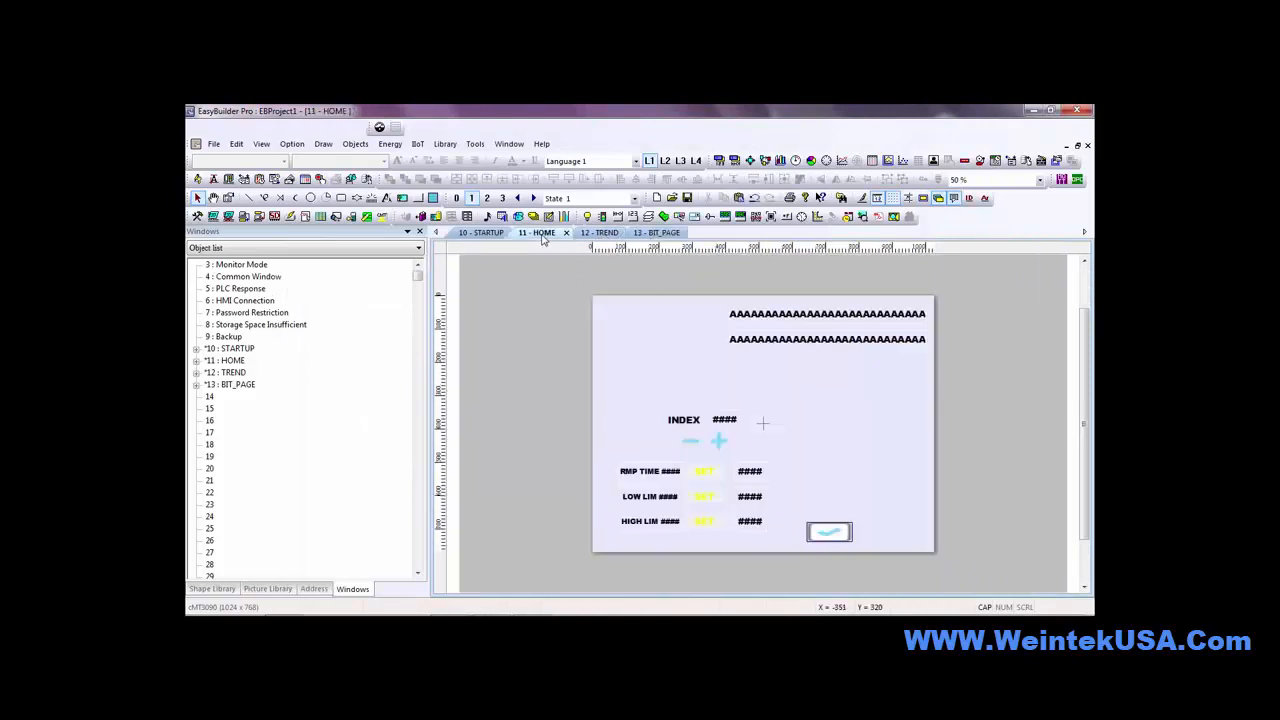
{"action": "left_click", "coordinate": [823, 532]}
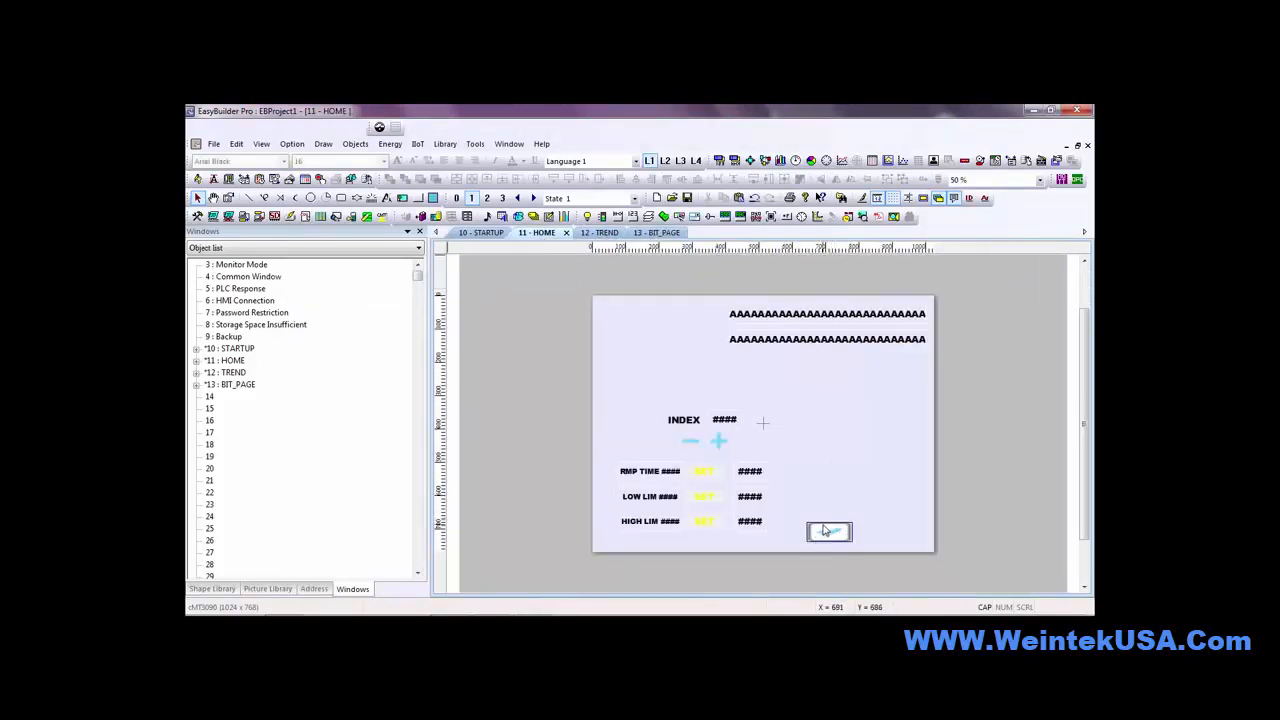
{"action": "left_click_drag", "start_coordinate": [823, 532], "coordinate": [892, 529]}
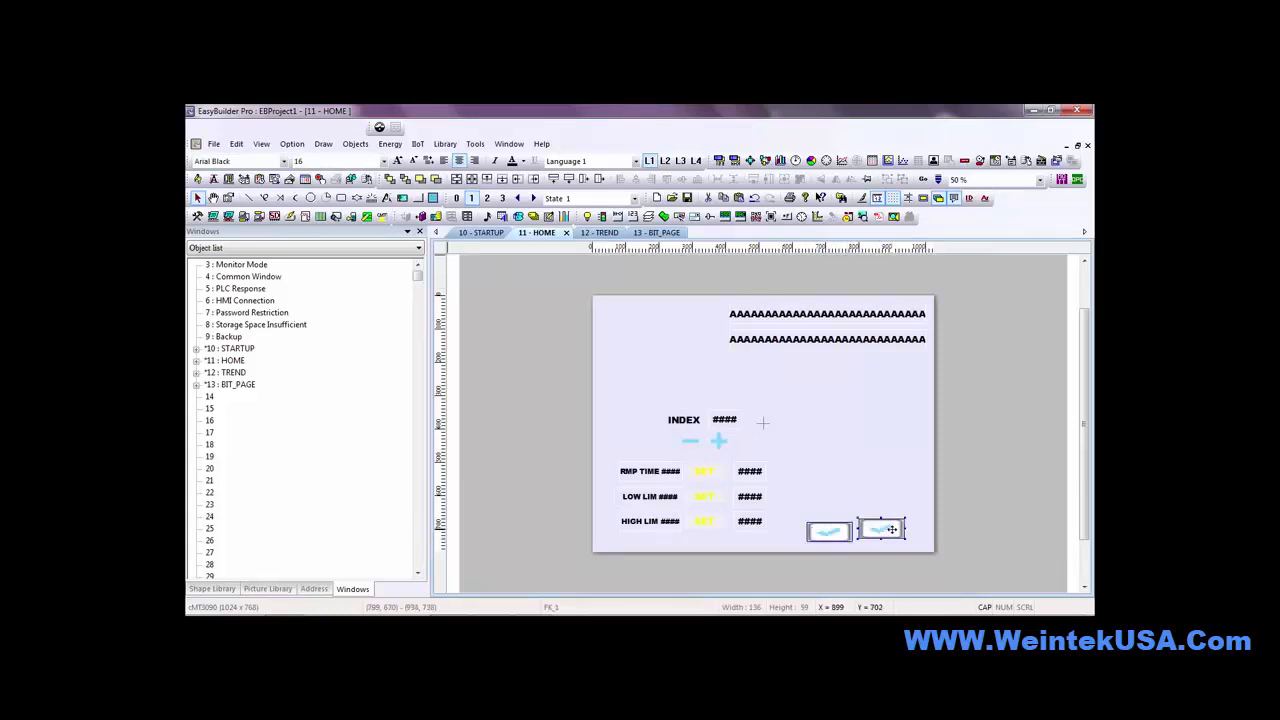
Set the copied function key to pop up window 13. BIT_PAGE and label it BIT PAGE in every state
{"action": "double_click", "coordinate": [892, 529]}
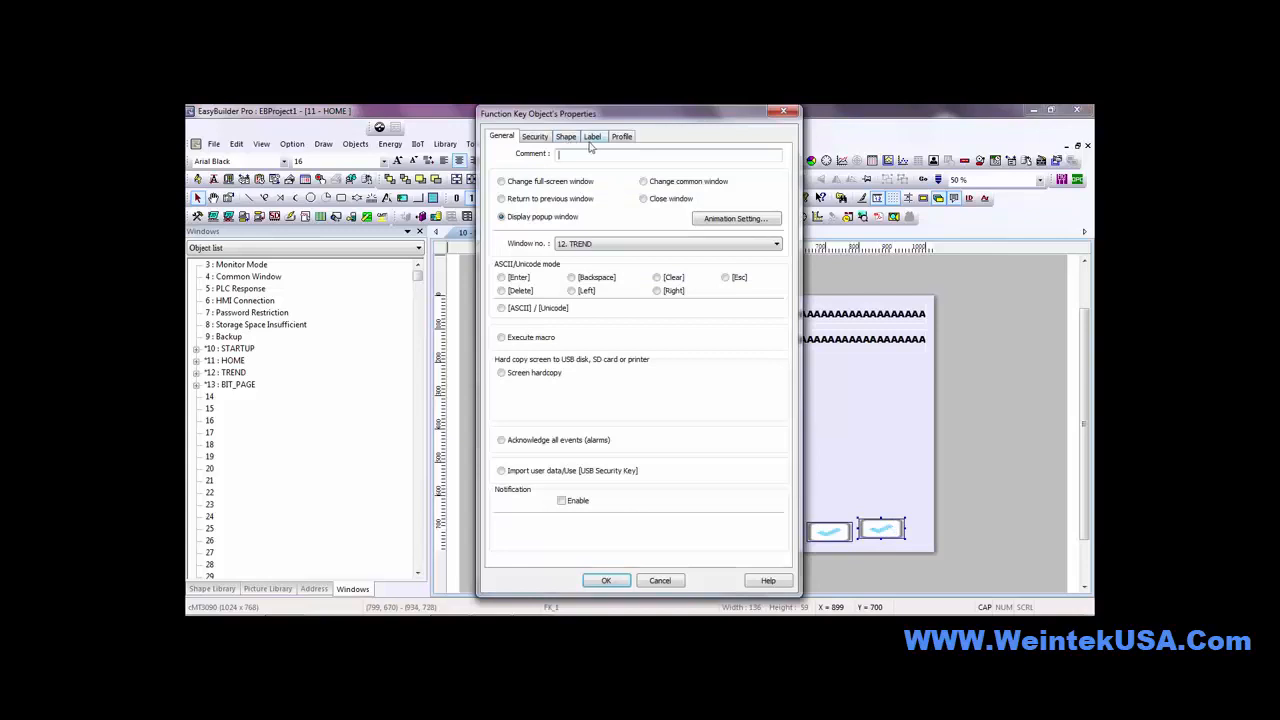
{"action": "left_click", "coordinate": [620, 247]}
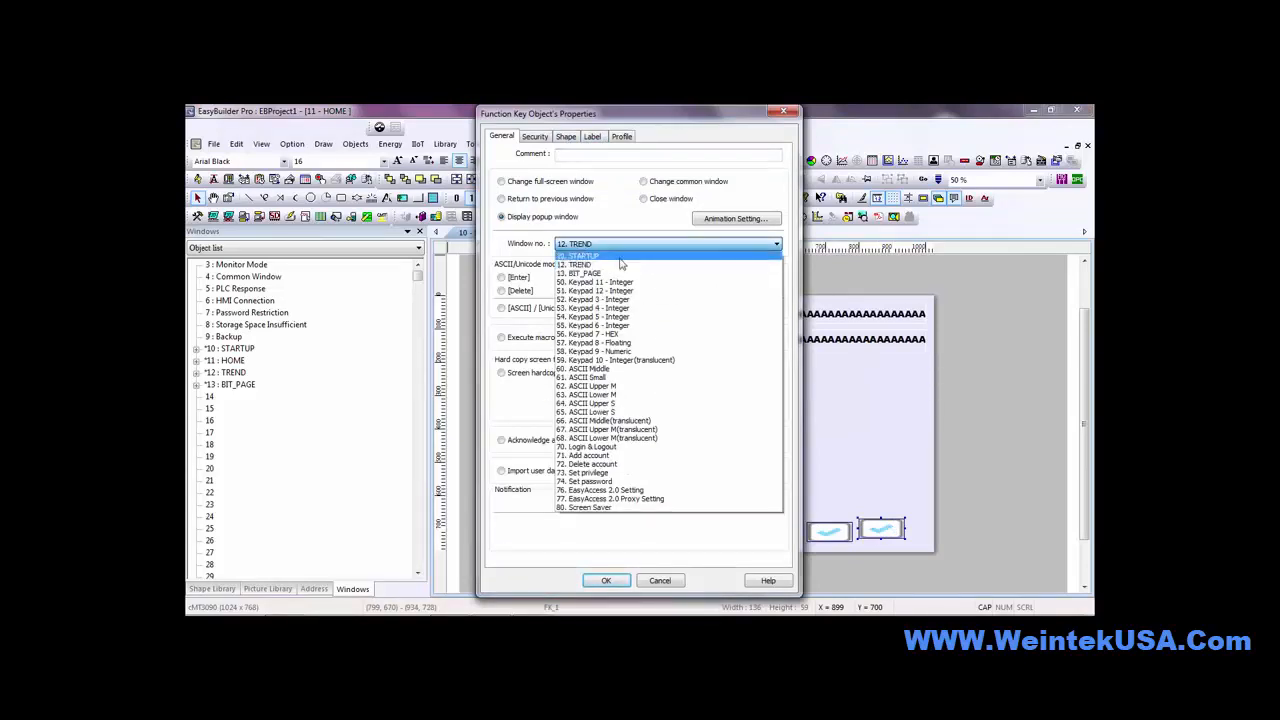
{"action": "left_click", "coordinate": [617, 264]}
{"action": "left_click", "coordinate": [592, 137]}
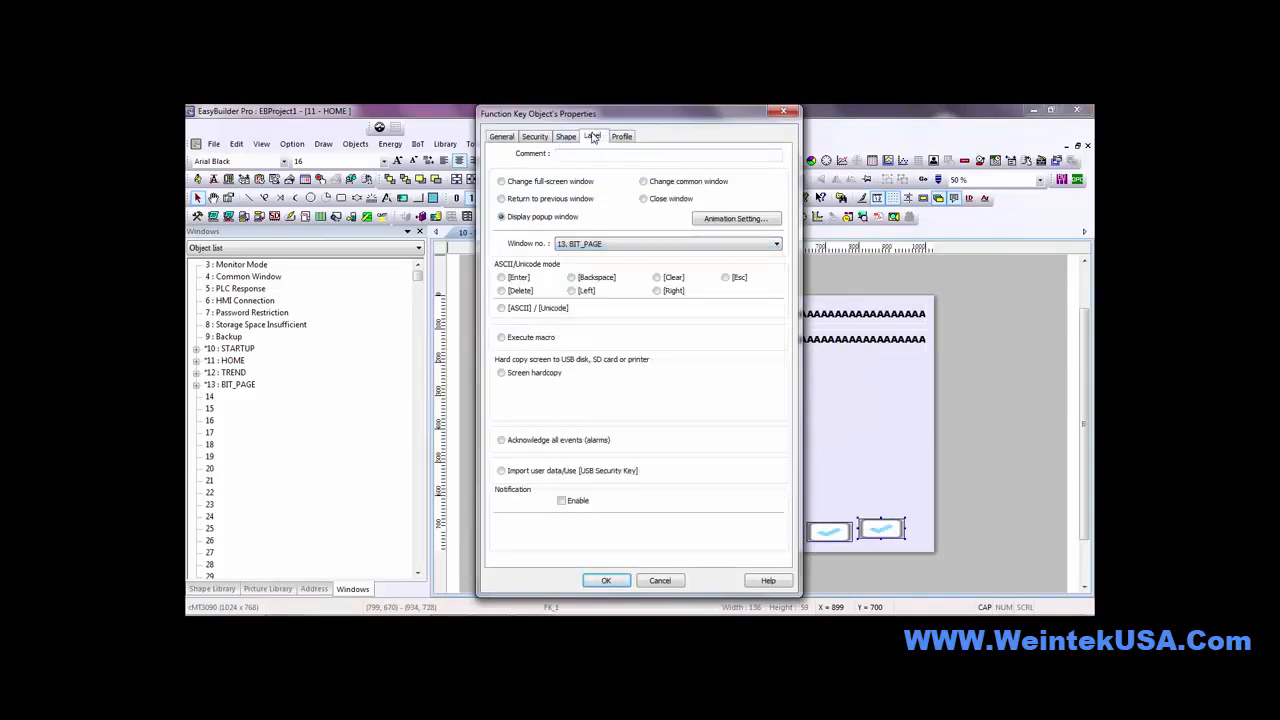
{"action": "left_click_drag", "start_coordinate": [525, 487], "coordinate": [426, 461]}
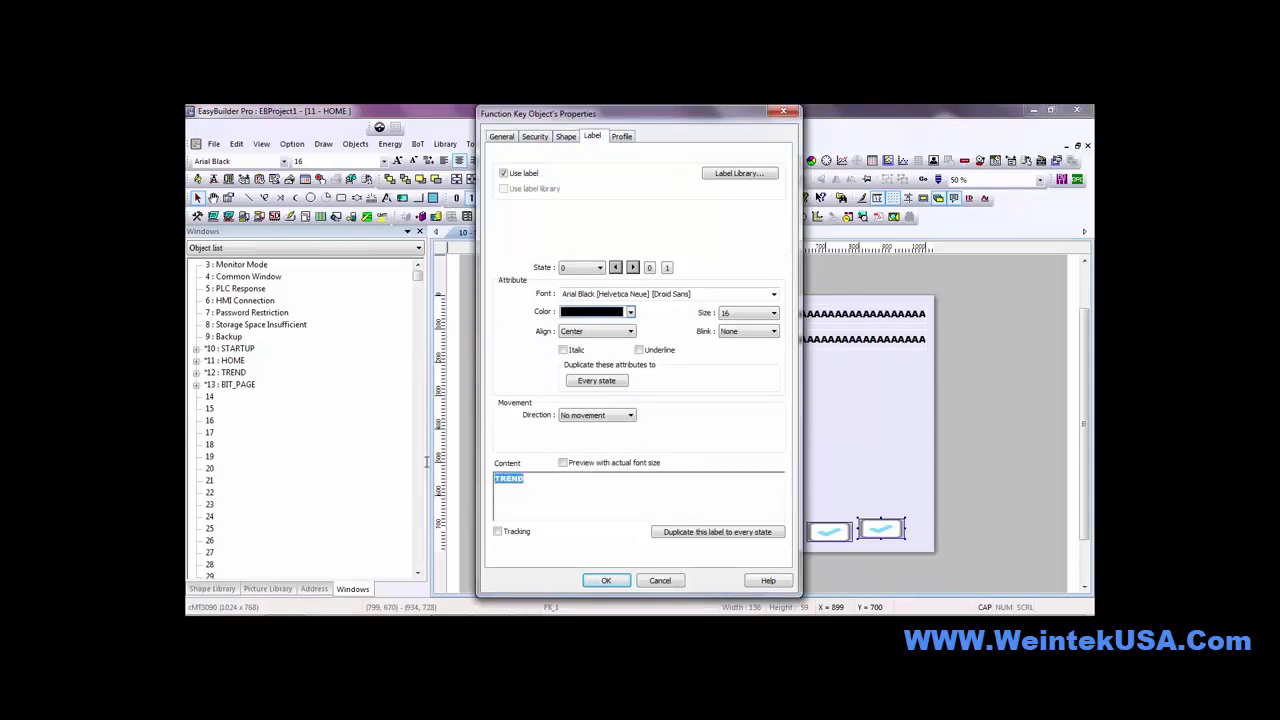
{"action": "type", "text": "BIT PAGE"}
{"action": "left_click", "coordinate": [678, 532]}
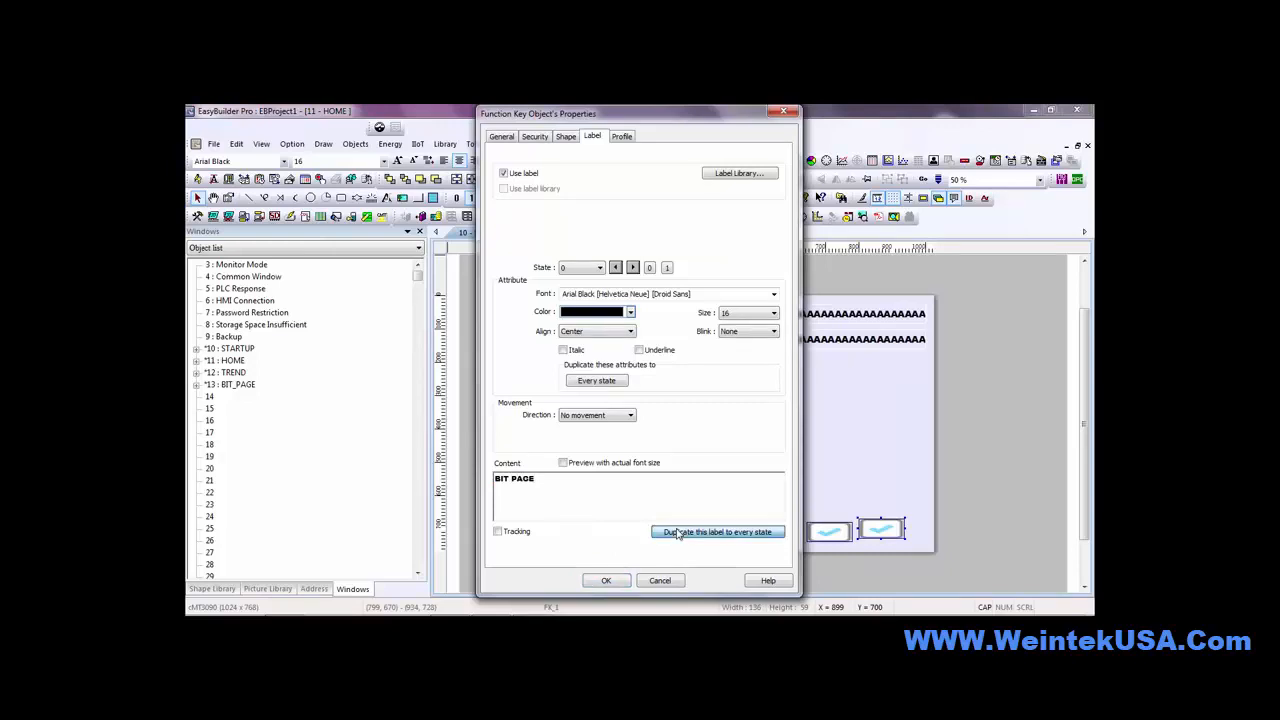
{"action": "left_click", "coordinate": [615, 582]}
Duplicate the original function key's TREND label to every state
{"action": "double_click", "coordinate": [827, 532]}
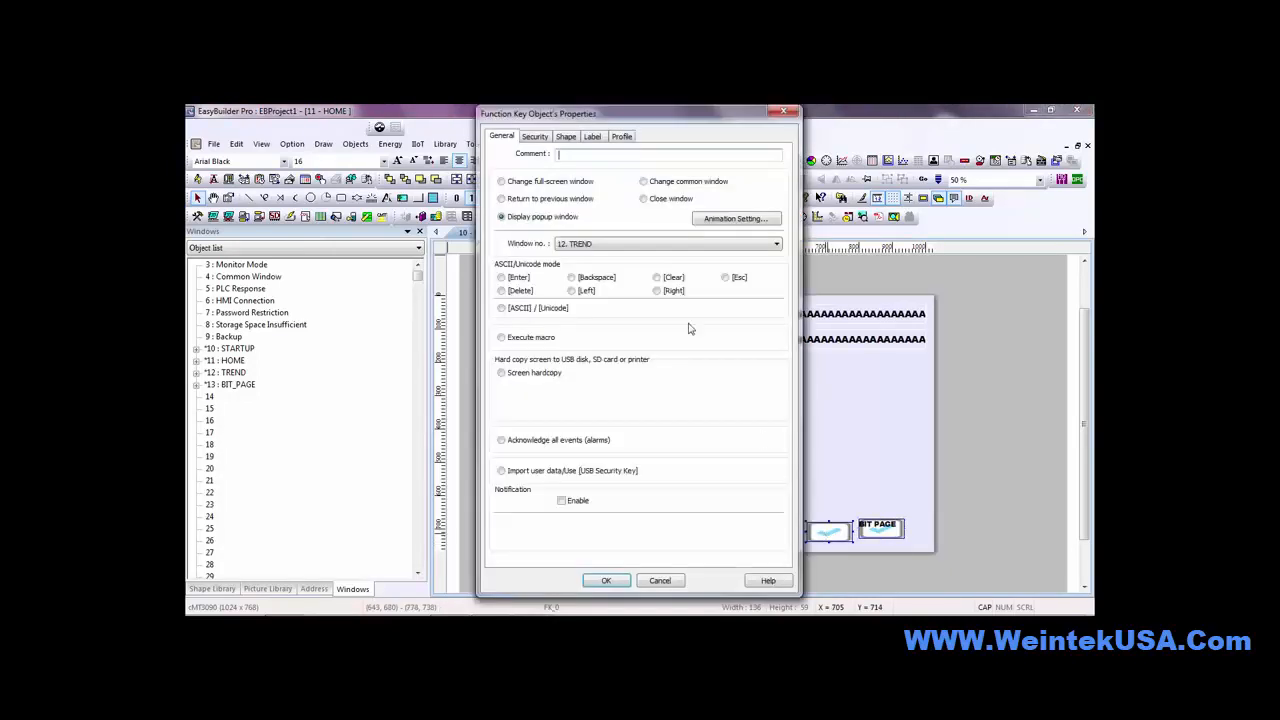
{"action": "left_click", "coordinate": [594, 139]}
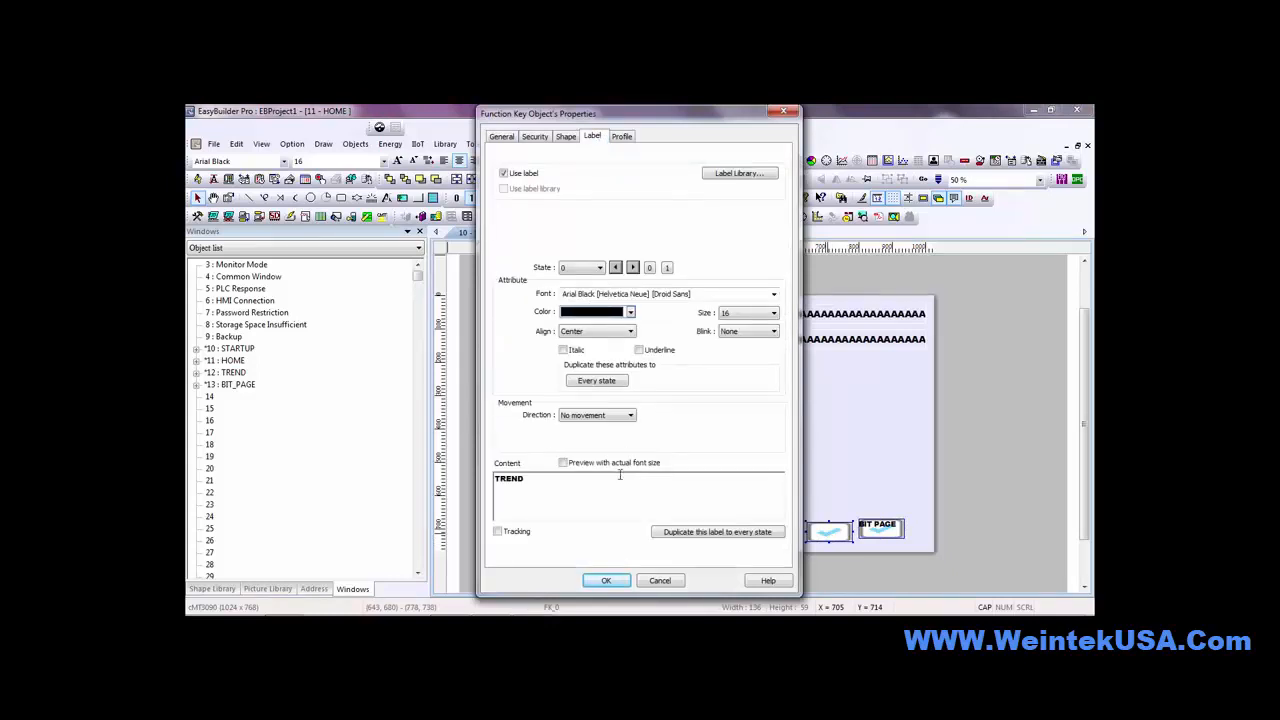
{"action": "left_click", "coordinate": [684, 536]}
{"action": "left_click", "coordinate": [606, 580]}
Centre the labels of the TREND and BIT PAGE keys and align both keys in one row, with state 0 previewed
{"action": "left_click_drag", "start_coordinate": [914, 548], "coordinate": [795, 500]}
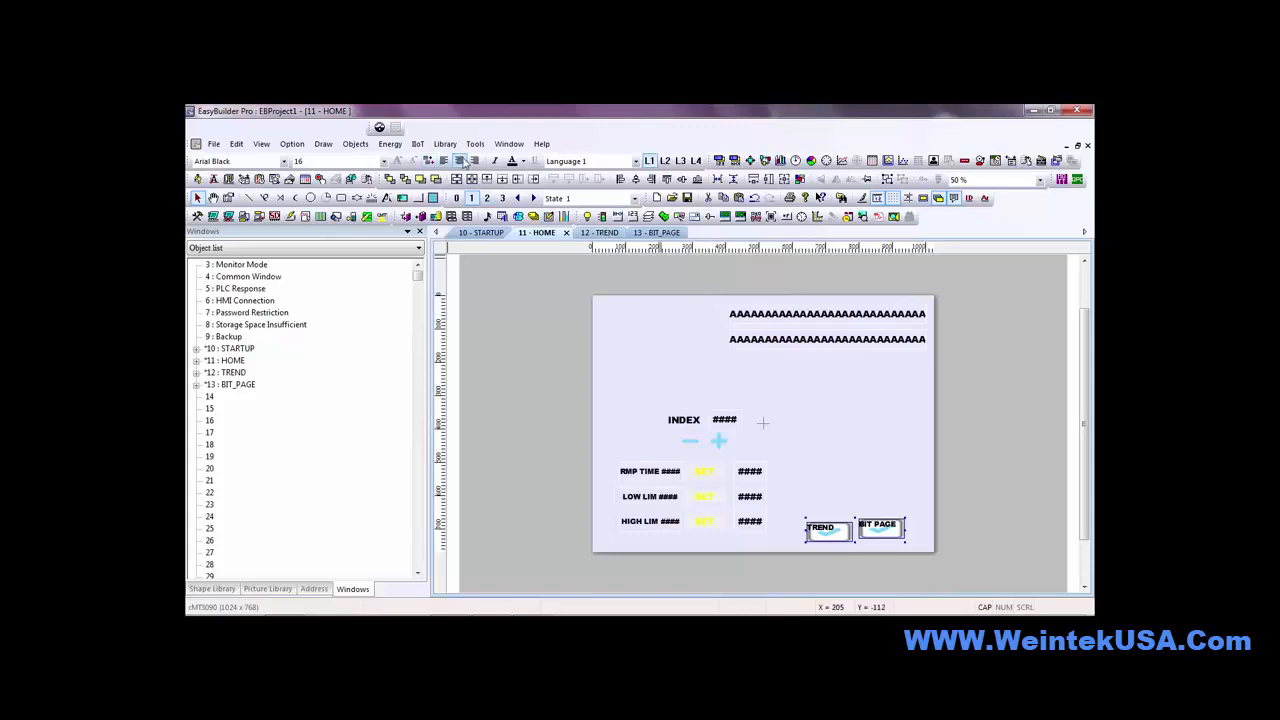
{"action": "left_click", "coordinate": [459, 161]}
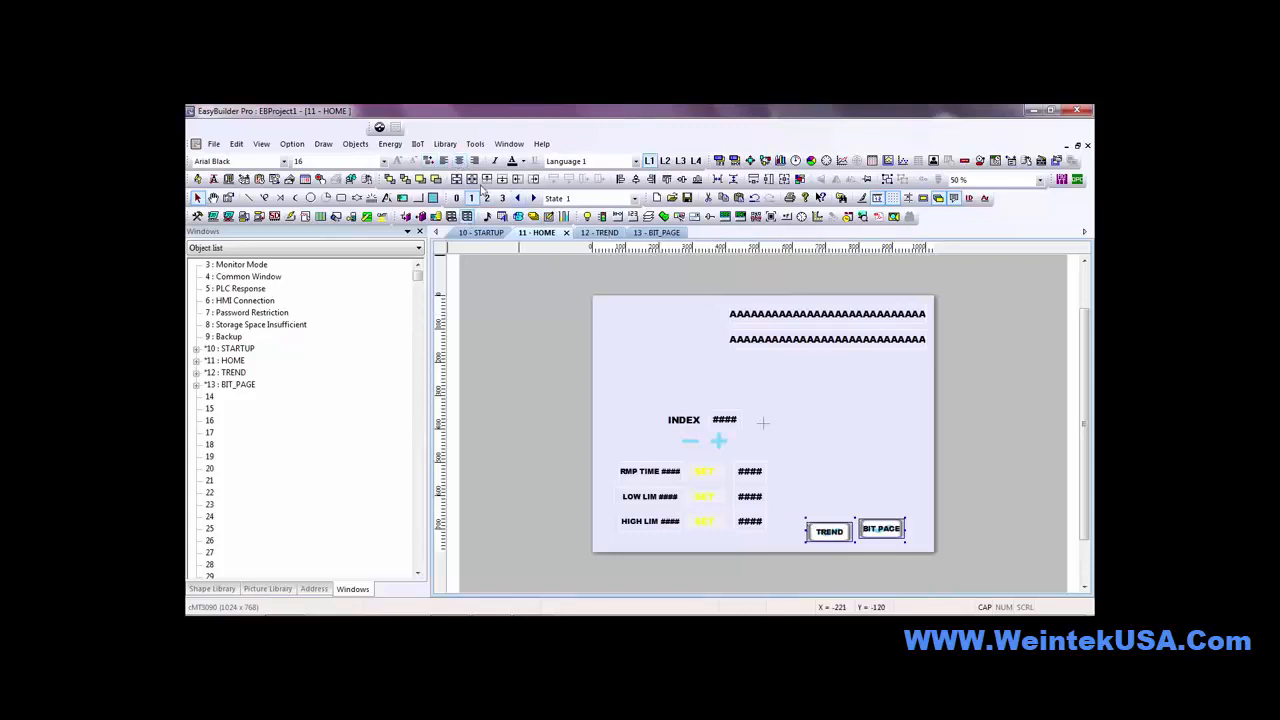
{"action": "left_click", "coordinate": [456, 198]}
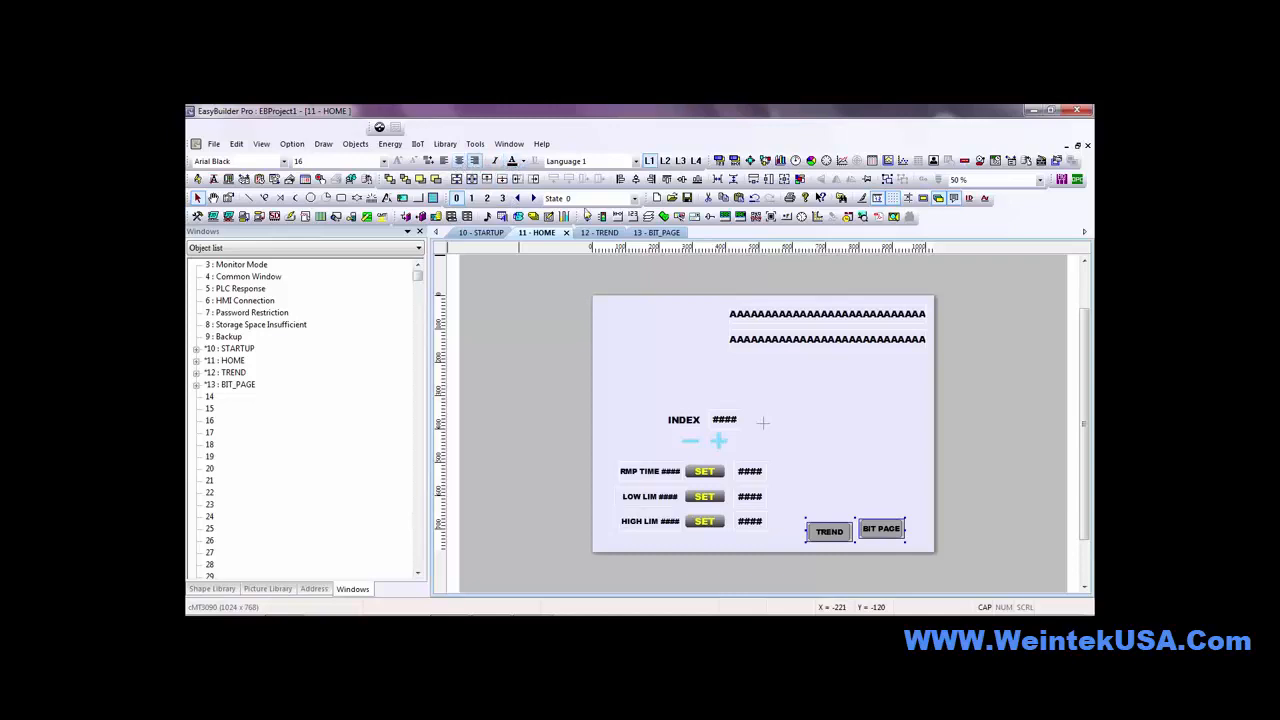
{"action": "left_click", "coordinate": [683, 180]}
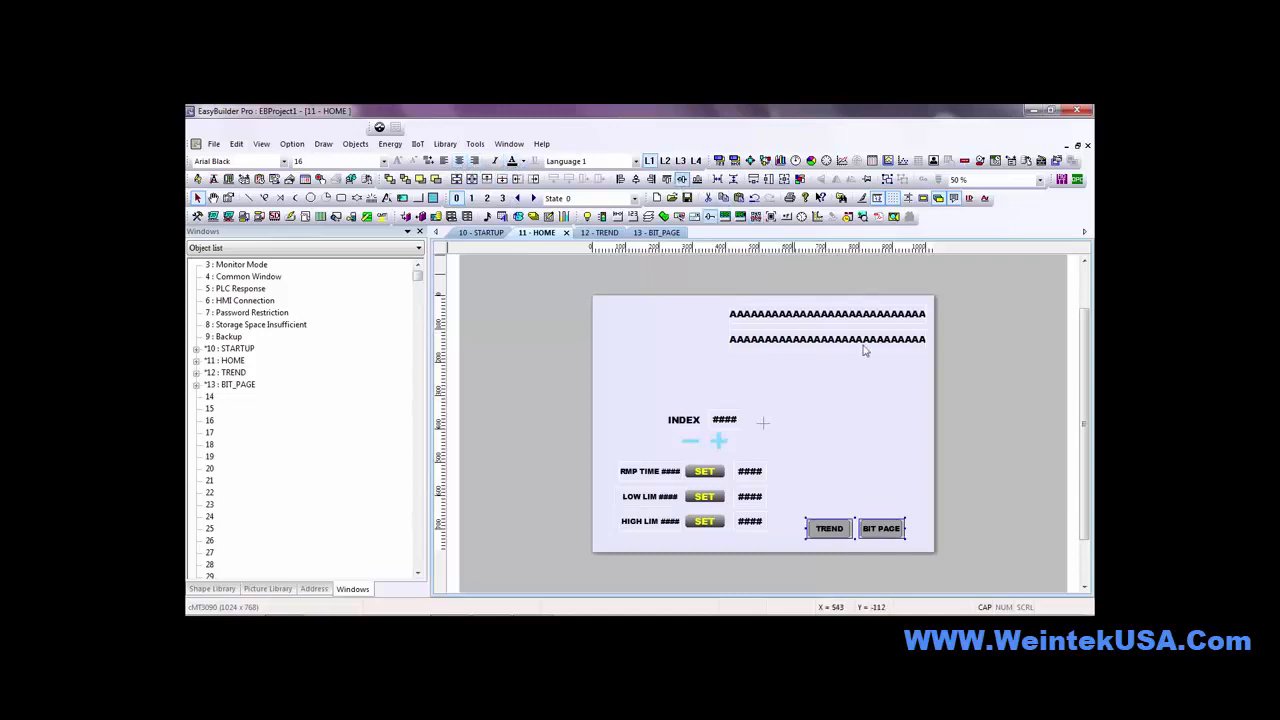
{"action": "left_click", "coordinate": [877, 418]}
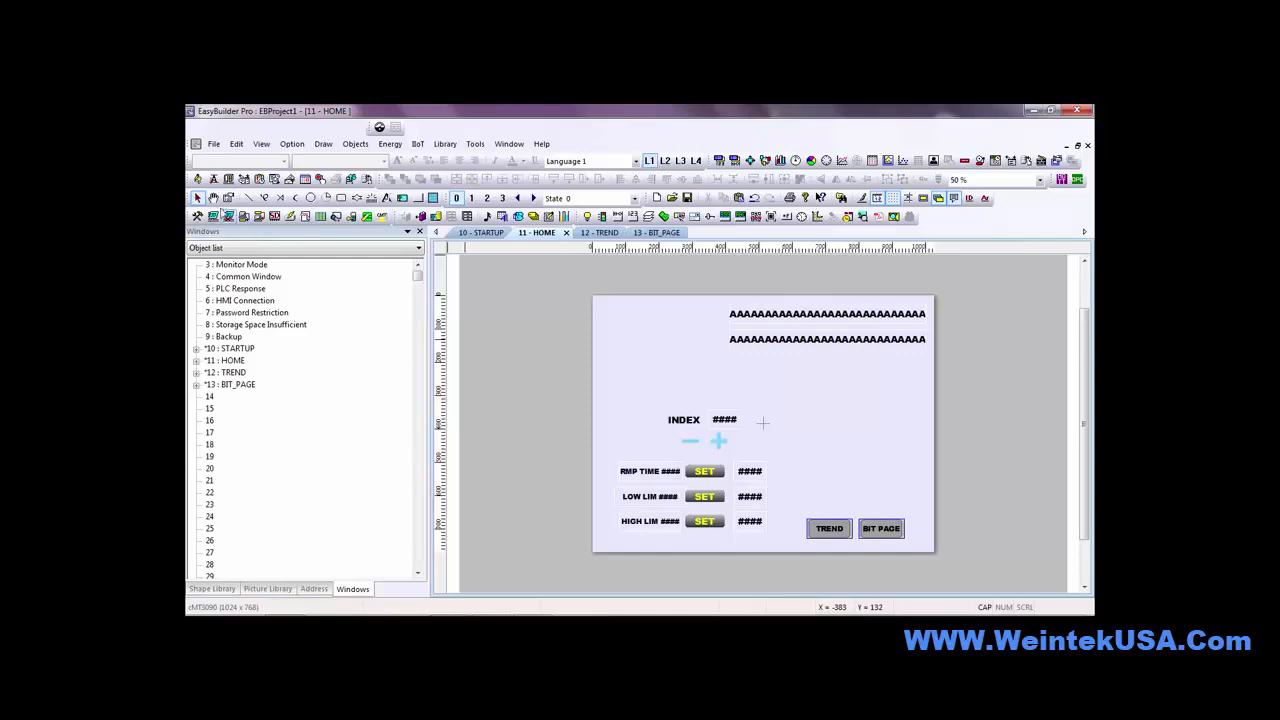
Start the simulation, proceed from the startup page to HOME, and bring up the BIT PAGE popup
{"action": "left_click", "coordinate": [213, 217]}
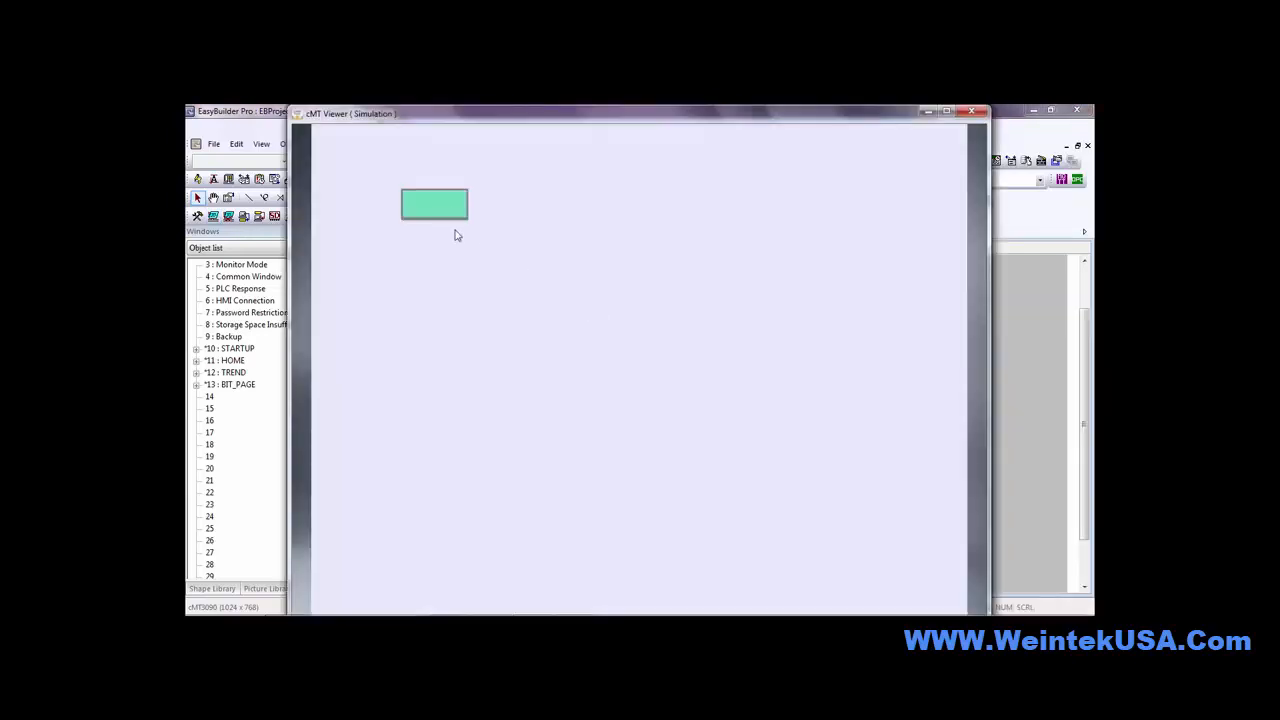
{"action": "left_click", "coordinate": [450, 215]}
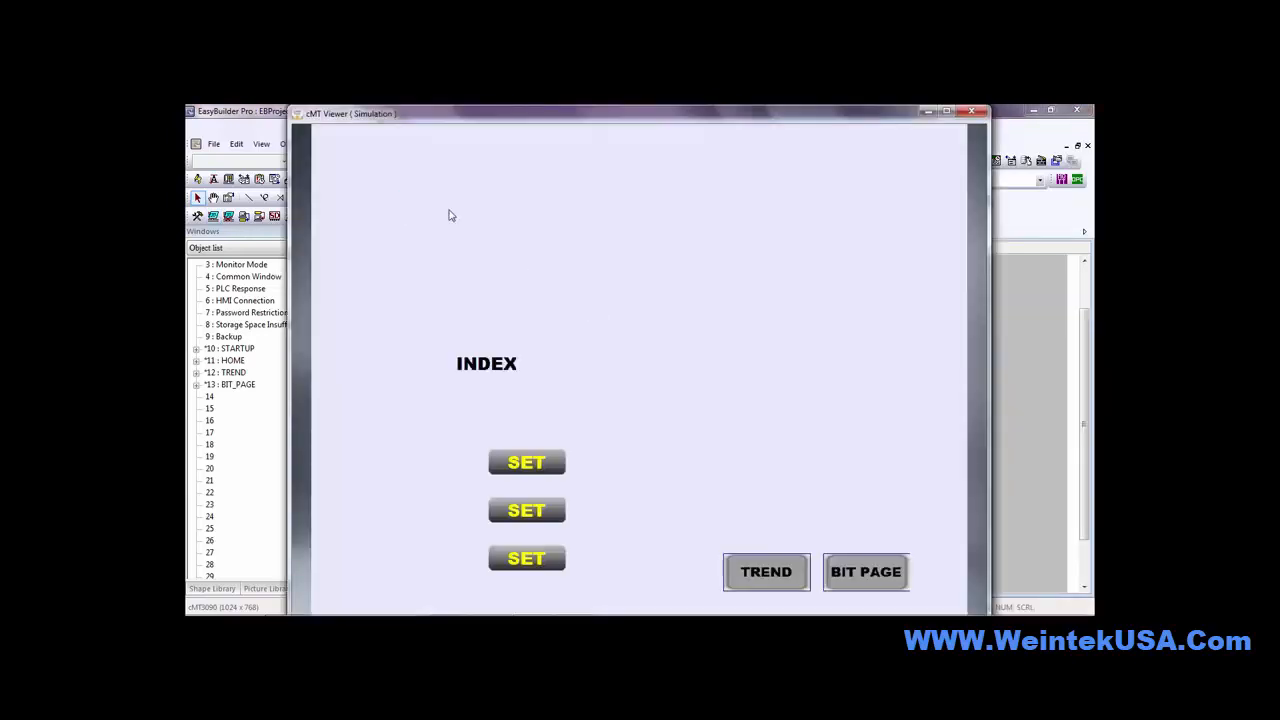
{"action": "left_click", "coordinate": [872, 577]}
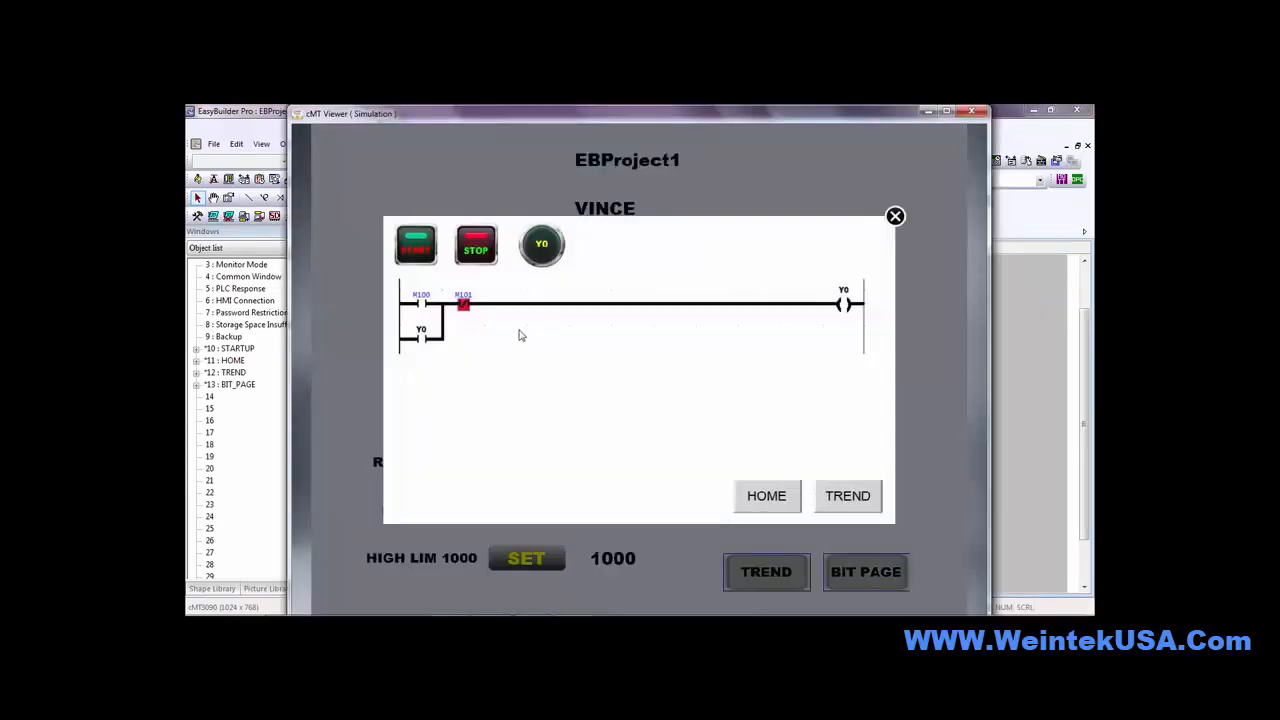
Test the START and STOP buttons on the ladder rung popup, and close the popup and the simulation
{"action": "left_click", "coordinate": [418, 249]}
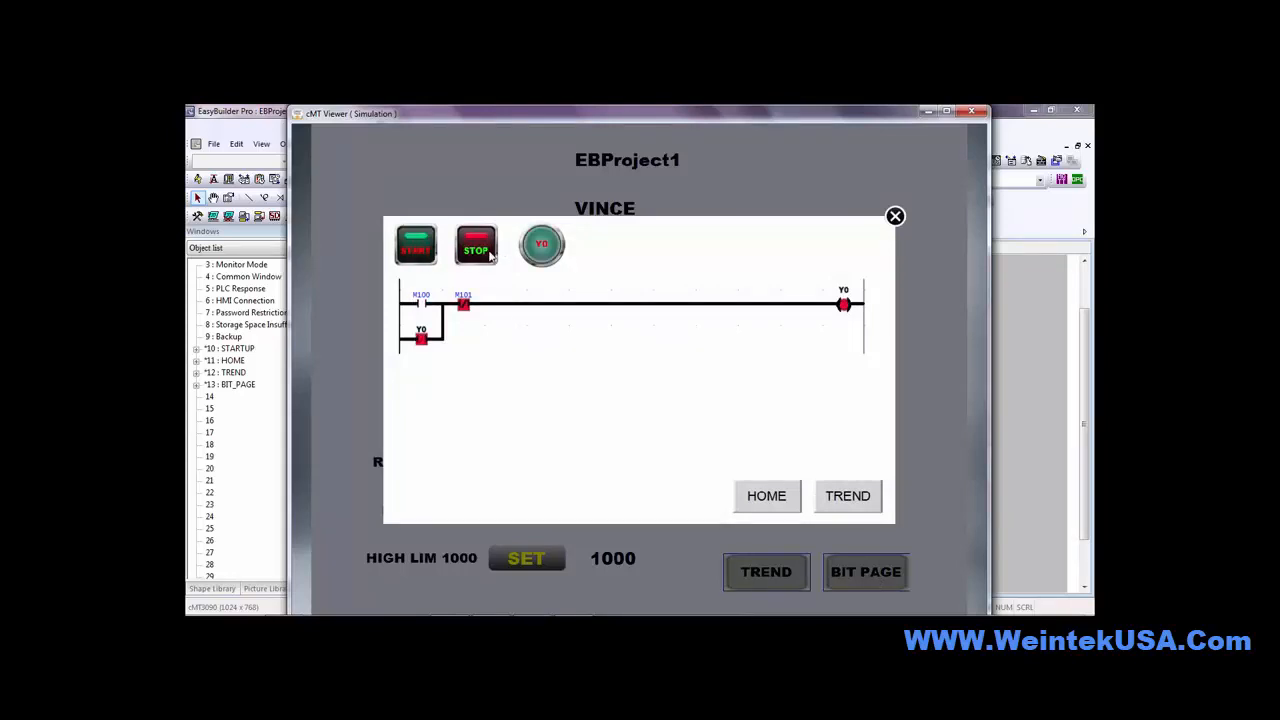
{"action": "left_click", "coordinate": [478, 250]}
{"action": "left_click", "coordinate": [408, 246]}
{"action": "left_click", "coordinate": [896, 218]}
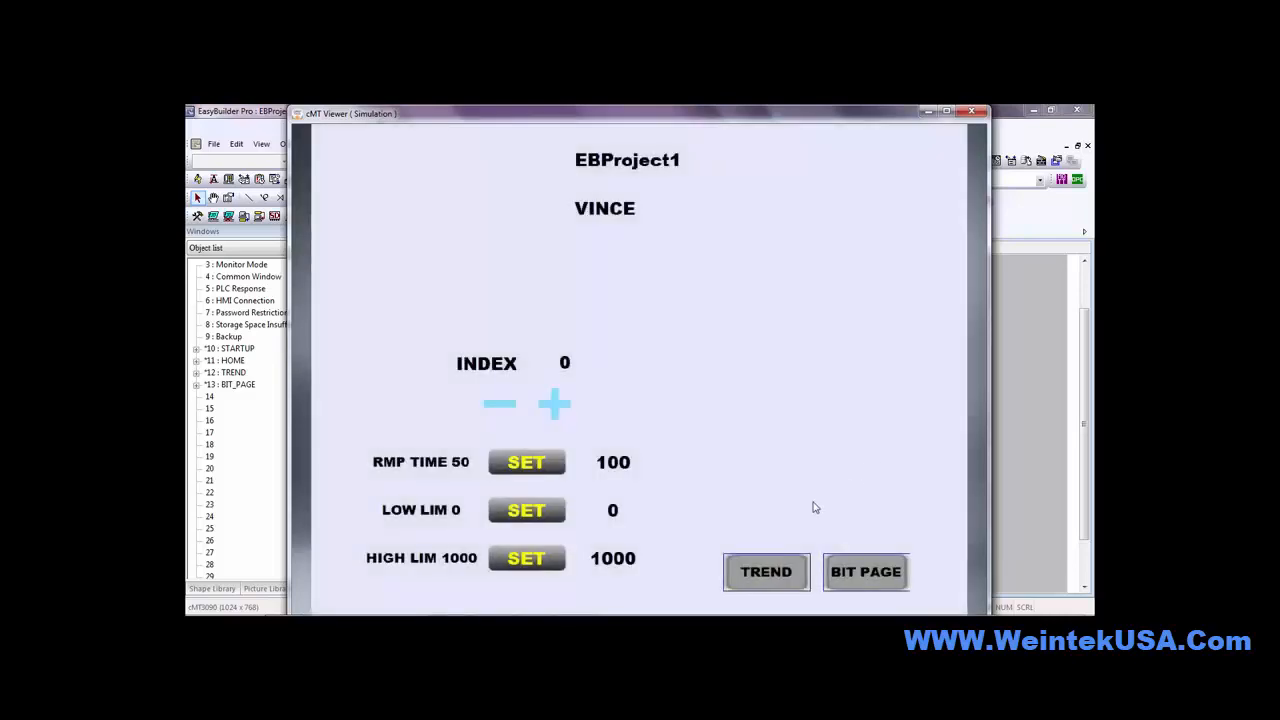
{"action": "left_click", "coordinate": [971, 111]}
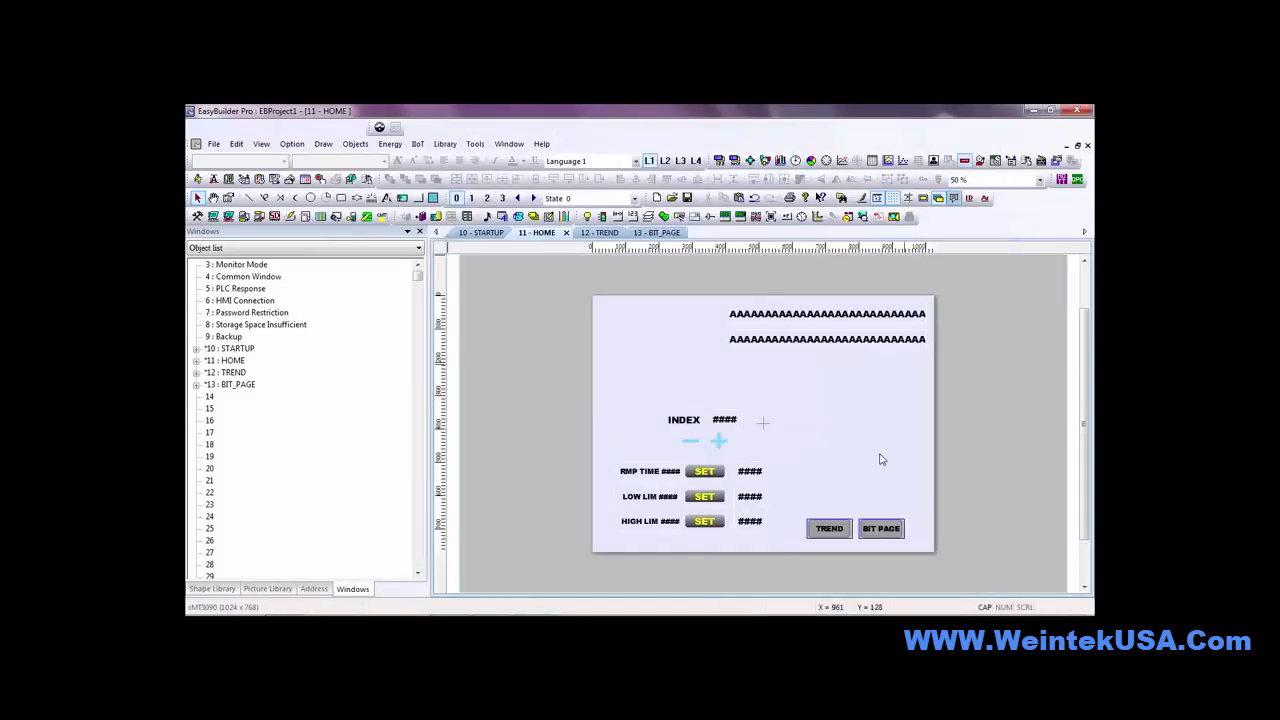
Open the picture library from the properties of the ladder rung picture in the BIT_PAGE window
{"action": "left_click", "coordinate": [648, 233]}
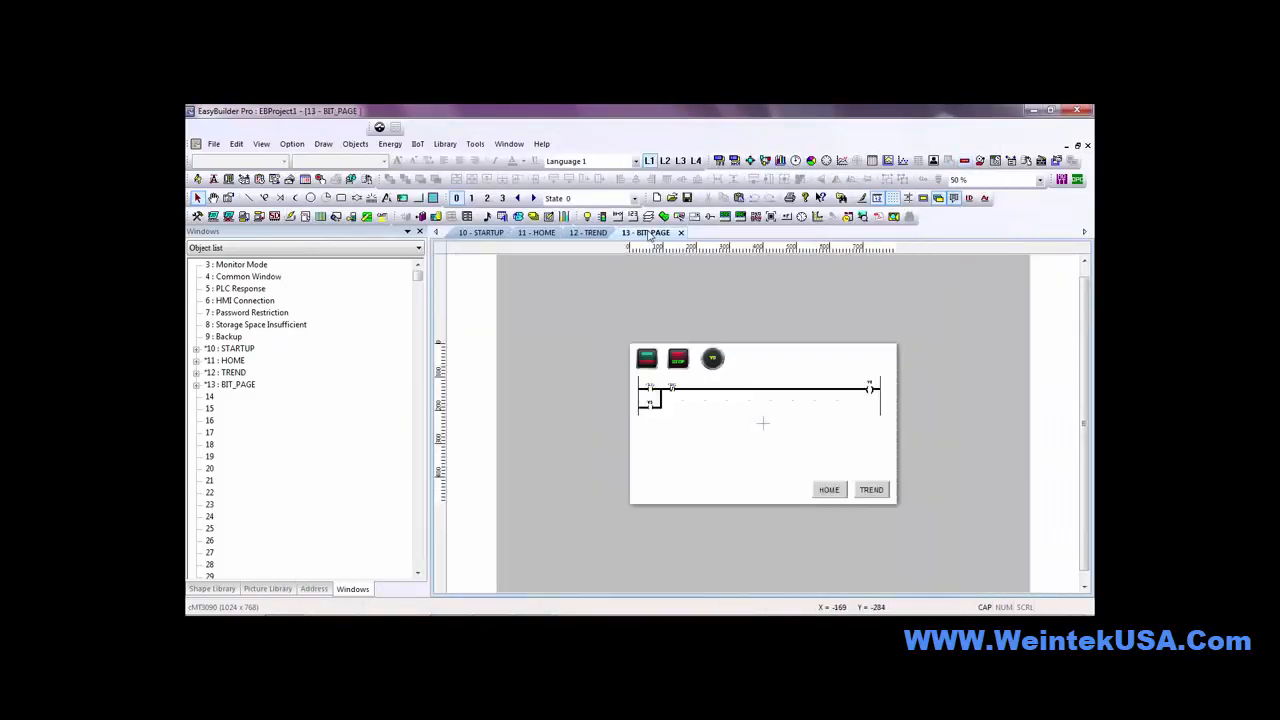
{"action": "double_click", "coordinate": [745, 398]}
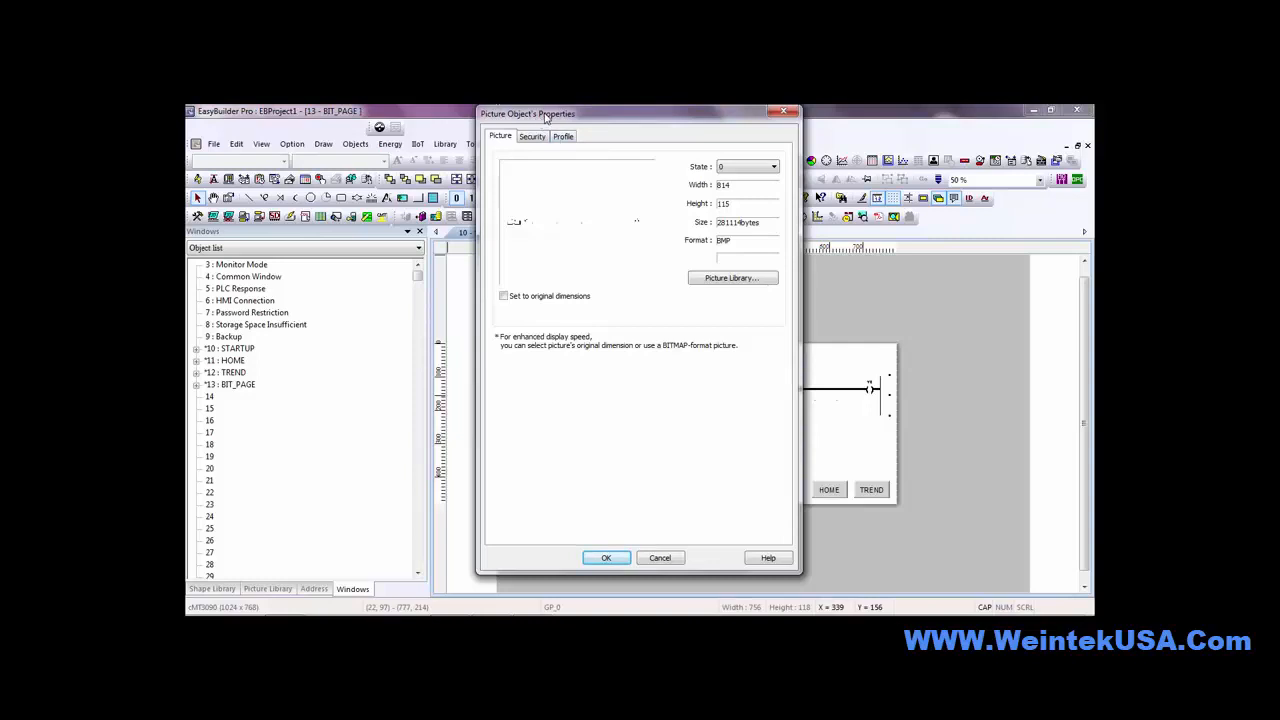
{"action": "left_click", "coordinate": [676, 558]}
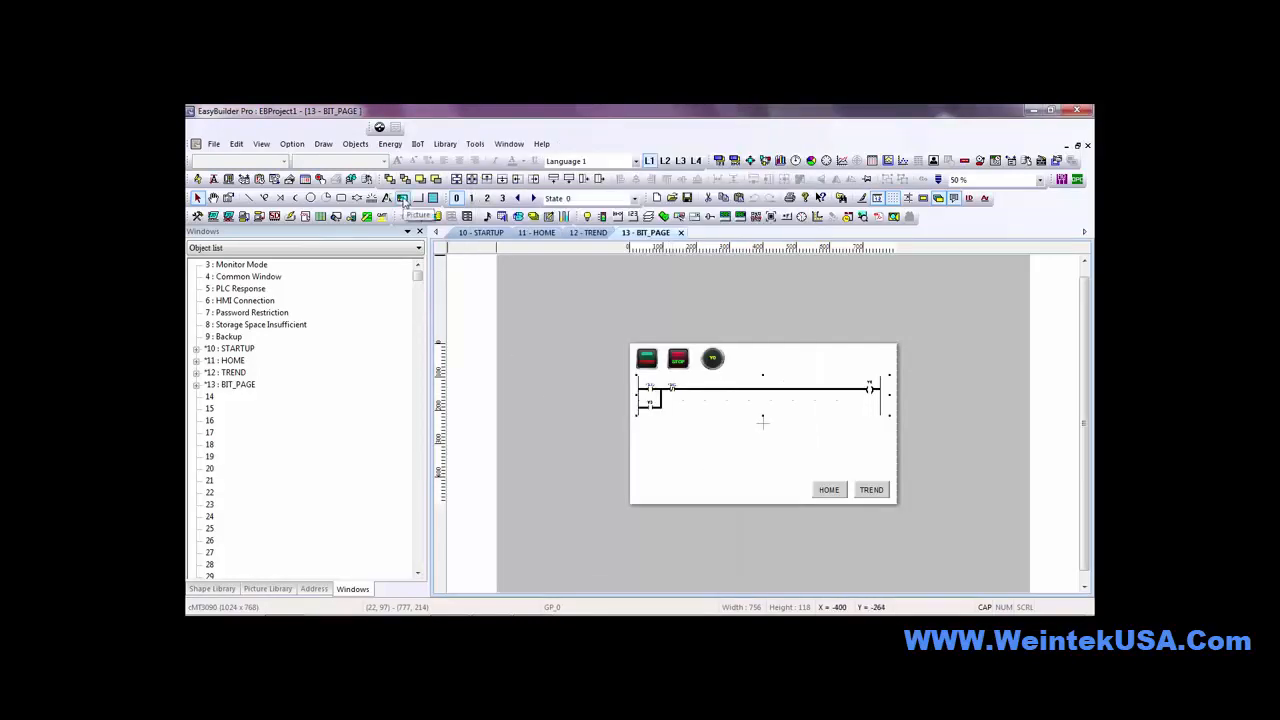
{"action": "left_click", "coordinate": [745, 399]}
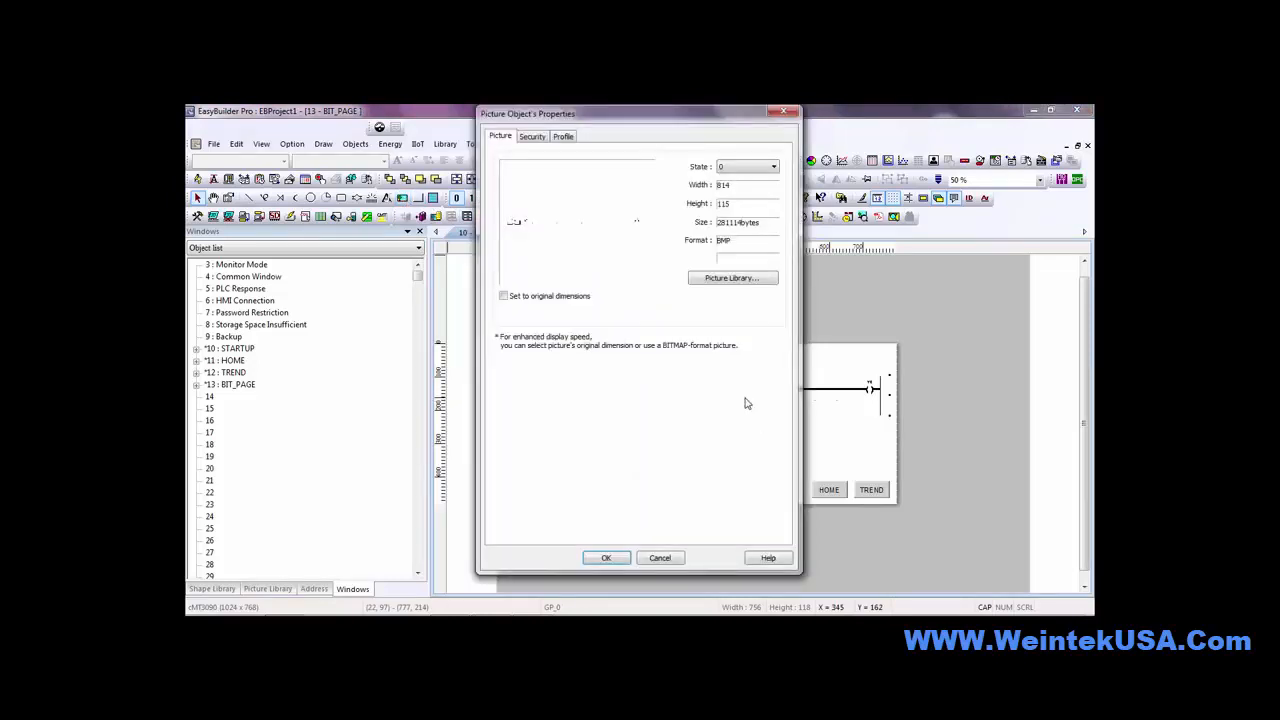
{"action": "left_click", "coordinate": [752, 280]}
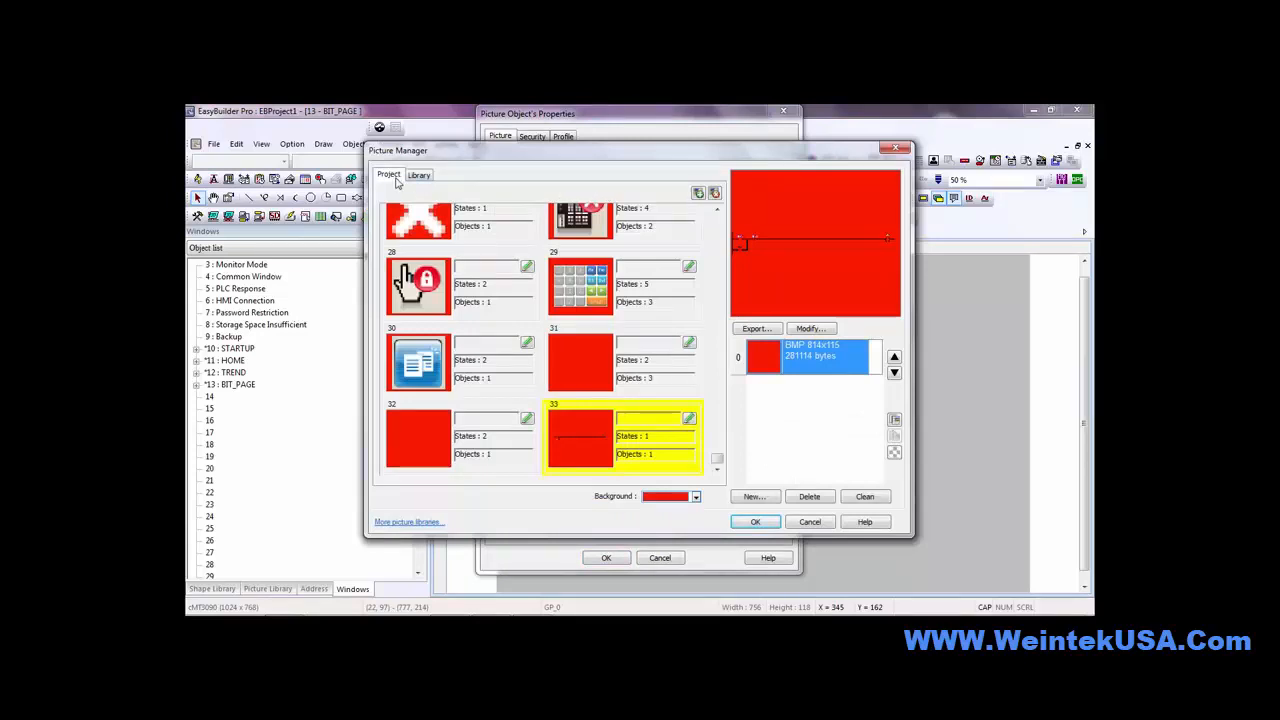
Add an empty picture entry to the project pictures, compare it with picture 32, and select the new entry
{"action": "left_click", "coordinate": [699, 194]}
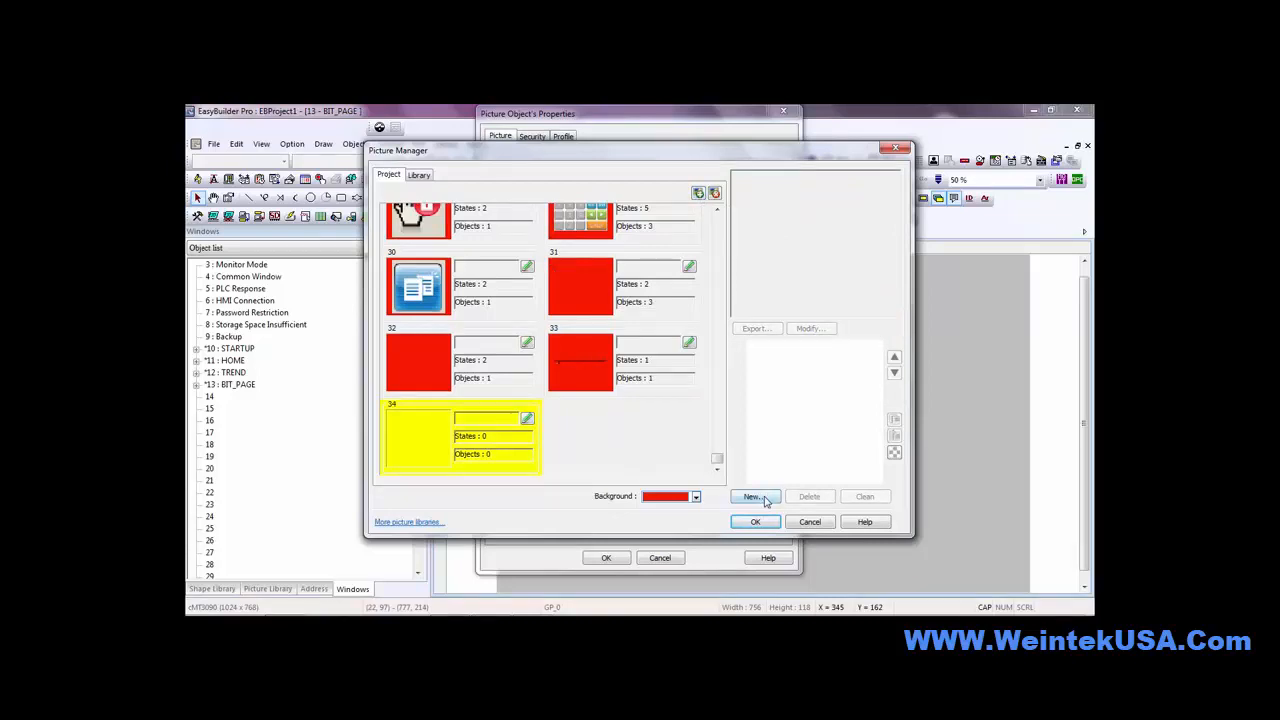
{"action": "left_click", "coordinate": [461, 352]}
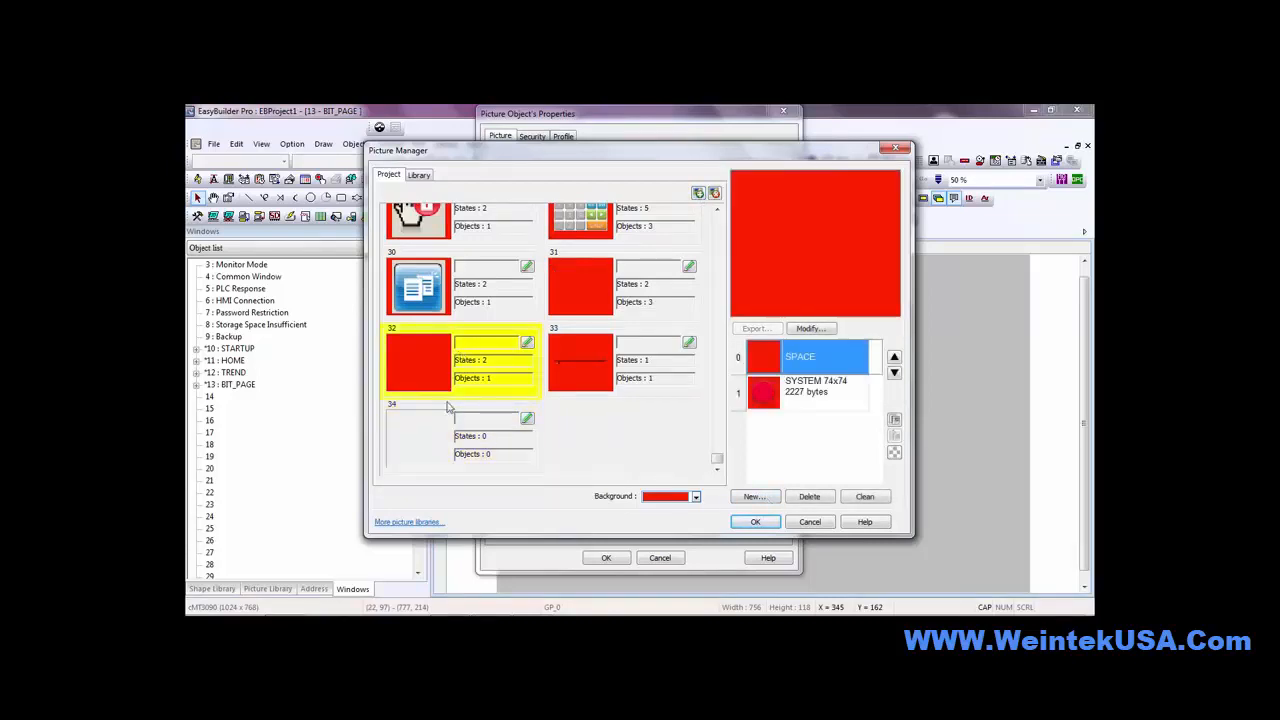
{"action": "left_click", "coordinate": [440, 437]}
{"action": "left_click", "coordinate": [463, 337]}
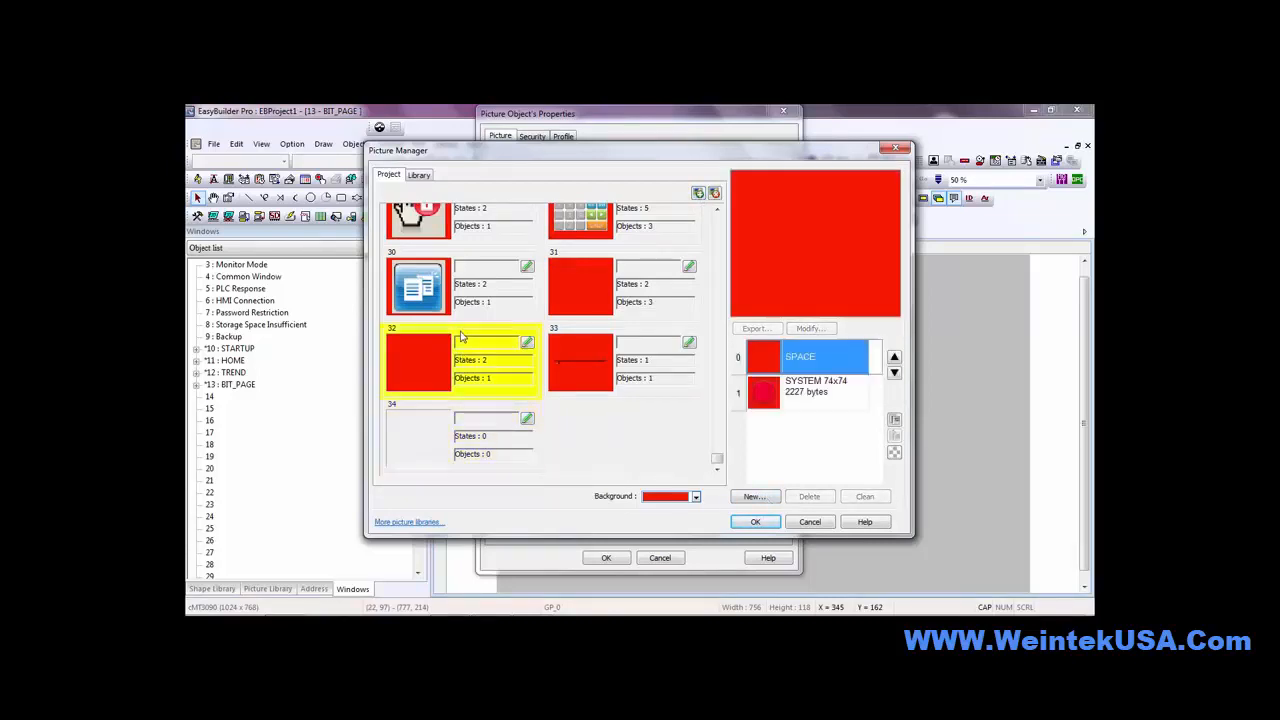
{"action": "left_click", "coordinate": [453, 440]}
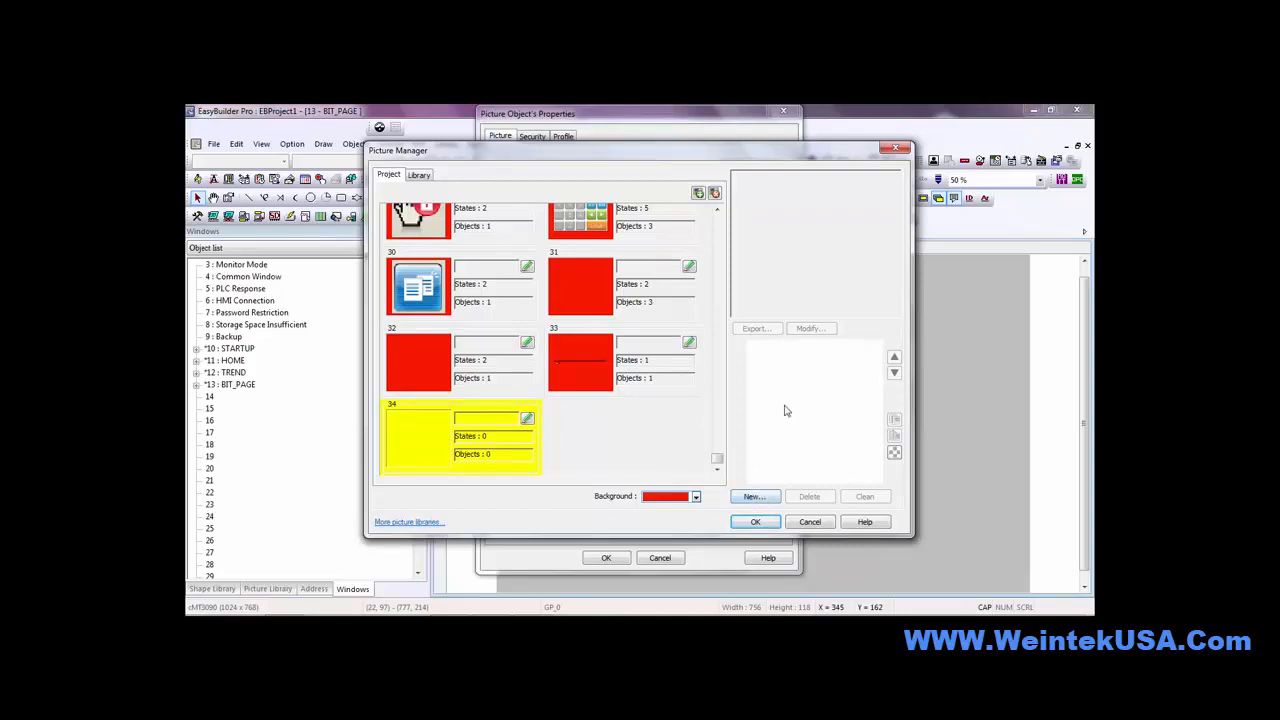
Load the rung bitmap from CLASS FILES into the new picture entry with white transparency enabled, and apply it to the ladder rung picture
{"action": "left_click", "coordinate": [755, 497]}
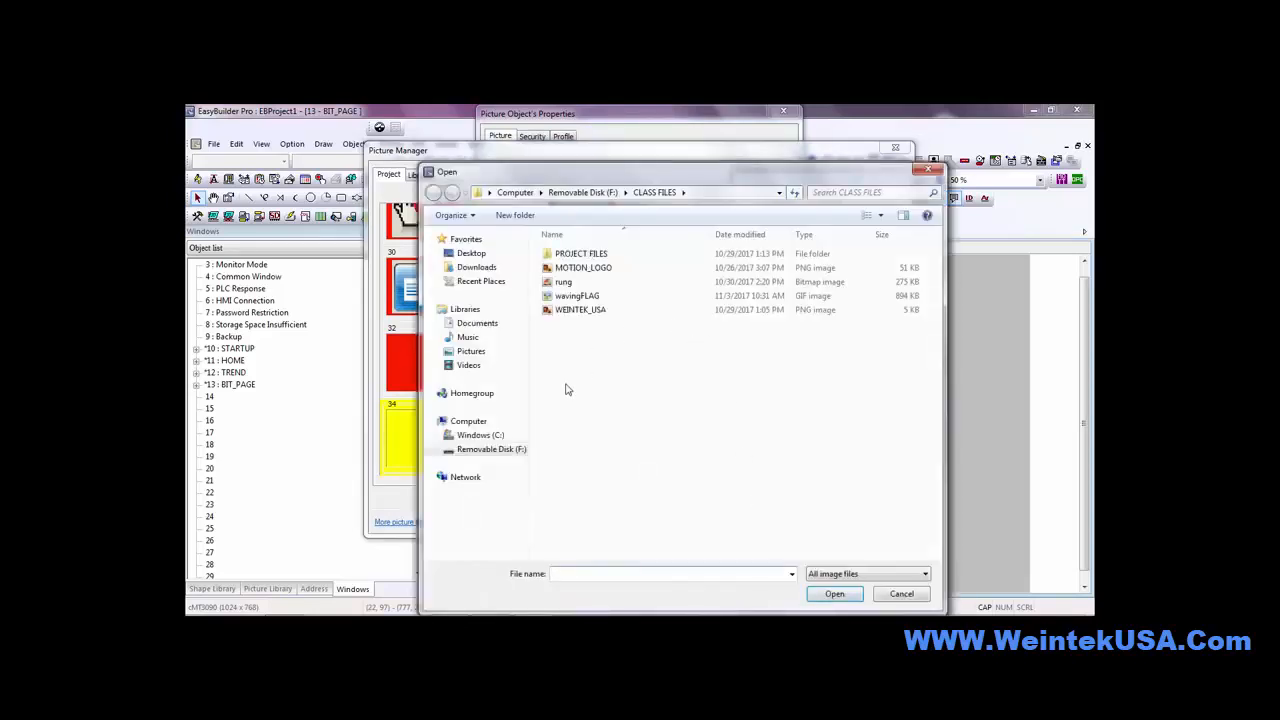
{"action": "left_click", "coordinate": [547, 286]}
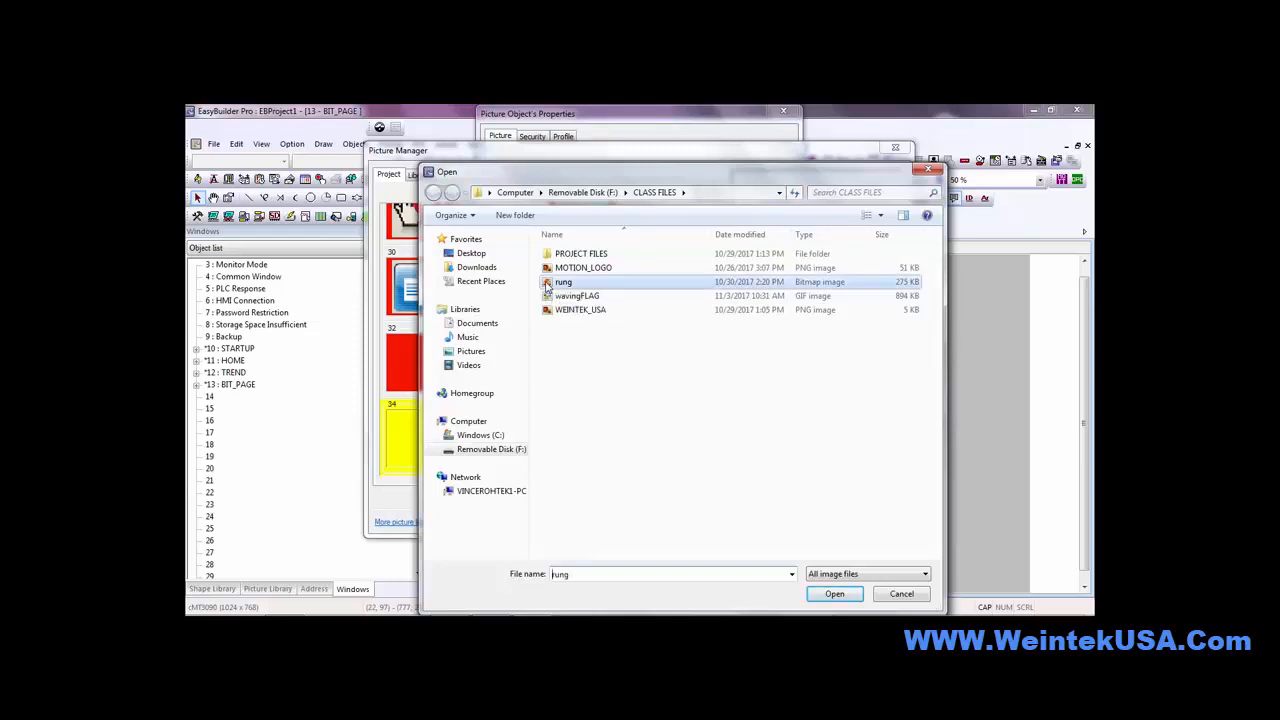
{"action": "left_click", "coordinate": [834, 594]}
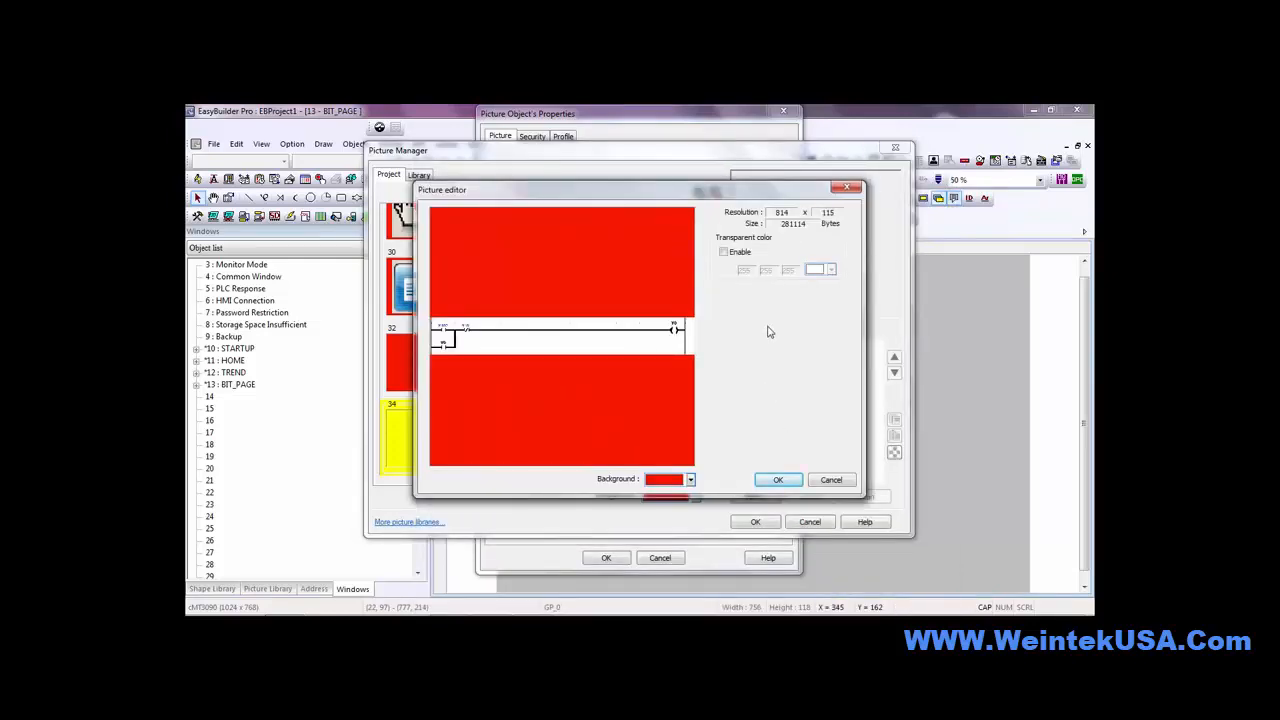
{"action": "left_click", "coordinate": [724, 253]}
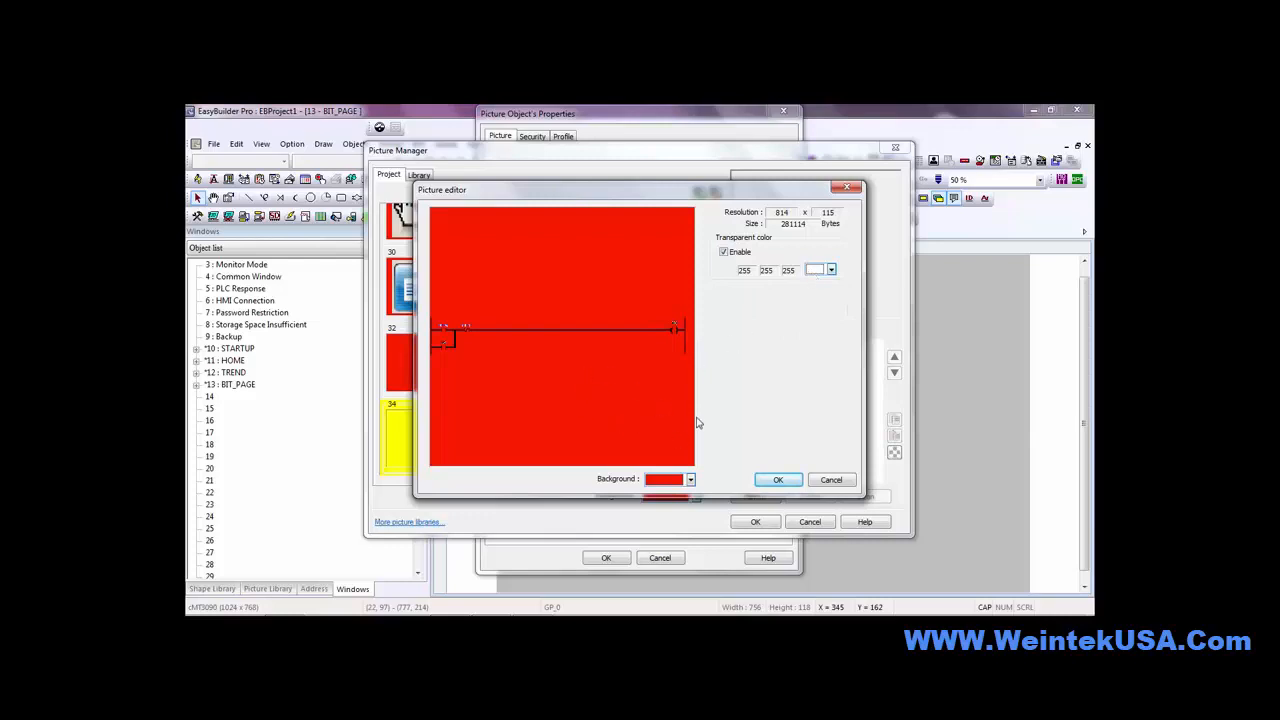
{"action": "left_click", "coordinate": [778, 480]}
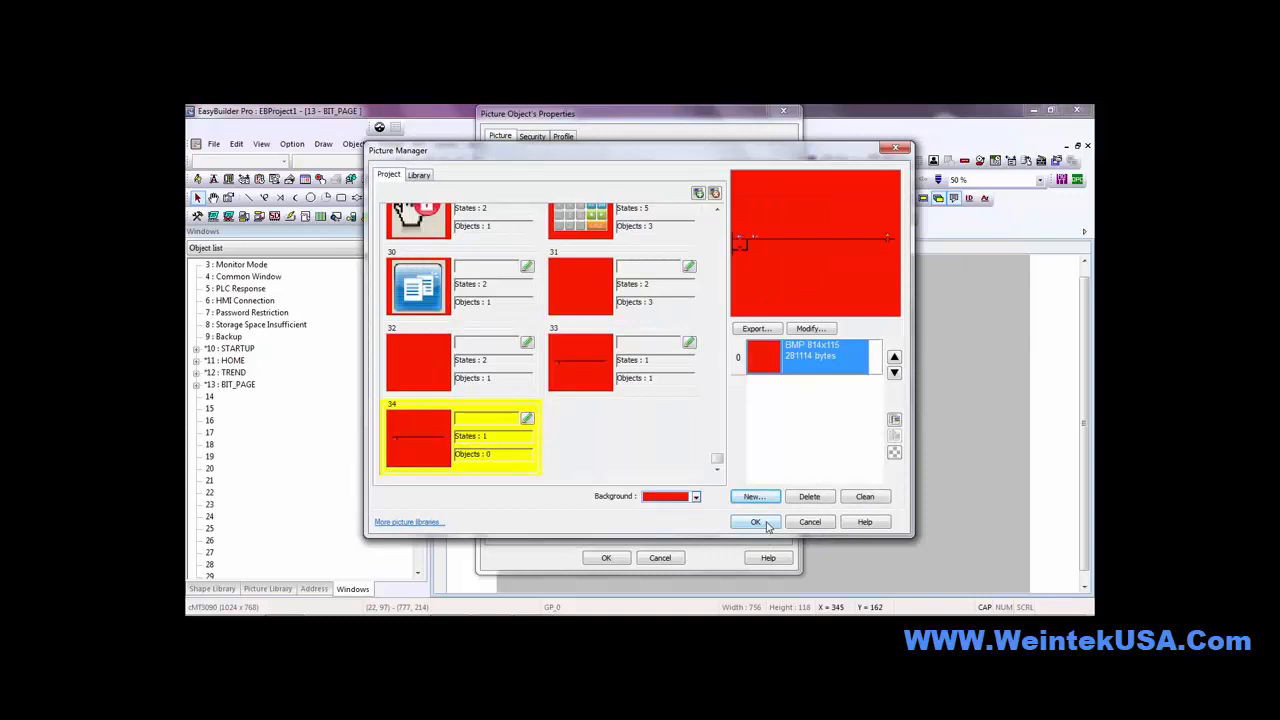
{"action": "left_click", "coordinate": [768, 527]}
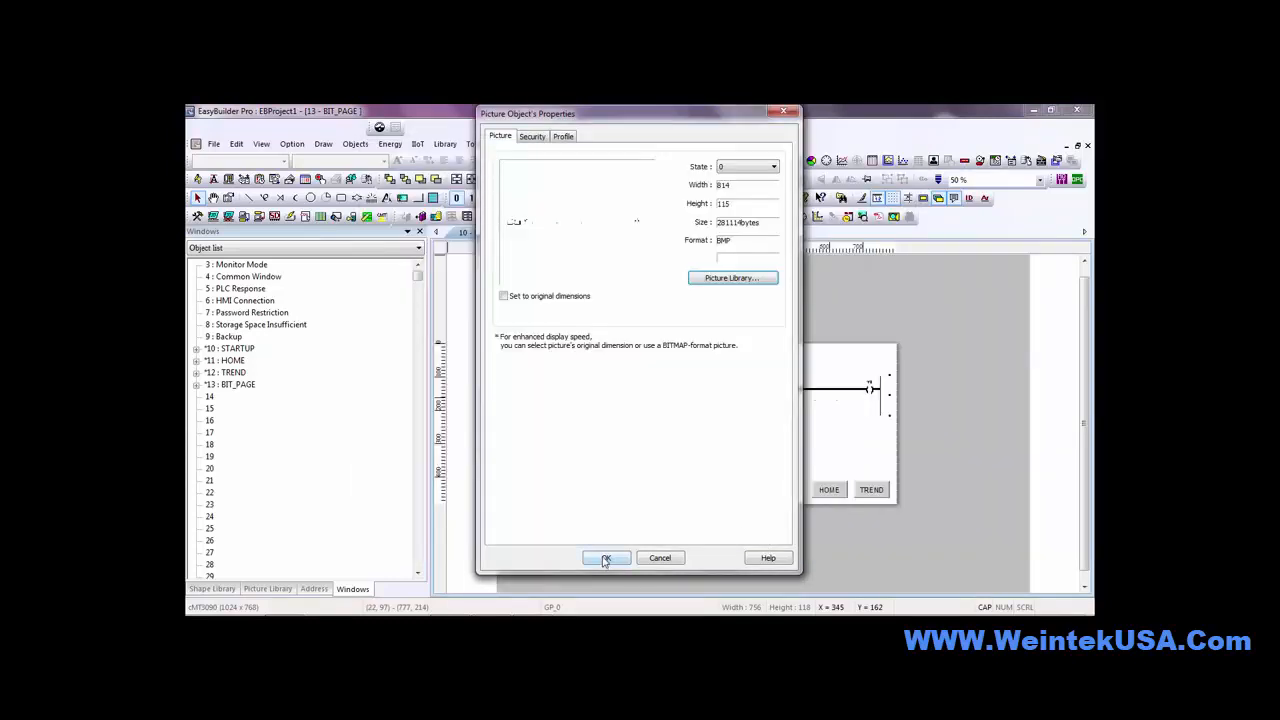
{"action": "left_click", "coordinate": [606, 558]}
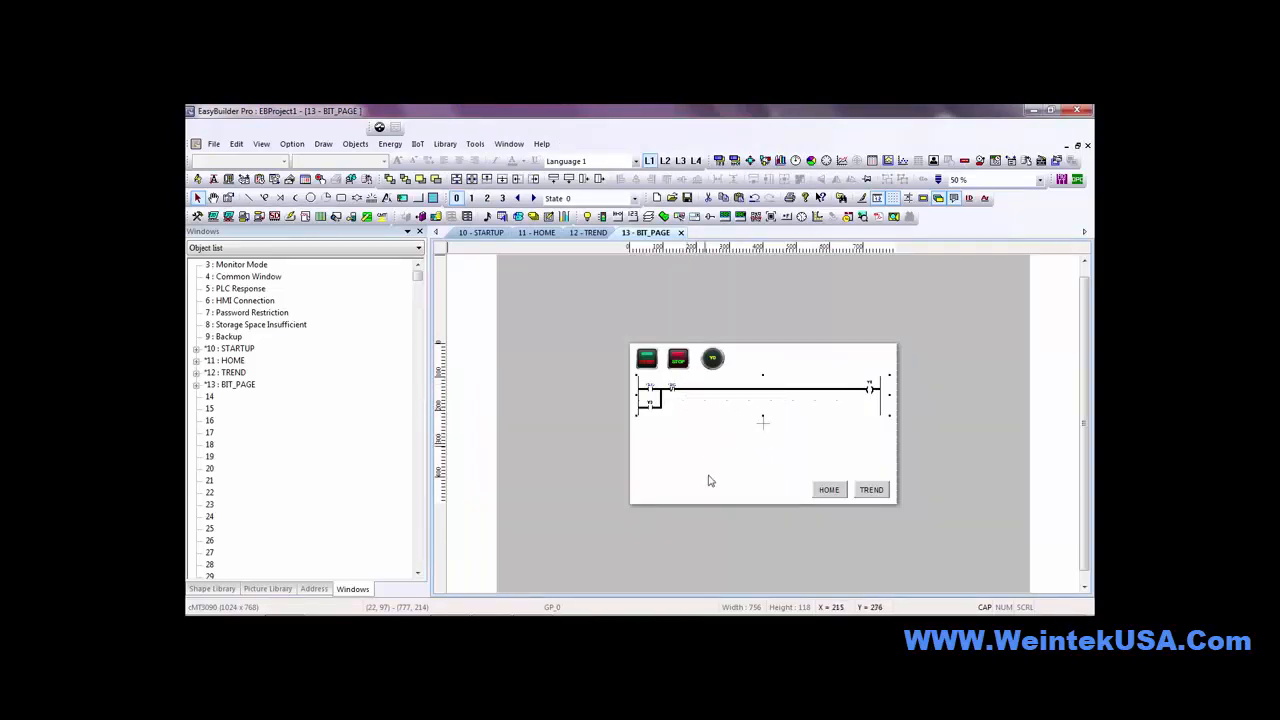
Display BIT_PAGE in state 1 and open the properties of the bit lamp on the rung's lower branch
{"action": "left_click", "coordinate": [671, 430]}
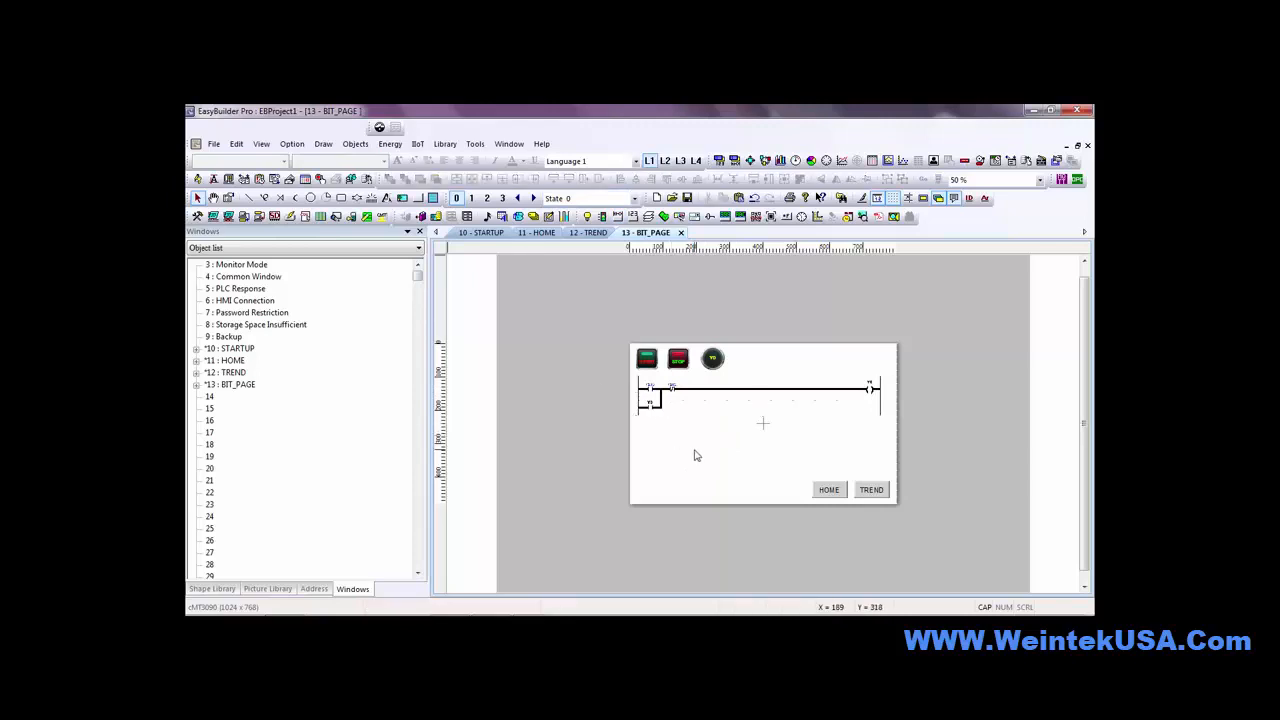
{"action": "left_click", "coordinate": [472, 198]}
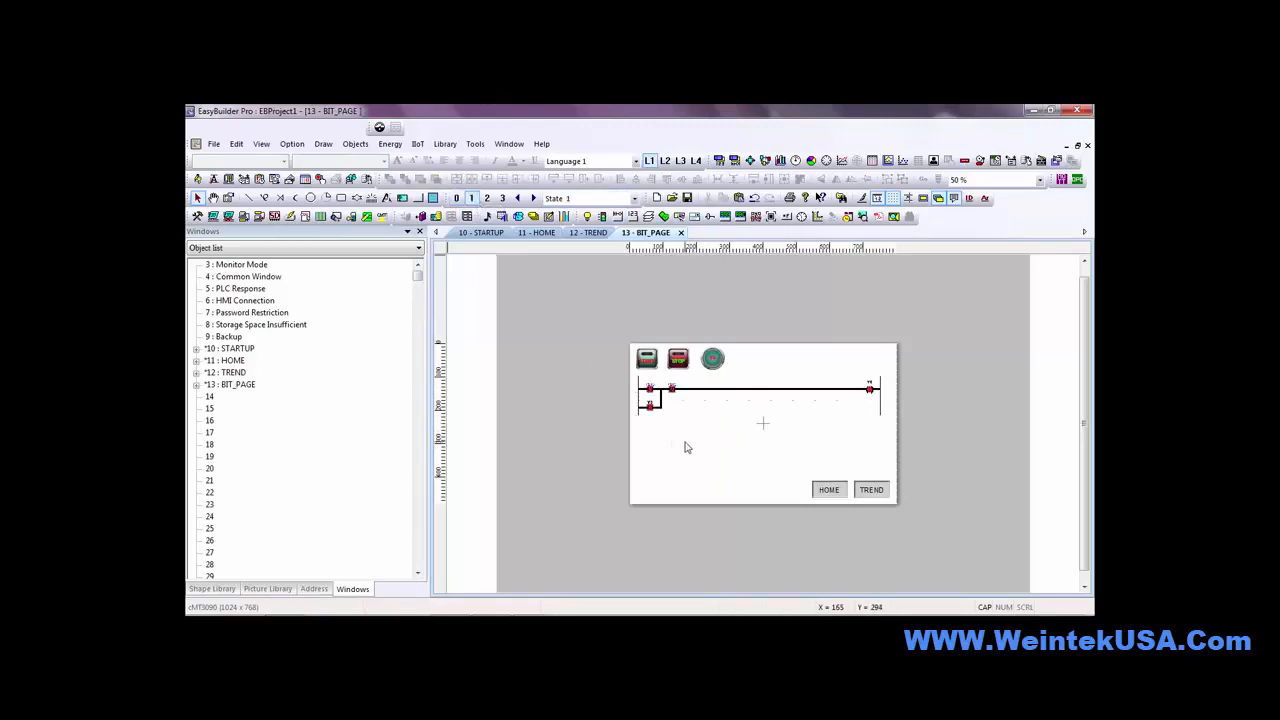
{"action": "left_click", "coordinate": [649, 404]}
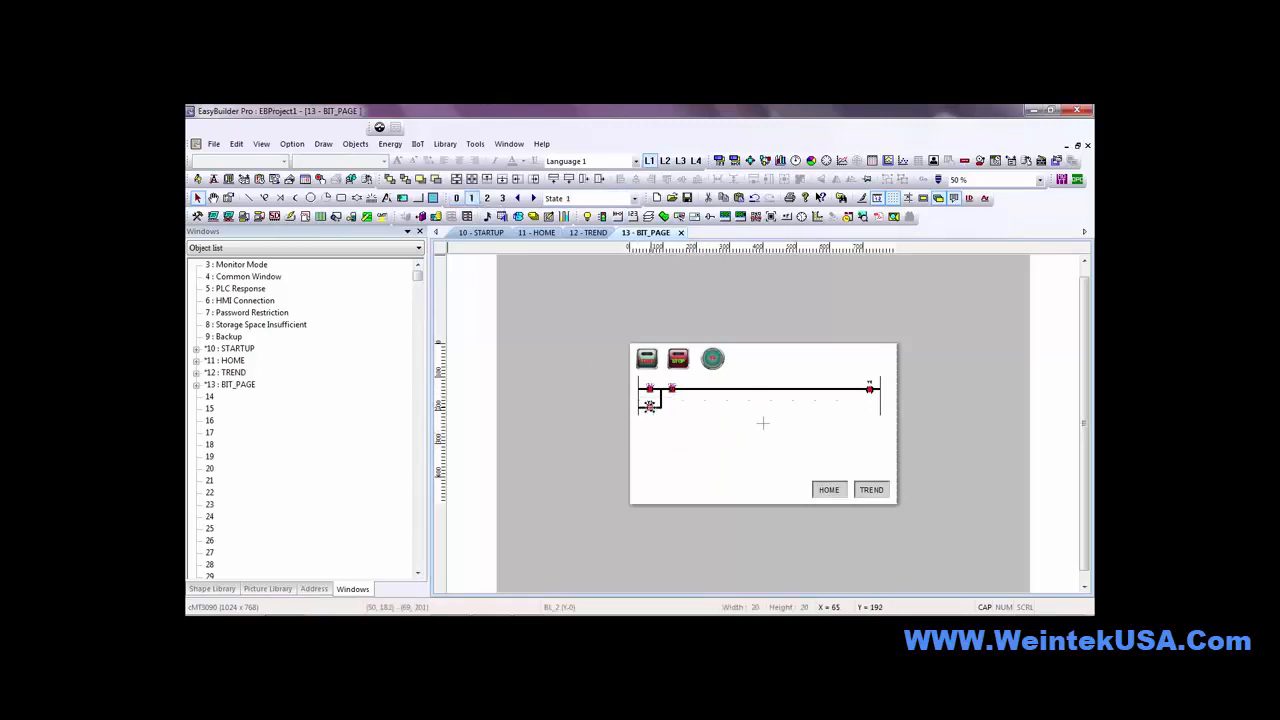
{"action": "double_click", "coordinate": [649, 404]}
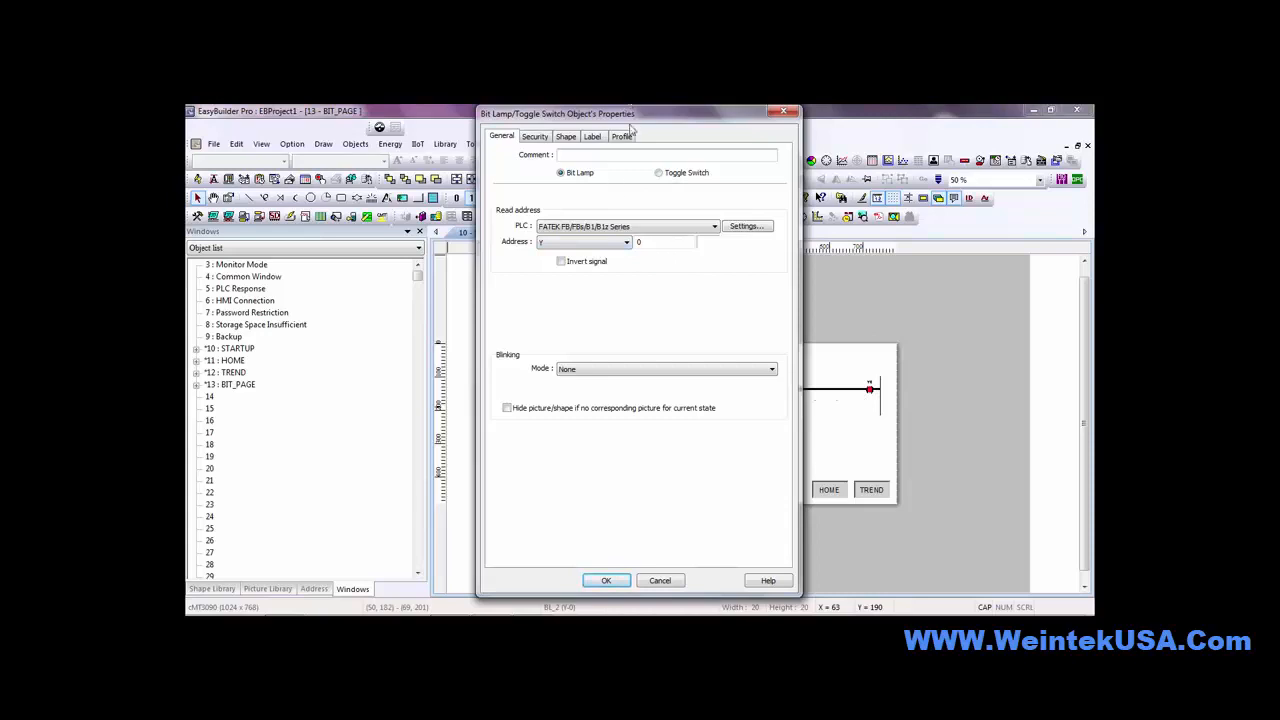
Compare the lamp's shape pictures for states 0 and 1, and open its picture library
{"action": "left_click", "coordinate": [567, 137]}
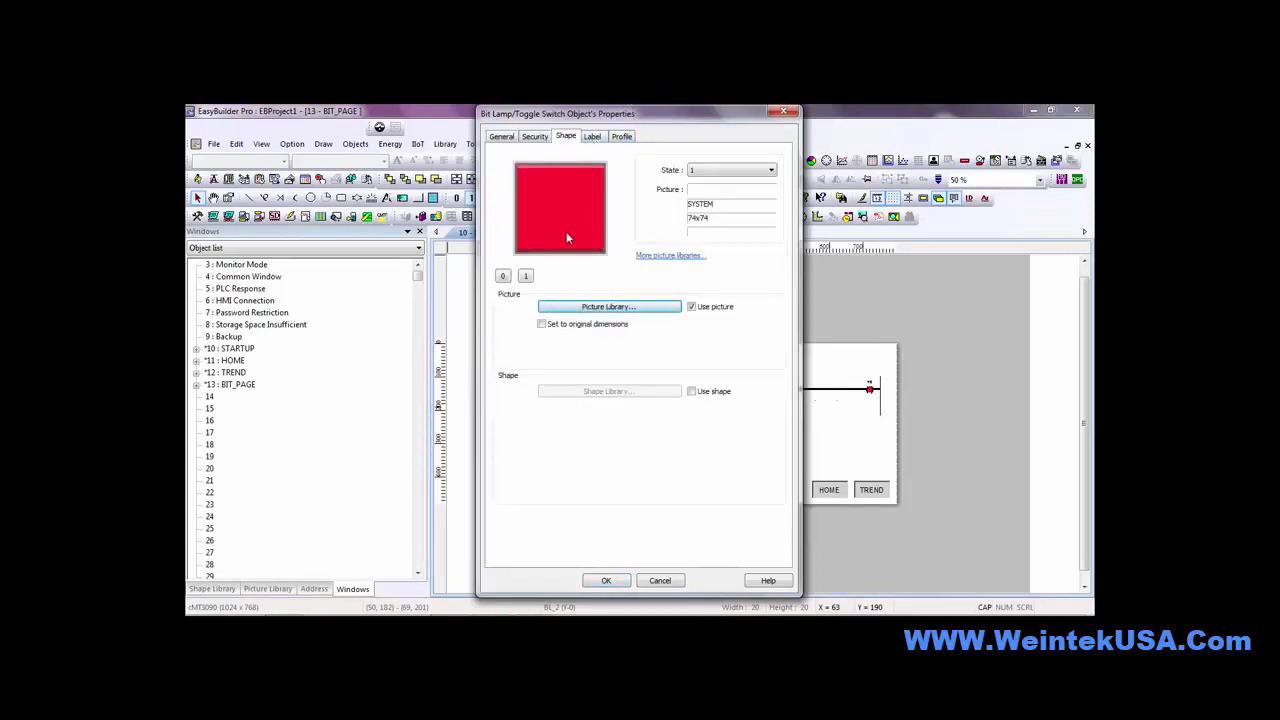
{"action": "left_click", "coordinate": [525, 276]}
{"action": "left_click", "coordinate": [503, 277]}
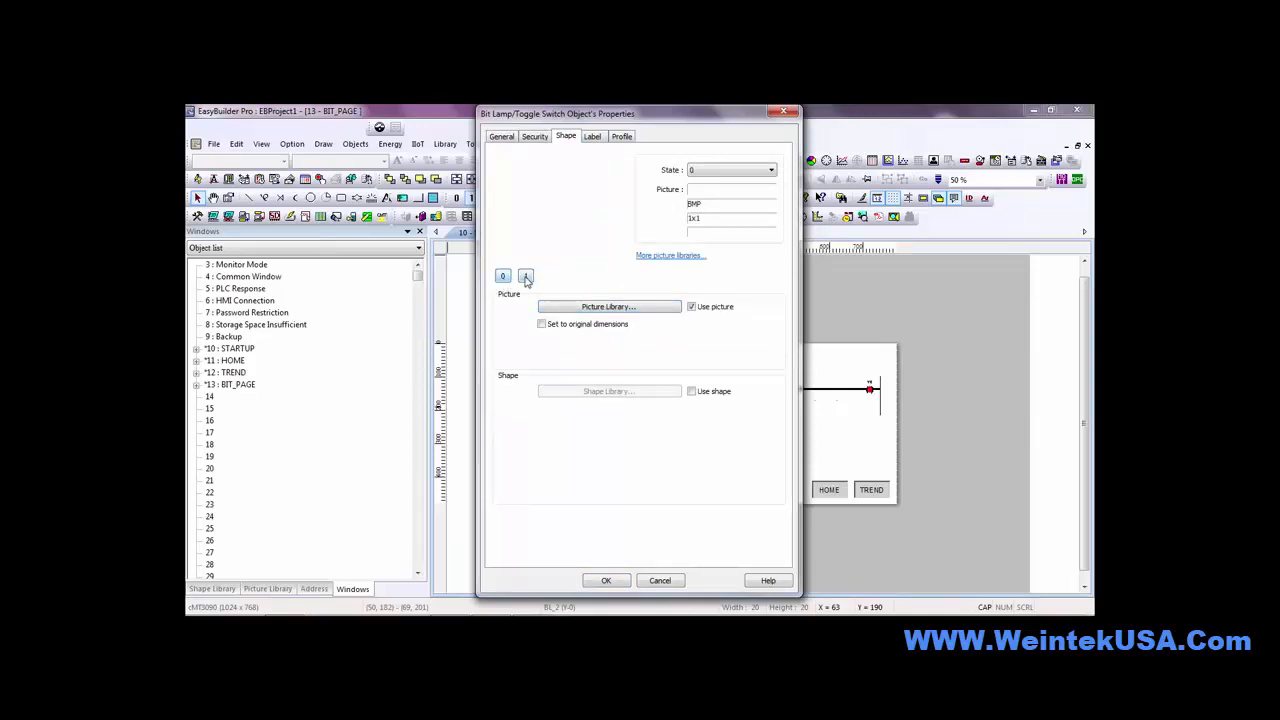
{"action": "left_click", "coordinate": [526, 276]}
{"action": "left_click", "coordinate": [601, 308]}
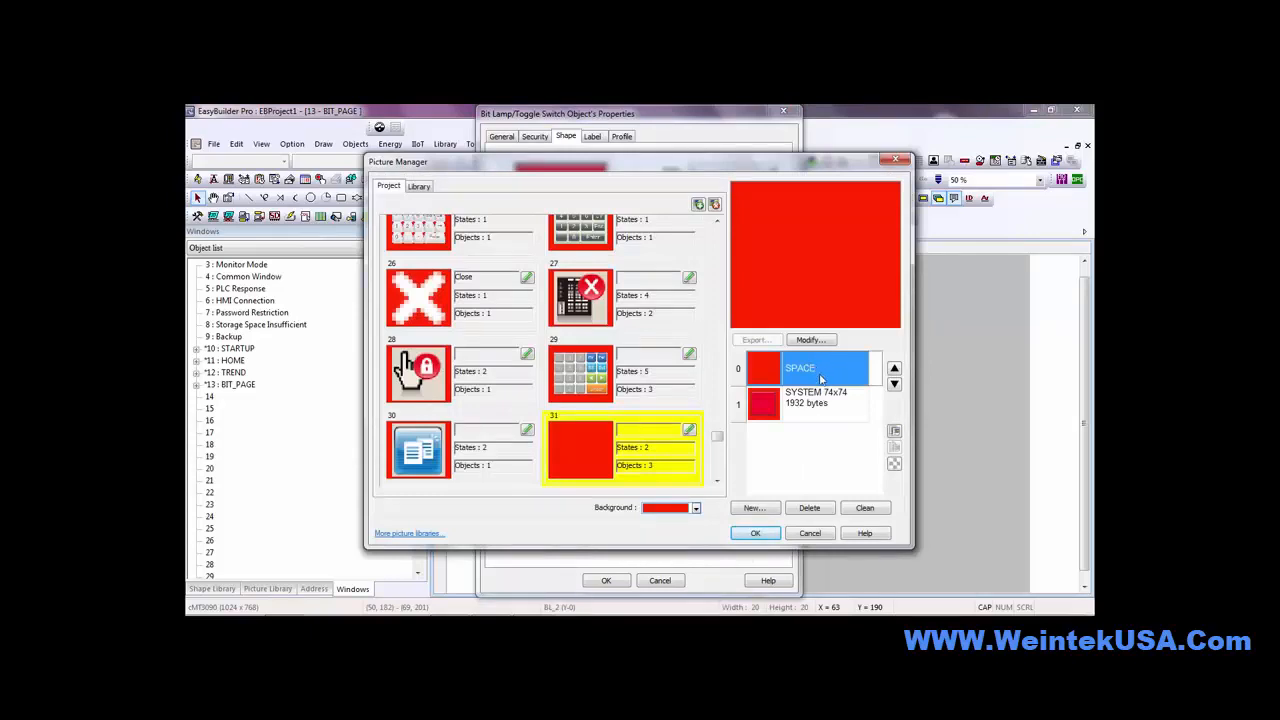
Try inserting a transparent state into picture 31, and delete that state
{"action": "left_click", "coordinate": [895, 465]}
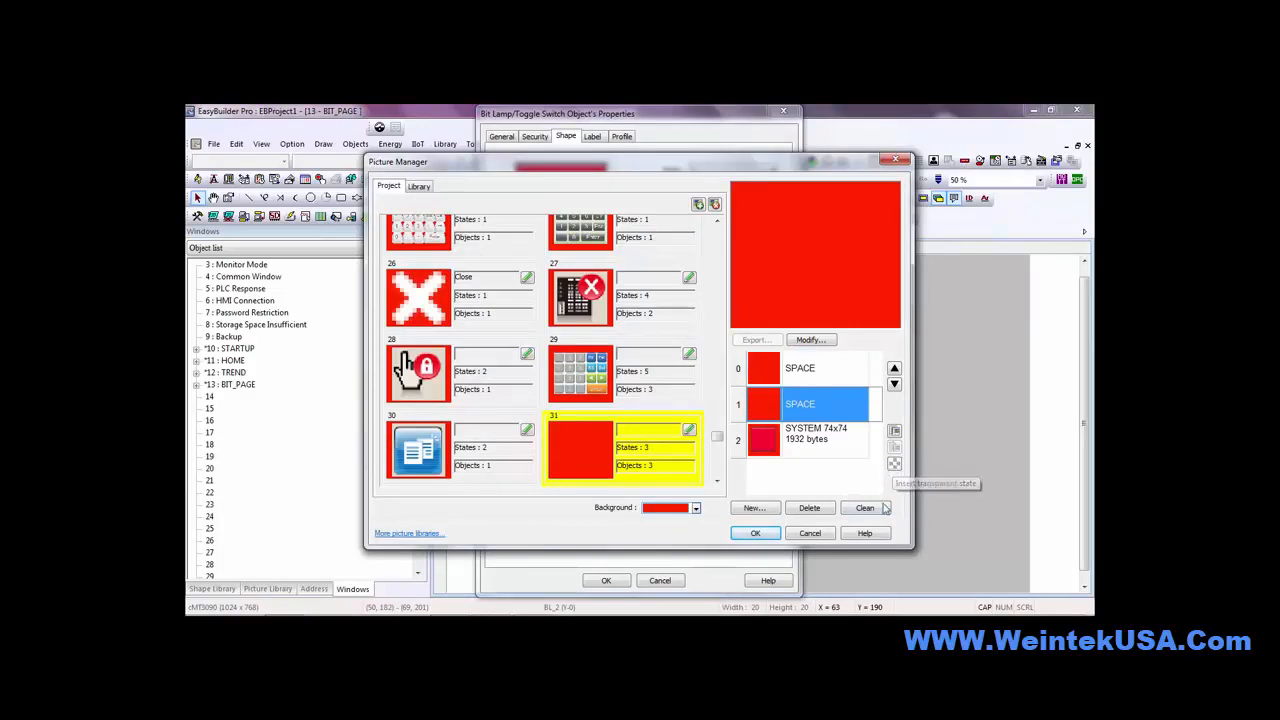
{"action": "left_click", "coordinate": [810, 508]}
{"action": "left_click", "coordinate": [613, 408]}
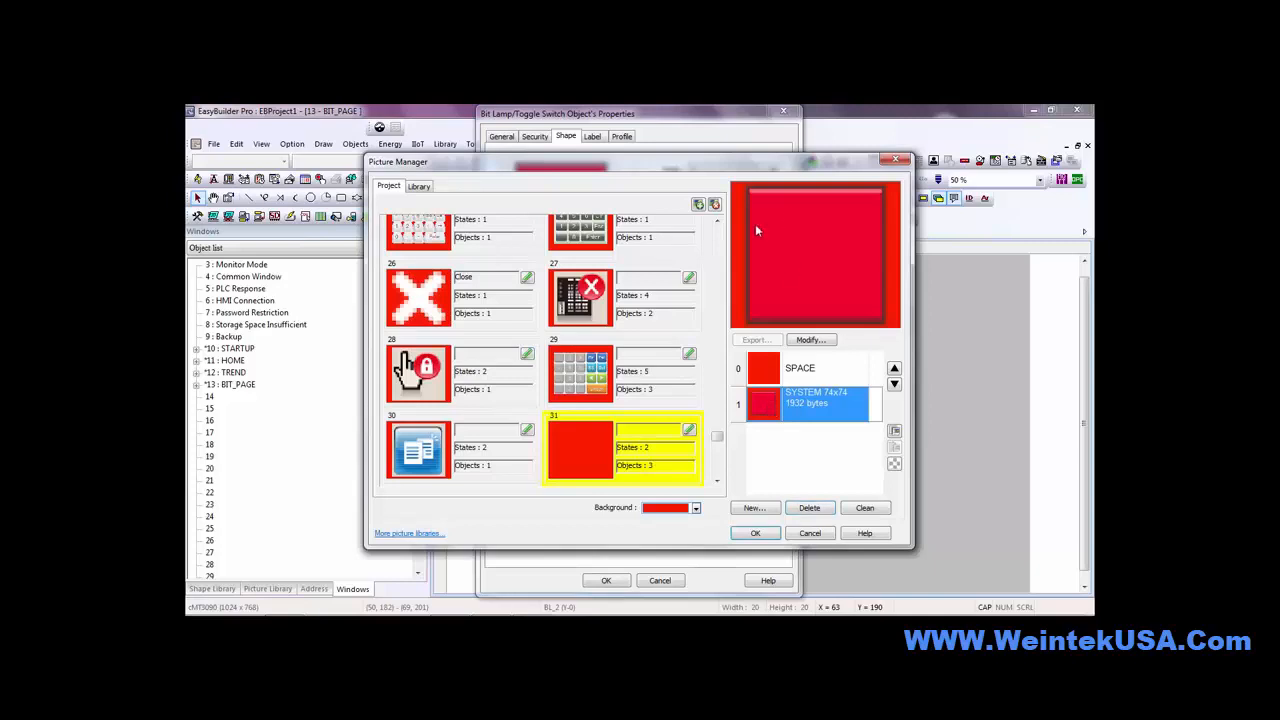
Set the picture preview background to black, review both states of picture 31, and confirm the lamp's properties
{"action": "left_click", "coordinate": [696, 508]}
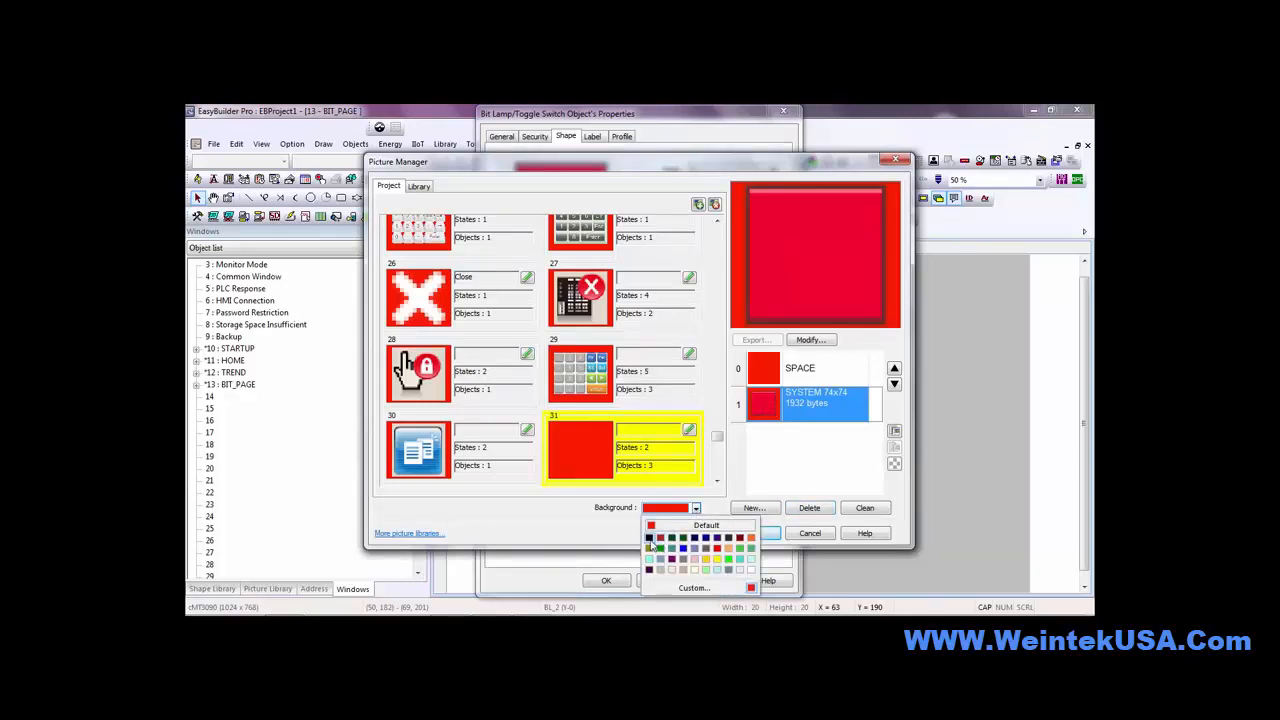
{"action": "left_click", "coordinate": [648, 538]}
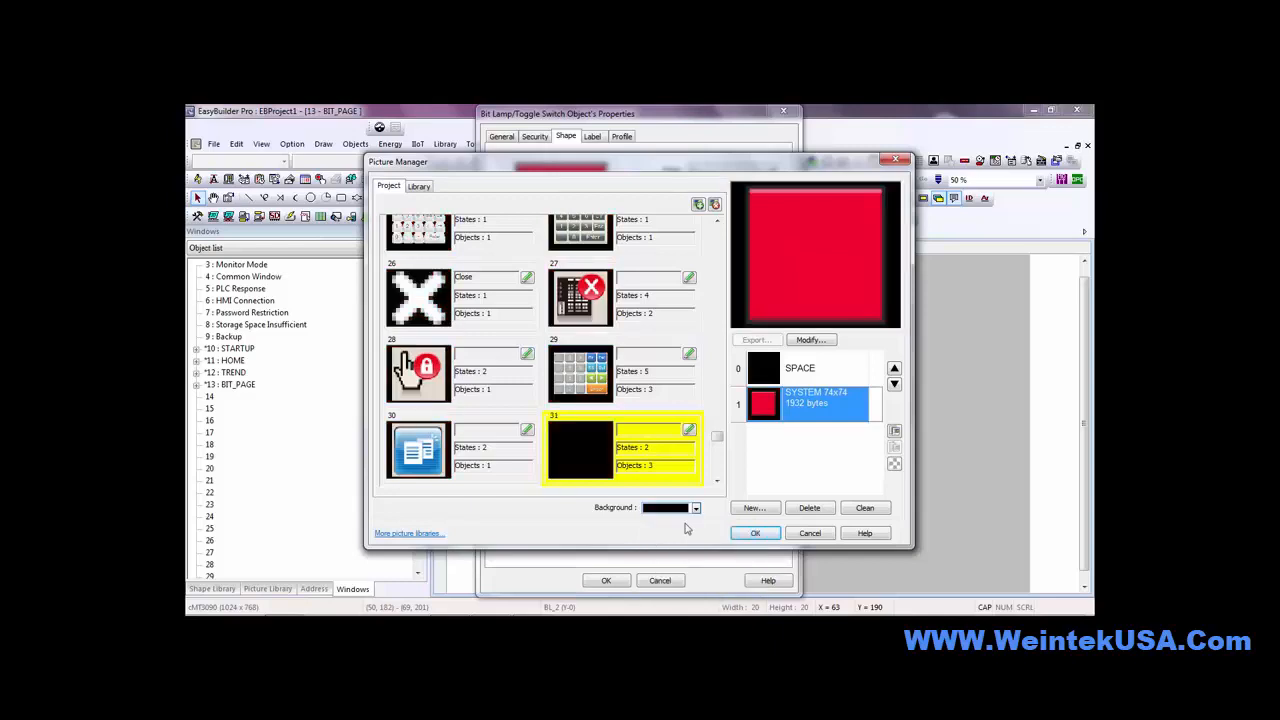
{"action": "left_click", "coordinate": [795, 369]}
{"action": "left_click", "coordinate": [785, 415]}
{"action": "left_click", "coordinate": [757, 535]}
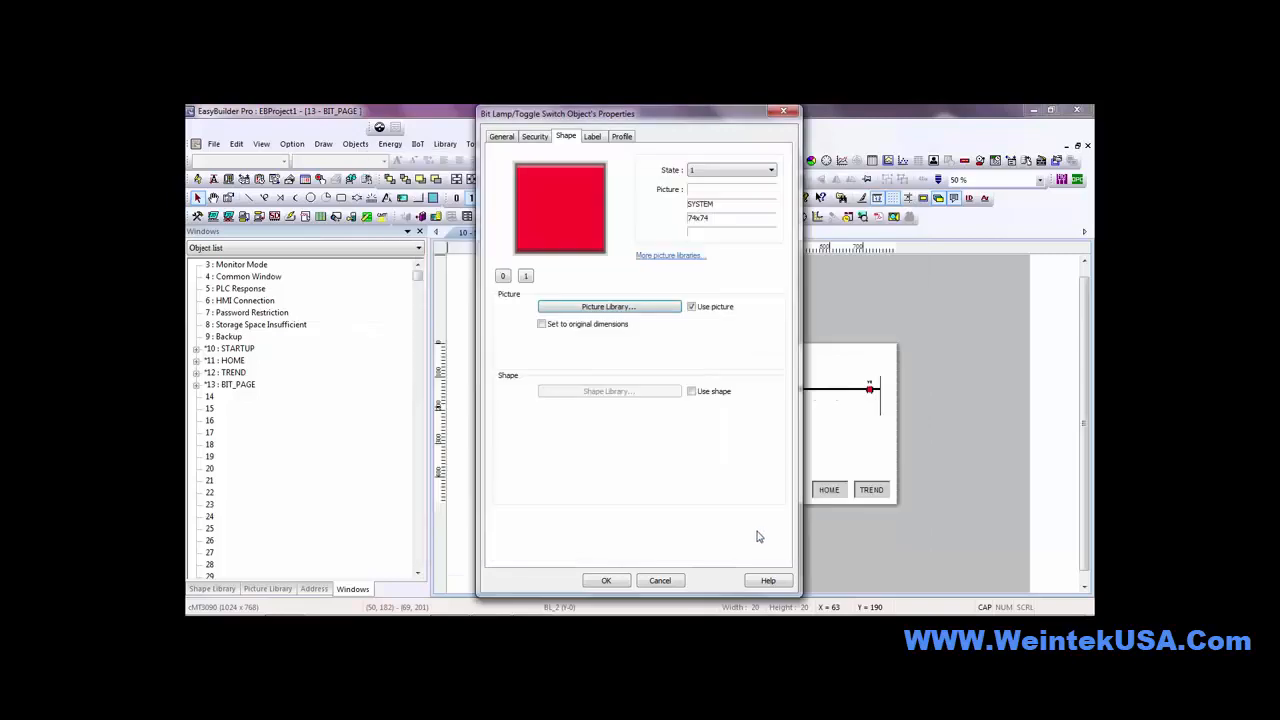
{"action": "left_click", "coordinate": [617, 582]}
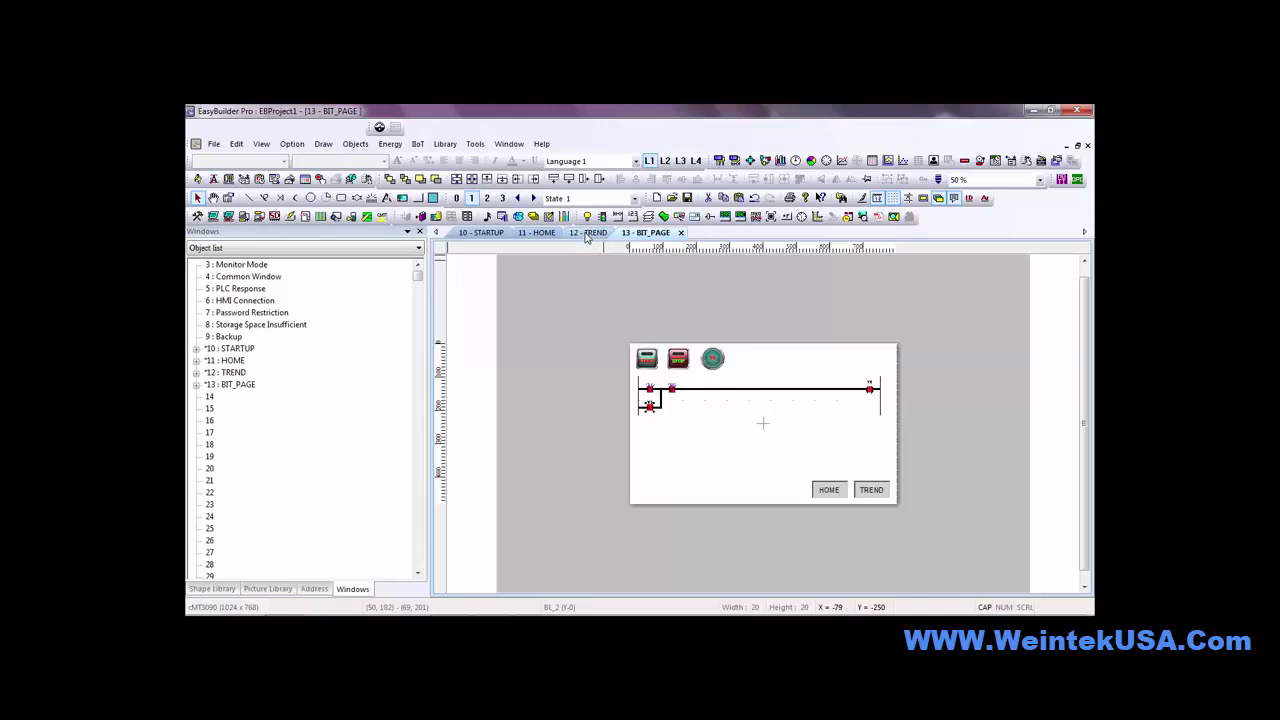
In the HOME window, create a word lamp reading Local HMI address LW 9200 with 5 states
{"action": "left_click", "coordinate": [536, 234]}
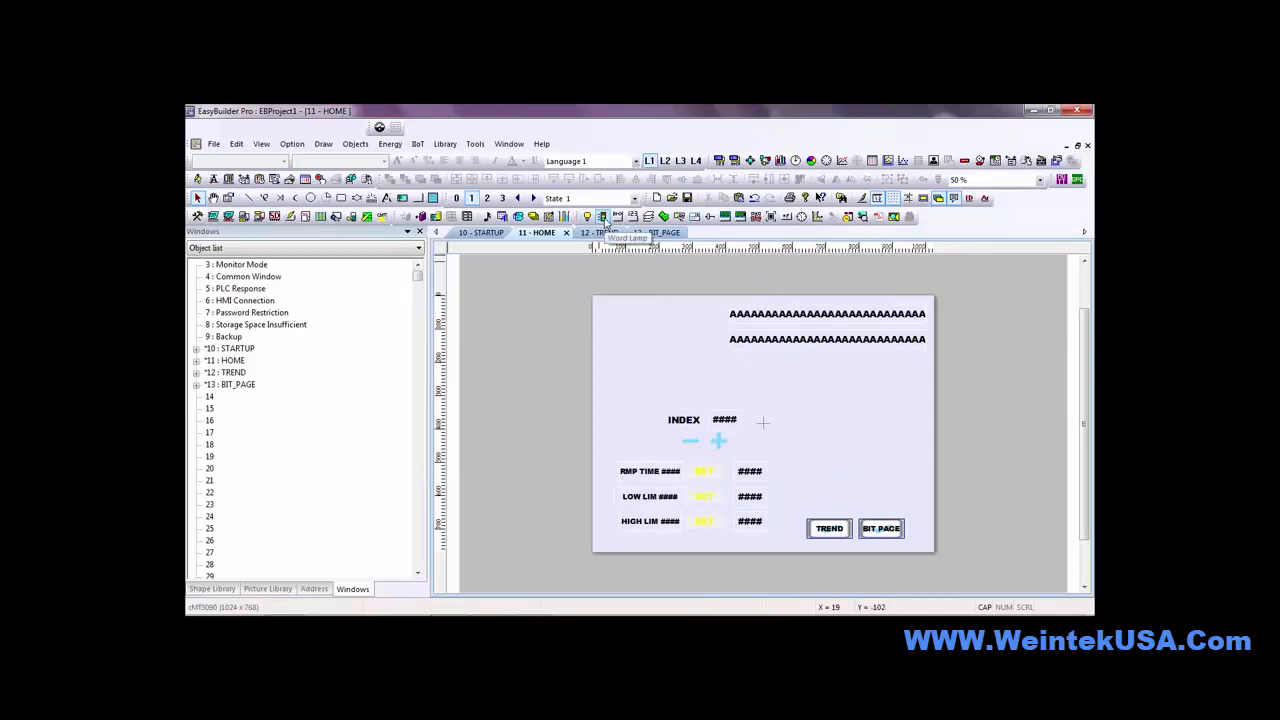
{"action": "left_click", "coordinate": [603, 218]}
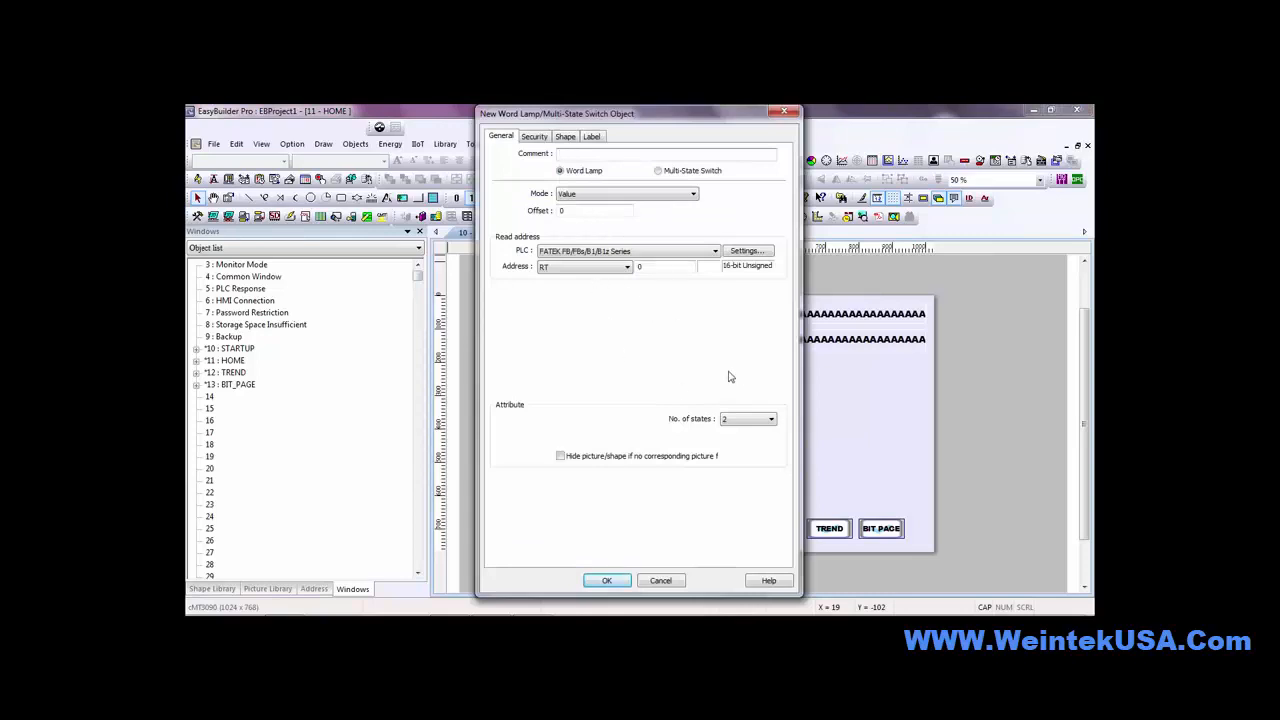
{"action": "left_click", "coordinate": [578, 258]}
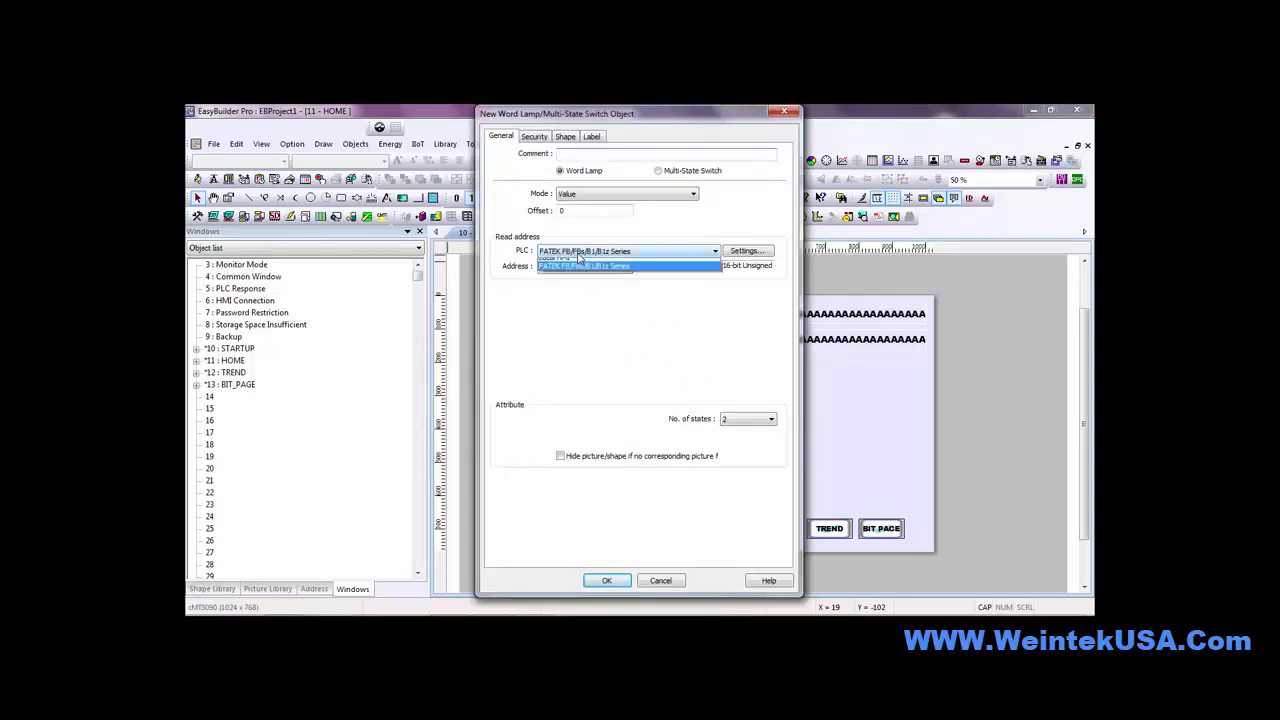
{"action": "left_click", "coordinate": [580, 263]}
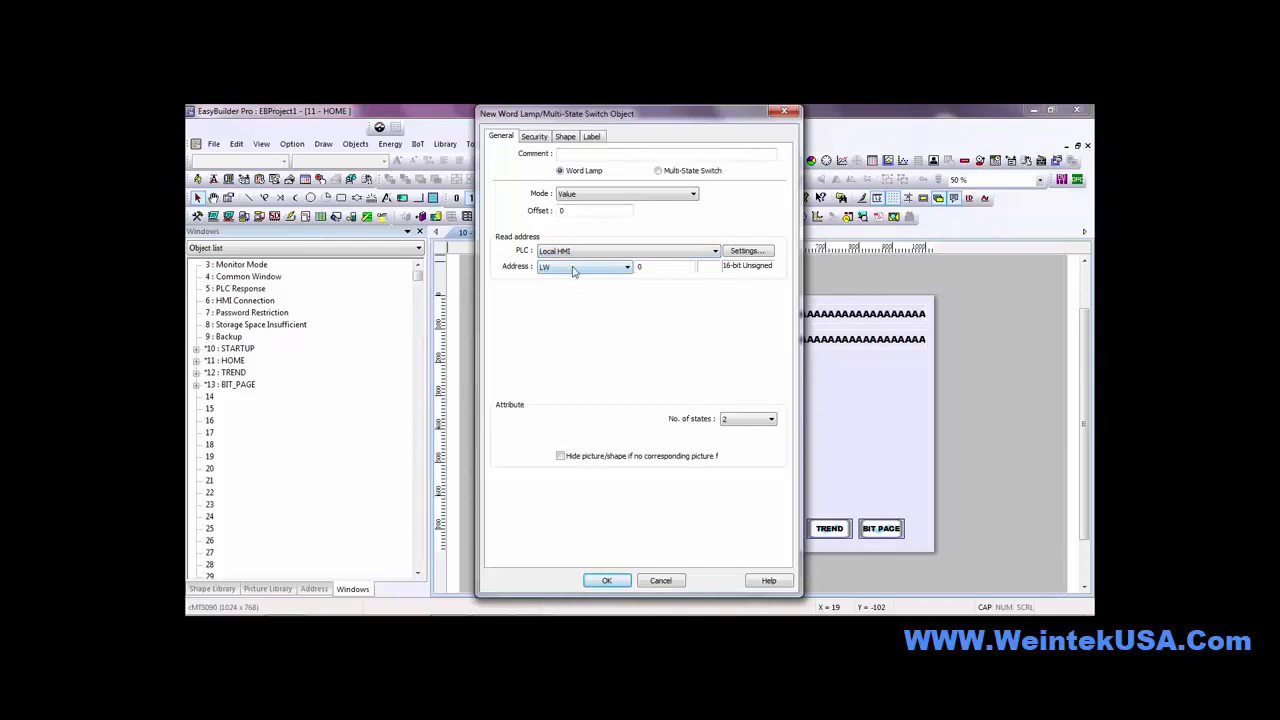
{"action": "left_click", "coordinate": [652, 268]}
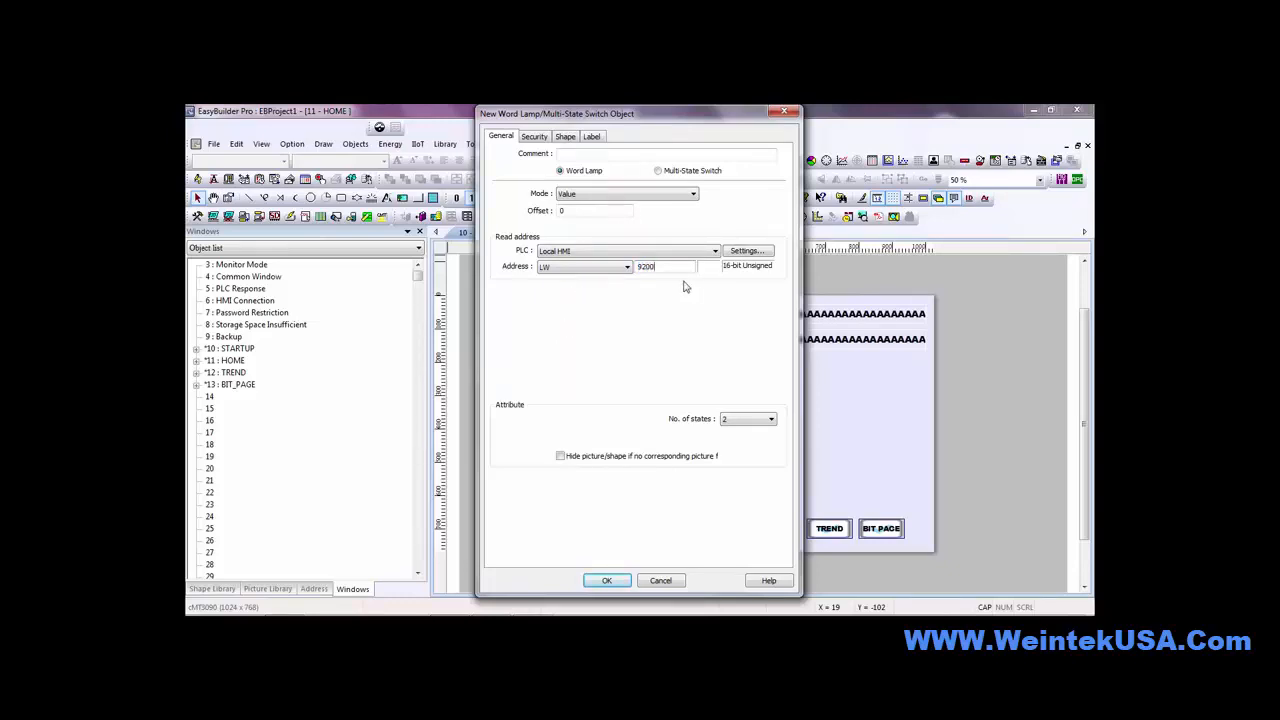
{"action": "left_click", "coordinate": [742, 420]}
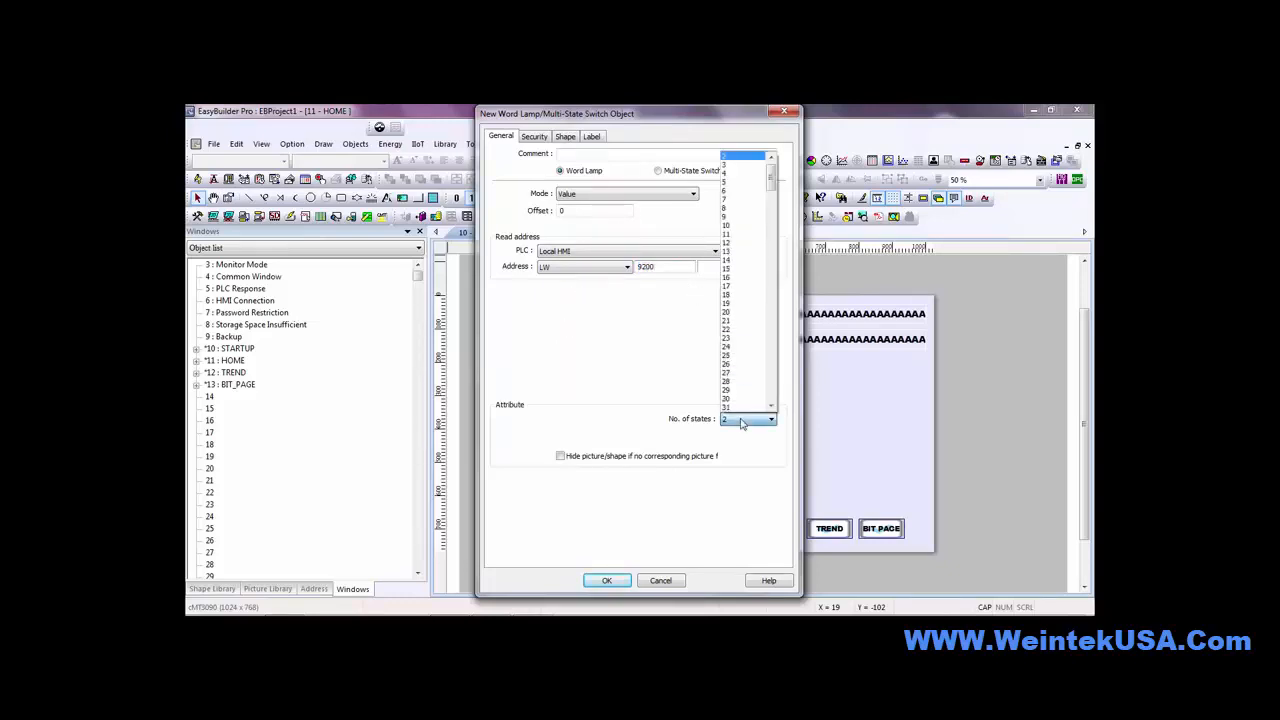
{"action": "left_click", "coordinate": [733, 186]}
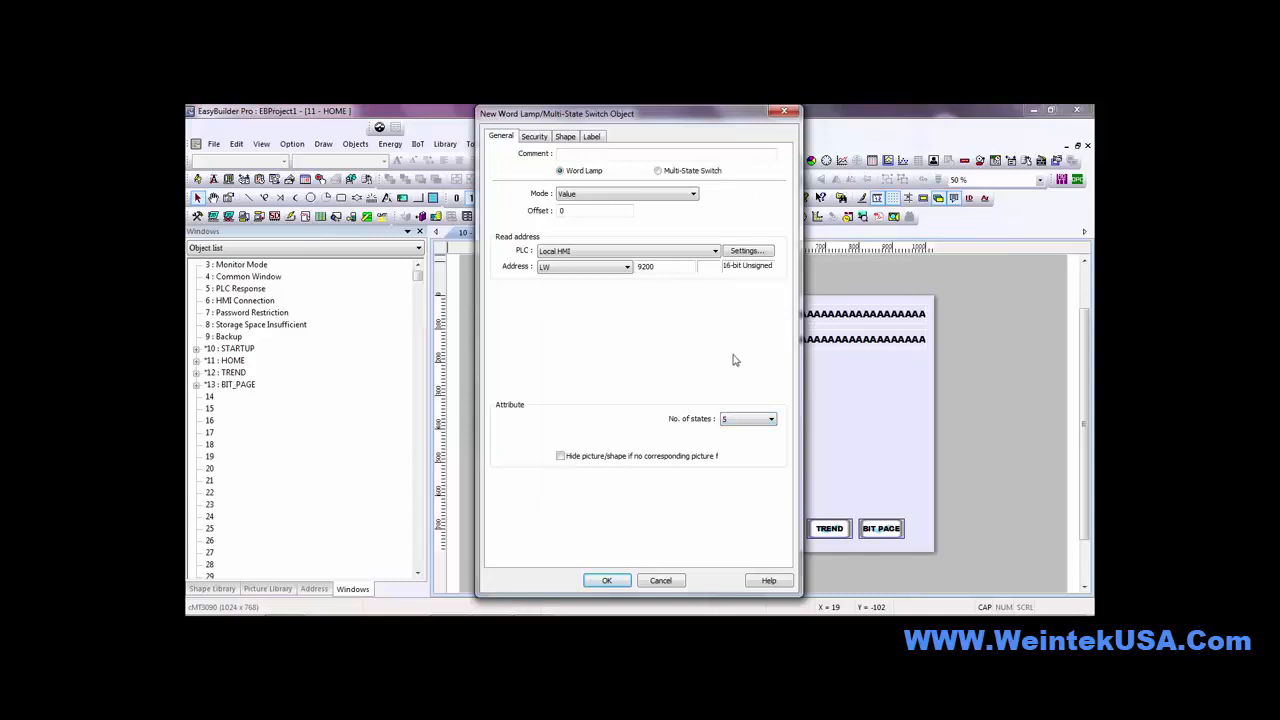
Add an empty picture entry to the project pictures for the word lamp's shape
{"action": "left_click", "coordinate": [564, 137]}
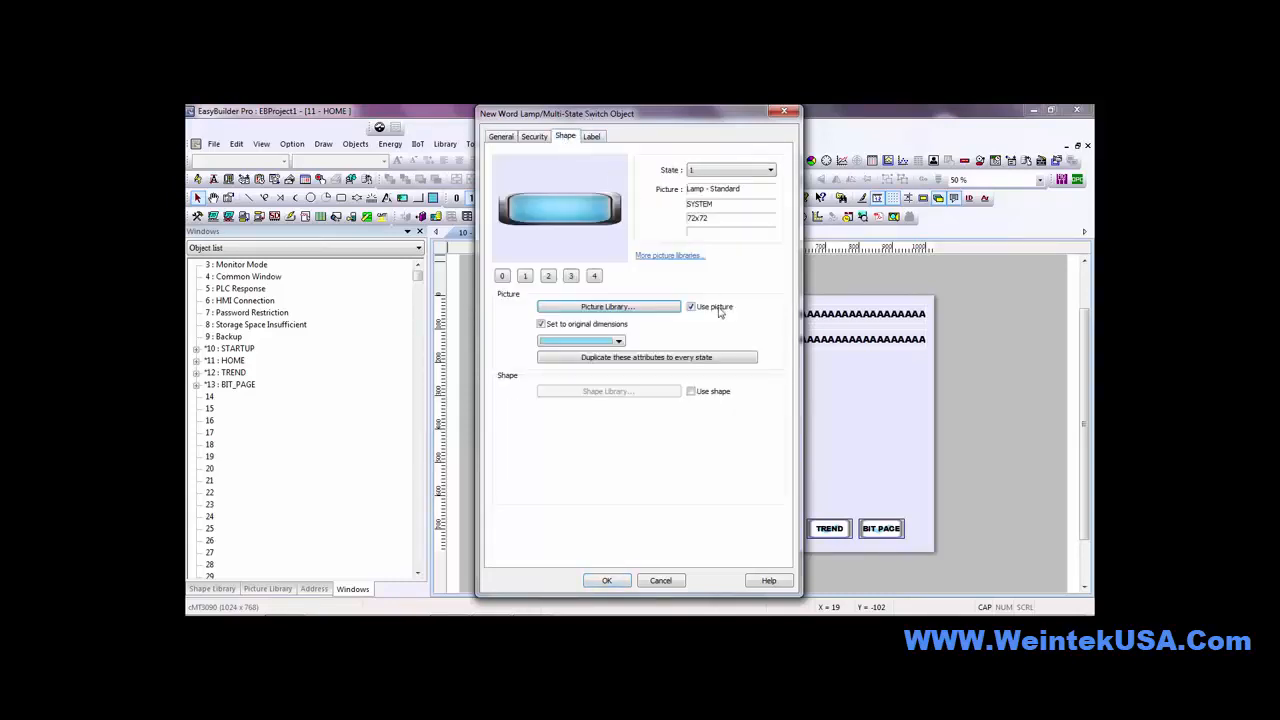
{"action": "left_click", "coordinate": [661, 307]}
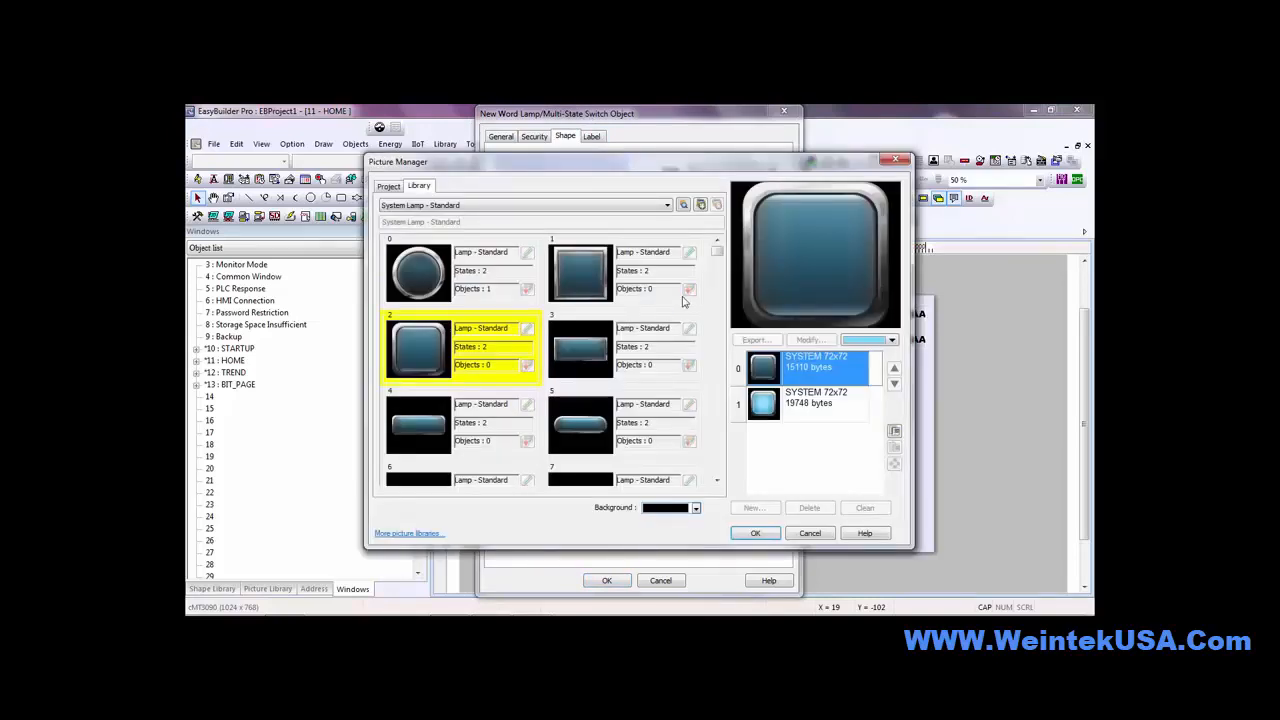
{"action": "left_click", "coordinate": [388, 187]}
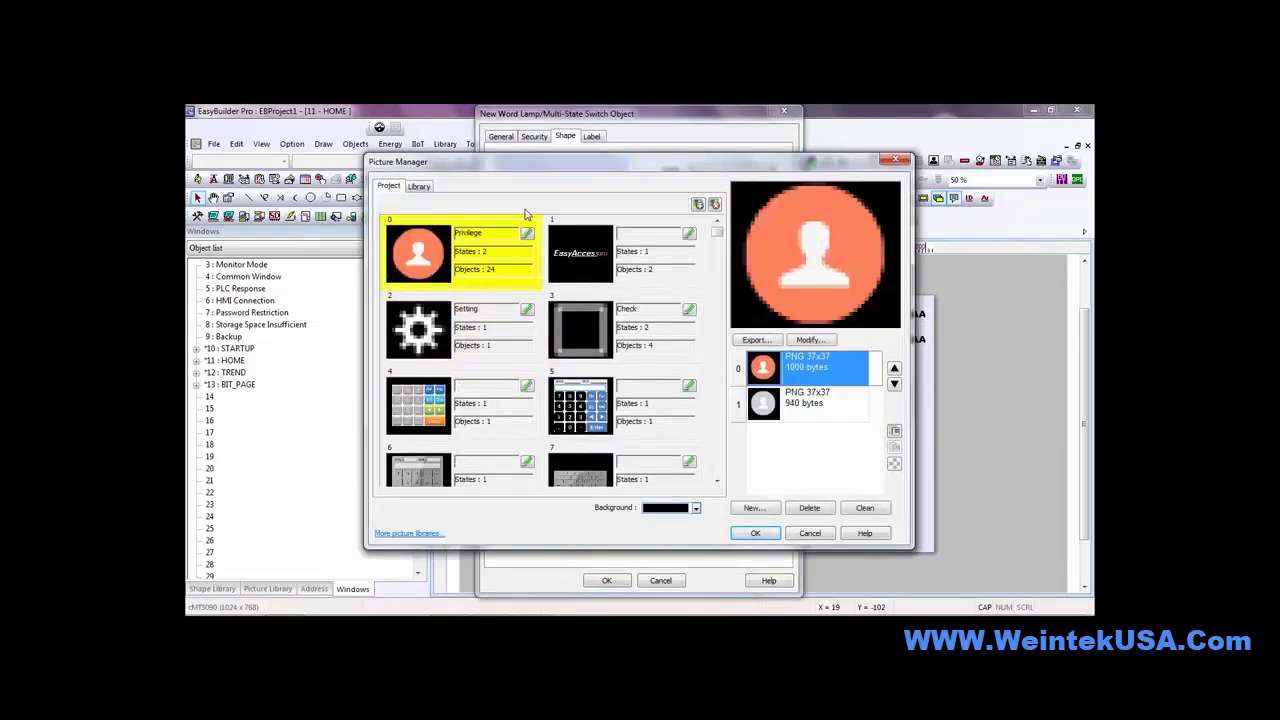
{"action": "left_click", "coordinate": [698, 204]}
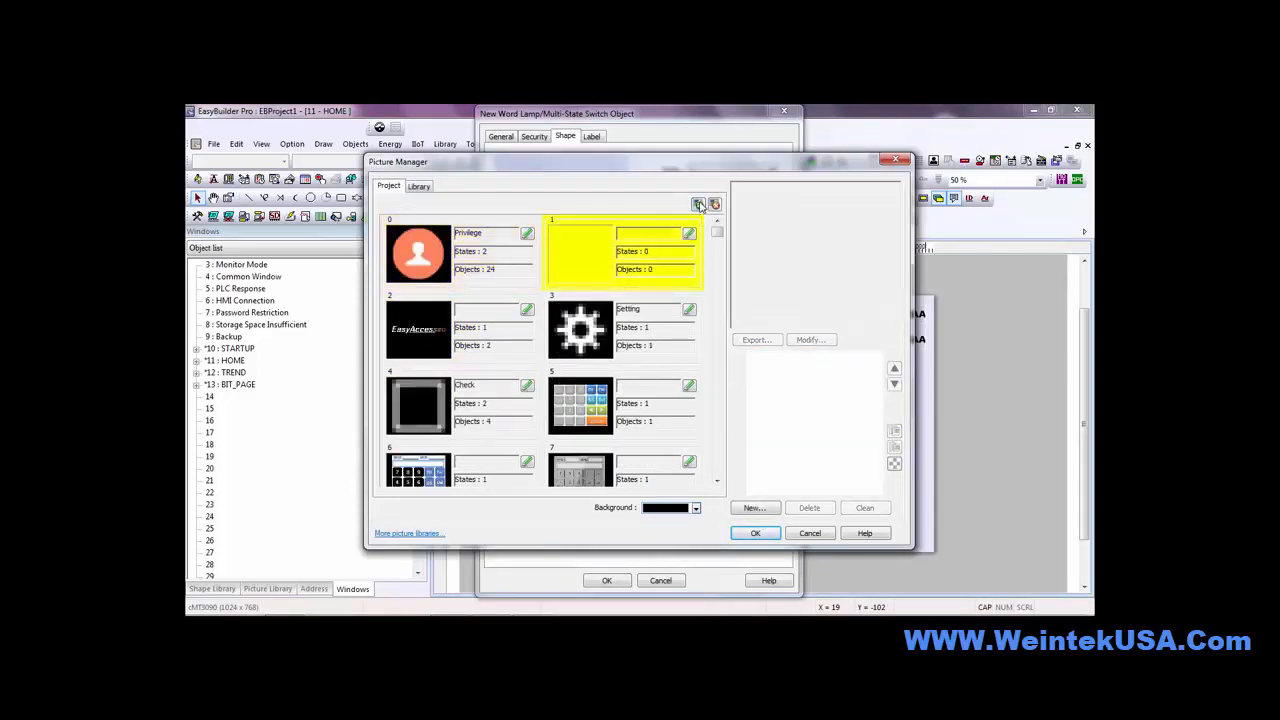
Add the clap_em GIF from the Desktop's project images folder as the first state of the new picture
{"action": "left_click", "coordinate": [764, 510]}
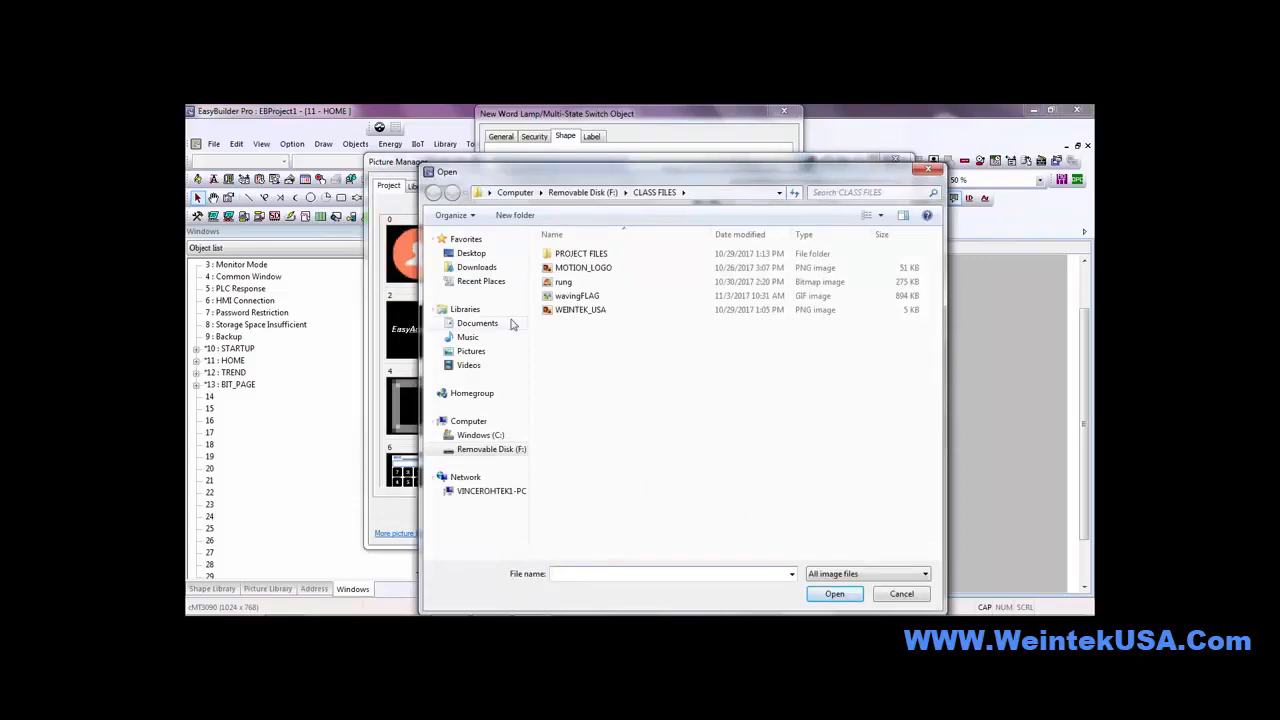
{"action": "left_click", "coordinate": [452, 256]}
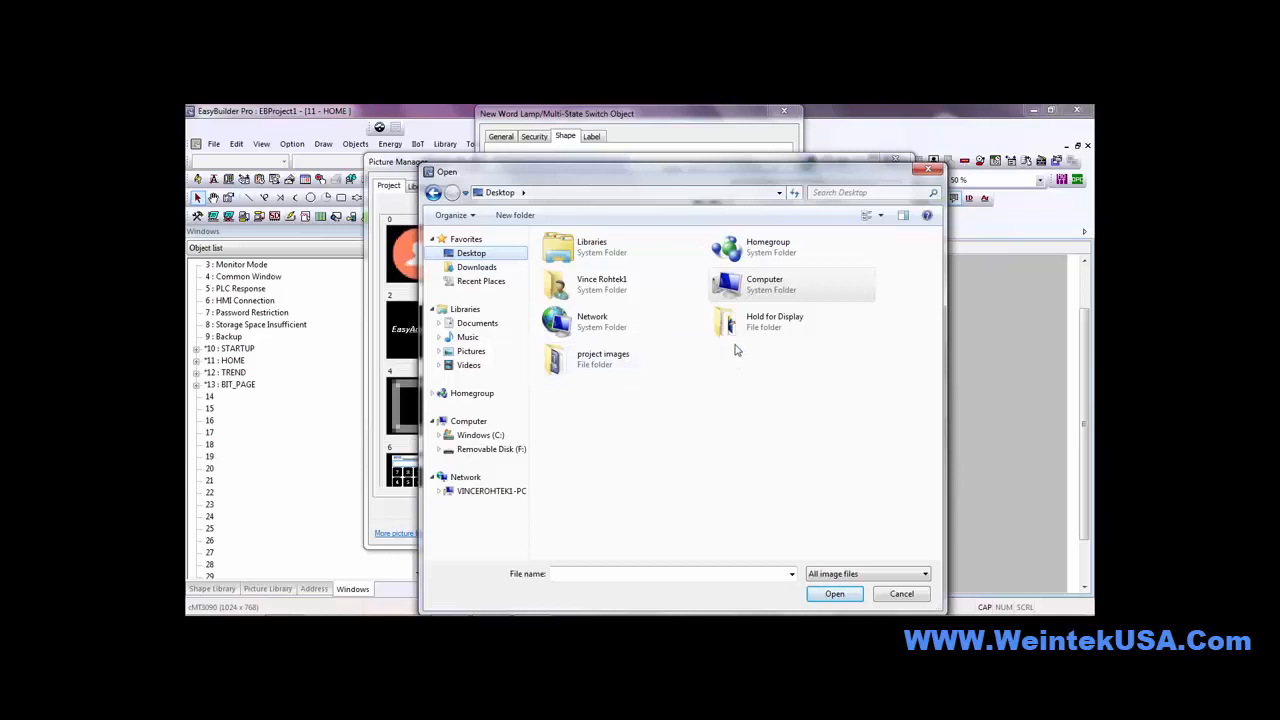
{"action": "double_click", "coordinate": [598, 372]}
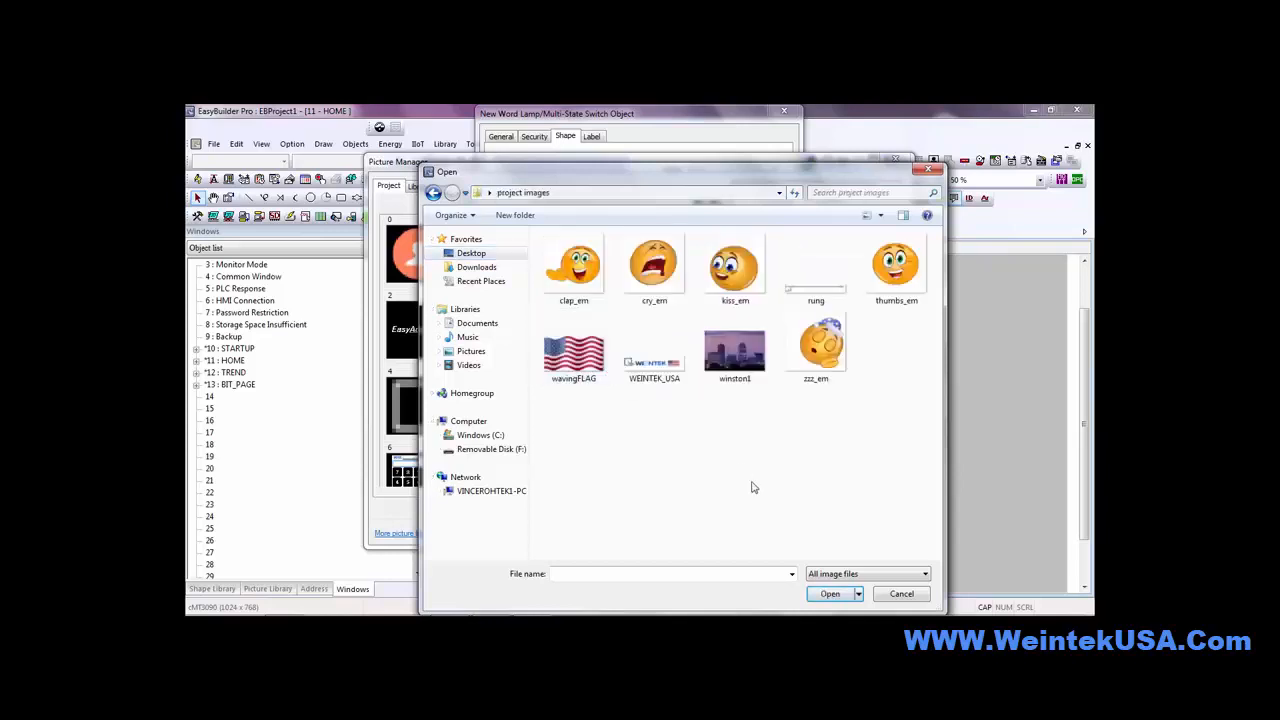
{"action": "left_click", "coordinate": [569, 262]}
{"action": "left_click", "coordinate": [830, 593]}
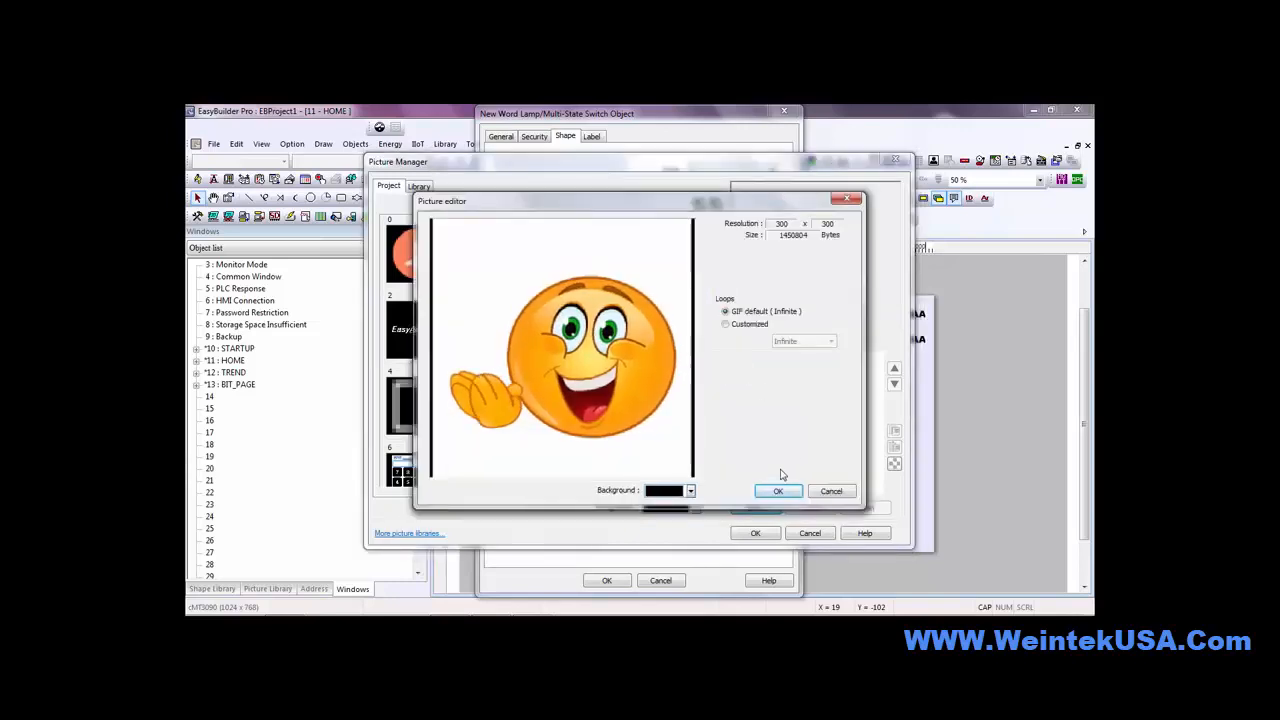
{"action": "left_click", "coordinate": [778, 491]}
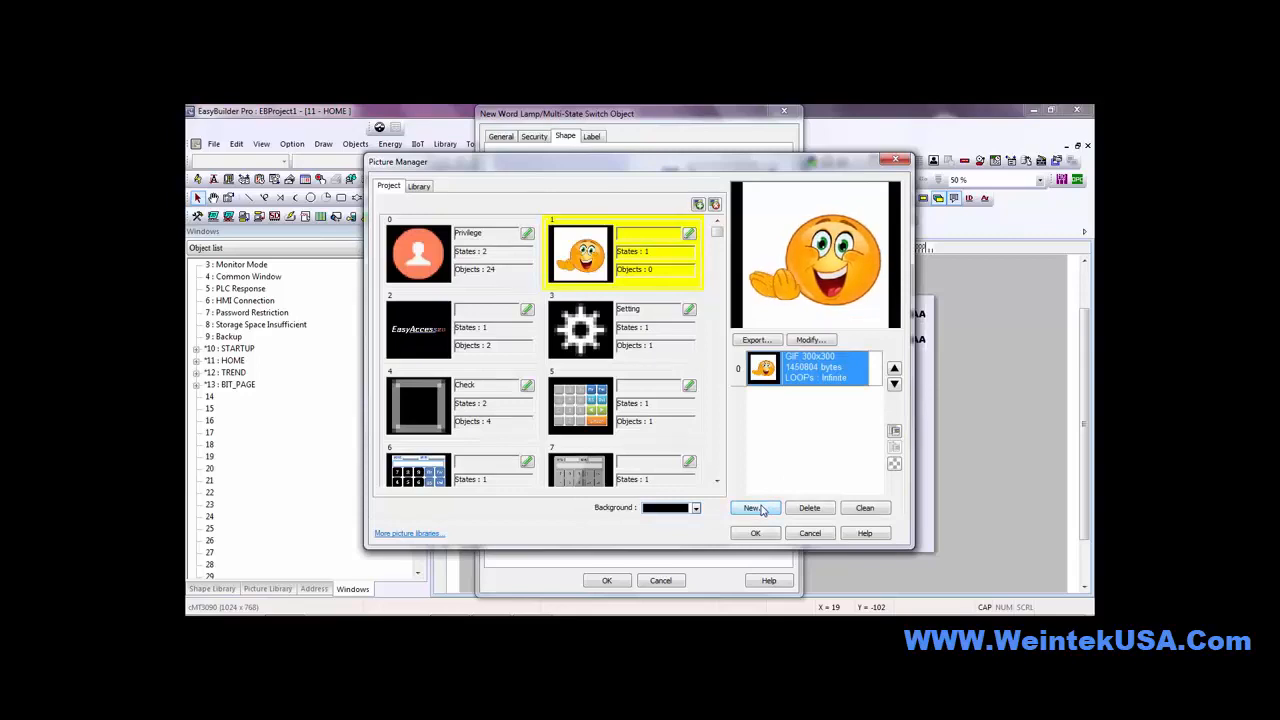
Add the cry_em GIF as the next state of the picture, keeping its default looping
{"action": "left_click", "coordinate": [752, 508]}
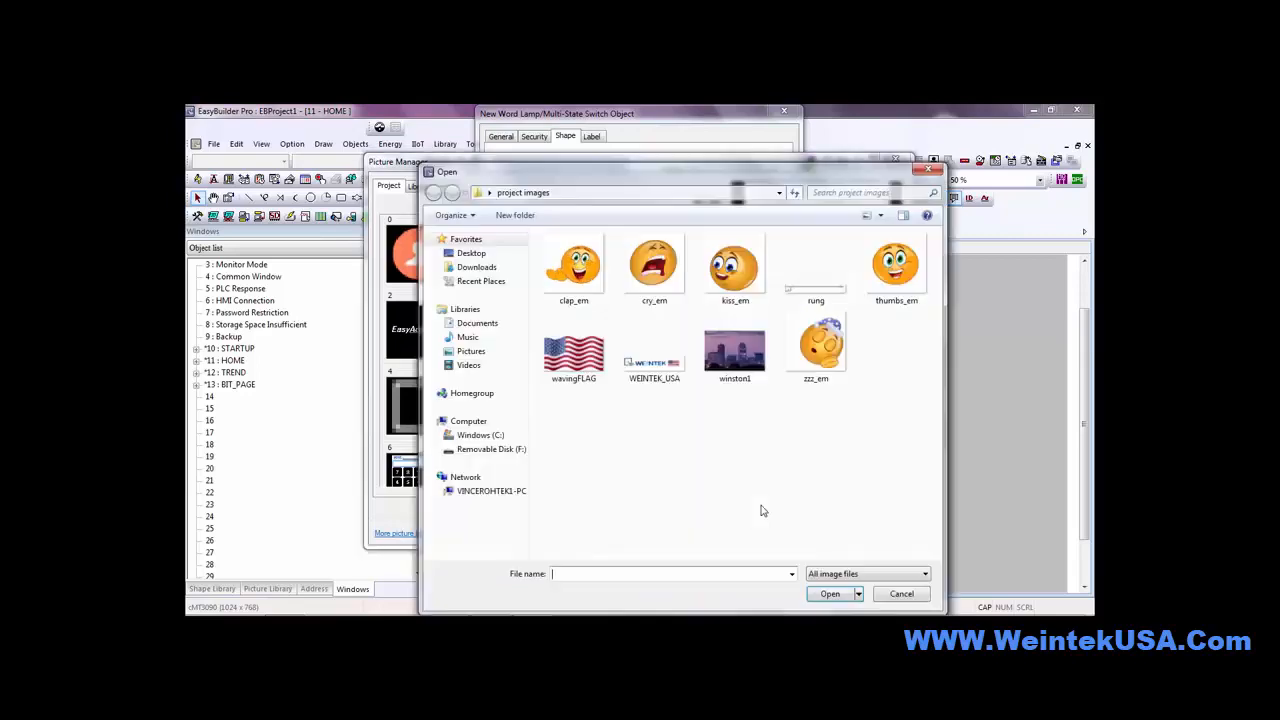
{"action": "left_click", "coordinate": [645, 268]}
{"action": "left_click", "coordinate": [830, 594]}
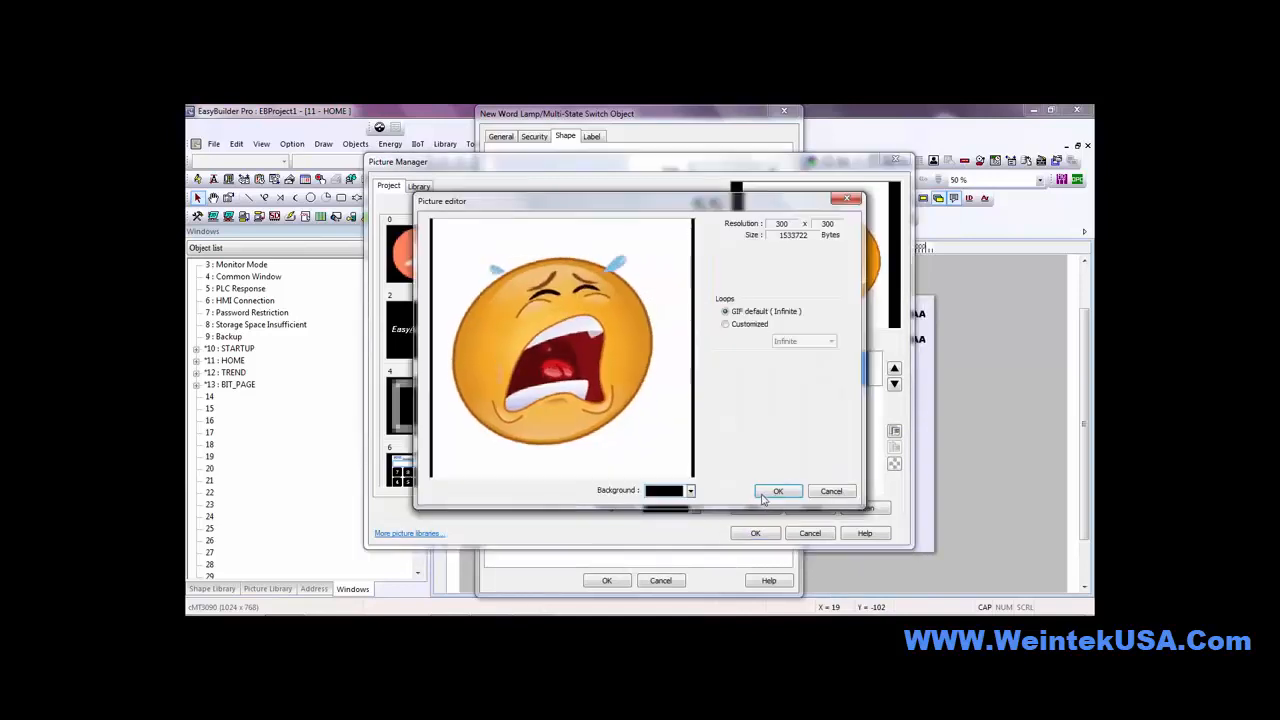
{"action": "left_click", "coordinate": [771, 491]}
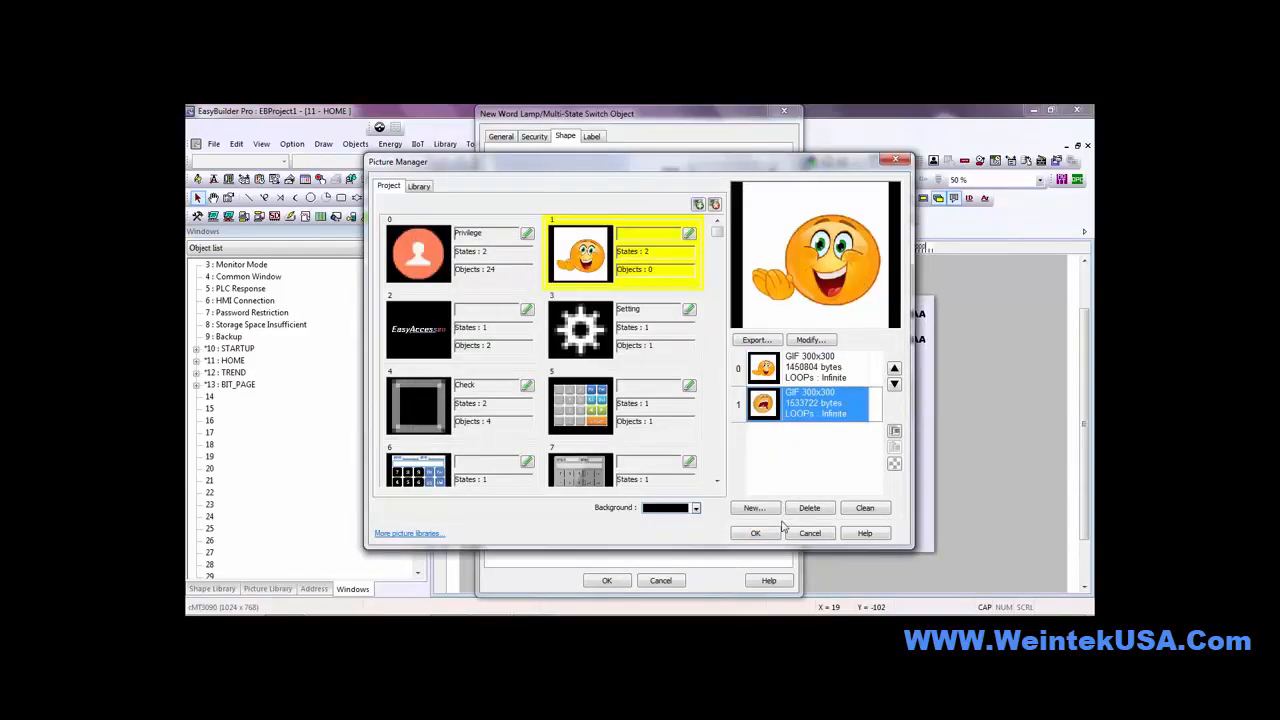
Add the thumbs_em GIF as the third state of the picture
{"action": "left_click", "coordinate": [752, 508]}
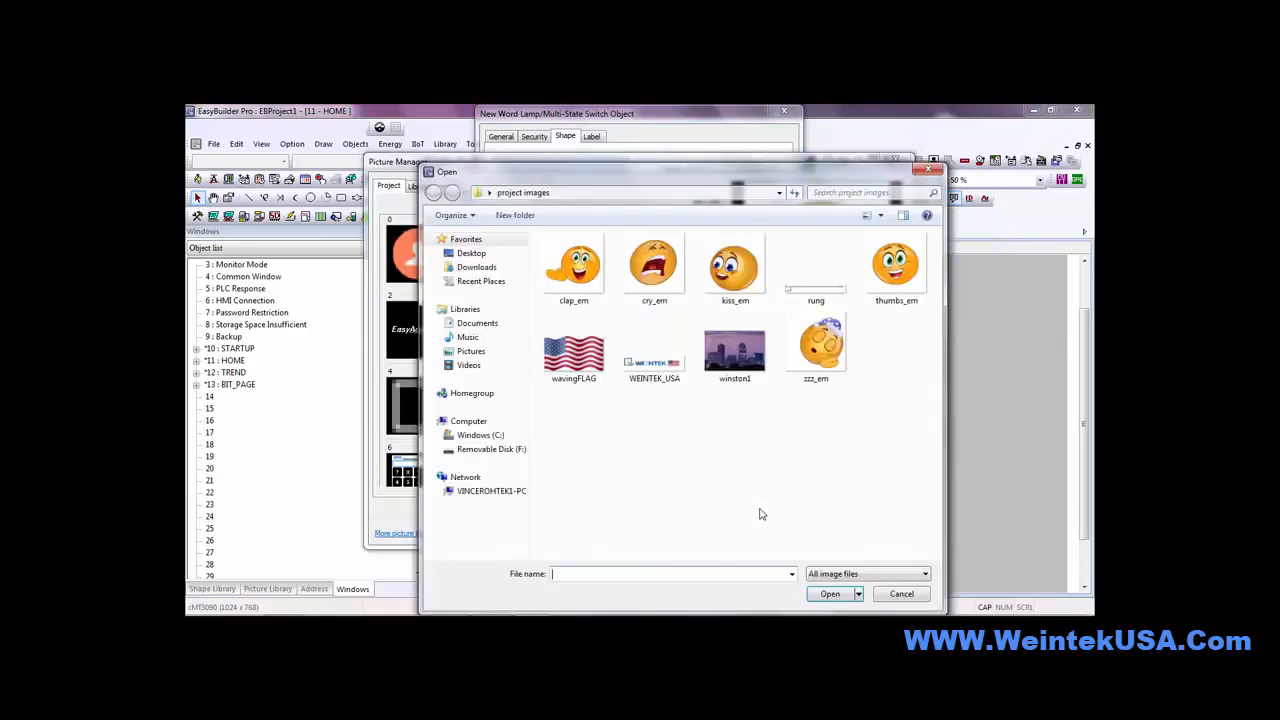
{"action": "left_click", "coordinate": [893, 263]}
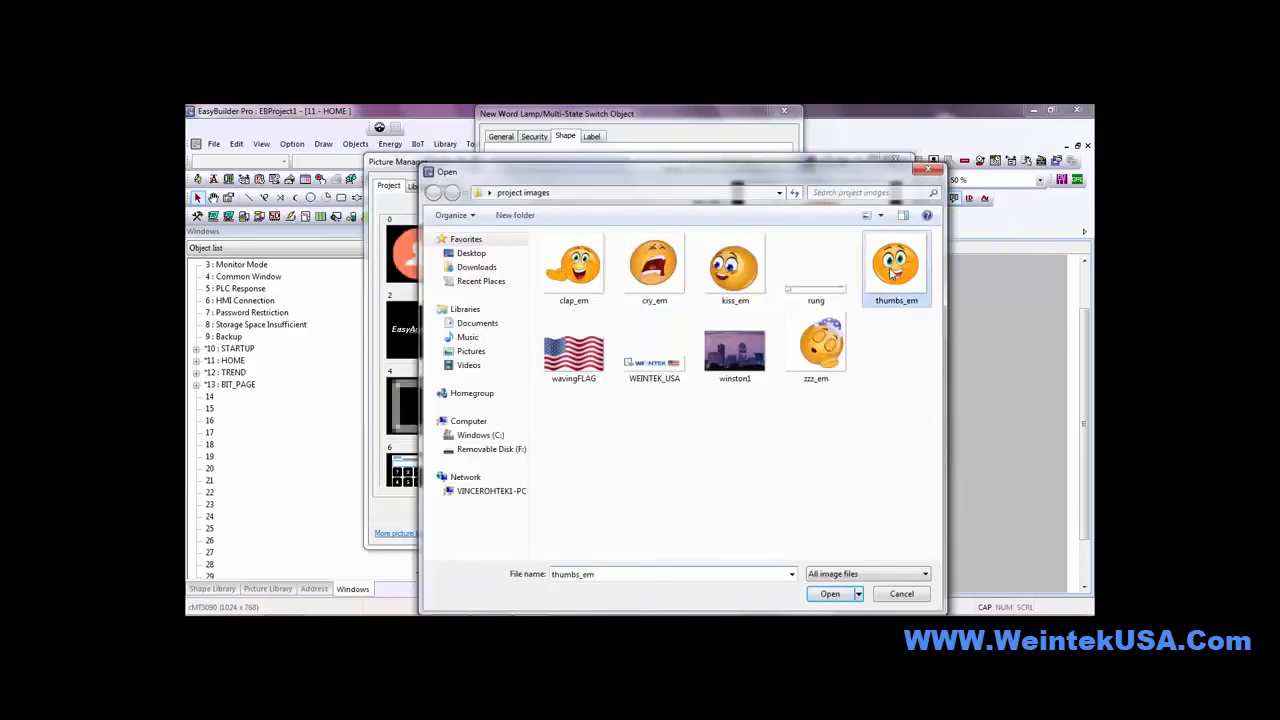
{"action": "left_click", "coordinate": [828, 595]}
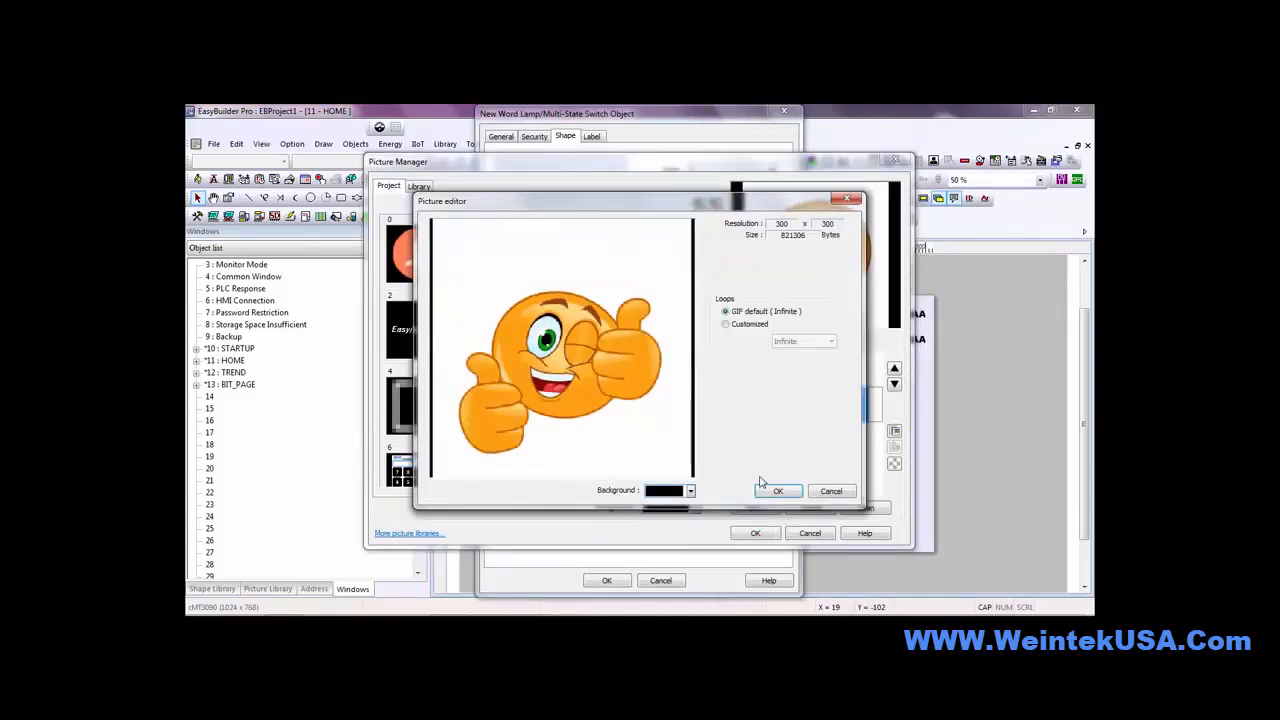
{"action": "left_click", "coordinate": [769, 491]}
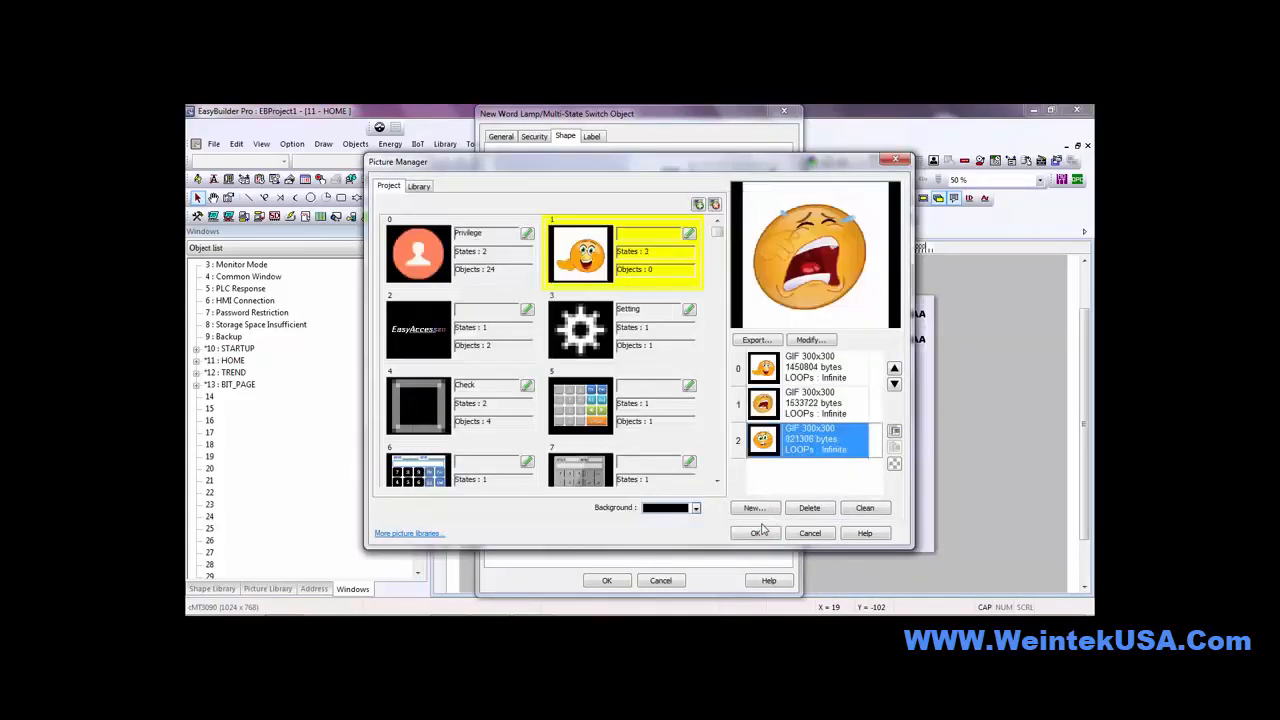
Add the zzz_em GIF as the fourth state of the picture
{"action": "left_click", "coordinate": [757, 510]}
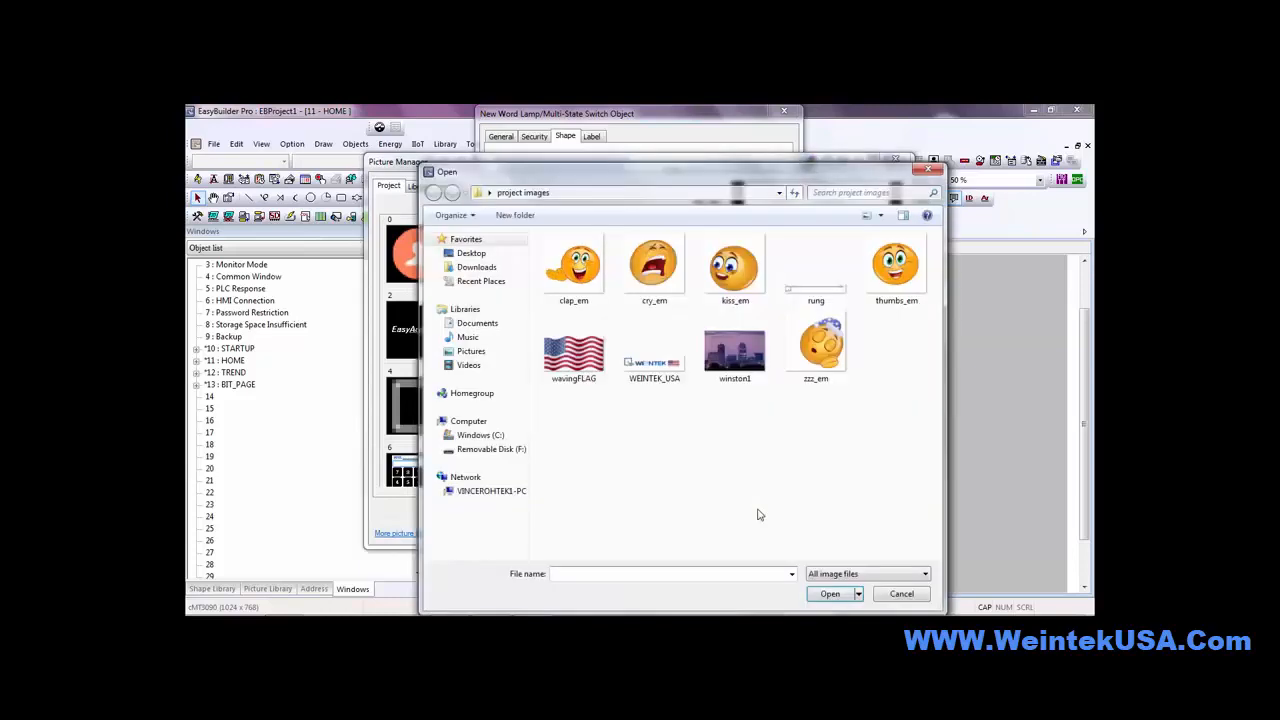
{"action": "left_click", "coordinate": [838, 343]}
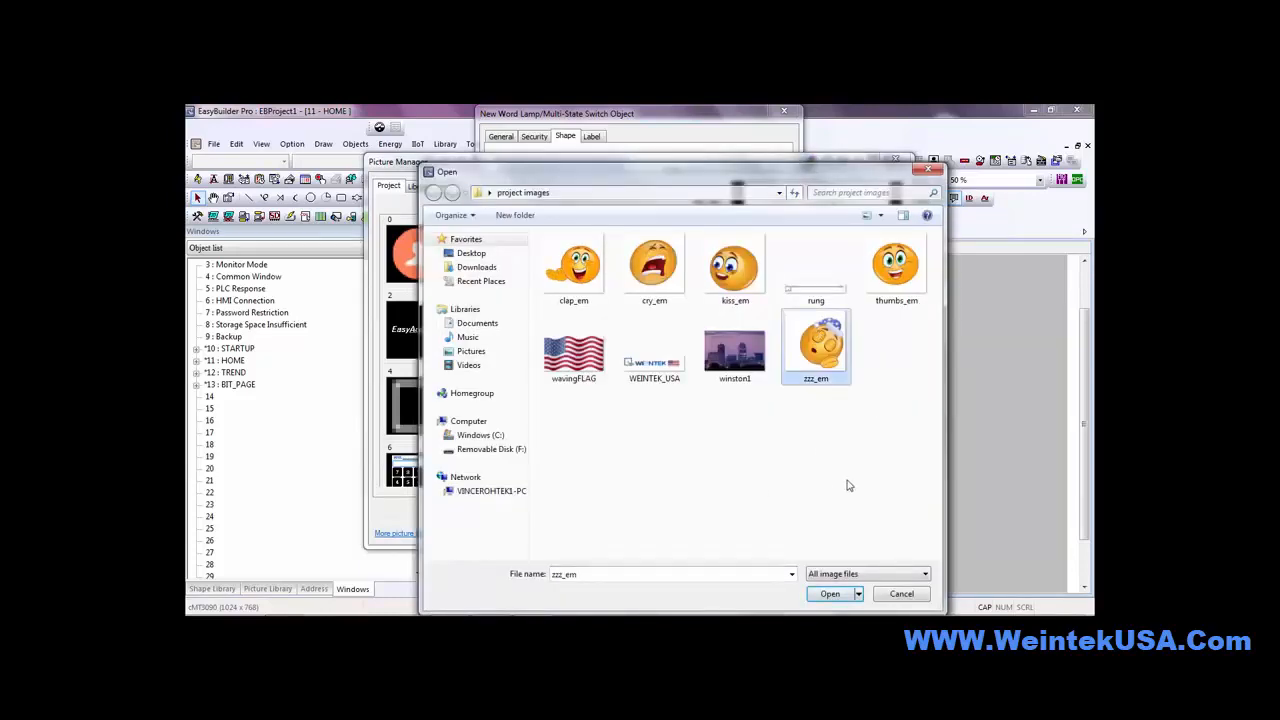
{"action": "left_click", "coordinate": [828, 594]}
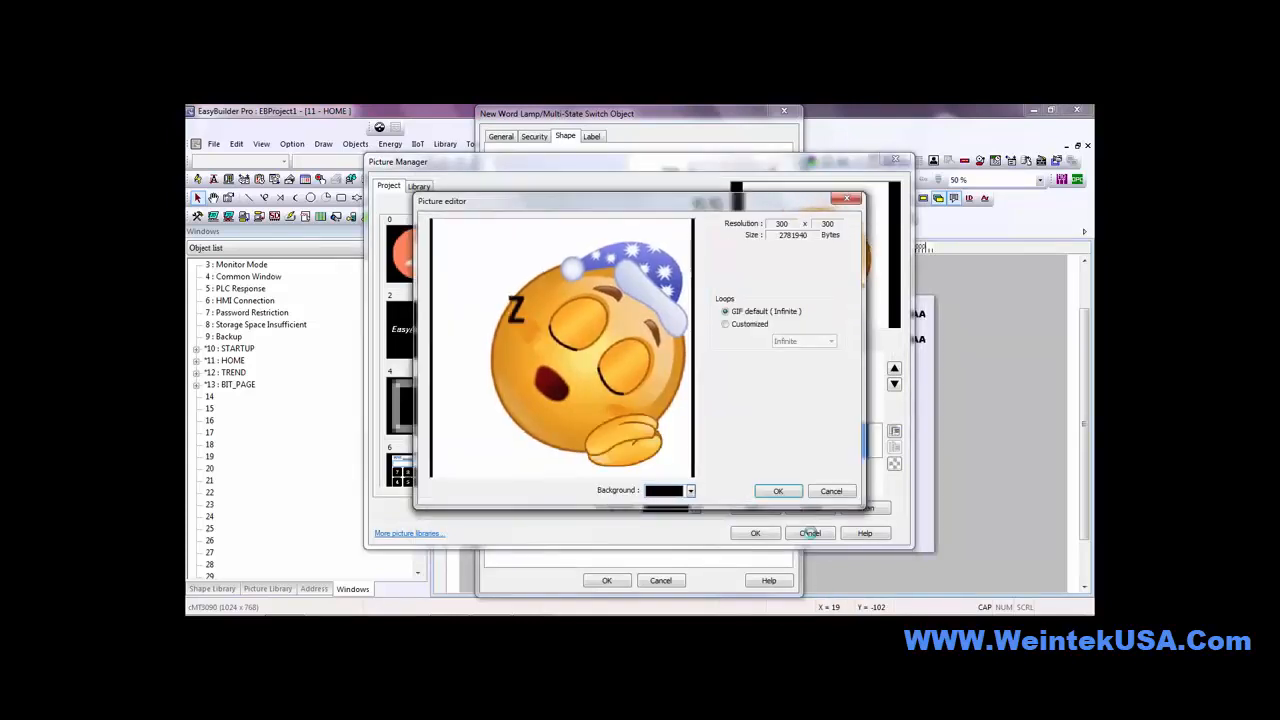
{"action": "left_click", "coordinate": [785, 491]}
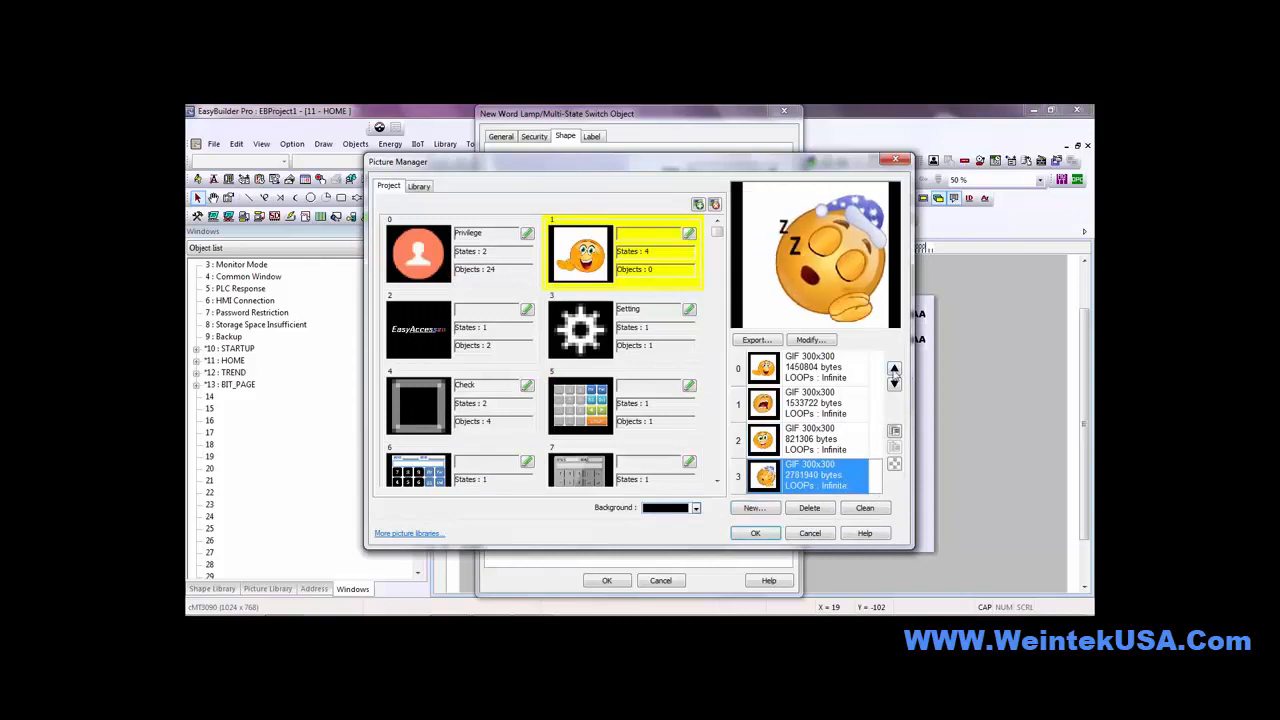
Move the zzz_em sleeping face up the picture's state order to state 0
{"action": "left_click", "coordinate": [894, 369]}
{"action": "left_click", "coordinate": [894, 369]}
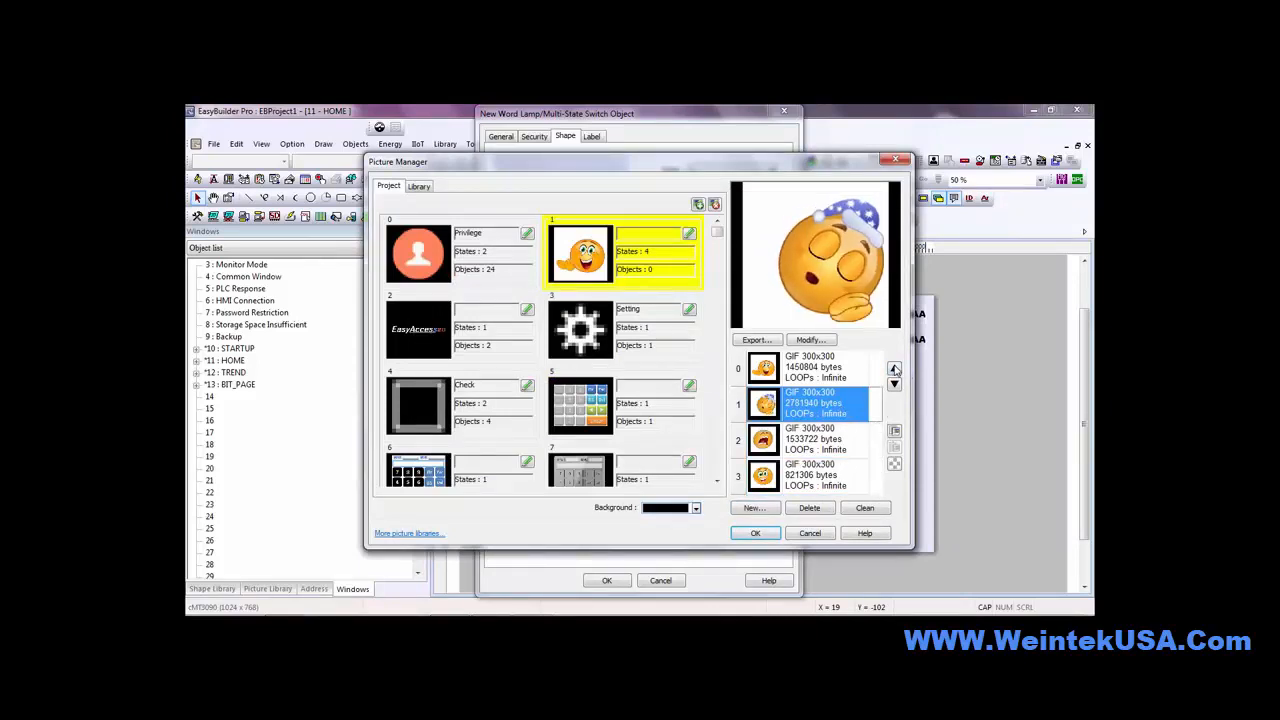
{"action": "left_click", "coordinate": [894, 369]}
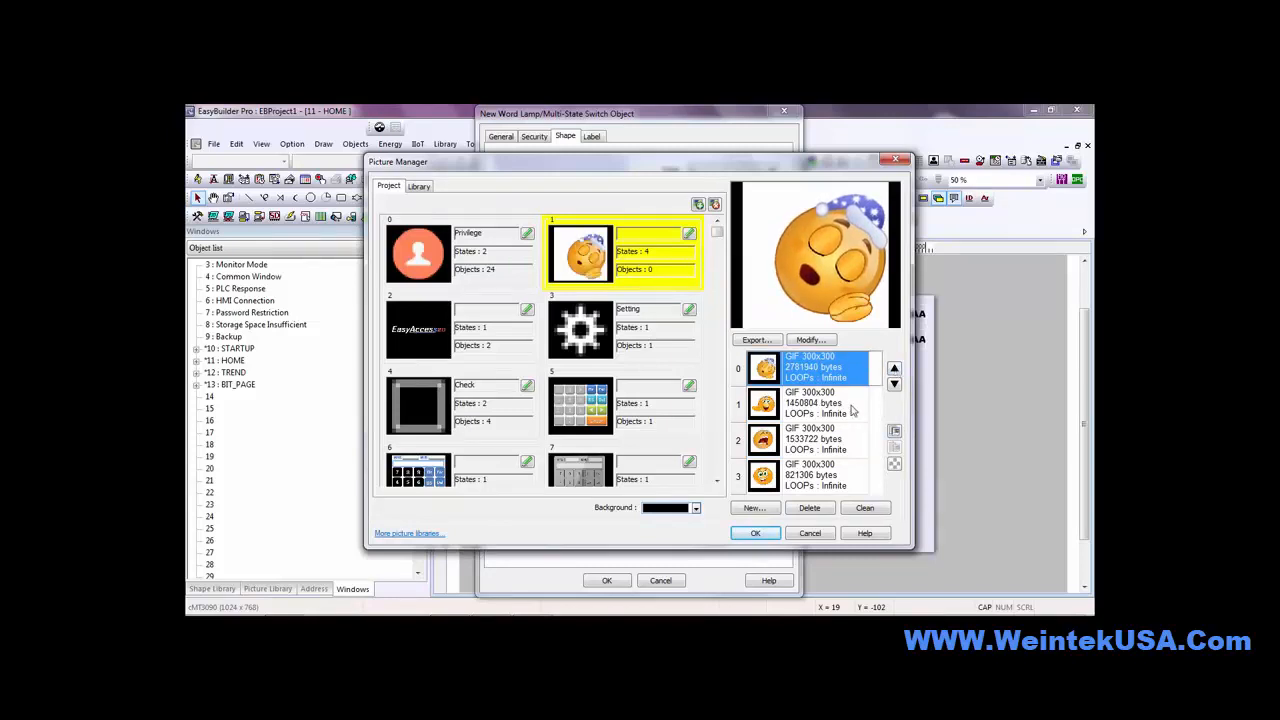
Apply the picture to the word lamp and place the lamp in HOME above the TREND and BIT PAGE buttons
{"action": "left_click", "coordinate": [769, 536]}
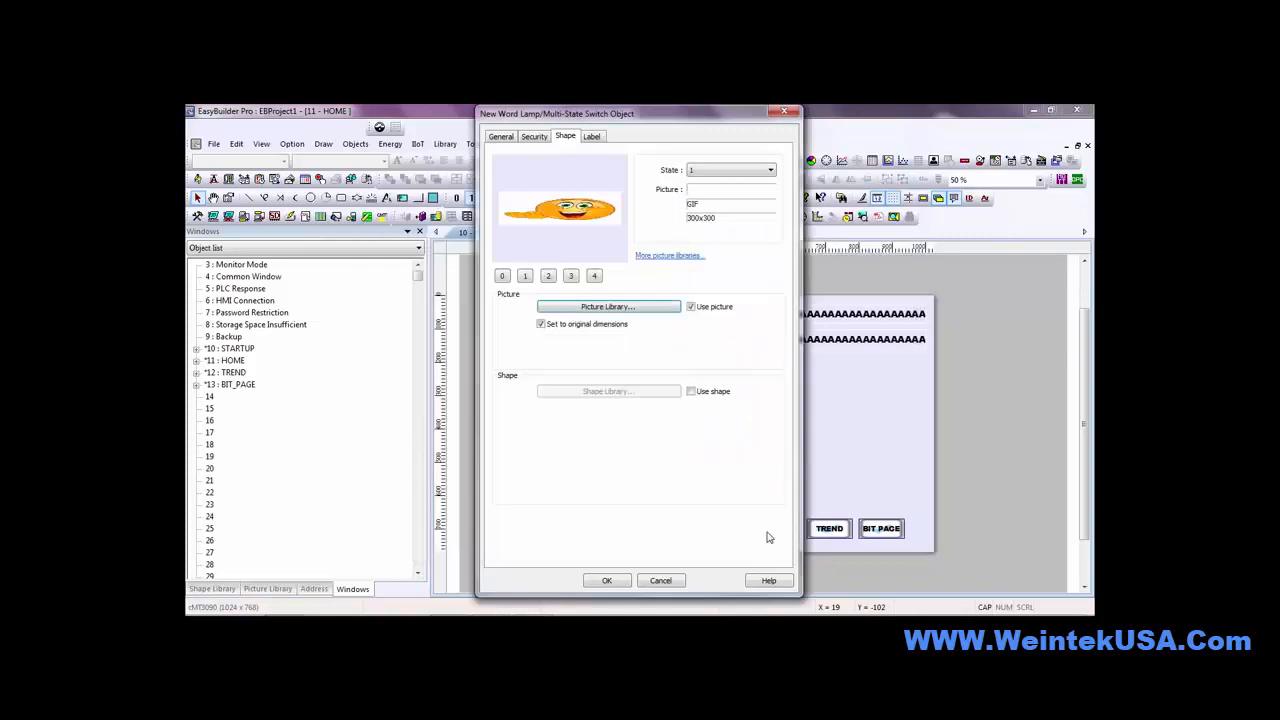
{"action": "left_click", "coordinate": [607, 581]}
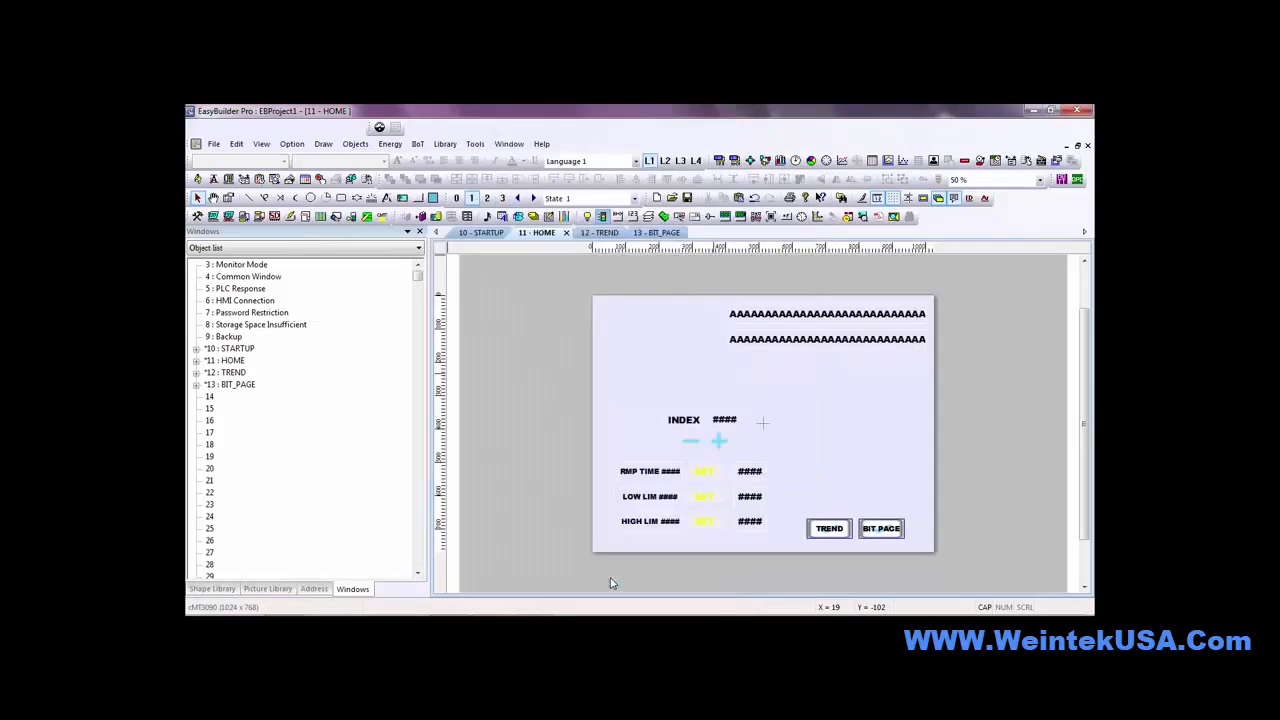
{"action": "left_click", "coordinate": [800, 362]}
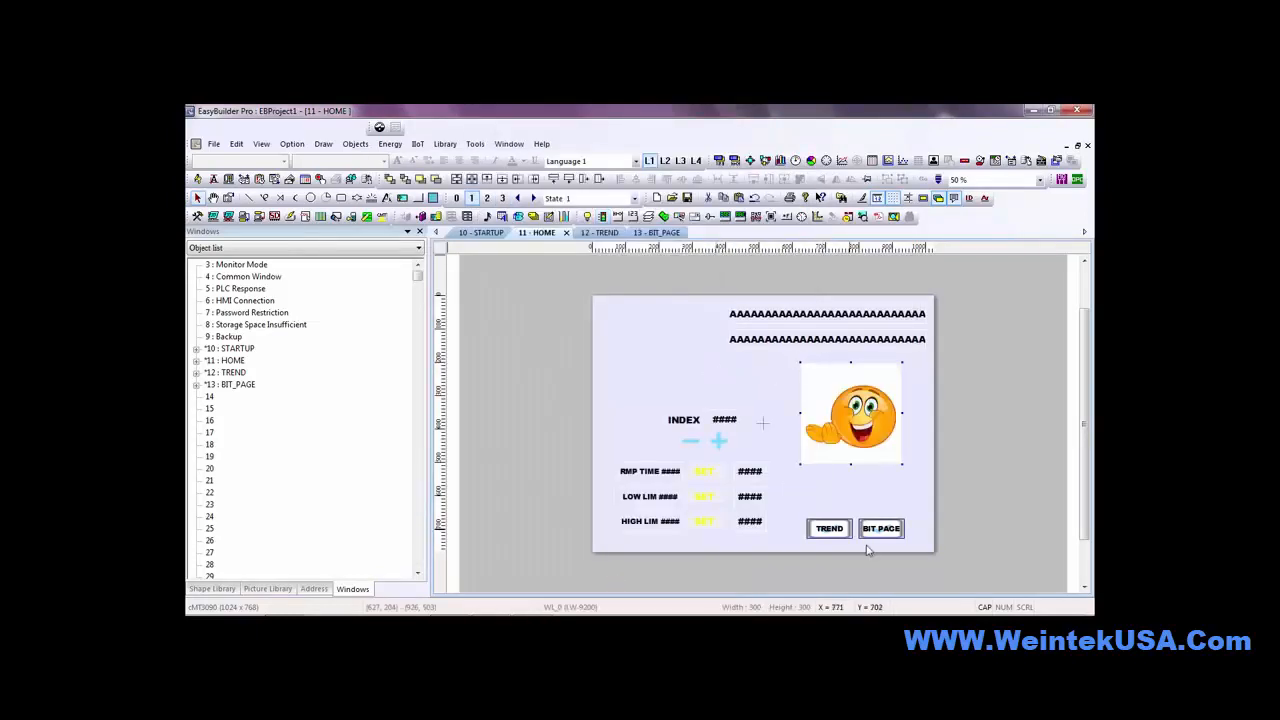
Set the HOME window's background to a custom colour sampled from the white area of the word lamp's picture
{"action": "left_click", "coordinate": [630, 348]}
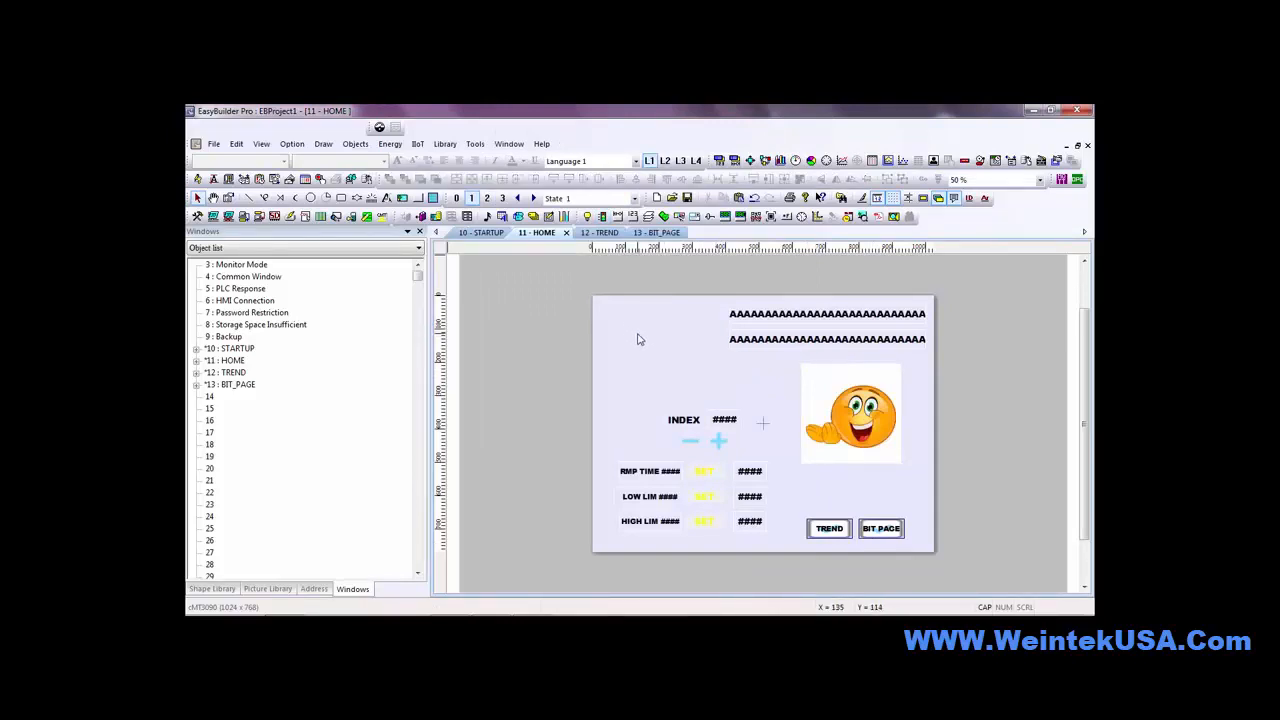
{"action": "right_click", "coordinate": [640, 340]}
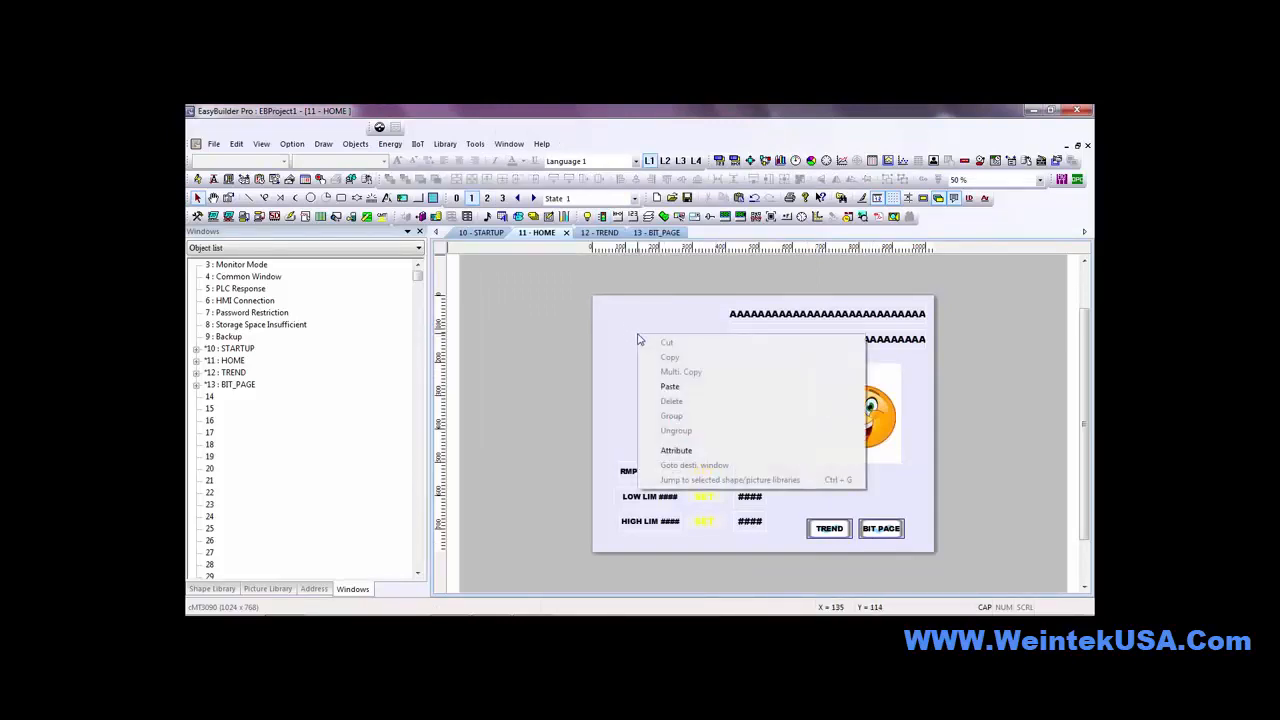
{"action": "left_click", "coordinate": [676, 451]}
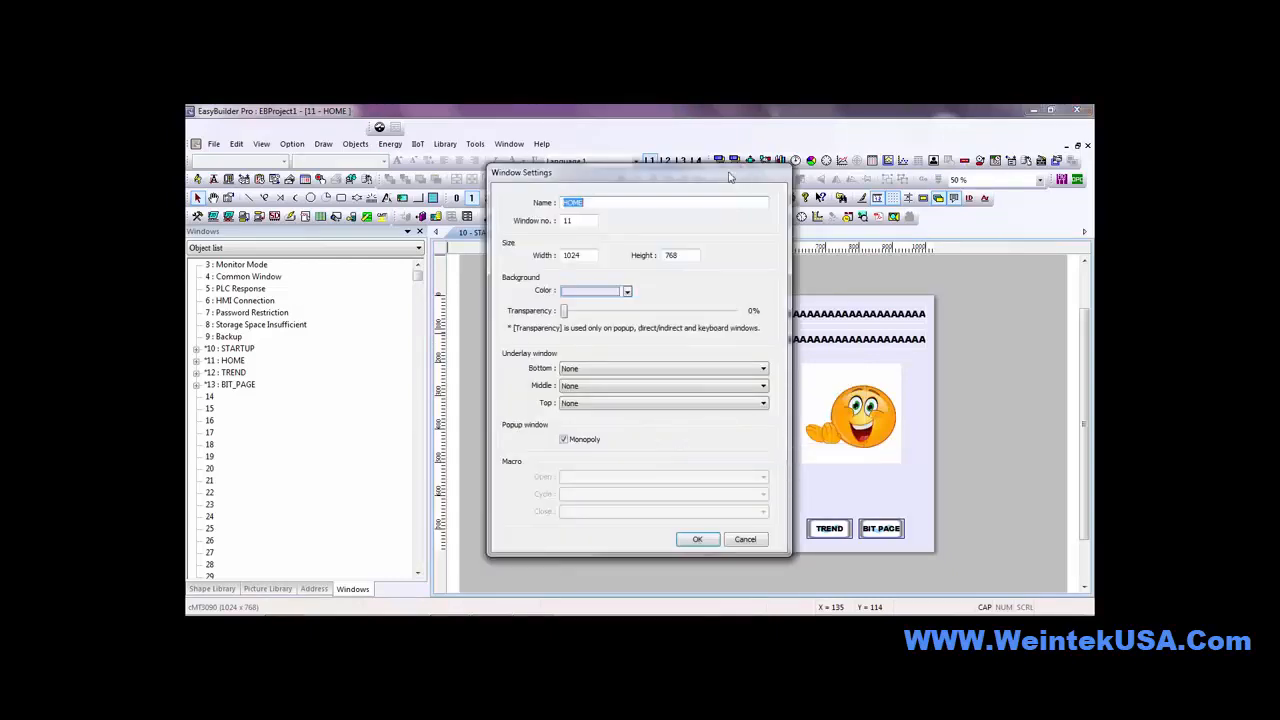
{"action": "left_click", "coordinate": [628, 293]}
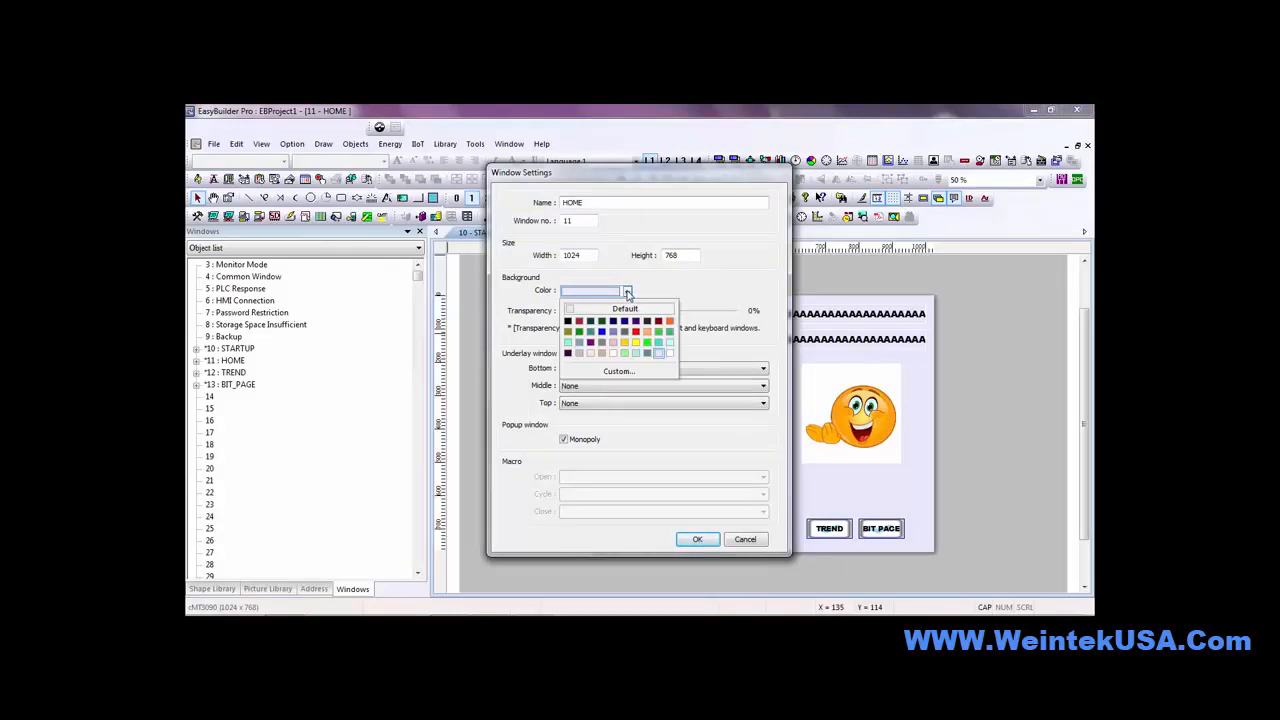
{"action": "left_click", "coordinate": [628, 376]}
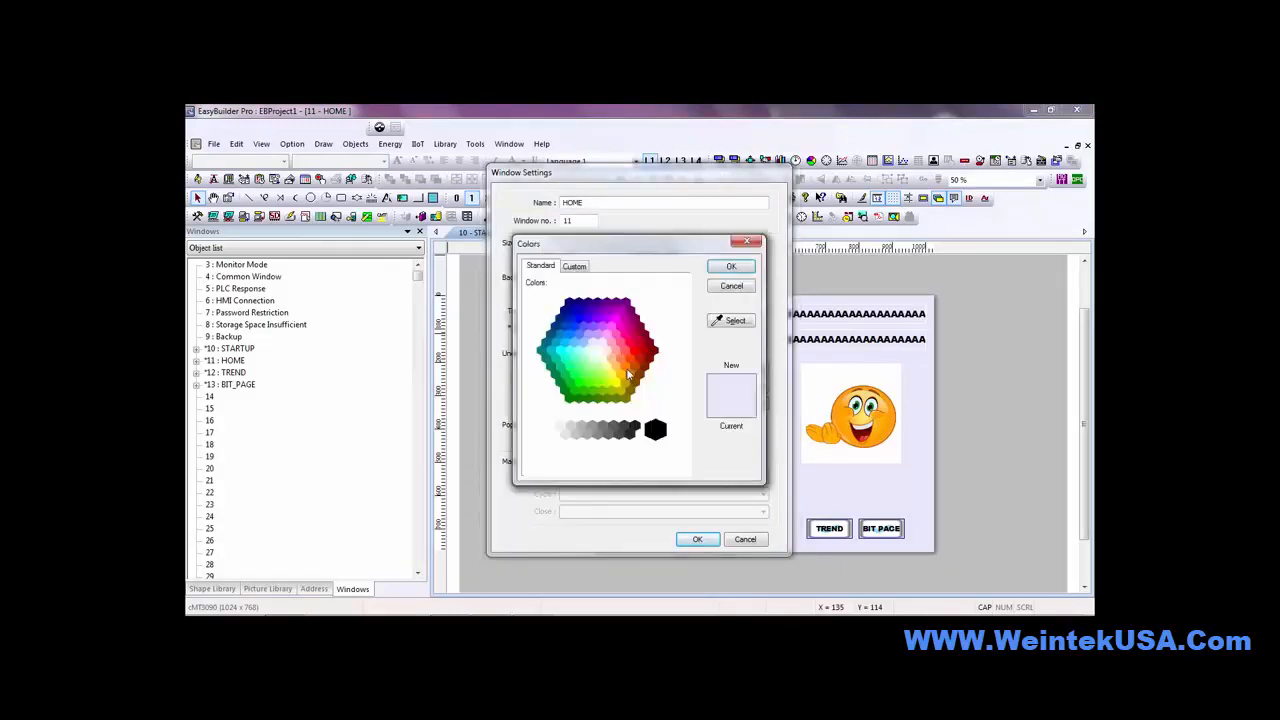
{"action": "left_click", "coordinate": [729, 321]}
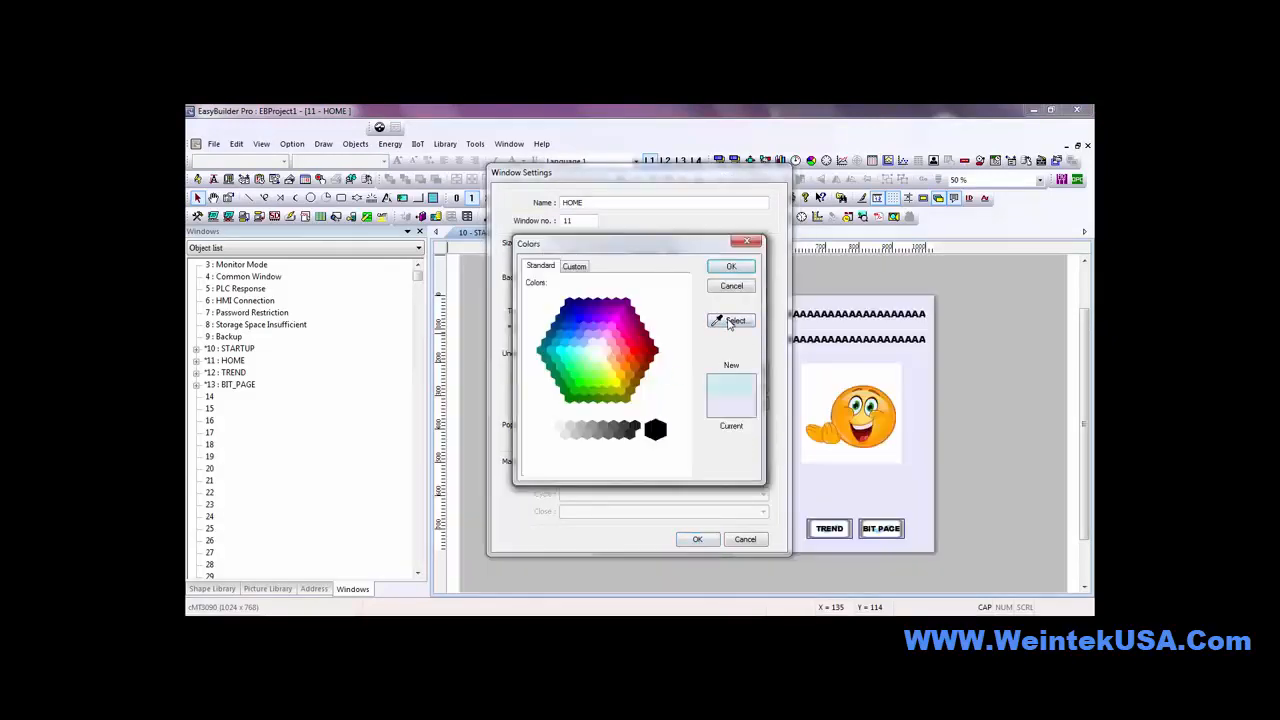
{"action": "left_click", "coordinate": [889, 378]}
{"action": "left_click", "coordinate": [740, 268]}
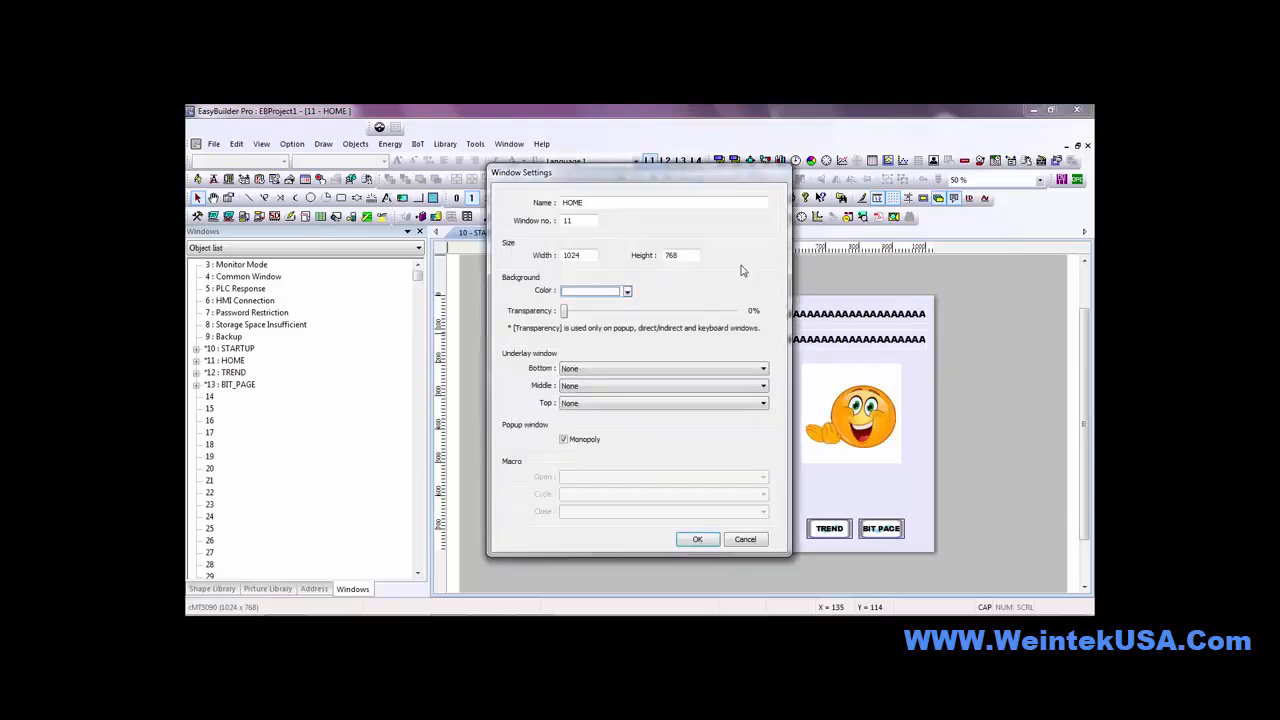
{"action": "left_click", "coordinate": [698, 540]}
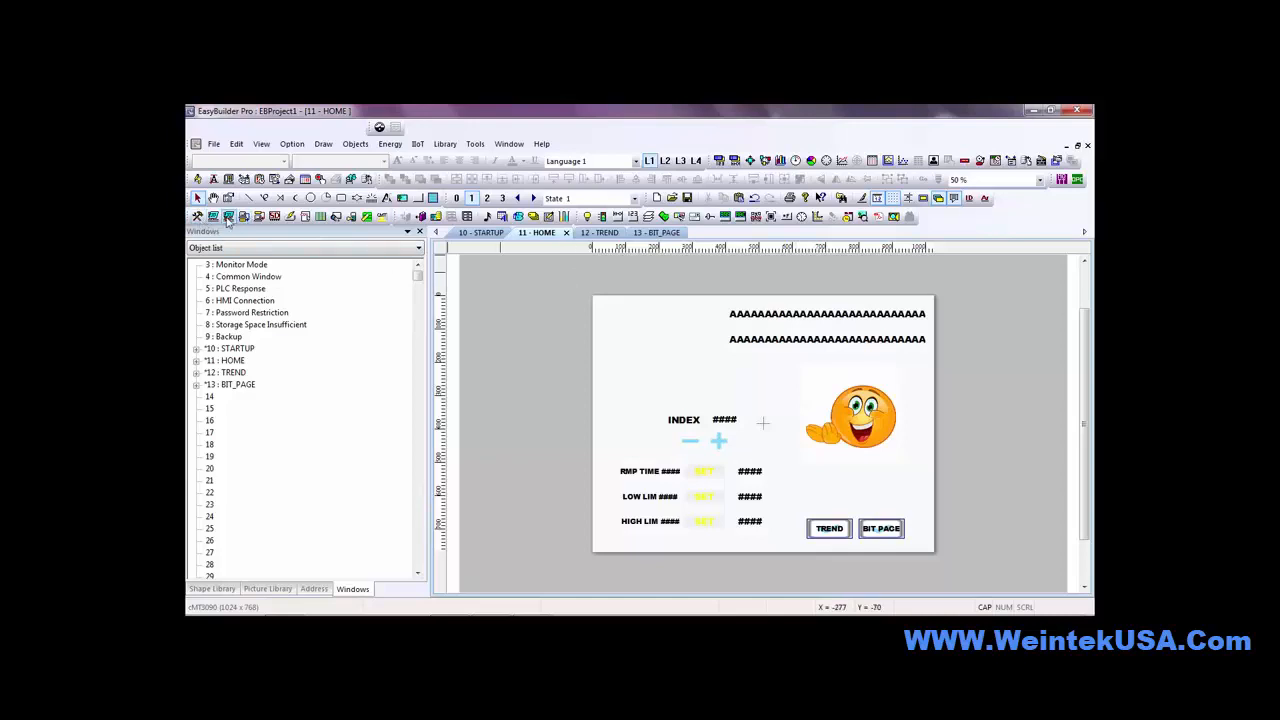
Simulate the project, go to the HOME page, and test the word lamp by raising INDEX to 6 and lowering it to 5
{"action": "left_click", "coordinate": [213, 218]}
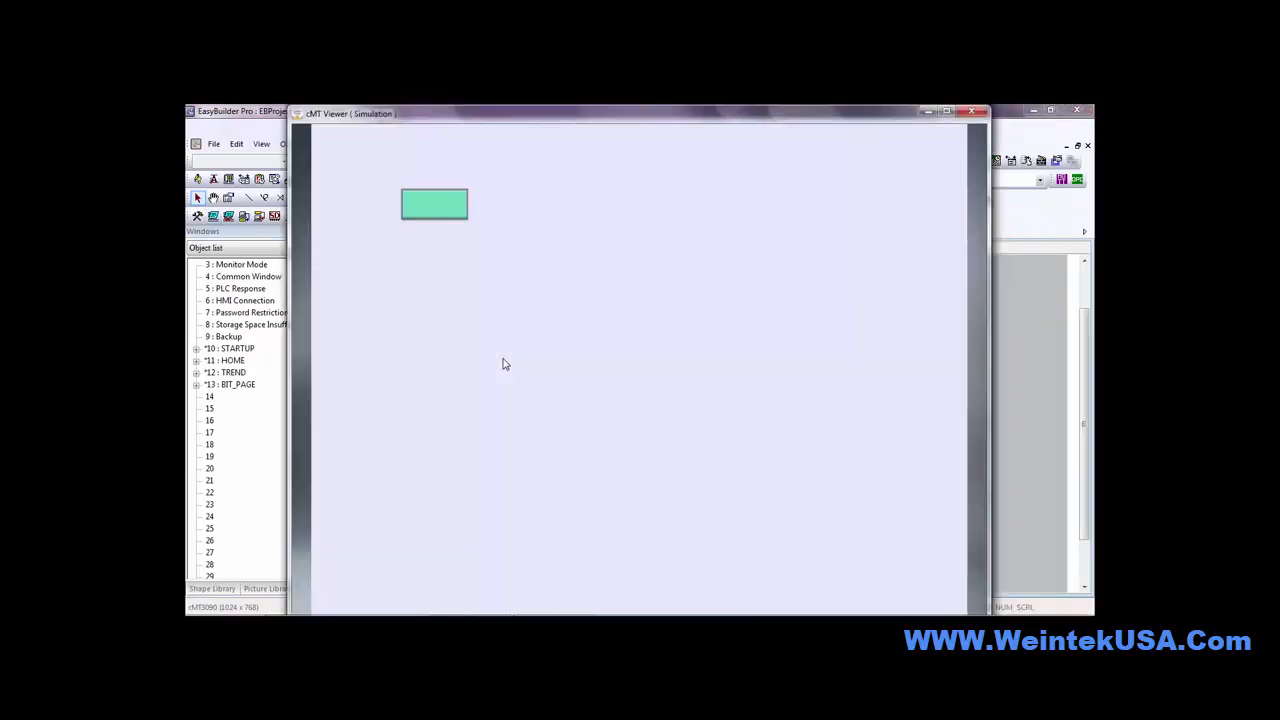
{"action": "left_click", "coordinate": [443, 212]}
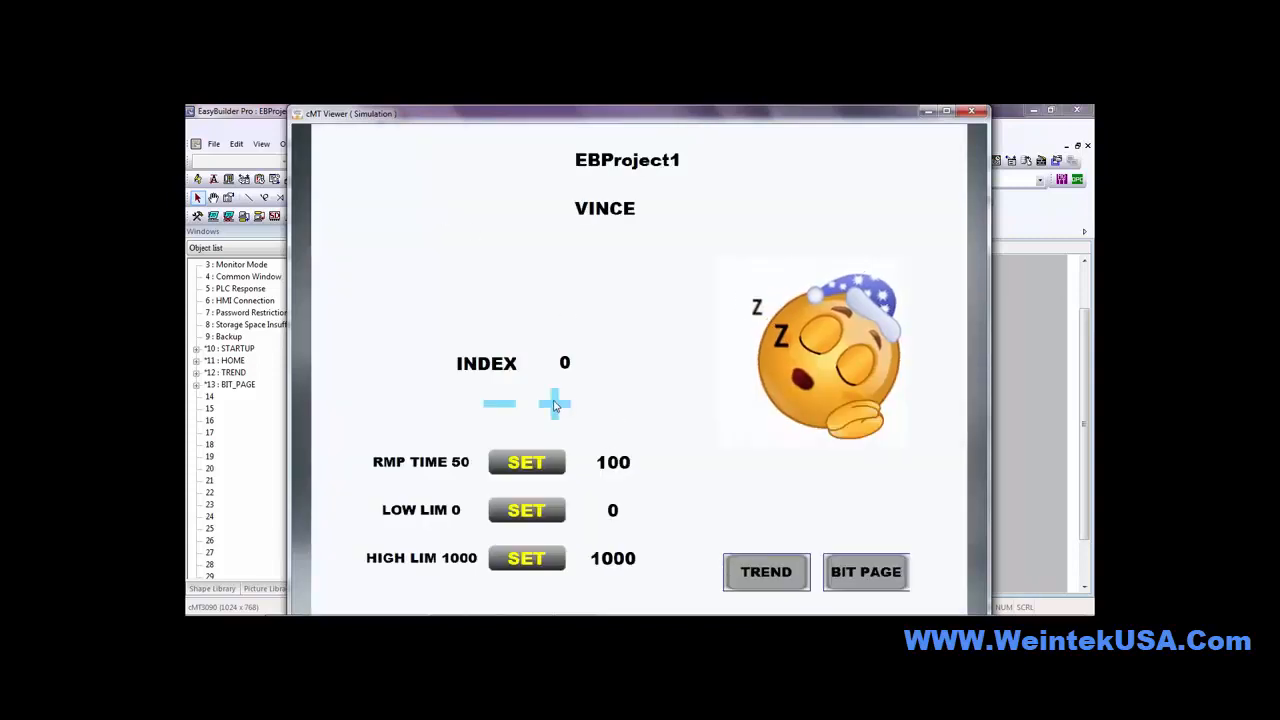
{"action": "left_click", "coordinate": [555, 405]}
{"action": "left_click", "coordinate": [555, 405]}
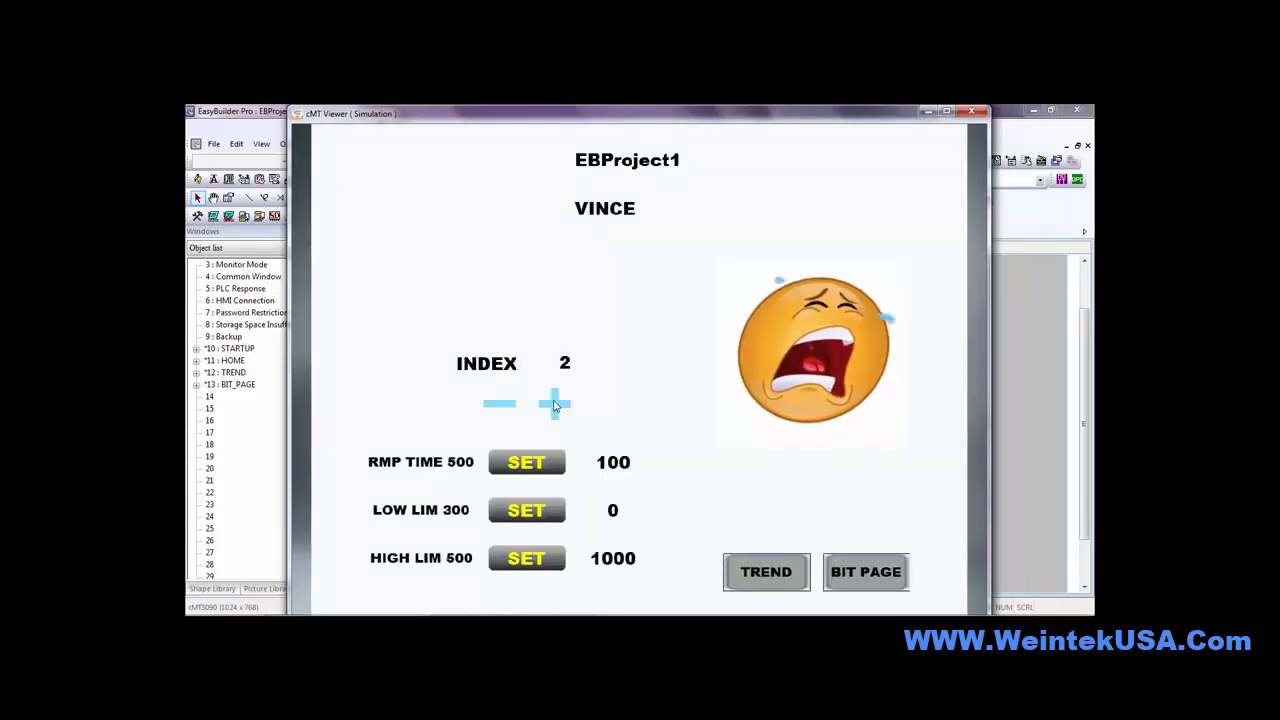
{"action": "left_click", "coordinate": [555, 405]}
{"action": "left_click", "coordinate": [555, 405]}
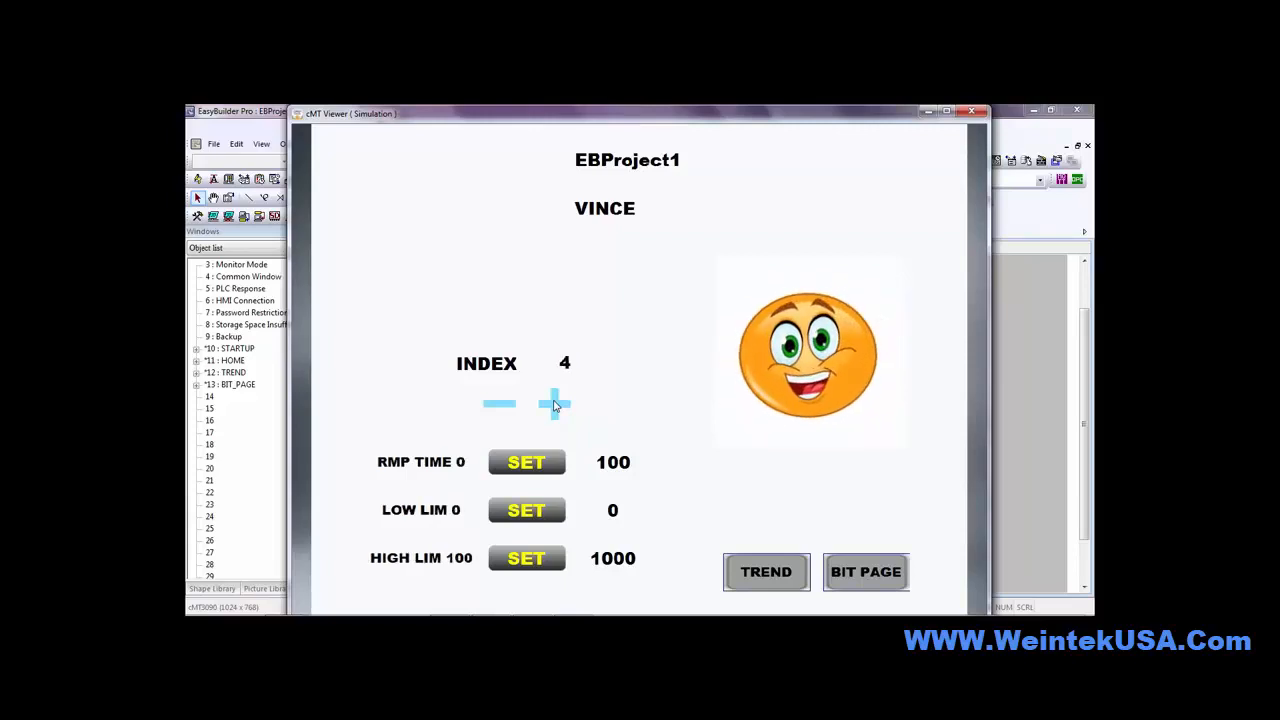
{"action": "left_click", "coordinate": [555, 405]}
{"action": "left_click", "coordinate": [555, 405]}
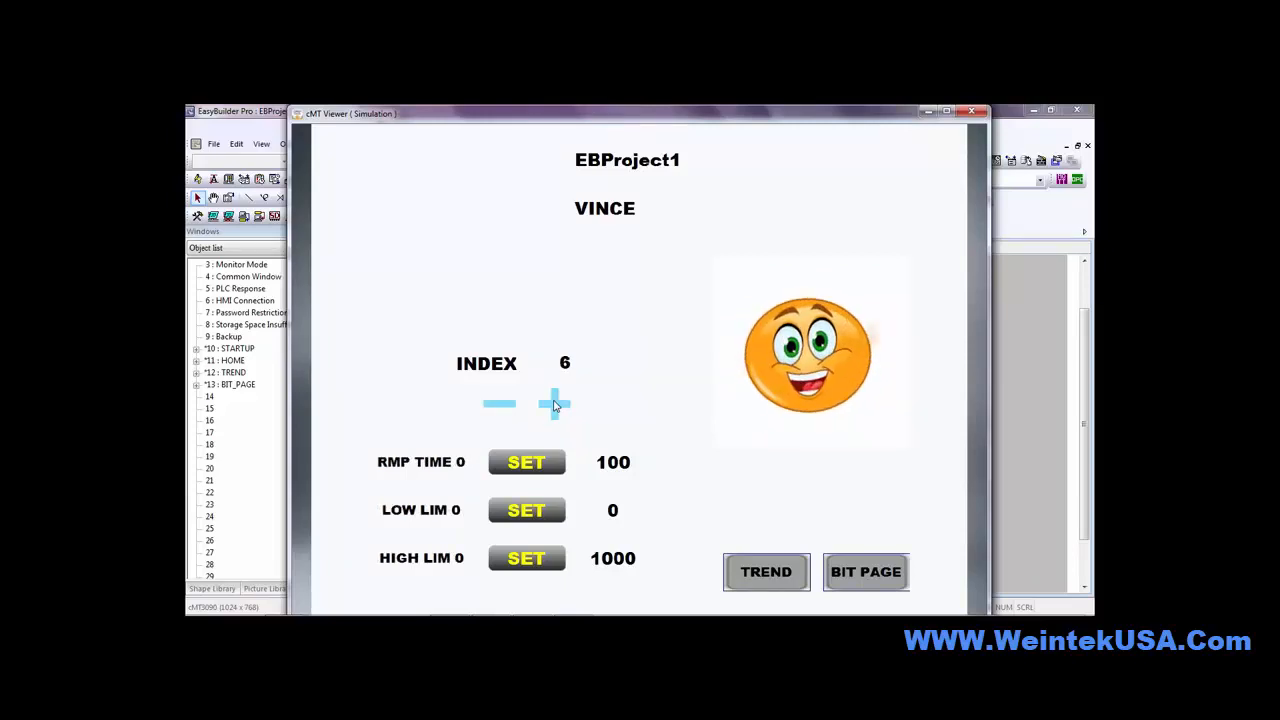
{"action": "left_click", "coordinate": [499, 404]}
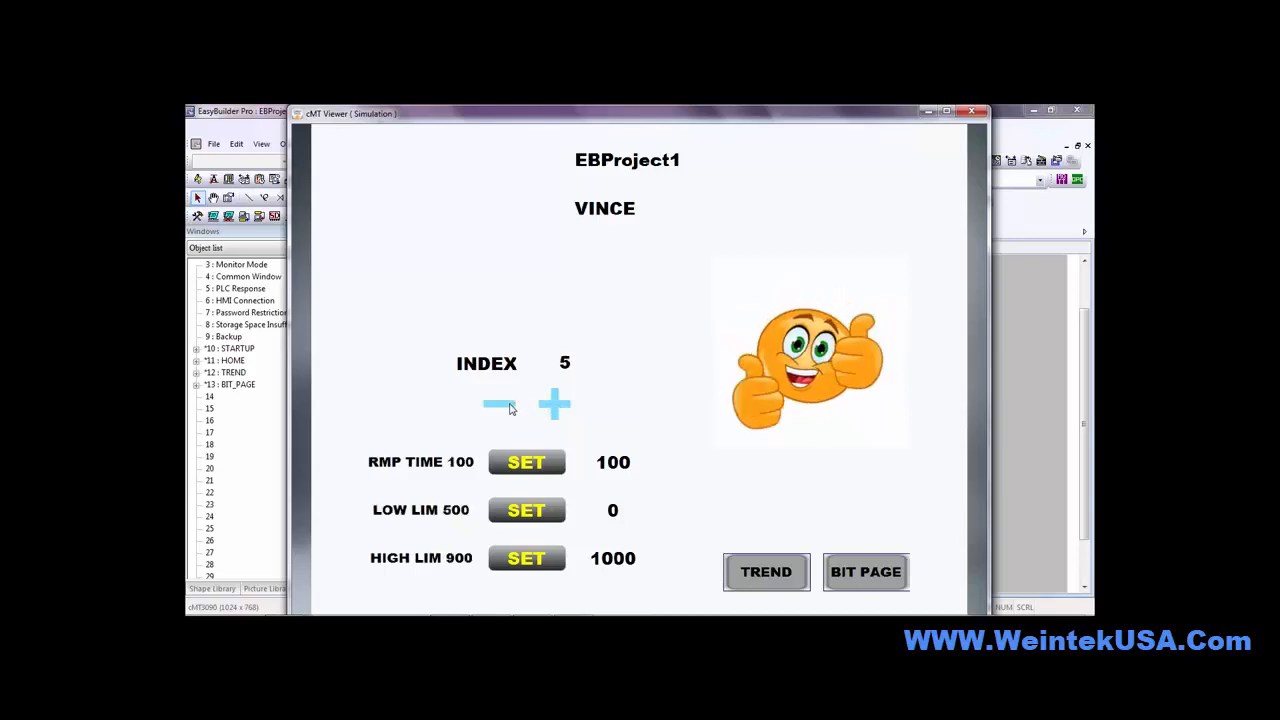
Lower INDEX to 0 in the simulation to check the word lamp's faces
{"action": "left_click", "coordinate": [499, 404]}
{"action": "left_click", "coordinate": [499, 404]}
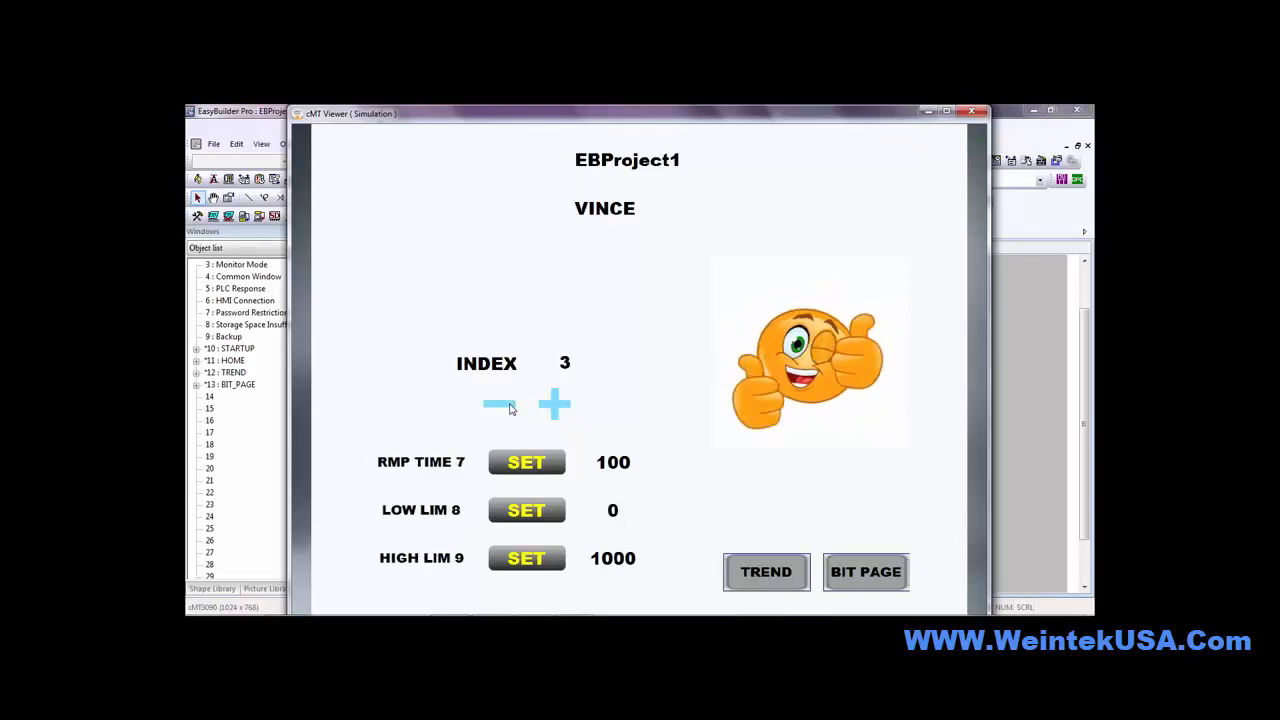
{"action": "left_click", "coordinate": [499, 404]}
{"action": "left_click", "coordinate": [499, 404]}
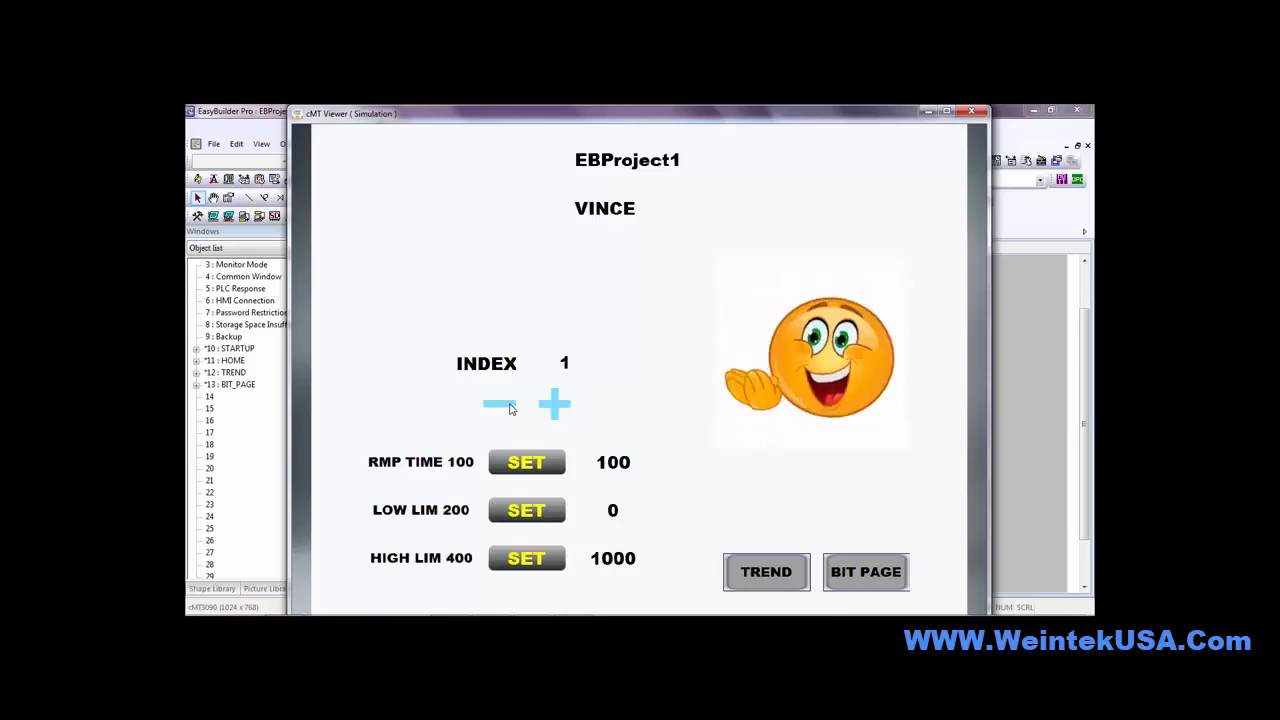
{"action": "left_click", "coordinate": [499, 404]}
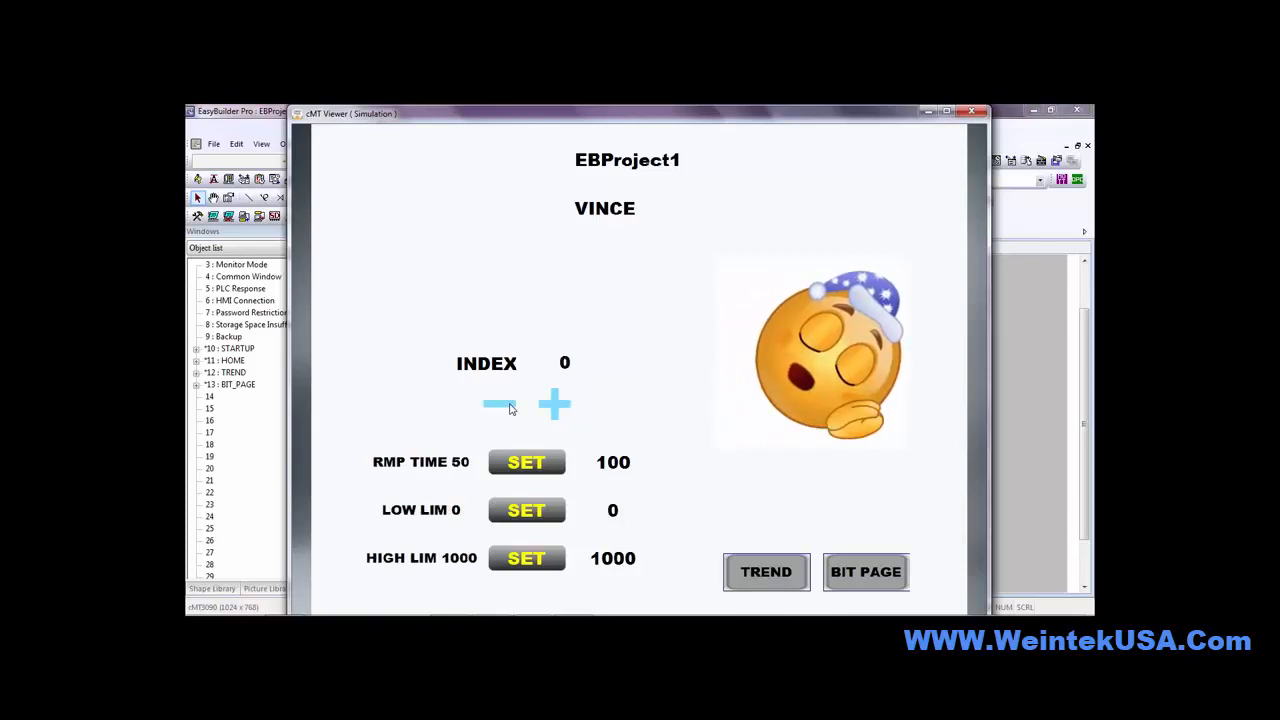
Raise INDEX to 5 to check the word lamp's faces, and close the simulation
{"action": "left_click", "coordinate": [553, 404]}
{"action": "left_click", "coordinate": [553, 404]}
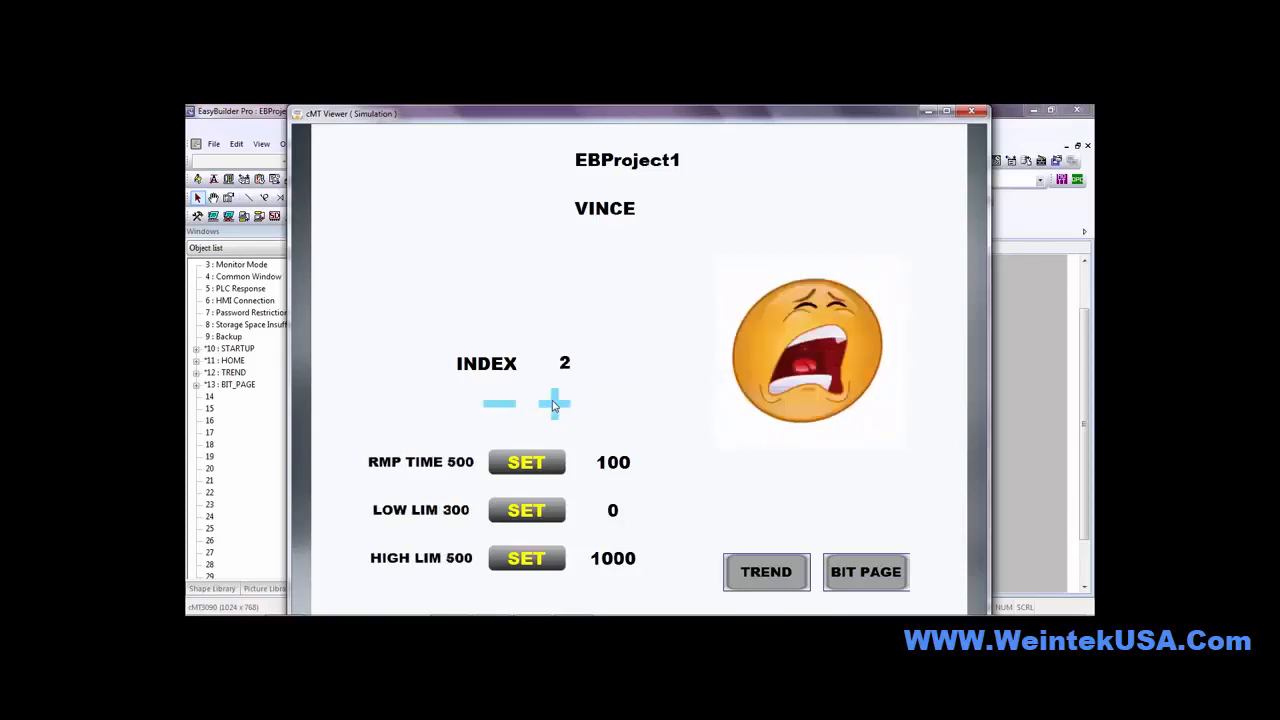
{"action": "left_click", "coordinate": [553, 404]}
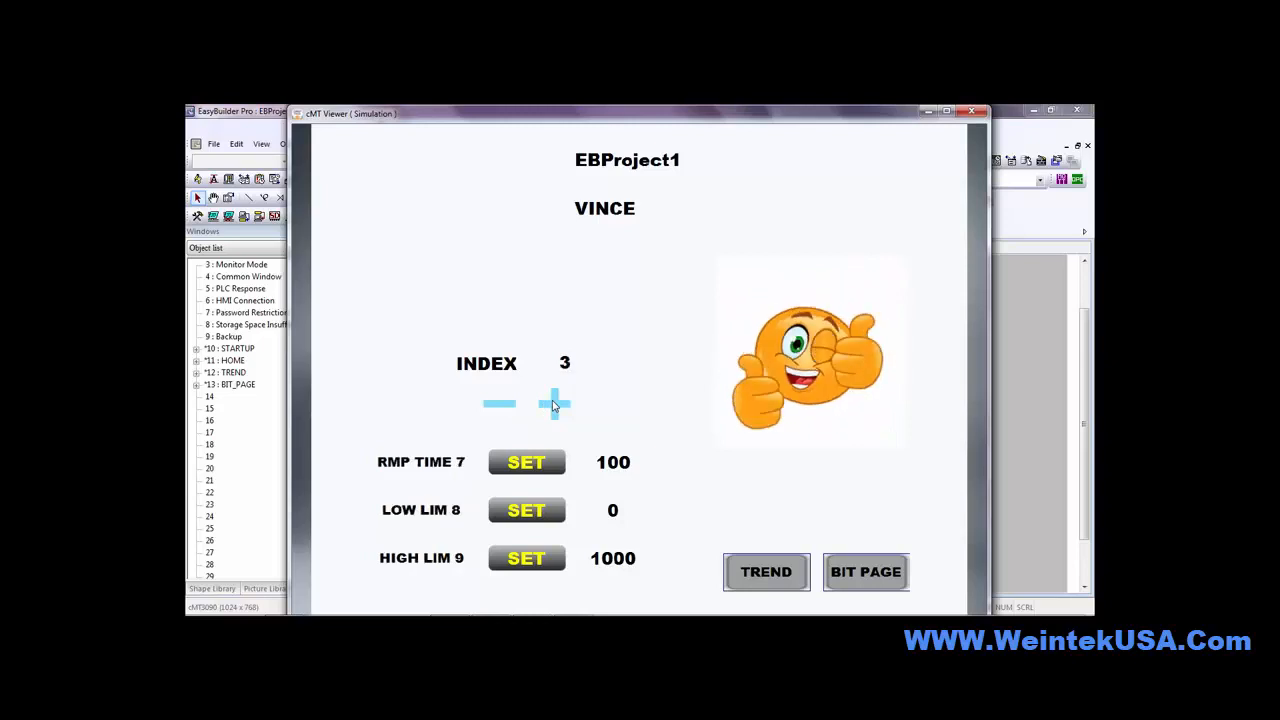
{"action": "left_click", "coordinate": [553, 404]}
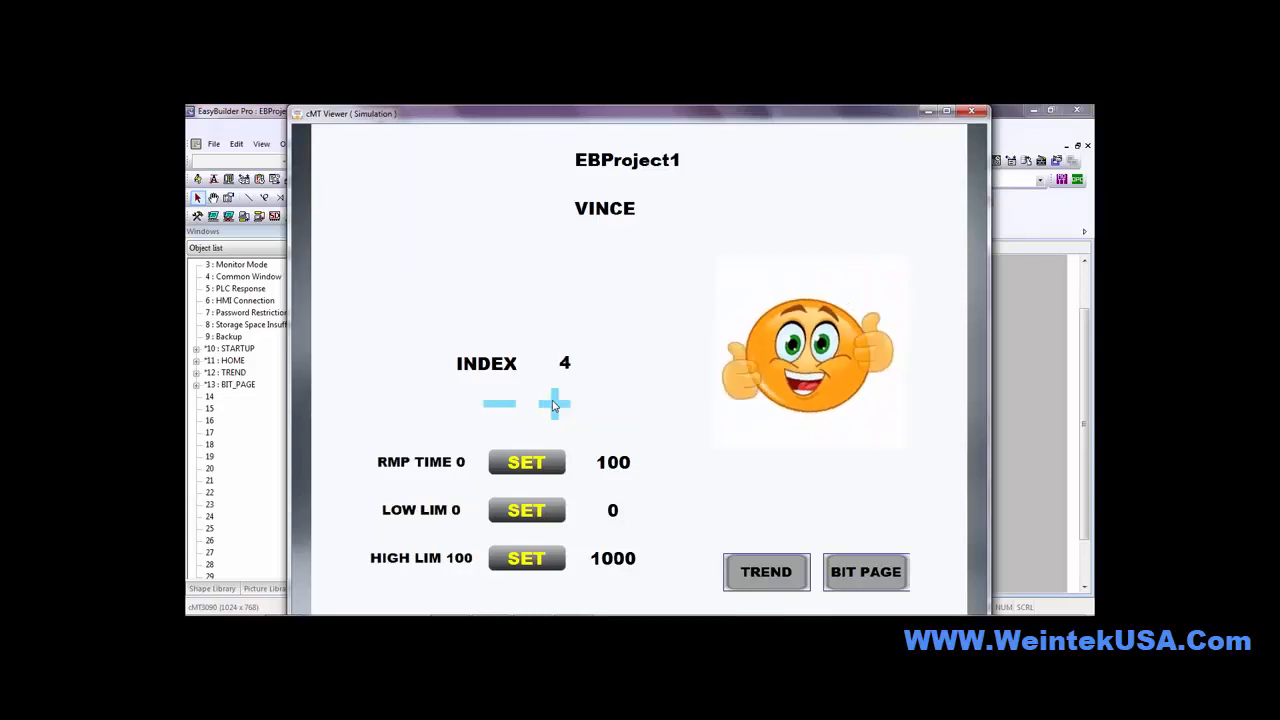
{"action": "left_click", "coordinate": [553, 404]}
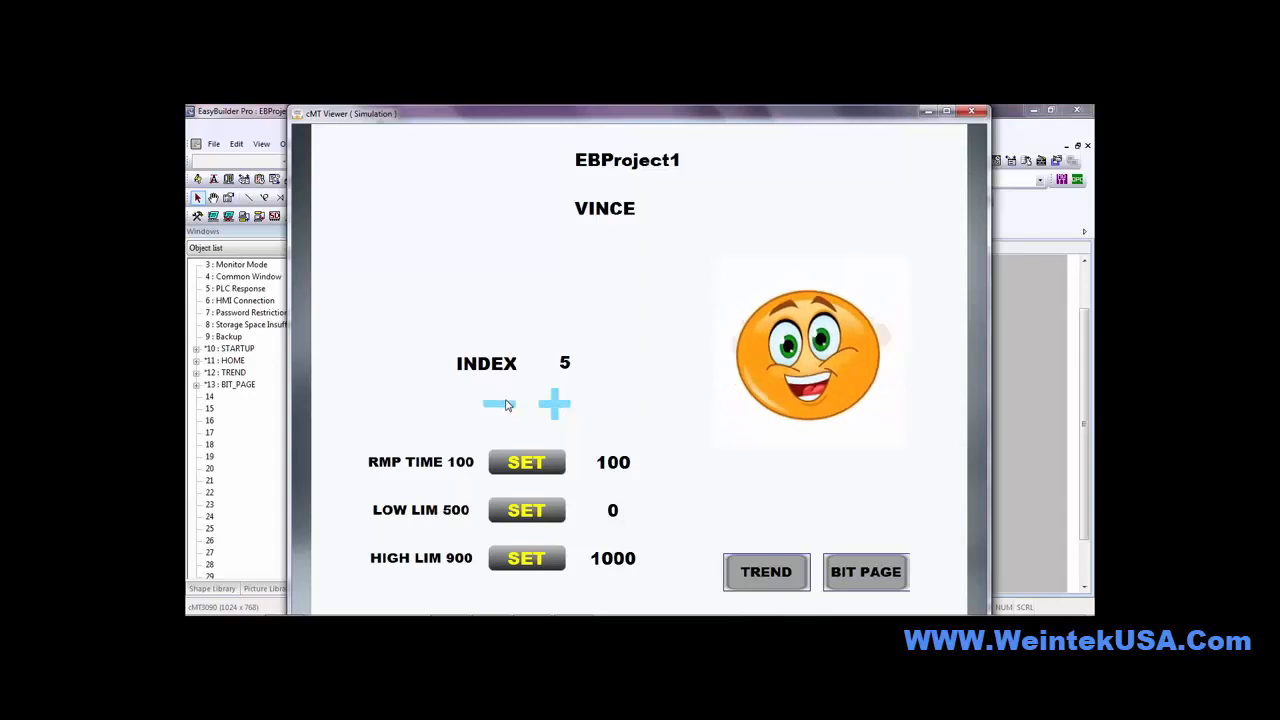
{"action": "left_click", "coordinate": [972, 112]}
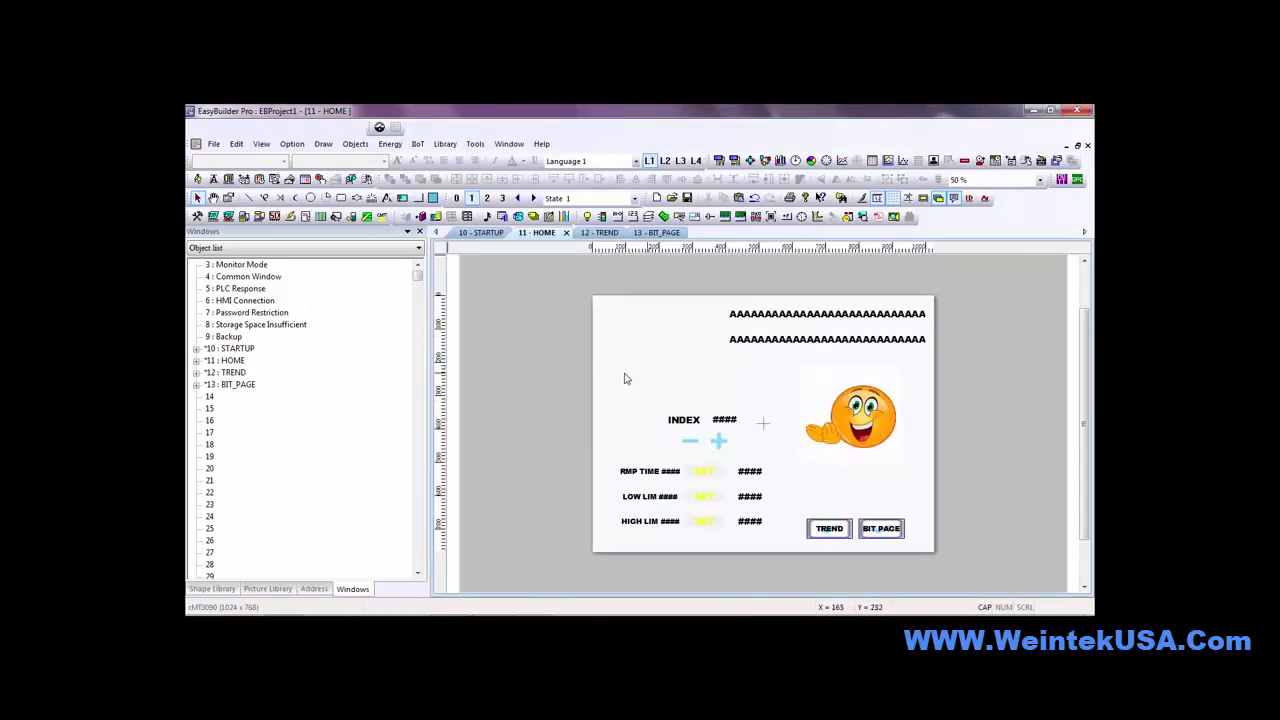
Create window 14 with the name BAC1 and open it for editing
{"action": "right_click", "coordinate": [210, 400]}
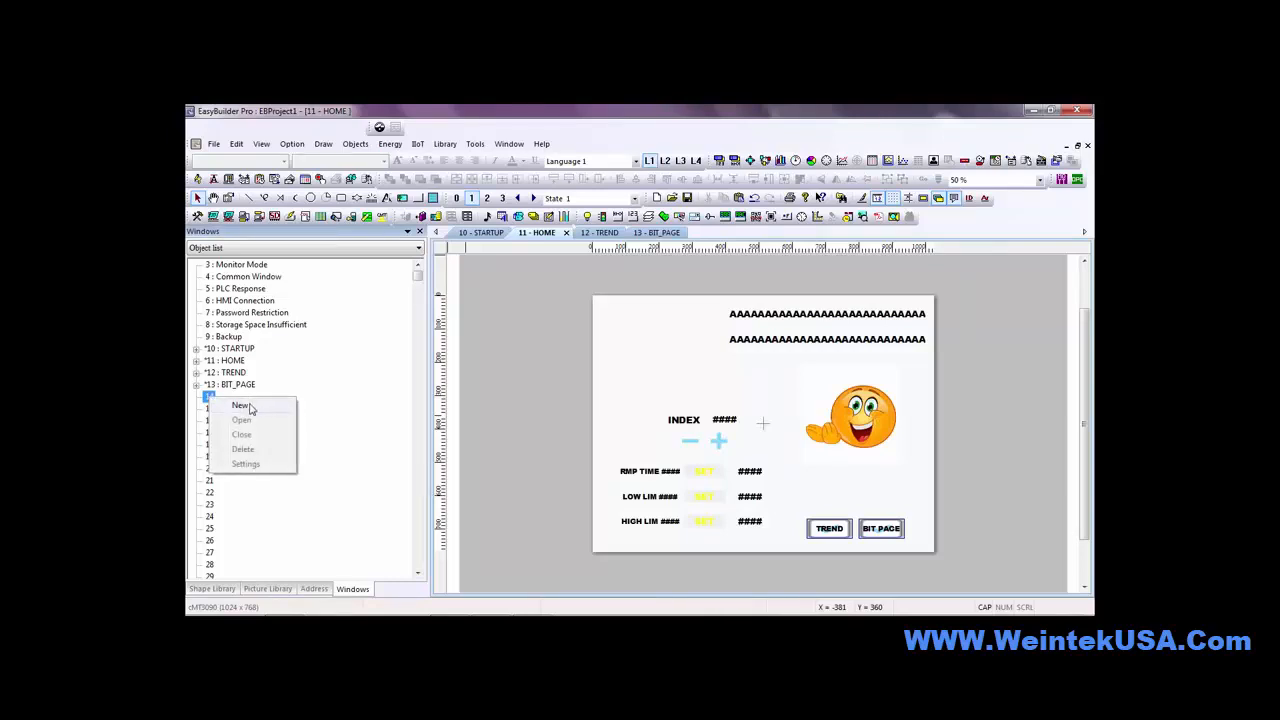
{"action": "left_click", "coordinate": [249, 407]}
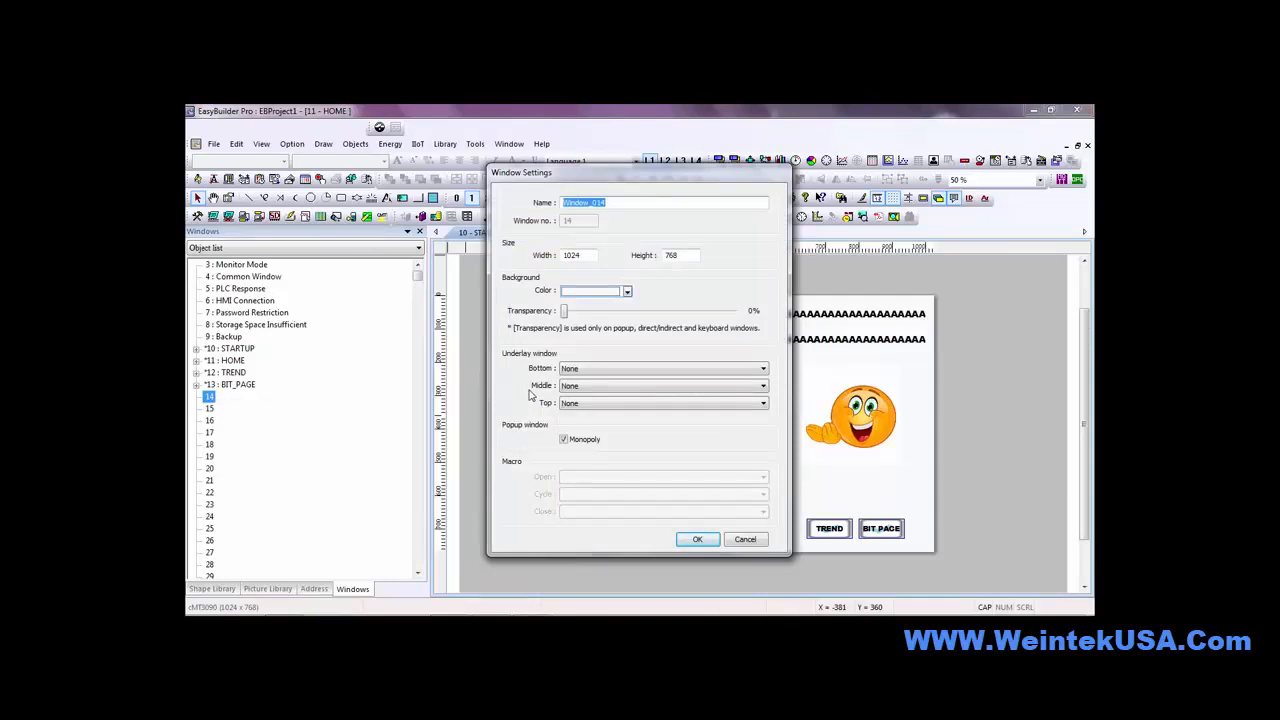
{"action": "type", "text": "BAC1"}
{"action": "left_click", "coordinate": [697, 539]}
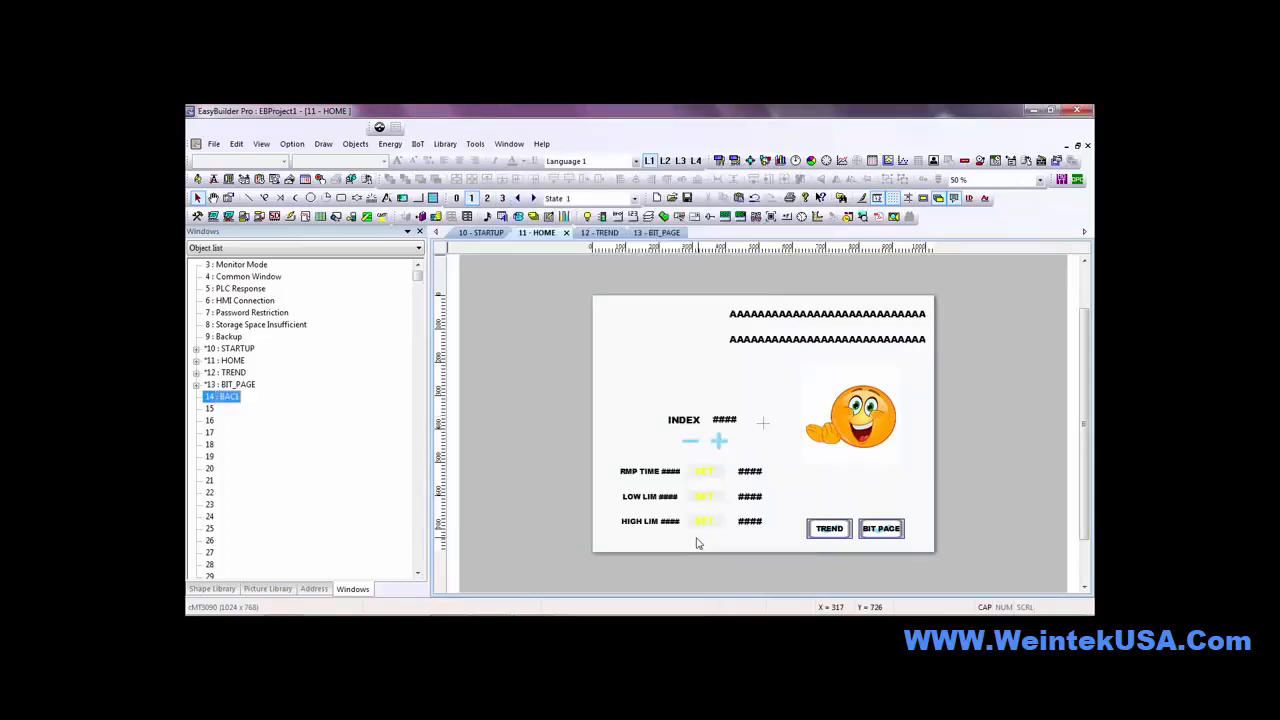
{"action": "double_click", "coordinate": [223, 398]}
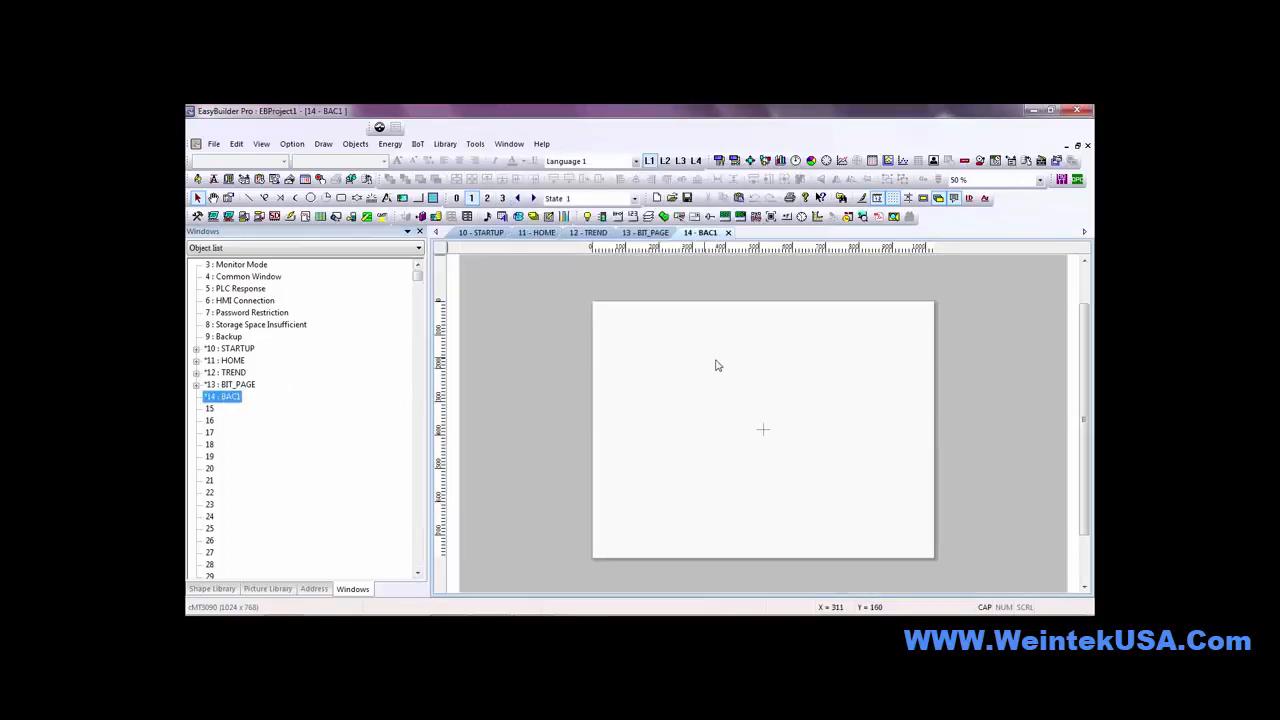
Start a new picture object and import WEINTEK_USA from project images as a new picture for it
{"action": "left_click", "coordinate": [403, 198]}
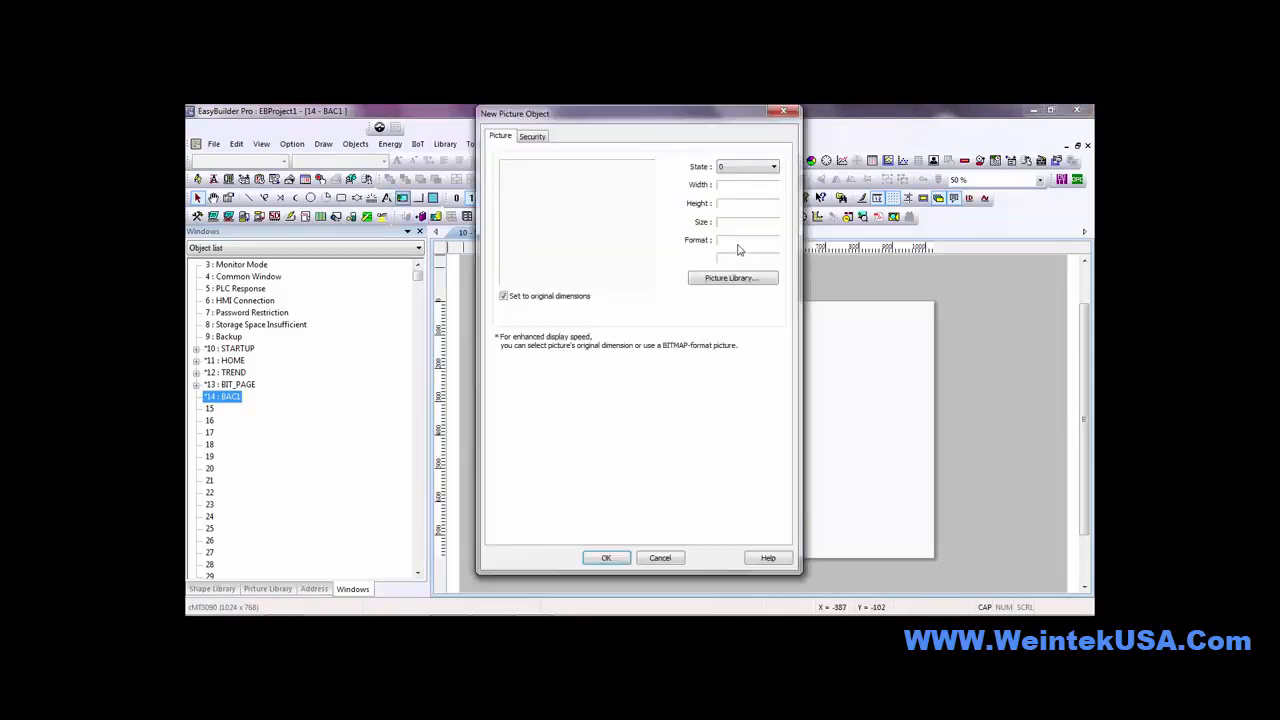
{"action": "left_click", "coordinate": [729, 280]}
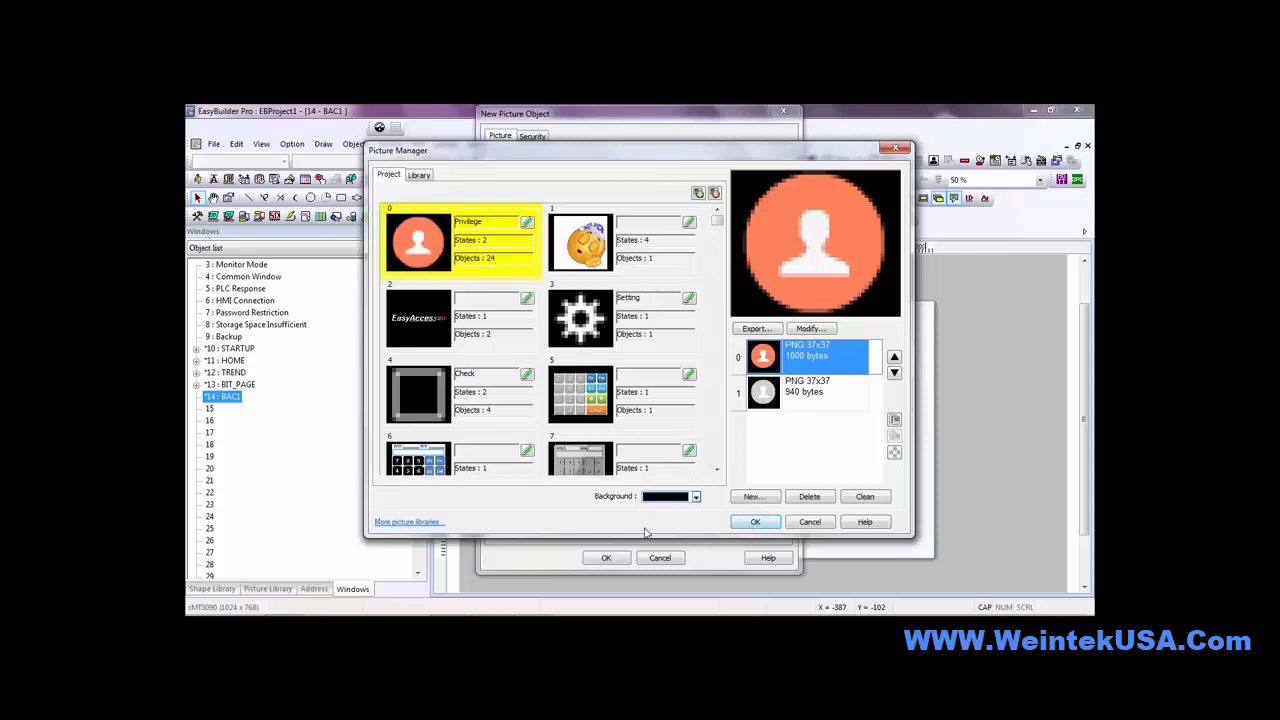
{"action": "left_click", "coordinate": [699, 192]}
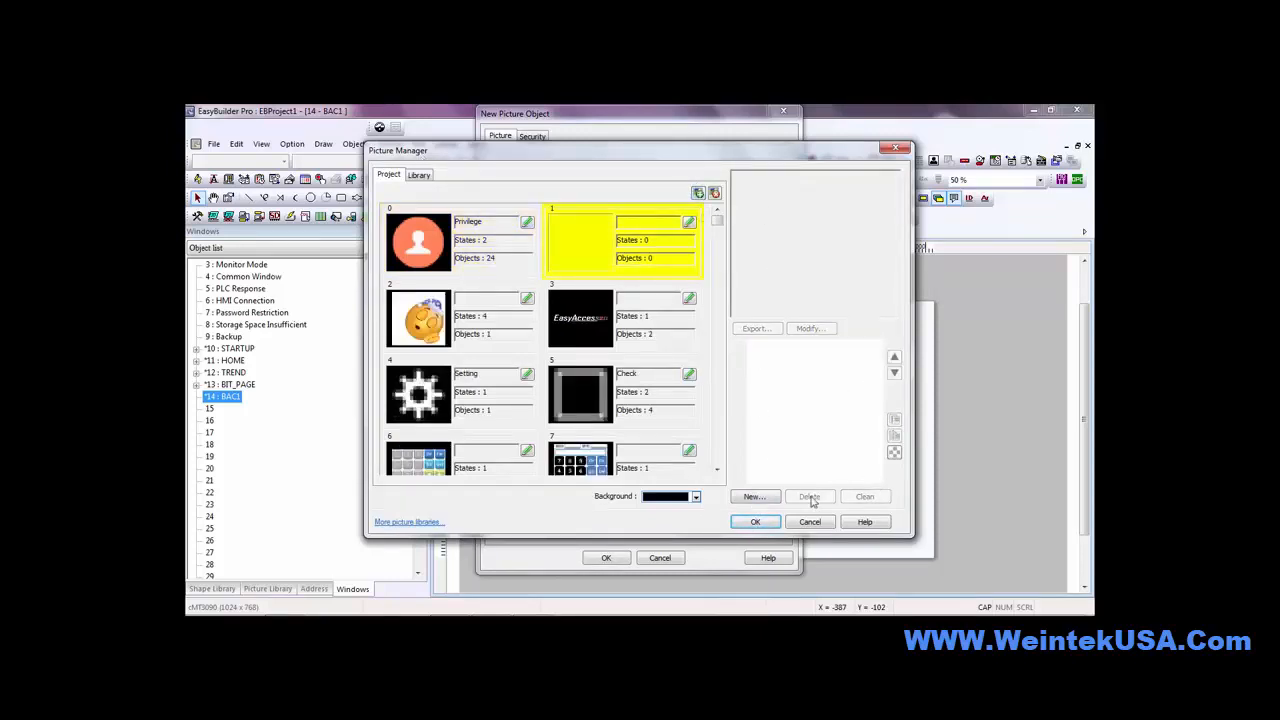
{"action": "left_click", "coordinate": [755, 496]}
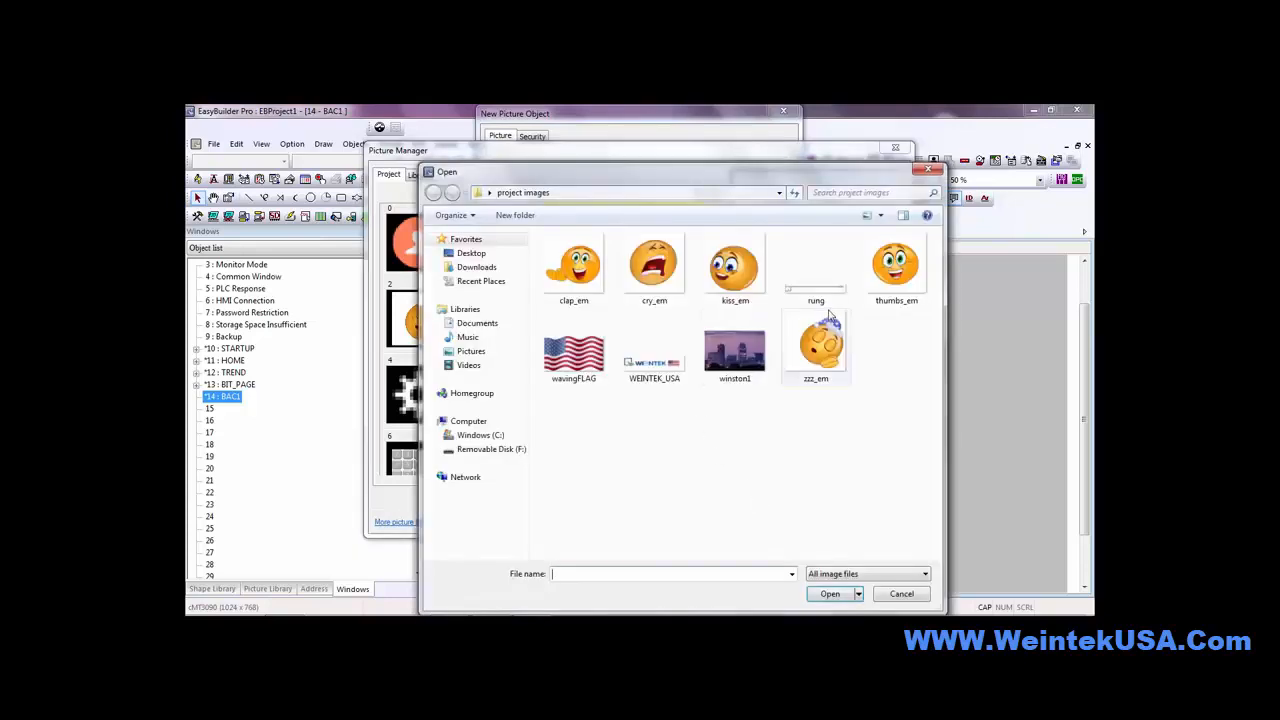
{"action": "left_click", "coordinate": [669, 370]}
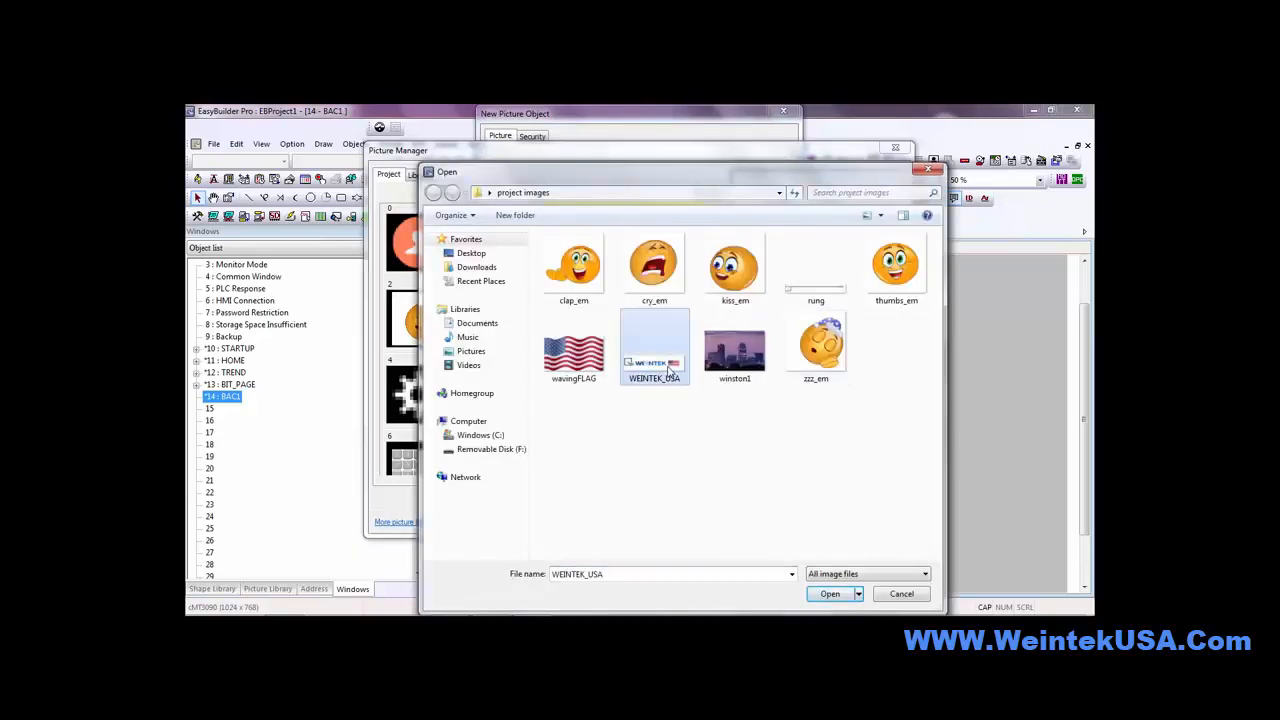
{"action": "left_click", "coordinate": [830, 594]}
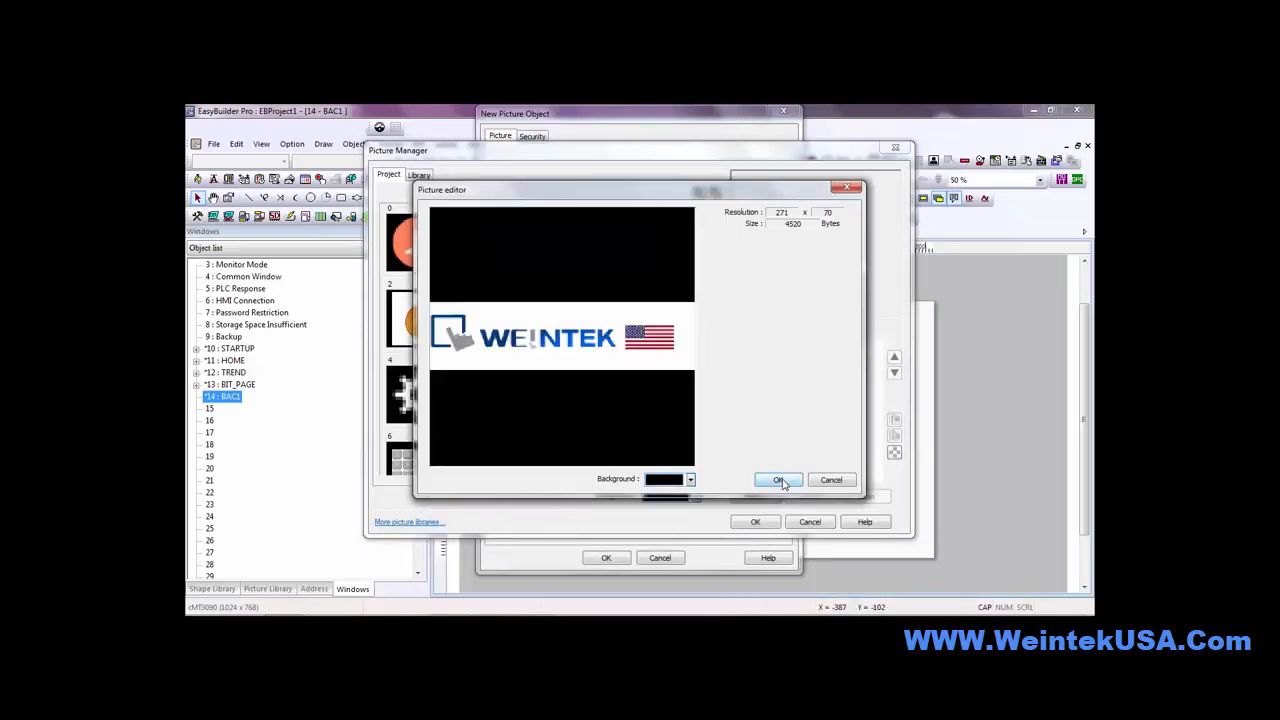
{"action": "left_click", "coordinate": [779, 481]}
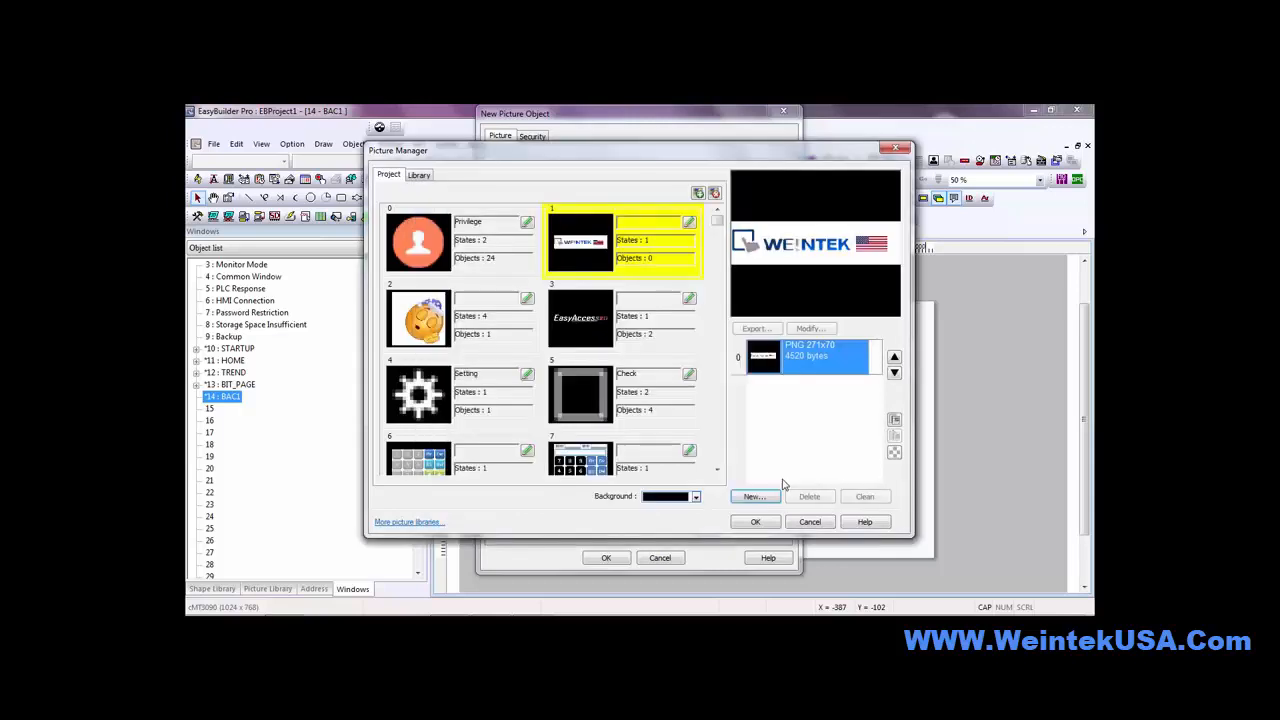
{"action": "left_click", "coordinate": [752, 524]}
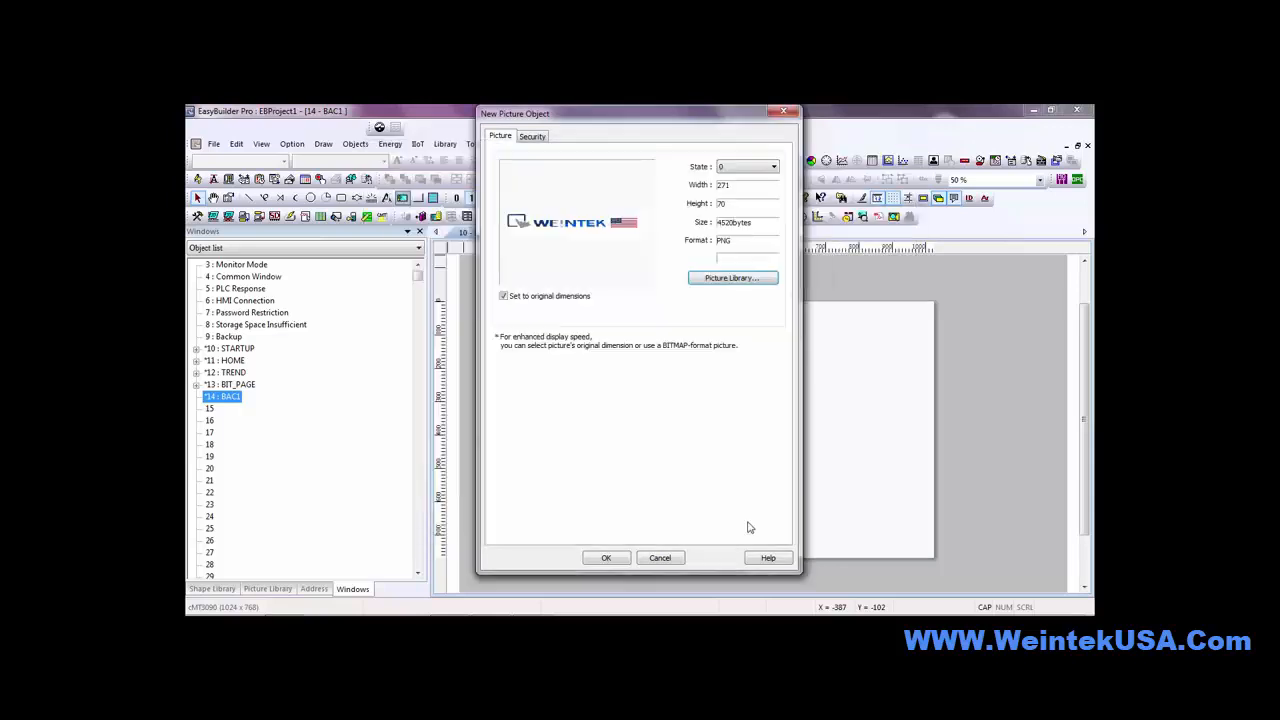
Place the Weintek logo in the upper-left corner of BAC1 and enlarge it to about 359 by 106
{"action": "left_click", "coordinate": [606, 557]}
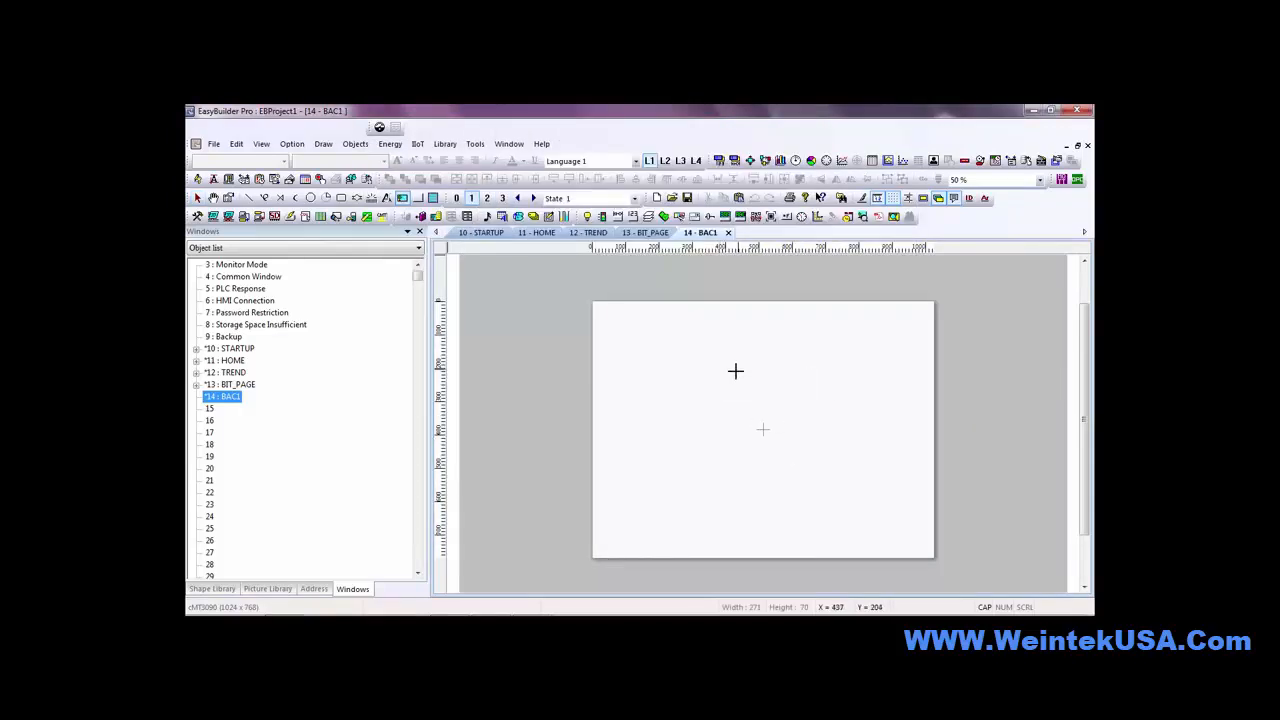
{"action": "left_click", "coordinate": [606, 320]}
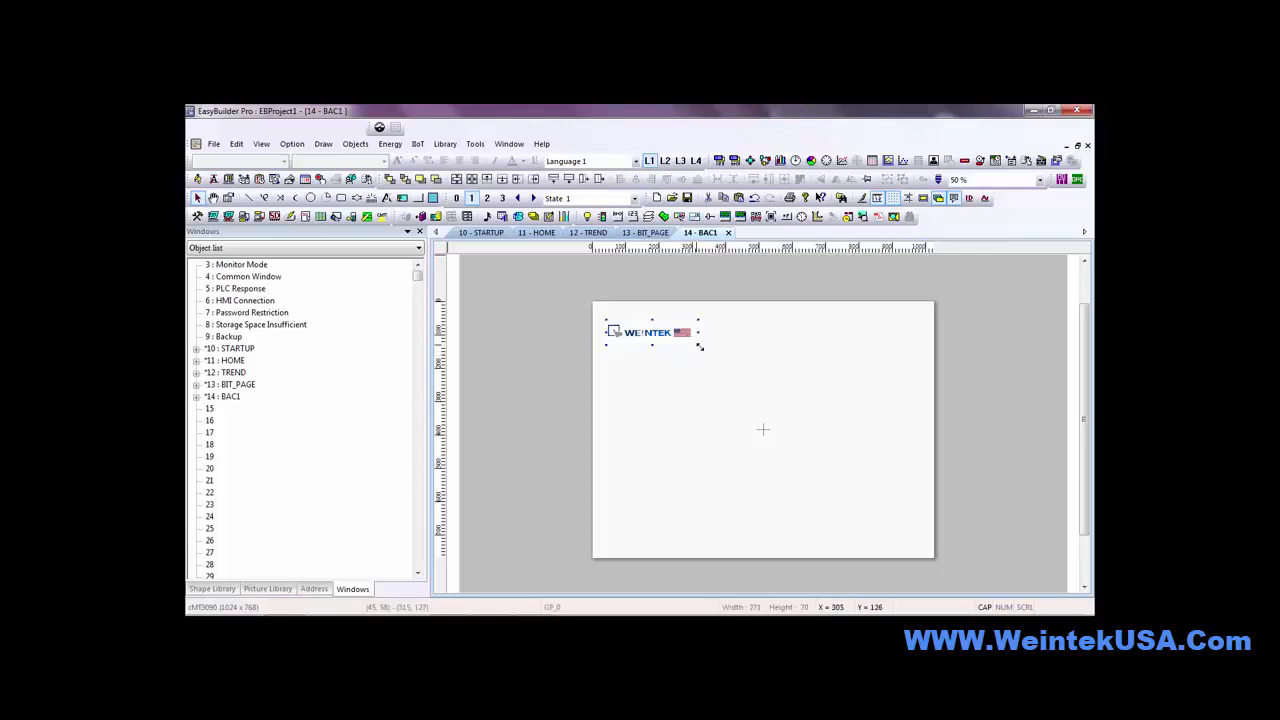
{"action": "left_click_drag", "start_coordinate": [698, 346], "coordinate": [728, 358]}
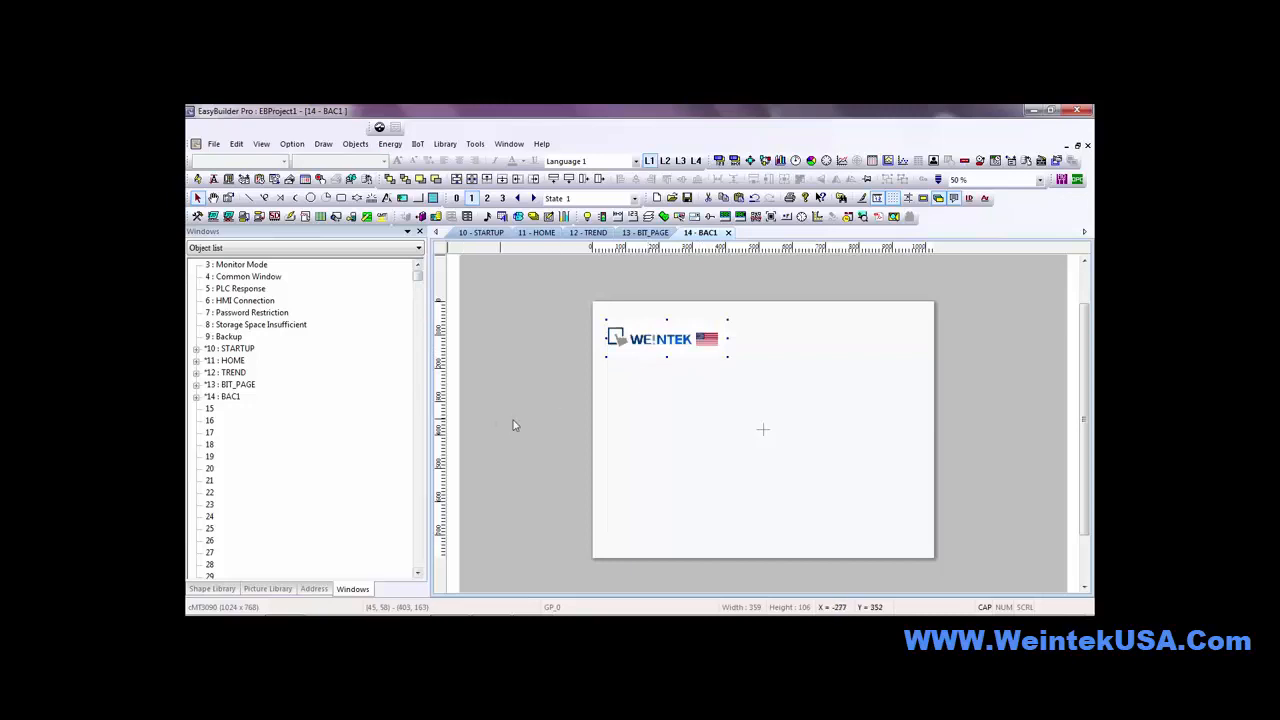
Set BAC1 as the bottom underlay window of the HOME window
{"action": "double_click", "coordinate": [236, 361]}
{"action": "right_click", "coordinate": [614, 351]}
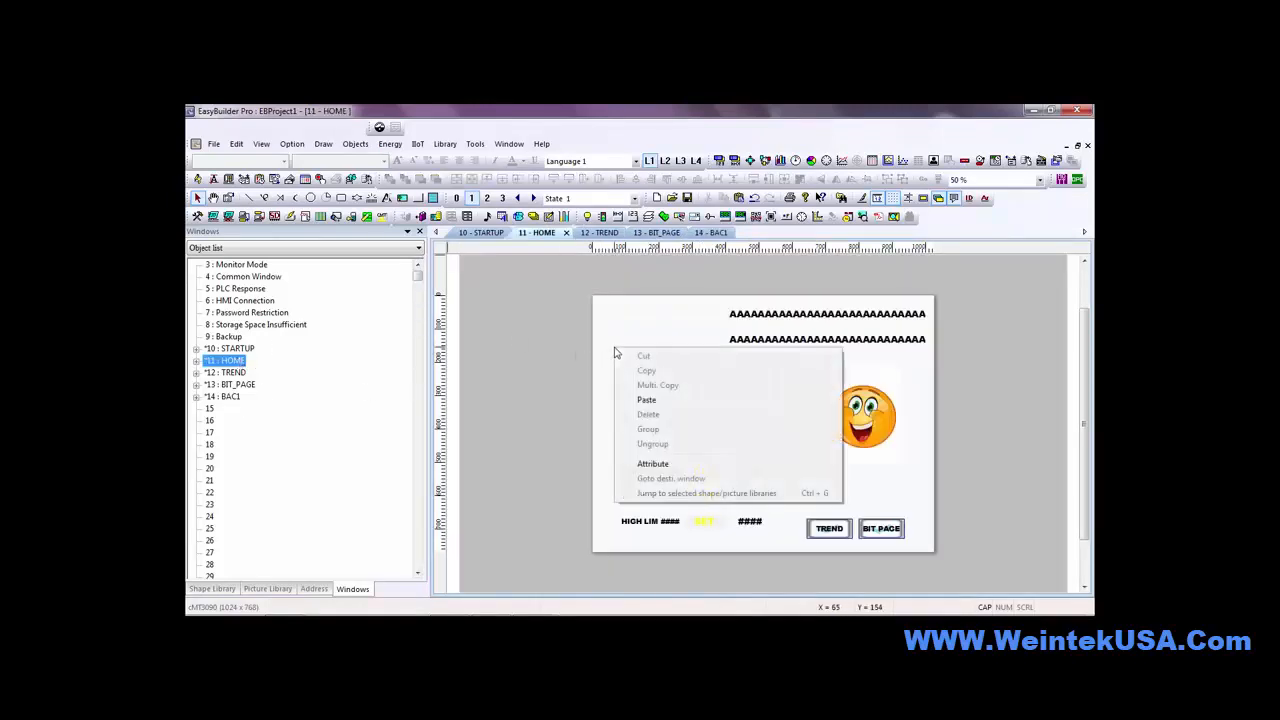
{"action": "left_click", "coordinate": [651, 465]}
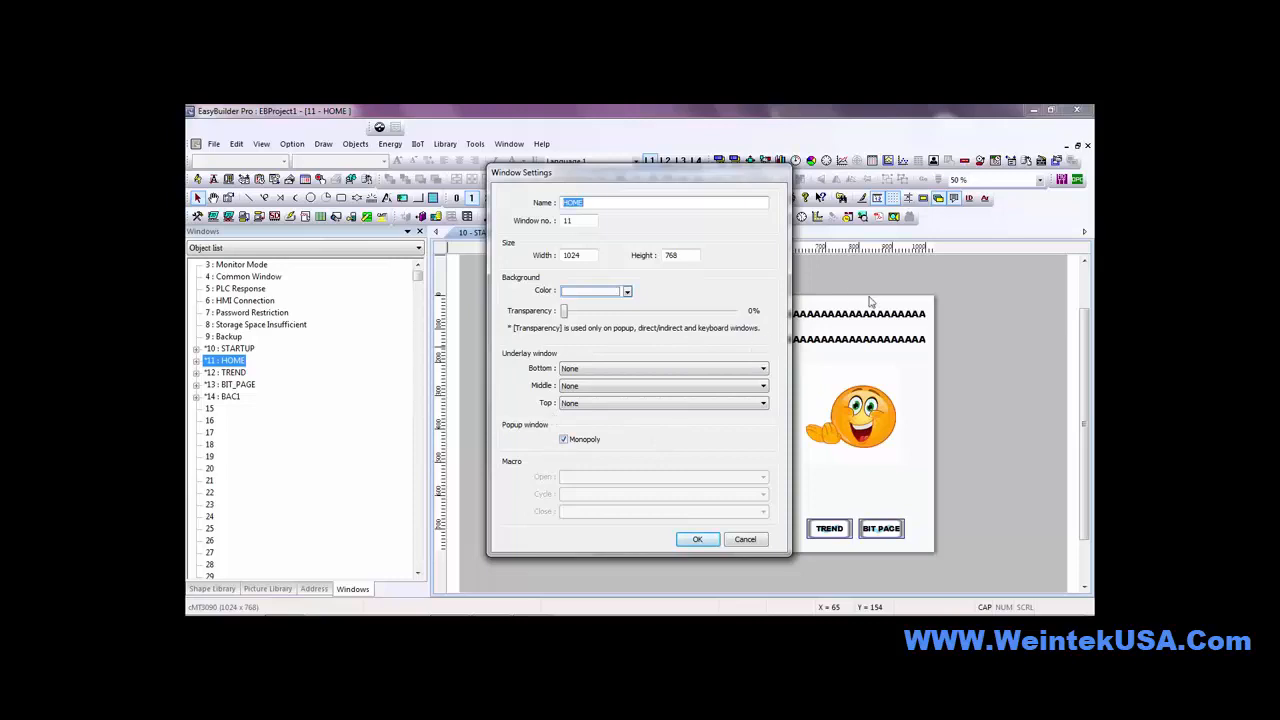
{"action": "left_click", "coordinate": [589, 369]}
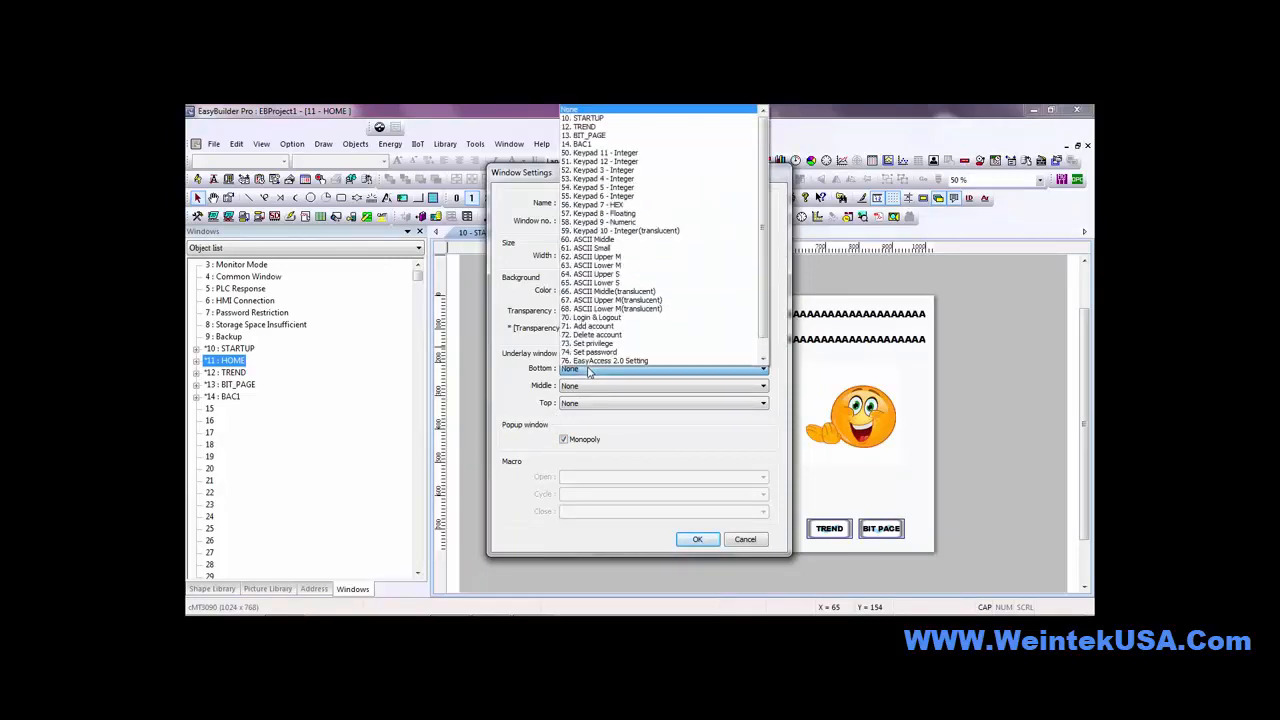
{"action": "left_click", "coordinate": [596, 145]}
{"action": "left_click", "coordinate": [693, 540]}
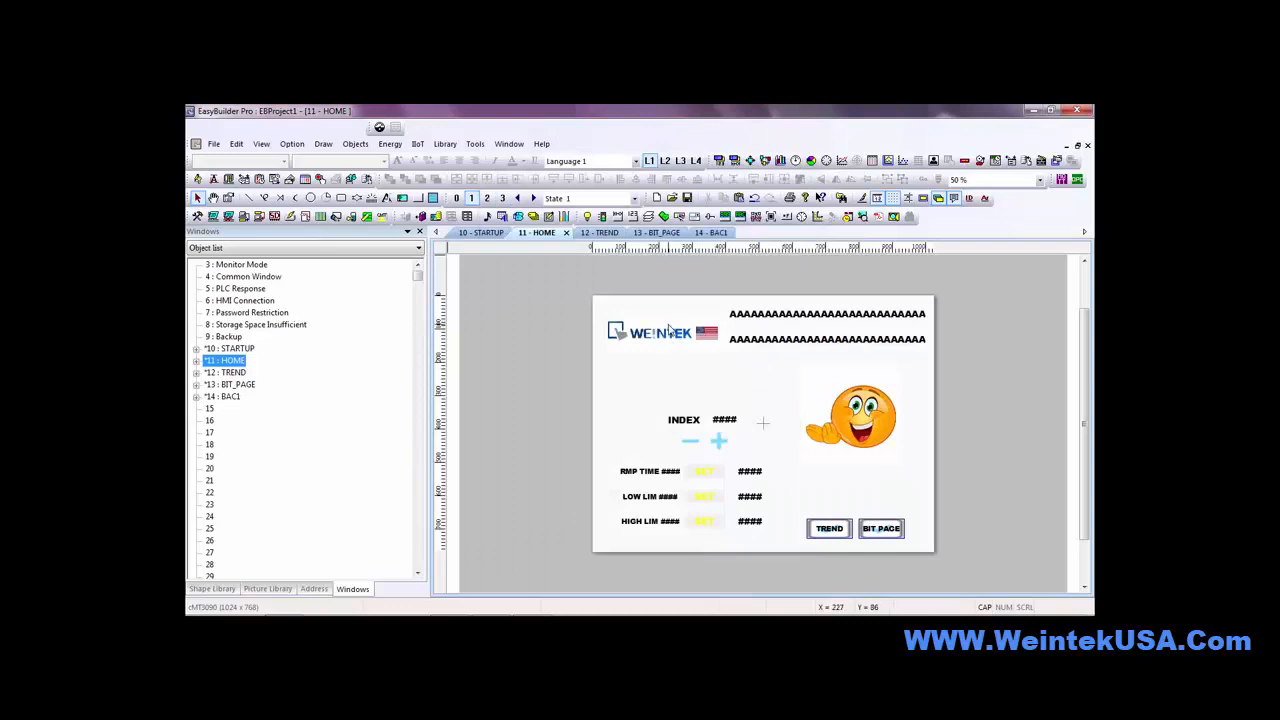
Set the HOME window's background color to the white sampled from the area around the Weintek logo
{"action": "right_click", "coordinate": [621, 378]}
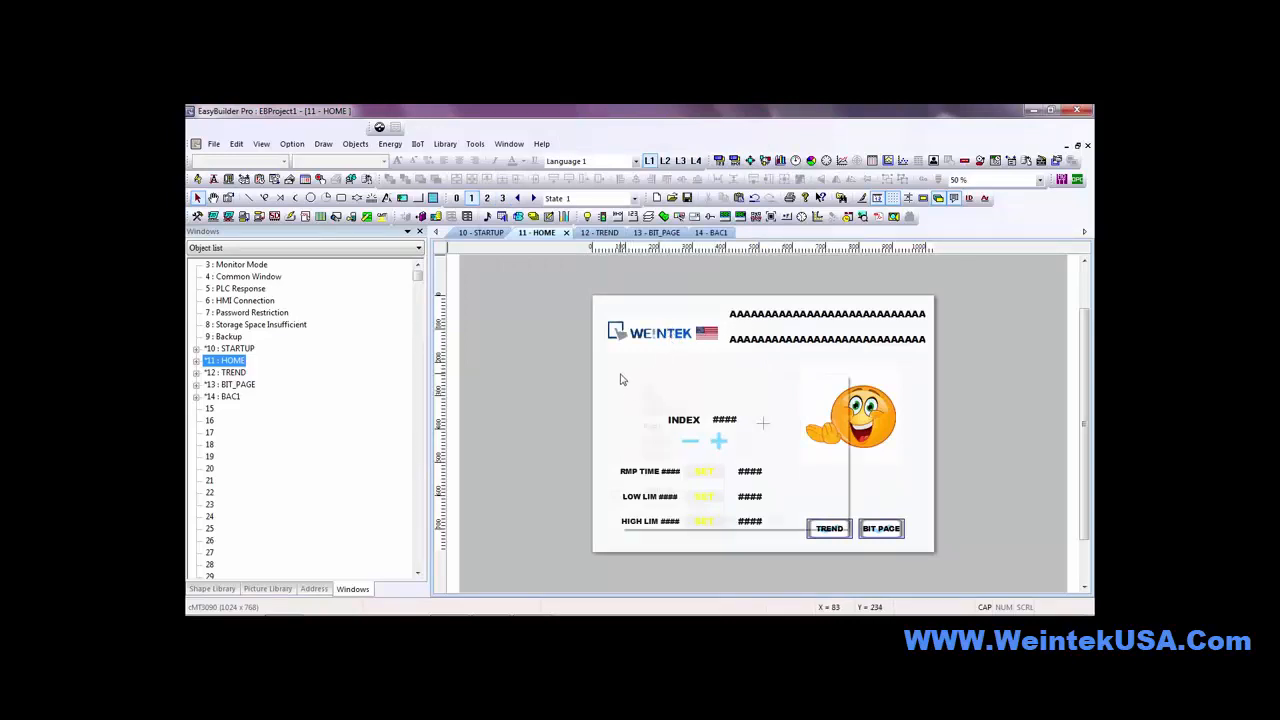
{"action": "left_click", "coordinate": [656, 490]}
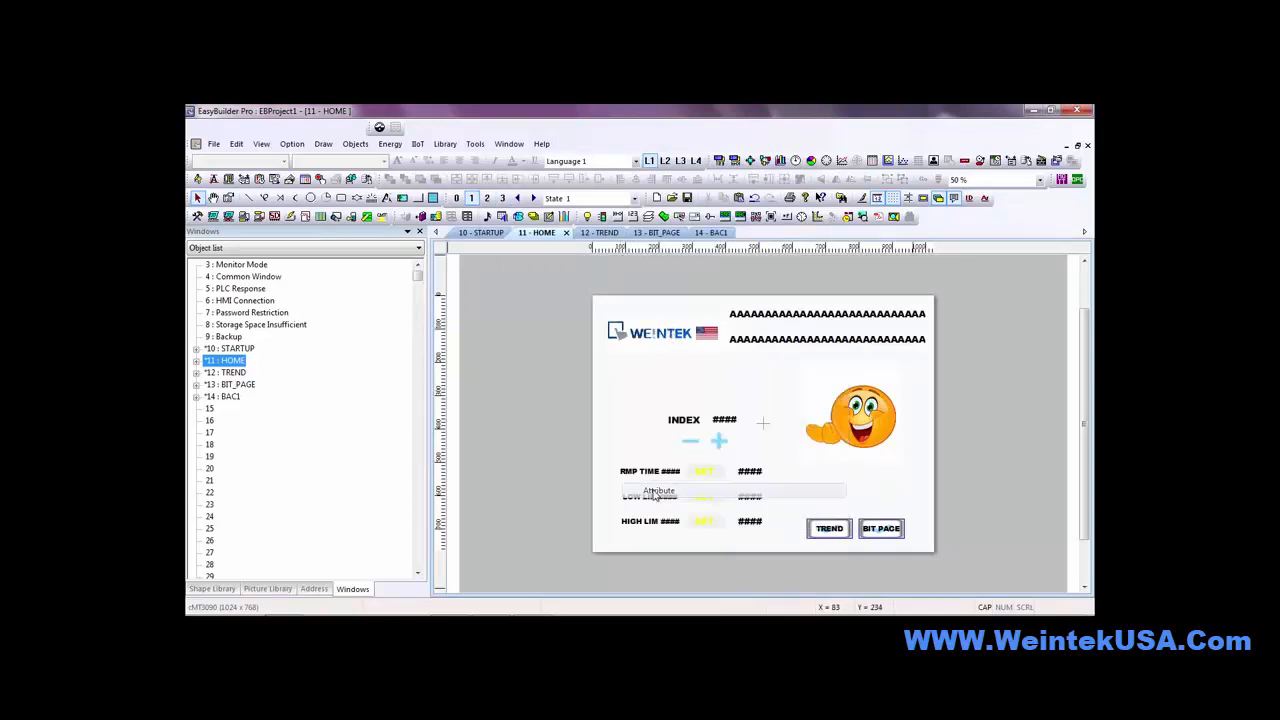
{"action": "left_click_drag", "start_coordinate": [671, 172], "coordinate": [485, 320]}
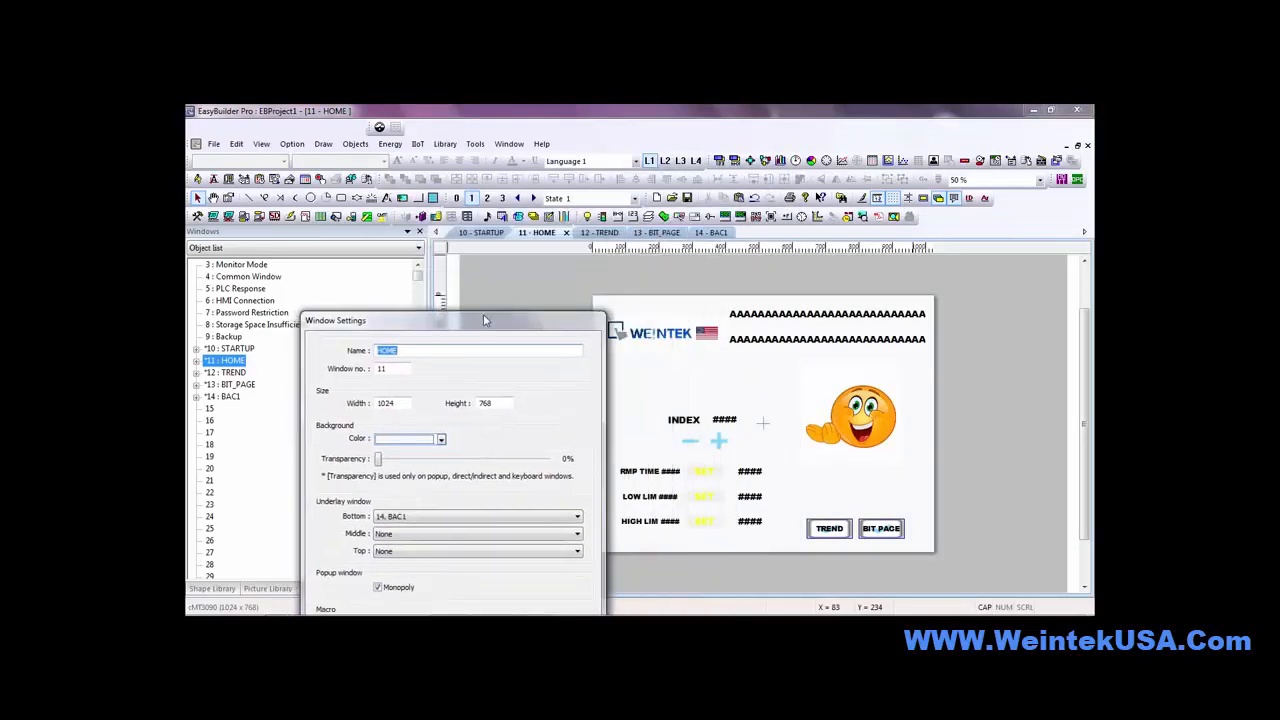
{"action": "left_click", "coordinate": [441, 441]}
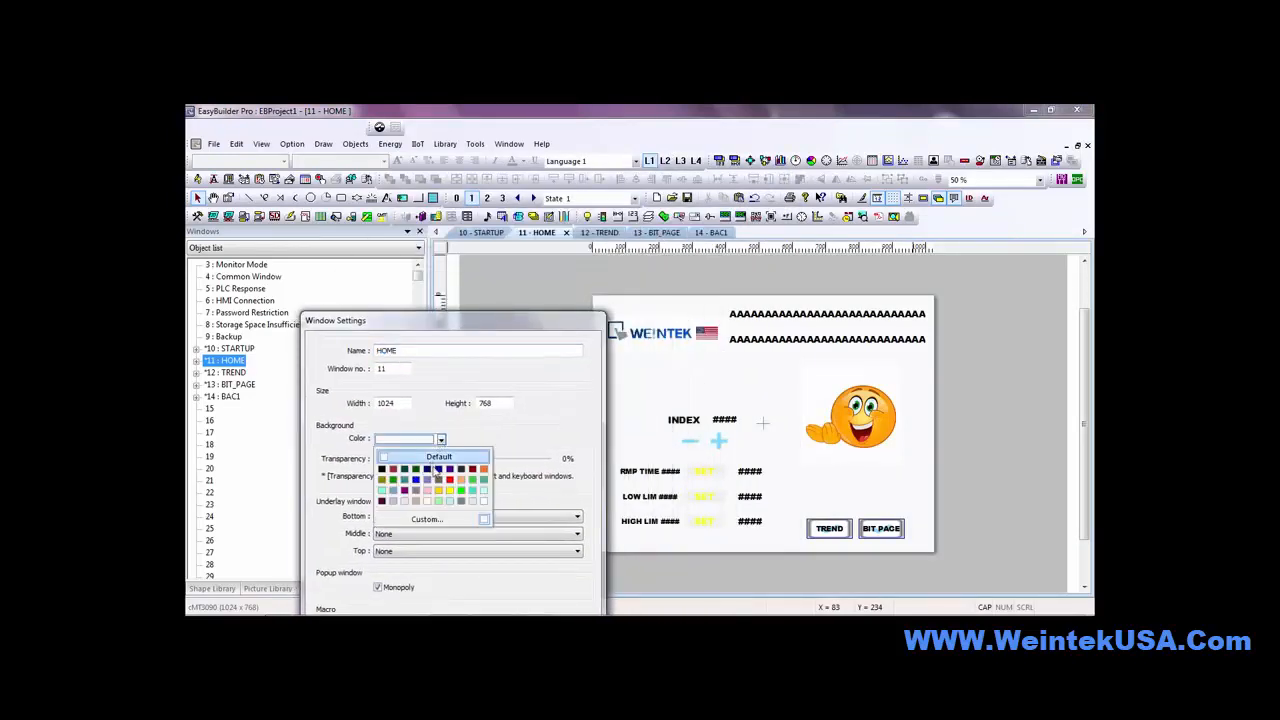
{"action": "left_click", "coordinate": [440, 521]}
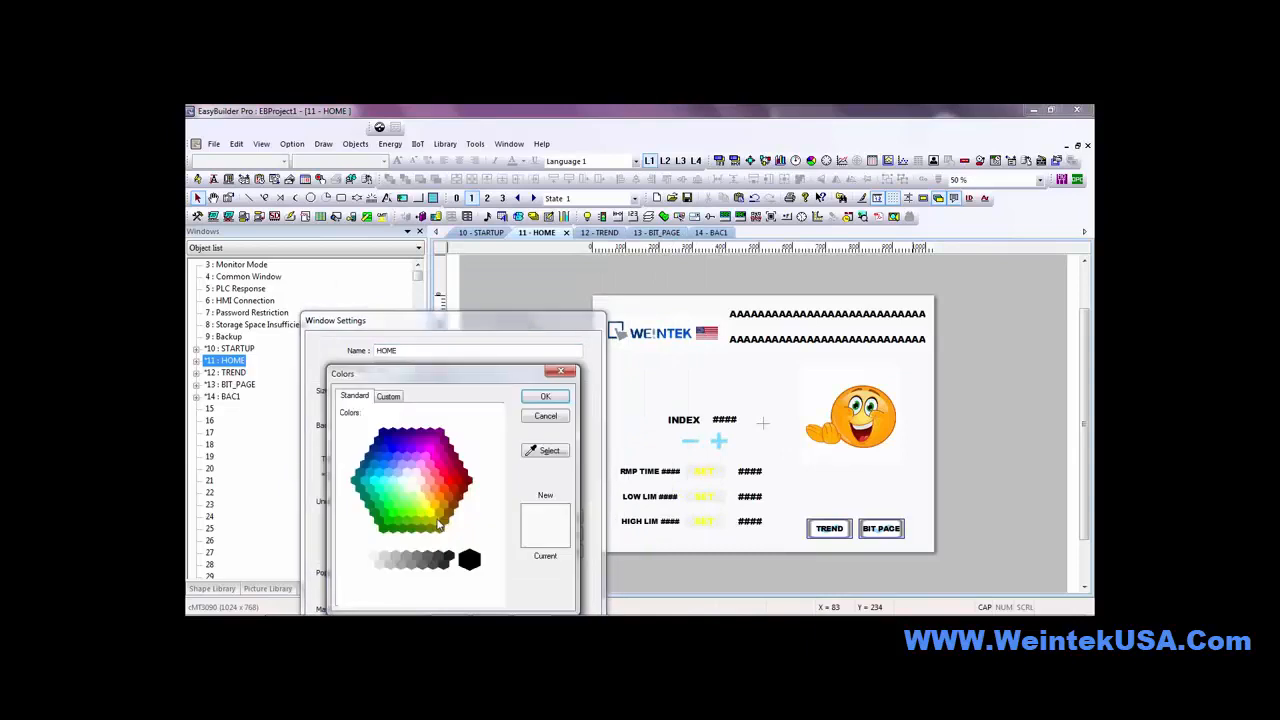
{"action": "left_click", "coordinate": [545, 451]}
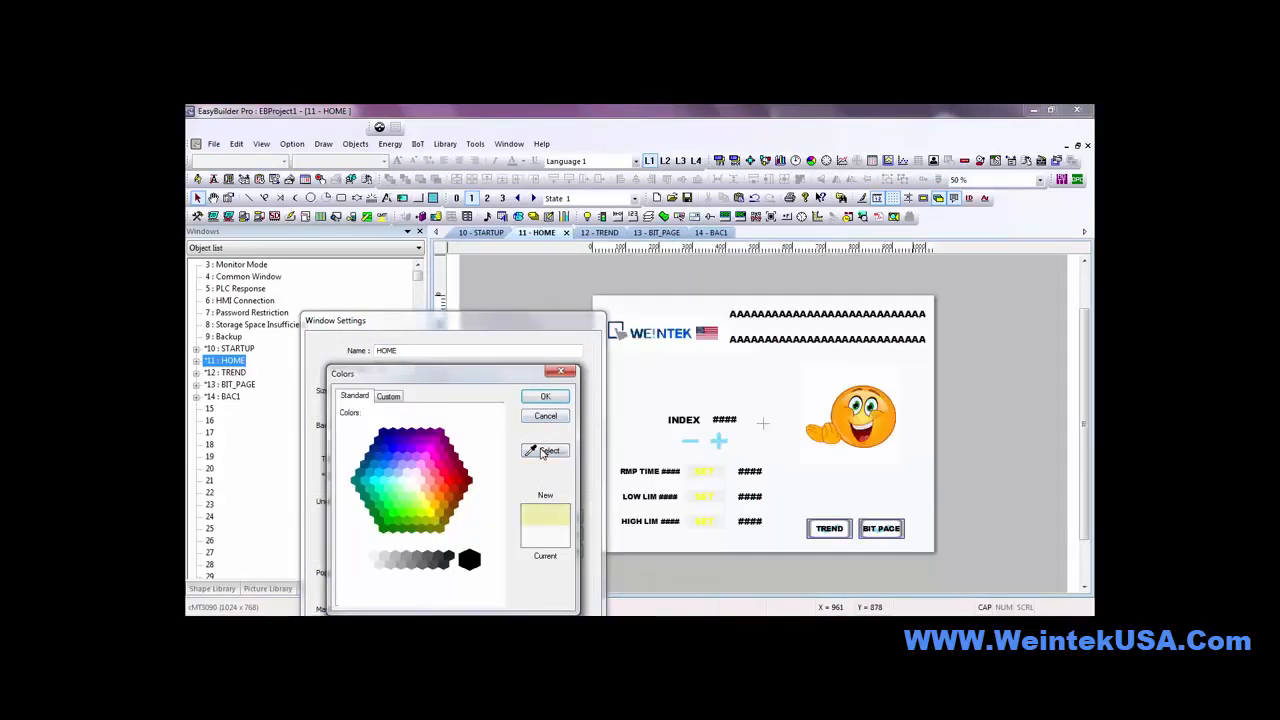
{"action": "left_click", "coordinate": [663, 321]}
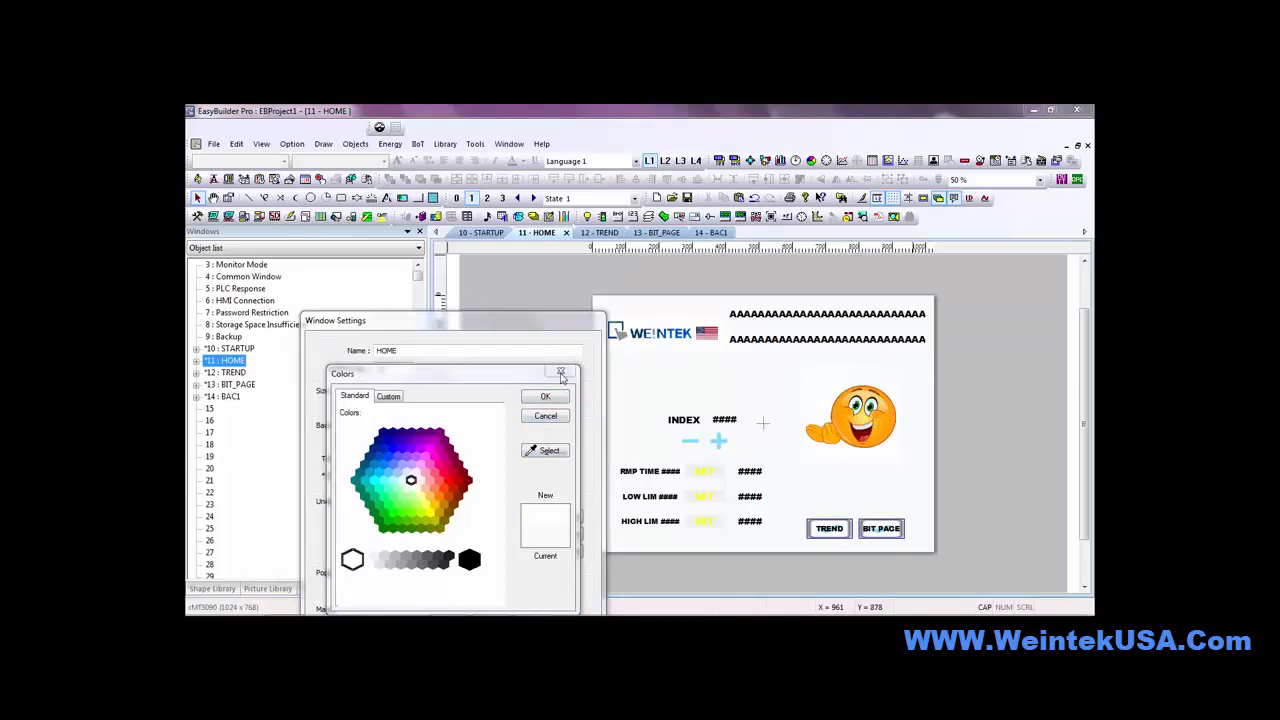
{"action": "left_click", "coordinate": [544, 399]}
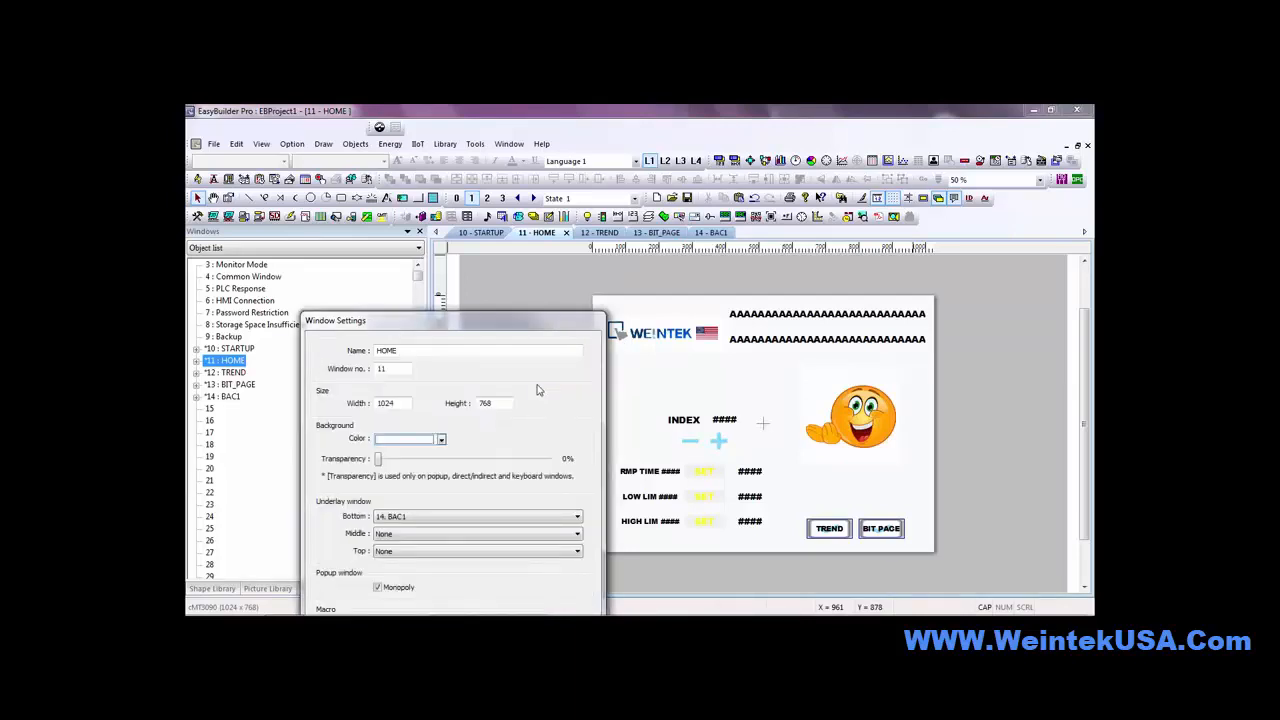
{"action": "left_click_drag", "start_coordinate": [531, 323], "coordinate": [514, 127]}
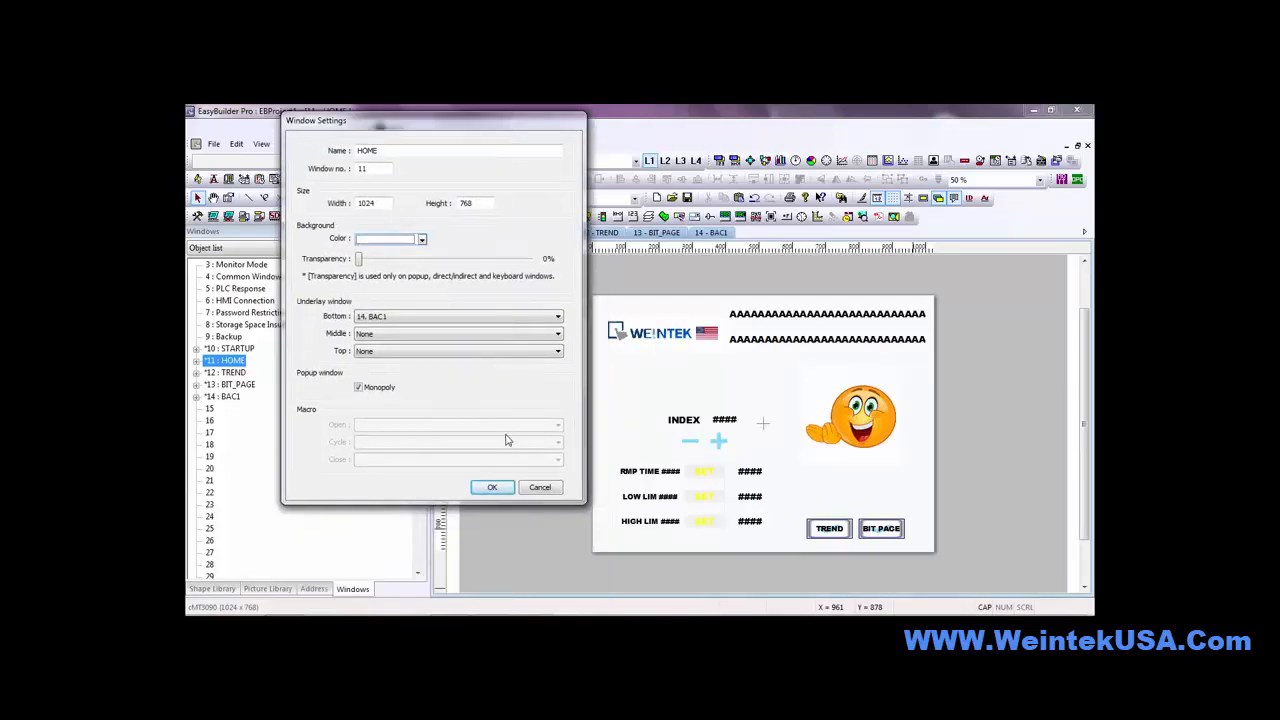
{"action": "left_click", "coordinate": [492, 486]}
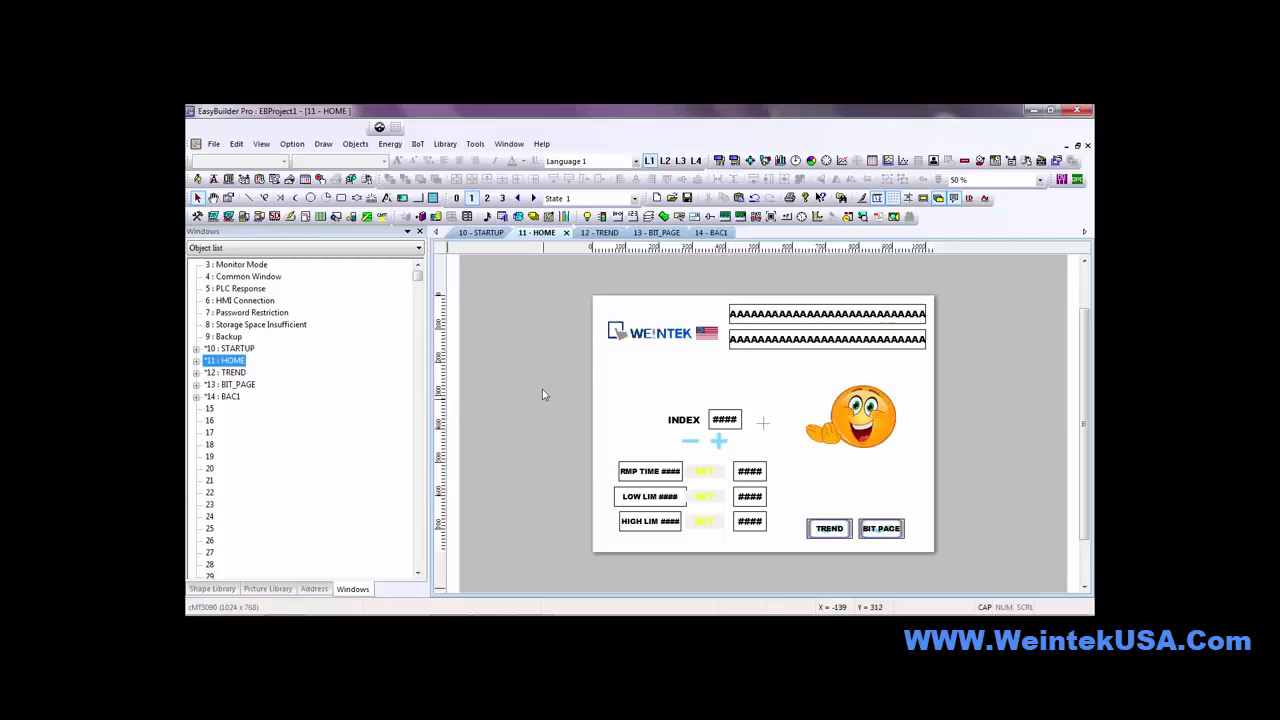
Create window 15 with the name BAC2 and open it for editing
{"action": "left_click", "coordinate": [209, 409]}
{"action": "right_click", "coordinate": [209, 409]}
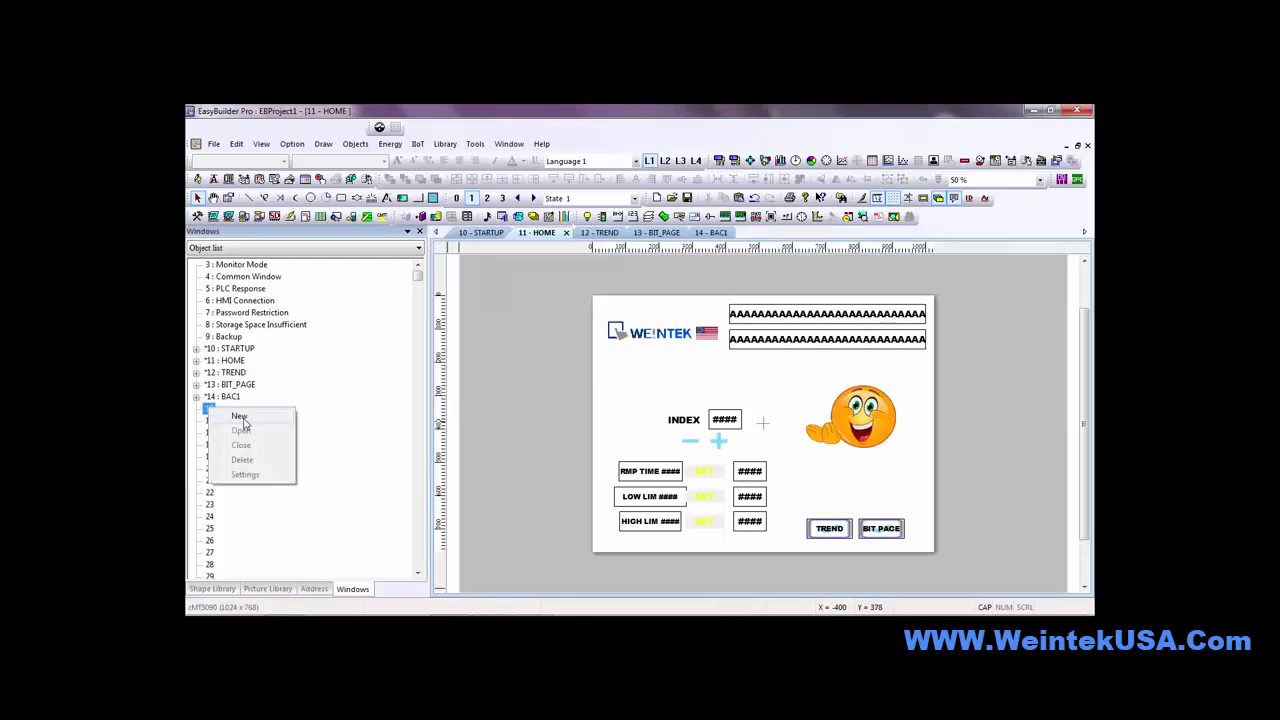
{"action": "left_click", "coordinate": [240, 420]}
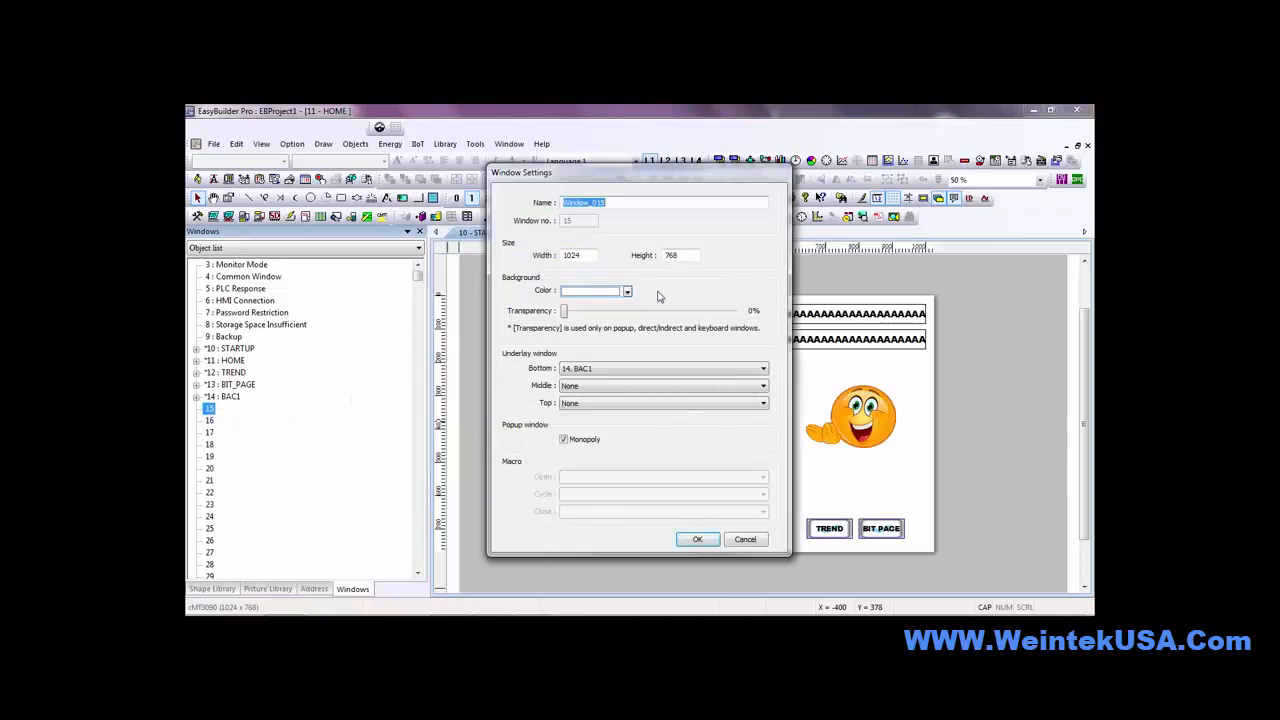
{"action": "type", "text": "BAC2"}
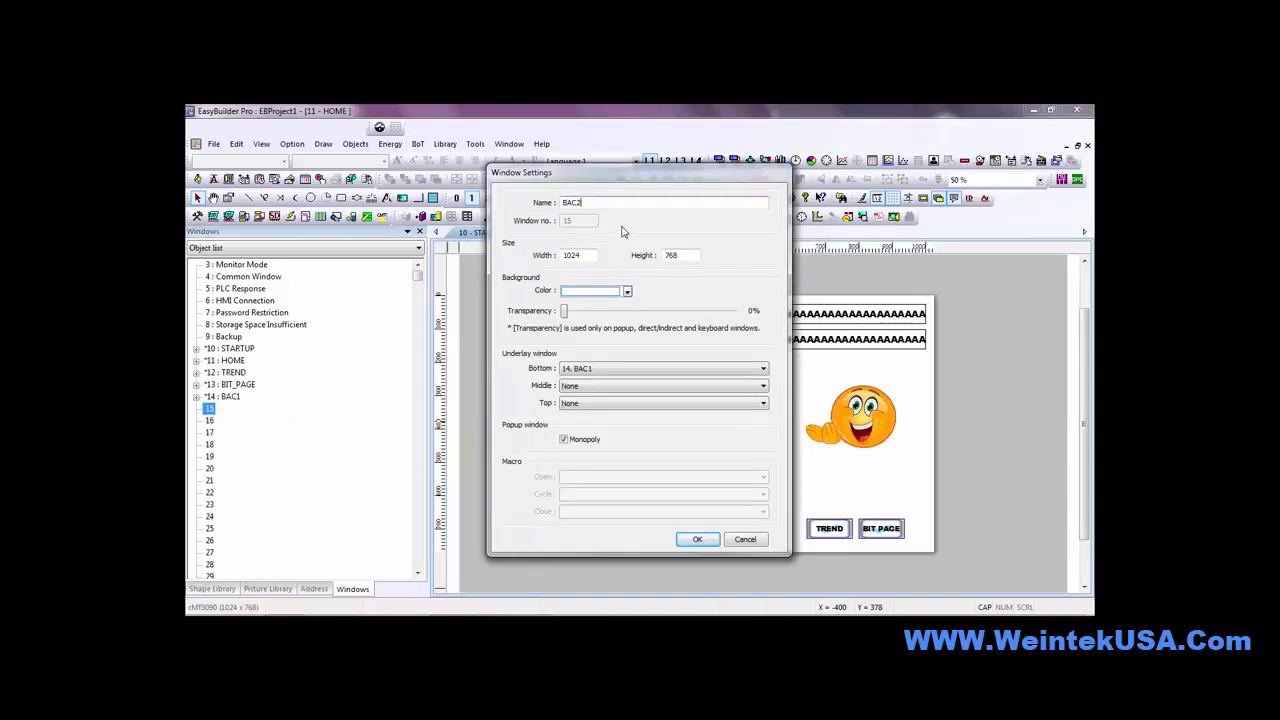
{"action": "key", "text": "Return"}
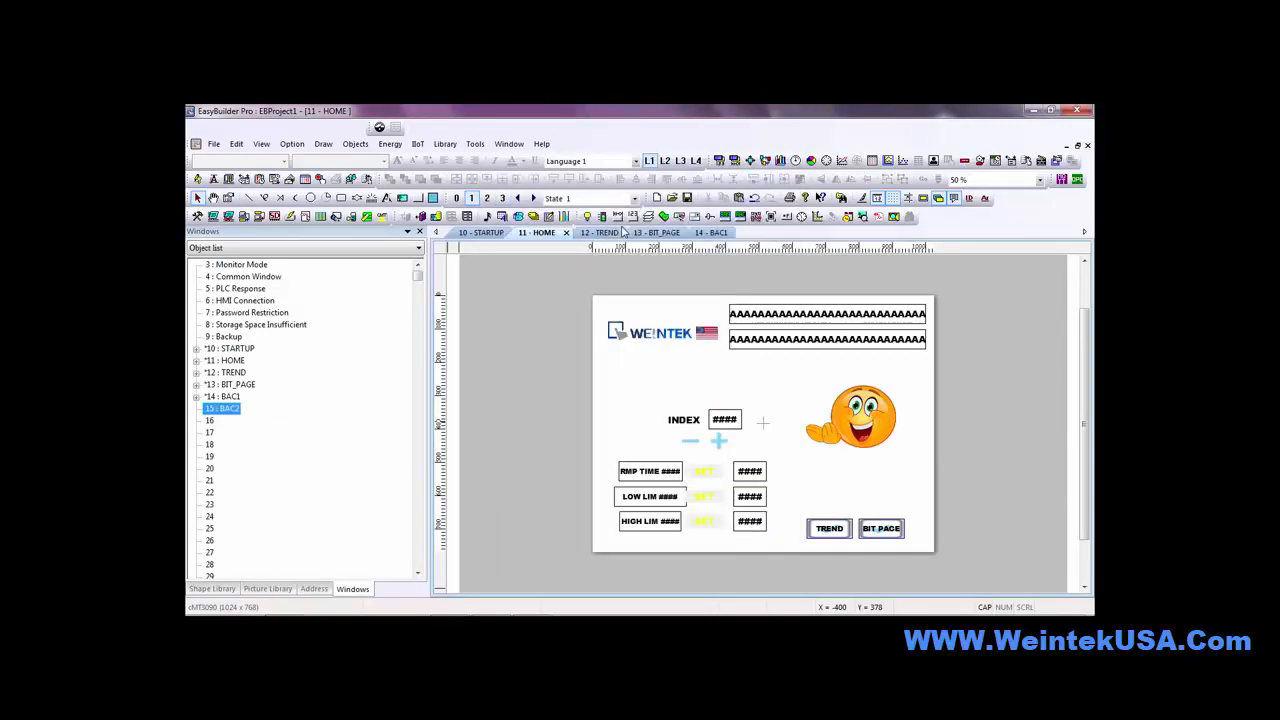
{"action": "double_click", "coordinate": [226, 410]}
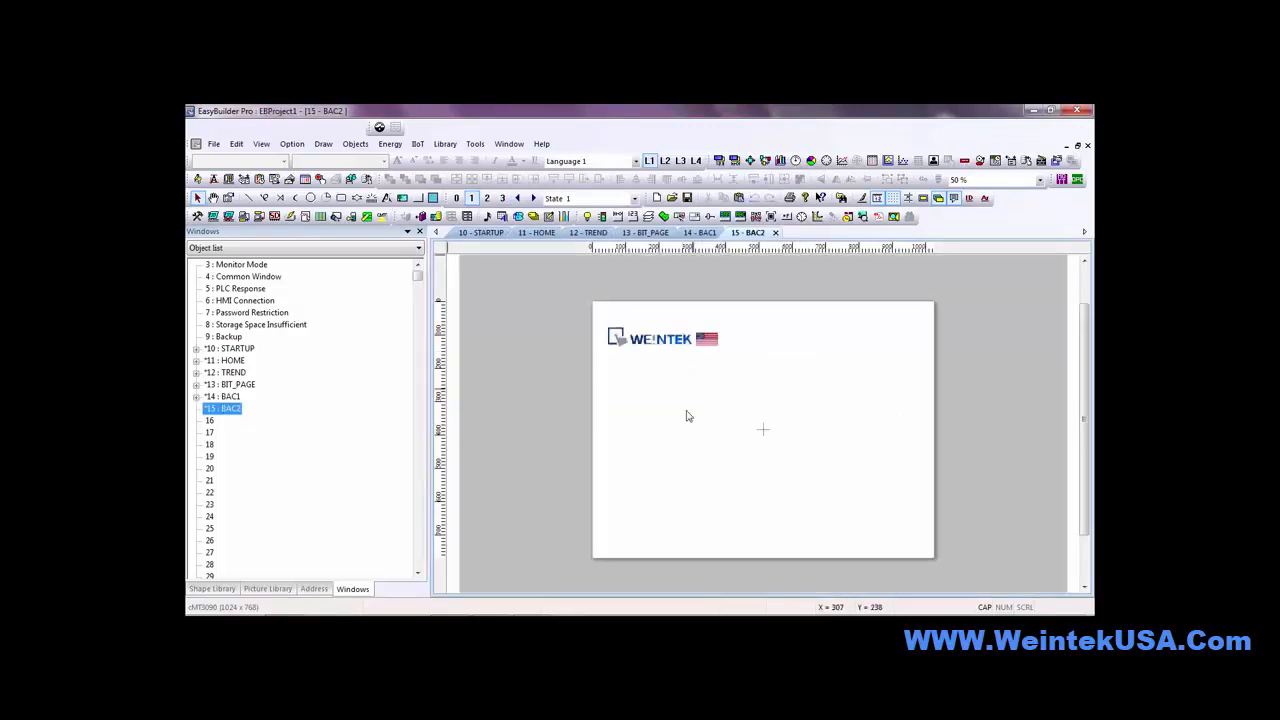
Set the bottom underlay window of BAC2 to None
{"action": "right_click", "coordinate": [678, 390]}
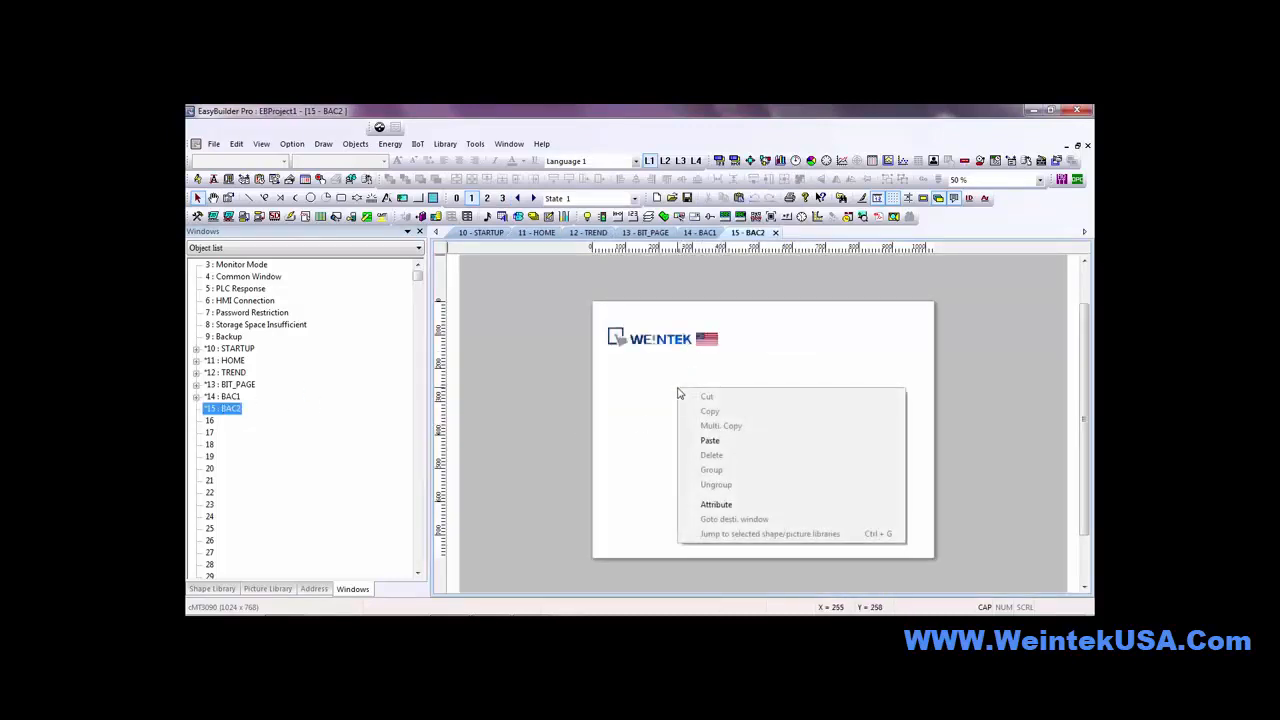
{"action": "left_click", "coordinate": [716, 504]}
{"action": "left_click", "coordinate": [600, 370]}
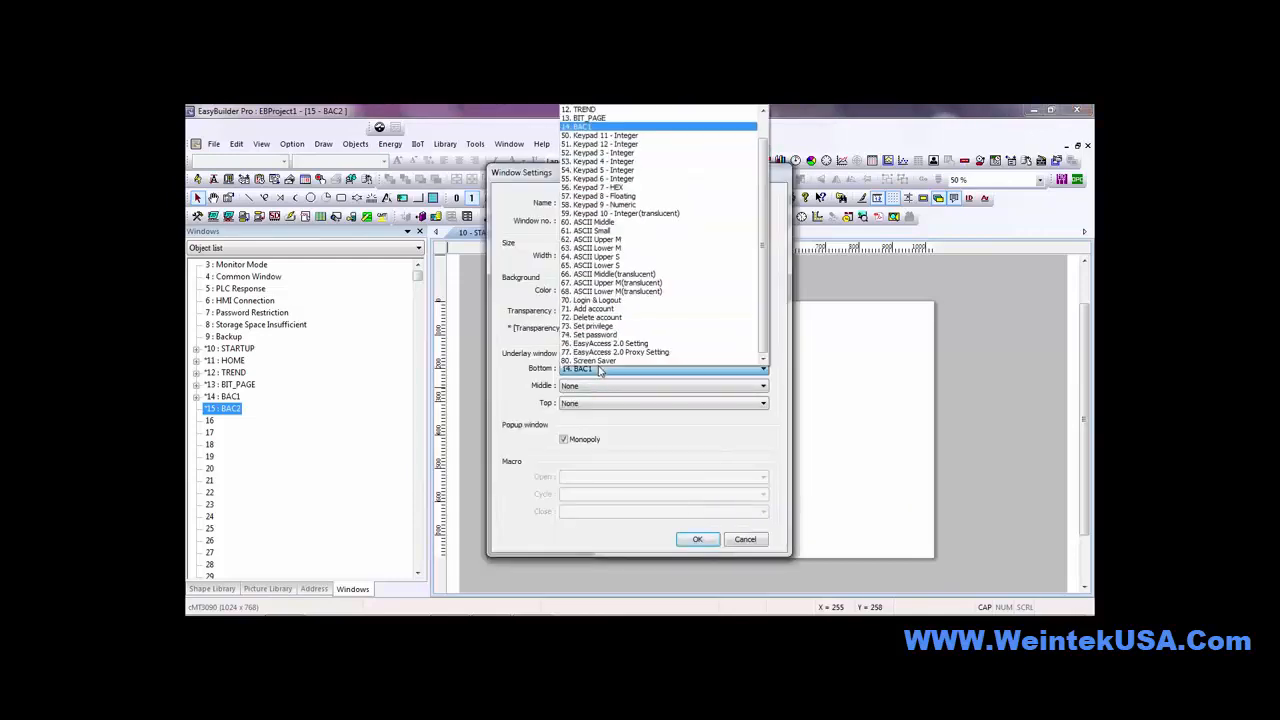
{"action": "scroll", "coordinate": [610, 110], "scroll_direction": "up", "scroll_amount": 1}
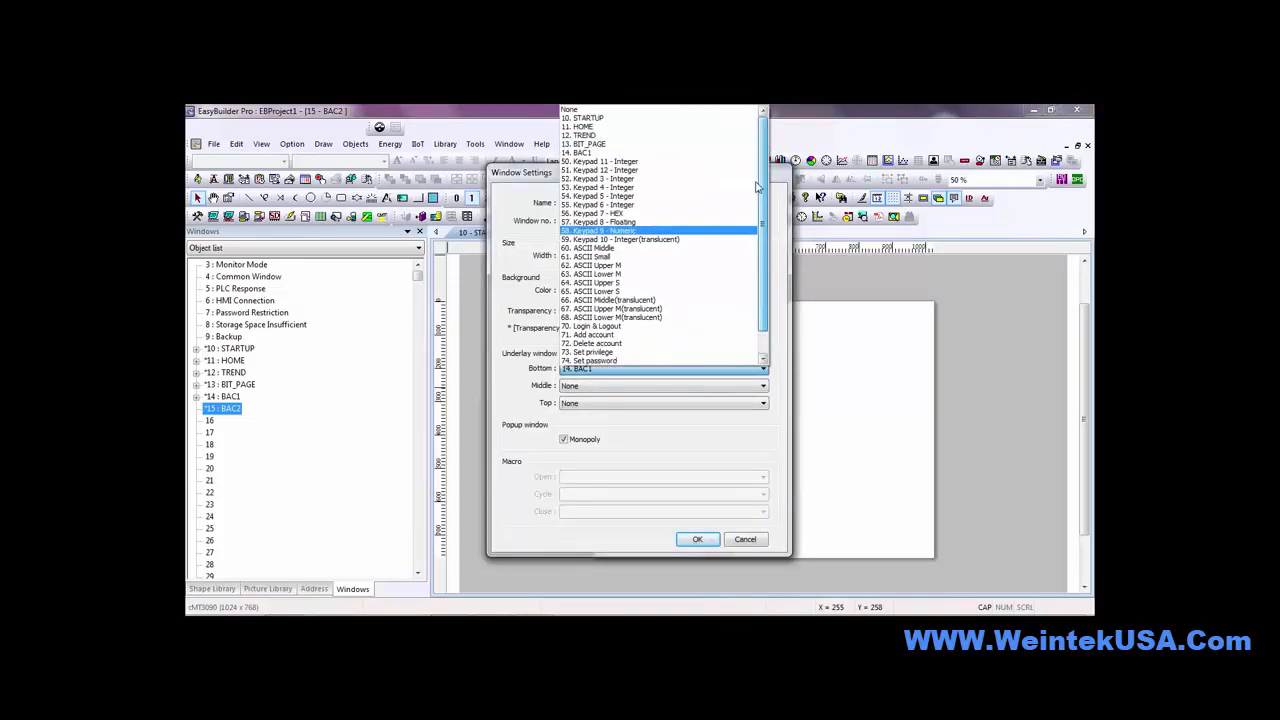
{"action": "left_click", "coordinate": [613, 110]}
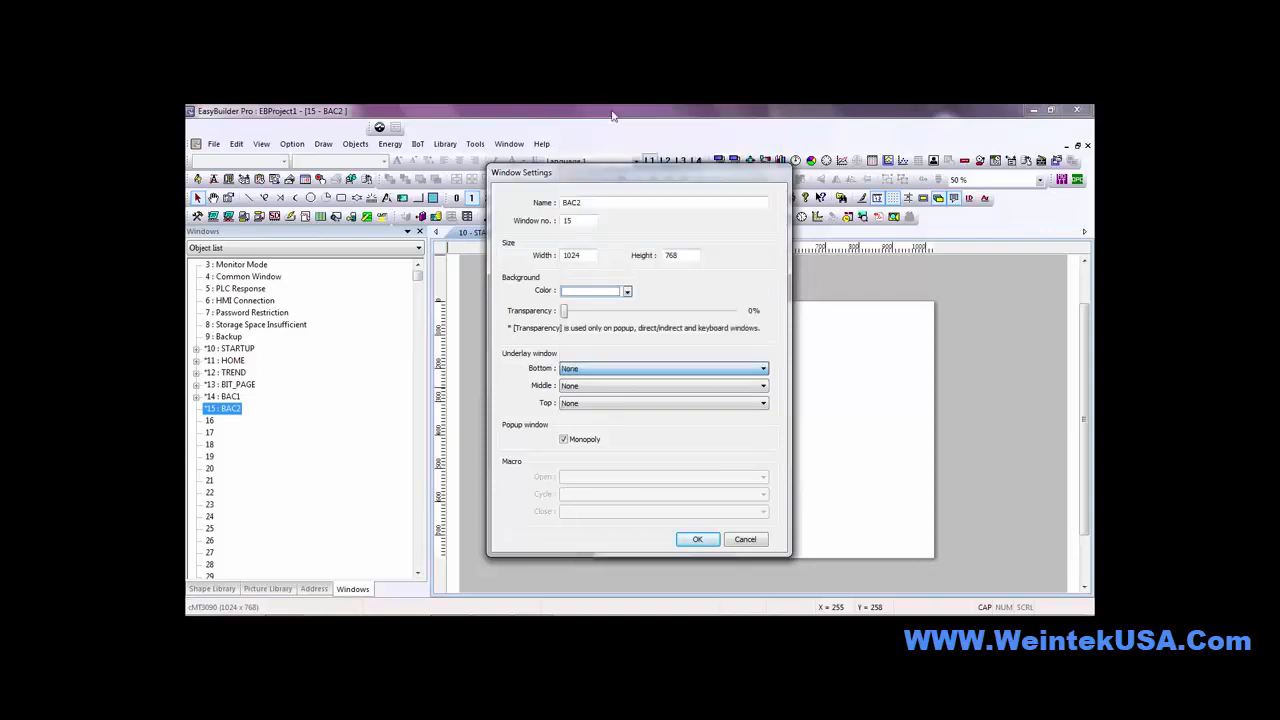
{"action": "left_click", "coordinate": [697, 540]}
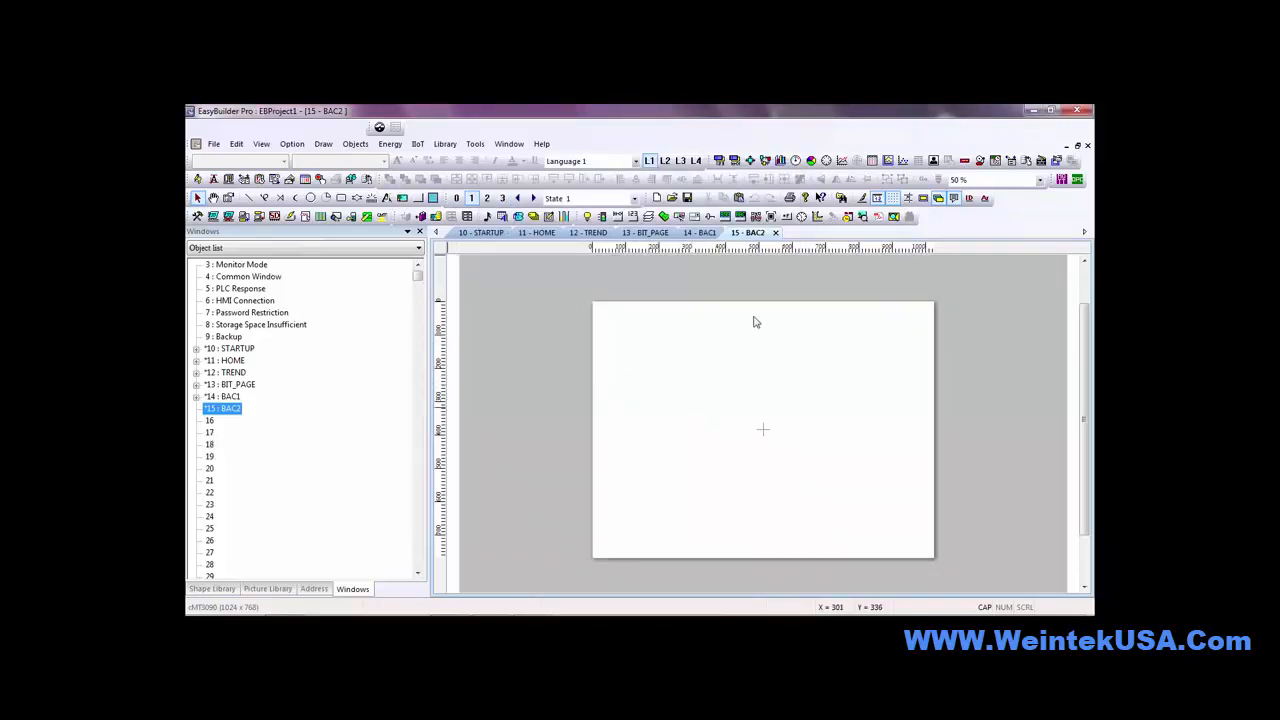
Start a new picture object and import wavingFLAG from project images as a new picture for it
{"action": "left_click", "coordinate": [387, 198]}
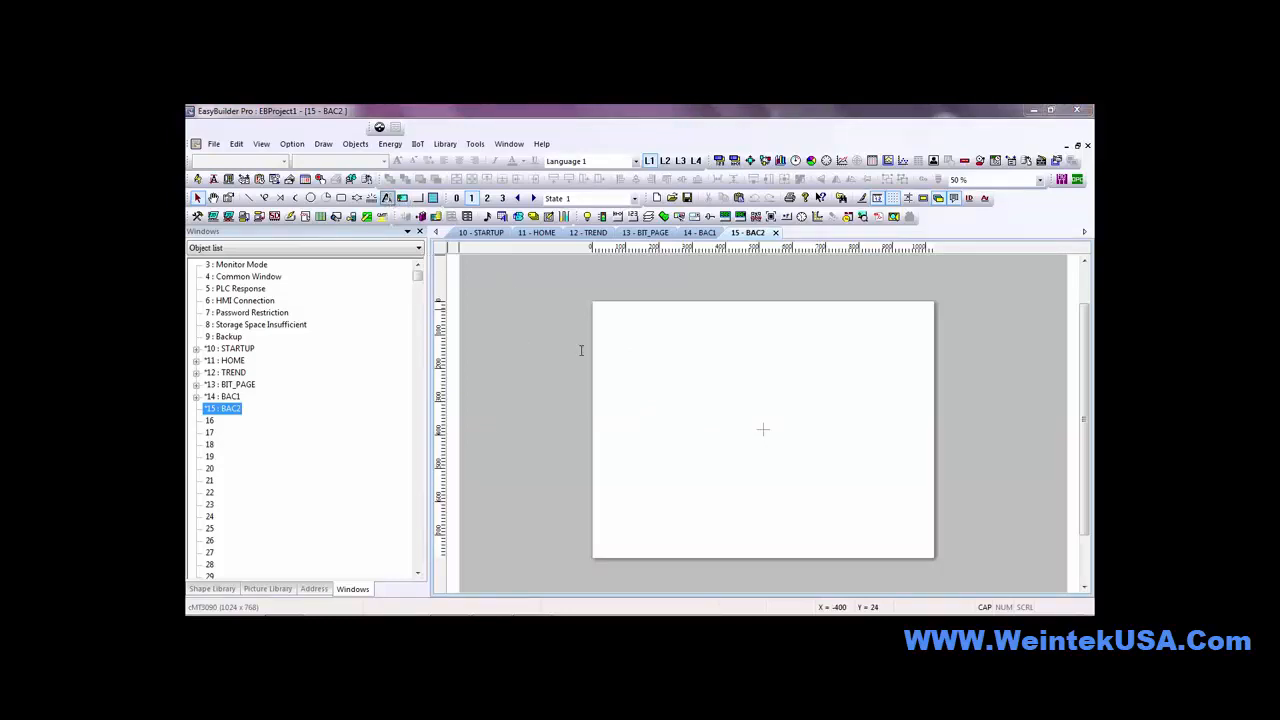
{"action": "left_click", "coordinate": [658, 581]}
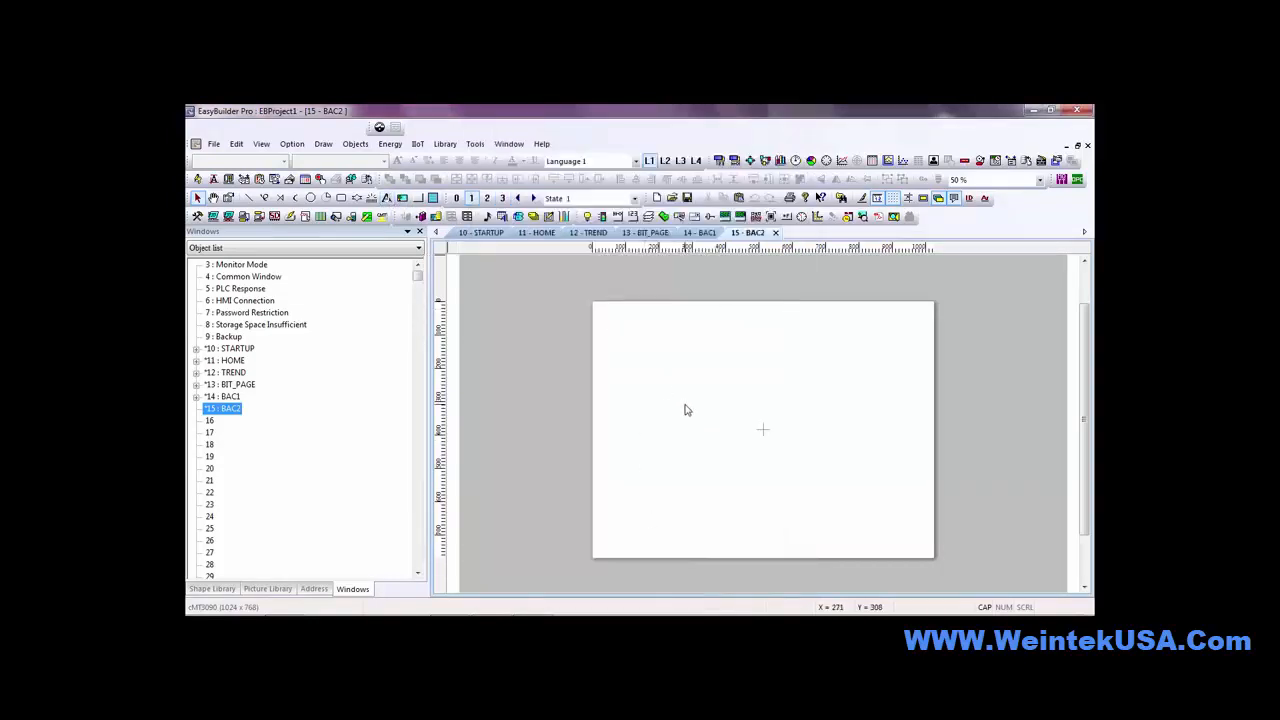
{"action": "left_click", "coordinate": [420, 217]}
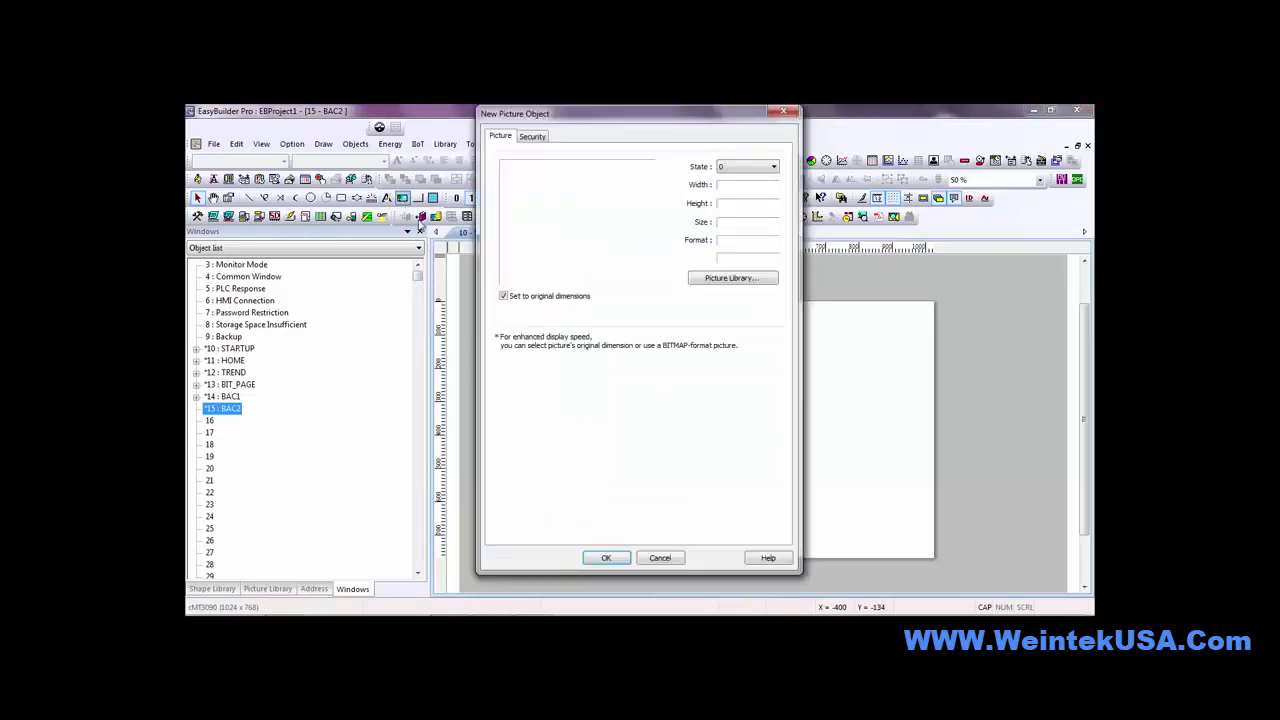
{"action": "left_click", "coordinate": [720, 278]}
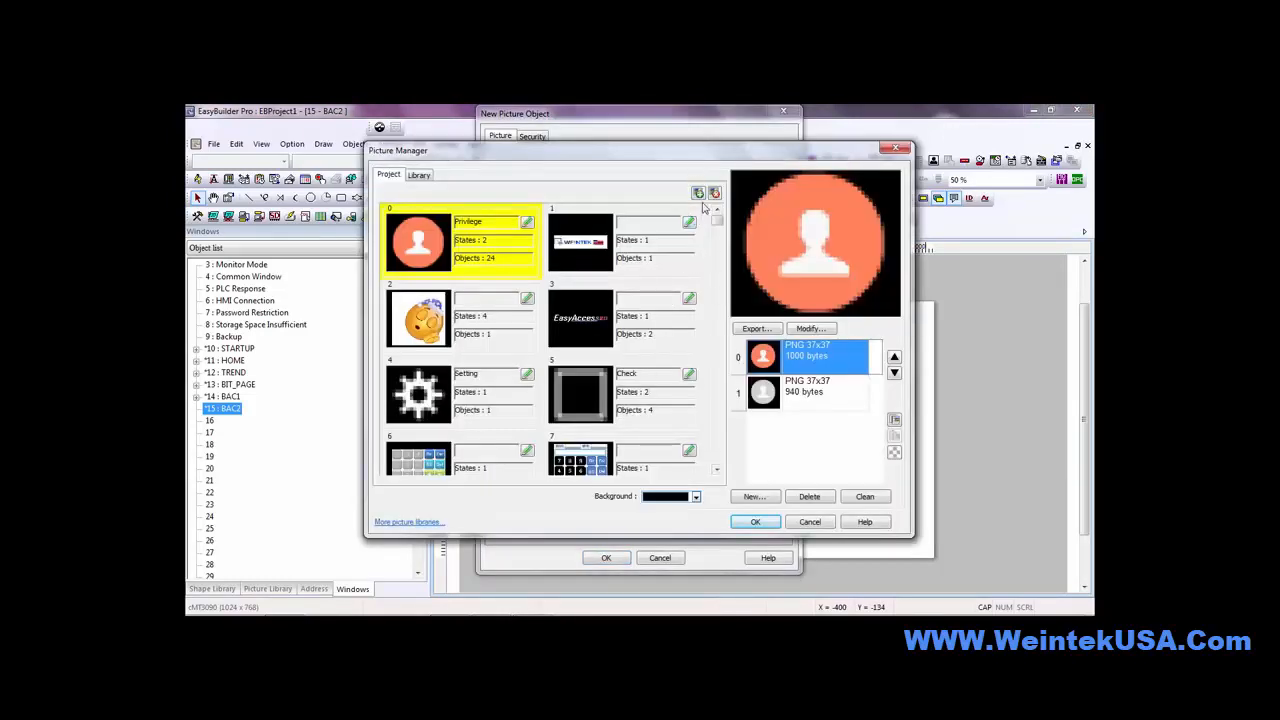
{"action": "left_click", "coordinate": [698, 193]}
{"action": "left_click", "coordinate": [756, 497]}
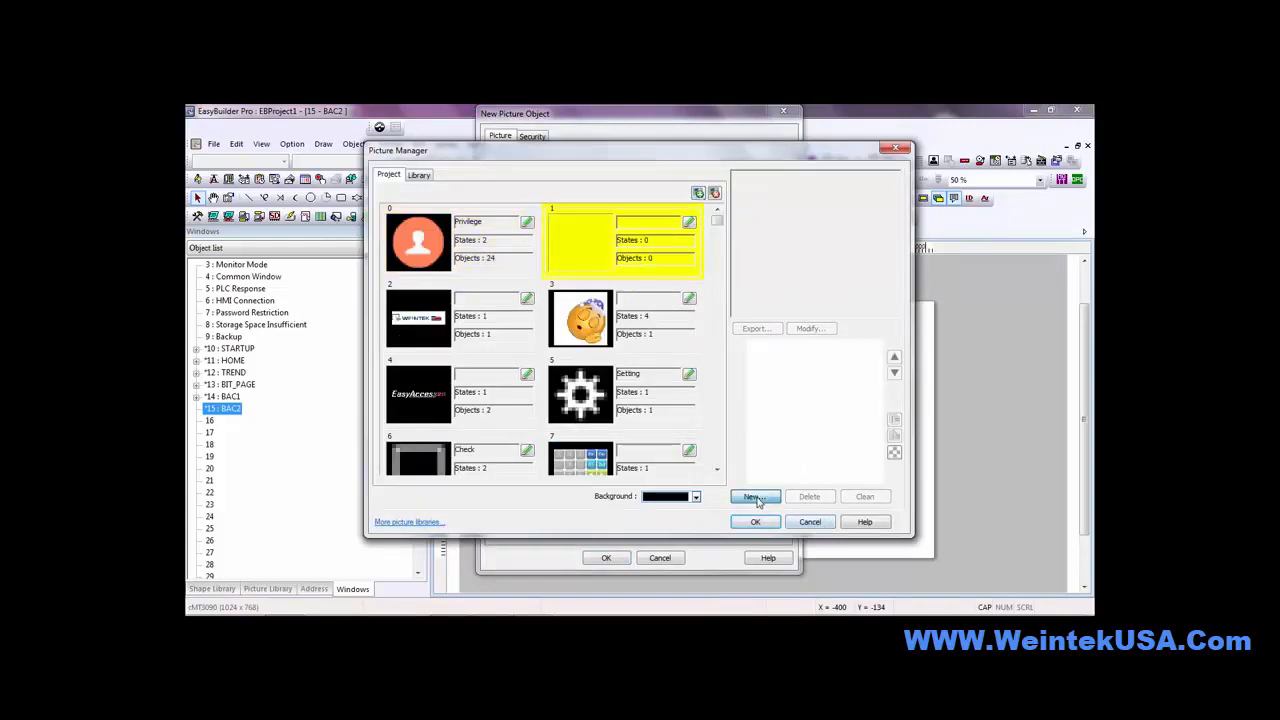
{"action": "left_click", "coordinate": [578, 368]}
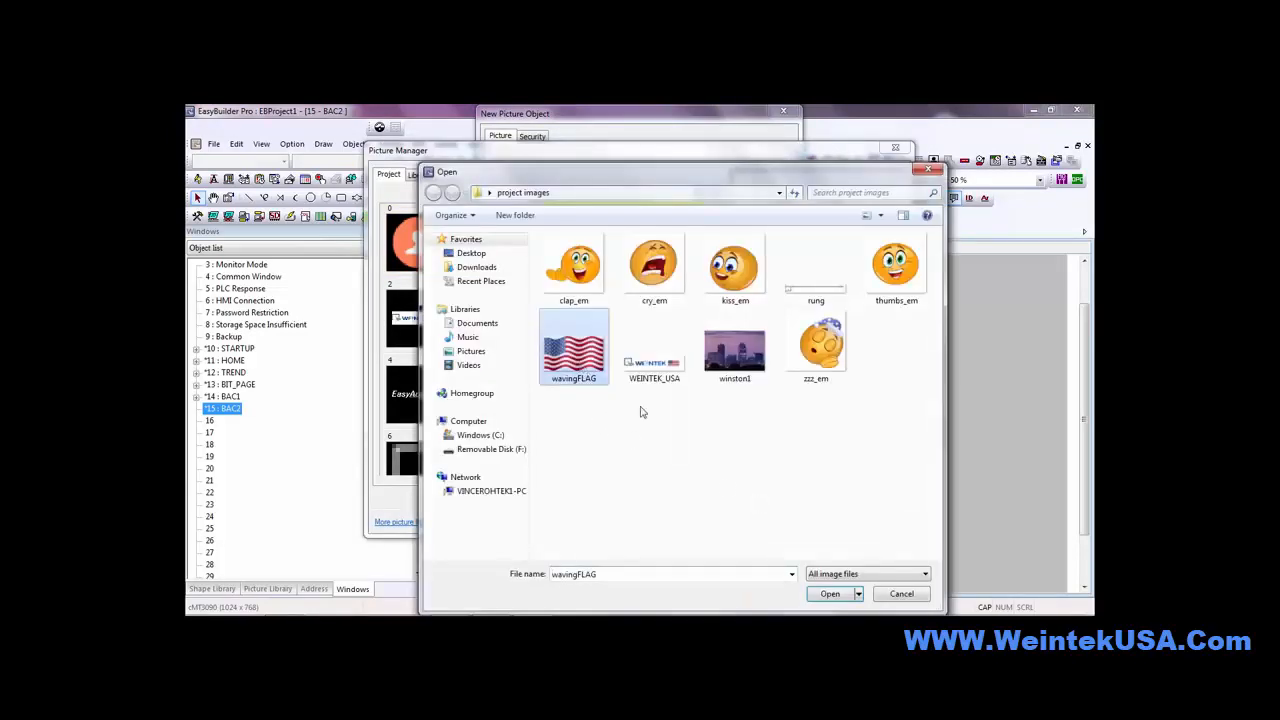
{"action": "left_click", "coordinate": [825, 594]}
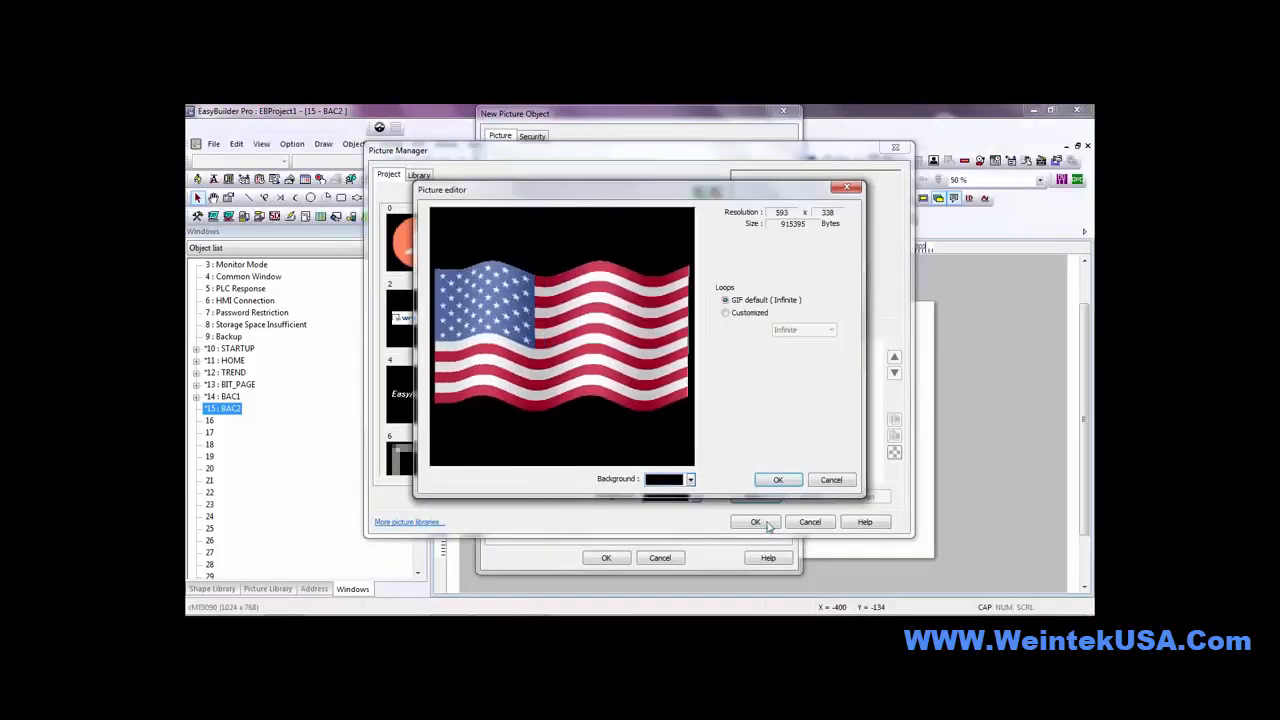
{"action": "left_click", "coordinate": [778, 481]}
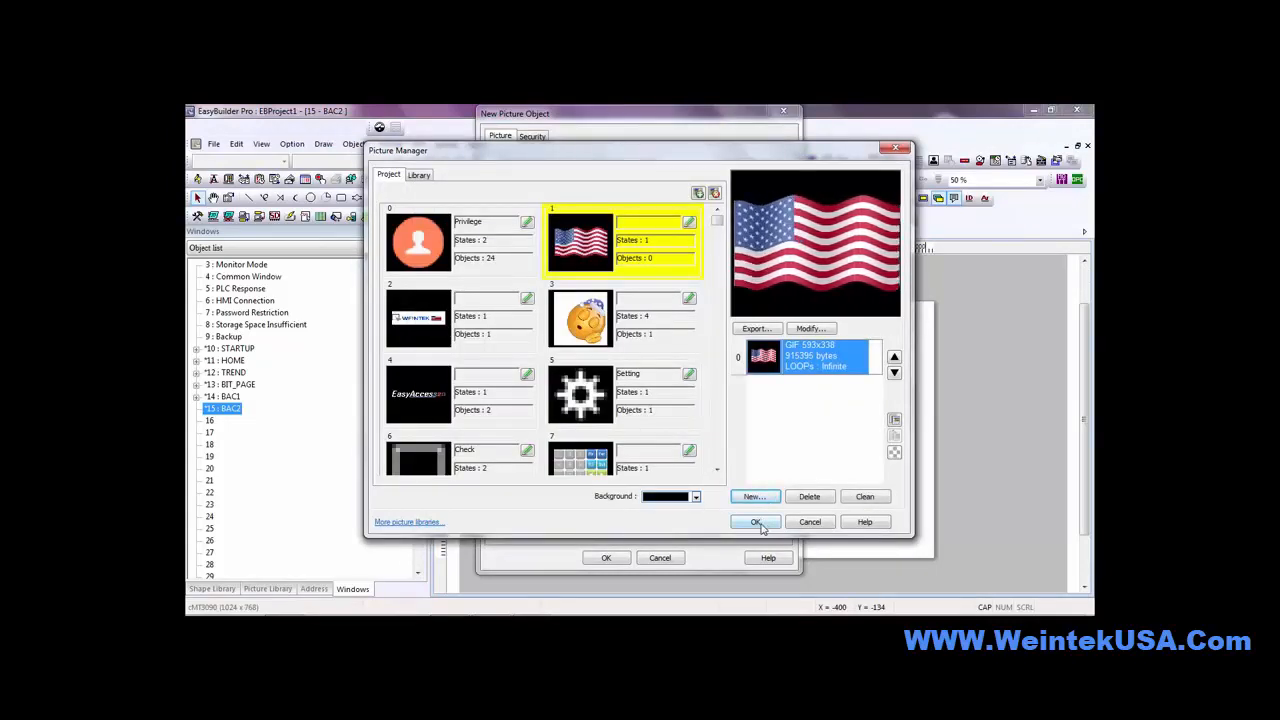
{"action": "left_click", "coordinate": [756, 522]}
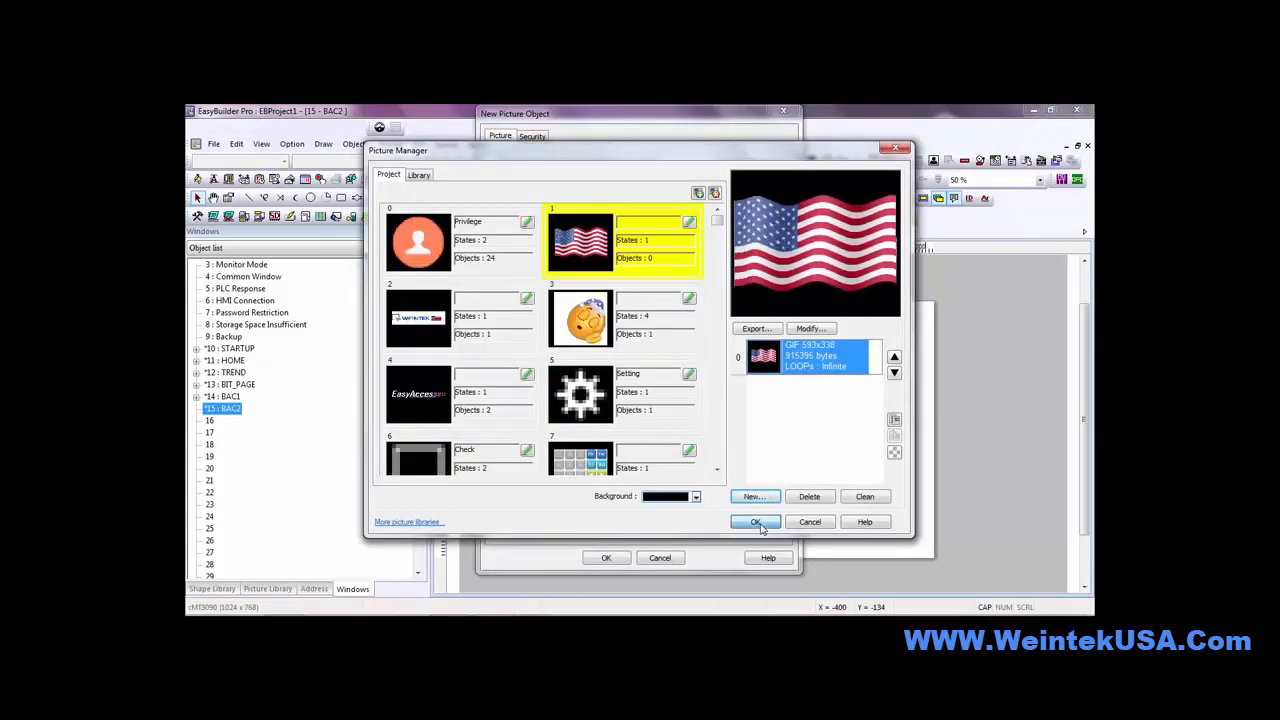
Place the waving flag near the upper-left of BAC2 and shrink it to about 147 by 82
{"action": "left_click", "coordinate": [607, 558]}
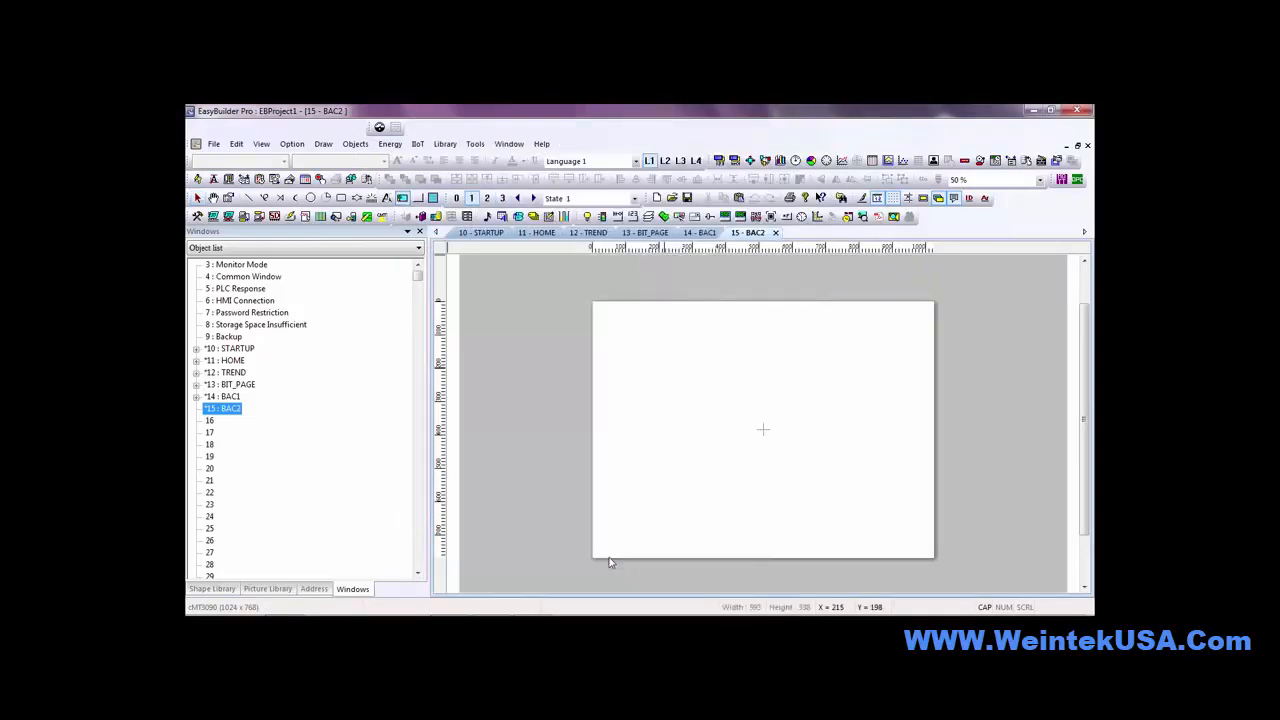
{"action": "left_click", "coordinate": [612, 352]}
{"action": "left_click_drag", "start_coordinate": [810, 465], "coordinate": [709, 380]}
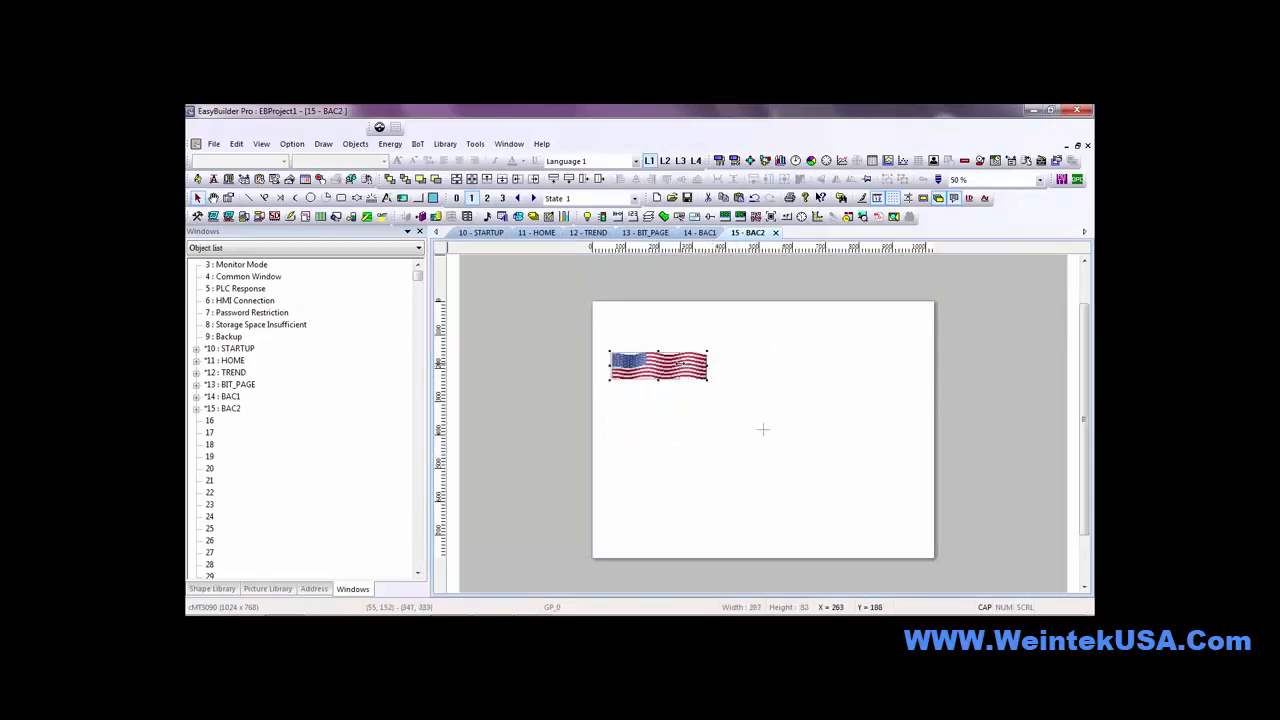
{"action": "left_click_drag", "start_coordinate": [660, 362], "coordinate": [630, 364]}
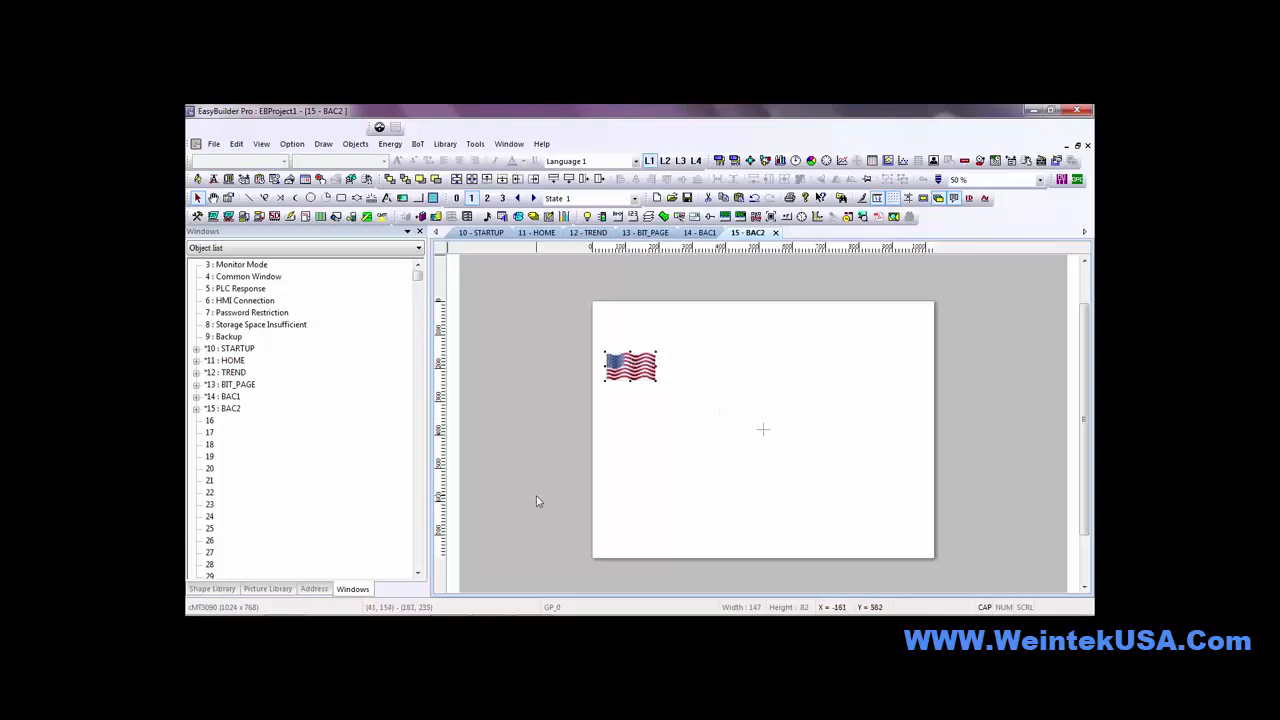
View the BAC1 and TREND windows and return to the HOME window
{"action": "double_click", "coordinate": [232, 397]}
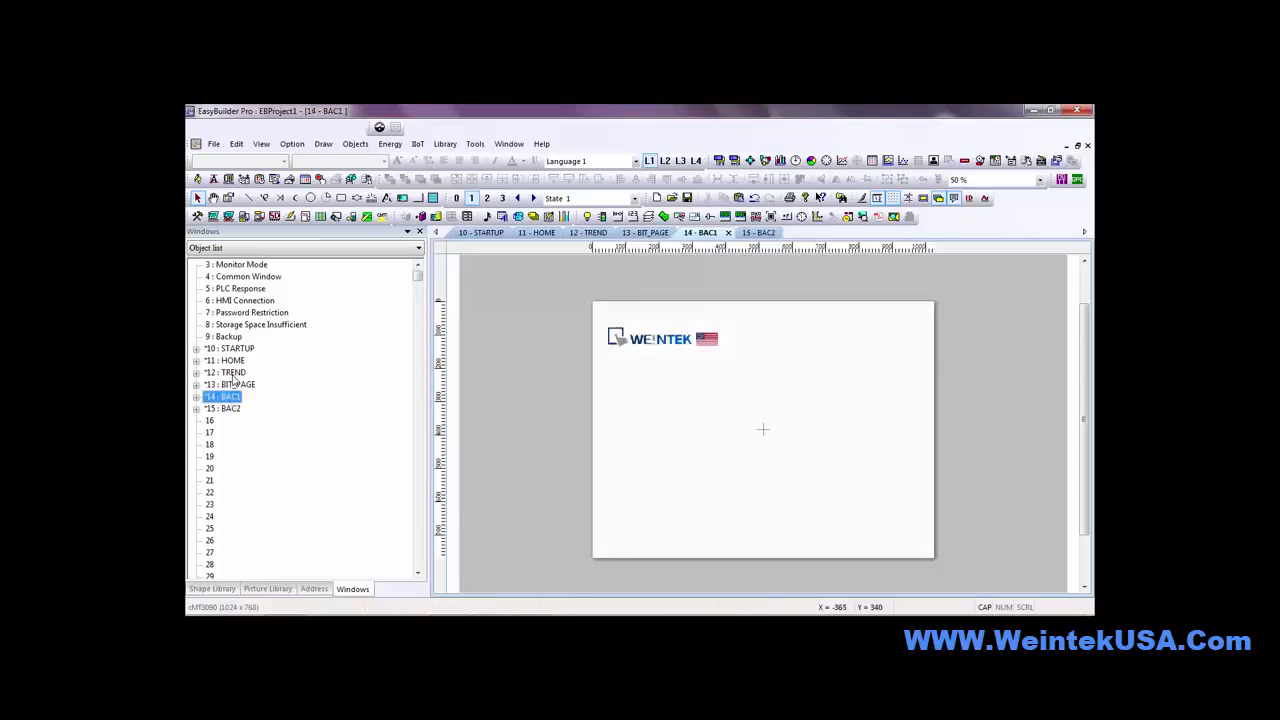
{"action": "double_click", "coordinate": [233, 373]}
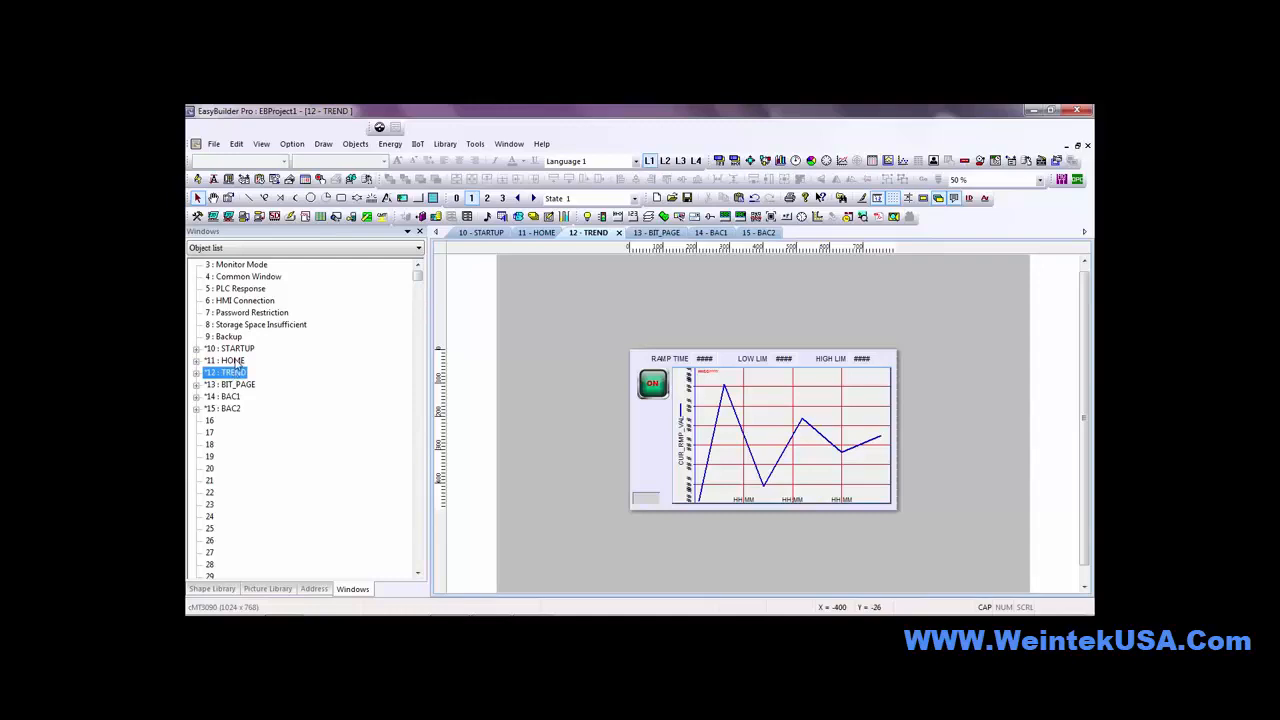
{"action": "double_click", "coordinate": [230, 361]}
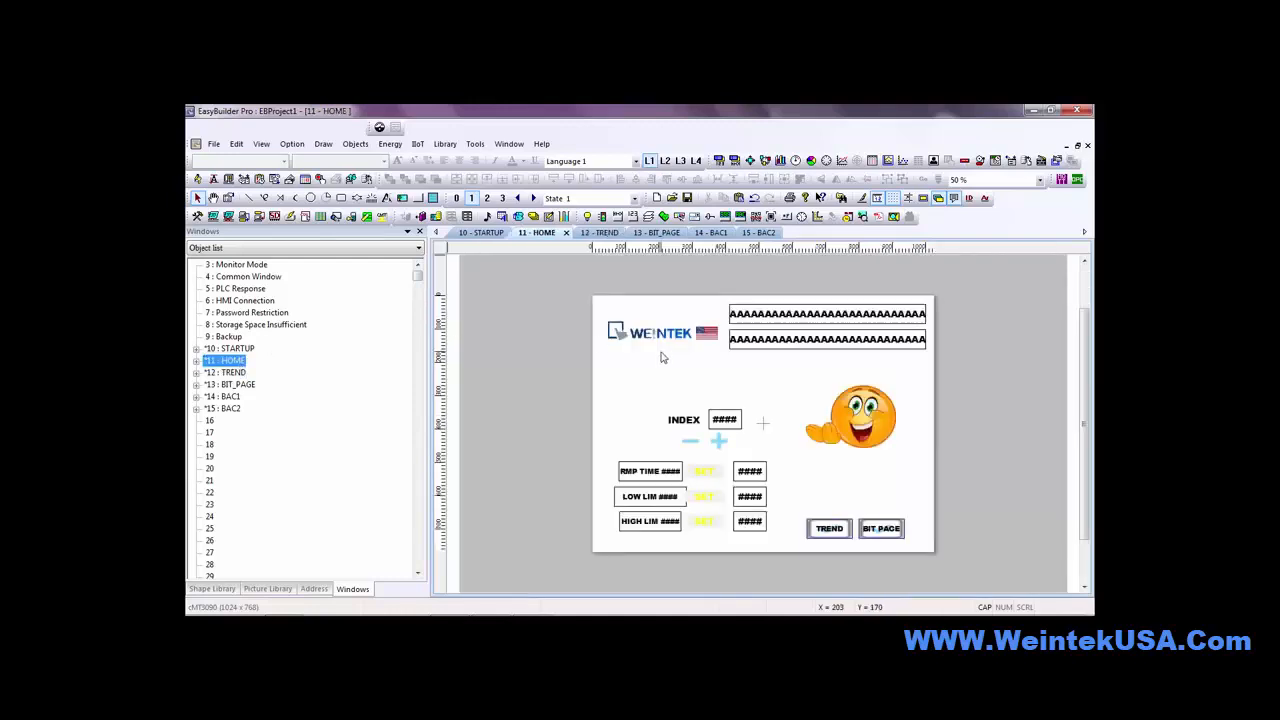
Set the middle underlay window of HOME to 15. BAC2
{"action": "right_click", "coordinate": [616, 415]}
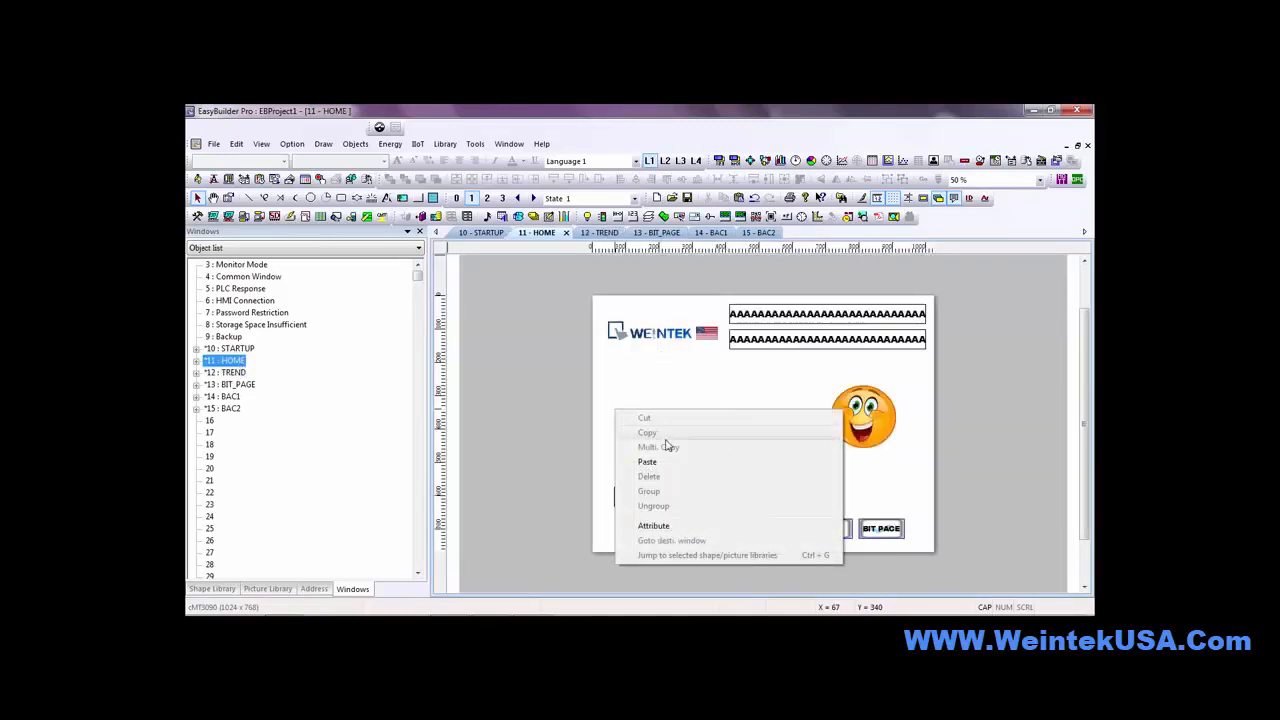
{"action": "left_click", "coordinate": [655, 526]}
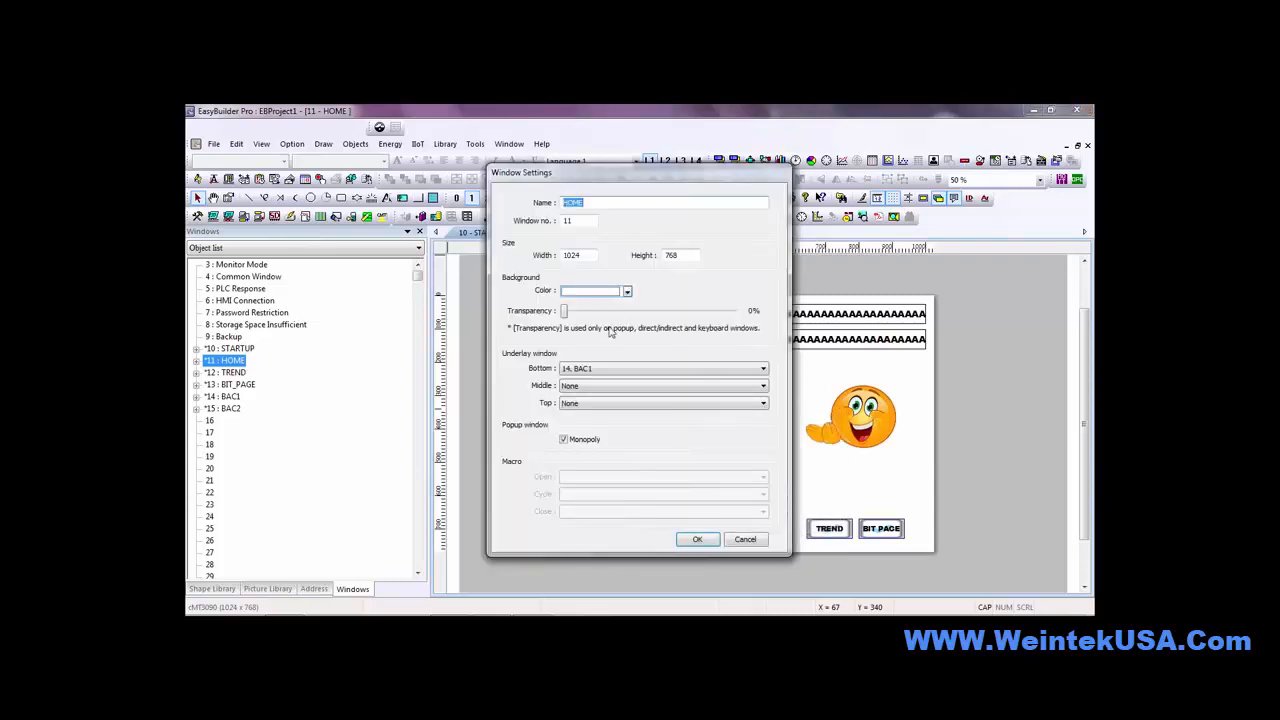
{"action": "left_click", "coordinate": [603, 389]}
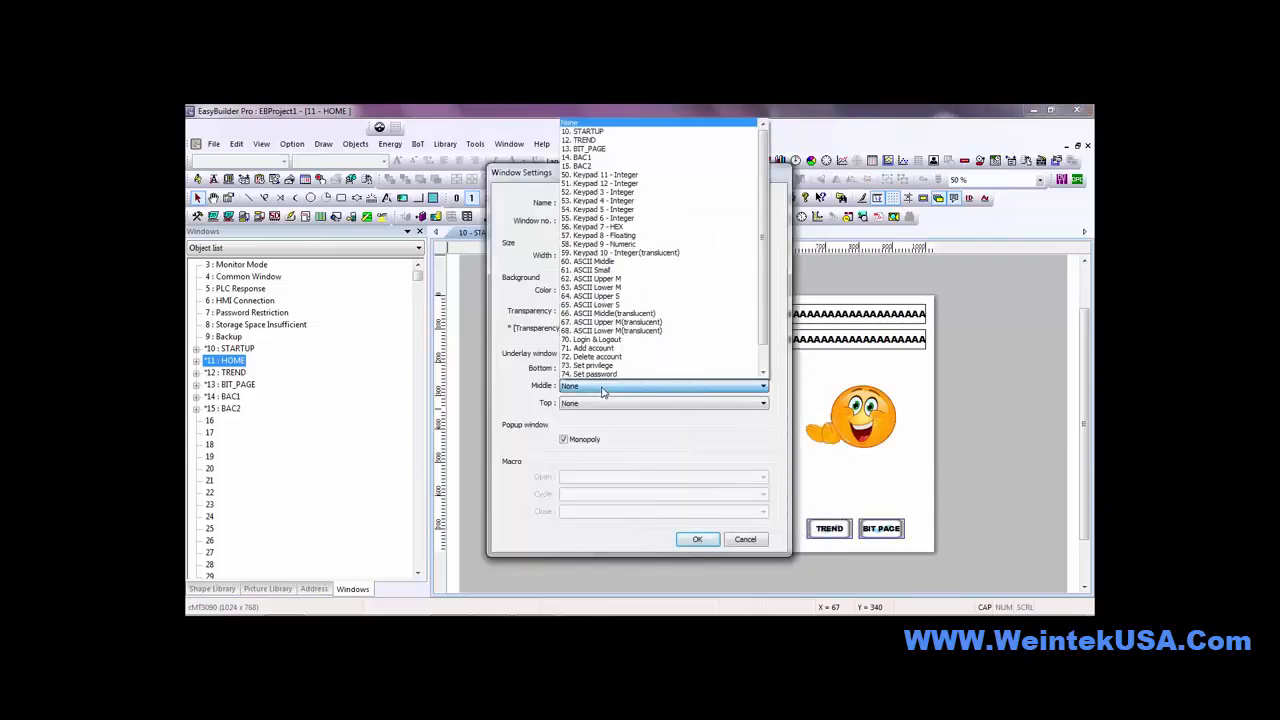
{"action": "left_click", "coordinate": [610, 166]}
{"action": "left_click", "coordinate": [697, 541]}
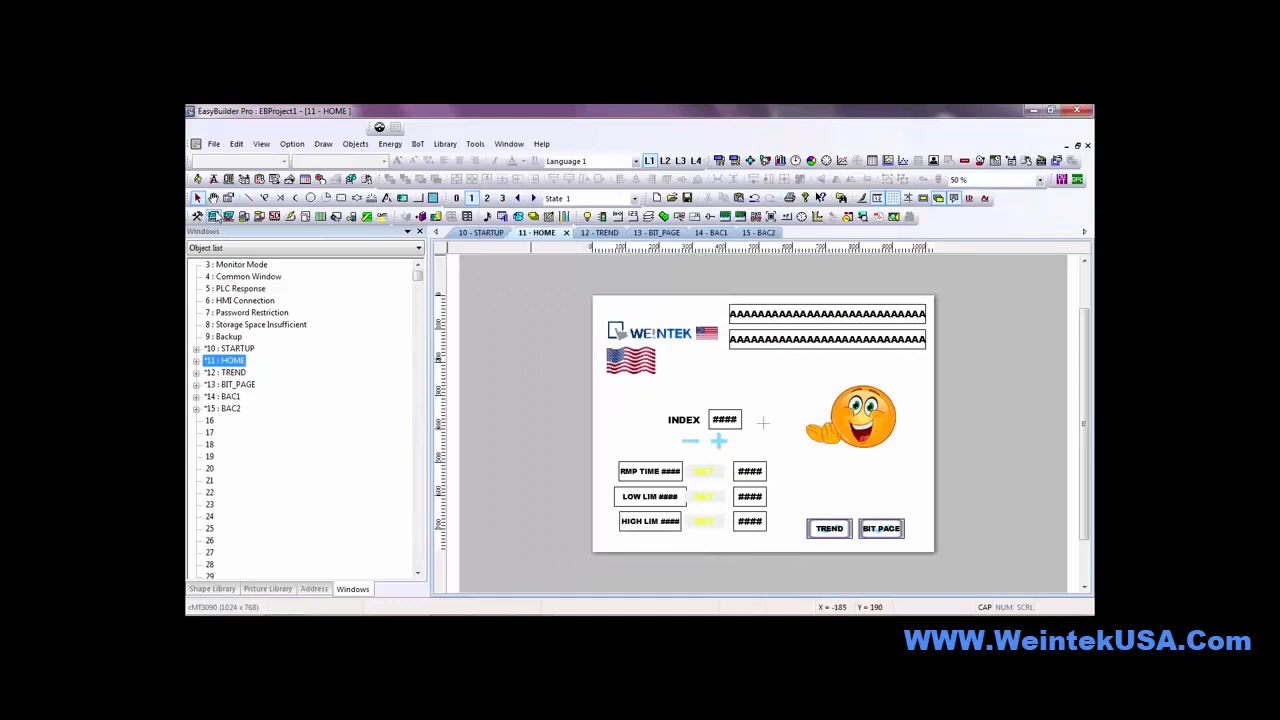
Run the simulation, go to the HOME page, raise INDEX three times to check the display, and close the simulation
{"action": "left_click", "coordinate": [213, 217]}
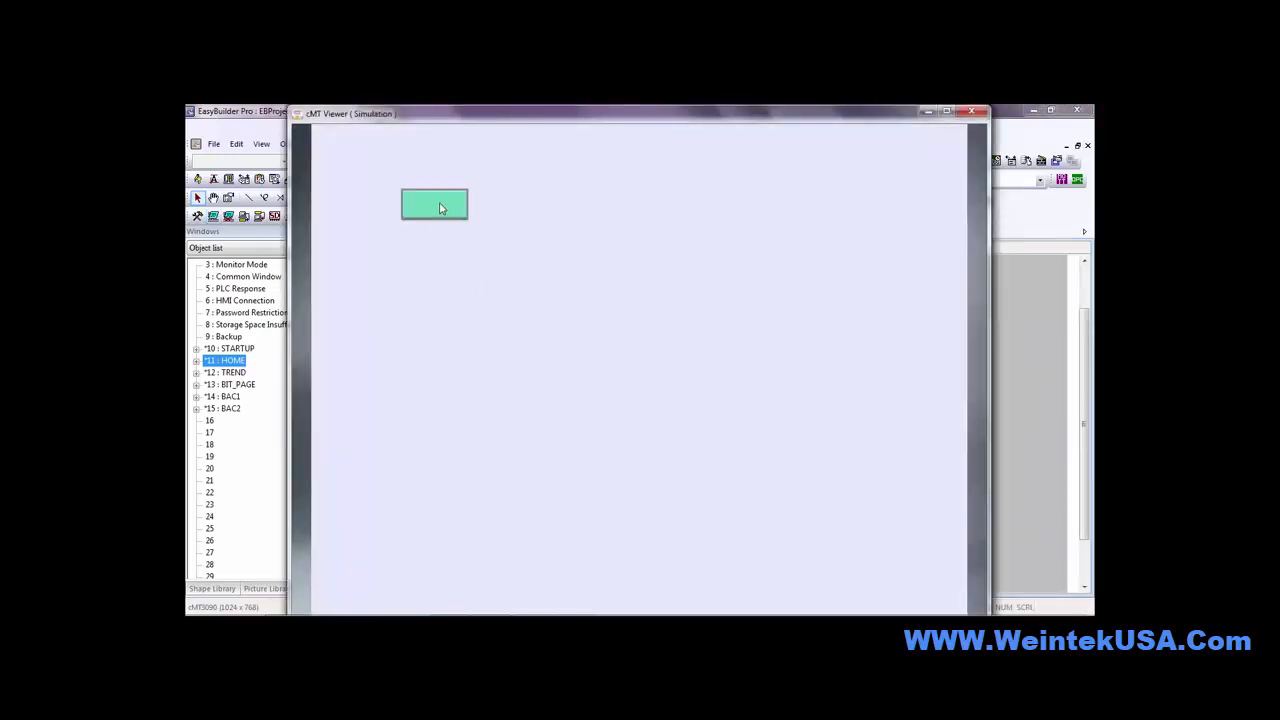
{"action": "left_click", "coordinate": [440, 207]}
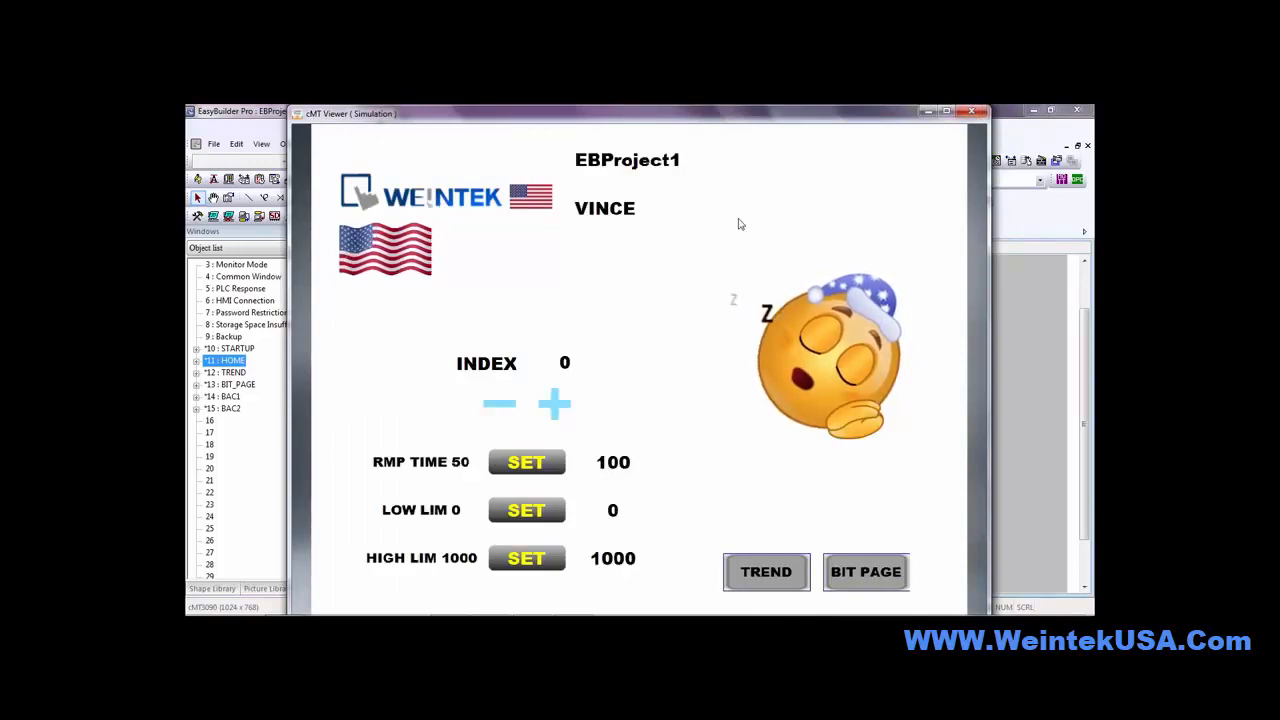
{"action": "left_click", "coordinate": [556, 403]}
{"action": "left_click", "coordinate": [556, 403]}
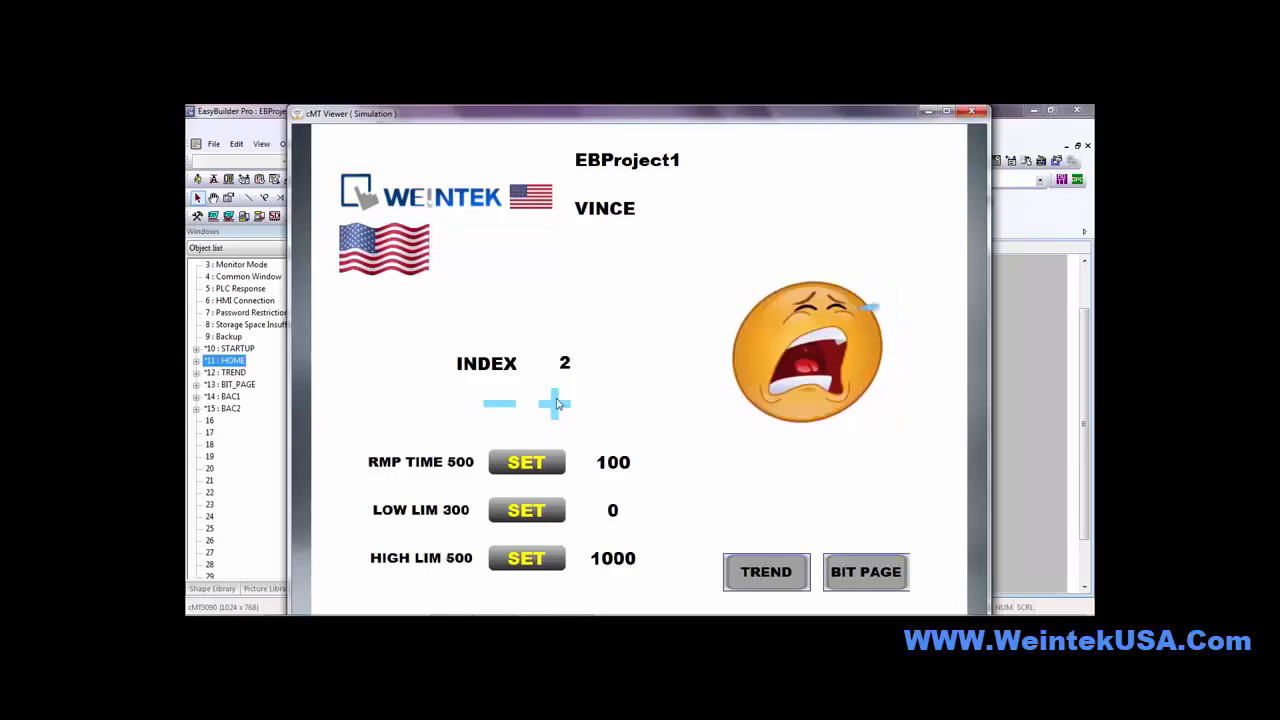
{"action": "left_click", "coordinate": [556, 403]}
{"action": "left_click", "coordinate": [972, 111]}
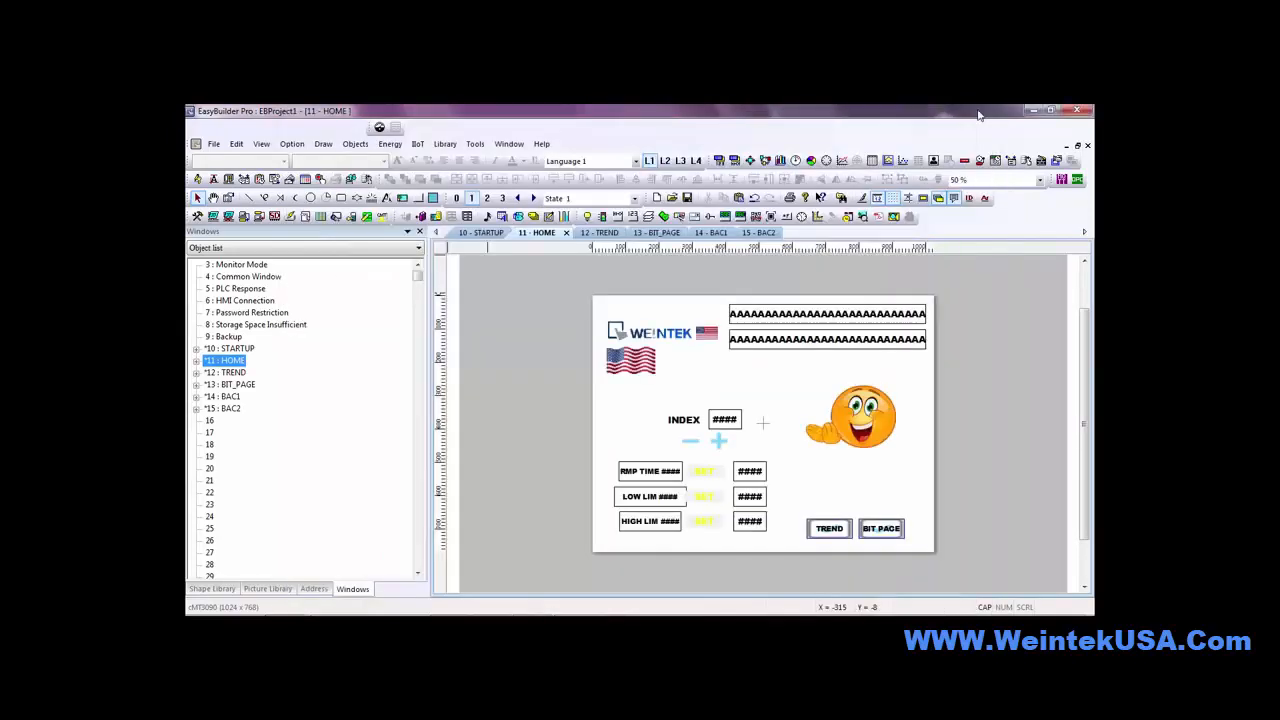
Open the STARTUP window for editing
{"action": "left_click", "coordinate": [210, 422]}
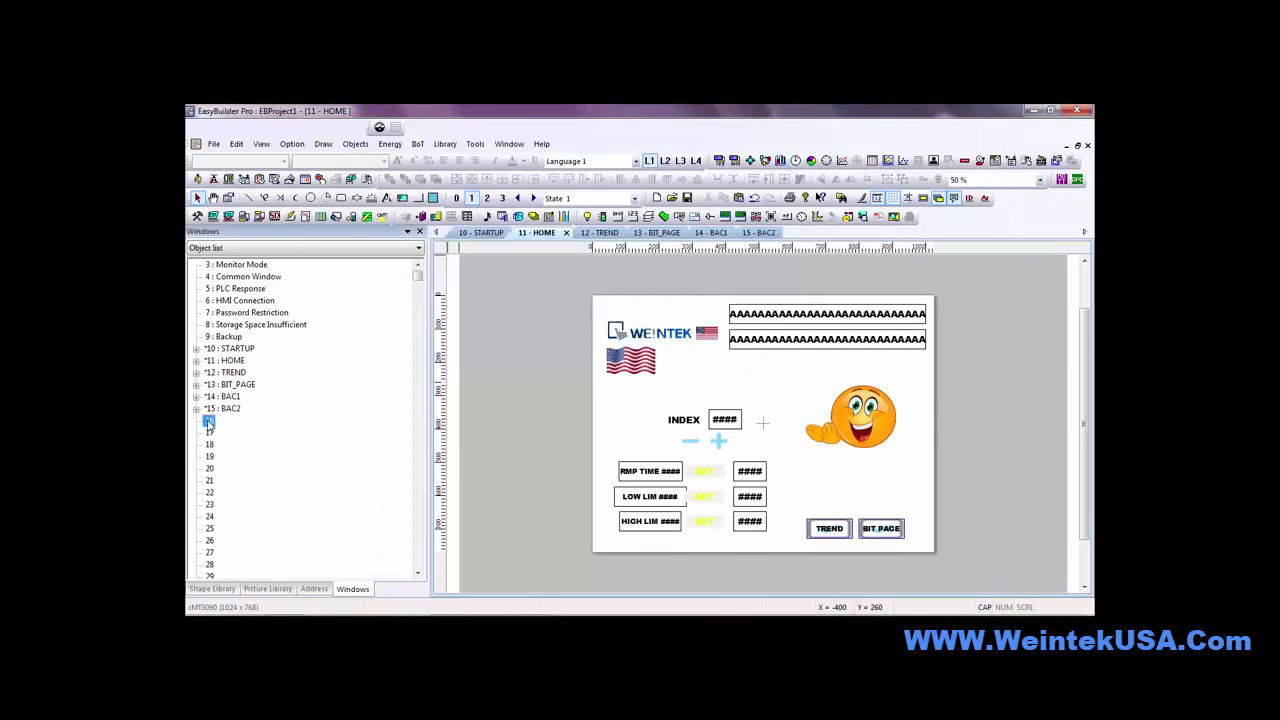
{"action": "right_click", "coordinate": [220, 422]}
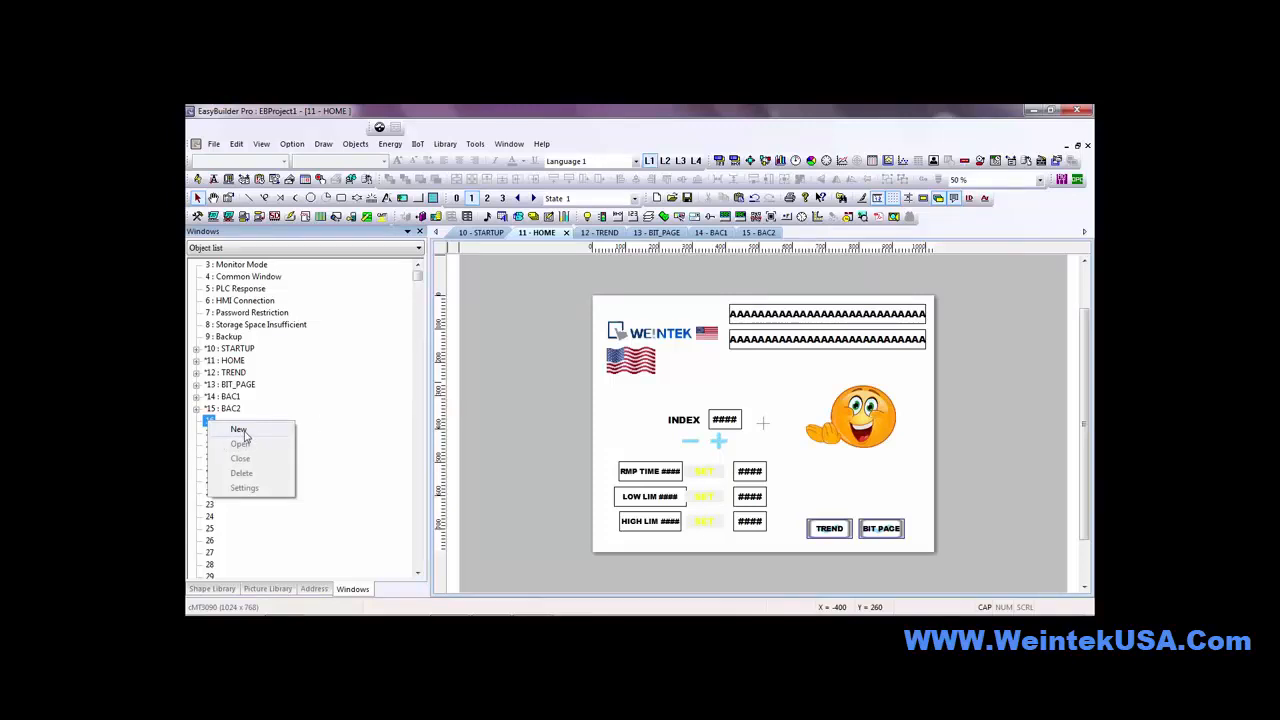
{"action": "double_click", "coordinate": [238, 349]}
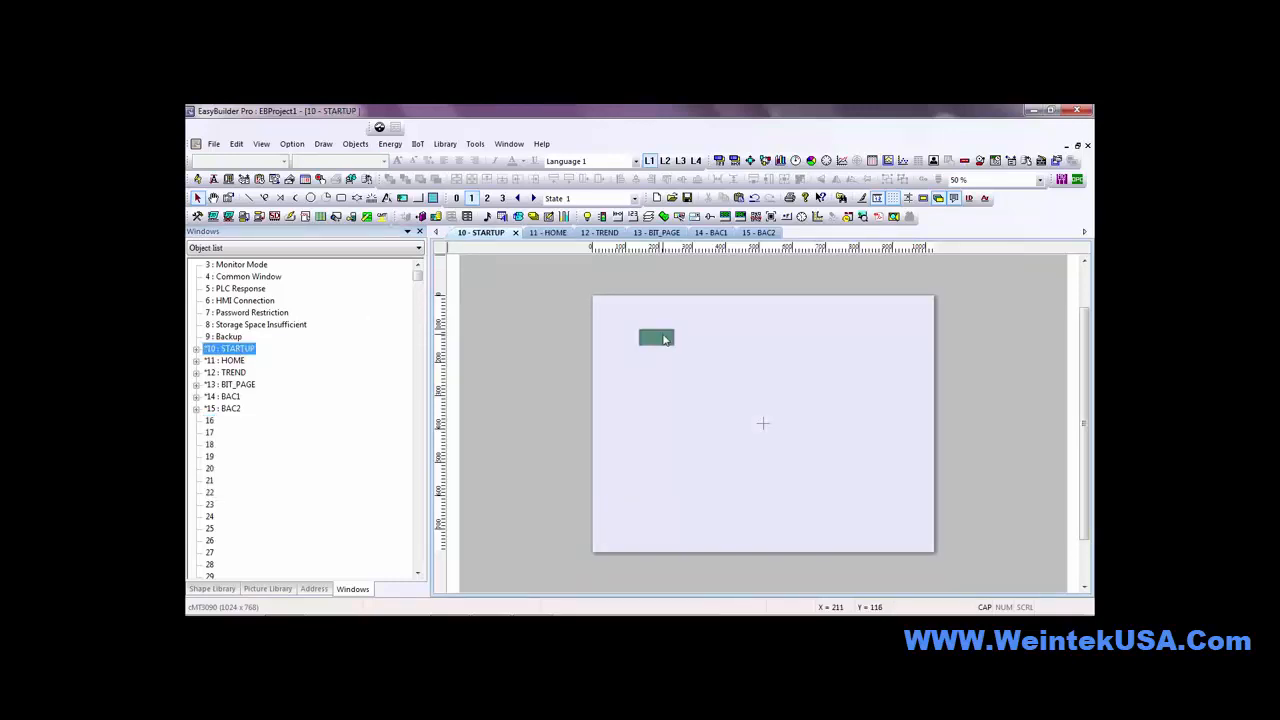
{"action": "double_click", "coordinate": [664, 339]}
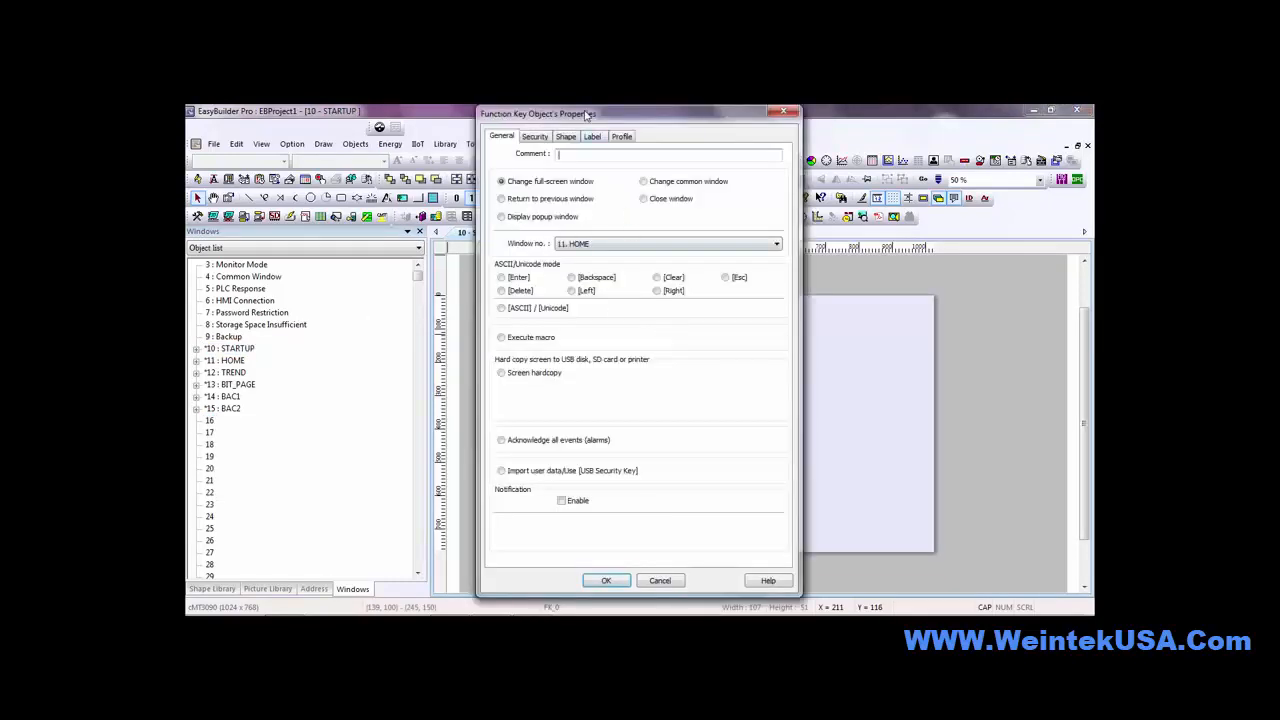
{"action": "left_click", "coordinate": [565, 138]}
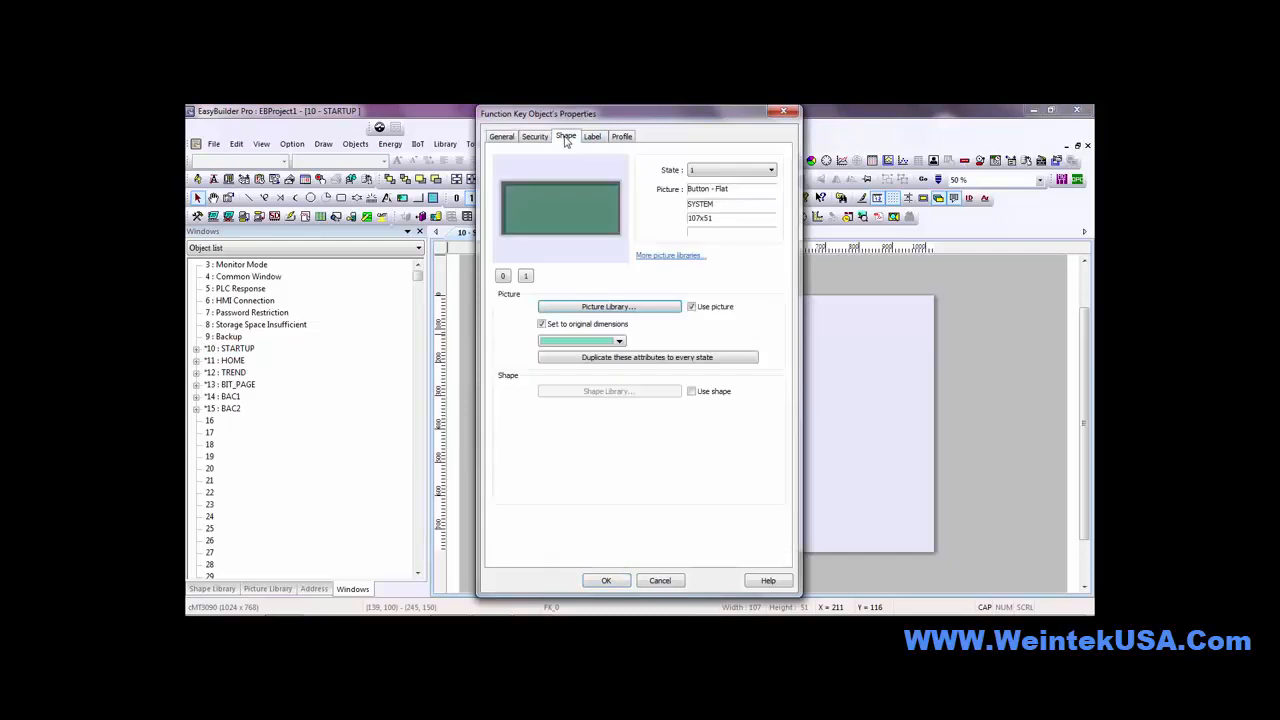
{"action": "left_click", "coordinate": [691, 307]}
{"action": "left_click", "coordinate": [661, 581]}
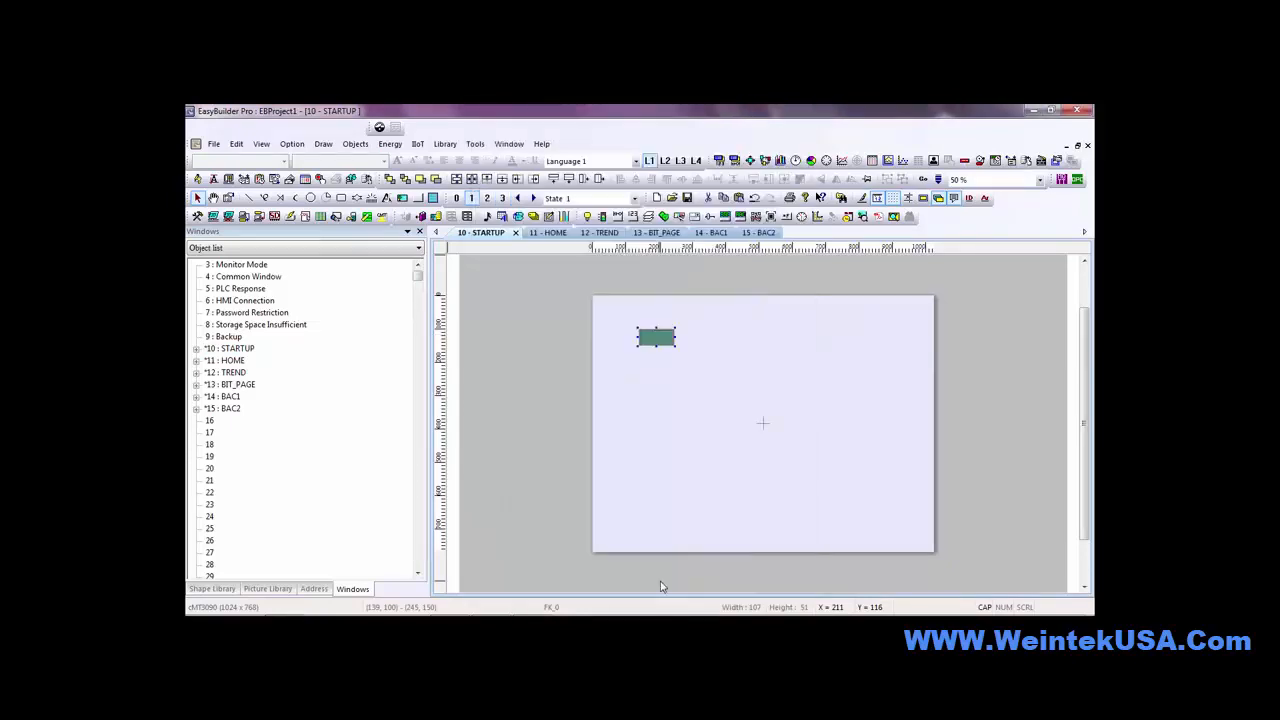
Turn off the picture of the function key on STARTUP so that it is invisible
{"action": "double_click", "coordinate": [655, 339]}
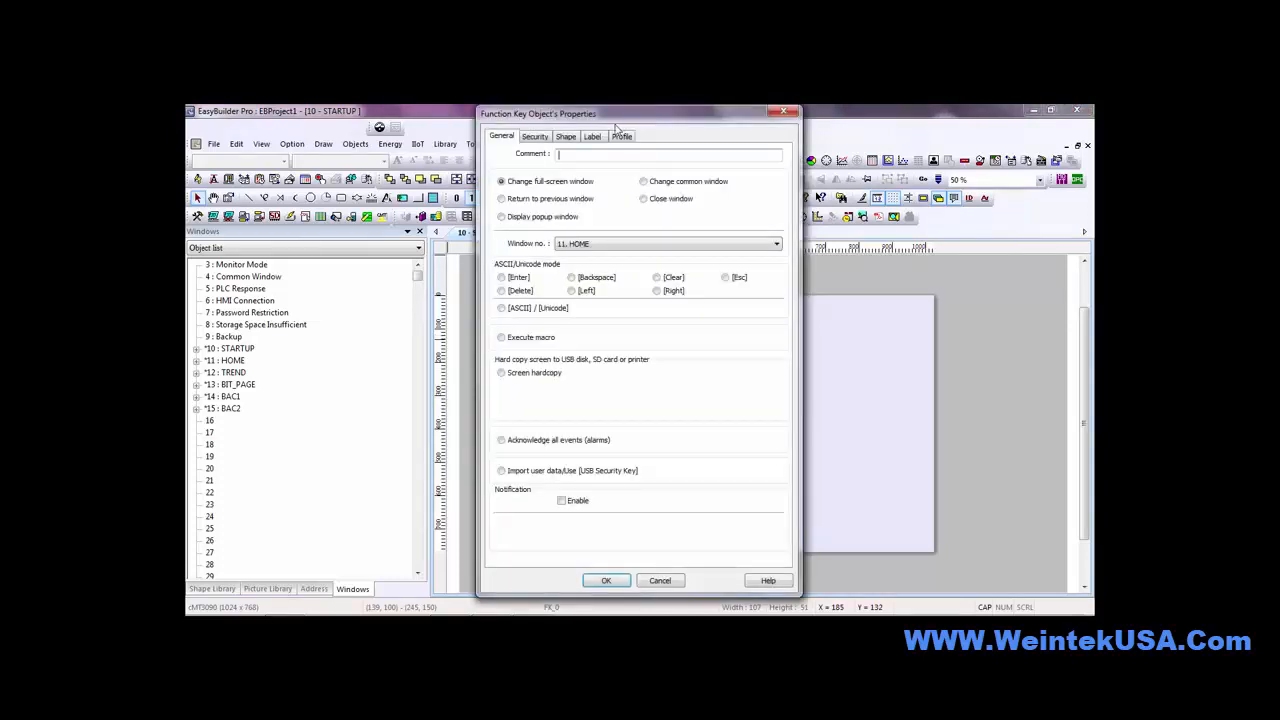
{"action": "left_click", "coordinate": [566, 137]}
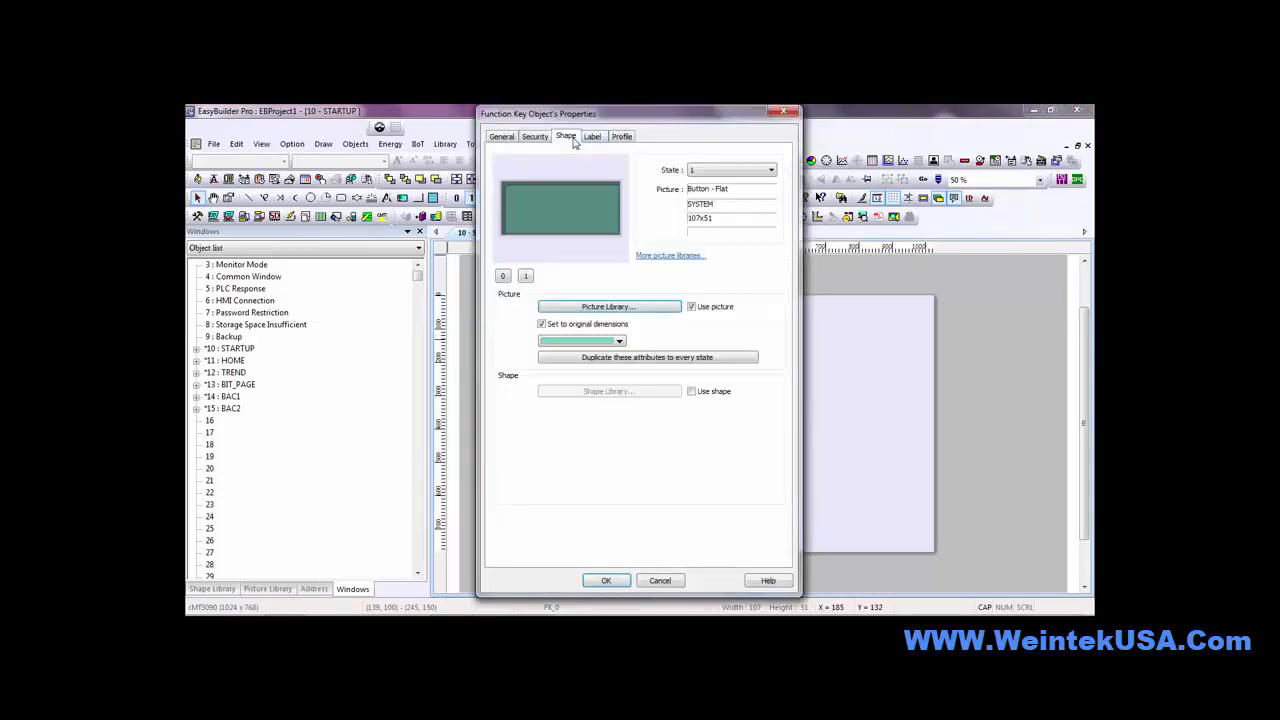
{"action": "left_click", "coordinate": [691, 307]}
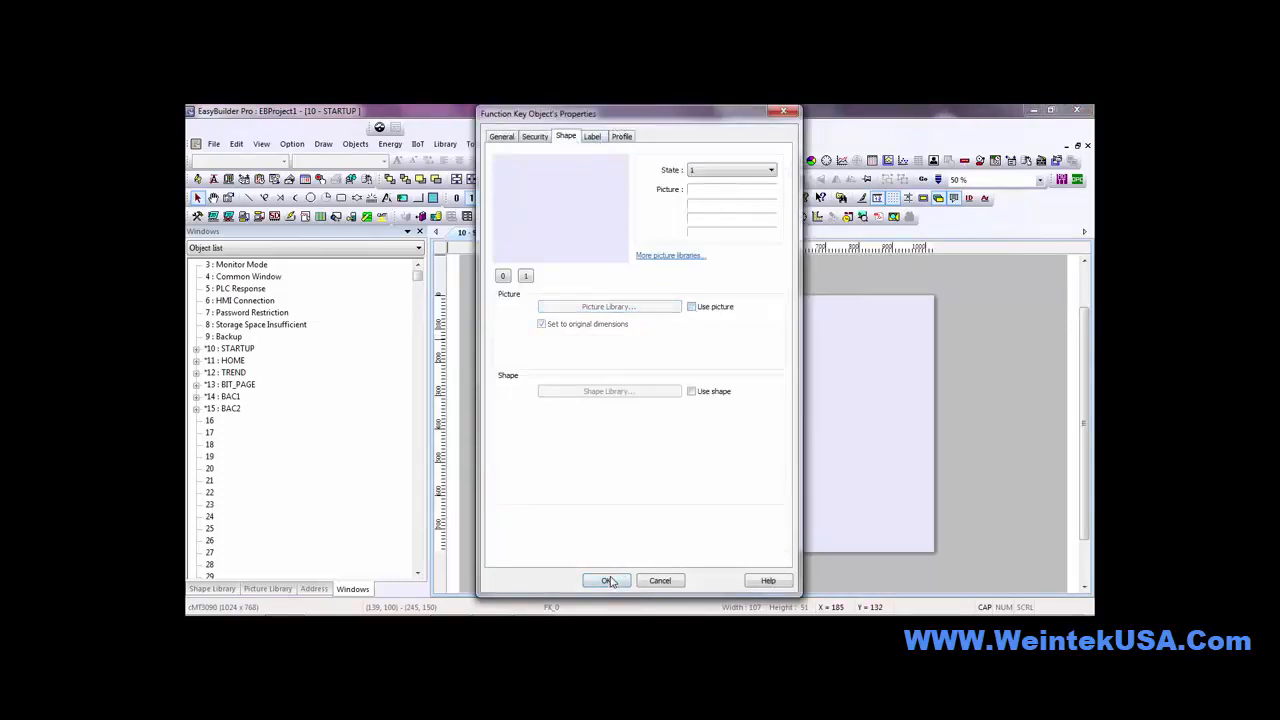
{"action": "left_click", "coordinate": [610, 581]}
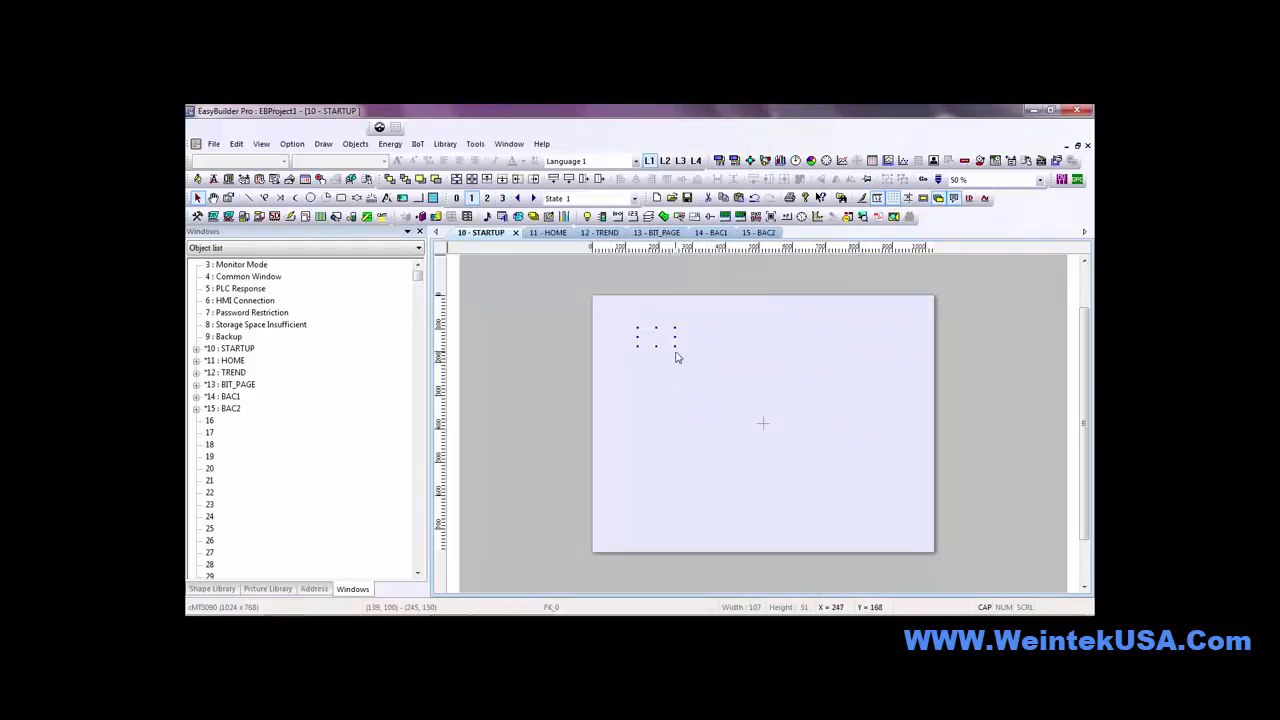
Enlarge the invisible function key to cover nearly the whole STARTUP window, leaving a narrow margin on all sides
{"action": "left_click_drag", "start_coordinate": [676, 347], "coordinate": [912, 528]}
{"action": "left_click_drag", "start_coordinate": [636, 327], "coordinate": [608, 311]}
{"action": "left_click", "coordinate": [643, 306]}
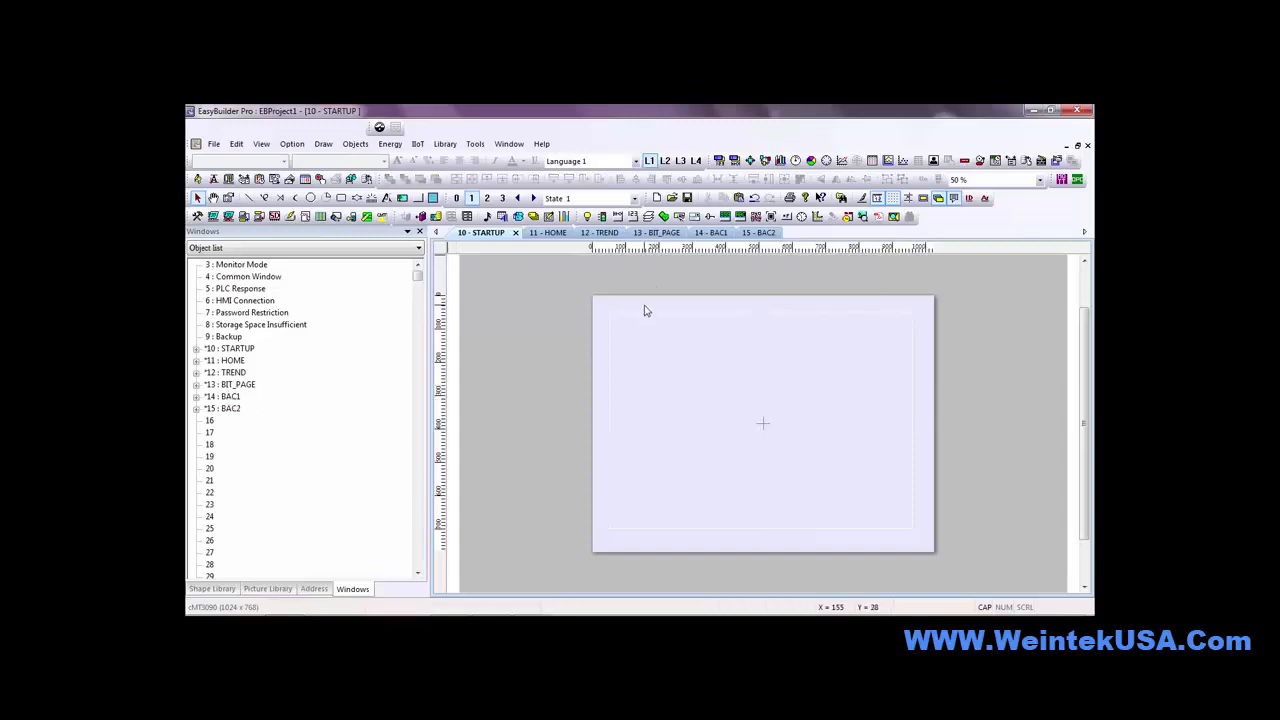
Create window 16 with the name BAC3
{"action": "right_click", "coordinate": [209, 422]}
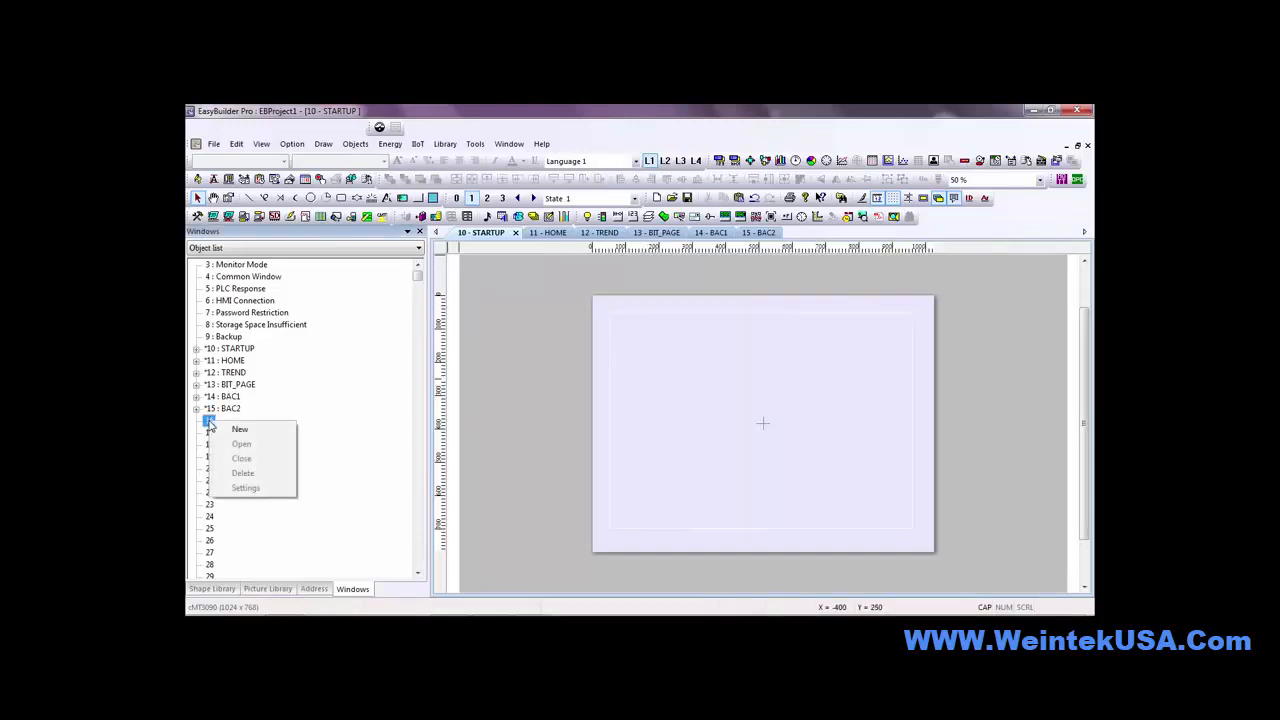
{"action": "left_click", "coordinate": [238, 430]}
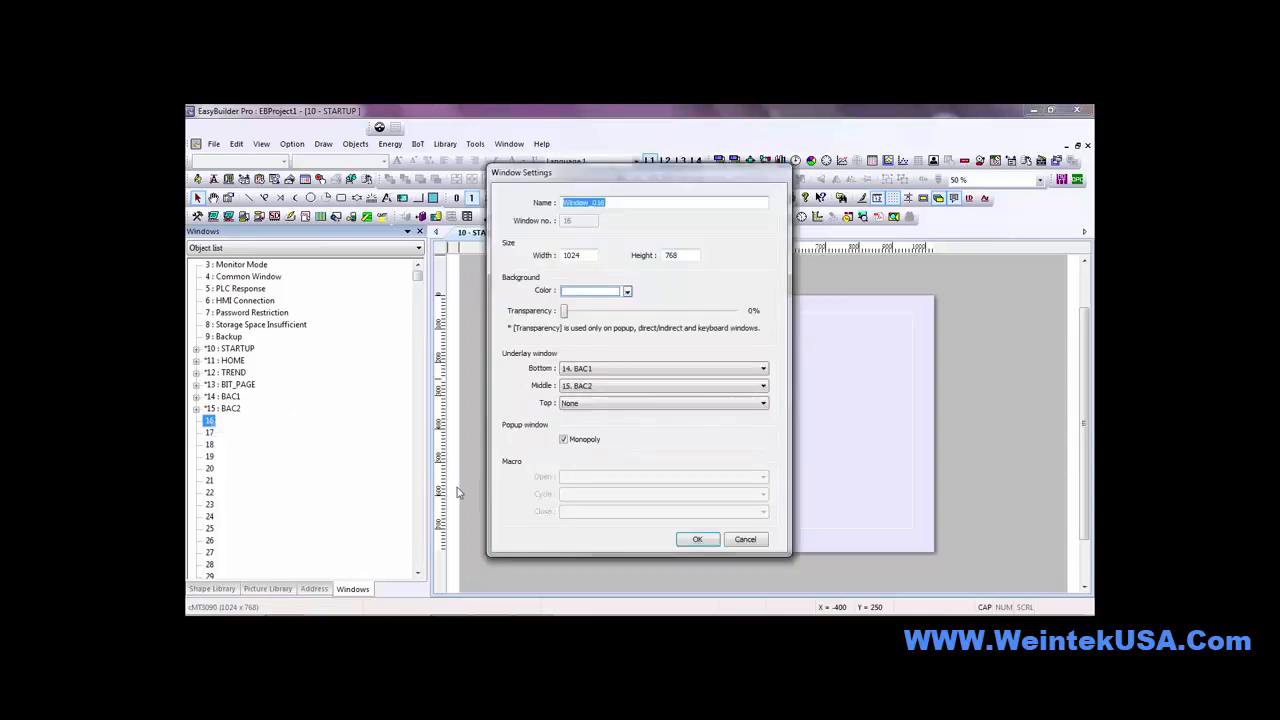
{"action": "type", "text": "BAC3"}
{"action": "left_click", "coordinate": [697, 541]}
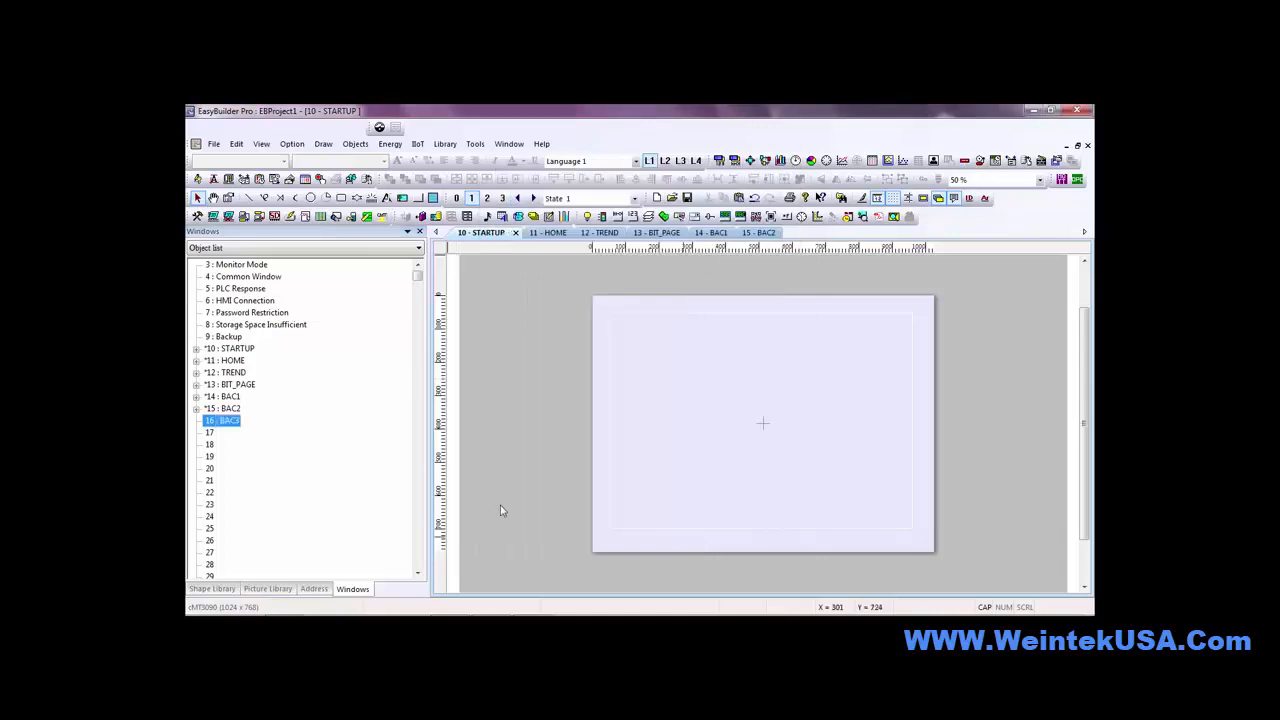
Open BAC3 and set its bottom and middle underlay windows to None
{"action": "double_click", "coordinate": [226, 421]}
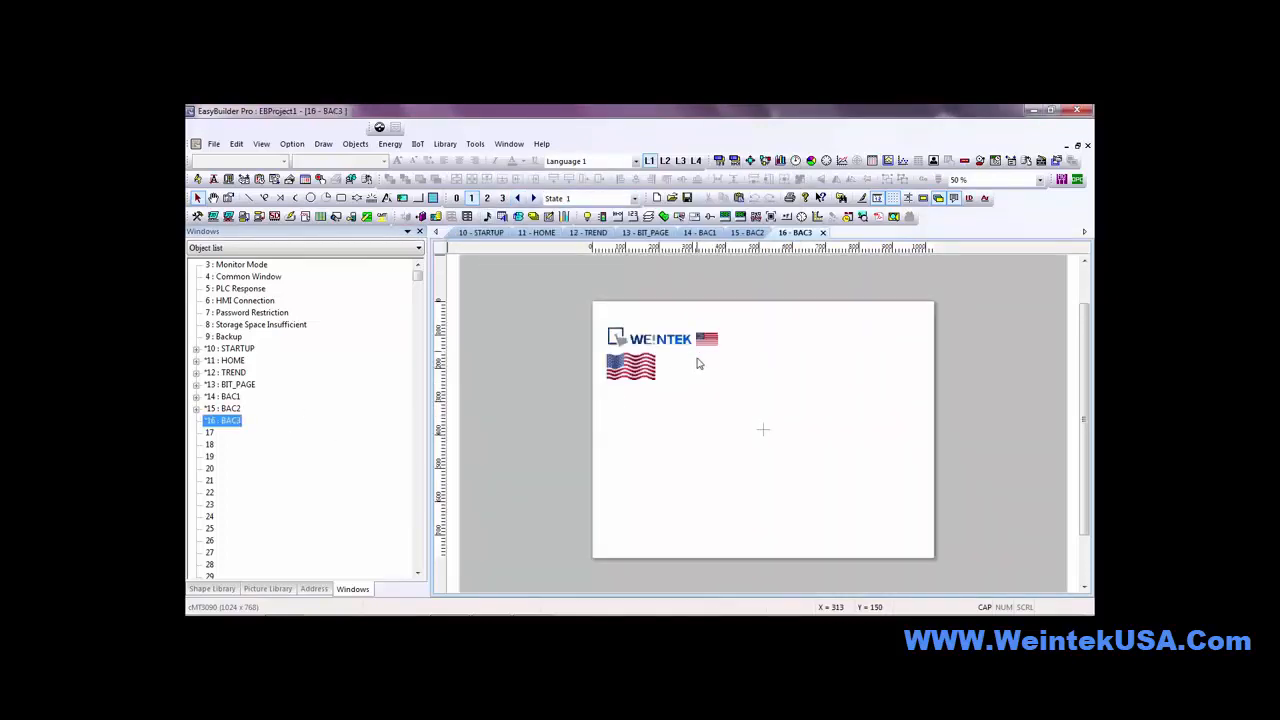
{"action": "right_click", "coordinate": [655, 423]}
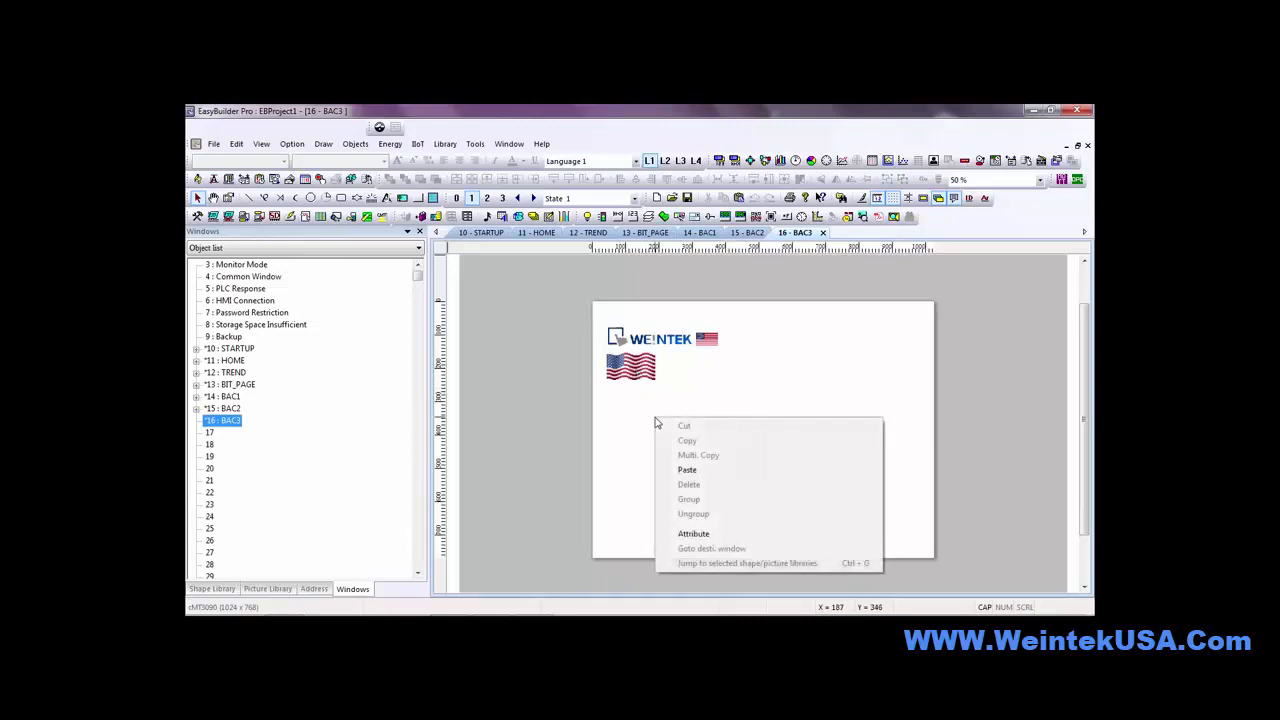
{"action": "left_click", "coordinate": [706, 531]}
{"action": "left_click", "coordinate": [590, 368]}
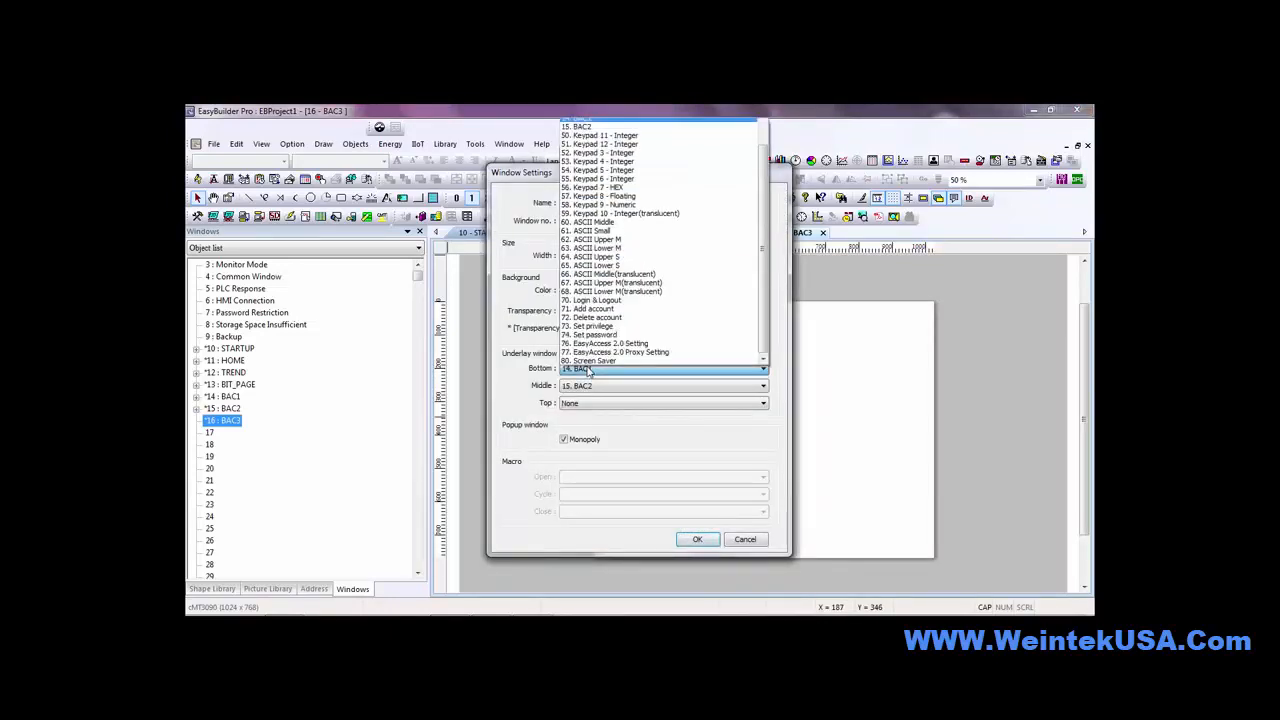
{"action": "scroll", "coordinate": [700, 200], "scroll_direction": "up", "scroll_amount": 5}
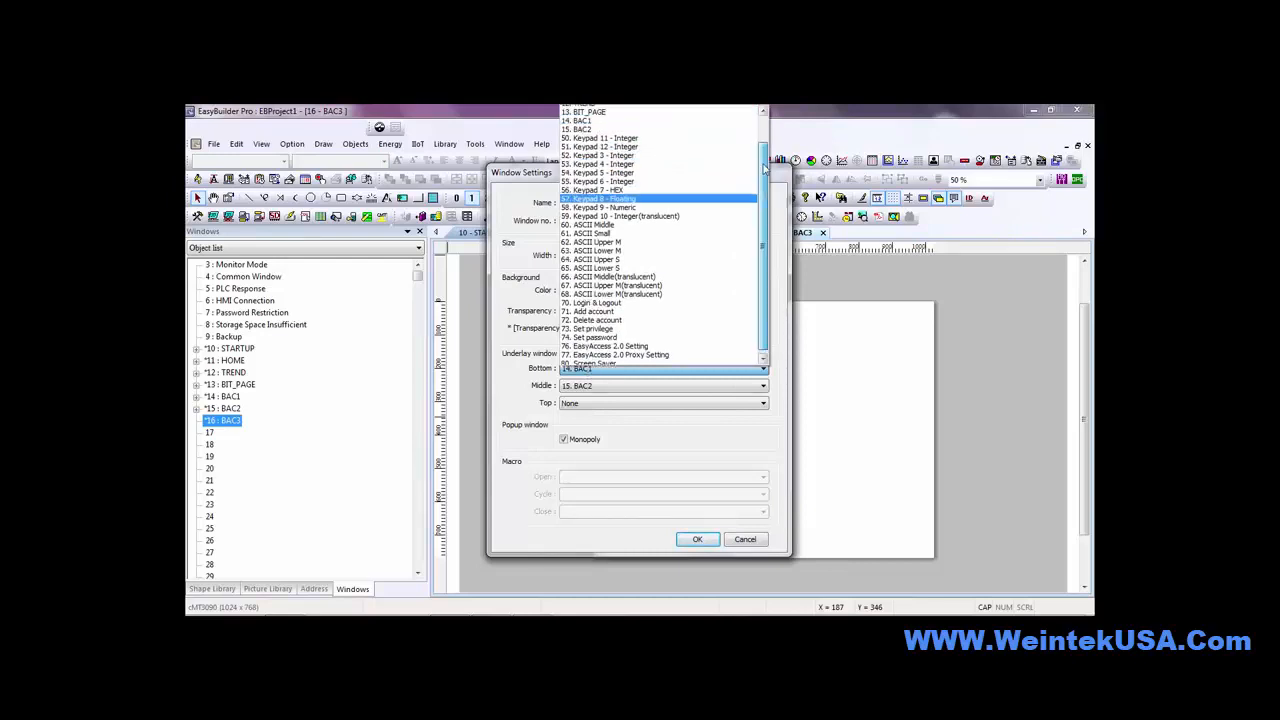
{"action": "left_click", "coordinate": [600, 110]}
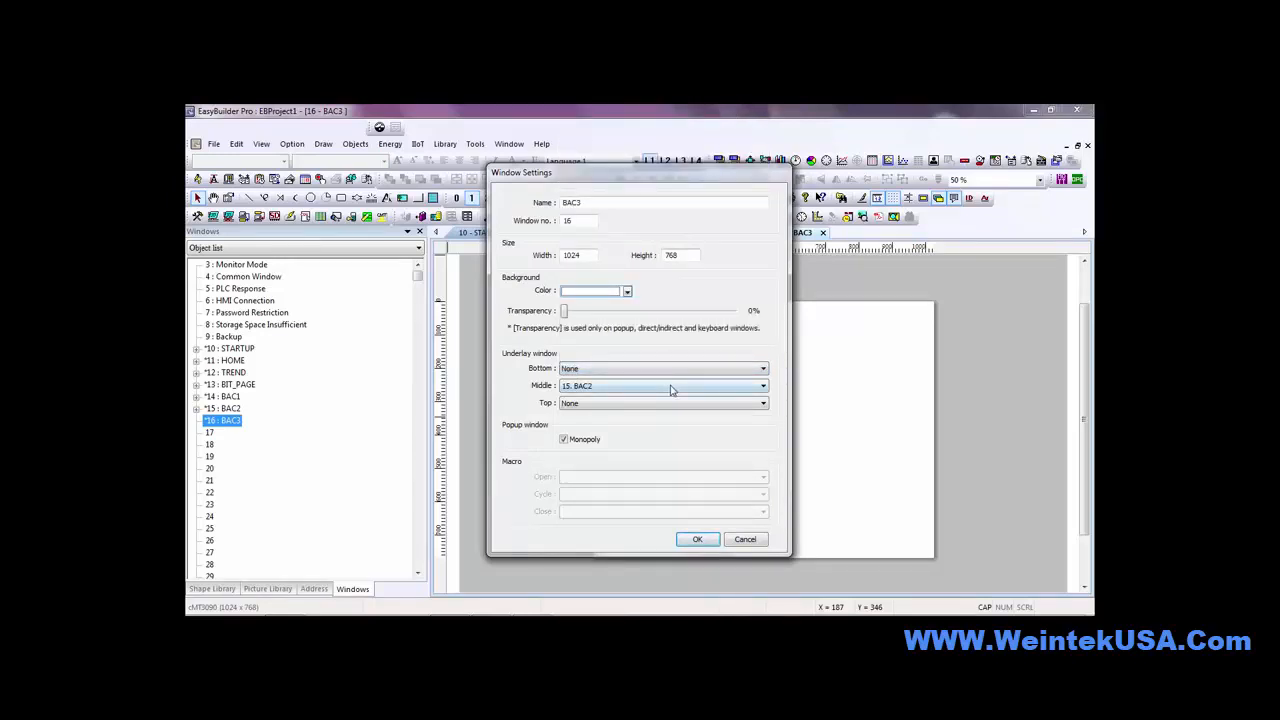
{"action": "left_click", "coordinate": [671, 390]}
{"action": "scroll", "coordinate": [757, 205], "scroll_direction": "up", "scroll_amount": 2}
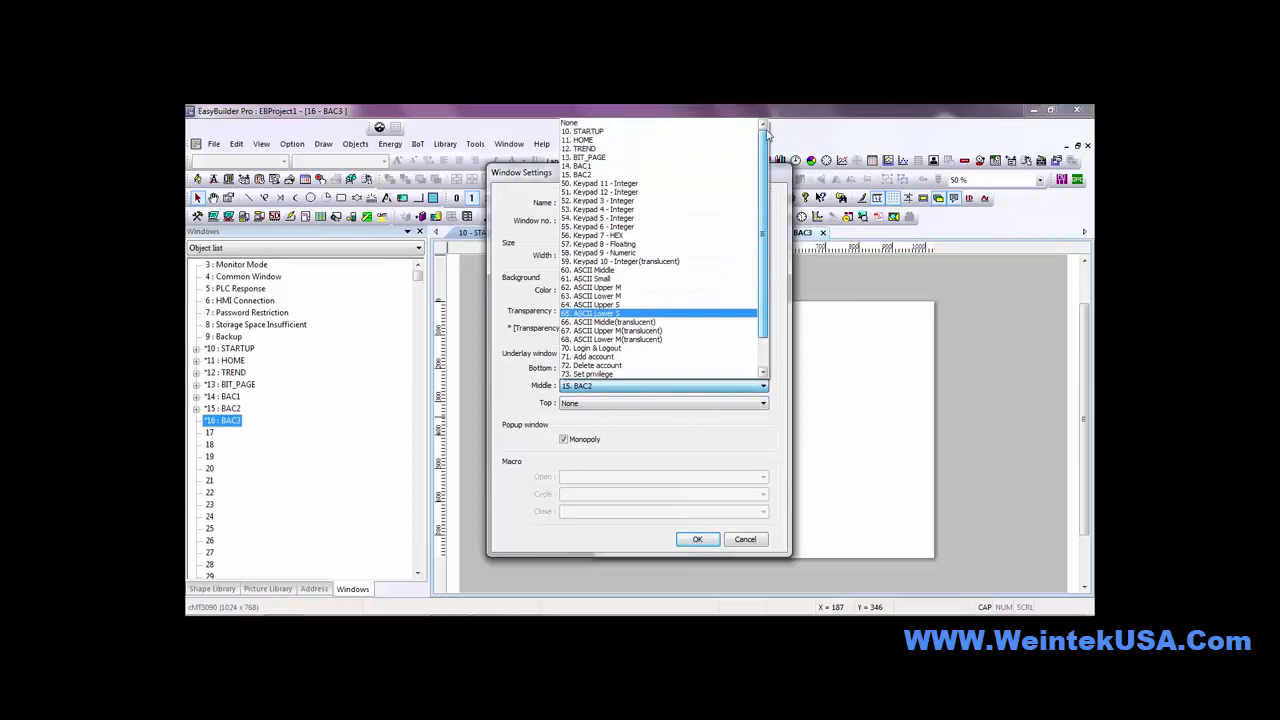
{"action": "left_click", "coordinate": [590, 122]}
{"action": "left_click", "coordinate": [698, 540]}
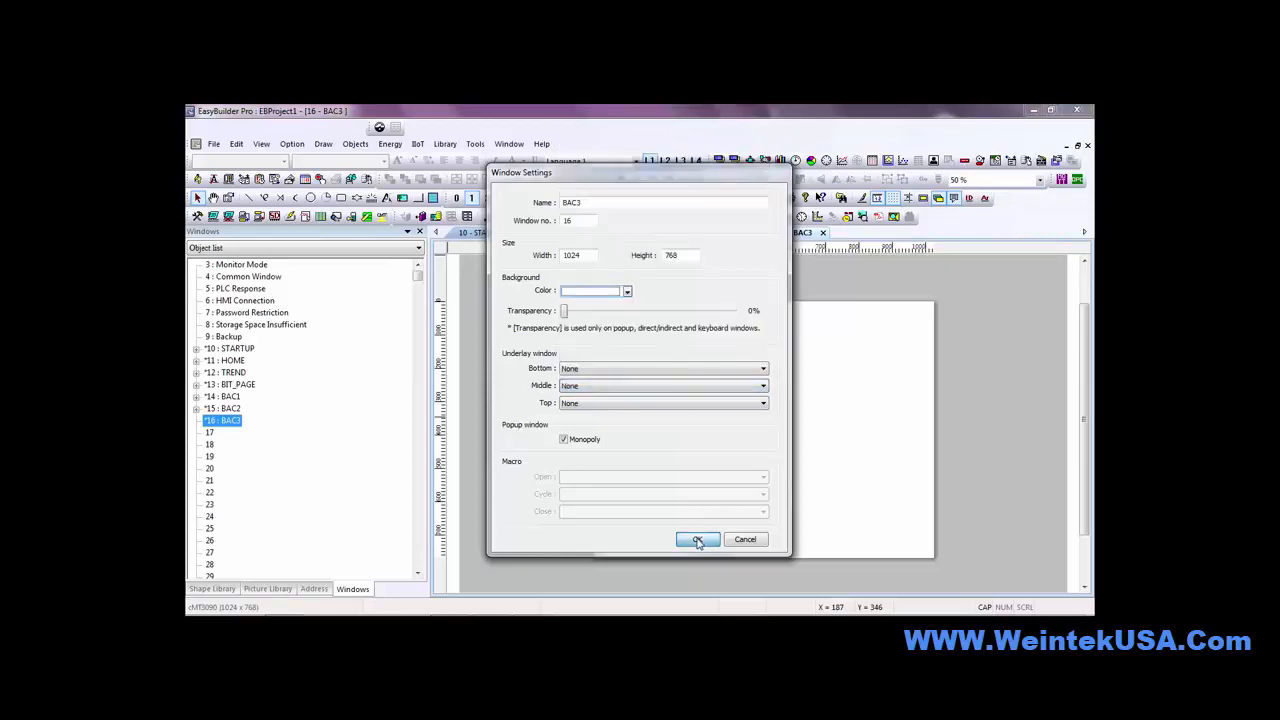
Start a new picture object using the Weintek logo from the project pictures
{"action": "left_click", "coordinate": [402, 199]}
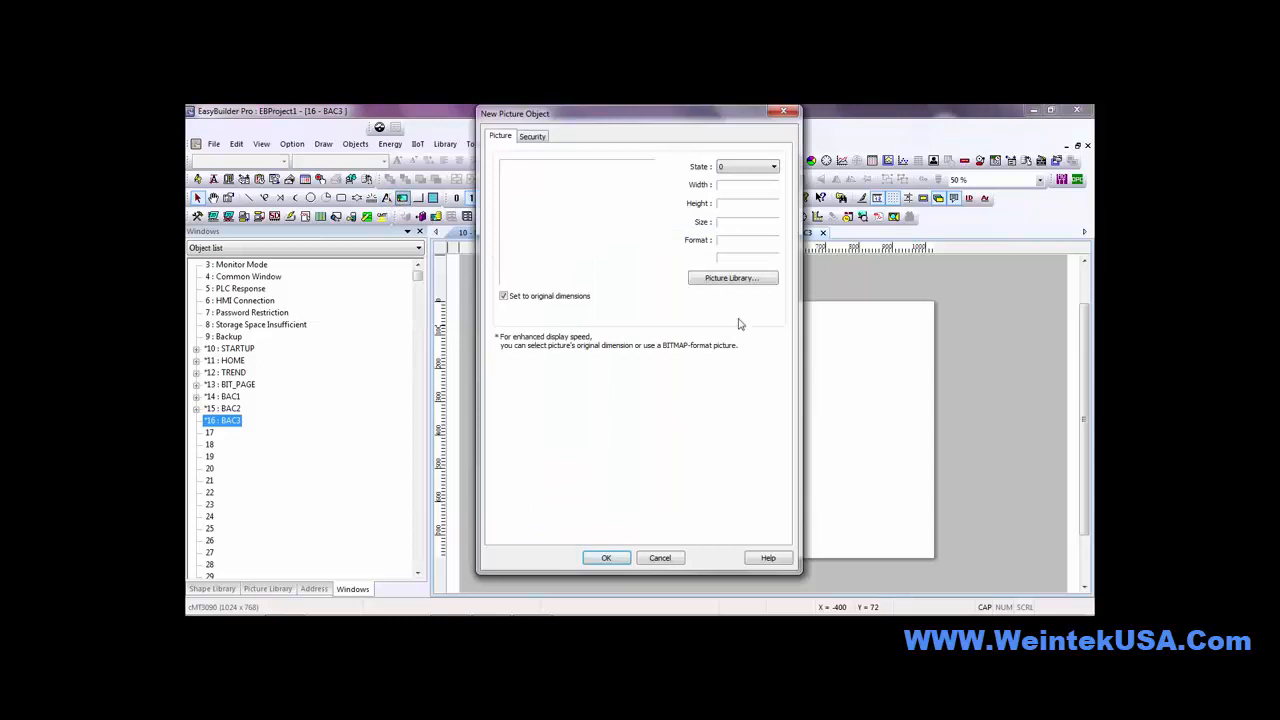
{"action": "left_click", "coordinate": [745, 280]}
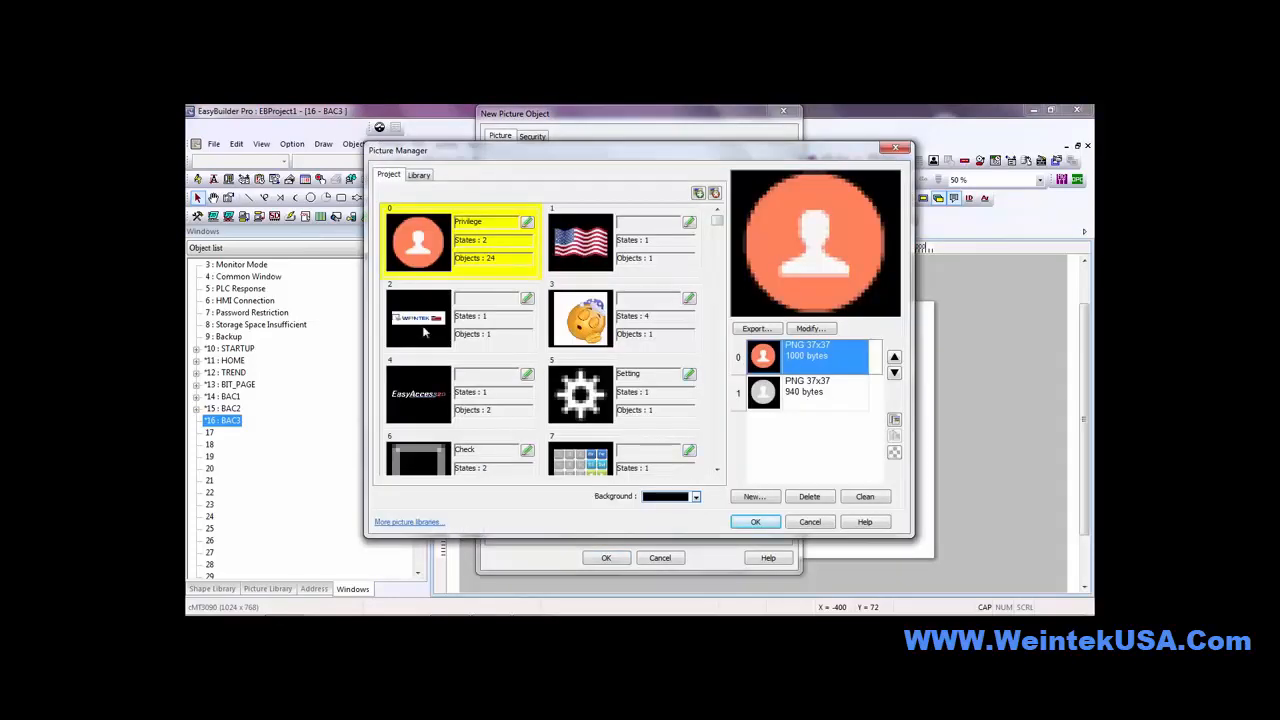
{"action": "left_click", "coordinate": [428, 330]}
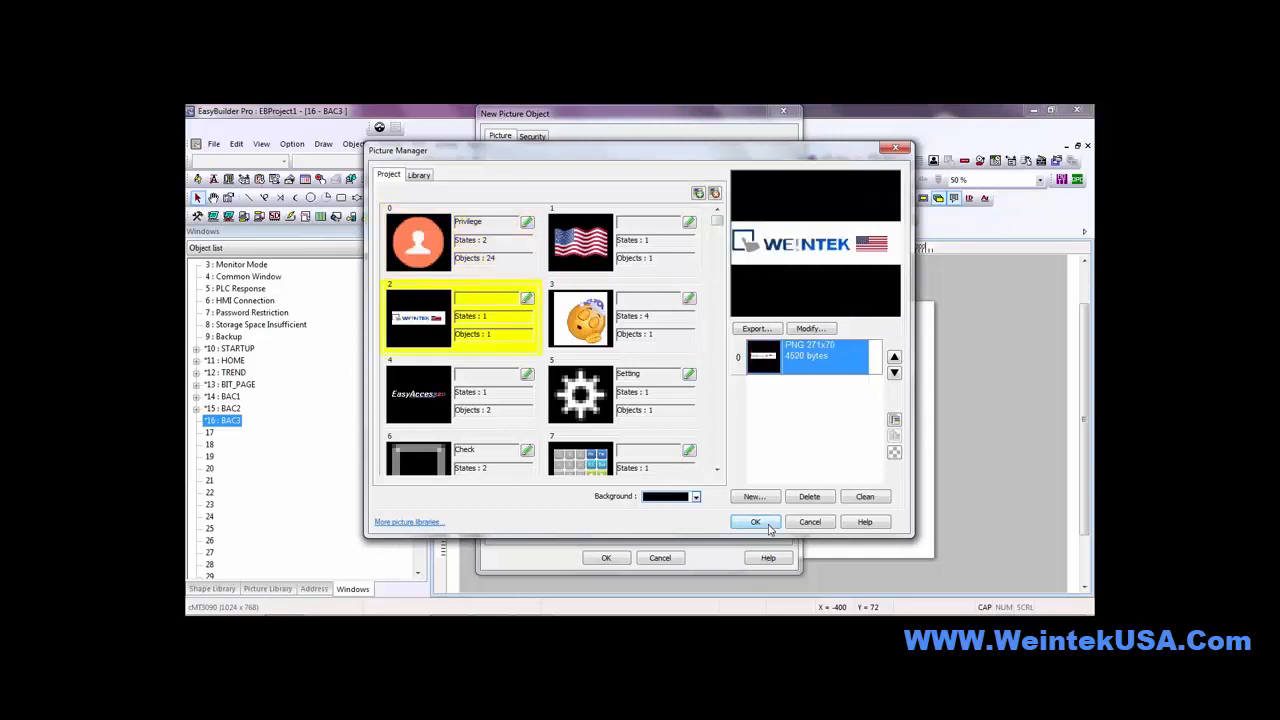
{"action": "left_click", "coordinate": [764, 524]}
{"action": "left_click", "coordinate": [606, 558]}
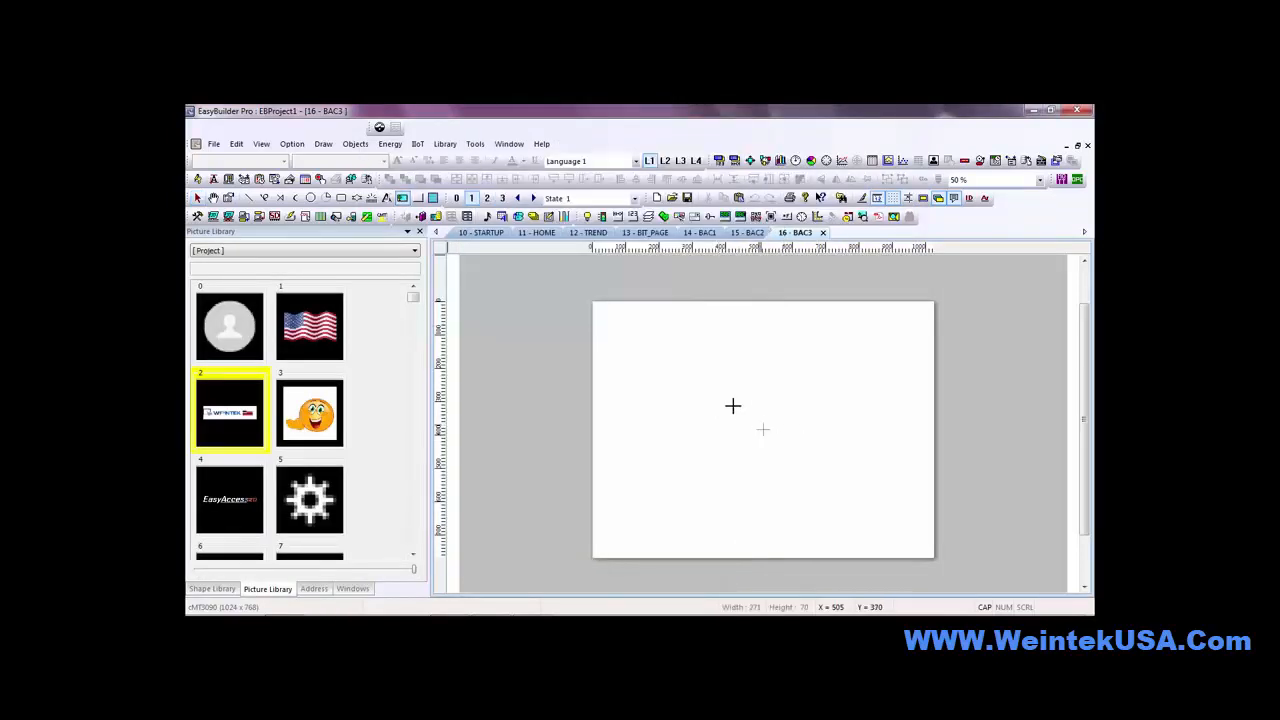
Place the logo in the upper-left area of BAC3 and enlarge it to about 735 by 340
{"action": "left_click", "coordinate": [645, 358]}
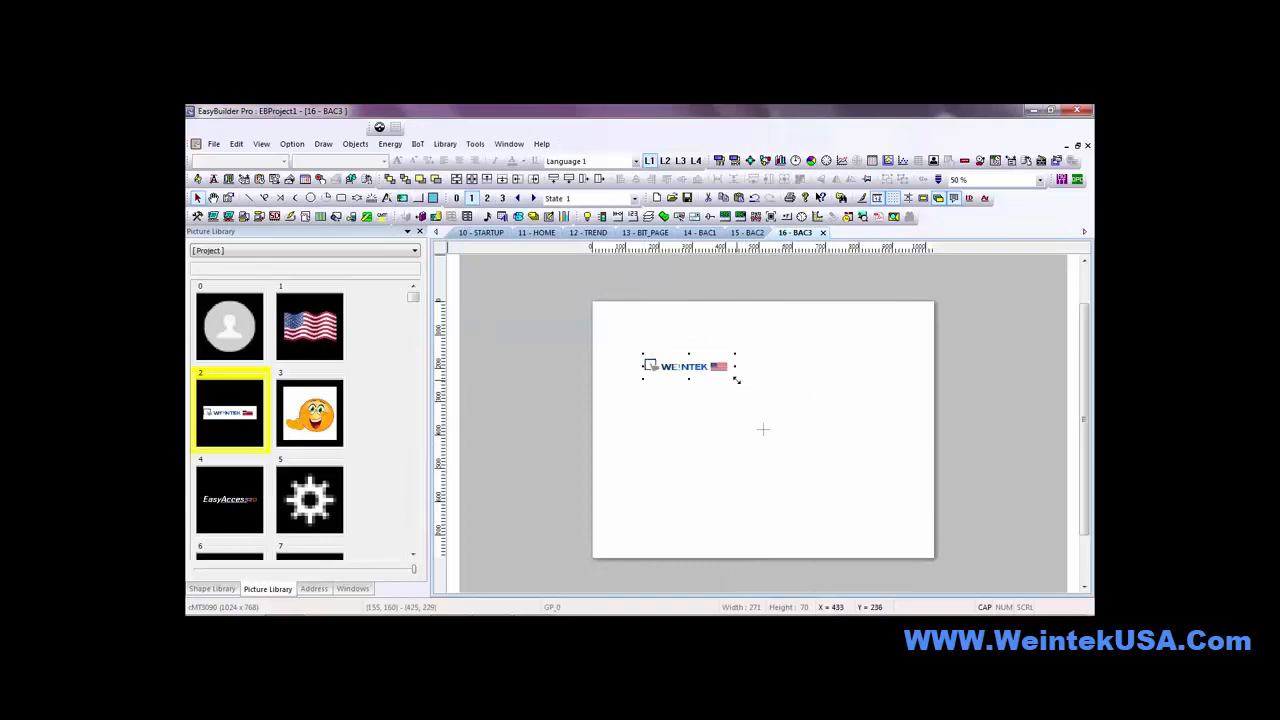
{"action": "left_click_drag", "start_coordinate": [736, 380], "coordinate": [836, 455]}
{"action": "left_click_drag", "start_coordinate": [736, 380], "coordinate": [890, 464]}
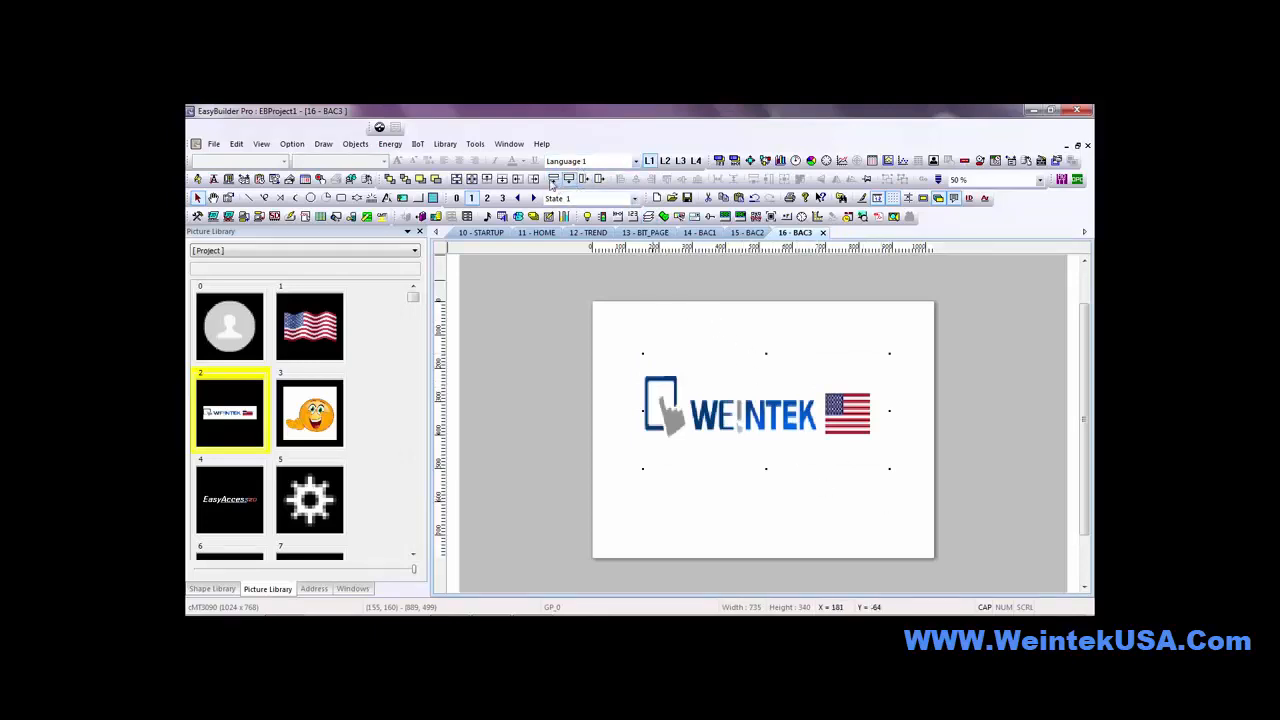
Center the Weintek logo both horizontally and vertically in the BAC3 window
{"action": "left_click", "coordinate": [472, 179]}
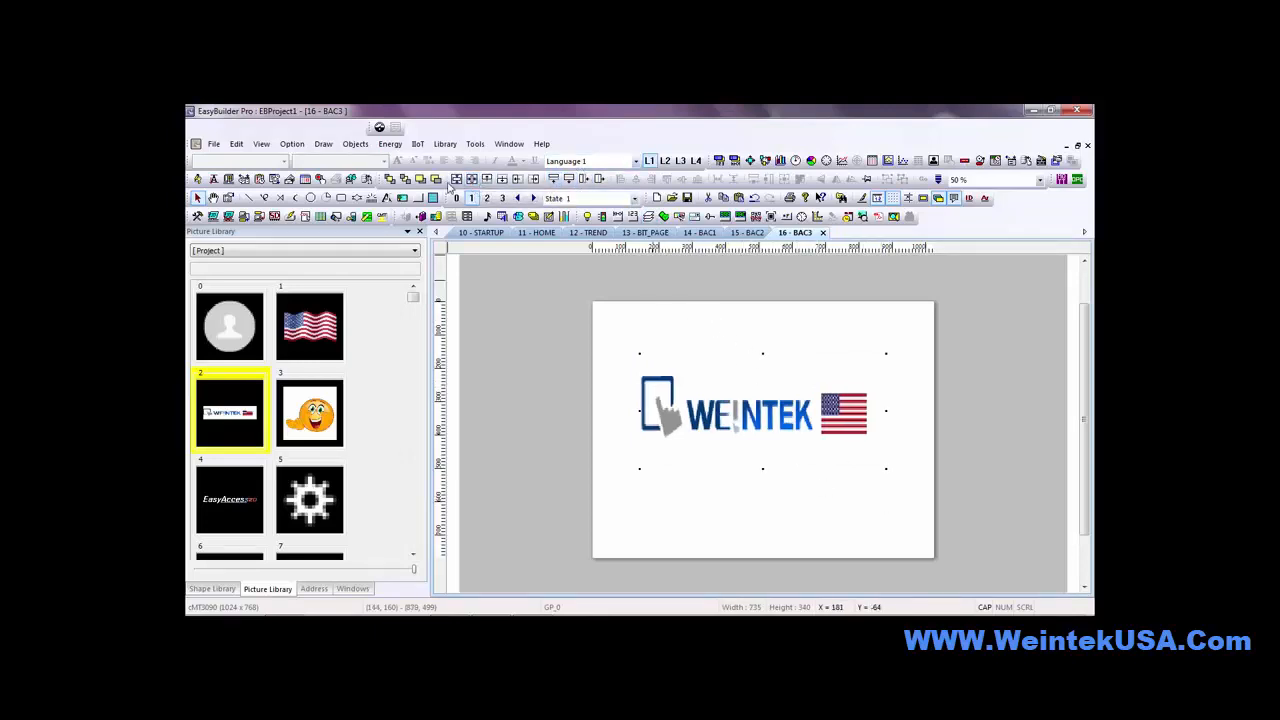
{"action": "left_click", "coordinate": [456, 179]}
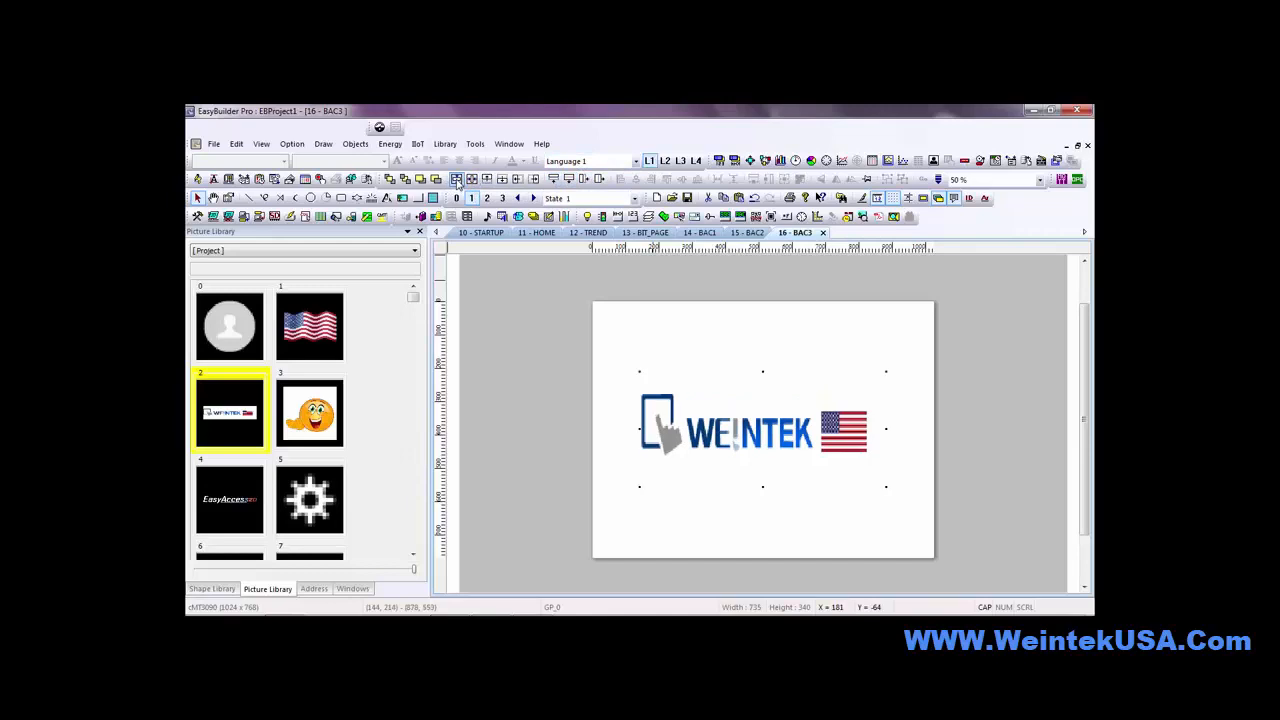
{"action": "left_click", "coordinate": [668, 338]}
Open the STARTUP window and set its bottom underlay window to 16. BAC3
{"action": "left_click", "coordinate": [352, 589]}
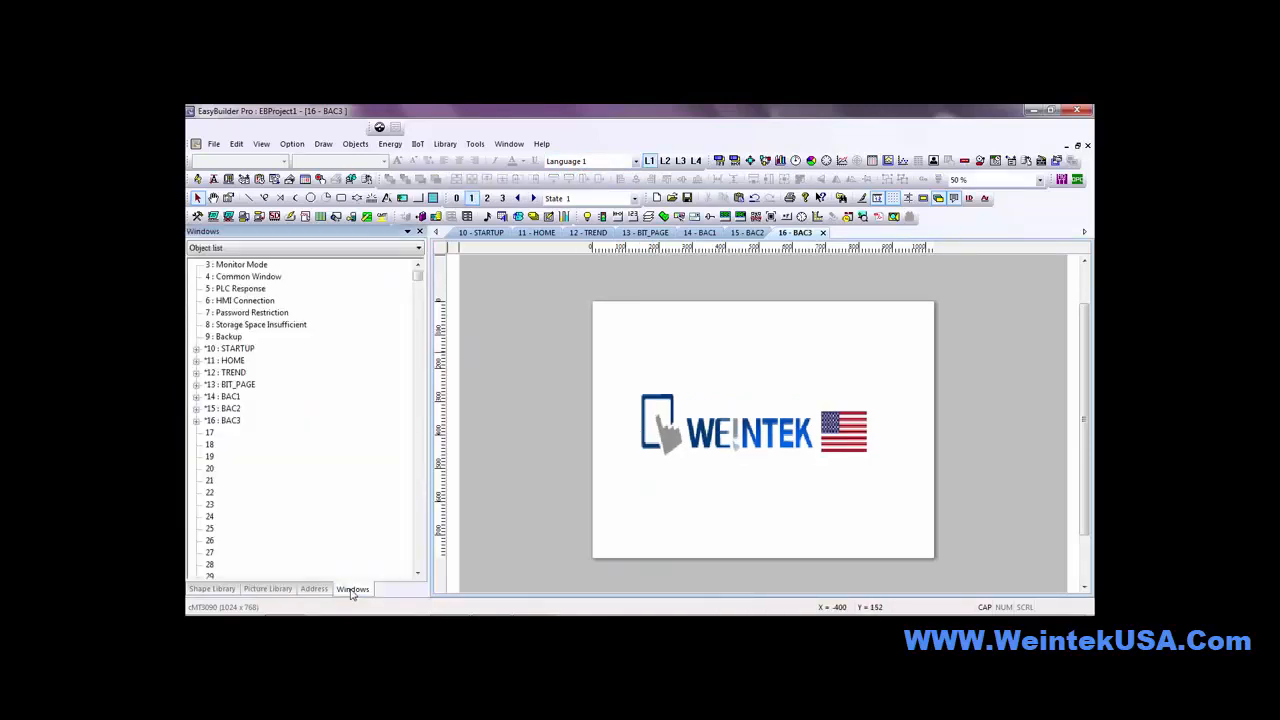
{"action": "double_click", "coordinate": [234, 349]}
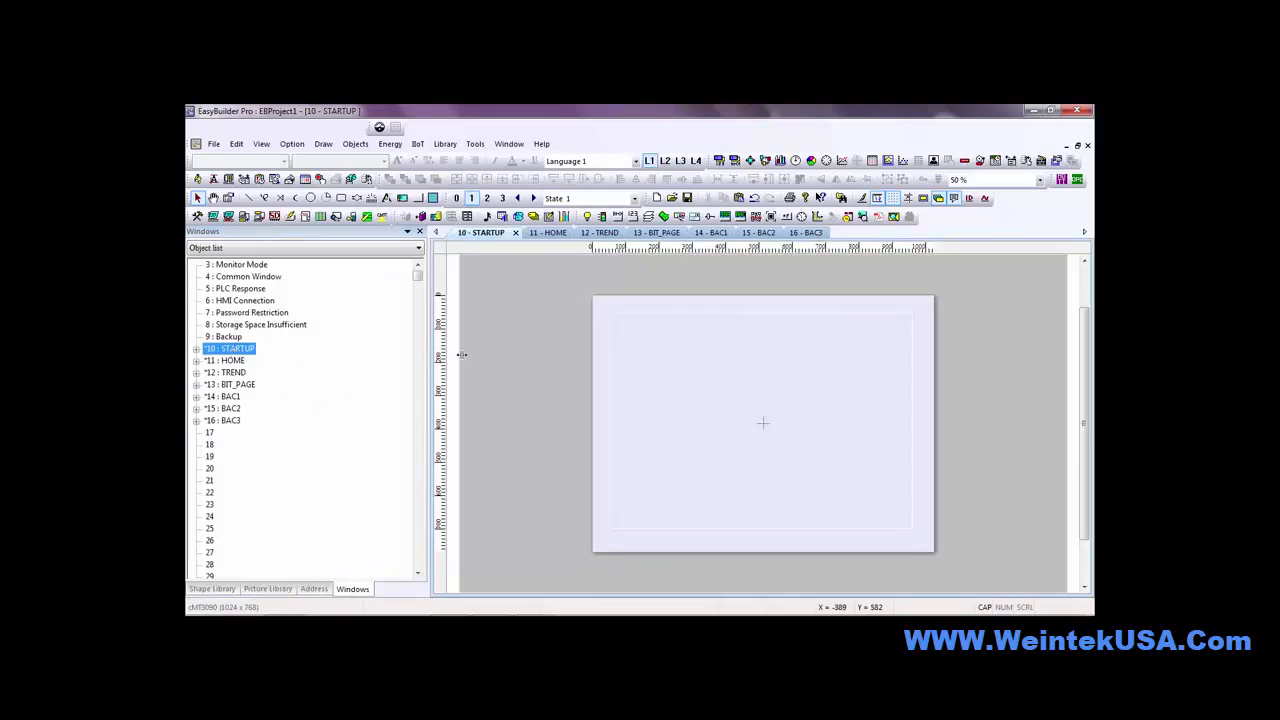
{"action": "right_click", "coordinate": [595, 421]}
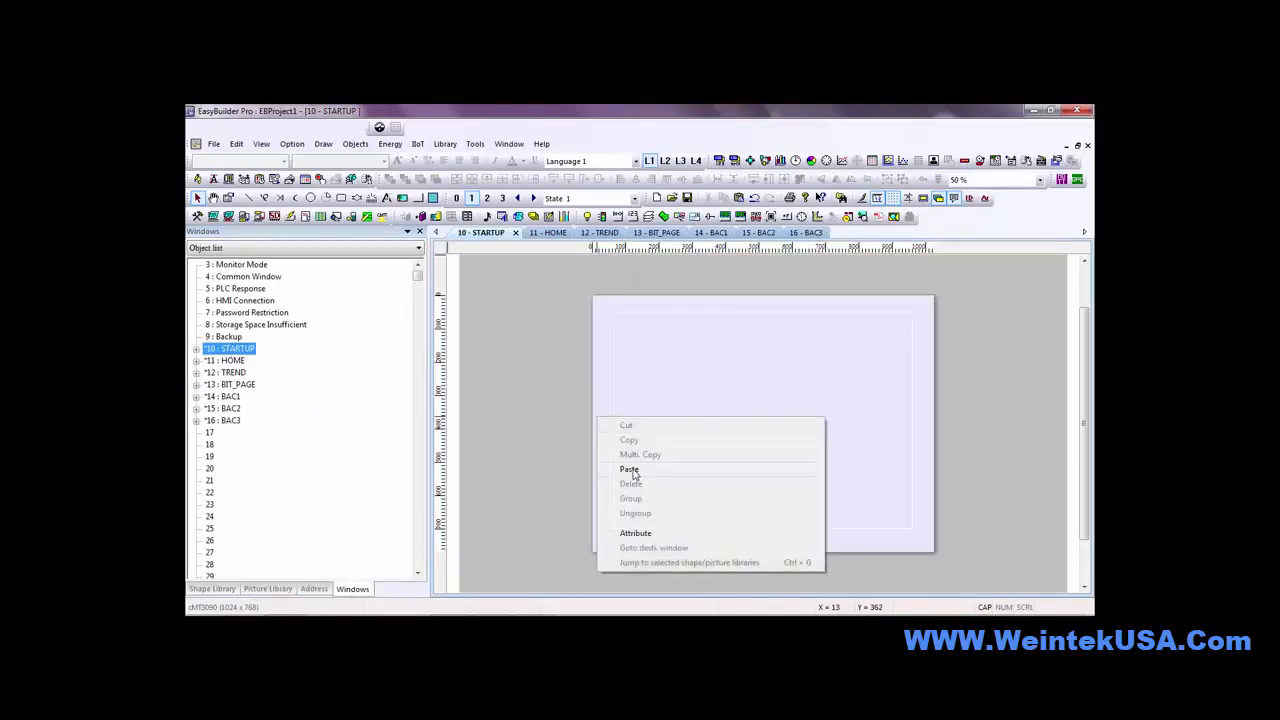
{"action": "left_click", "coordinate": [632, 534]}
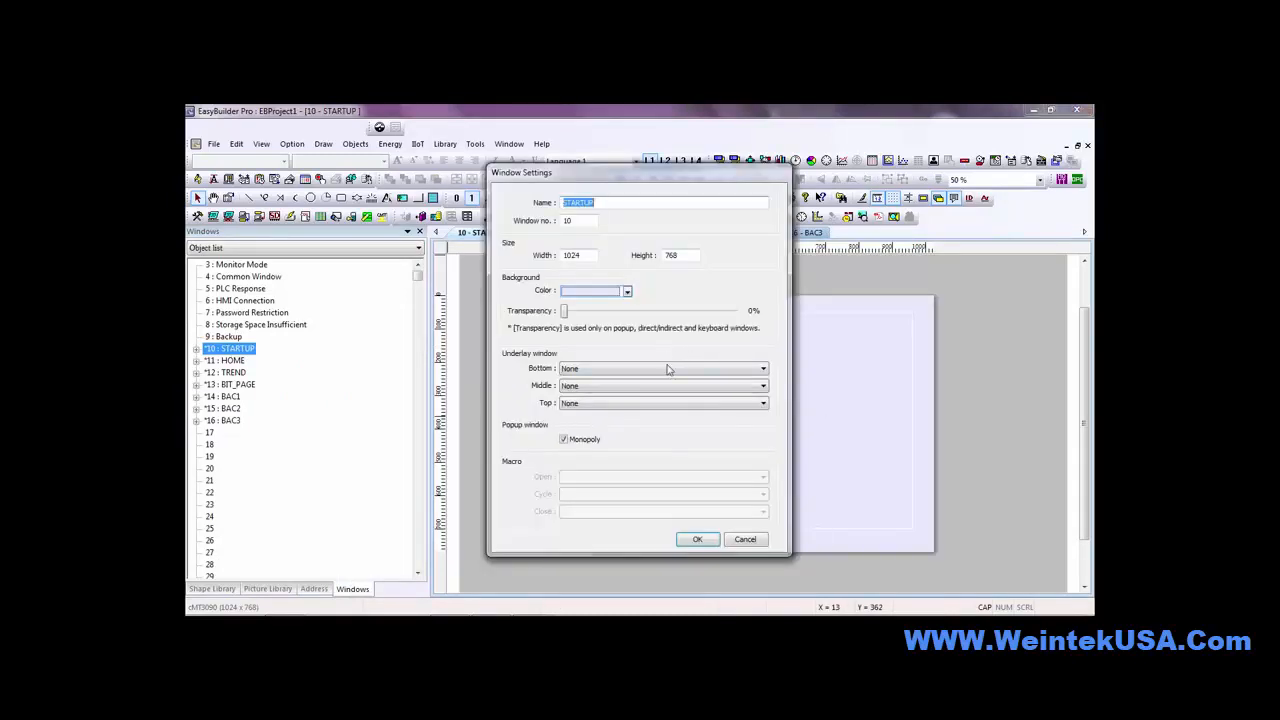
{"action": "left_click", "coordinate": [676, 368]}
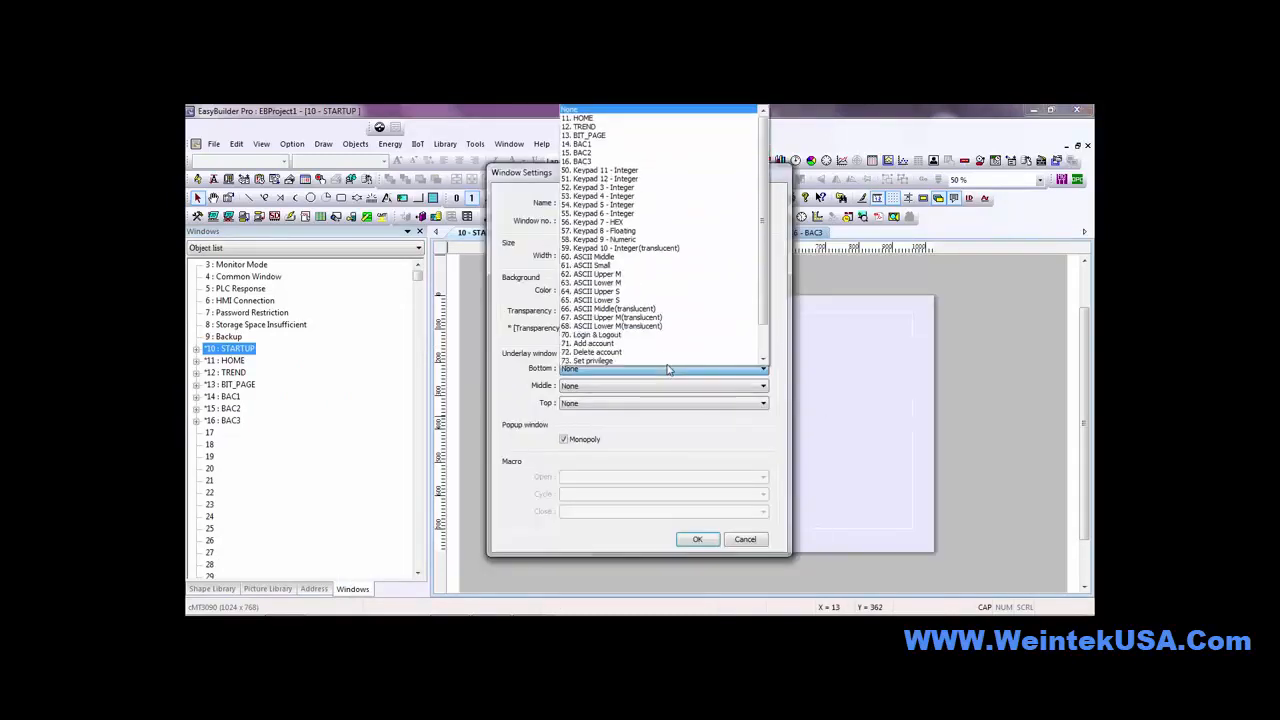
{"action": "left_click", "coordinate": [666, 162]}
{"action": "left_click", "coordinate": [698, 540]}
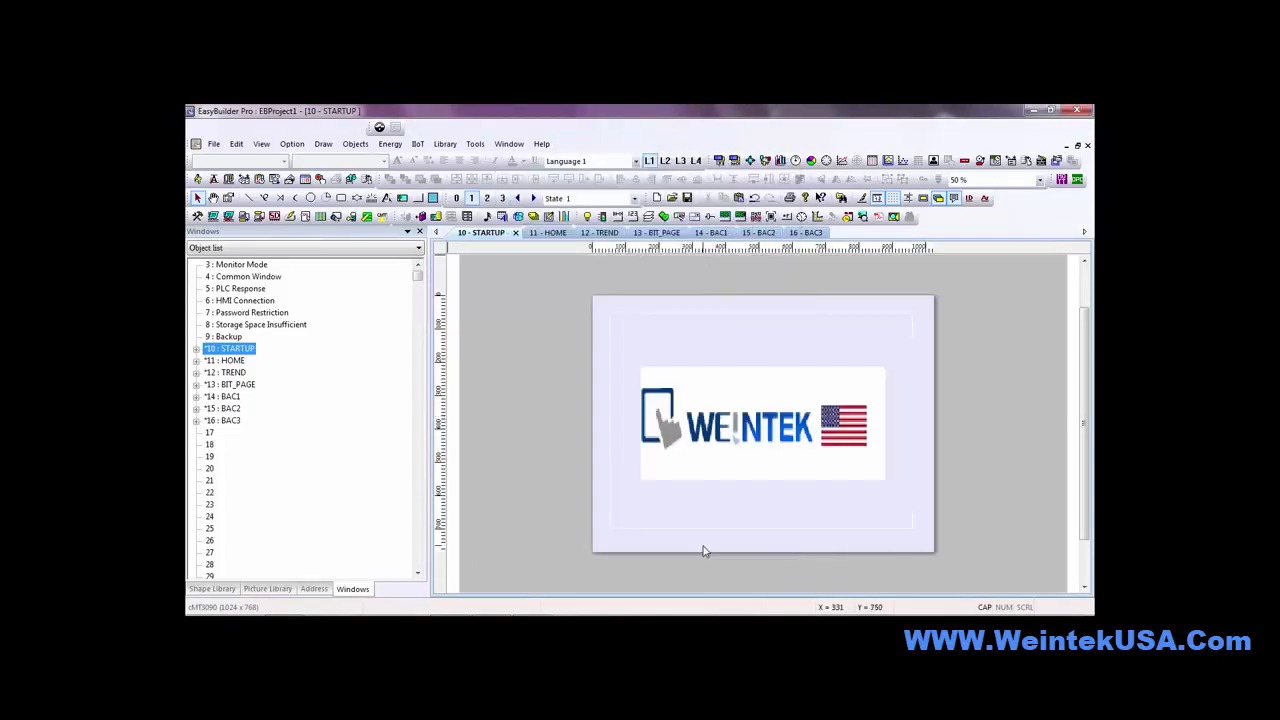
Set the STARTUP window's background to a custom white color sampled from the logo picture's background
{"action": "right_click", "coordinate": [616, 312]}
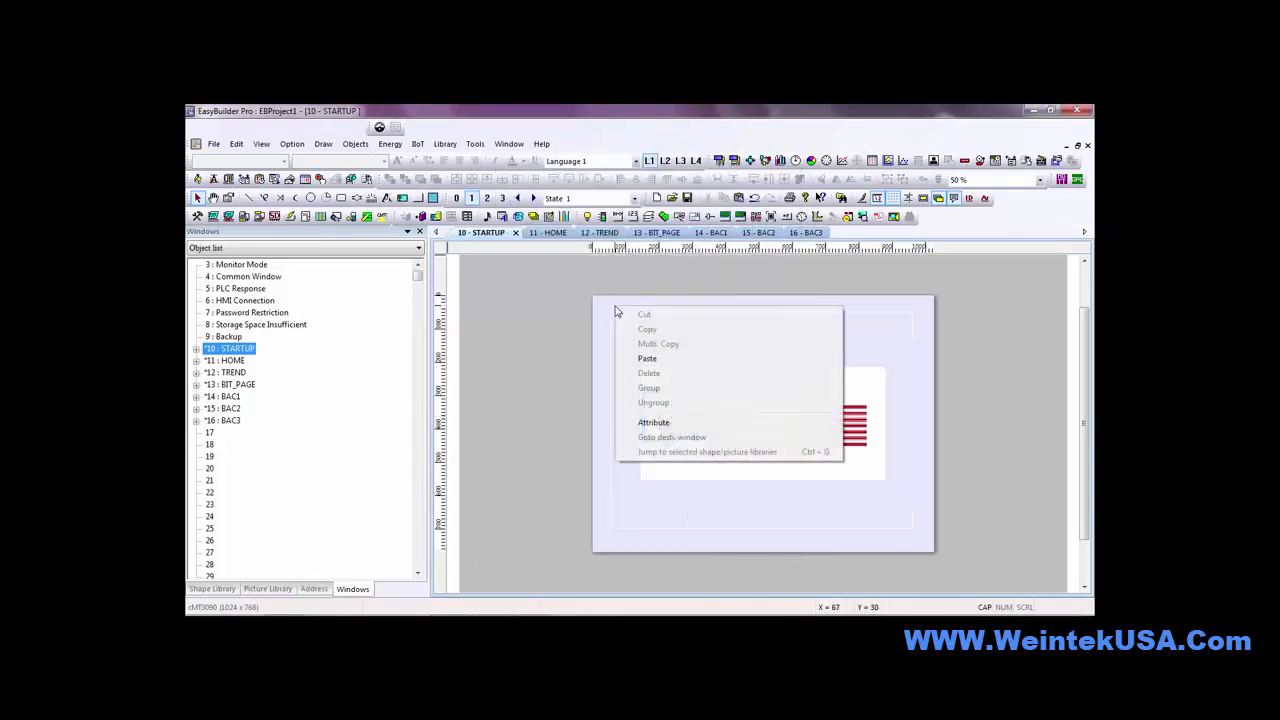
{"action": "left_click", "coordinate": [652, 422]}
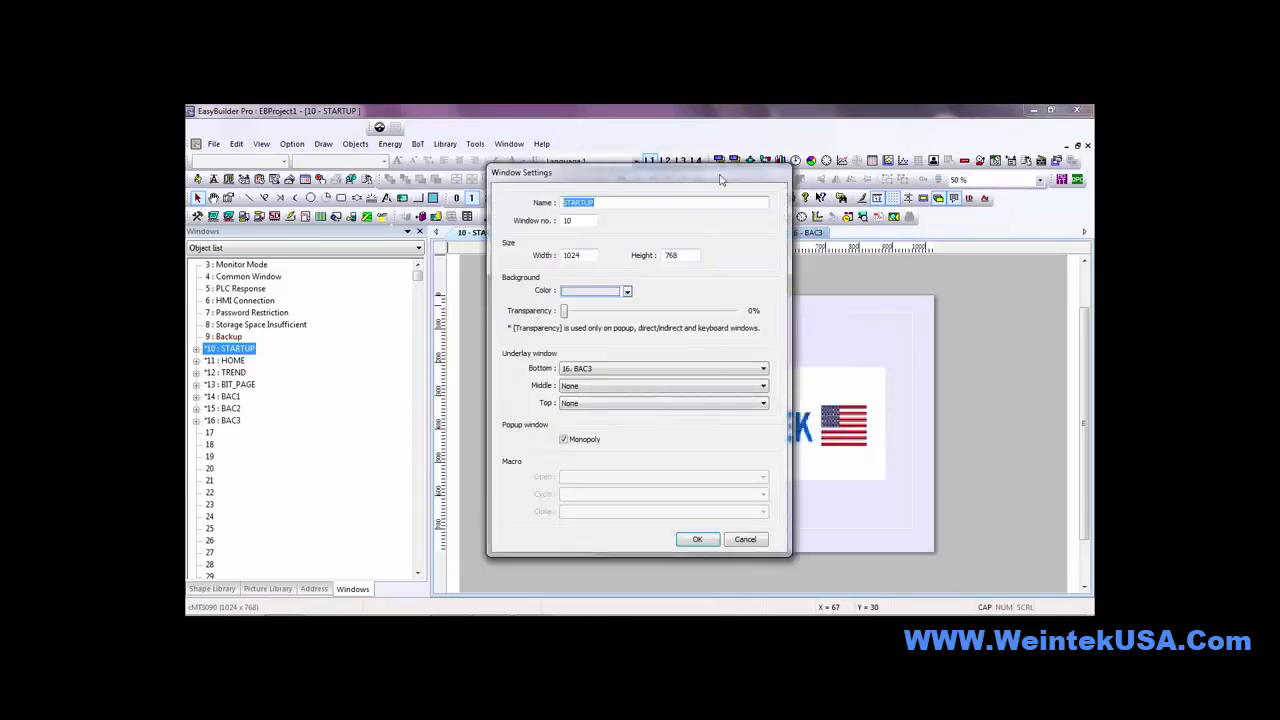
{"action": "left_click_drag", "start_coordinate": [720, 180], "coordinate": [578, 208]}
{"action": "left_click", "coordinate": [485, 322]}
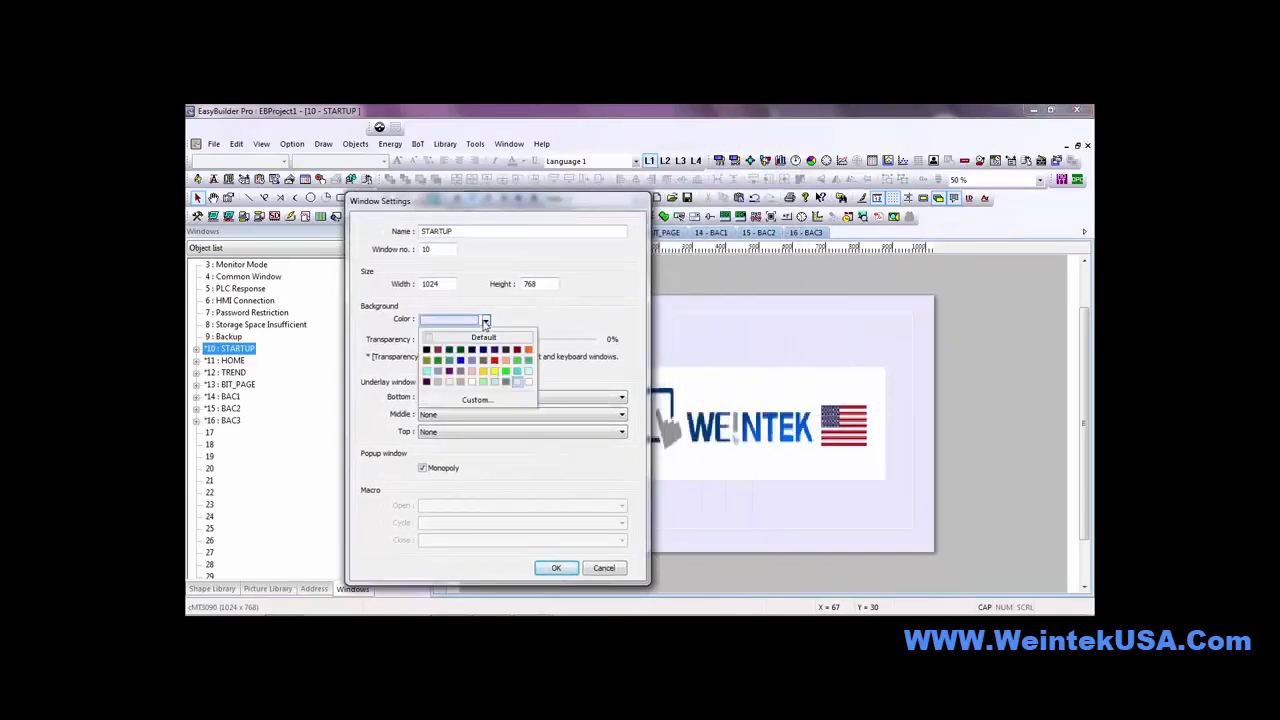
{"action": "left_click", "coordinate": [491, 405]}
{"action": "left_click", "coordinate": [594, 350]}
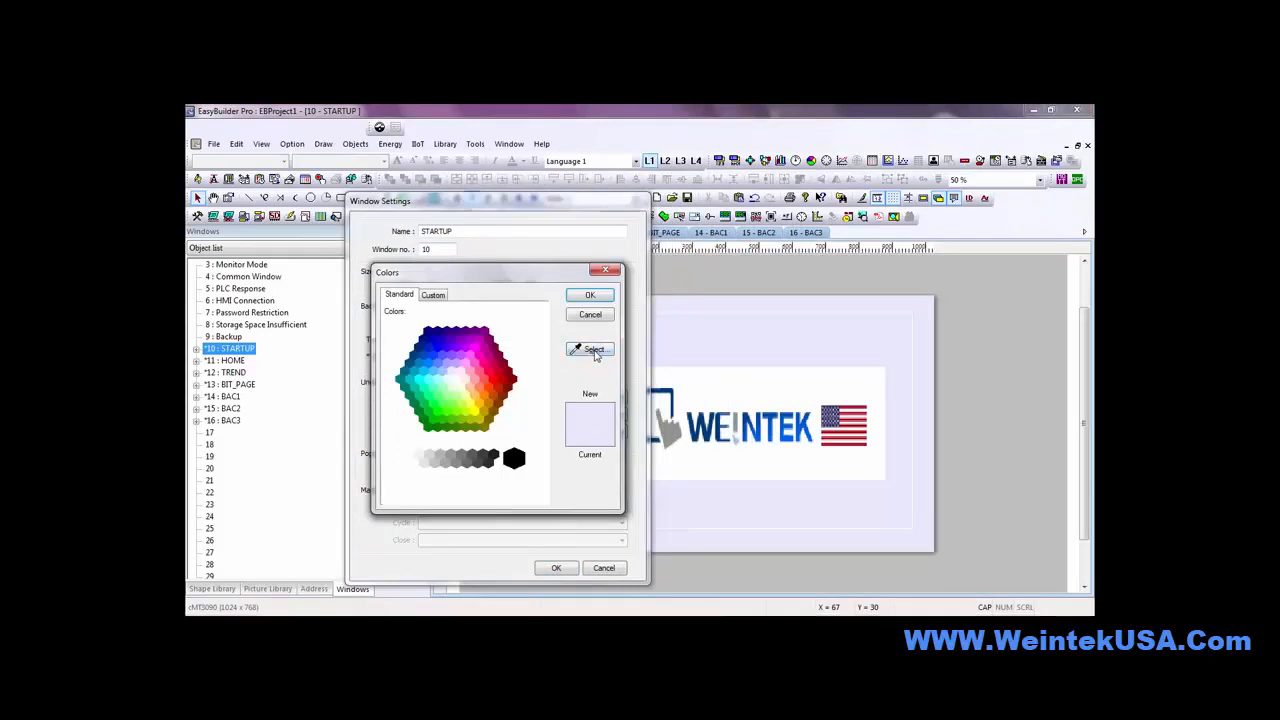
{"action": "left_click", "coordinate": [738, 396]}
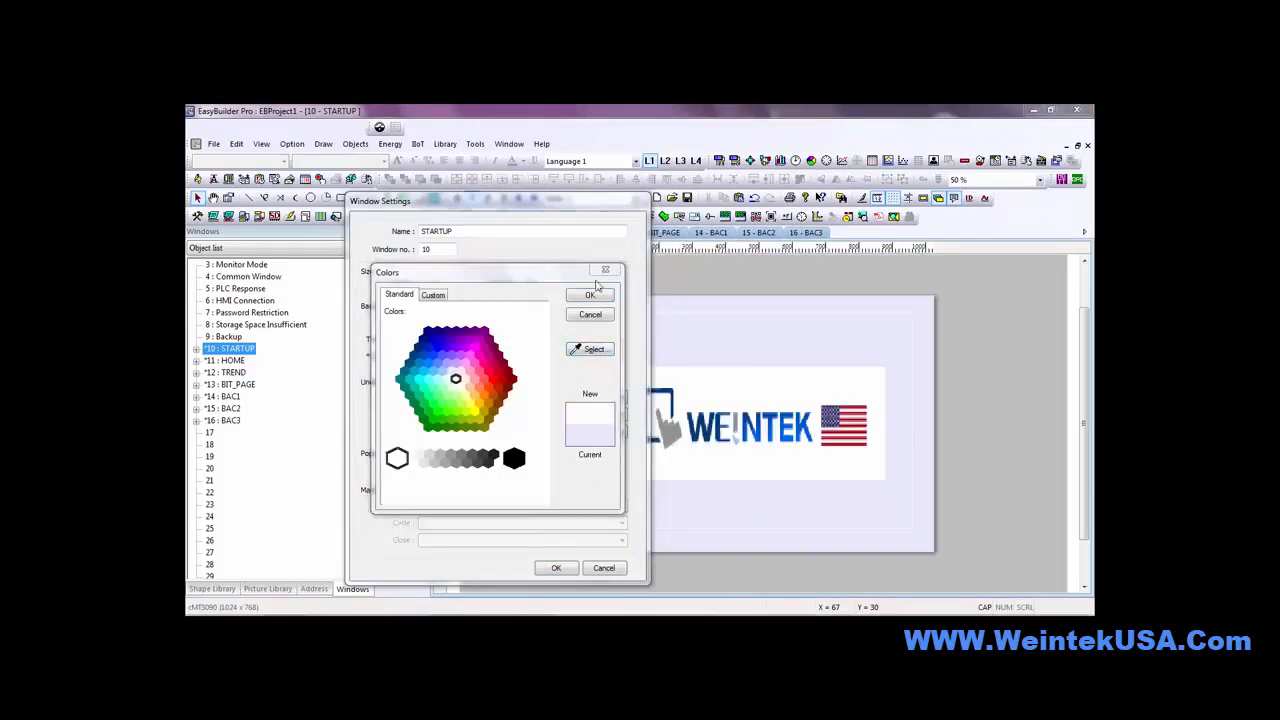
{"action": "left_click", "coordinate": [591, 295]}
{"action": "left_click", "coordinate": [556, 569]}
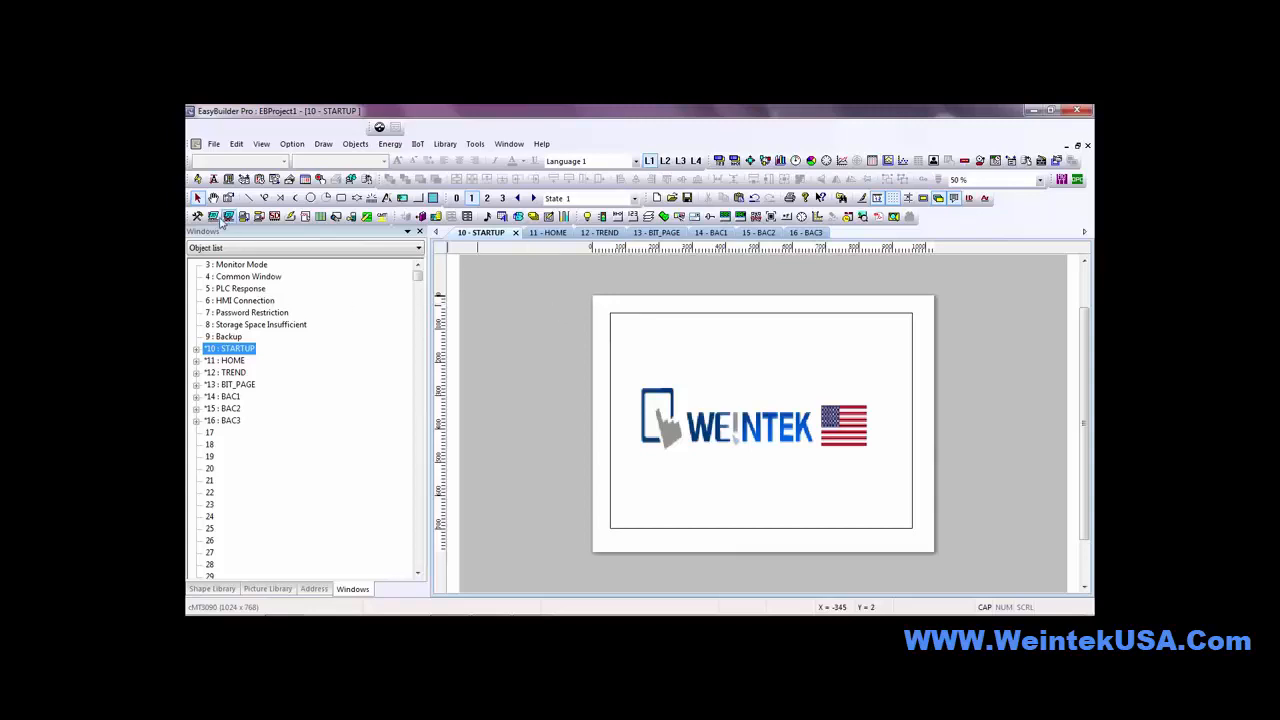
Run the project simulation and raise the INDEX on the HOME page to 5
{"action": "left_click", "coordinate": [213, 216]}
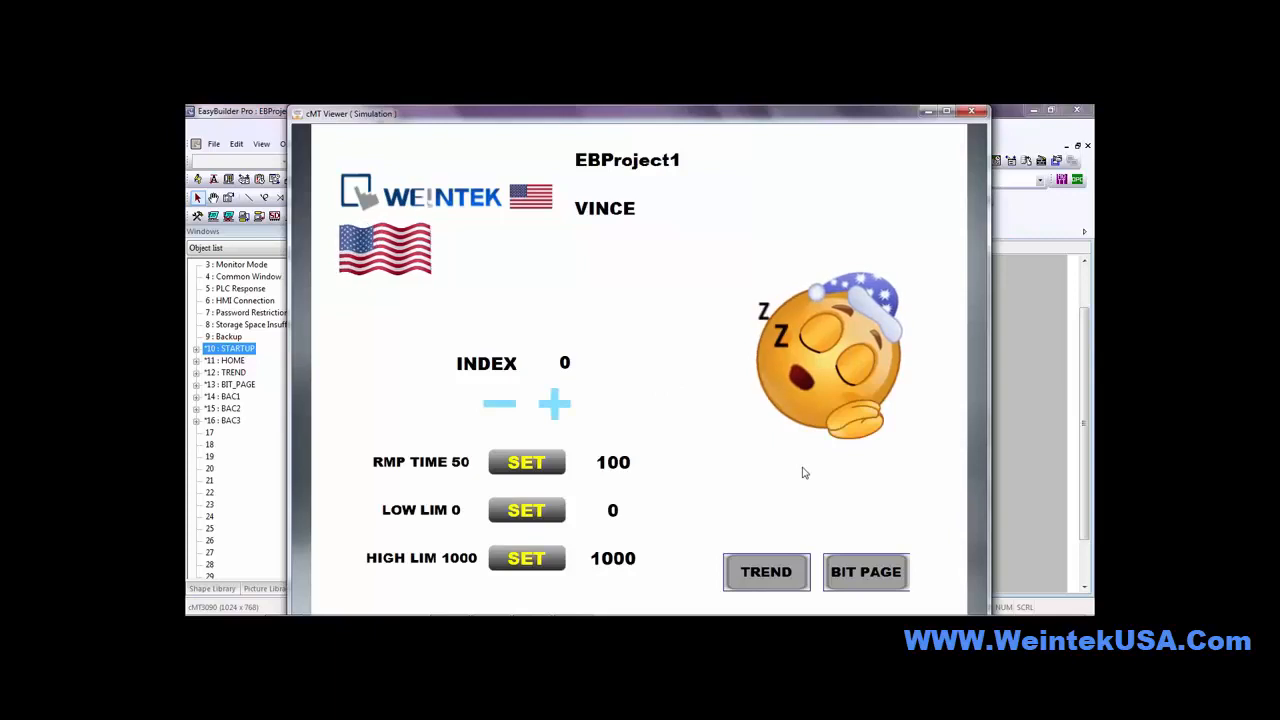
{"action": "left_click", "coordinate": [555, 404]}
{"action": "left_click", "coordinate": [555, 404]}
{"action": "left_click", "coordinate": [555, 404]}
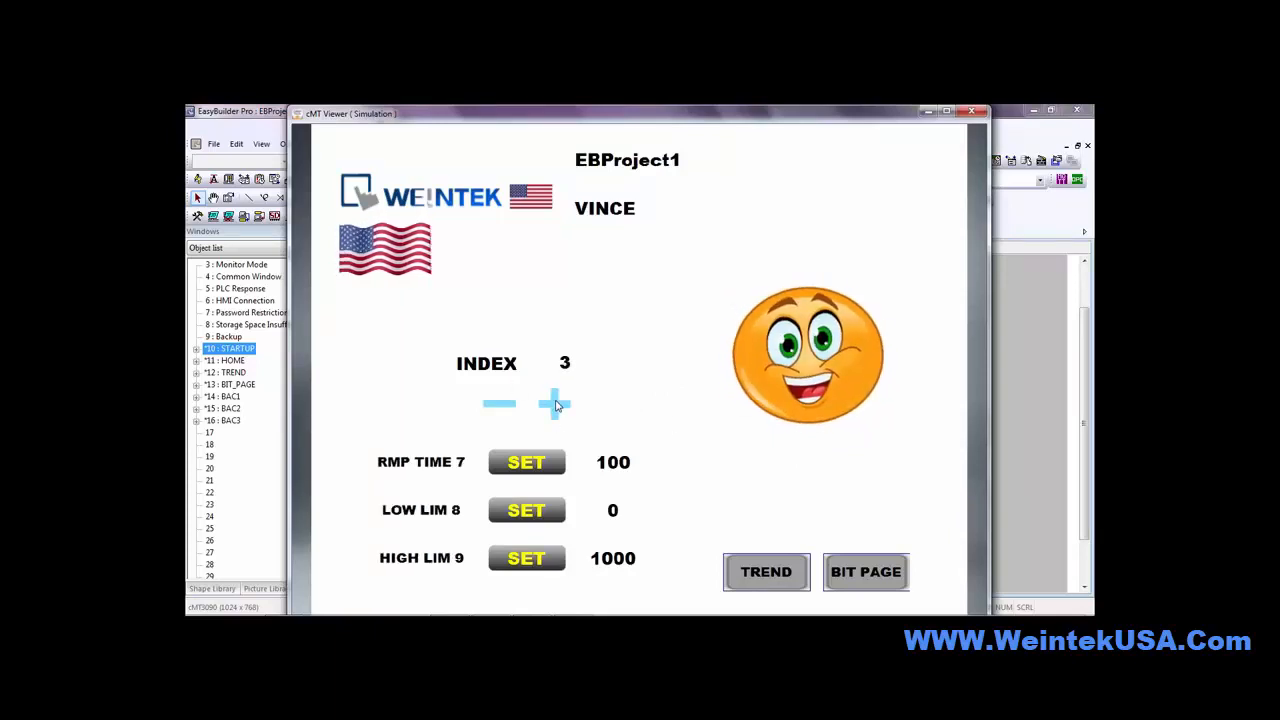
{"action": "left_click", "coordinate": [555, 404]}
{"action": "left_click", "coordinate": [555, 404]}
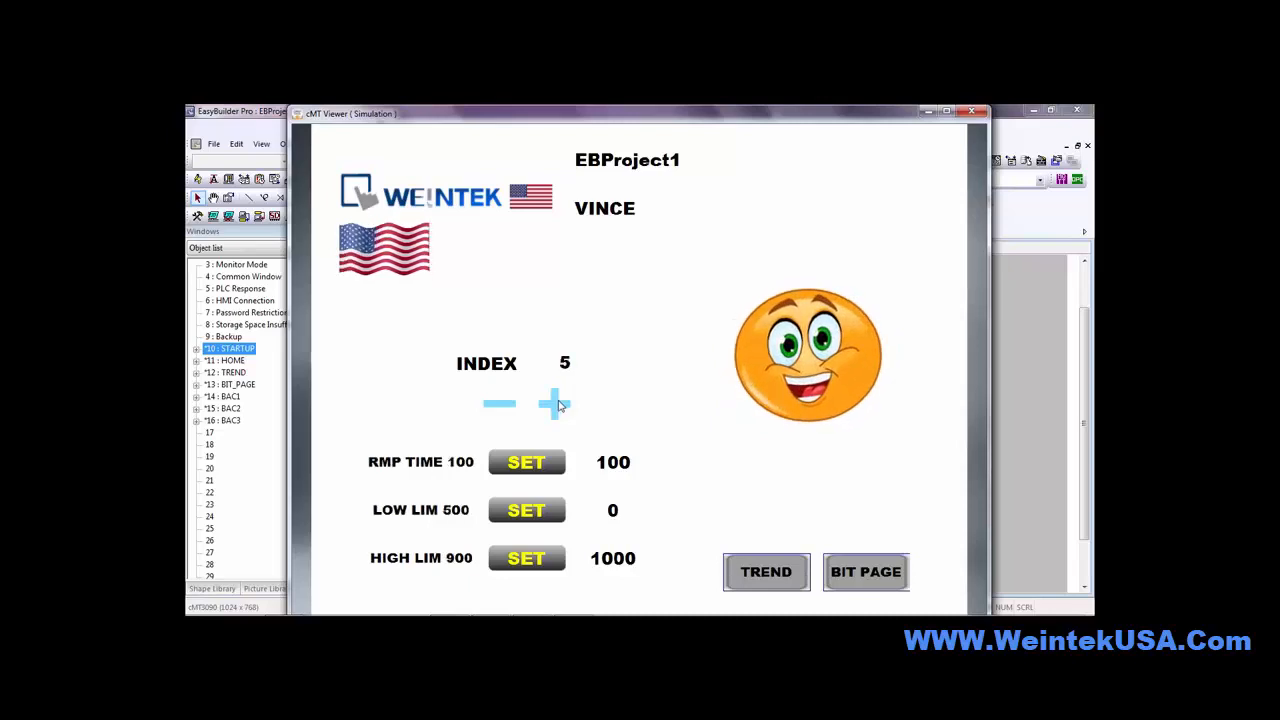
Test navigation in the simulation from the BIT PAGE popup to TREND and back to HOME, and close the simulation
{"action": "left_click", "coordinate": [875, 578]}
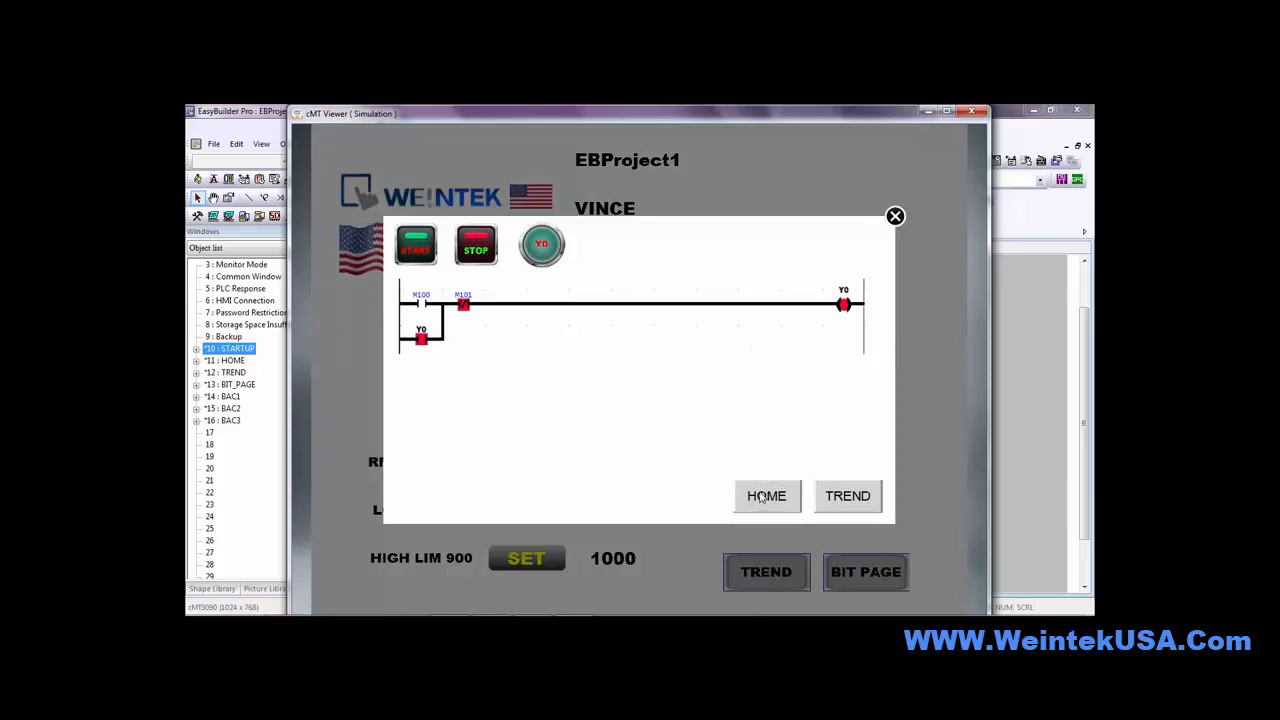
{"action": "left_click", "coordinate": [845, 496]}
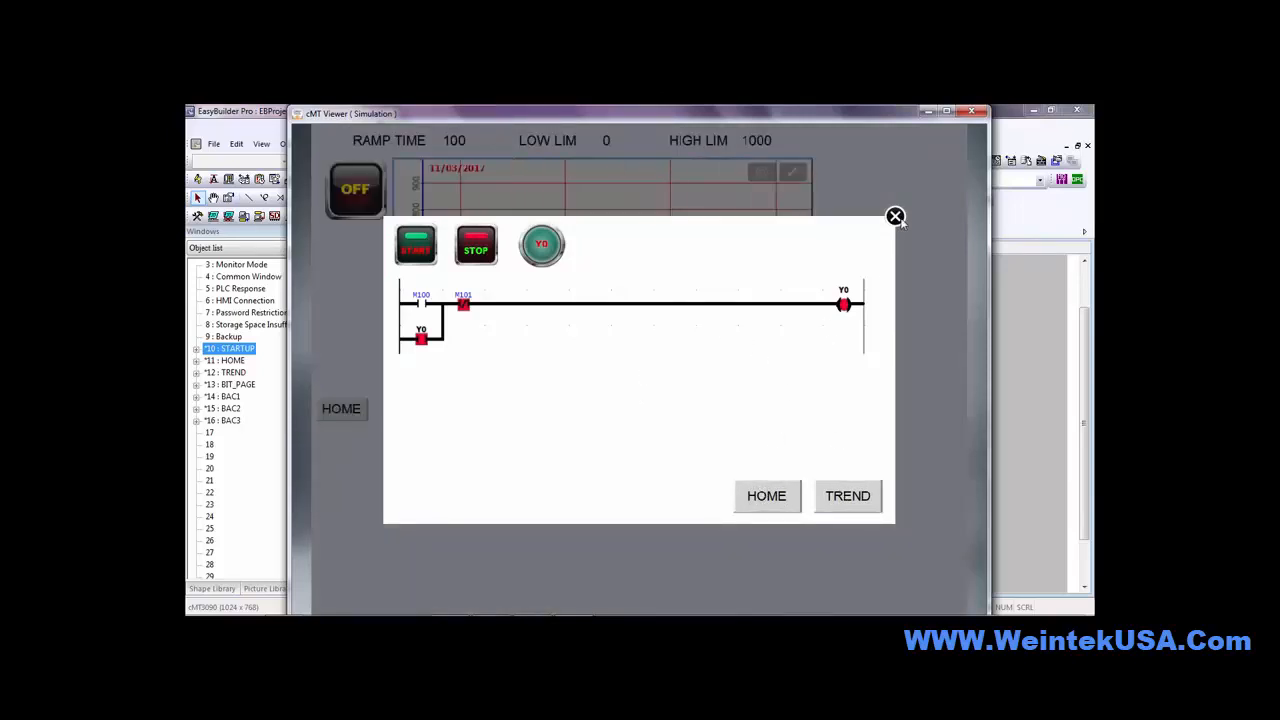
{"action": "left_click", "coordinate": [895, 217]}
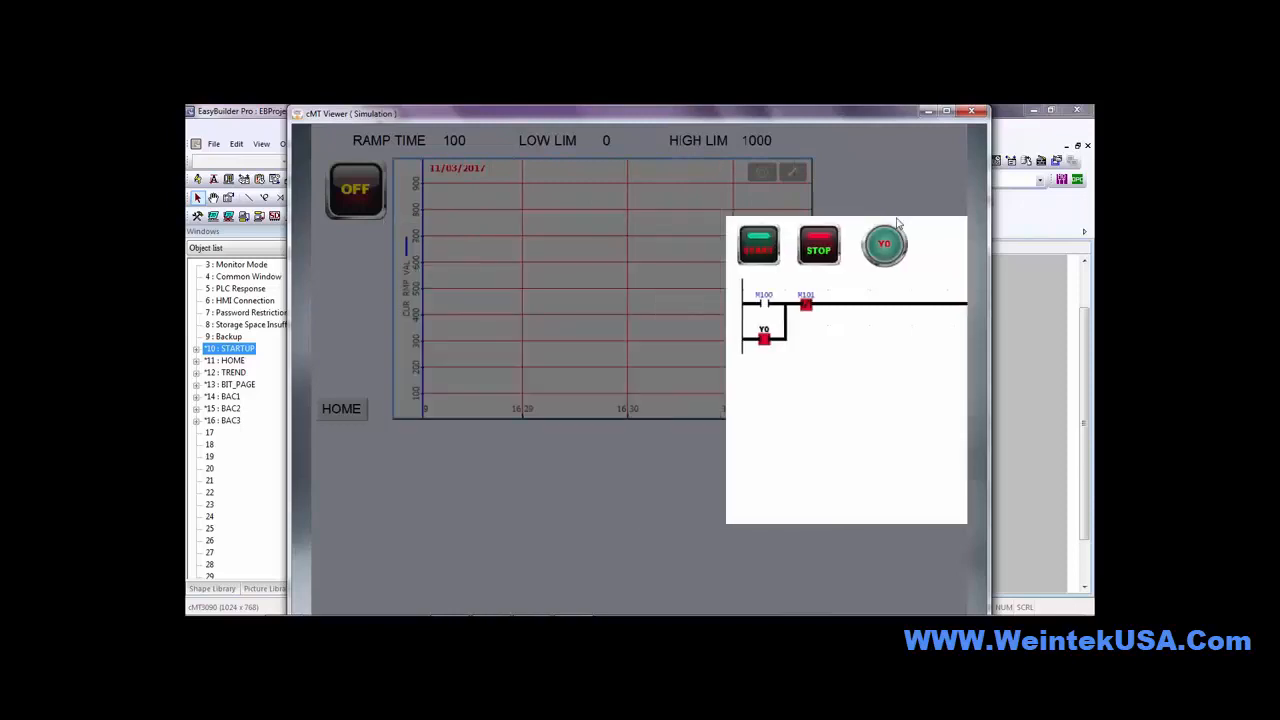
{"action": "left_click", "coordinate": [349, 410]}
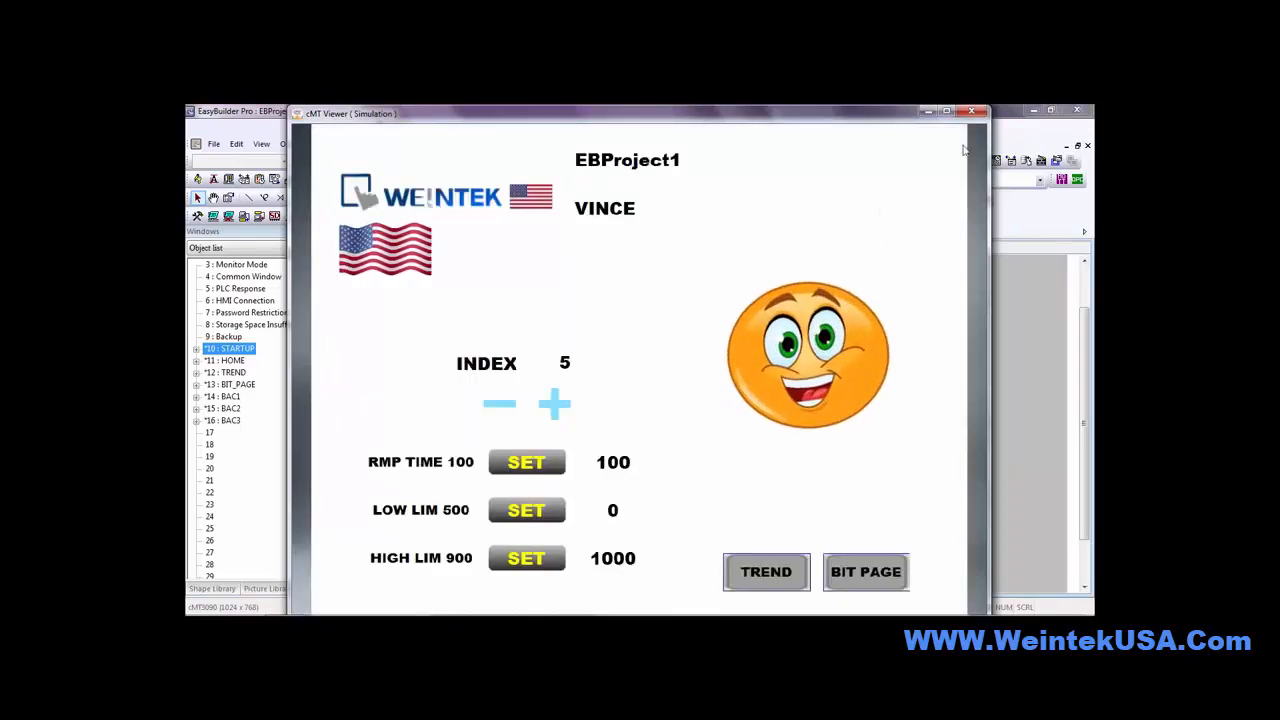
{"action": "left_click", "coordinate": [973, 113]}
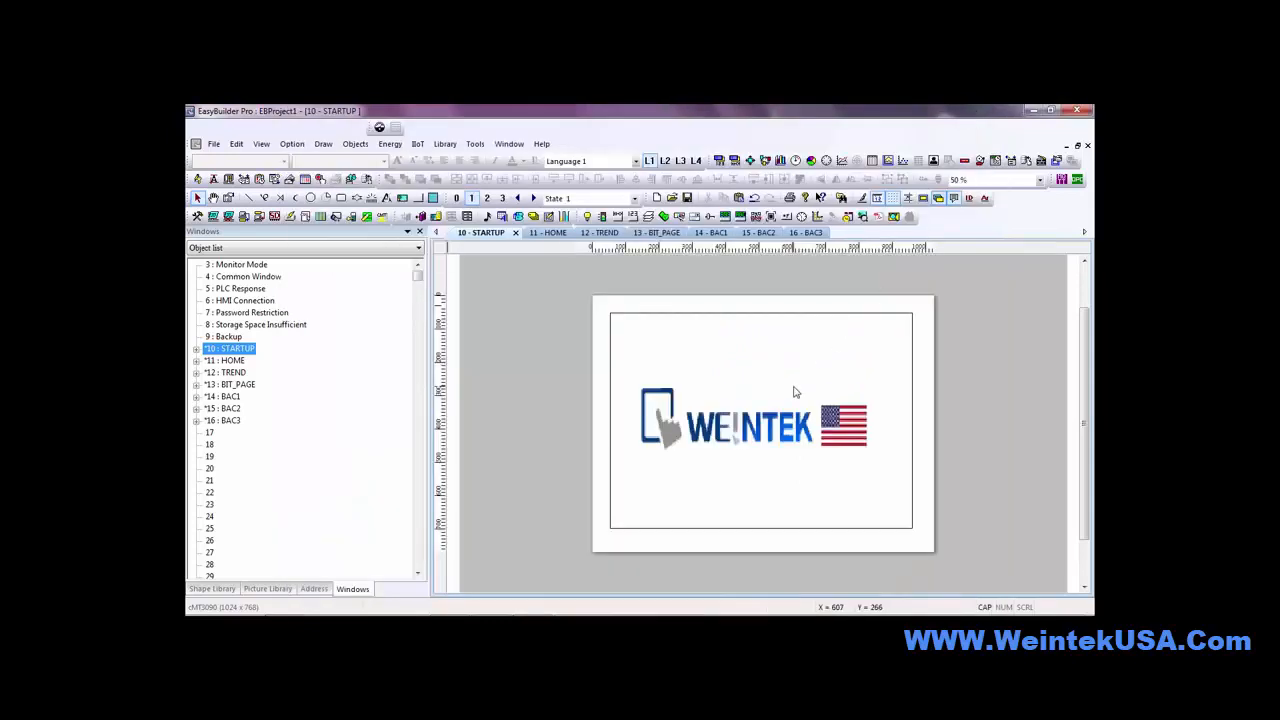